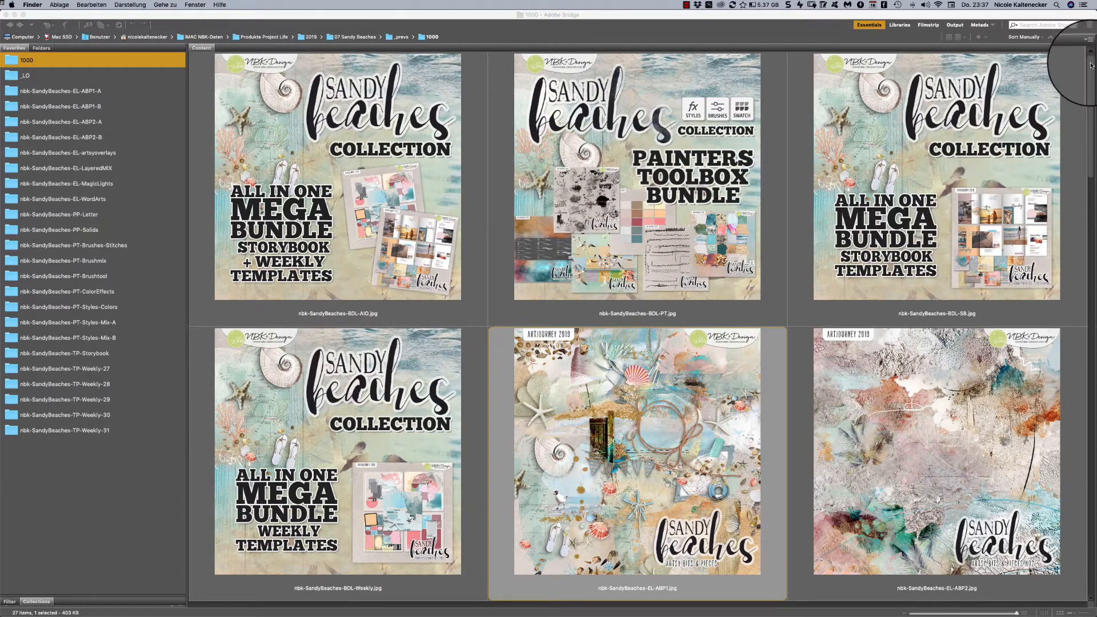
# - Look through the Sandy Beaches collection preview images in the 1000 folder, from the bundles to the weekly templates
pyautogui.click(1065, 79)
pyautogui.scroll(-5, 1057, 97)
pyautogui.scroll(-3, 1053, 113)
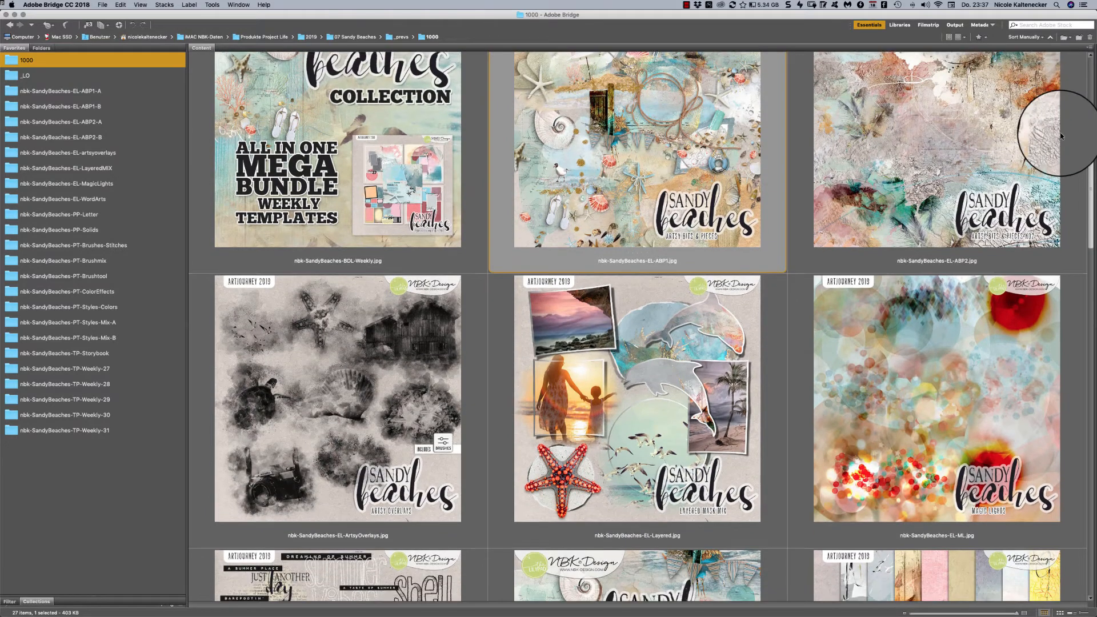
pyautogui.scroll(-3, 1057, 143)
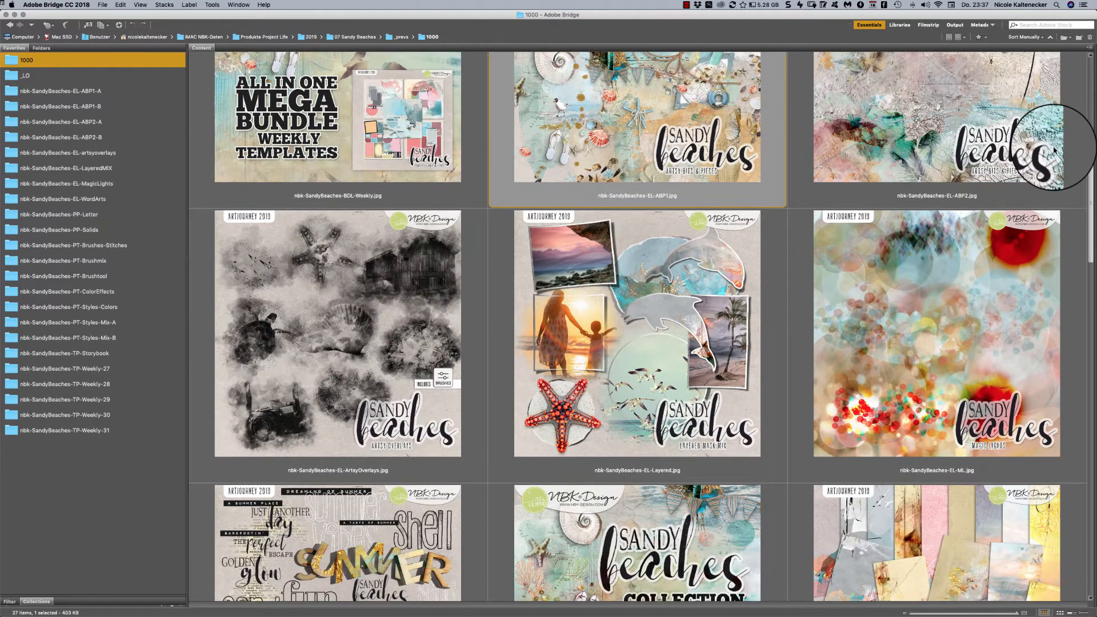
pyautogui.scroll(-1, 1056, 150)
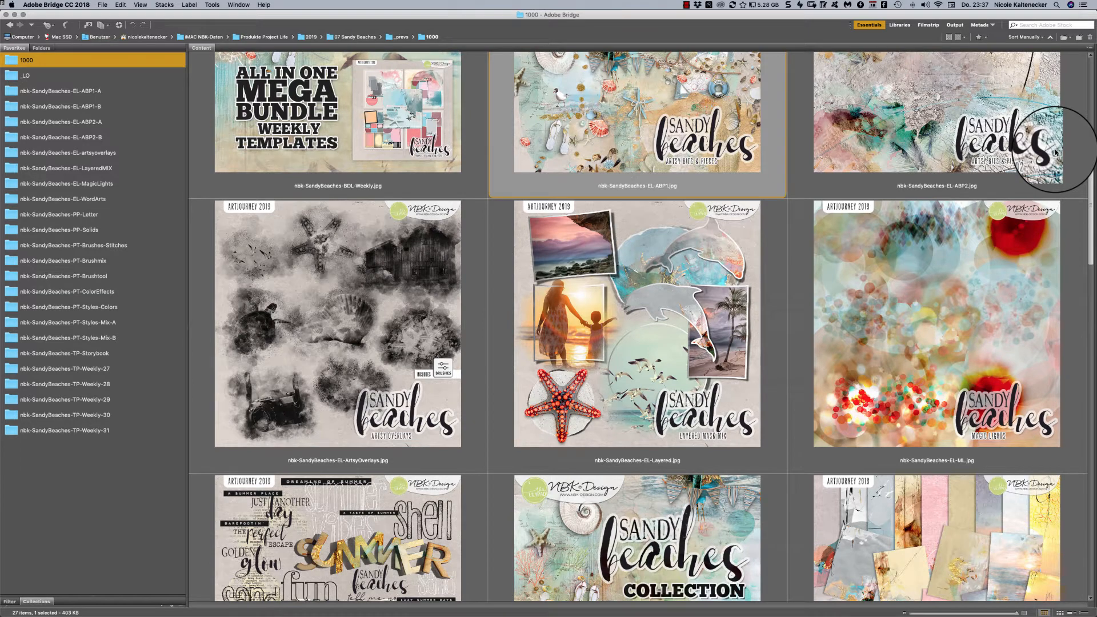
pyautogui.scroll(-2, 1056, 152)
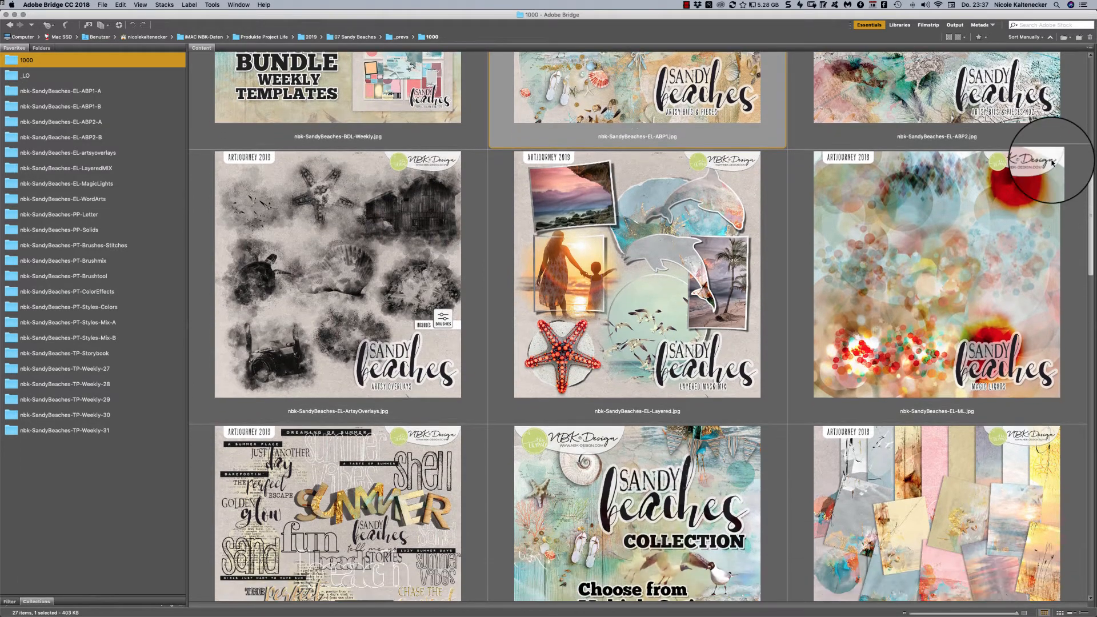
pyautogui.scroll(-1, 1053, 163)
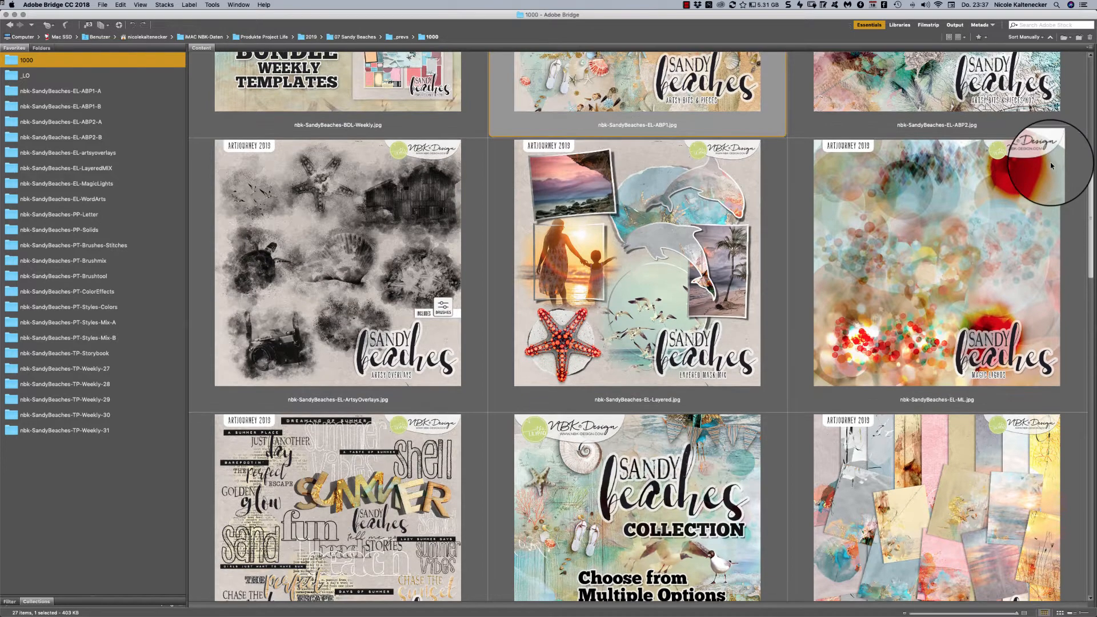
pyautogui.scroll(-8, 1050, 171)
pyautogui.scroll(-3, 1040, 217)
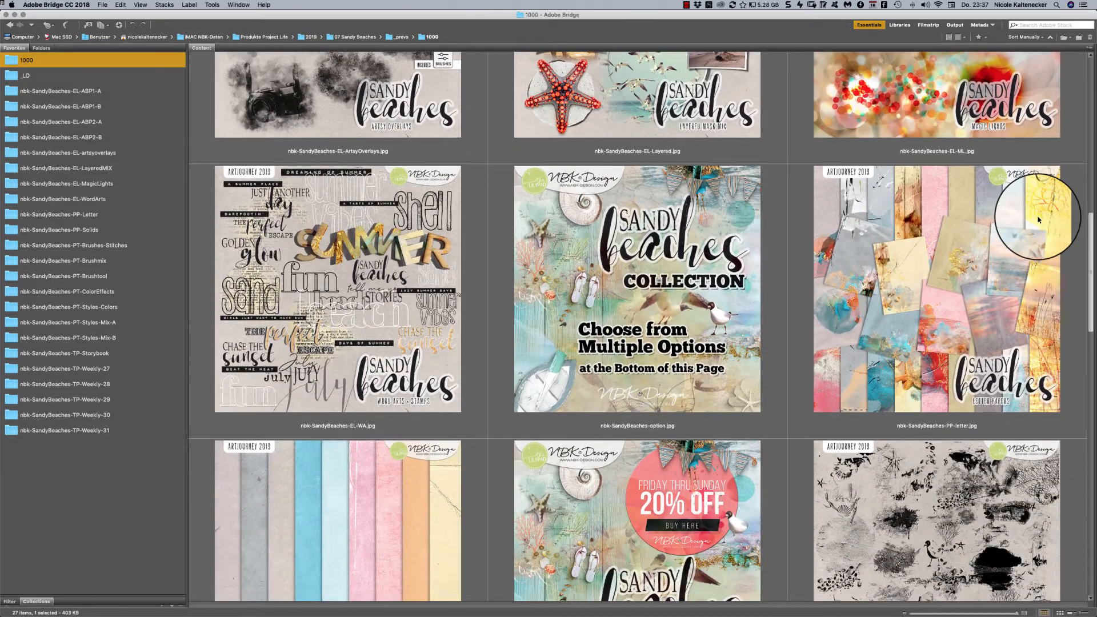
pyautogui.scroll(-9, 1037, 232)
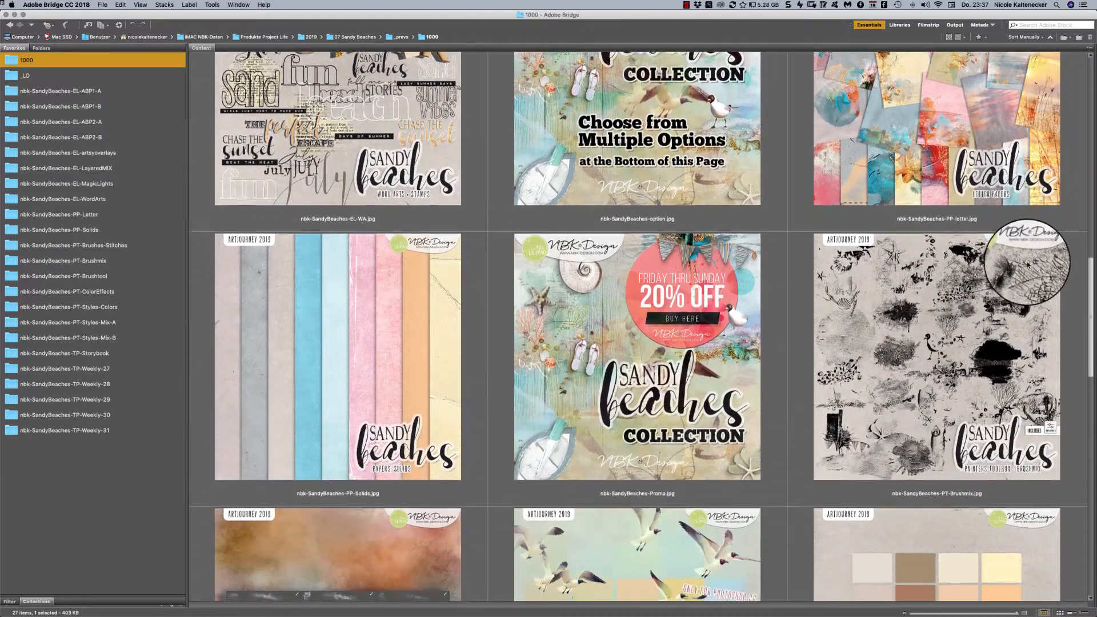
pyautogui.scroll(-13, 1023, 282)
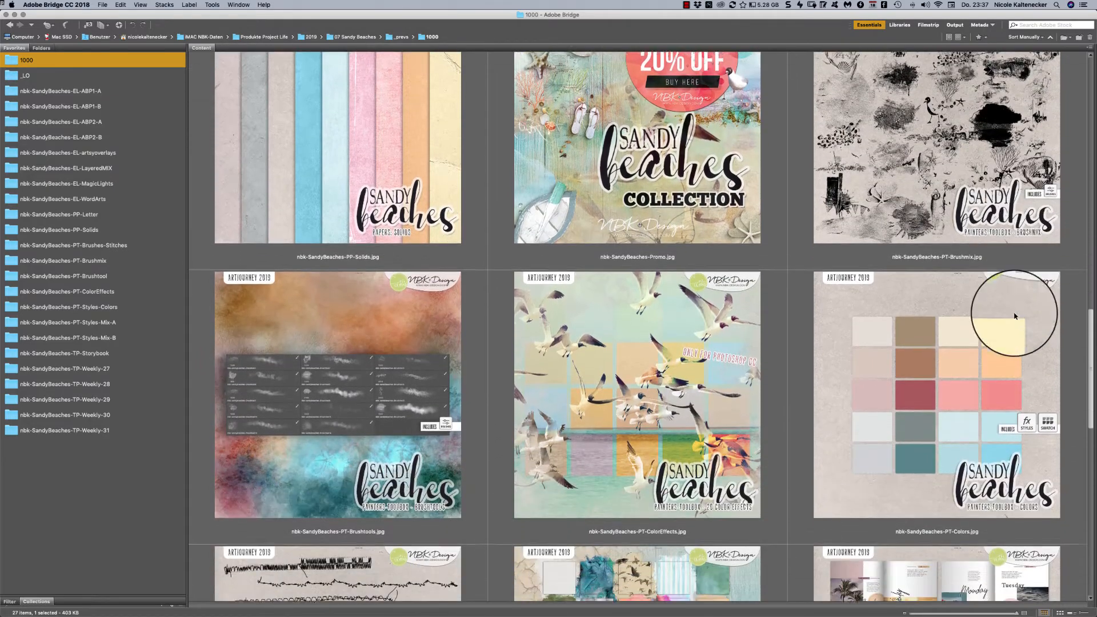
pyautogui.scroll(-5, 985, 359)
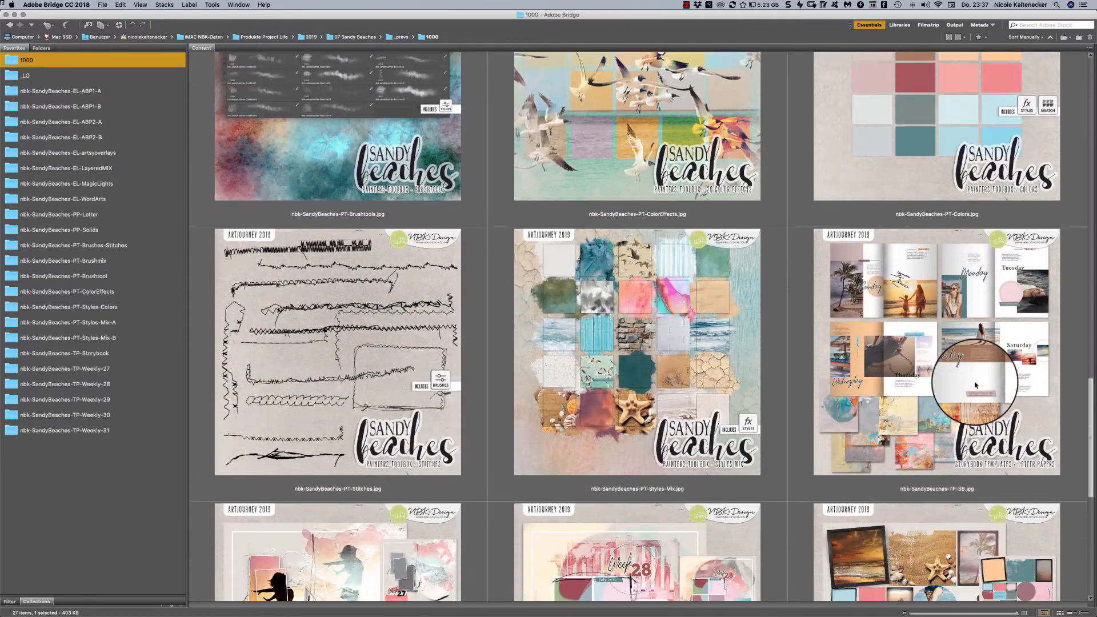
pyautogui.scroll(-10, 974, 386)
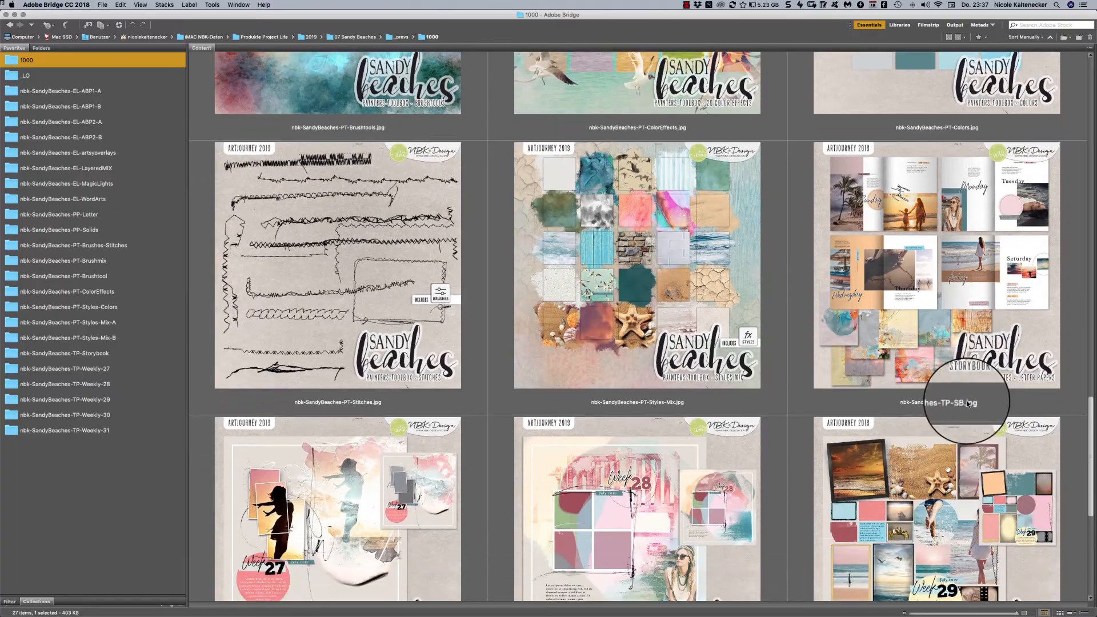
pyautogui.scroll(-6, 951, 452)
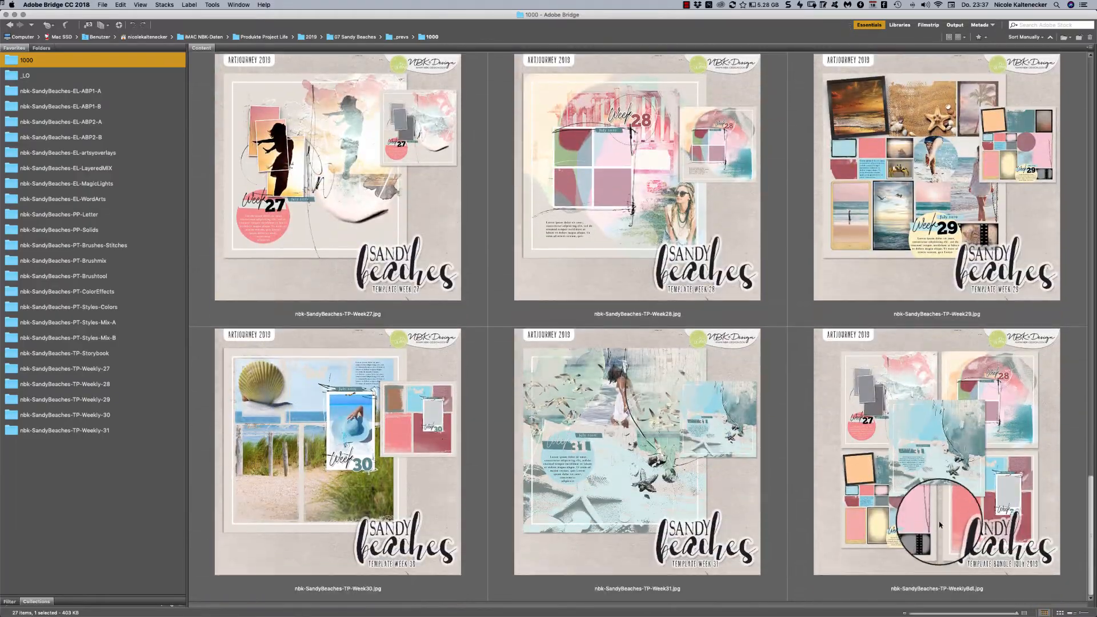
pyautogui.scroll(20, 904, 266)
pyautogui.scroll(20, 904, 266)
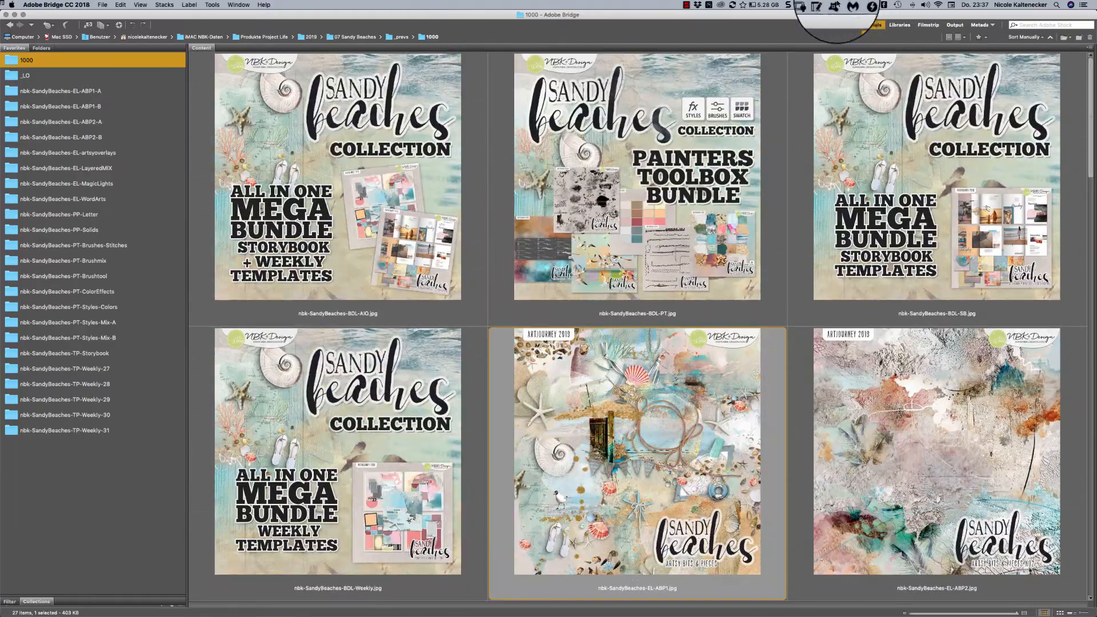
# - Open the _LO folder and look through all the sample layouts made with the collection
pyautogui.click(69, 72)
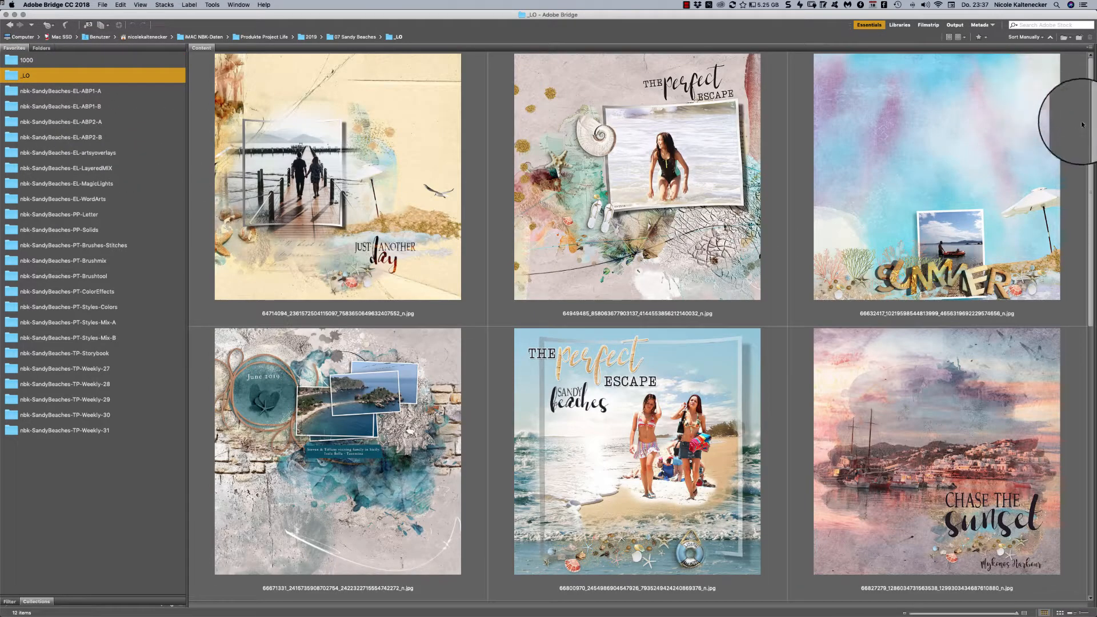
pyautogui.scroll(-1, 1087, 71)
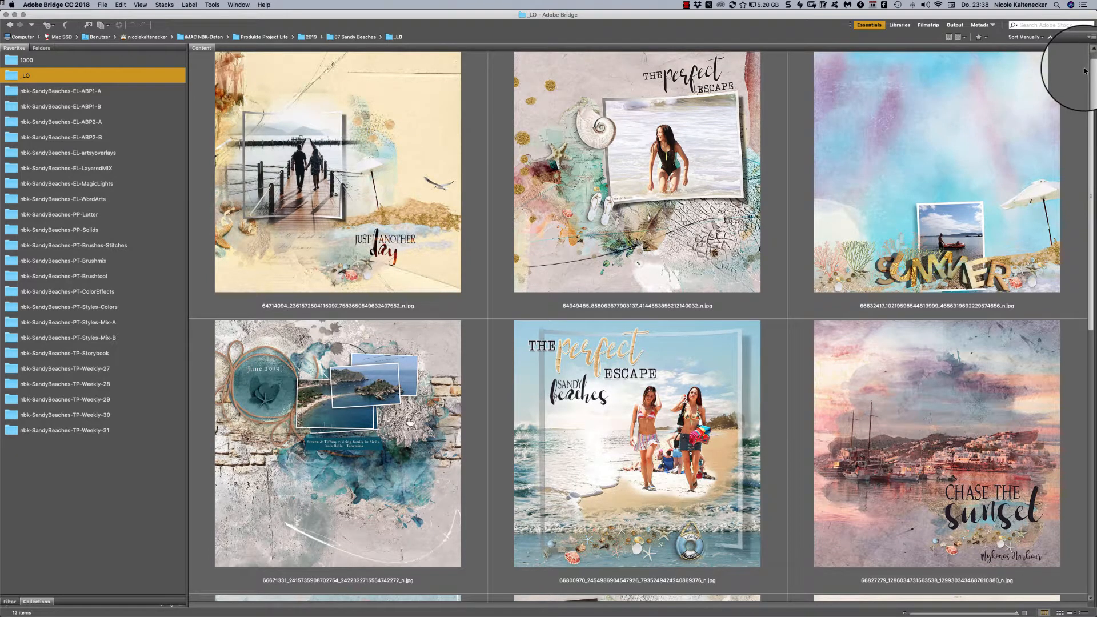
pyautogui.scroll(-1, 1085, 71)
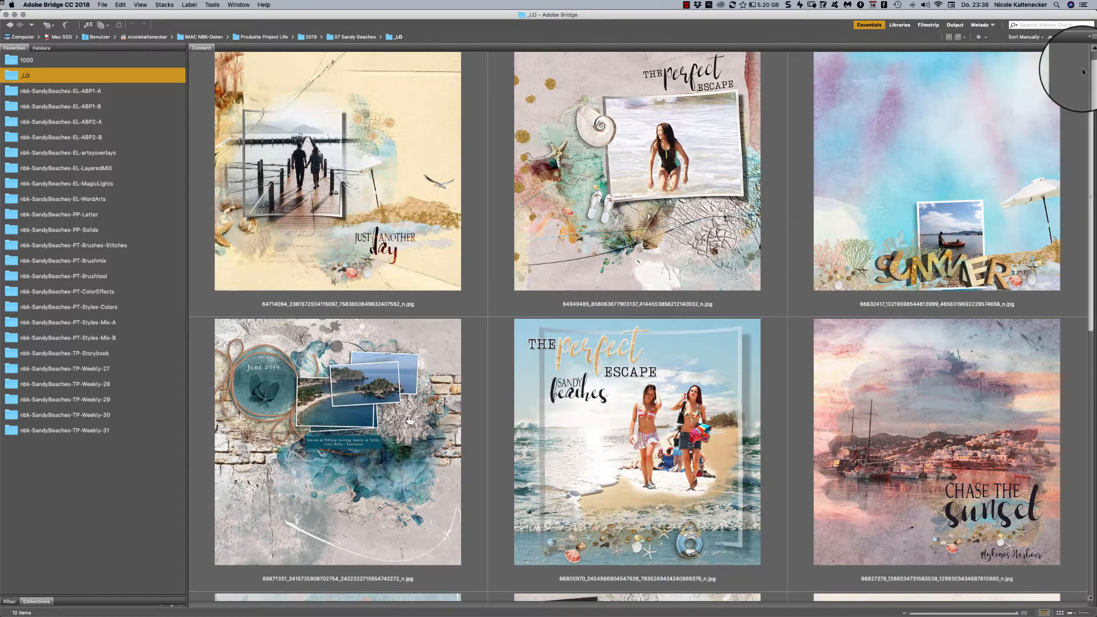
pyautogui.scroll(1, 1083, 72)
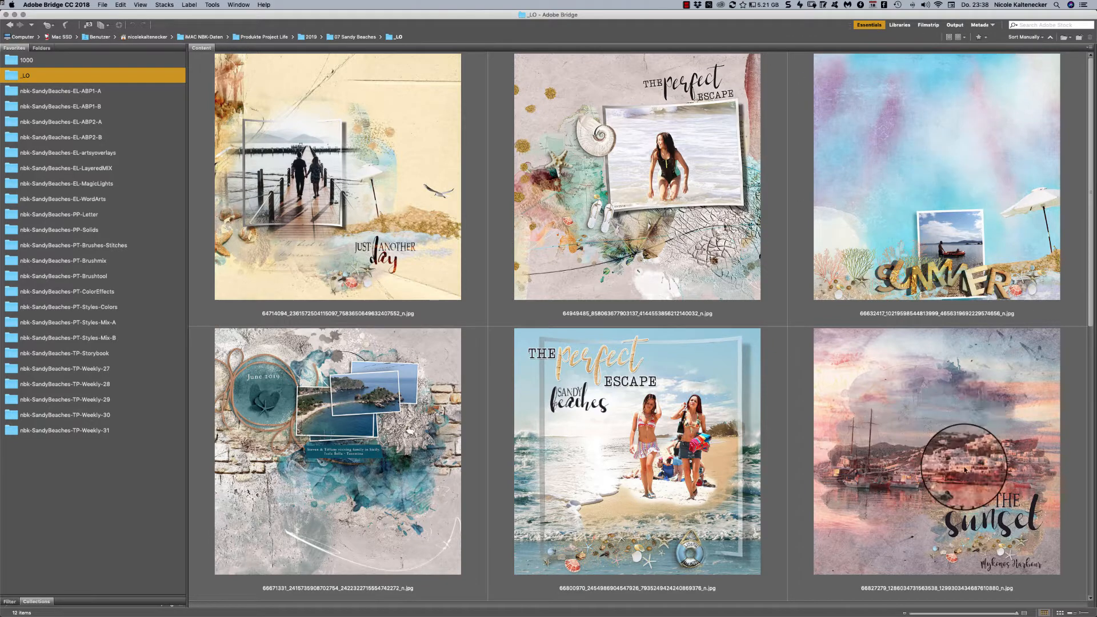
pyautogui.scroll(-3, 1066, 185)
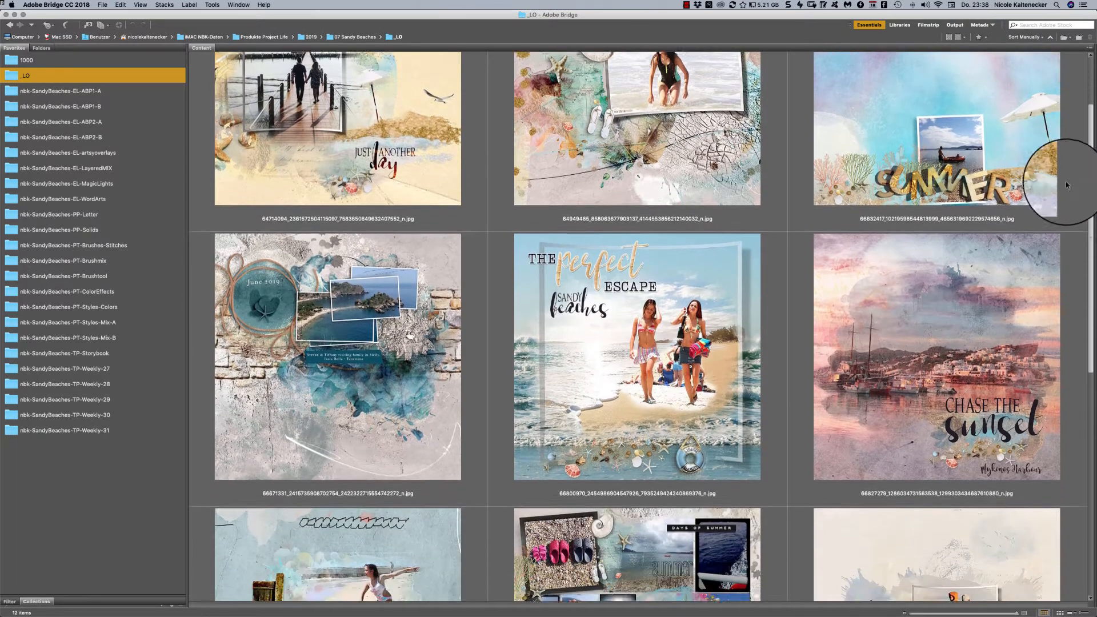
pyautogui.scroll(-8, 1066, 184)
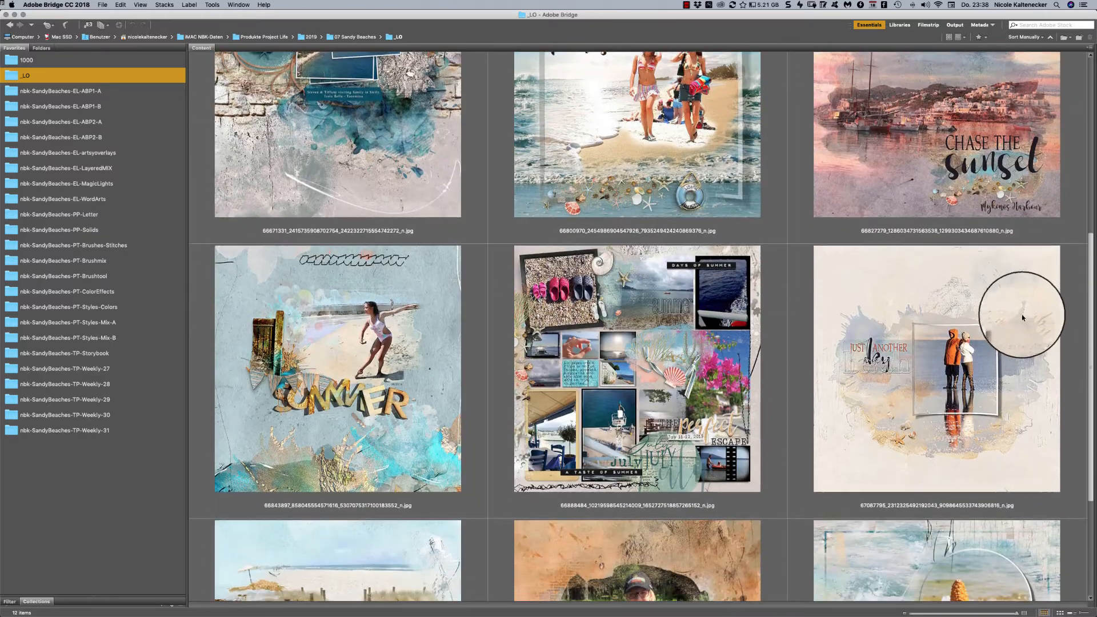
pyautogui.scroll(-2, 1020, 331)
pyautogui.scroll(-1, 1017, 342)
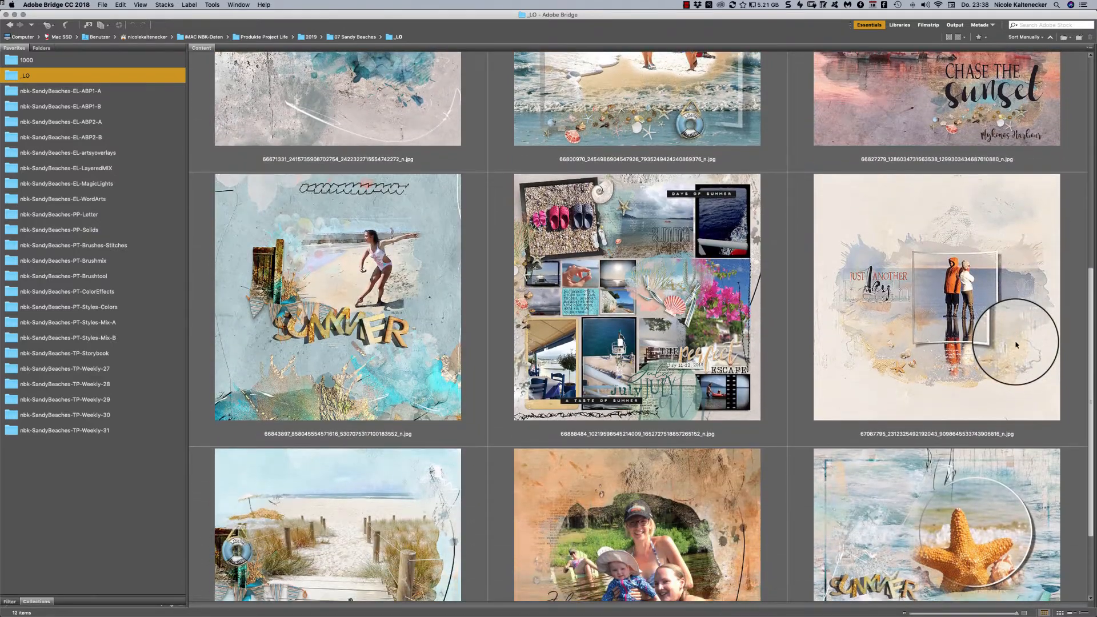
pyautogui.scroll(-3, 1017, 344)
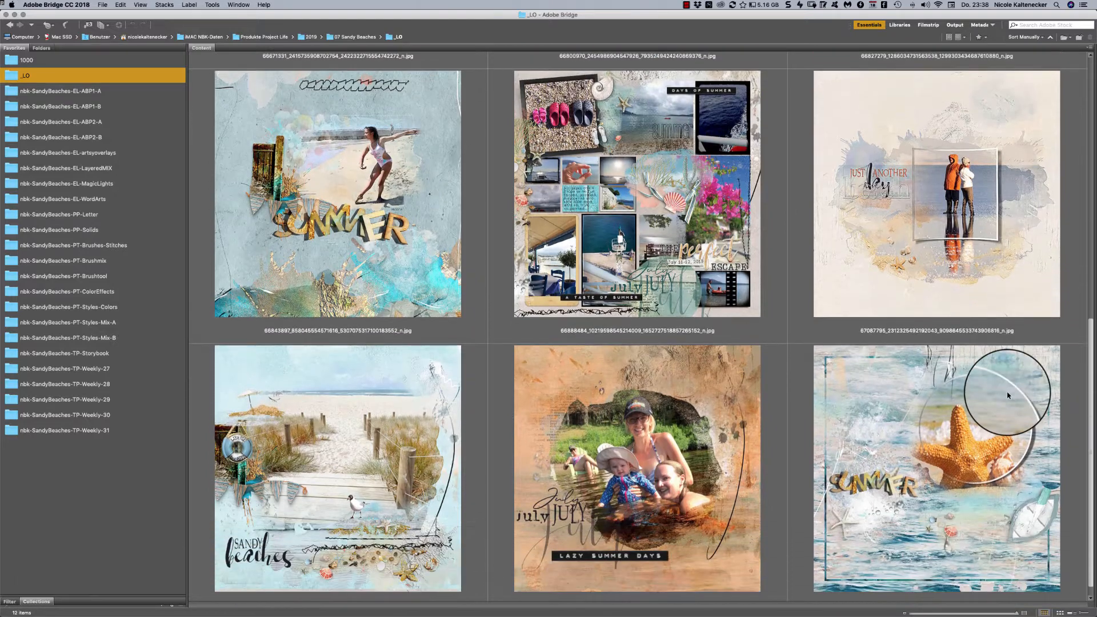
pyautogui.scroll(-2, 1008, 394)
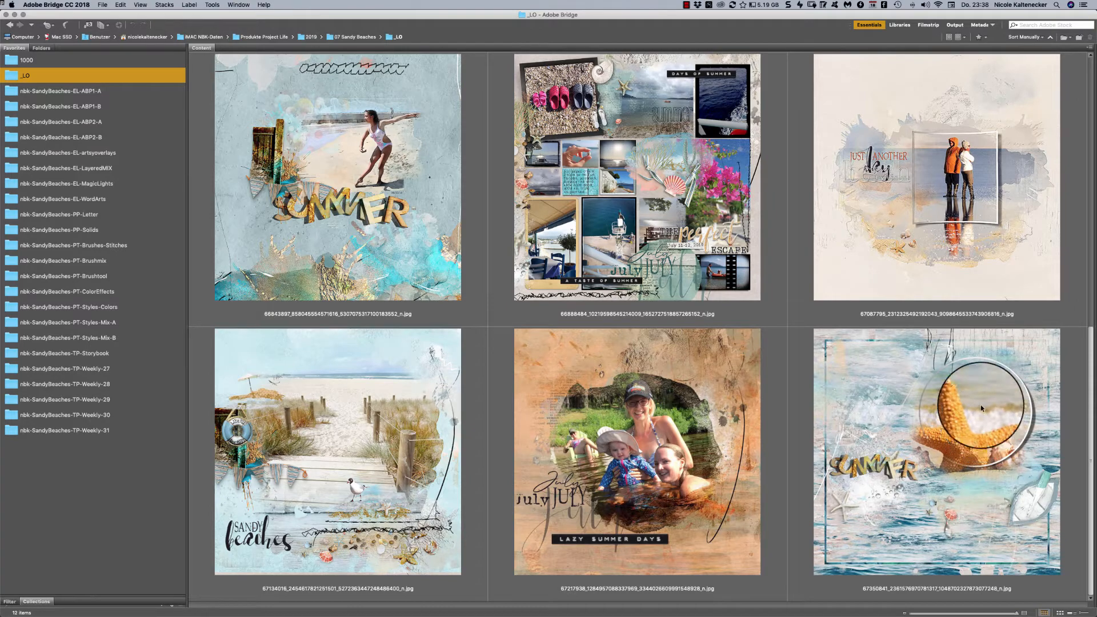
pyautogui.scroll(10, 980, 405)
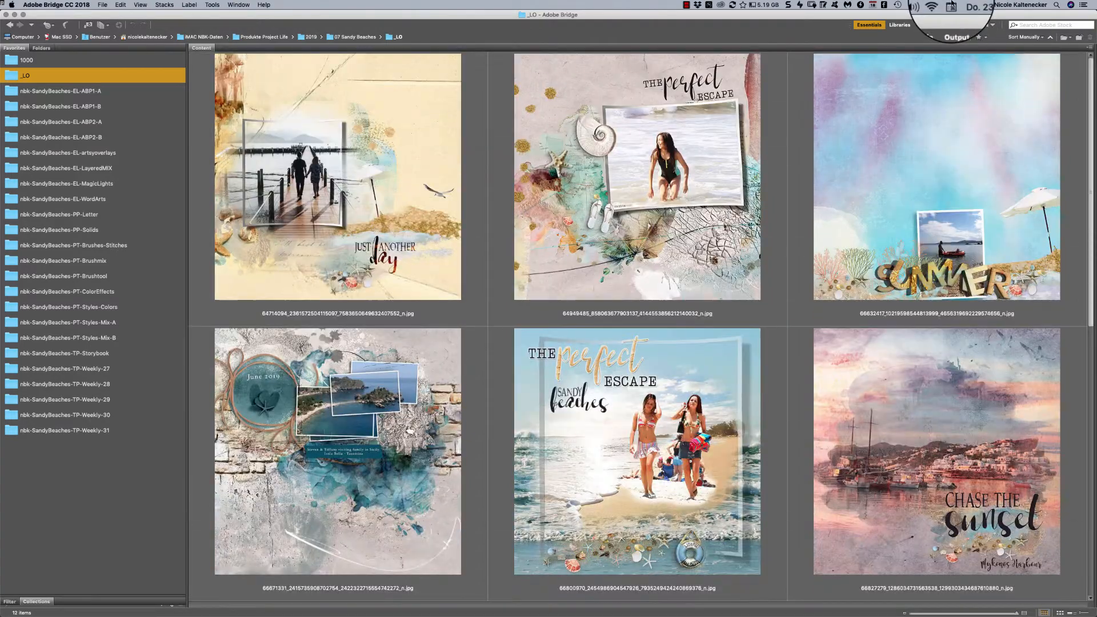
# - Open the nbk-SandyBeaches-EL-ABP1-A folder and look over its element images
pyautogui.click(128, 93)
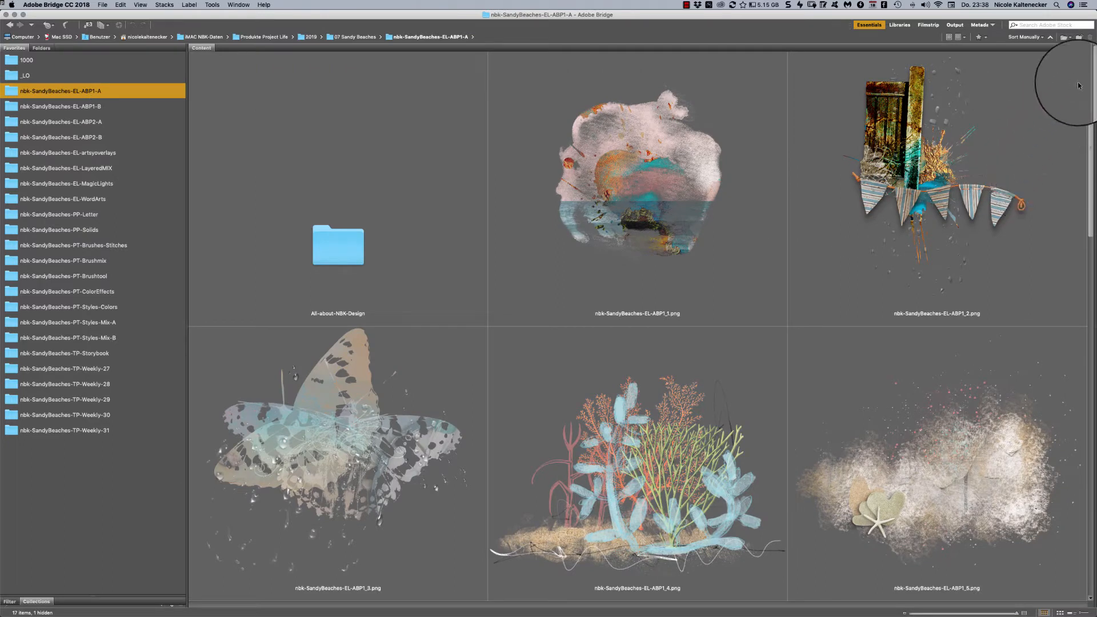
pyautogui.moveTo(1091, 63); pyautogui.dragTo(1051, 227)
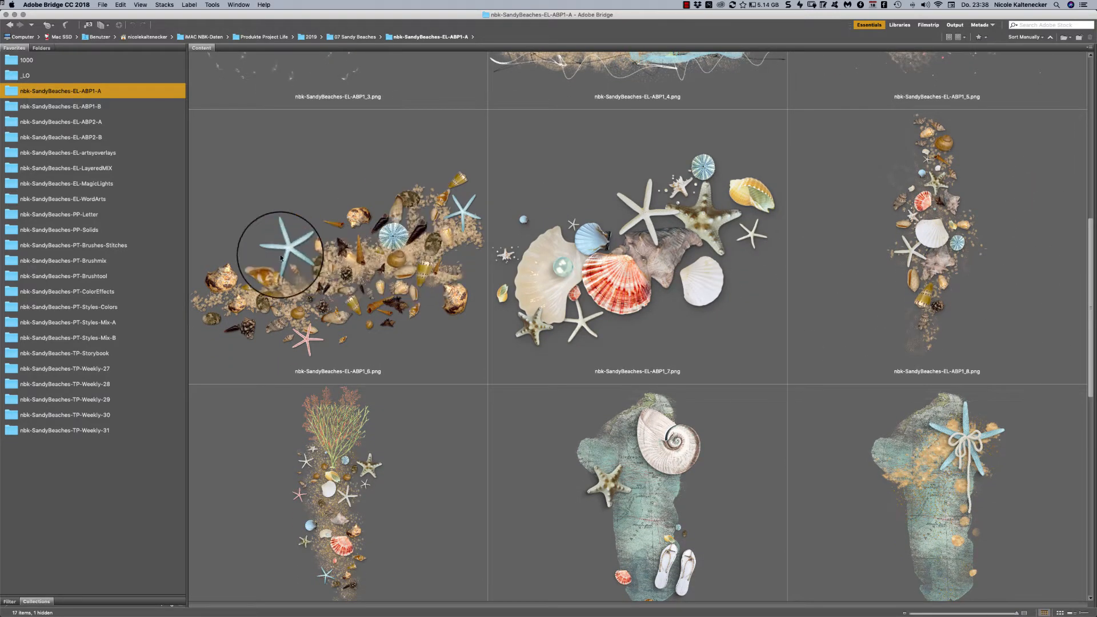
pyautogui.press('space')
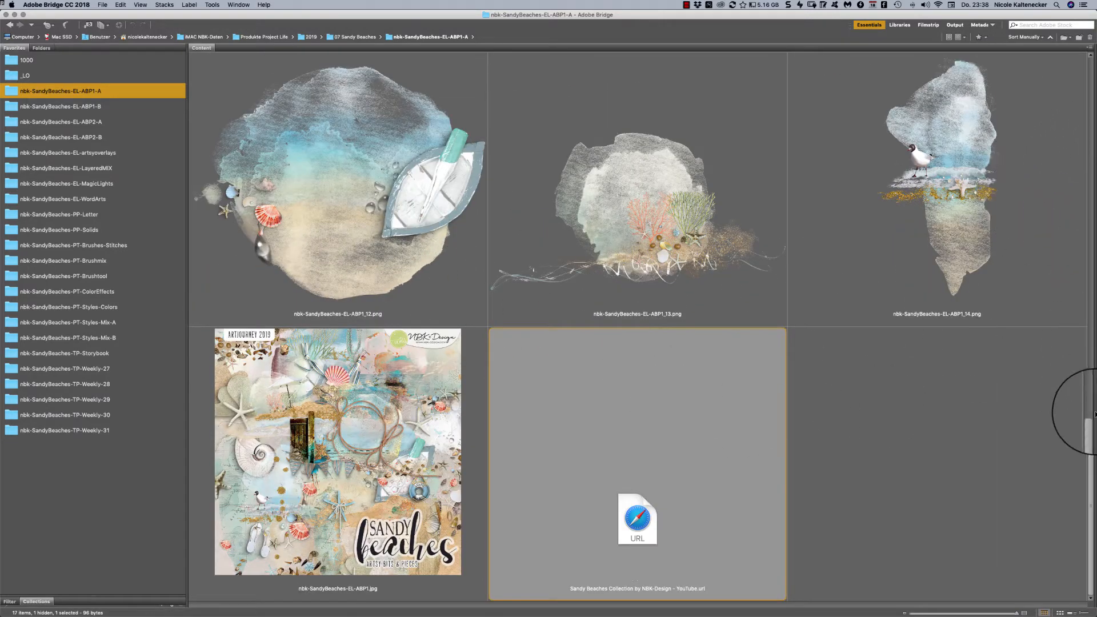
pyautogui.moveTo(1094, 414); pyautogui.dragTo(1022, 249)
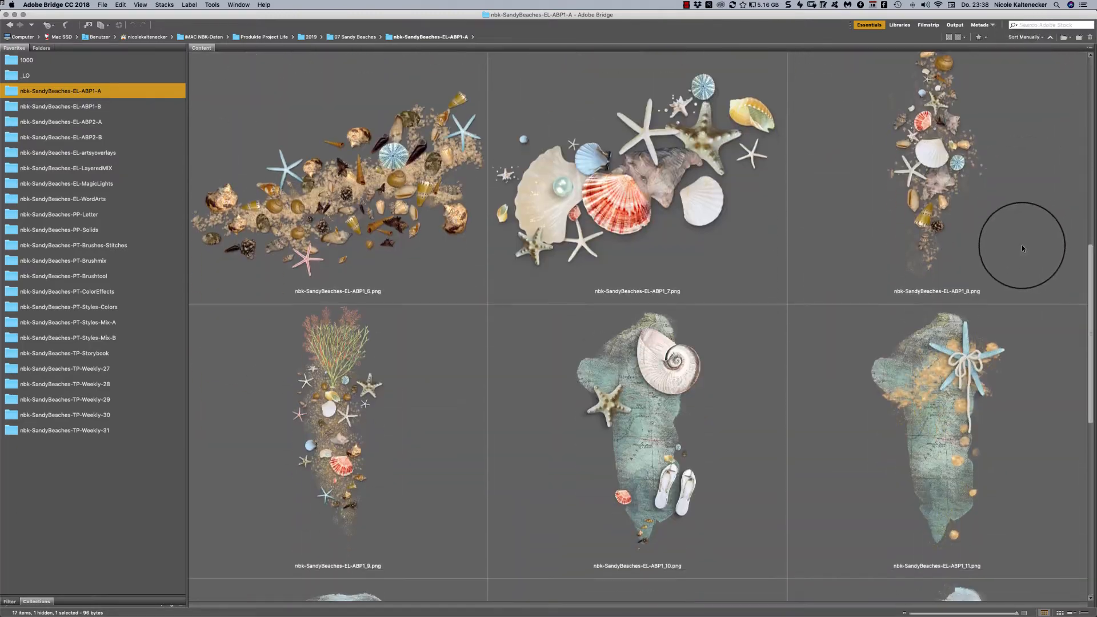
# - View the shells-and-sand cluster nbk-SandyBeaches-EL-ABP1_6.png in a full-screen preview, then return to the thumbnails
pyautogui.click(933, 114)
pyautogui.click(665, 380)
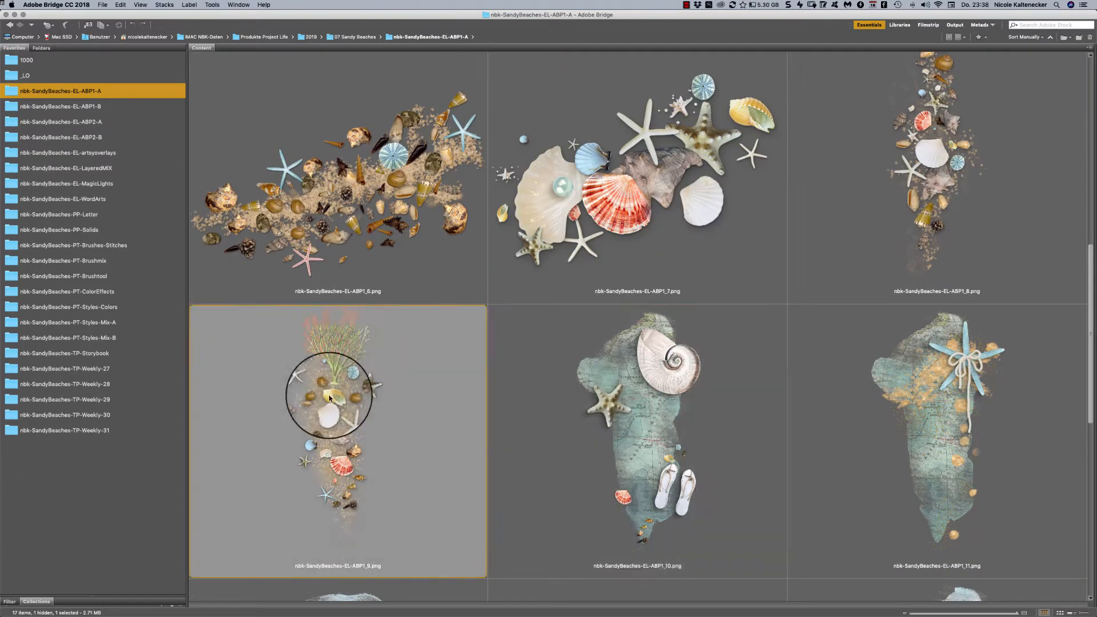
pyautogui.click(366, 417)
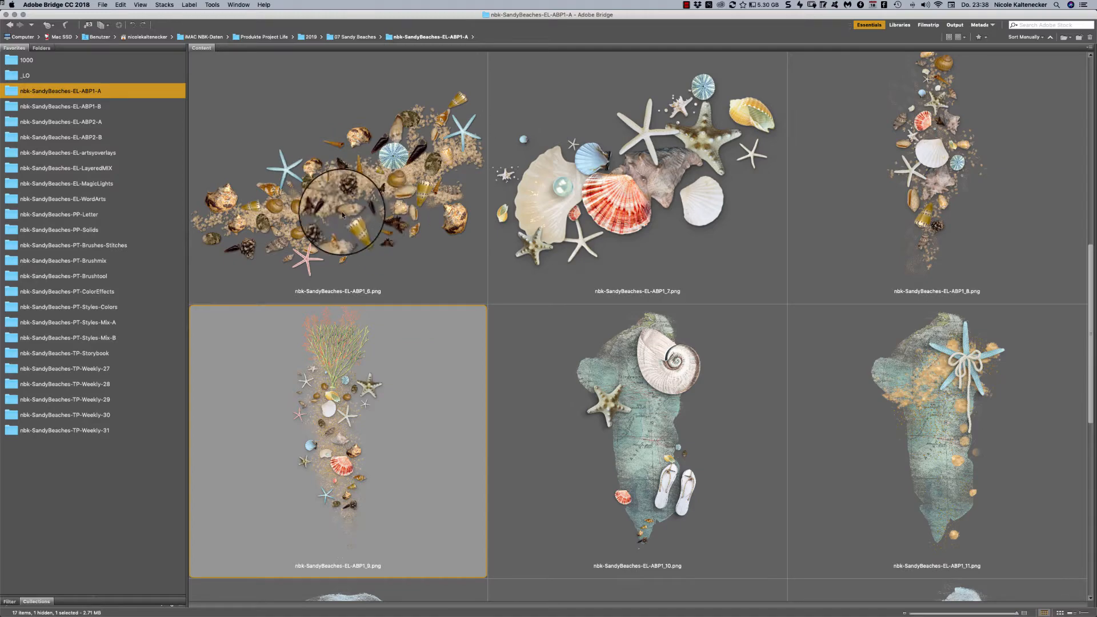
pyautogui.click(419, 212)
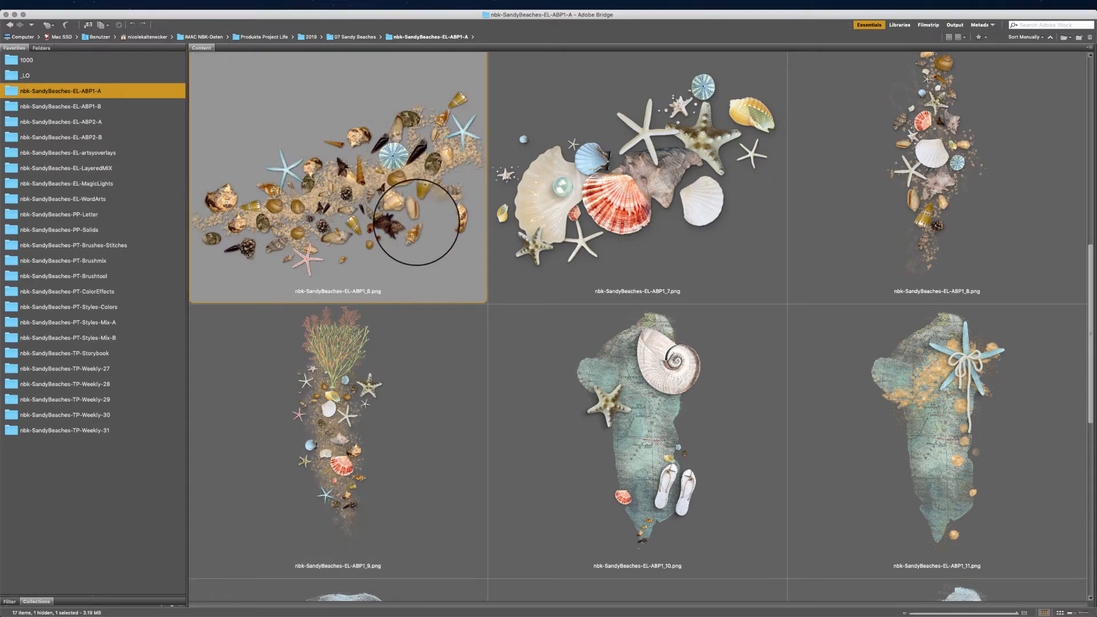
pyautogui.press('space')
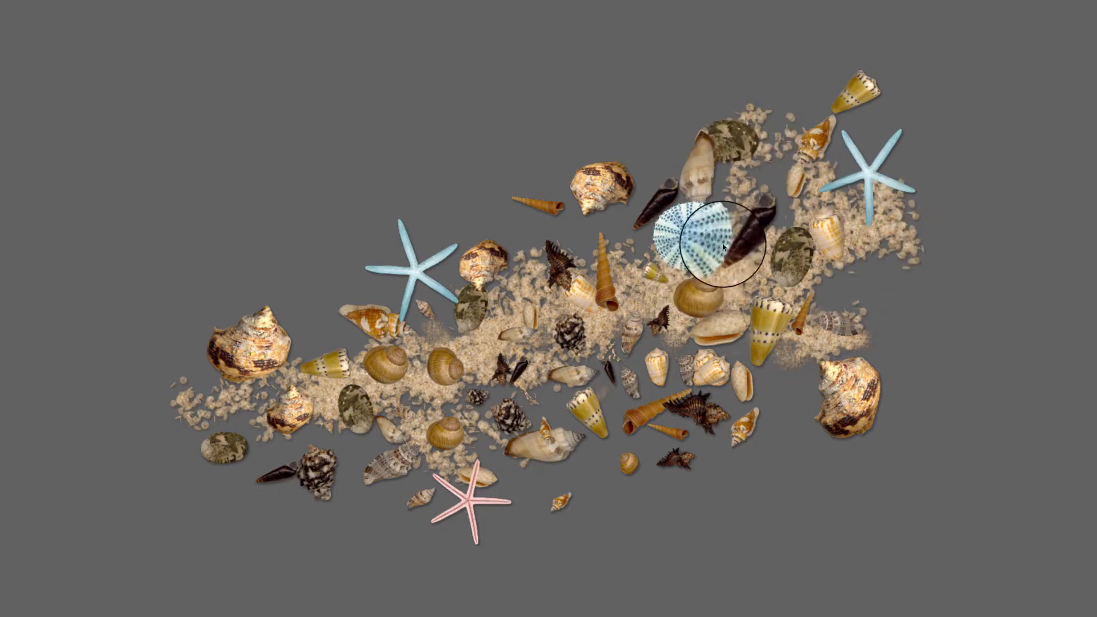
pyautogui.press('space')
# - View the map piece with shell and flip-flops, nbk-SandyBeaches-EL-ABP1_10.png, full screen and close the preview
pyautogui.click(746, 407)
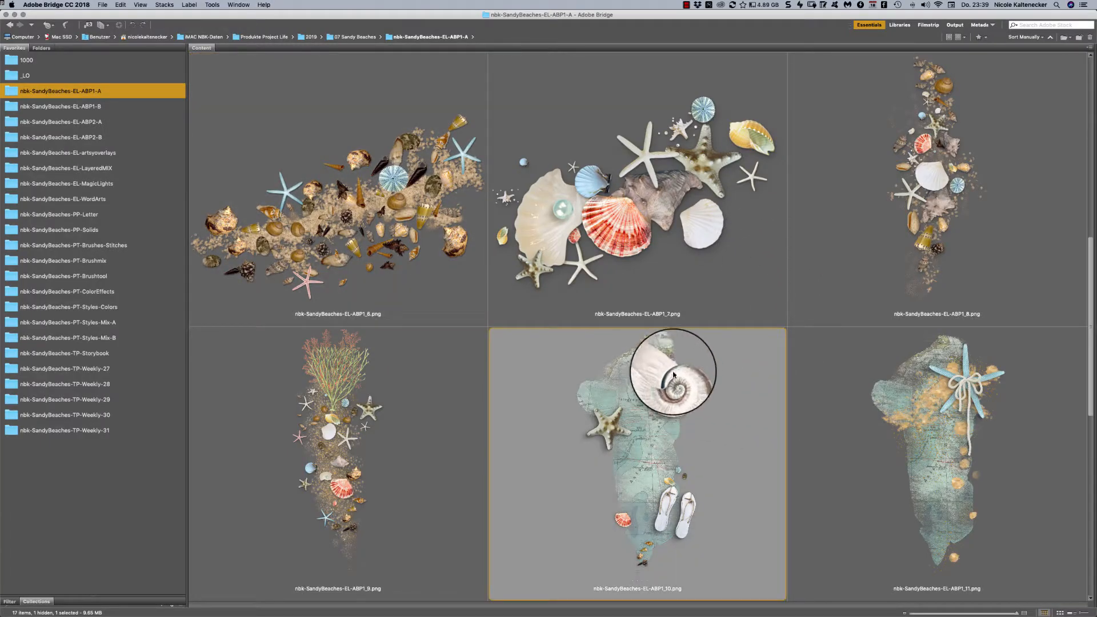
pyautogui.press('space')
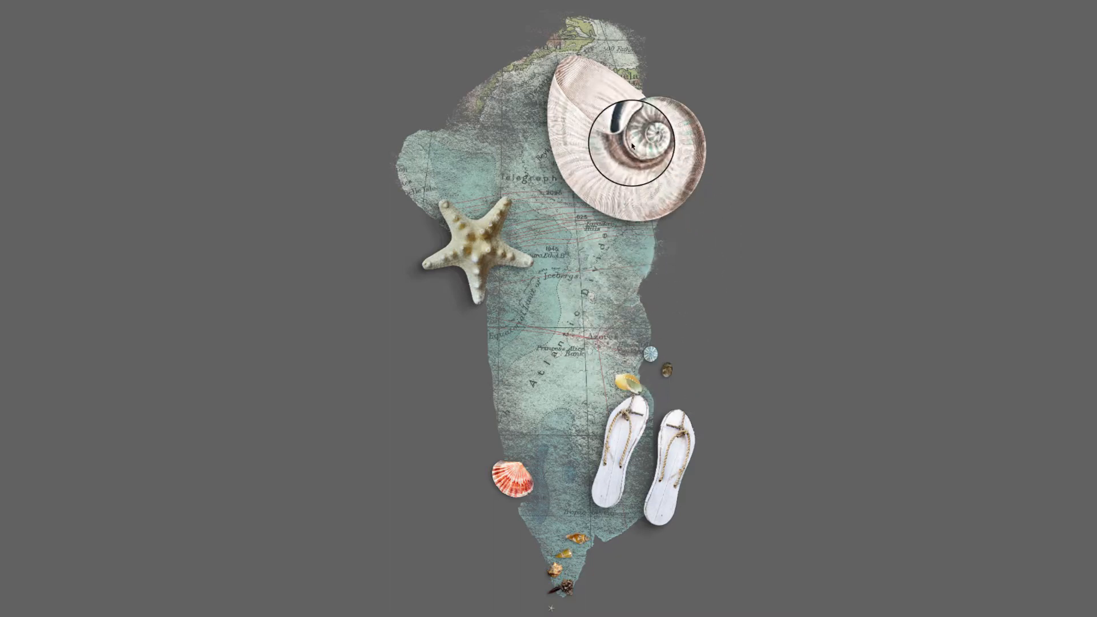
pyautogui.press('space')
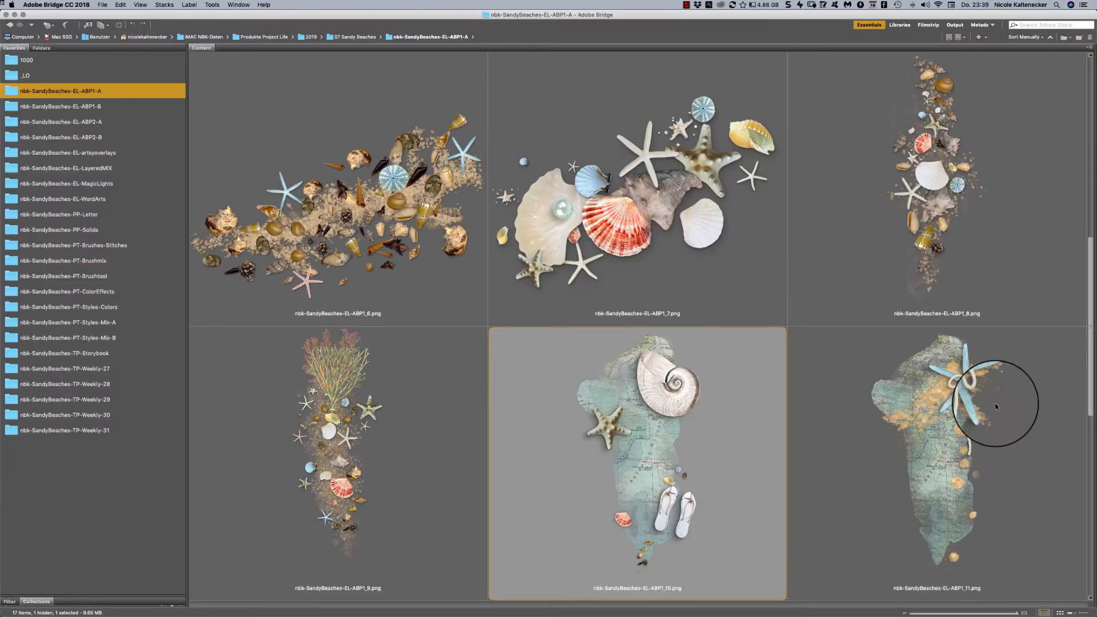
# - Select nbk-SandyBeaches-EL-ABP1_8.png and look over the remaining elements through the end of the folder
pyautogui.click(1028, 214)
pyautogui.scroll(-10, 1089, 243)
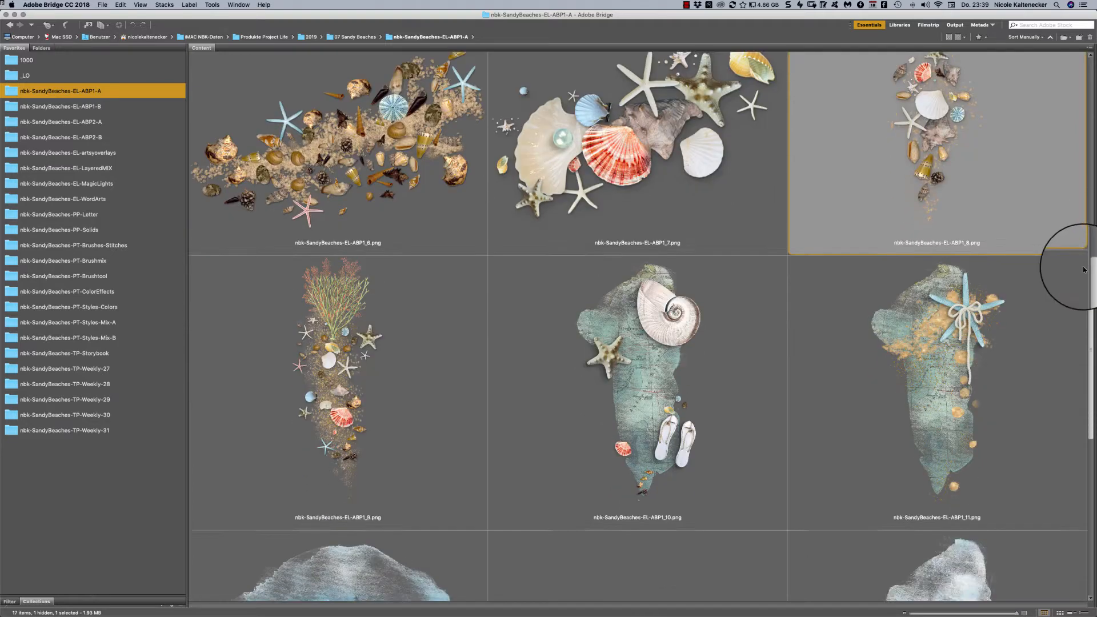
pyautogui.scroll(-3, 1030, 406)
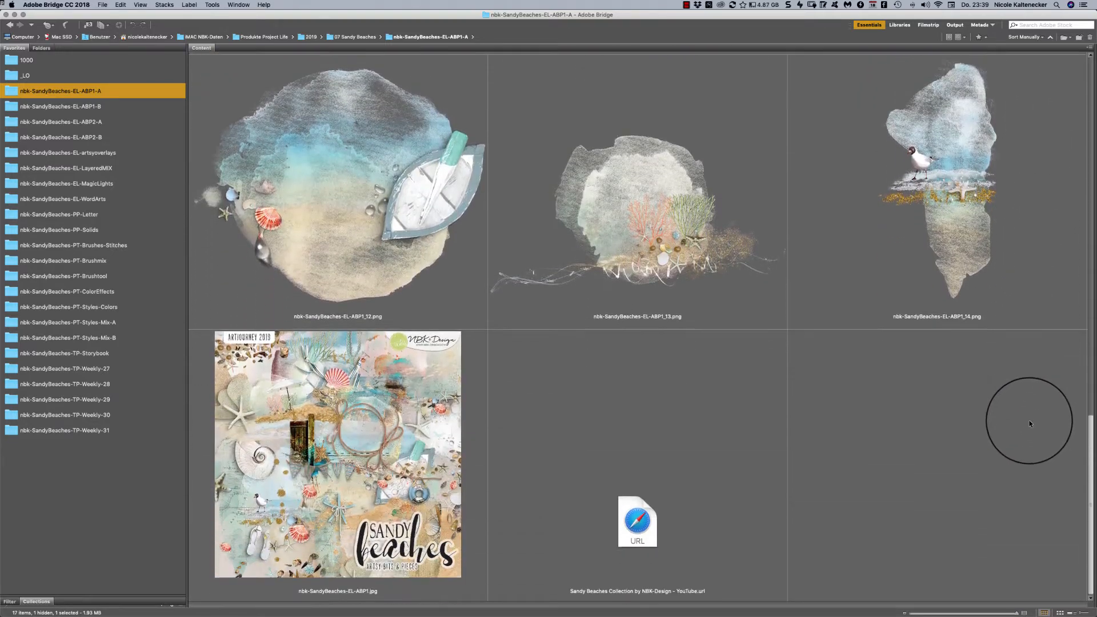
# - Open the nbk-SandyBeaches-EL-ABP1-B folder and look over its element images through the end of the folder
pyautogui.click(119, 106)
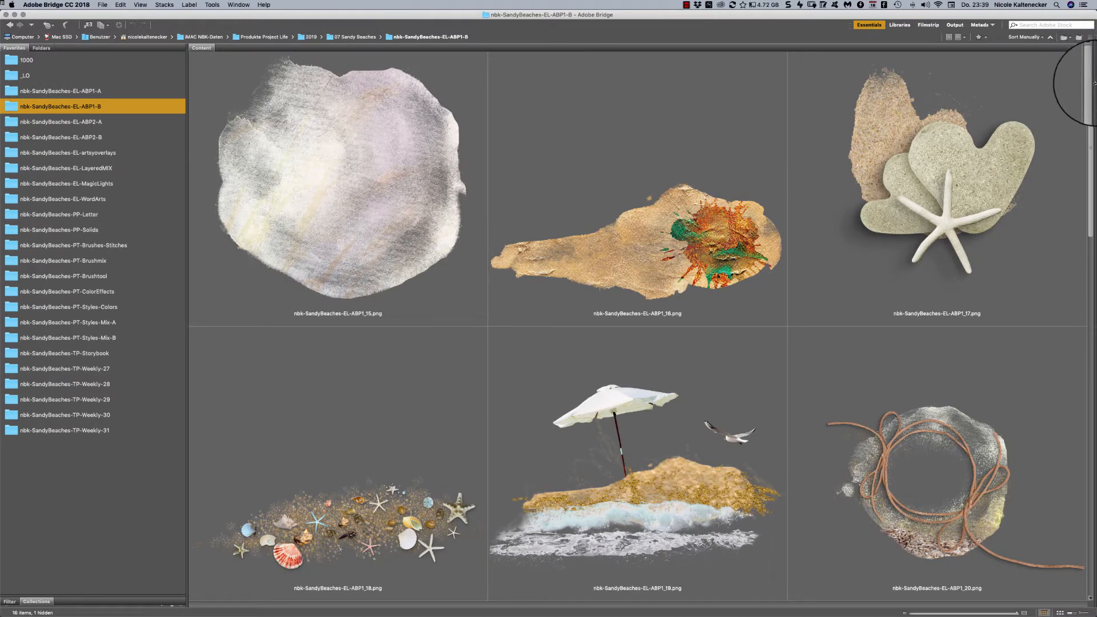
pyautogui.moveTo(1091, 73); pyautogui.dragTo(1028, 332)
pyautogui.scroll(-5, 1028, 331)
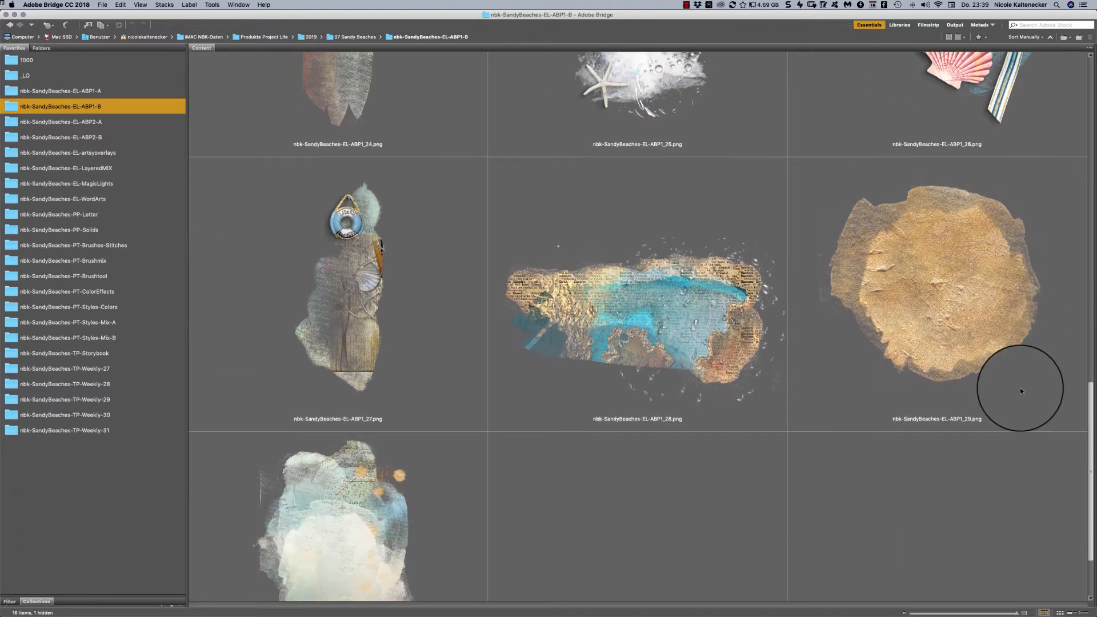
pyautogui.moveTo(1020, 389); pyautogui.dragTo(1020, 387)
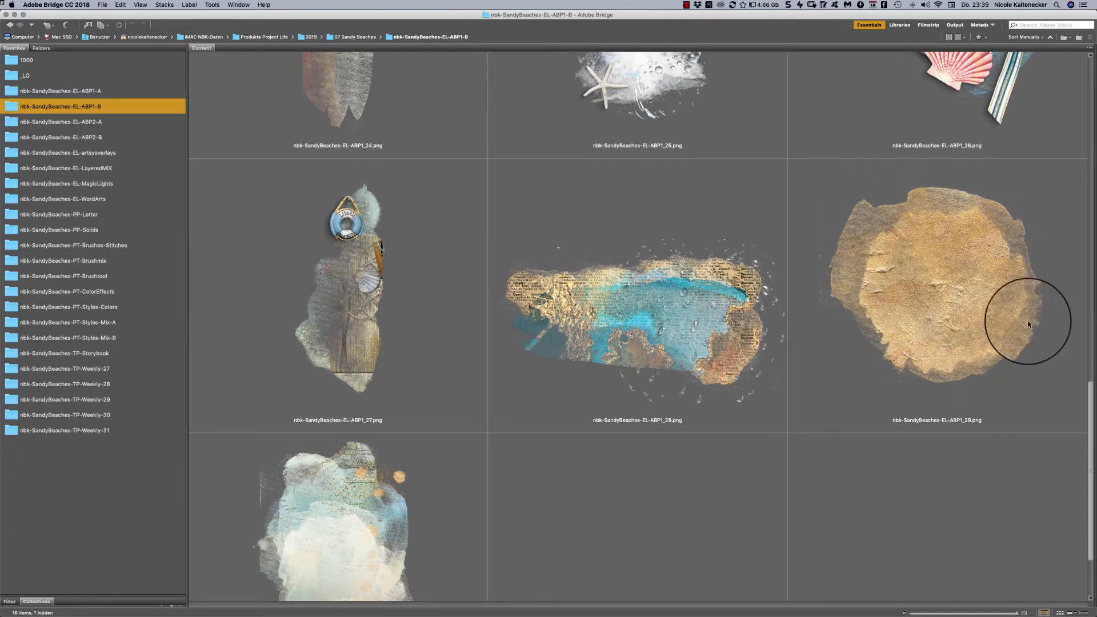
pyautogui.moveTo(1090, 395); pyautogui.dragTo(1078, 439)
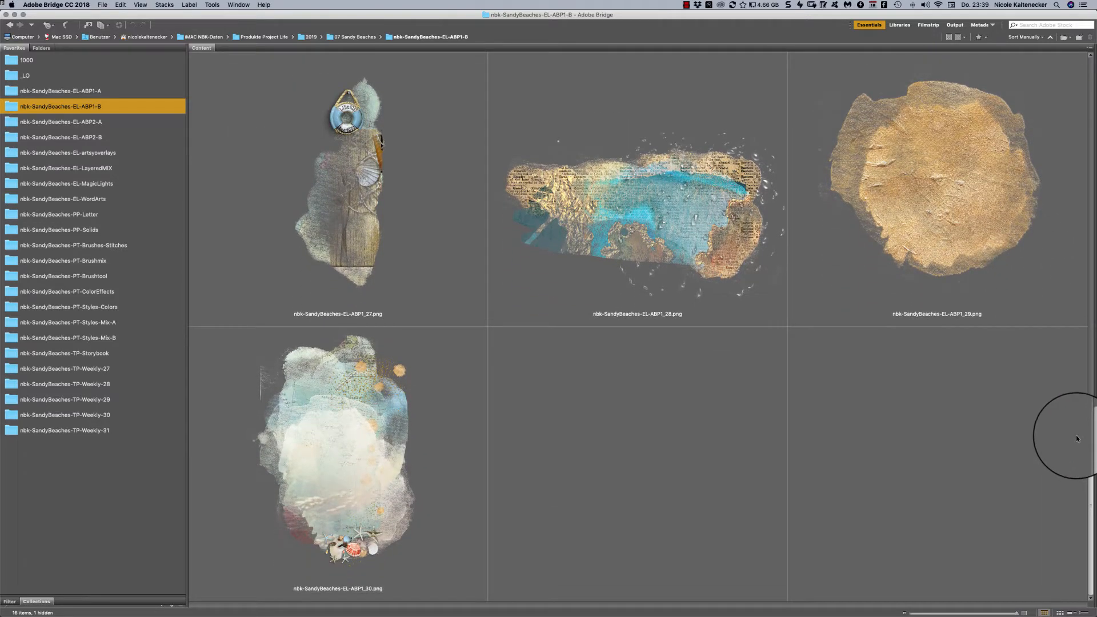
# - View the golden sand paint patch nbk-SandyBeaches-EL-ABP1_29.png in a full-screen preview and return to the thumbnails
pyautogui.click(946, 185)
pyautogui.press('space')
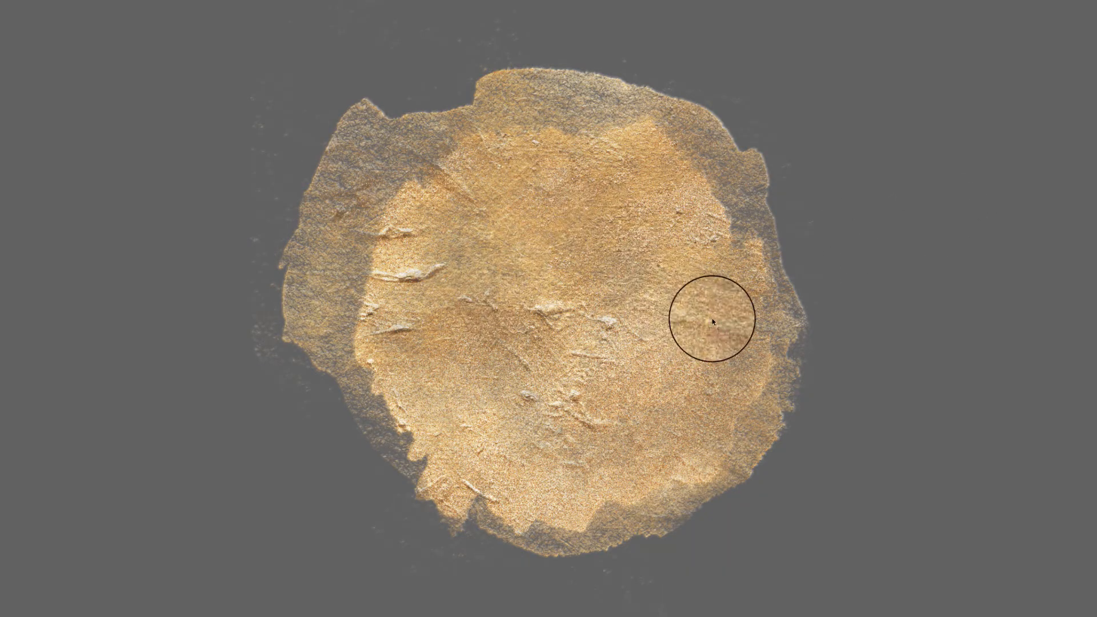
pyautogui.press('space')
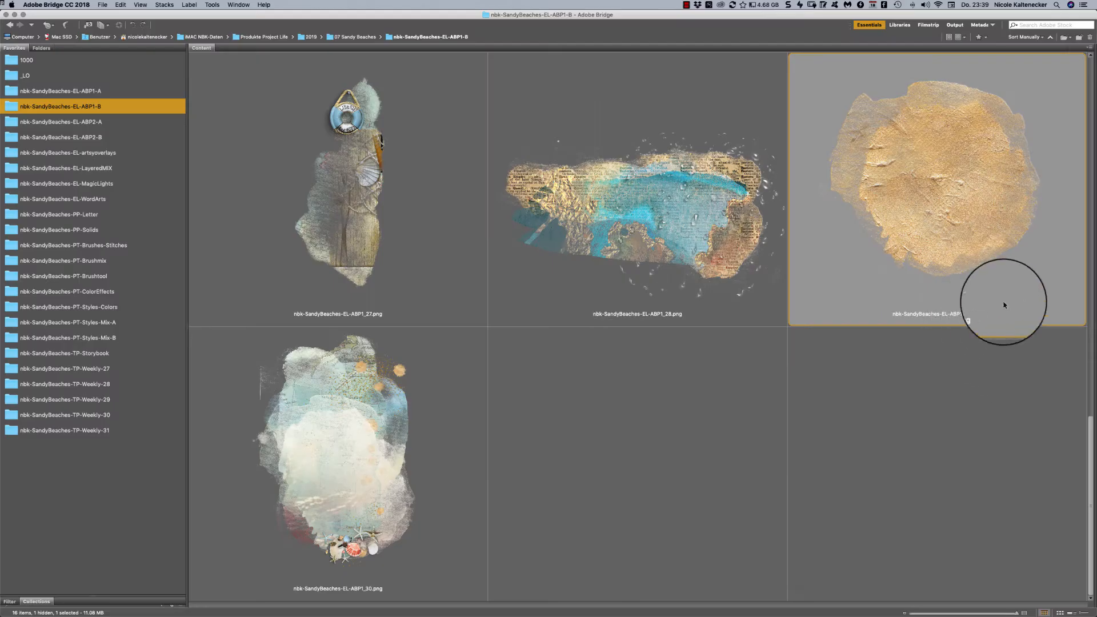
# - Select the shell-and-ribbon cluster nbk-SandyBeaches-EL-ABP1_26.png and look over the stitches, glitter dots and other elements before it
pyautogui.scroll(6, 1057, 313)
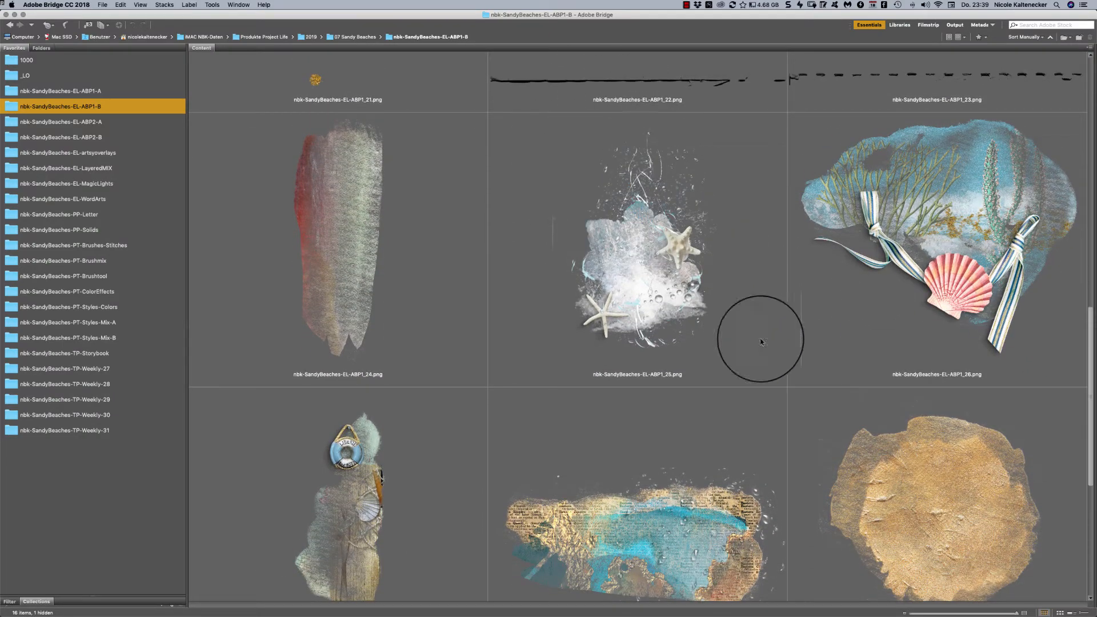
pyautogui.click(1062, 325)
pyautogui.scroll(7, 1093, 327)
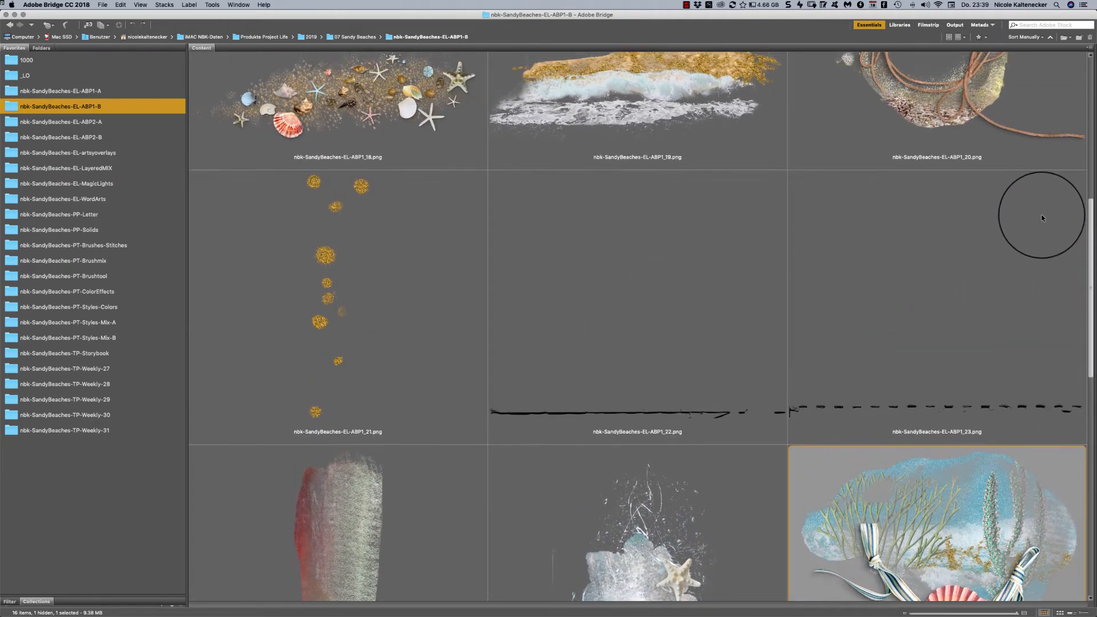
pyautogui.scroll(3, 1040, 214)
pyautogui.scroll(2, 1012, 167)
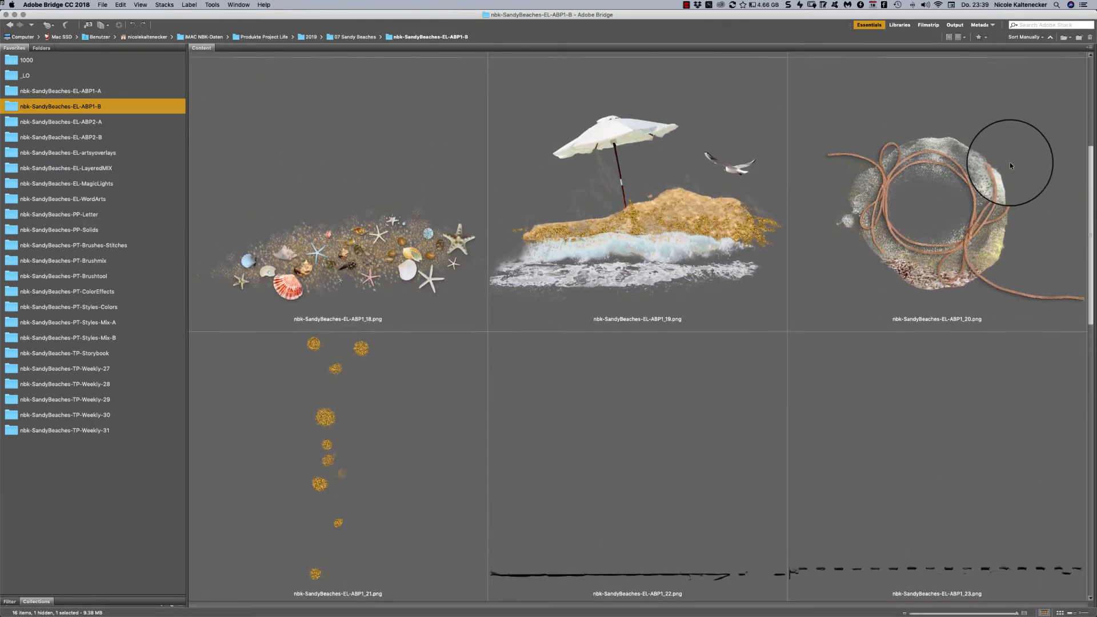
# - Select the beach umbrella element nbk-SandyBeaches-EL-ABP1_19.png and look over the first elements in the folder
pyautogui.click(781, 270)
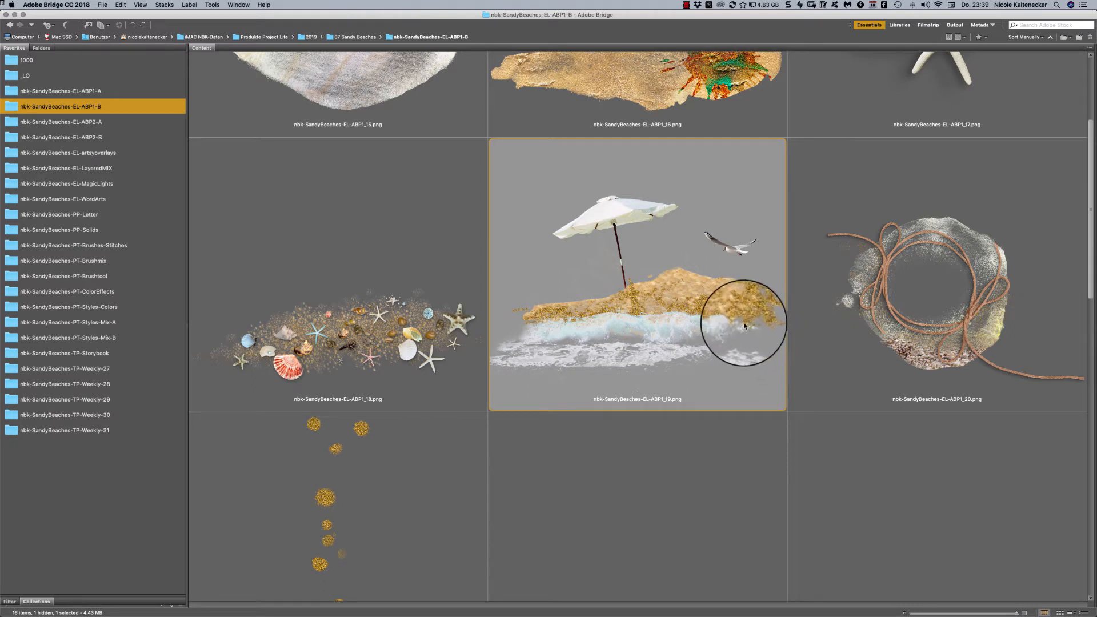
pyautogui.click(764, 465)
pyautogui.click(745, 335)
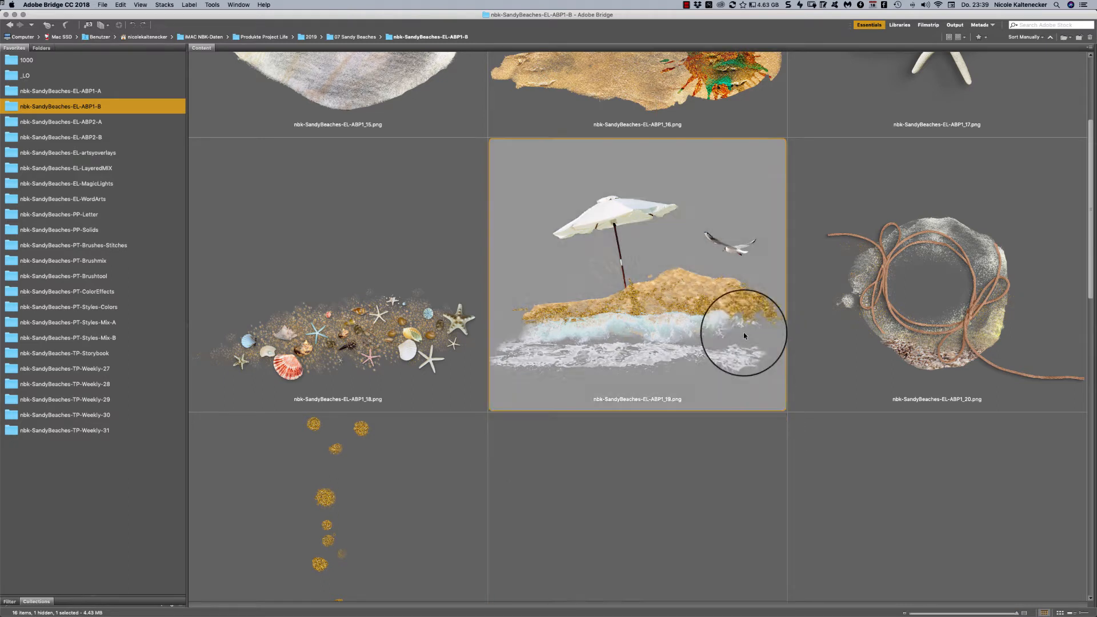
pyautogui.scroll(5, 1063, 240)
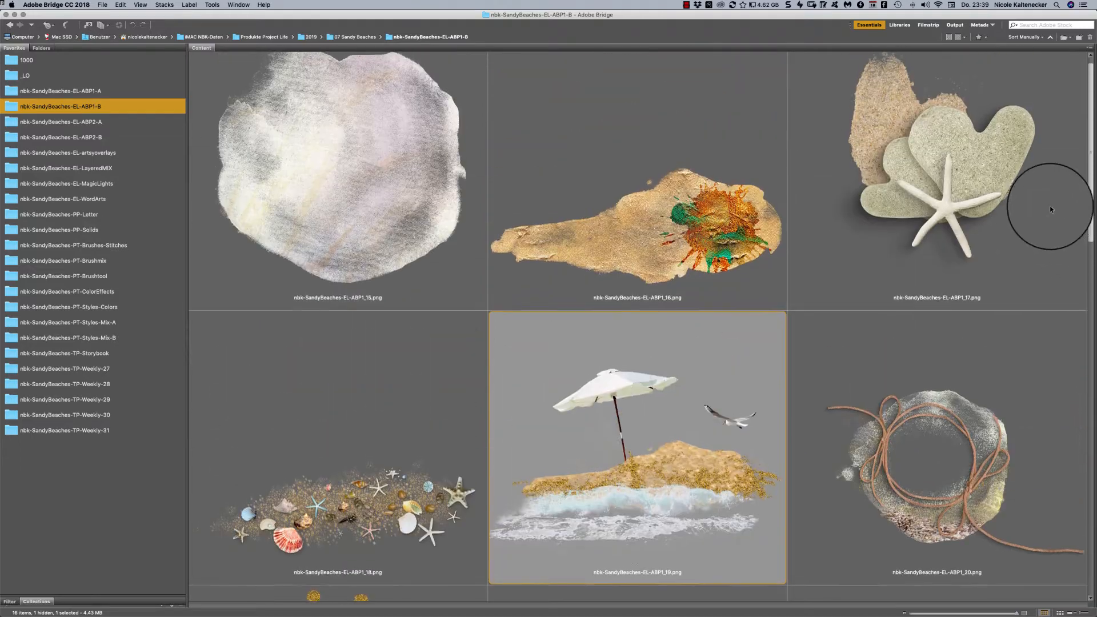
pyautogui.scroll(-3, 1005, 215)
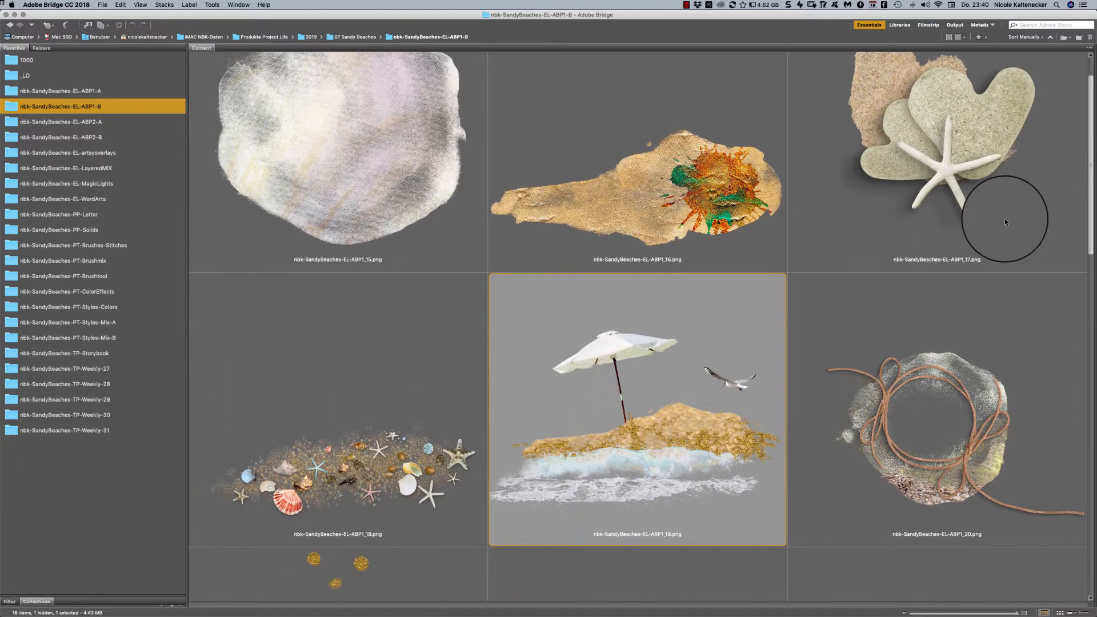
pyautogui.scroll(3, 1005, 218)
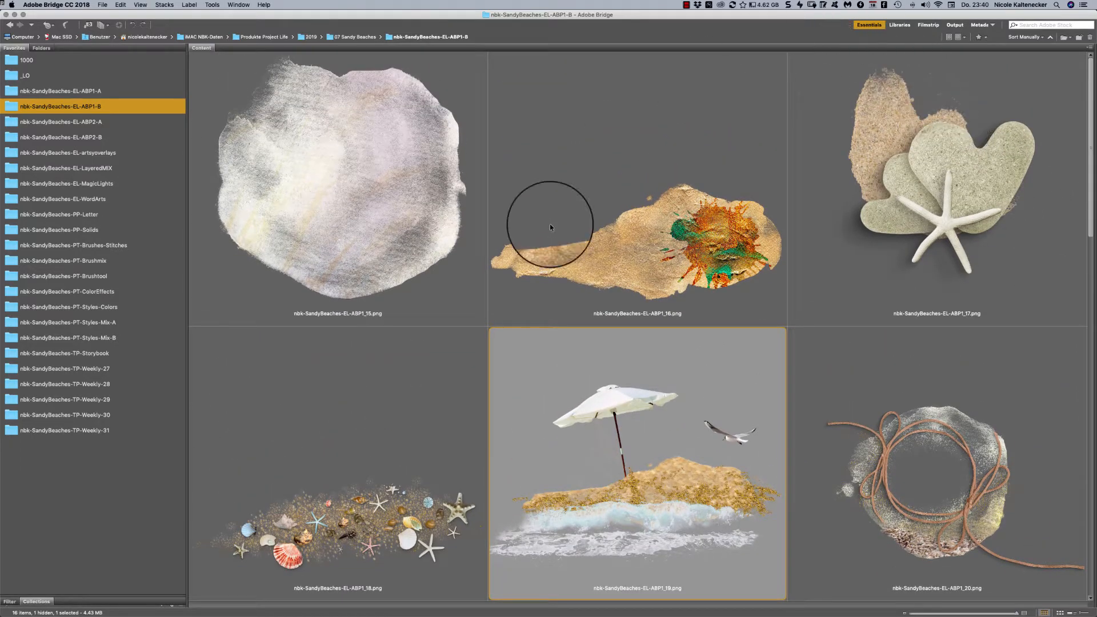
# - Open the nbk-SandyBeaches-EL-ABP2-A folder, look over its elements as far as the preview image and return to the beginning
pyautogui.click(116, 122)
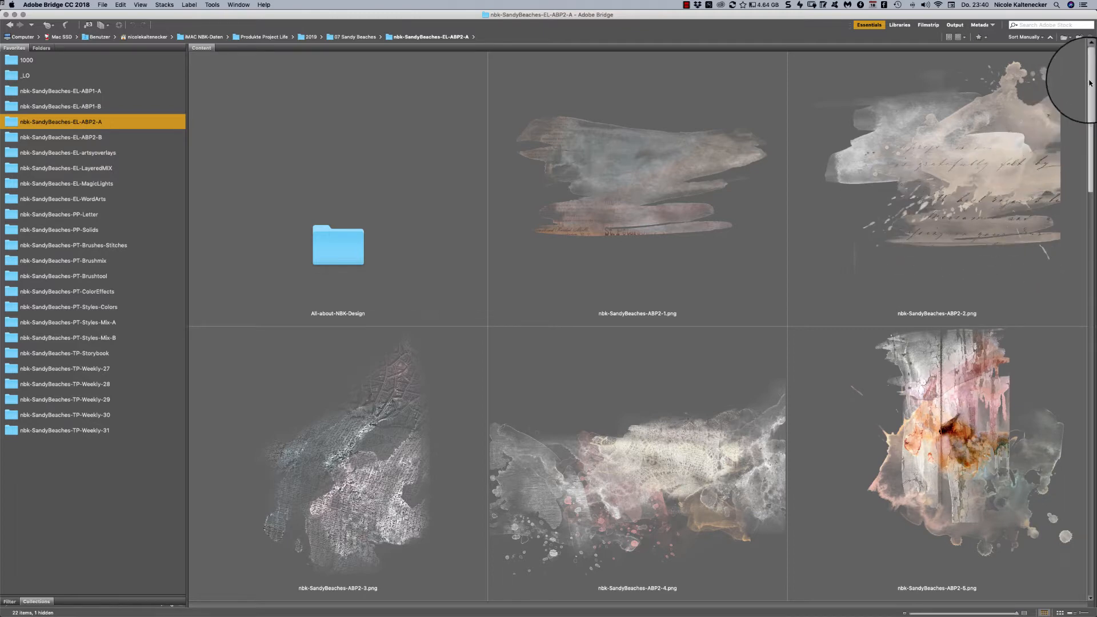
pyautogui.scroll(-1, 1089, 85)
pyautogui.scroll(-5, 1089, 85)
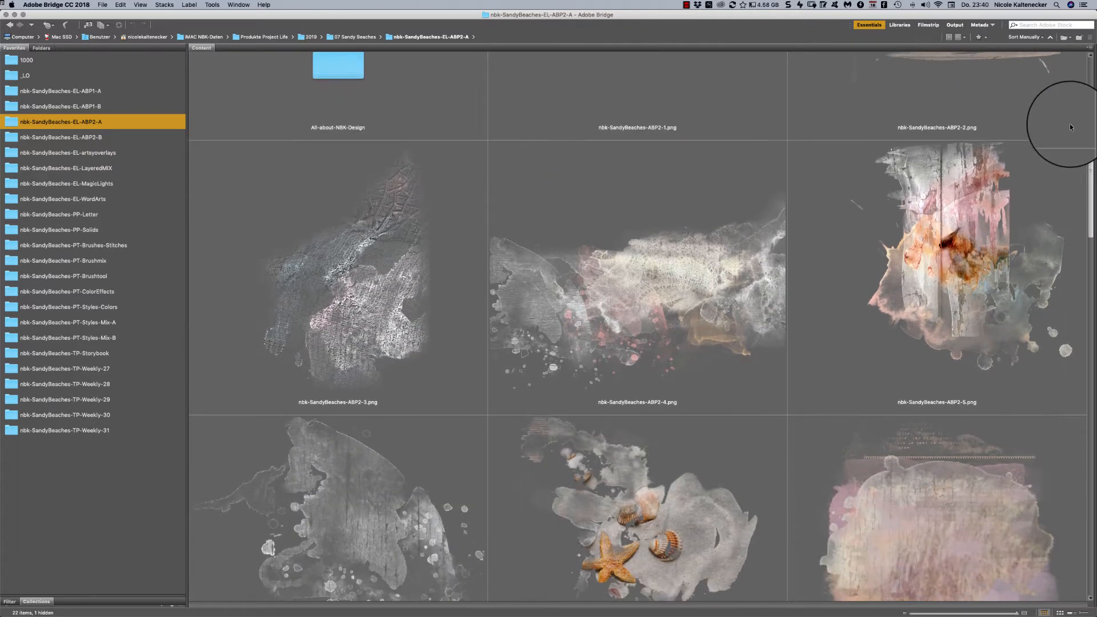
pyautogui.scroll(-4, 1069, 137)
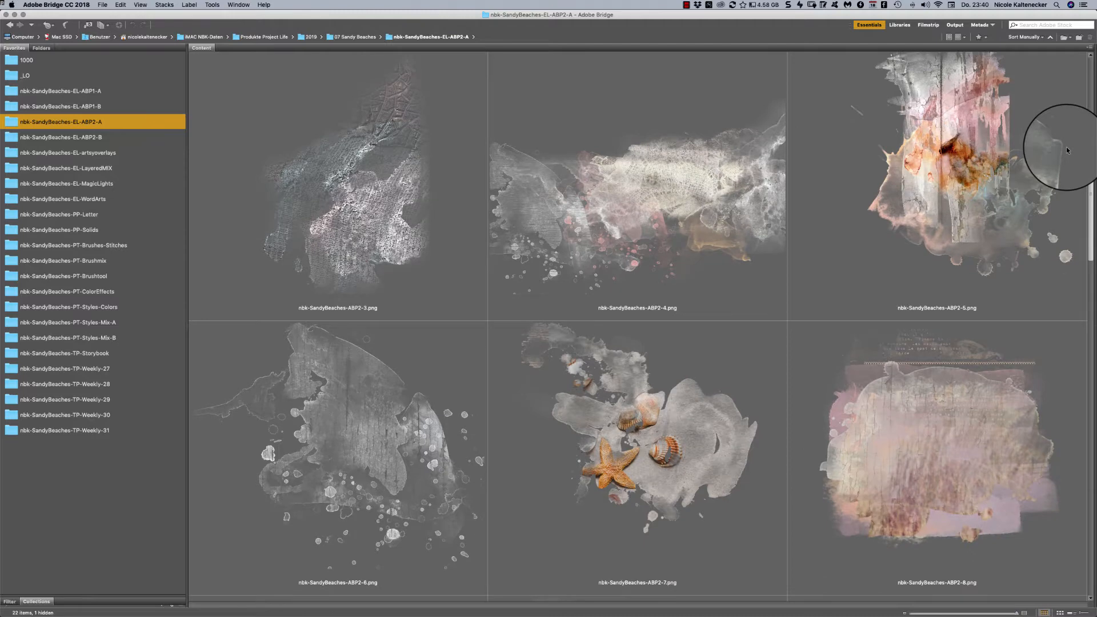
pyautogui.scroll(-10, 1065, 149)
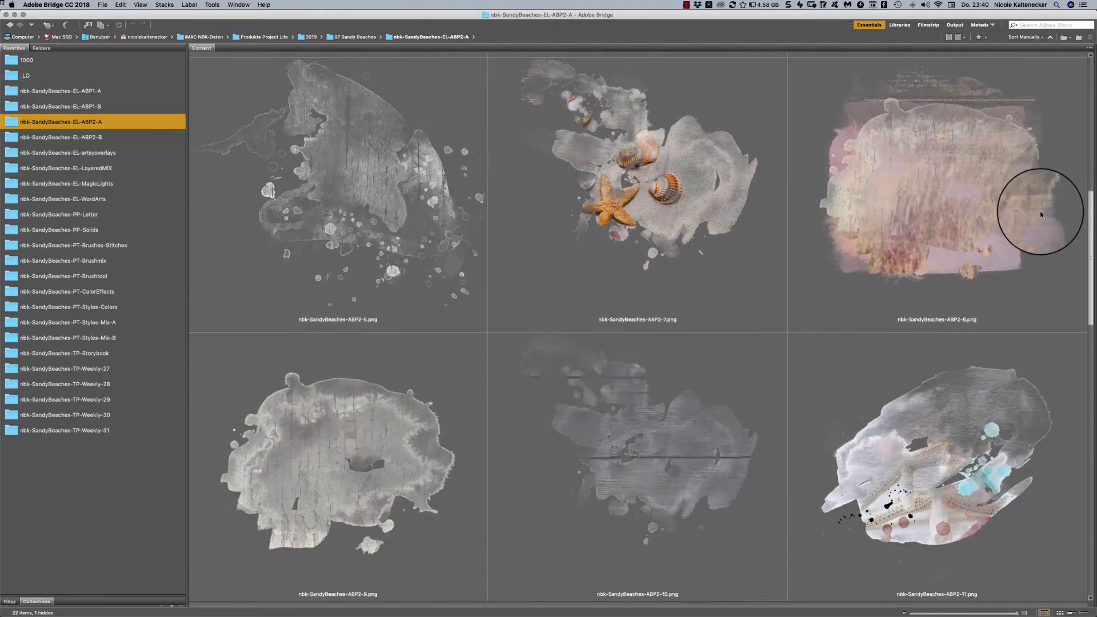
pyautogui.scroll(-10, 1040, 222)
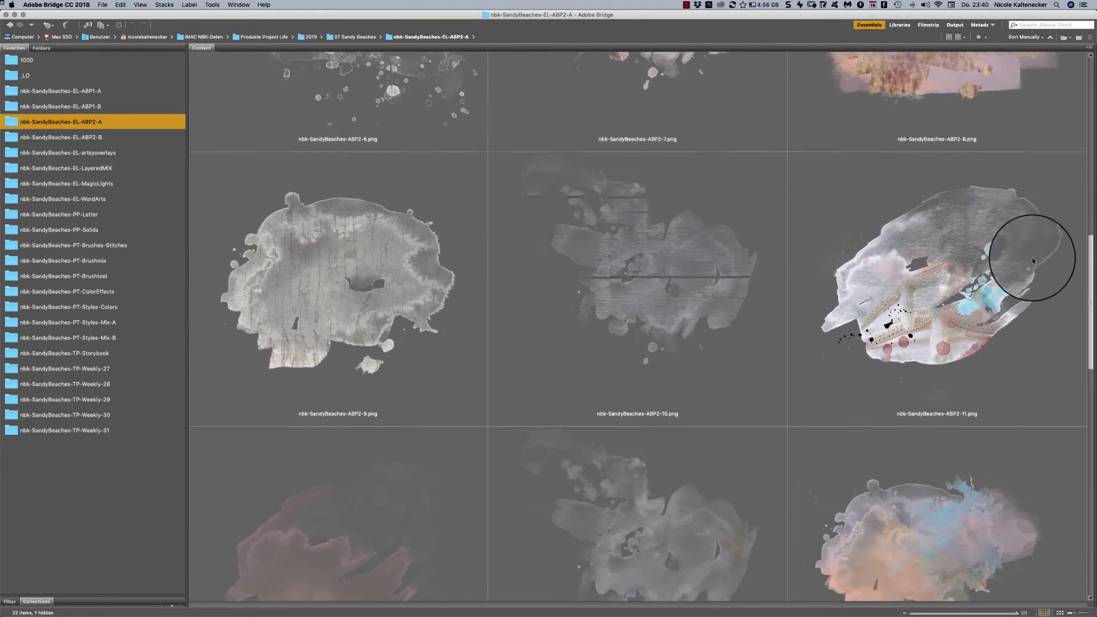
pyautogui.scroll(-10, 1022, 294)
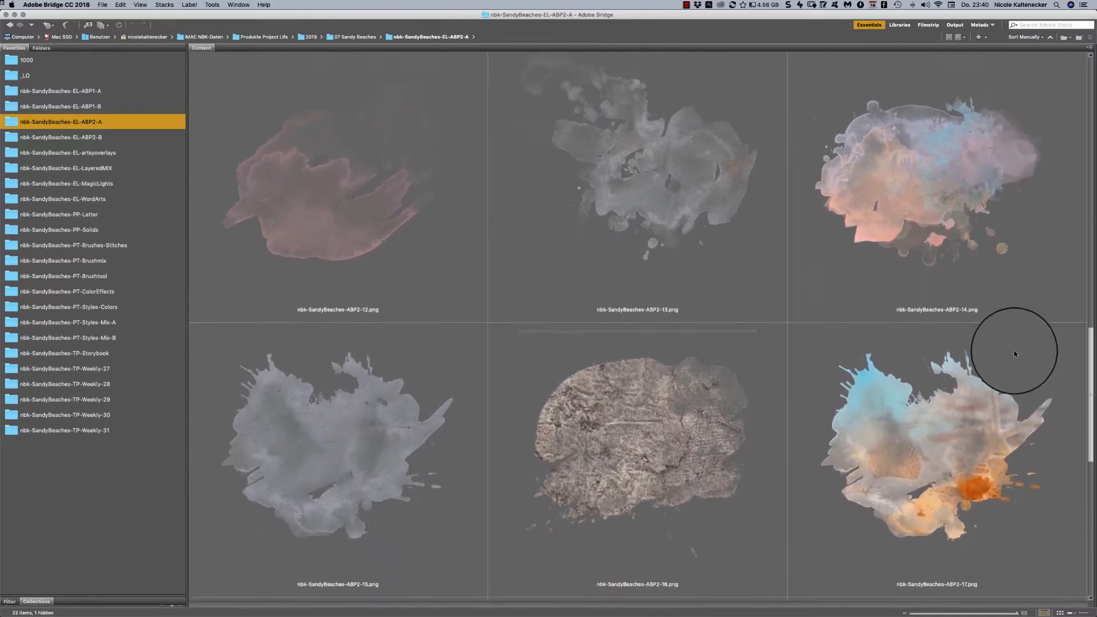
pyautogui.scroll(-5, 1015, 380)
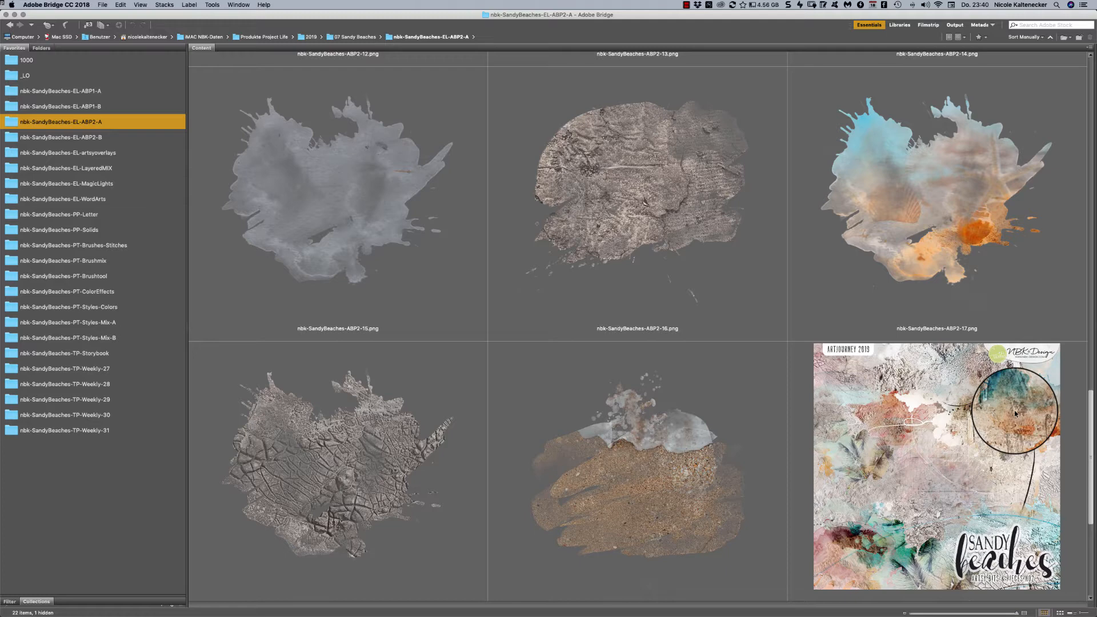
pyautogui.scroll(-3, 1014, 410)
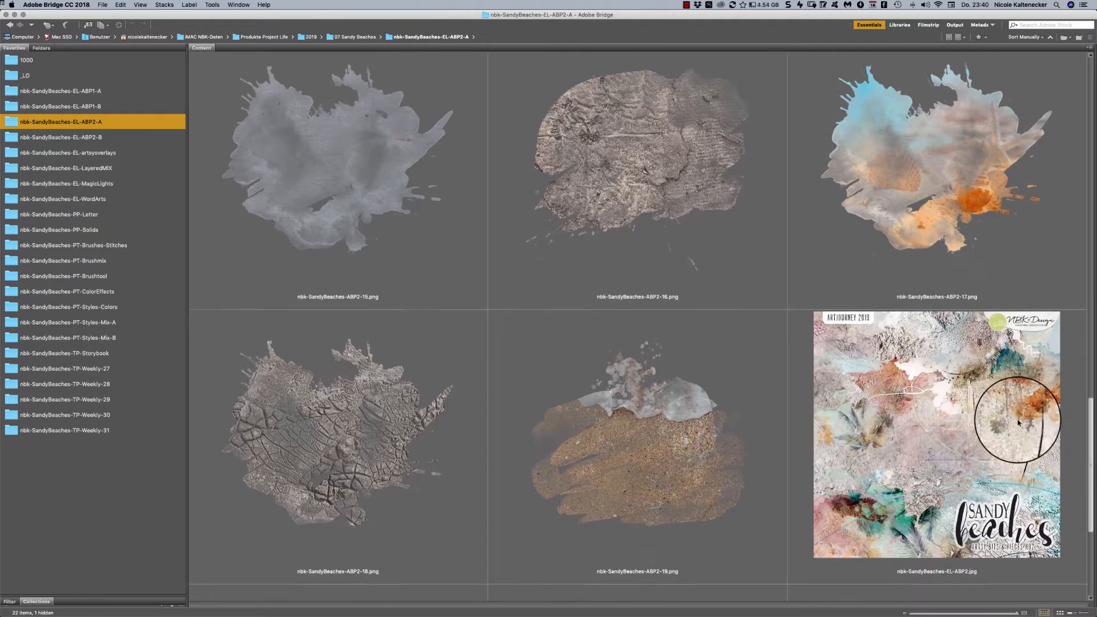
pyautogui.scroll(20, 1021, 436)
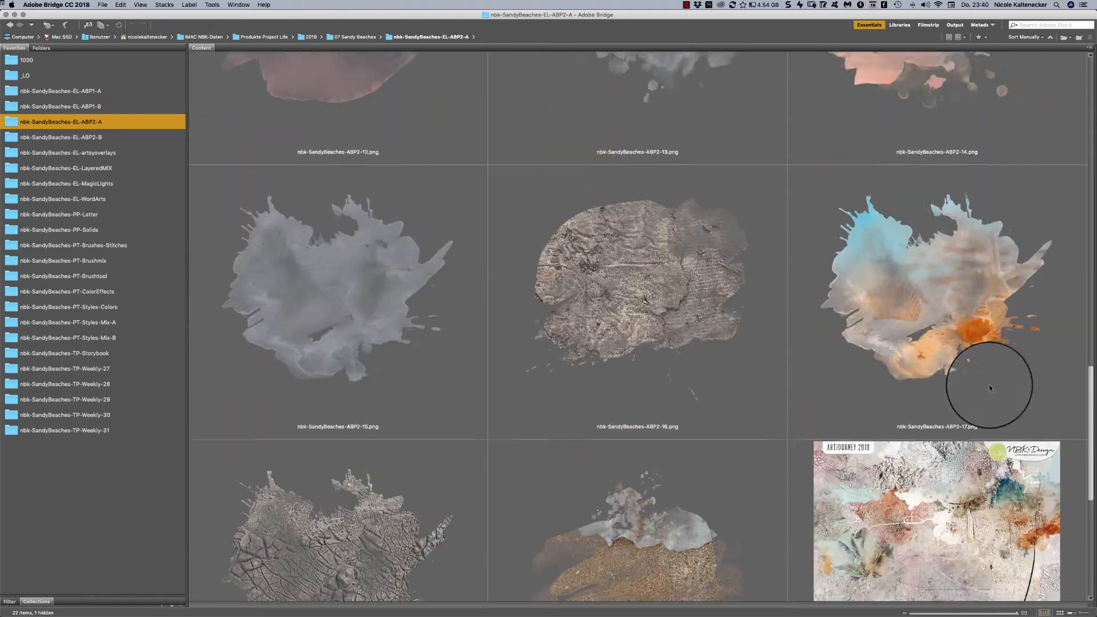
pyautogui.scroll(12, 952, 259)
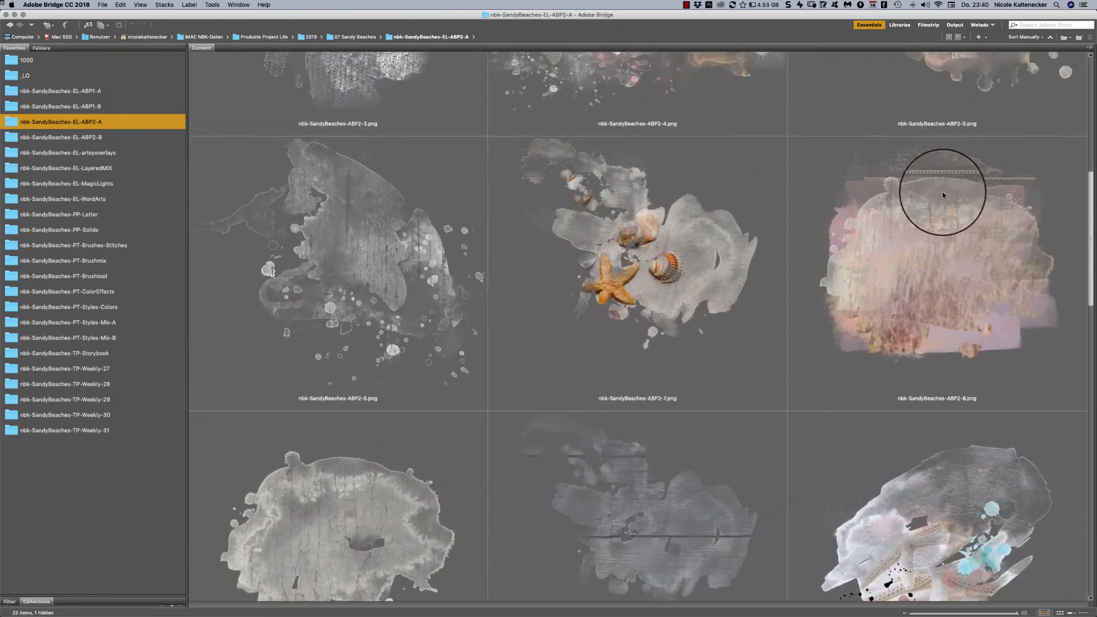
pyautogui.scroll(4, 929, 104)
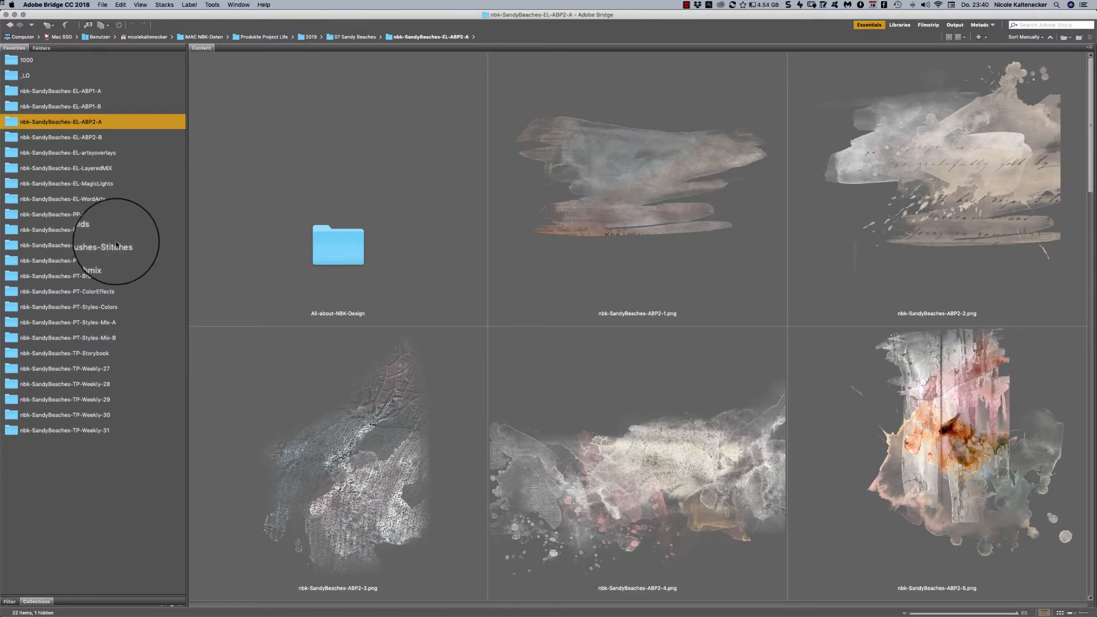
# - Open the paper nbk-SandyBeaches-PP-Solid1.jpg from the nbk-SandyBeaches-PP-Solids folder in Photoshop, and switch back to Bridge
pyautogui.click(104, 229)
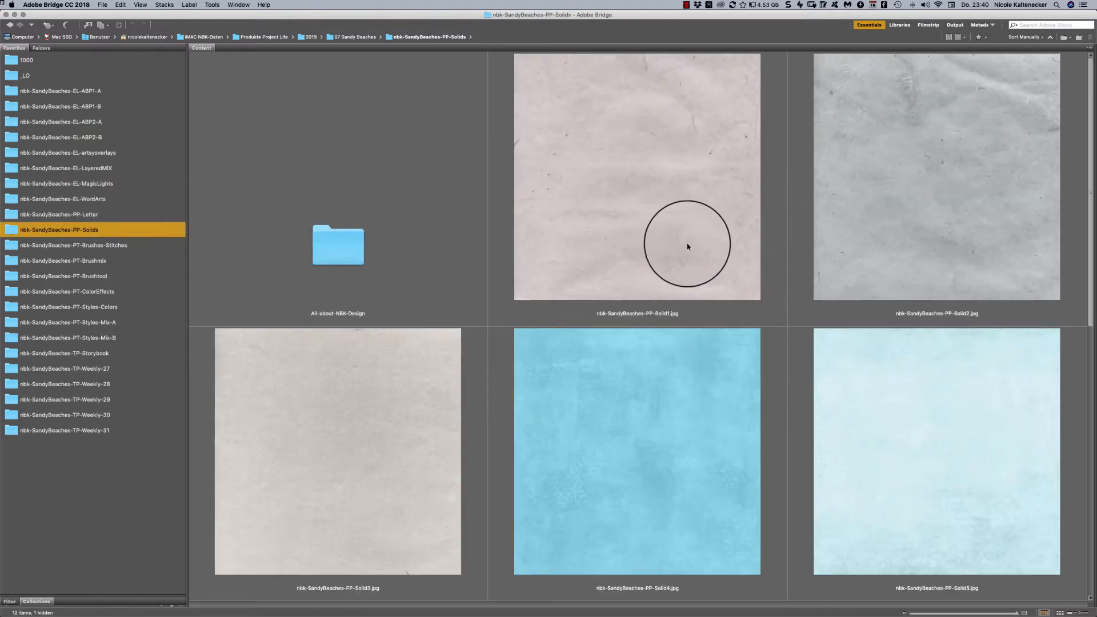
pyautogui.doubleClick(688, 247)
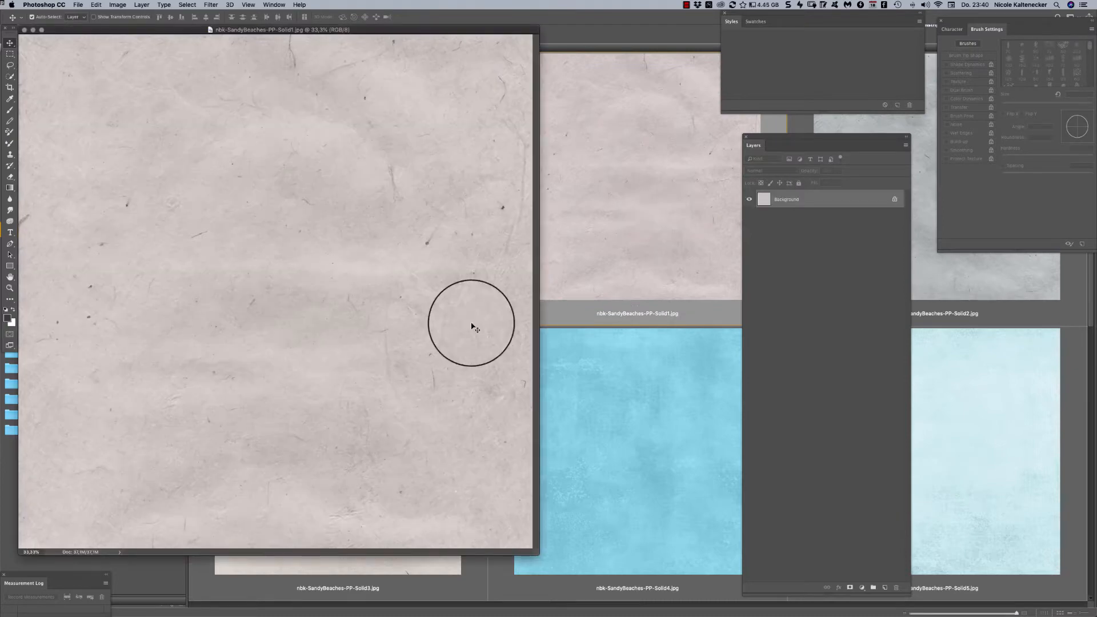
pyautogui.click(575, 405)
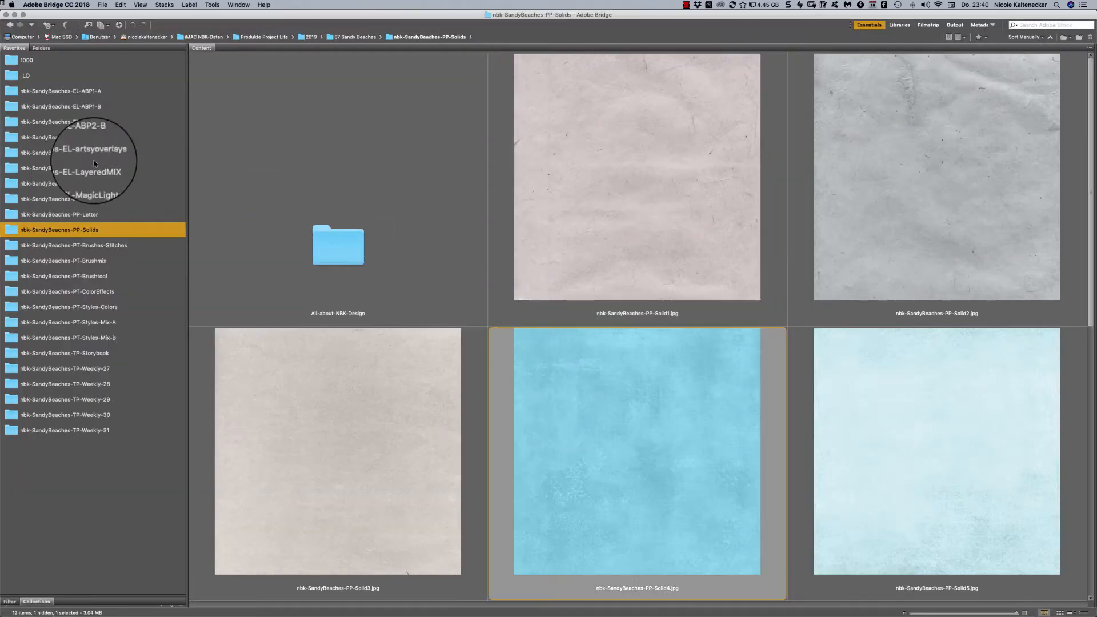
# - Open nbk-SandyBeaches-ABP2-2.png from the nbk-SandyBeaches-EL-ABP2-A folder in Photoshop and place it at the paper's upper right edge
pyautogui.click(103, 121)
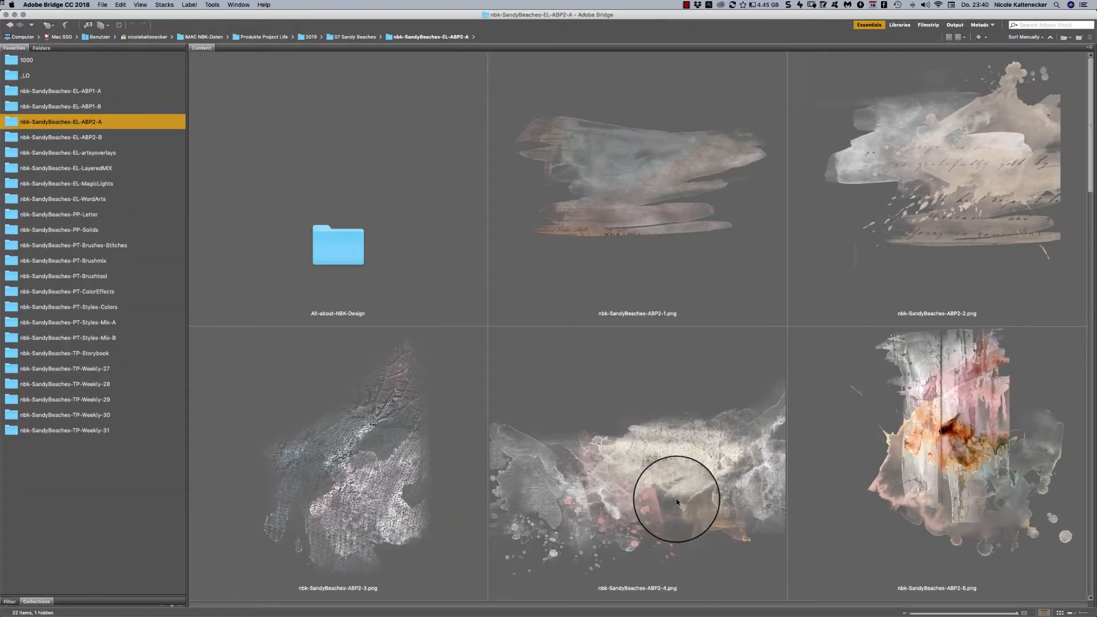
pyautogui.doubleClick(948, 161)
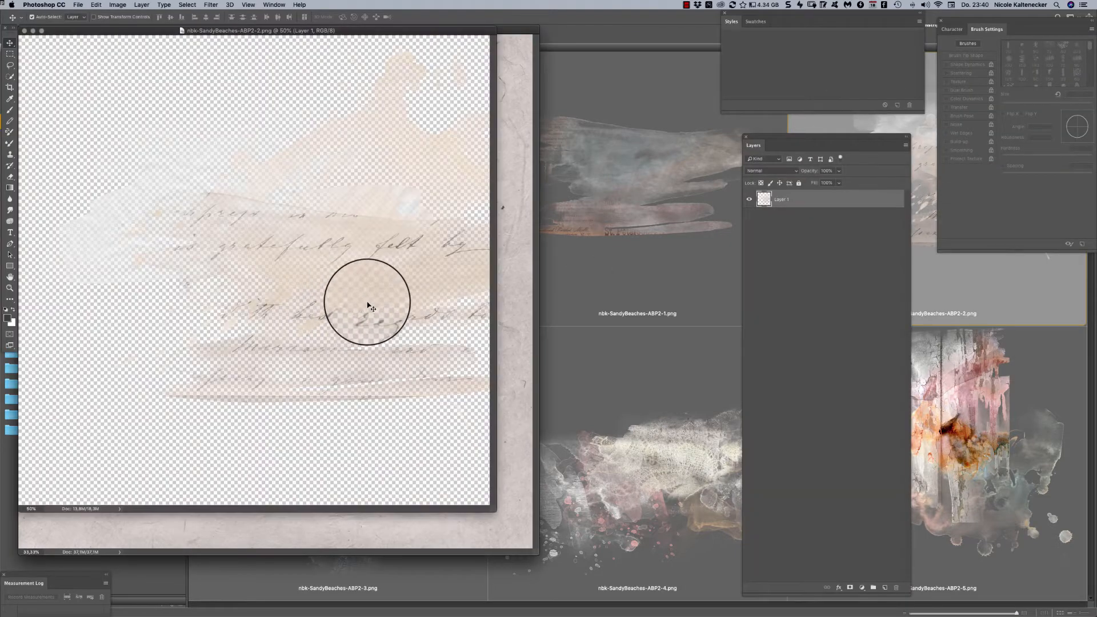
pyautogui.moveTo(367, 304); pyautogui.dragTo(495, 245)
# - Open the textured element nbk-SandyBeaches-ABP2-3.png from Bridge in Photoshop and place it on the paper as a new layer
pyautogui.click(639, 245)
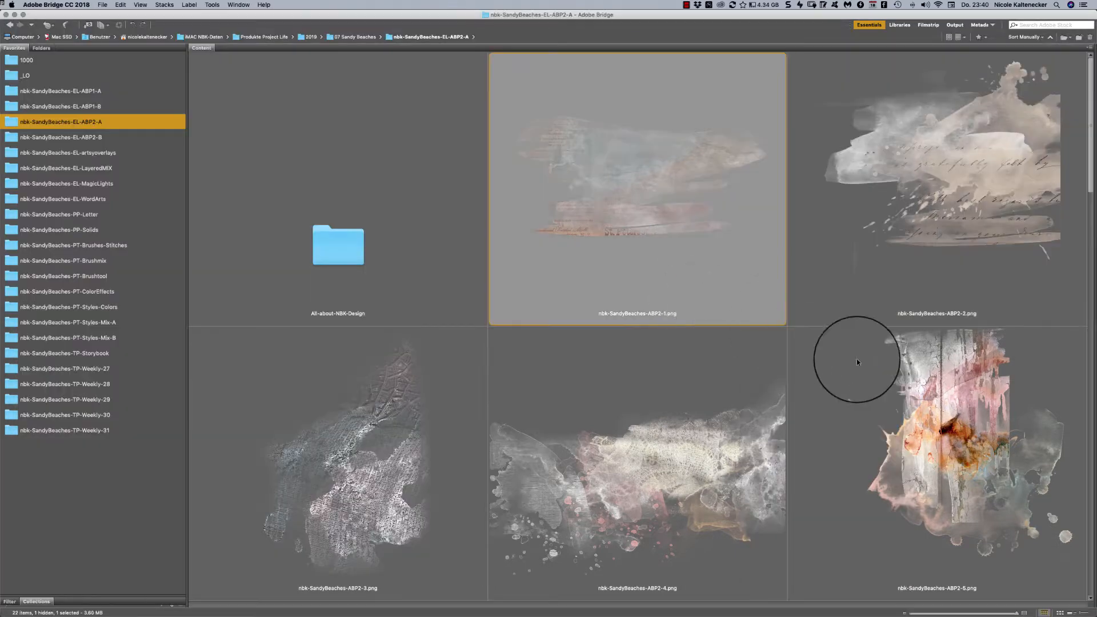
pyautogui.doubleClick(369, 496)
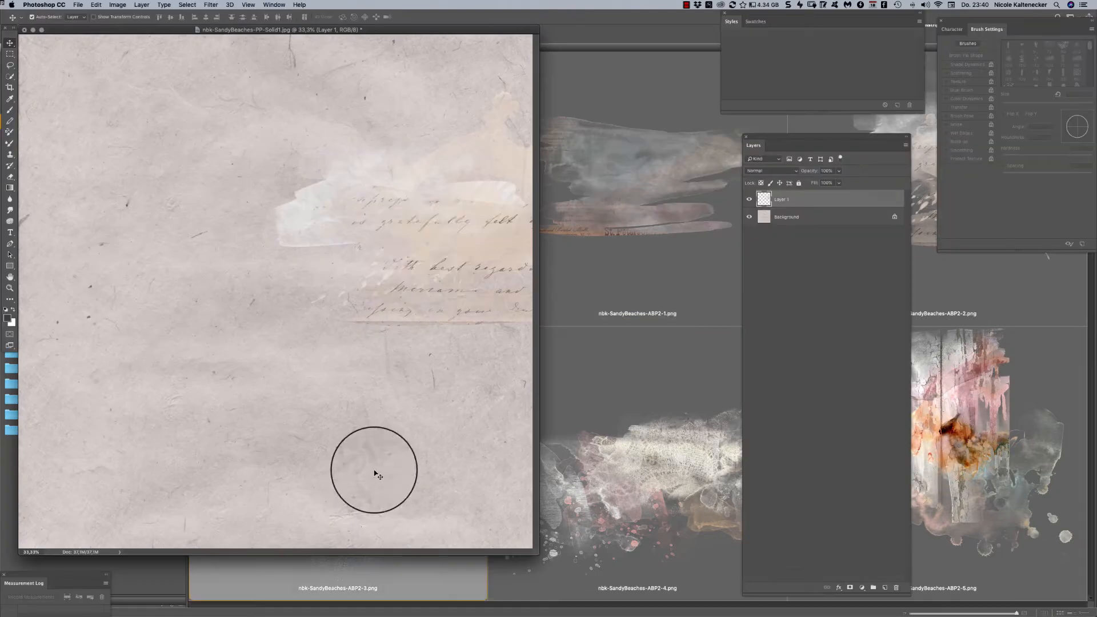
pyautogui.moveTo(306, 318); pyautogui.dragTo(314, 294)
# - Rotate the textured element about 55° clockwise, shift it up and right over the handwriting stroke, and switch back to Bridge
pyautogui.hotkey('ctrl', 't')
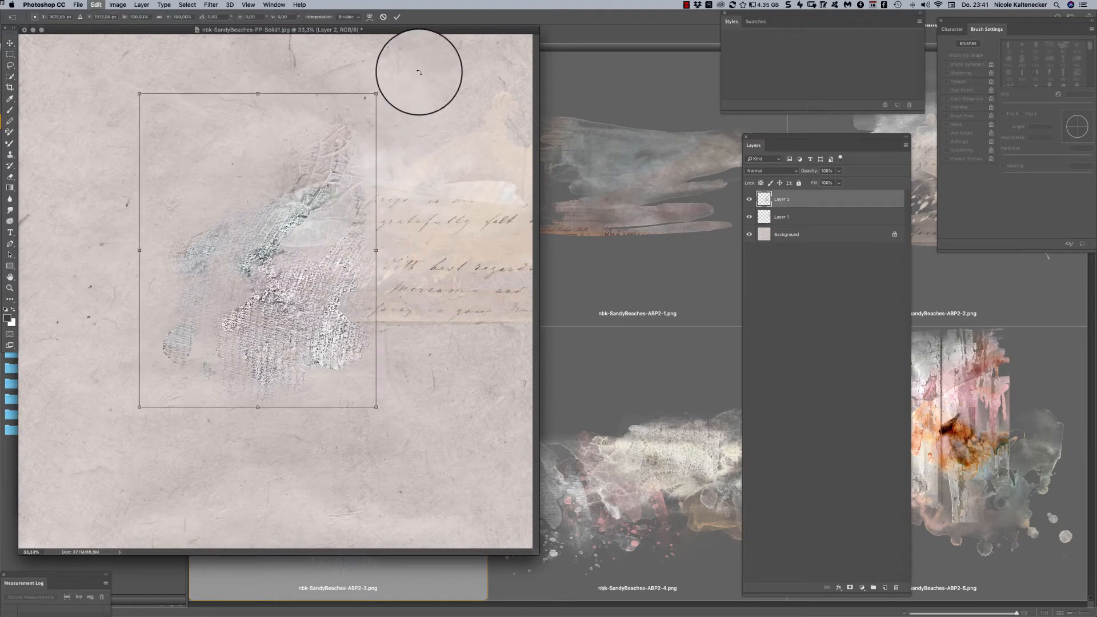
pyautogui.moveTo(418, 67); pyautogui.dragTo(468, 276)
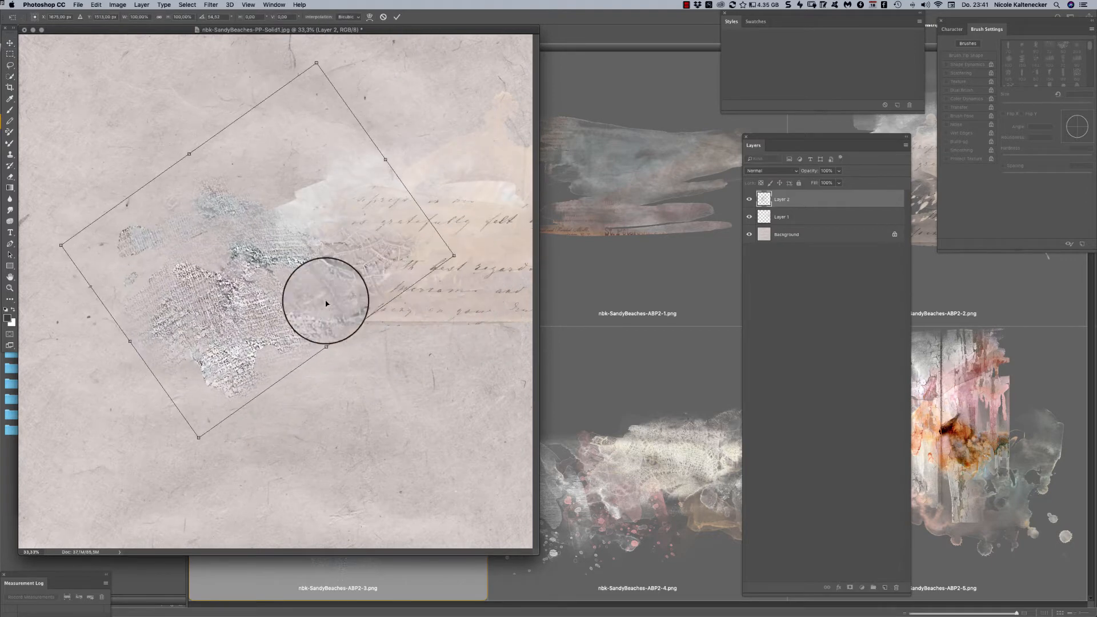
pyautogui.moveTo(322, 288); pyautogui.dragTo(362, 244)
pyautogui.click(640, 272)
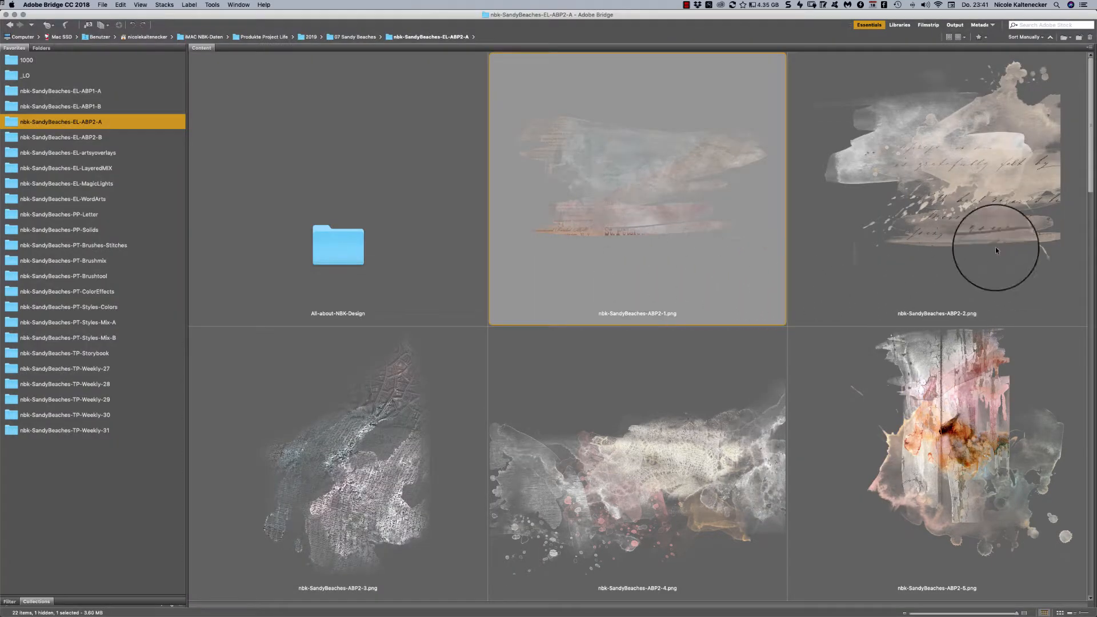
# - Open the shell and starfish element nbk-SandyBeaches-ABP2-7.png in Photoshop, place it beside the textured element on the paper, and enlarge the paper's window
pyautogui.scroll(-5, 952, 60)
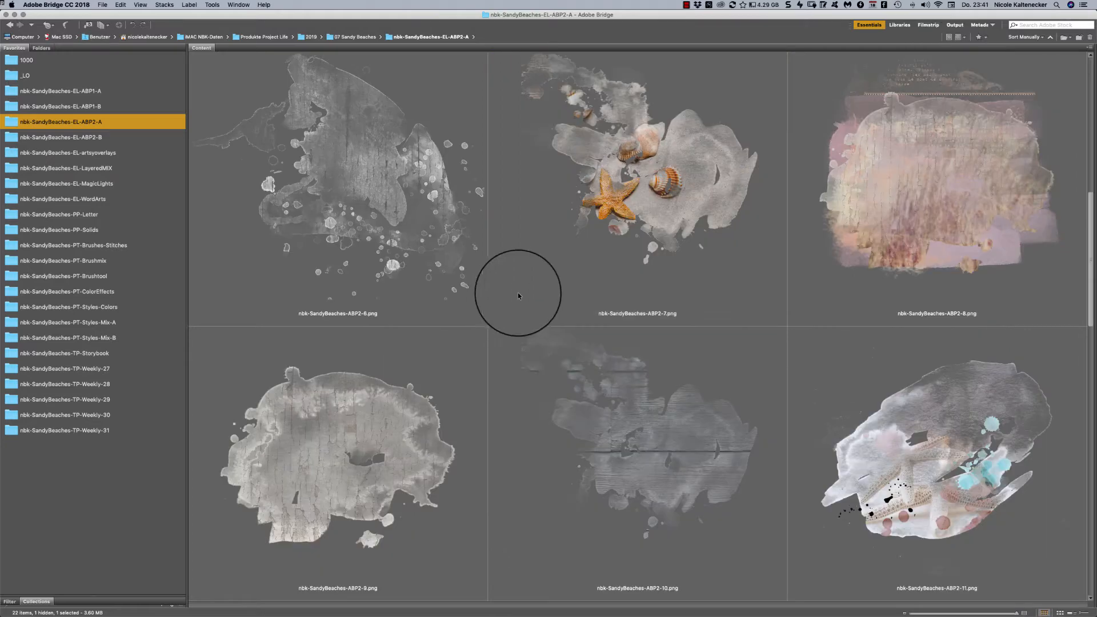
pyautogui.doubleClick(687, 195)
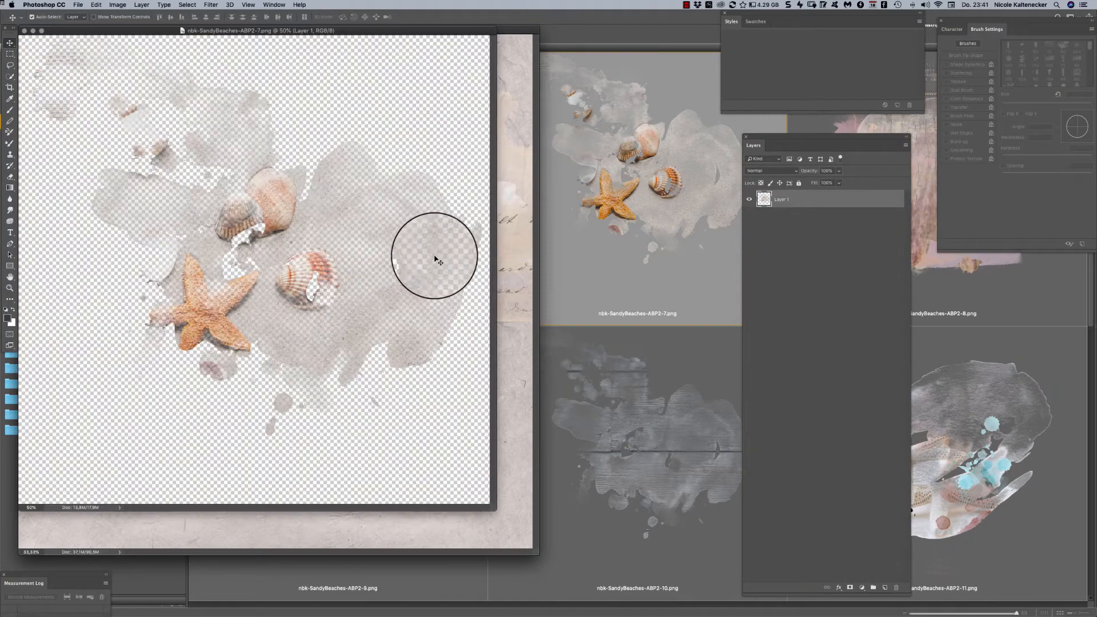
pyautogui.moveTo(437, 261); pyautogui.dragTo(505, 224)
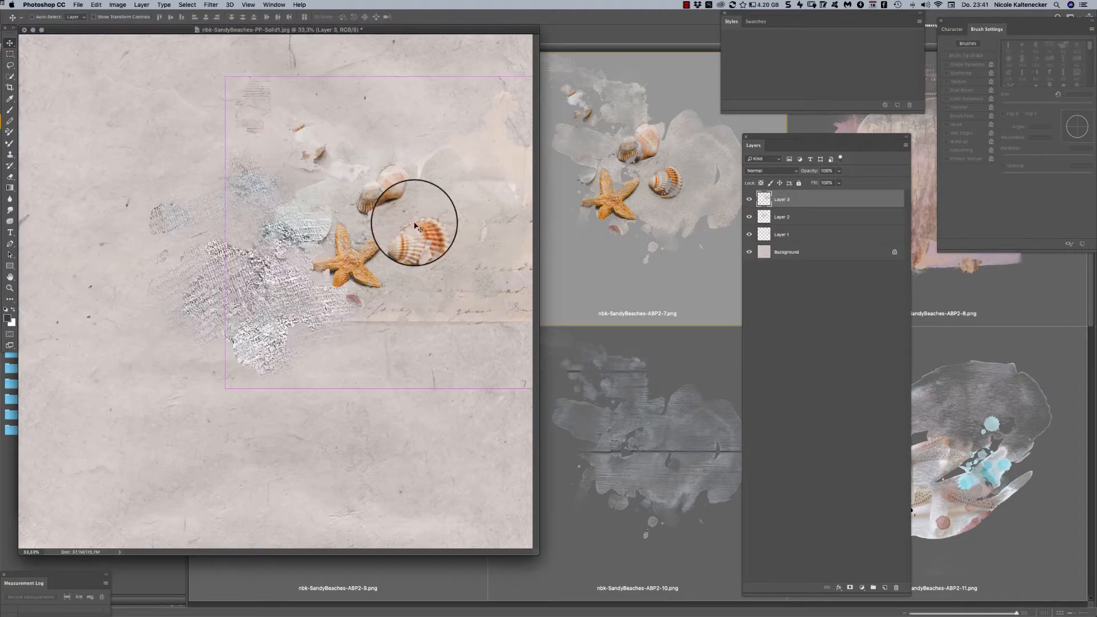
pyautogui.moveTo(418, 227)
pyautogui.mouseDown()
pyautogui.moveTo(395, 290)
pyautogui.moveTo(418, 239)
pyautogui.mouseUp()
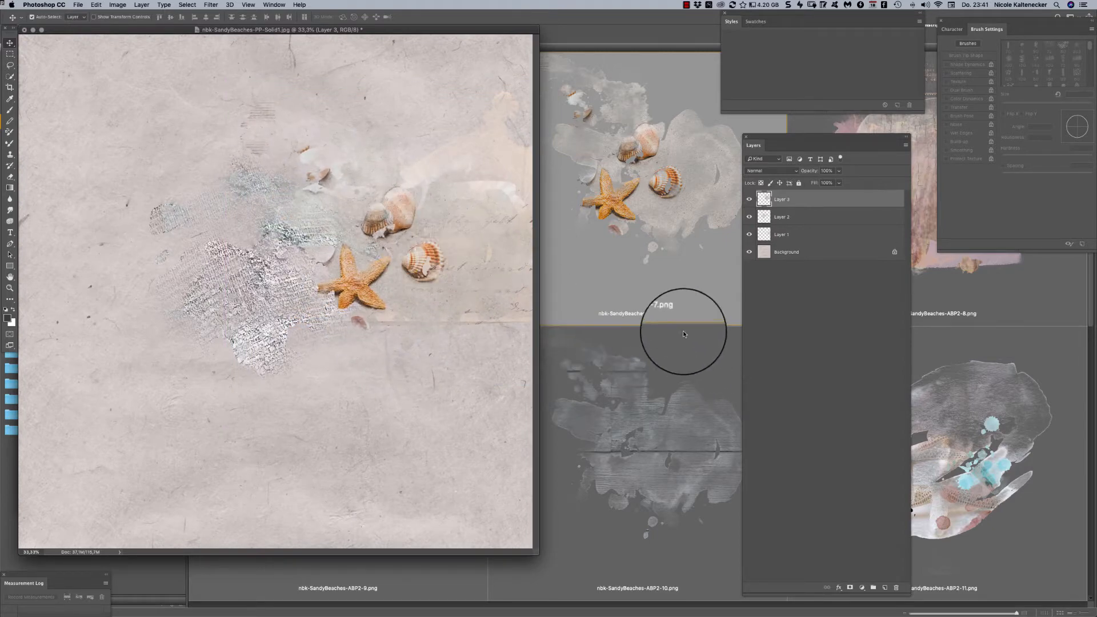
pyautogui.moveTo(537, 553); pyautogui.dragTo(589, 583)
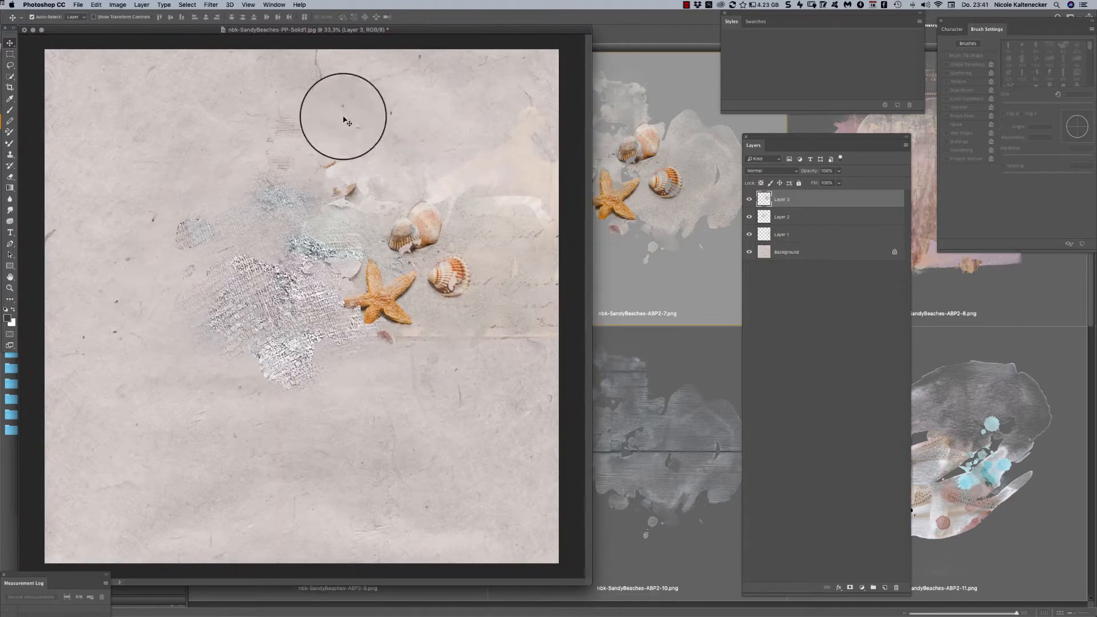
# - Switch to Bridge, open nbk-SandyBeaches-ABP2-13.png in Photoshop, and place it on the paper below the starfish
pyautogui.click(699, 370)
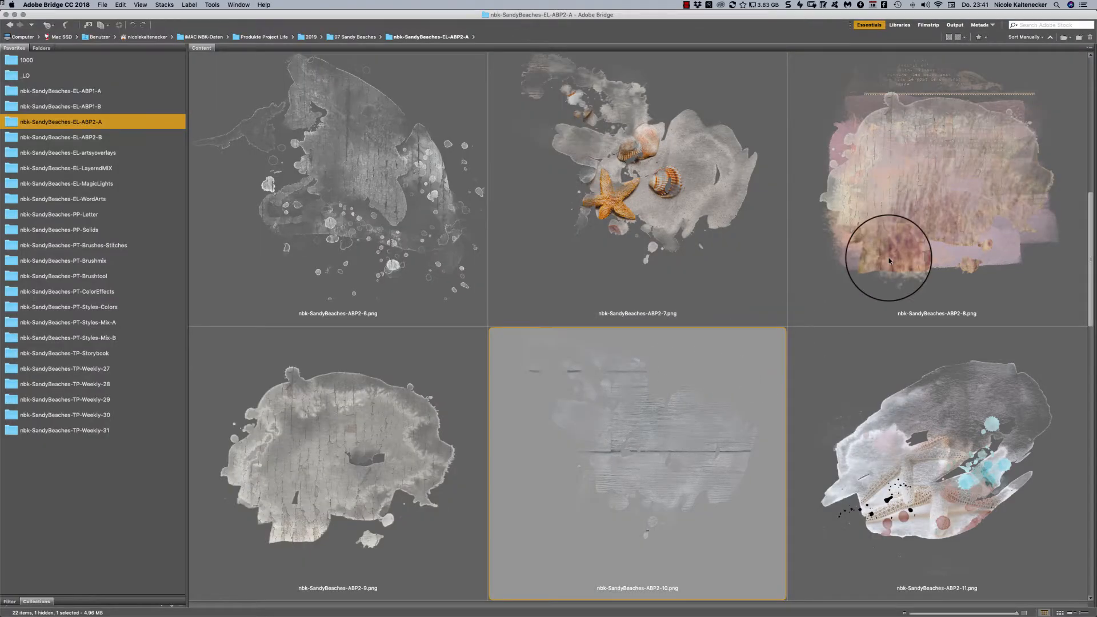
pyautogui.scroll(-5, 889, 261)
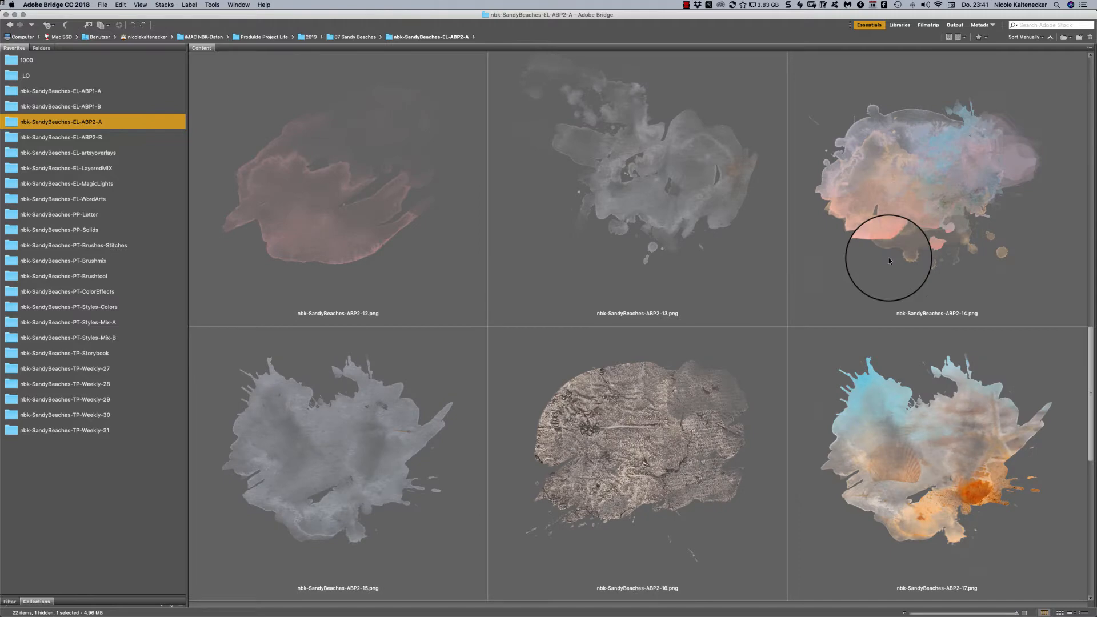
pyautogui.click(669, 188)
pyautogui.doubleClick(674, 185)
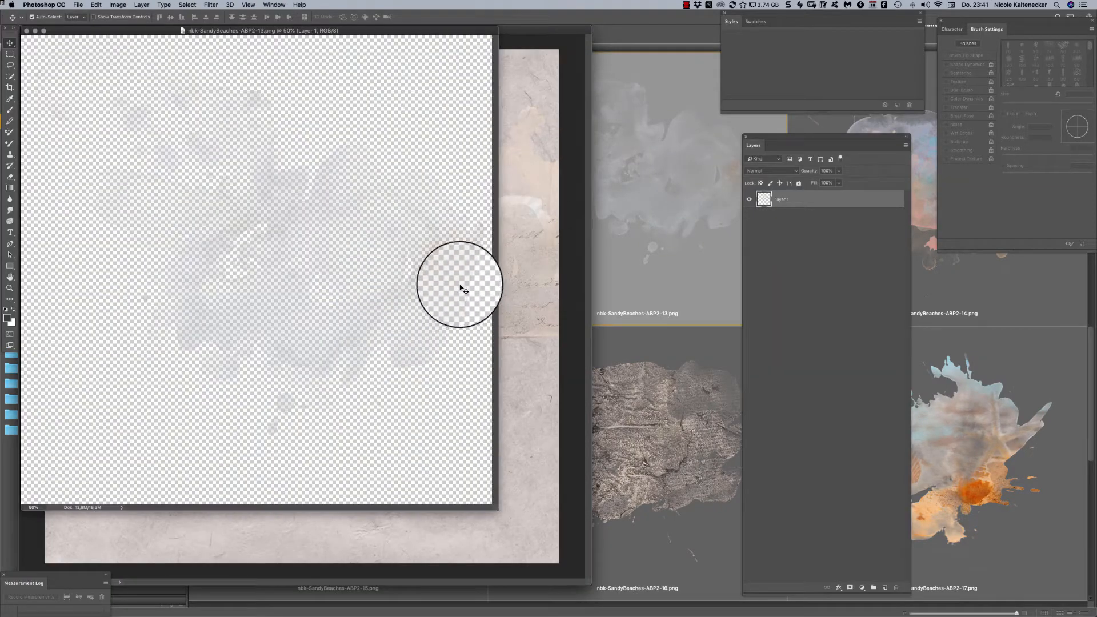
pyautogui.moveTo(455, 294); pyautogui.dragTo(447, 342)
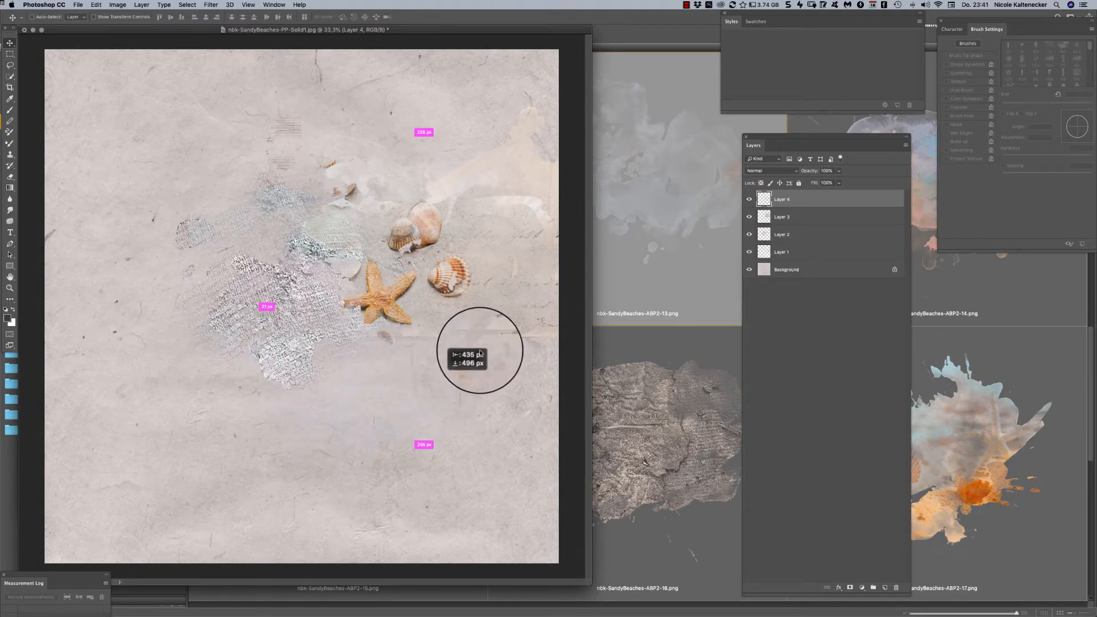
# - Set the new watercolor layer to Linear Burn, position it below the starfish, and stack it beneath the shells layer
pyautogui.click(787, 170)
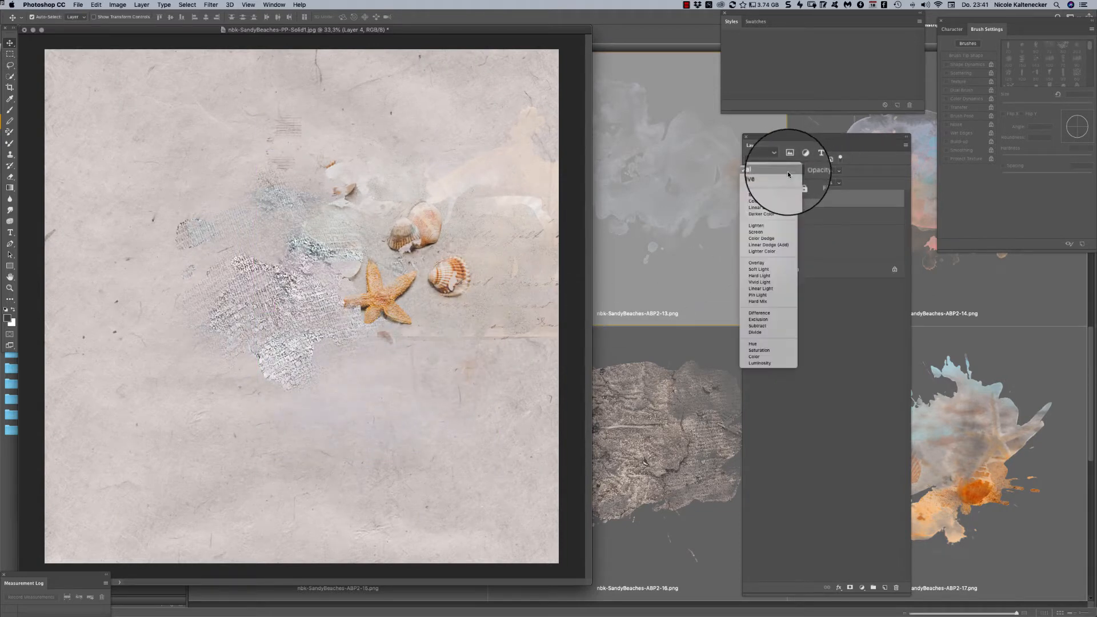
pyautogui.click(793, 204)
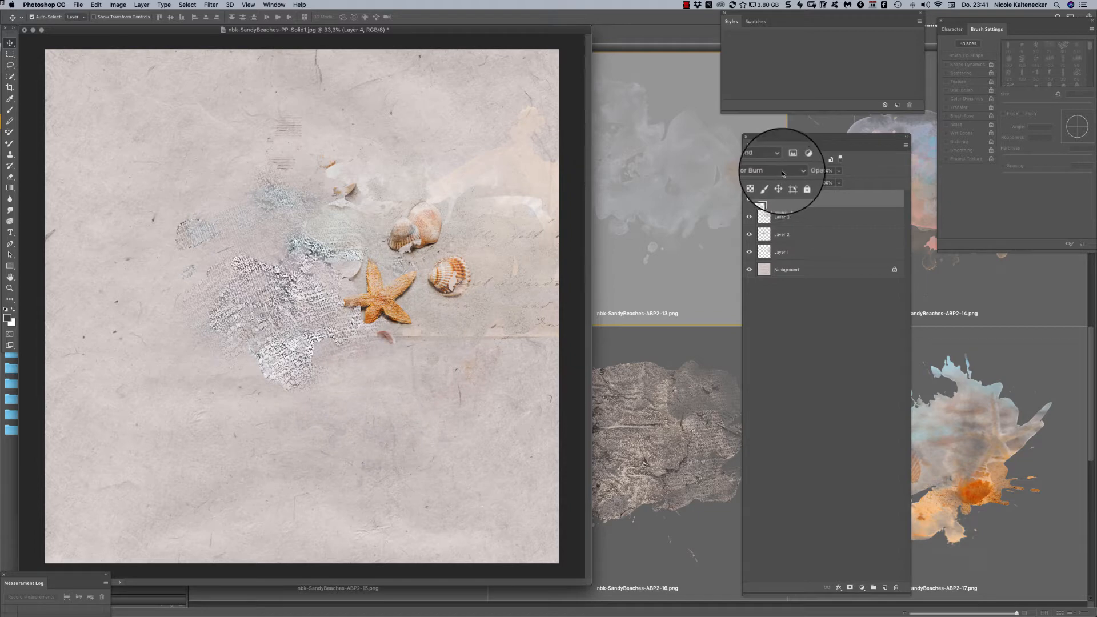
pyautogui.click(781, 170)
pyautogui.click(791, 213)
pyautogui.moveTo(448, 380)
pyautogui.mouseDown()
pyautogui.moveTo(424, 359)
pyautogui.moveTo(382, 369)
pyautogui.mouseUp()
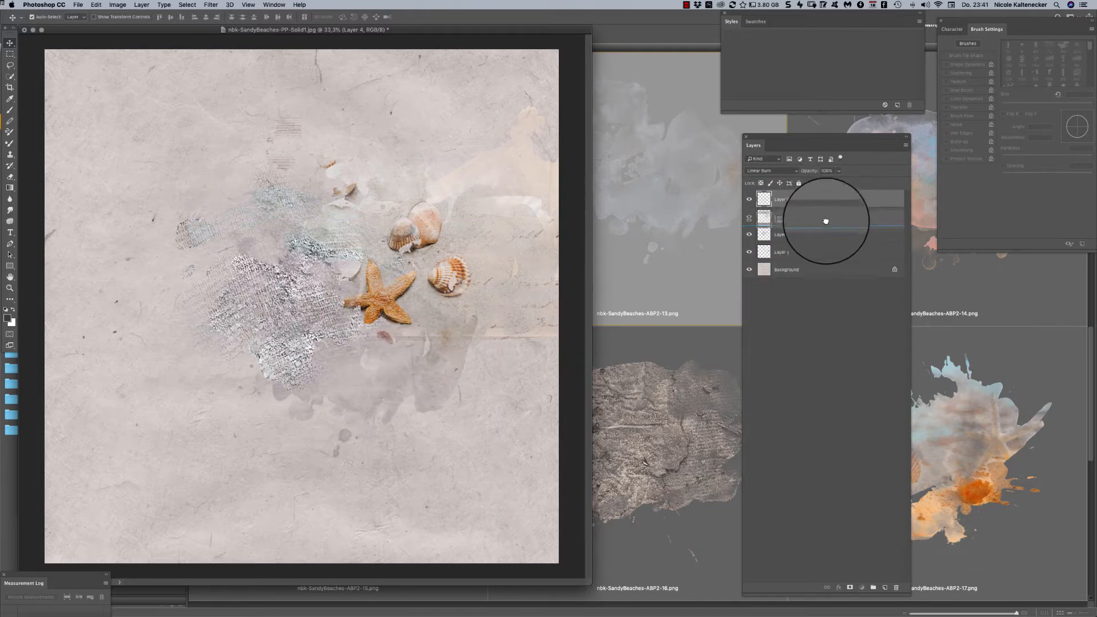
pyautogui.moveTo(826, 222); pyautogui.dragTo(827, 224)
pyautogui.moveTo(443, 371); pyautogui.dragTo(438, 388)
# - Shift the paper's window aside and close the nbk-SandyBeaches-ABP2-13.png document behind it
pyautogui.moveTo(505, 38); pyautogui.dragTo(569, 35)
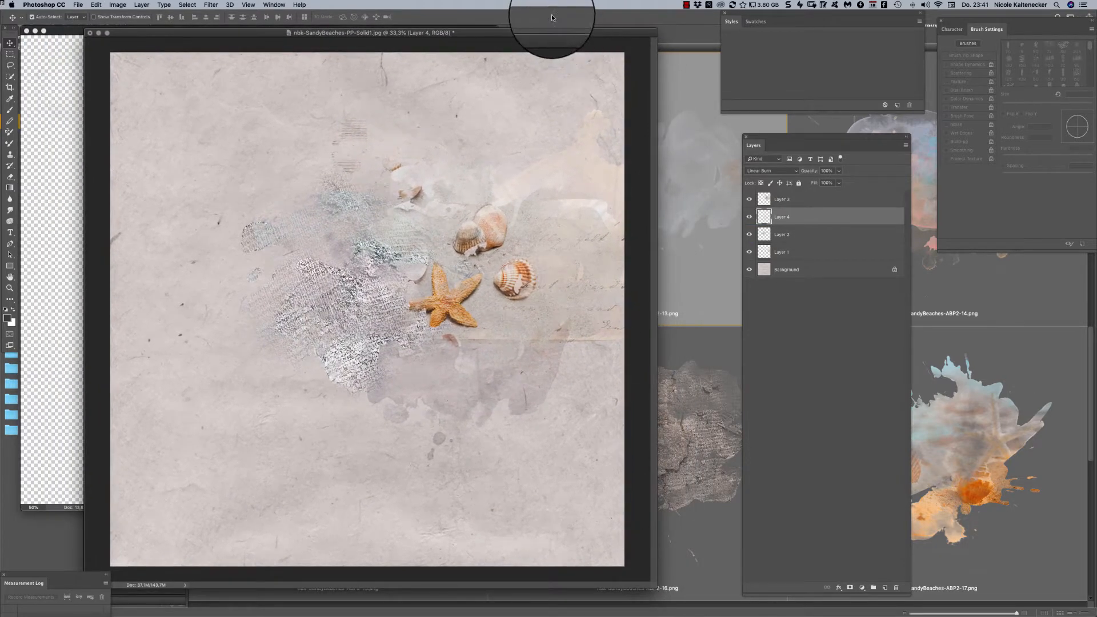
pyautogui.click(49, 257)
pyautogui.press('super+w')
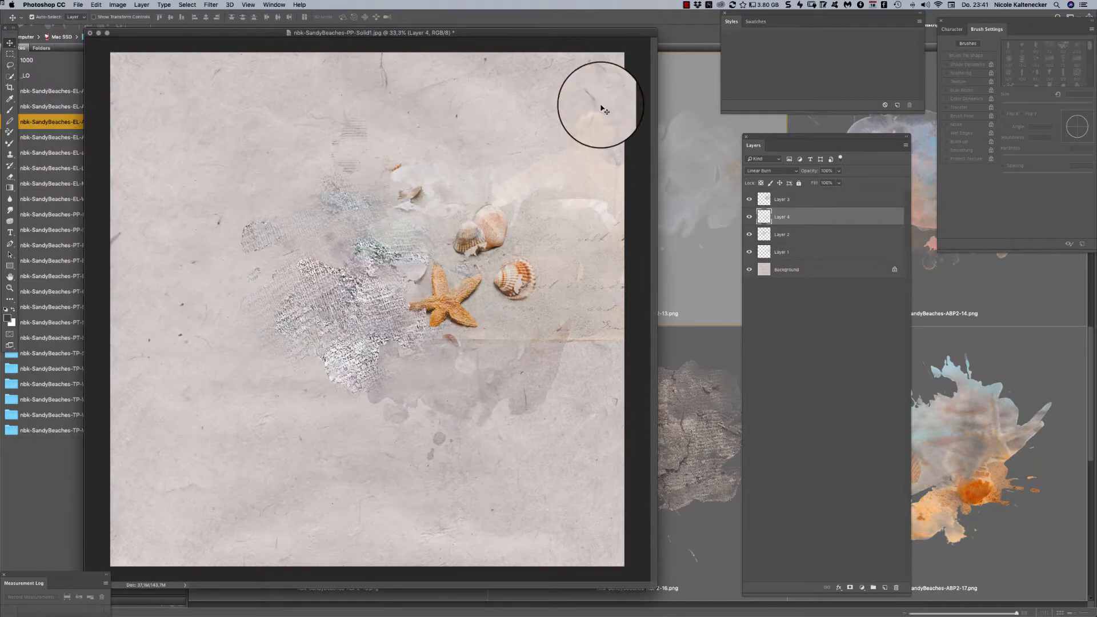
# - Switch to Bridge, open the colorful watercolor element nbk-SandyBeaches-ABP2-14.png in Photoshop, and place it on the paper
pyautogui.click(721, 337)
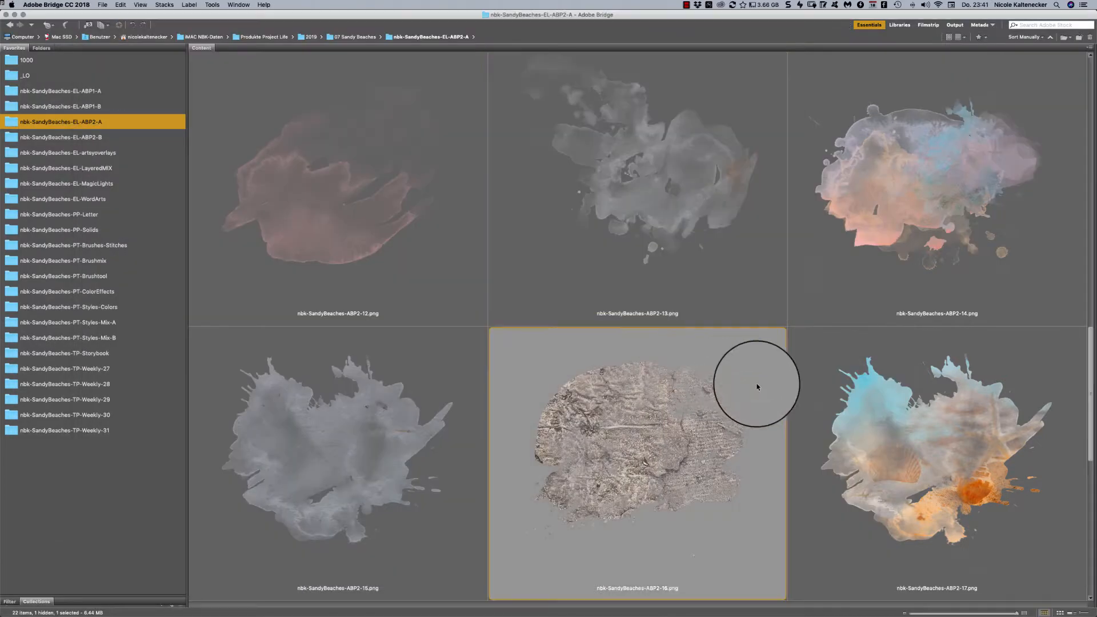
pyautogui.doubleClick(946, 168)
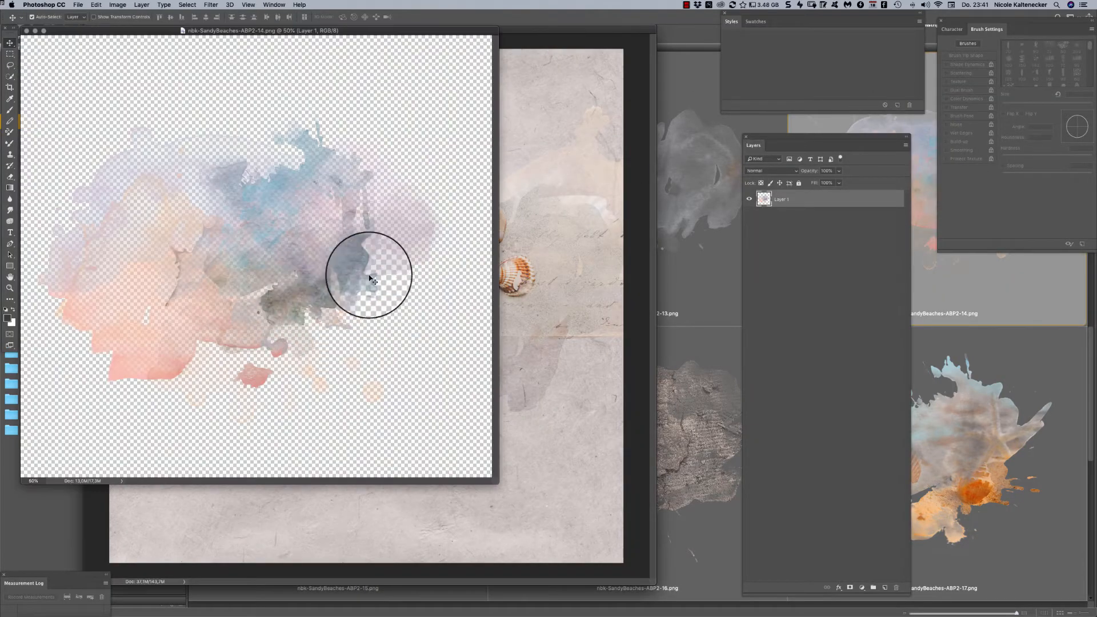
pyautogui.moveTo(371, 278); pyautogui.dragTo(192, 297)
# - Scale the colorful watercolor layer to more than double its size and stack it directly above the Background layer
pyautogui.hotkey('ctrl', 't')
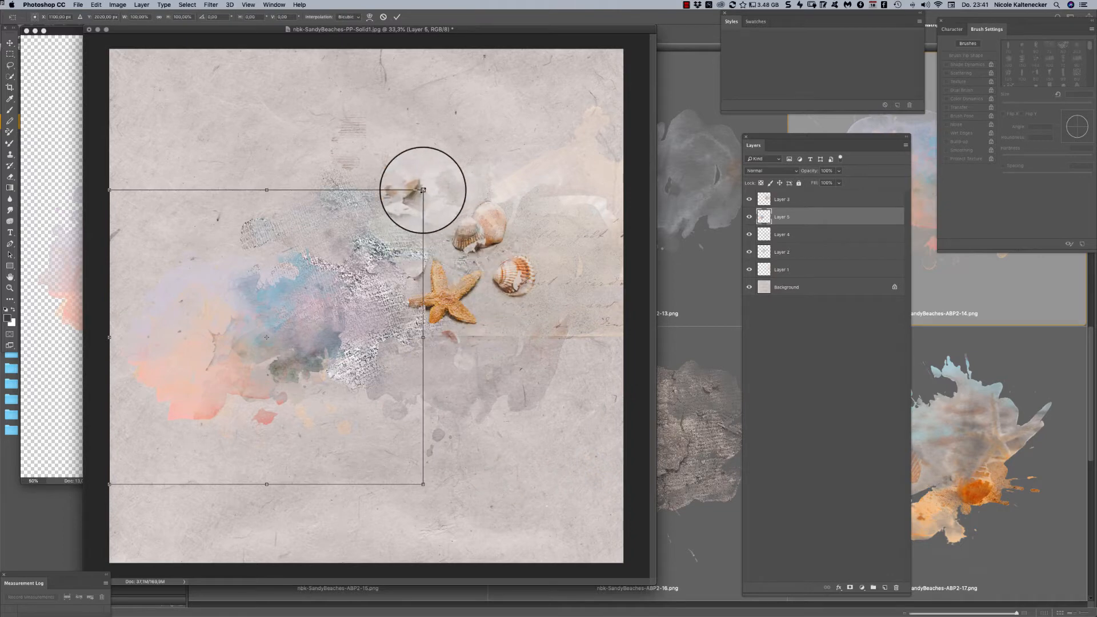
pyautogui.moveTo(422, 190); pyautogui.dragTo(706, 9)
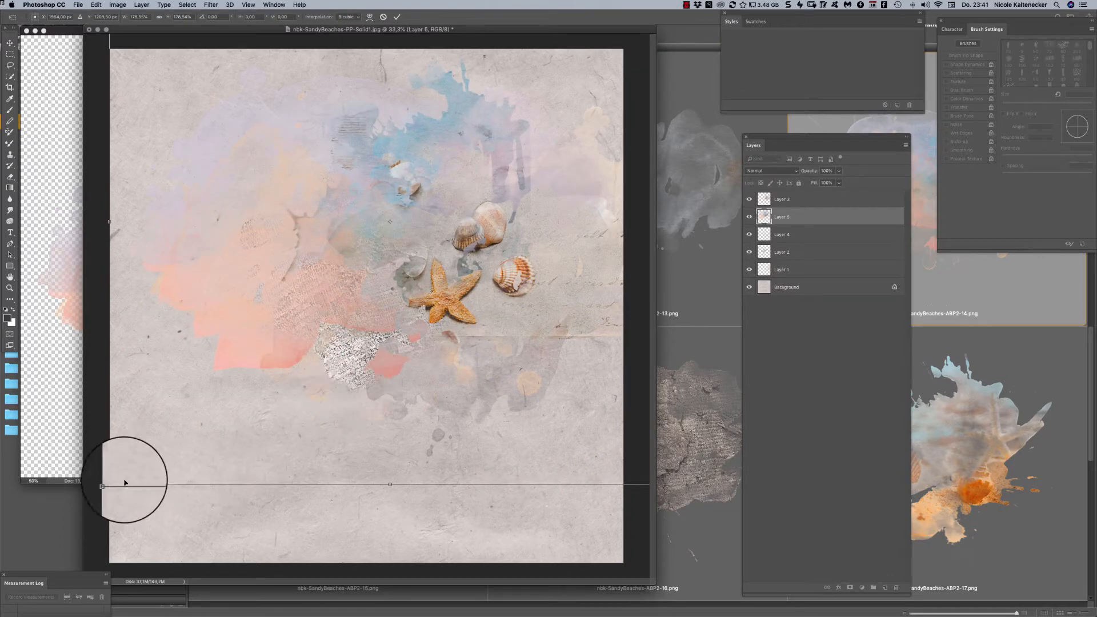
pyautogui.moveTo(6, 570); pyautogui.dragTo(2, 575)
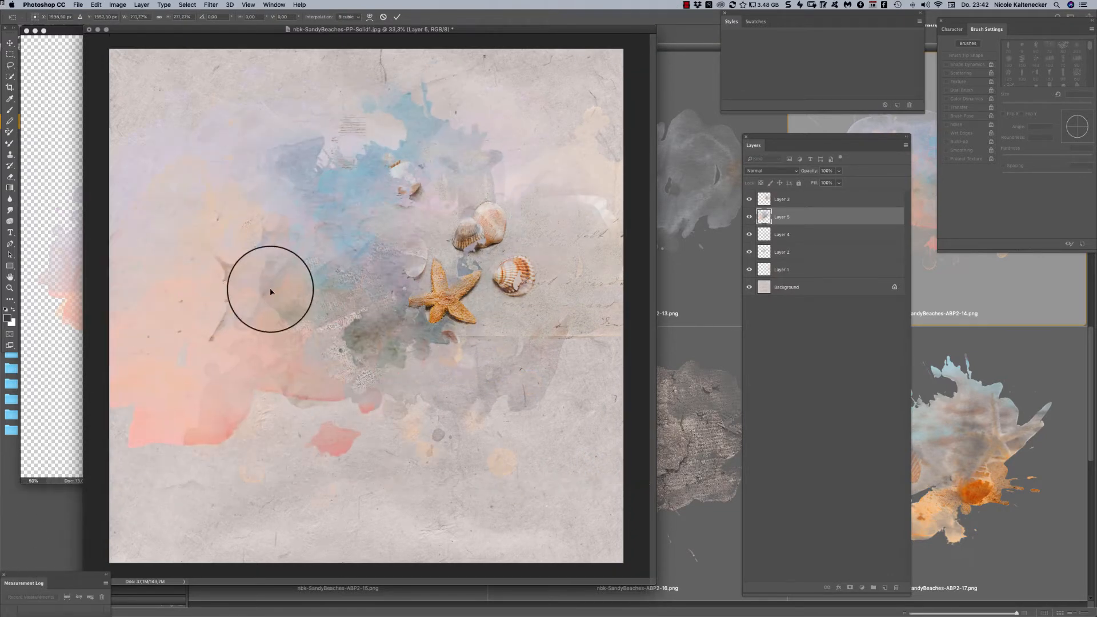
pyautogui.press('Return')
pyautogui.moveTo(811, 216); pyautogui.dragTo(808, 263)
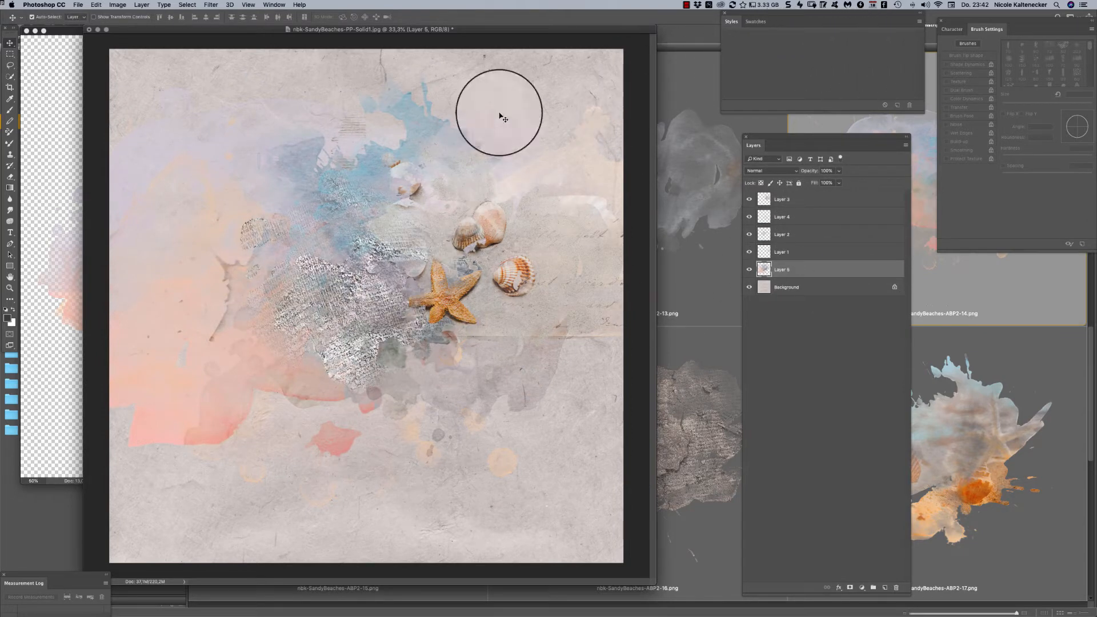
# - Open the Pixabay extension, dock it under the Styles panel, and shrink the docked group
pyautogui.click(265, 4)
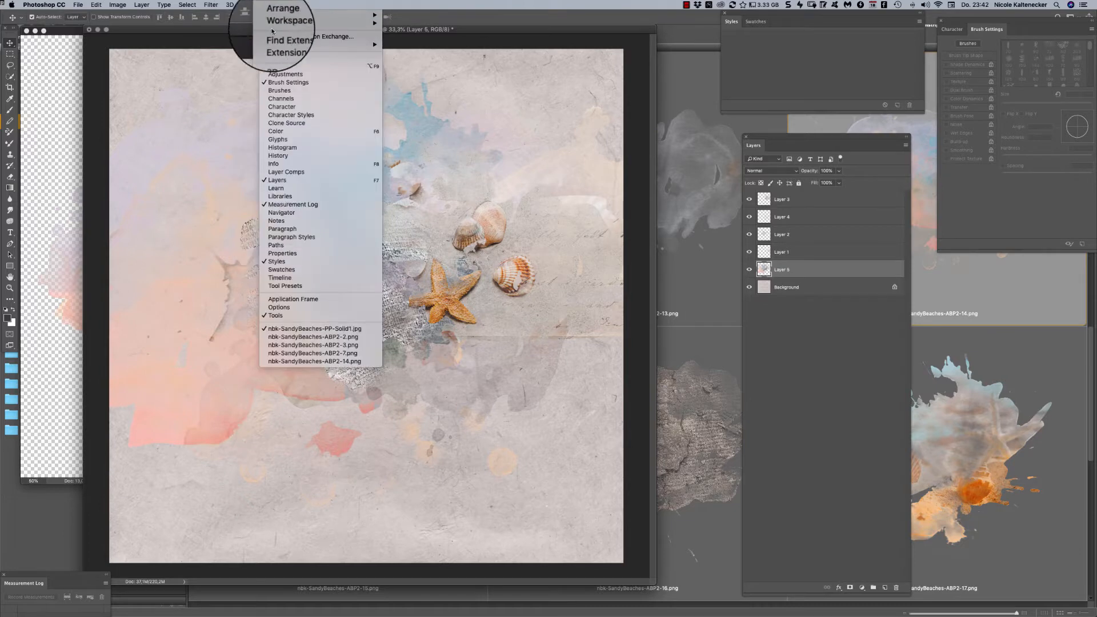
pyautogui.moveTo(284, 44)
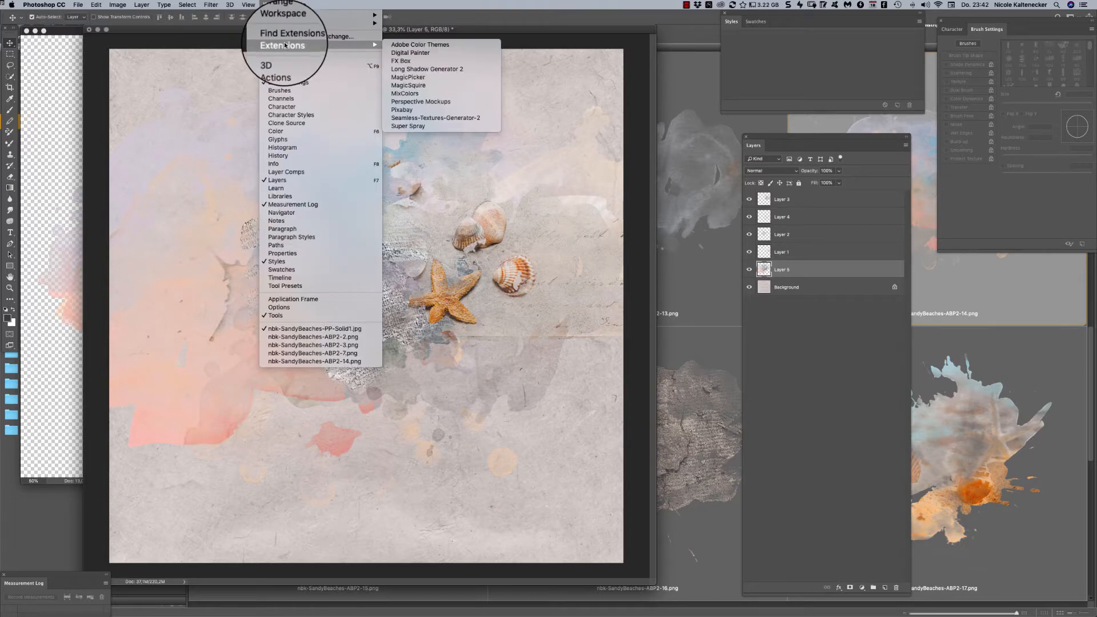
pyautogui.click(448, 108)
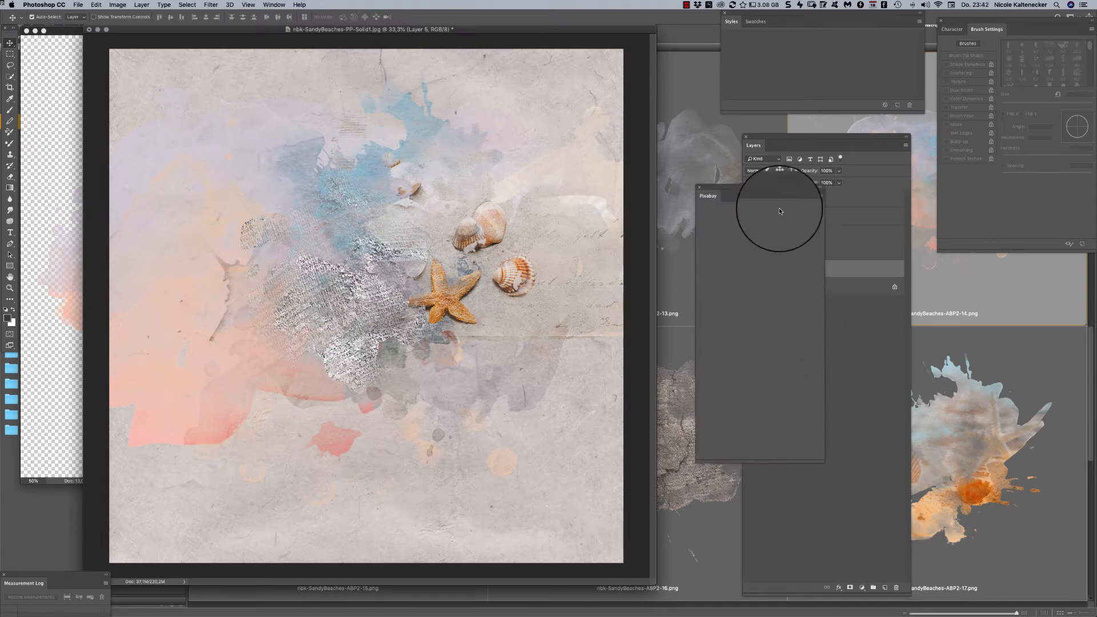
pyautogui.moveTo(766, 186); pyautogui.dragTo(773, 120)
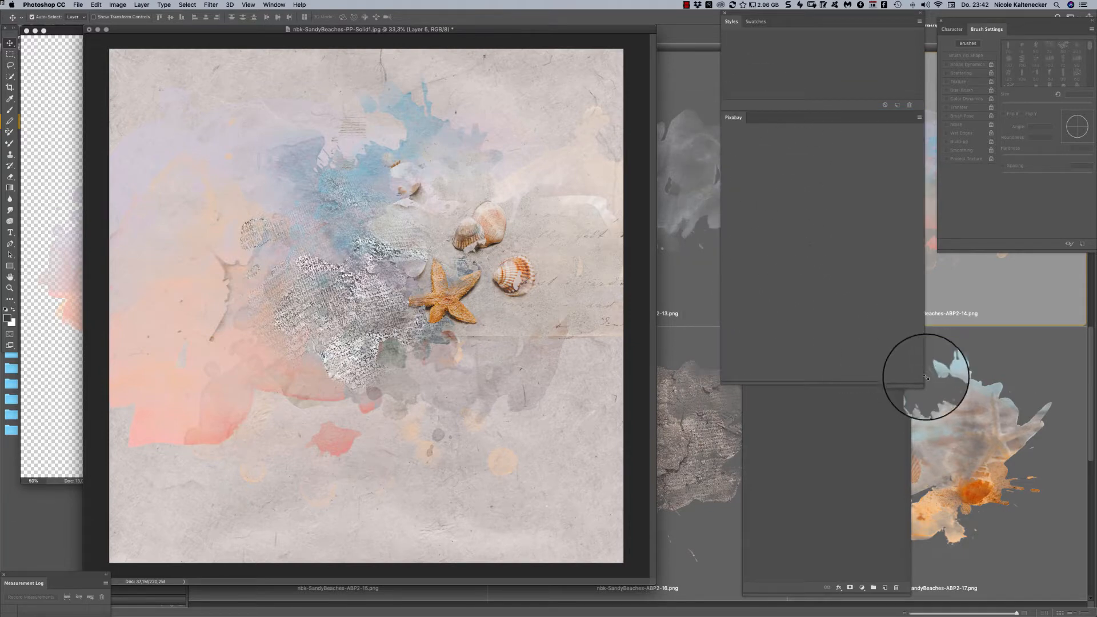
pyautogui.moveTo(919, 383); pyautogui.dragTo(881, 325)
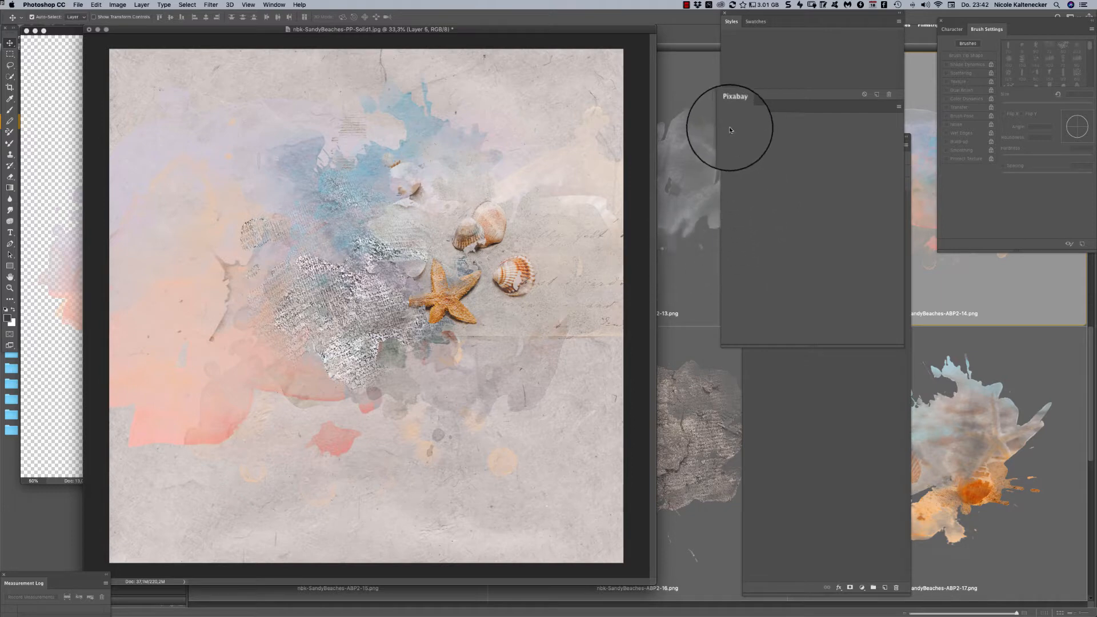
# - Switch to Bridge and examine the artsy elements in the nbk-SandyBeaches-EL-ABP2-B folder down to the last ones
pyautogui.click(711, 183)
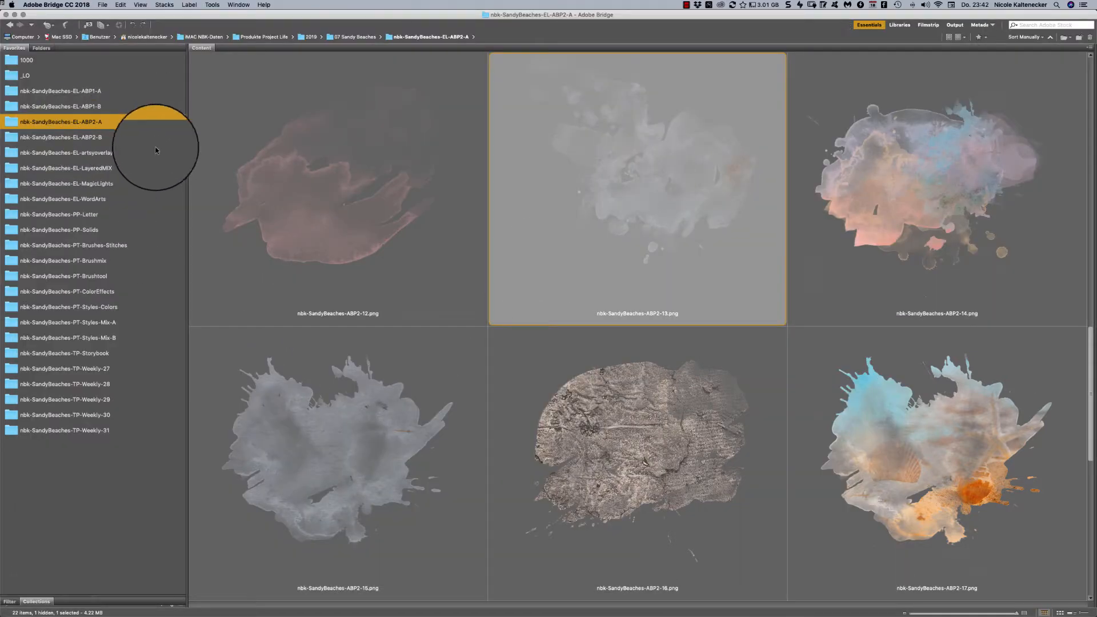
pyautogui.moveTo(1086, 332); pyautogui.dragTo(1048, 468)
pyautogui.scroll(15, 1048, 458)
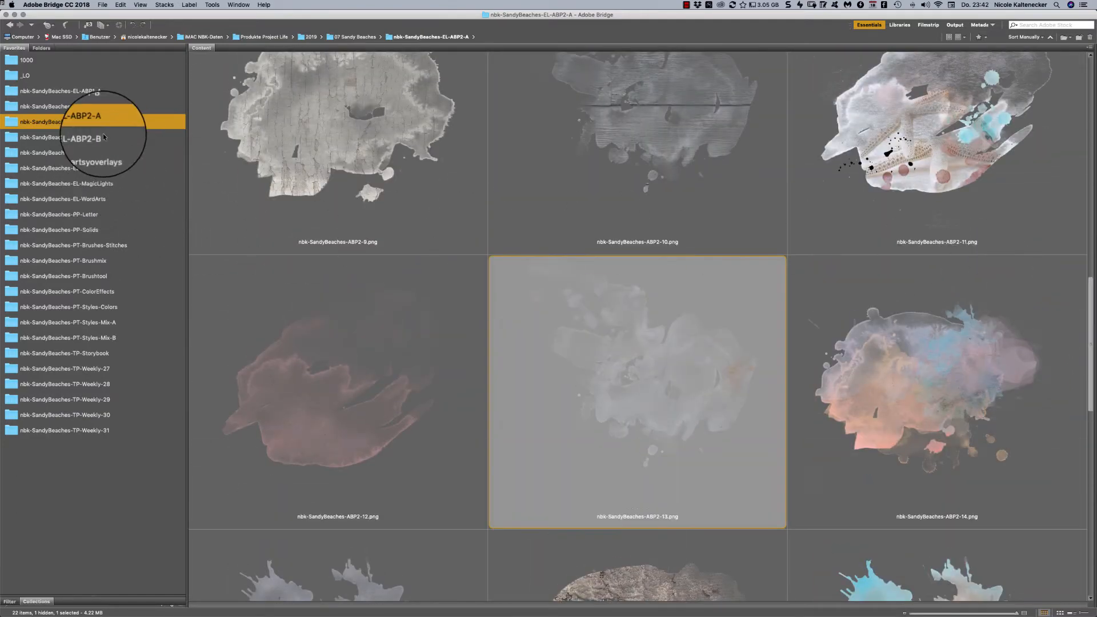
pyautogui.click(105, 137)
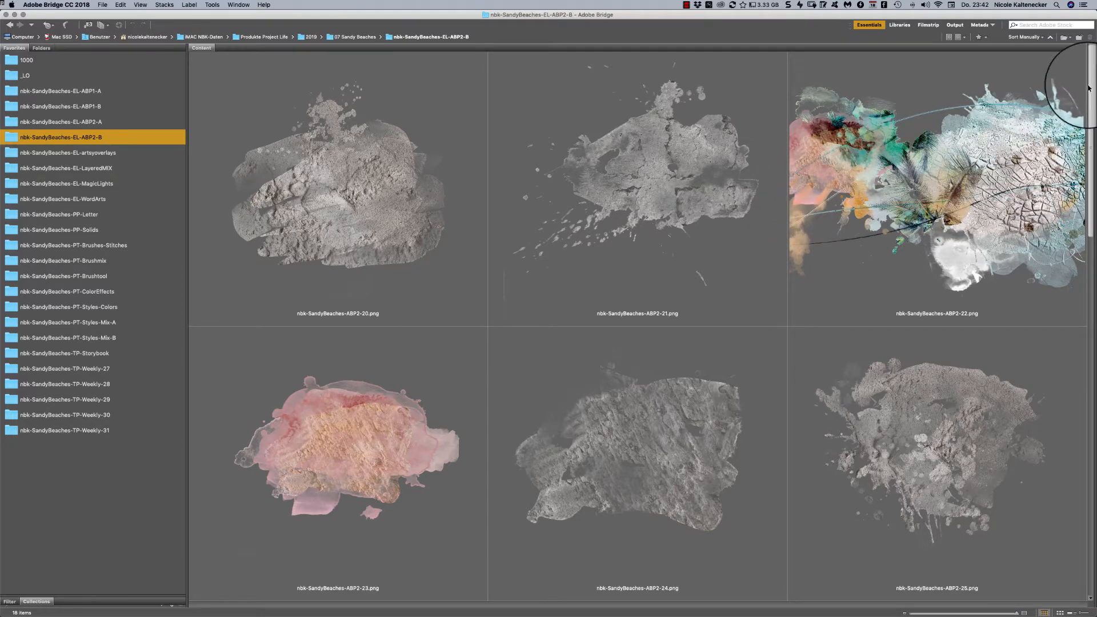
pyautogui.scroll(-3, 1055, 90)
pyautogui.scroll(-10, 1081, 113)
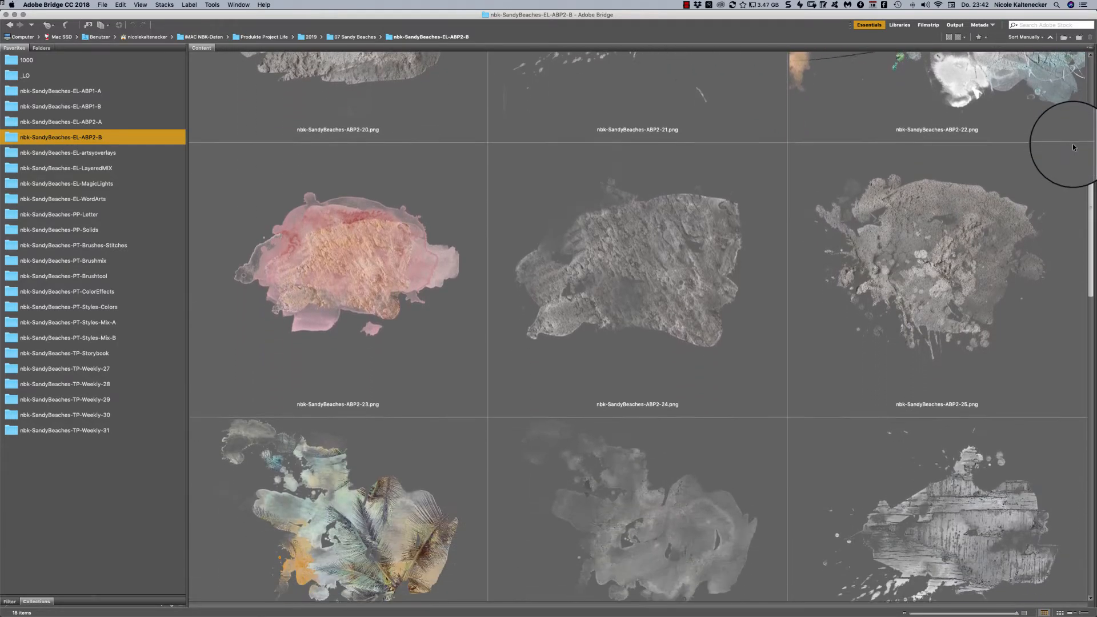
pyautogui.scroll(-15, 1059, 198)
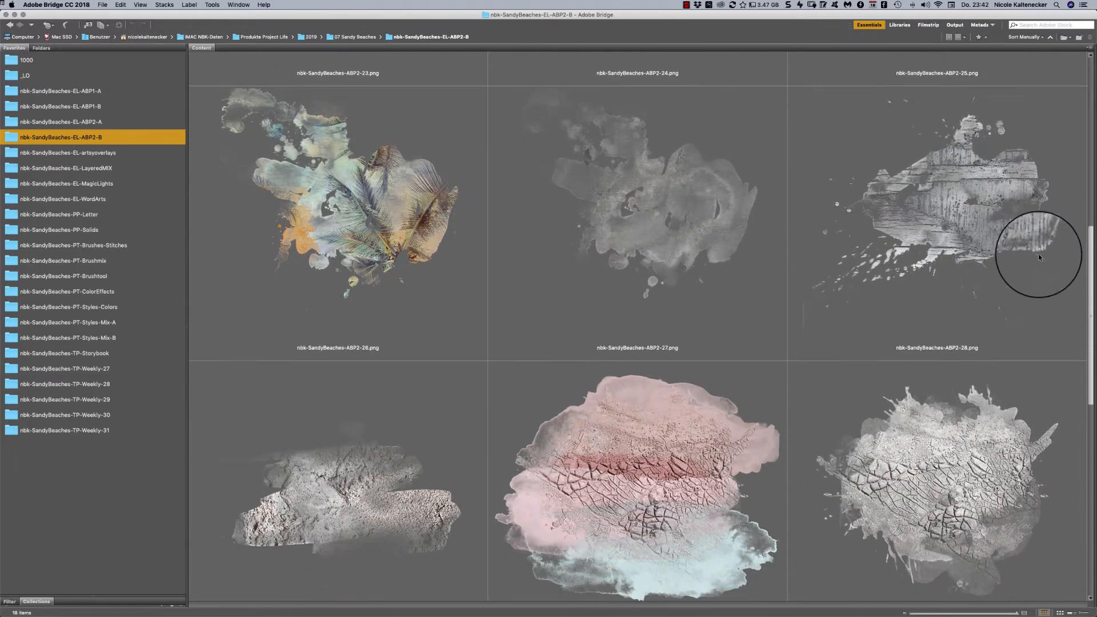
pyautogui.scroll(-7, 1020, 331)
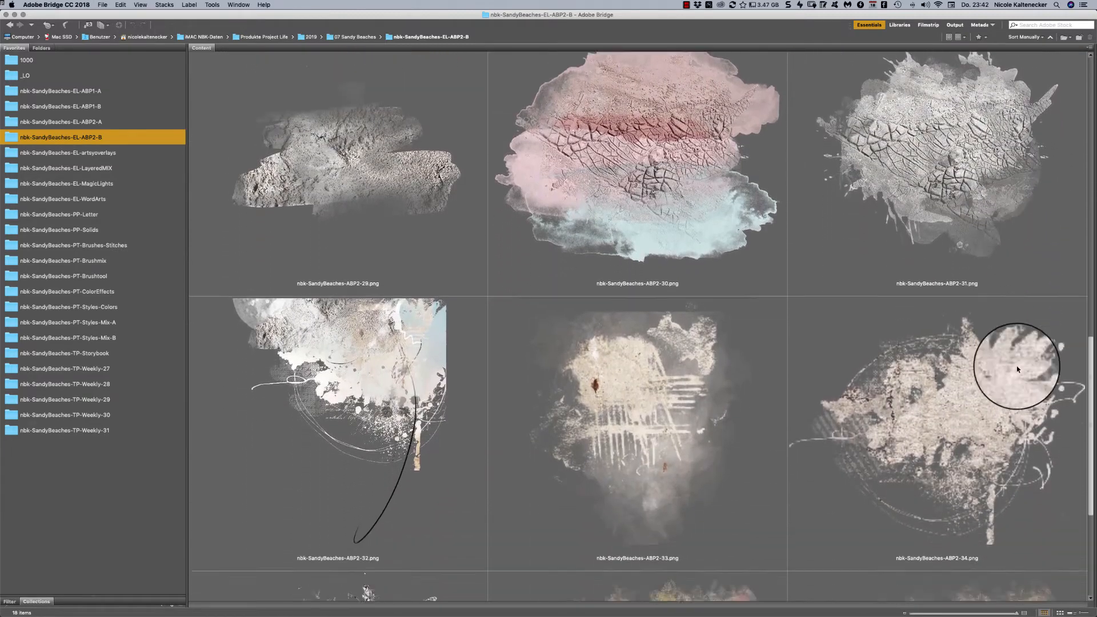
pyautogui.click(372, 339)
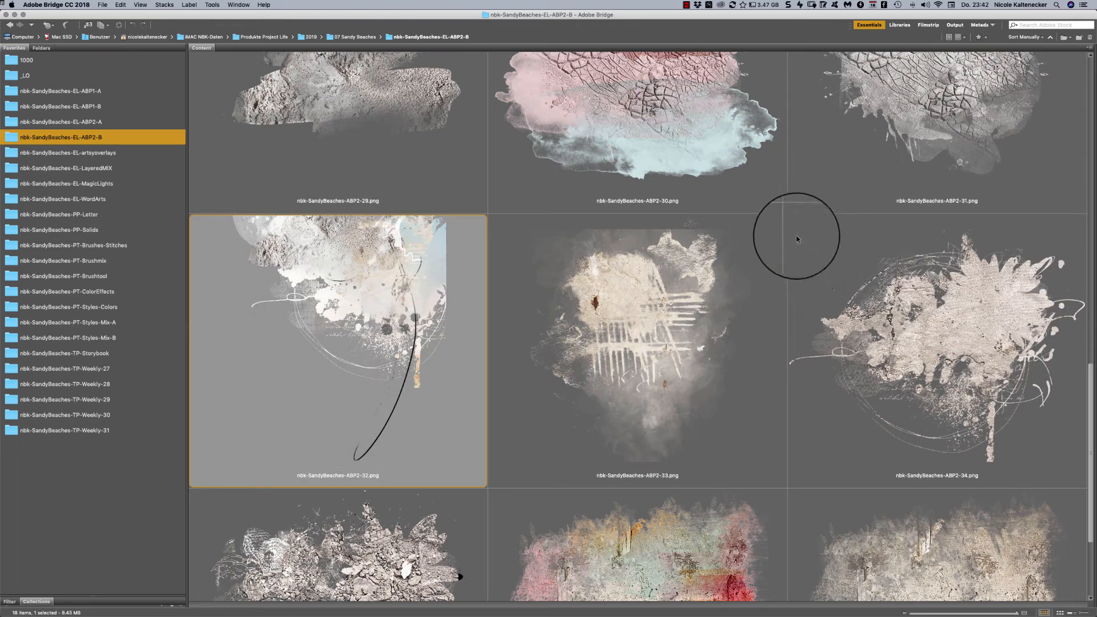
pyautogui.click(800, 237)
pyautogui.moveTo(1090, 374); pyautogui.dragTo(1038, 447)
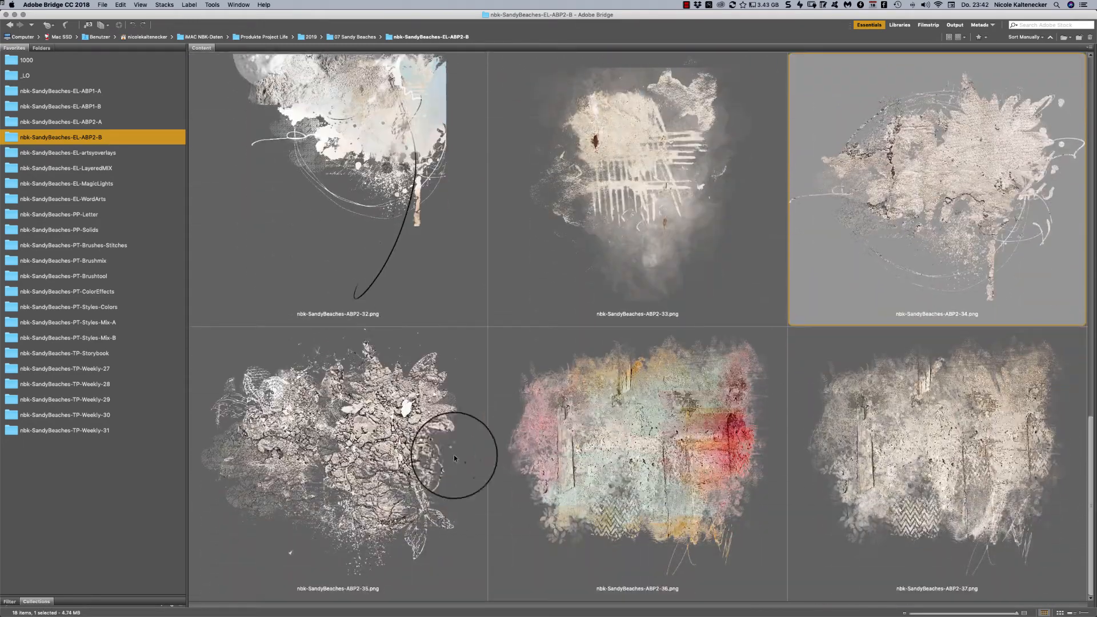
# - Open the cracked-earth element nbk-SandyBeaches-ABP2-35.png from Bridge in Photoshop and place it on the paper below the starfish
pyautogui.click(400, 445)
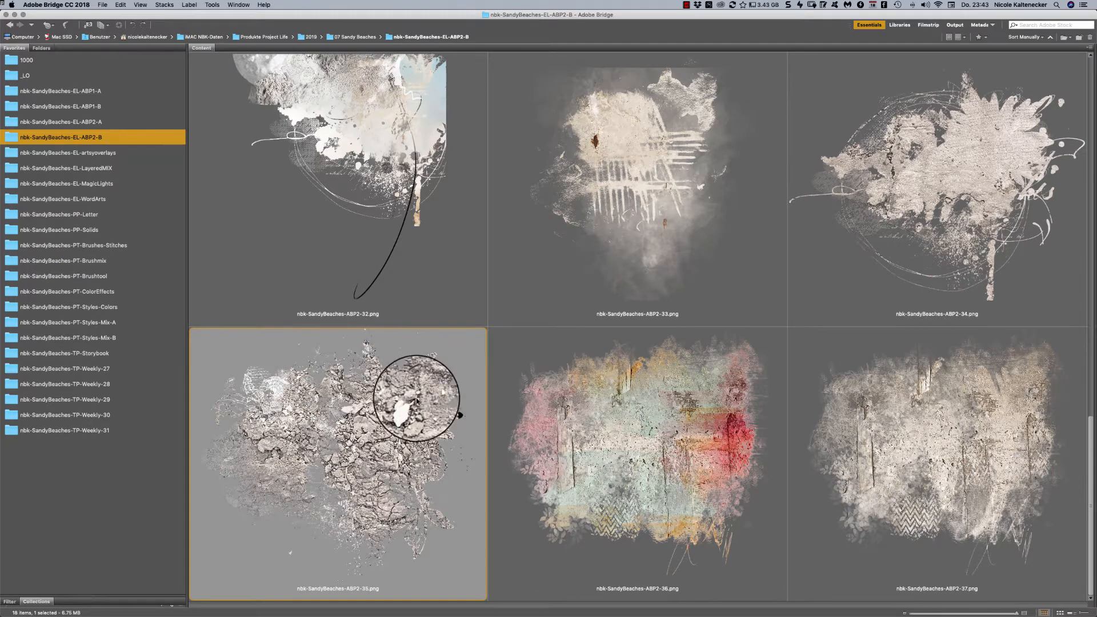
pyautogui.doubleClick(416, 425)
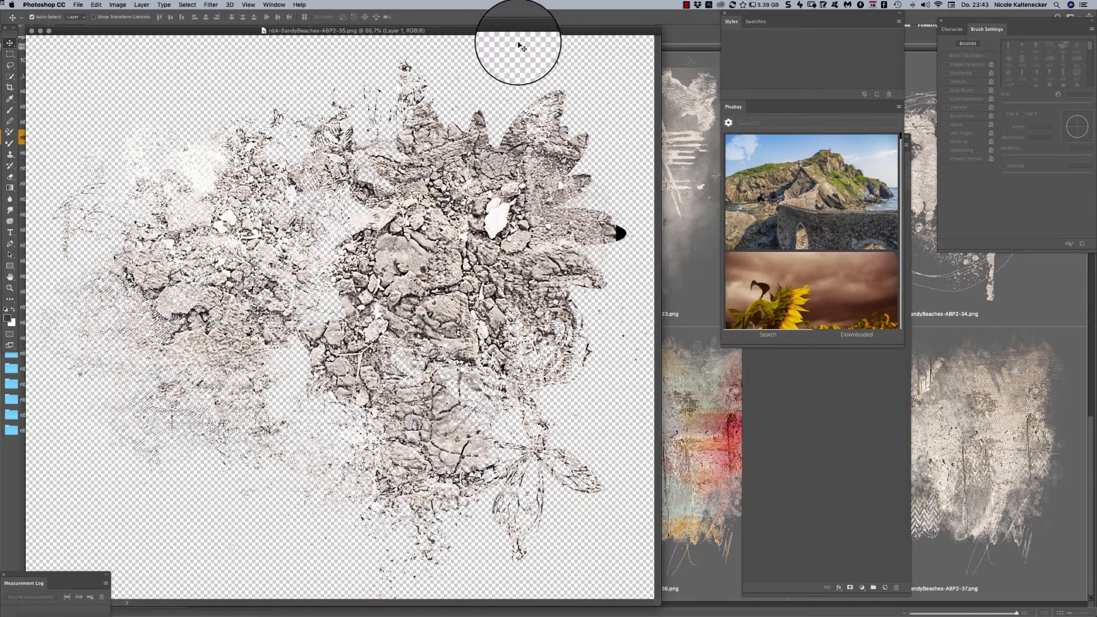
pyautogui.moveTo(519, 31); pyautogui.dragTo(569, 234)
pyautogui.click(489, 189)
pyautogui.moveTo(557, 377); pyautogui.dragTo(395, 390)
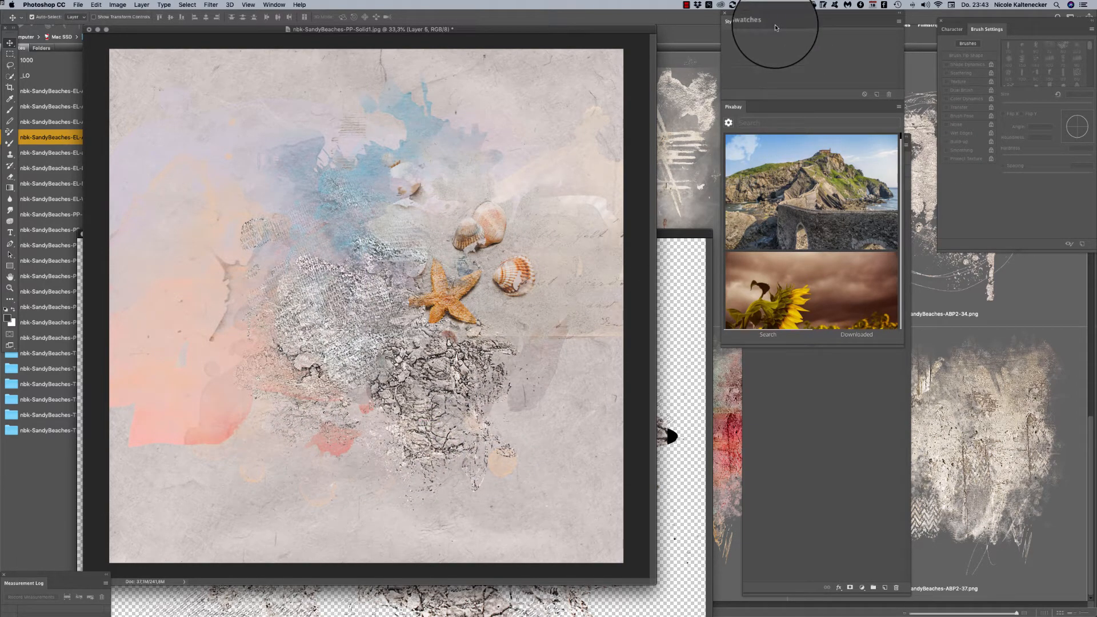
# - Search Pixabay for BEACH, open the breaking-wave photo as a clipping mask on the watercolor layer, and shift the photo slightly upward
pyautogui.press('Return')
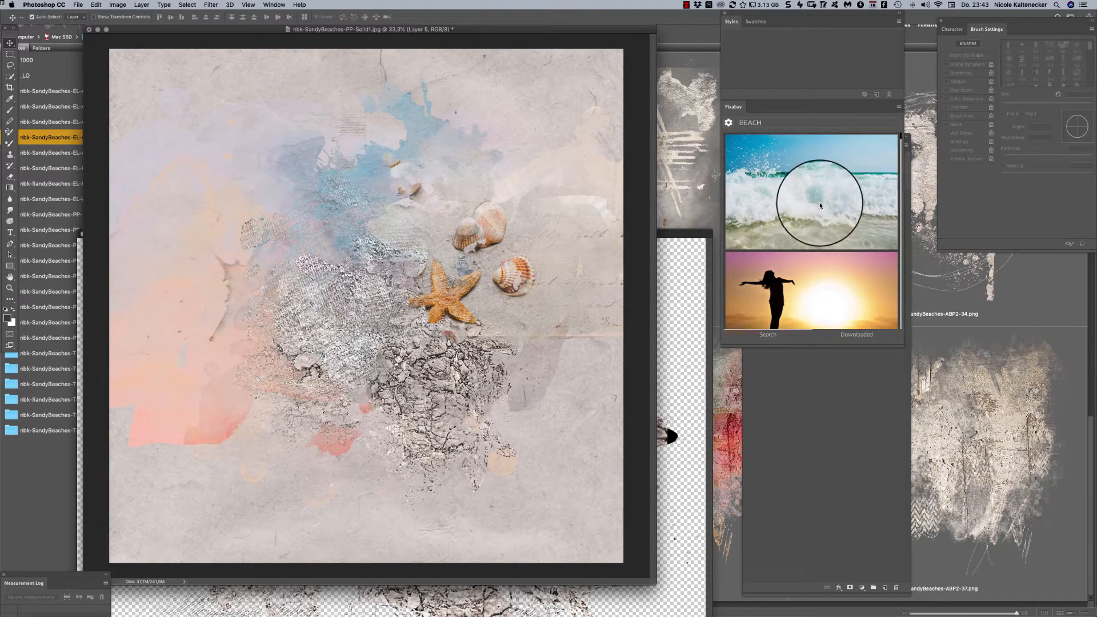
pyautogui.click(800, 192)
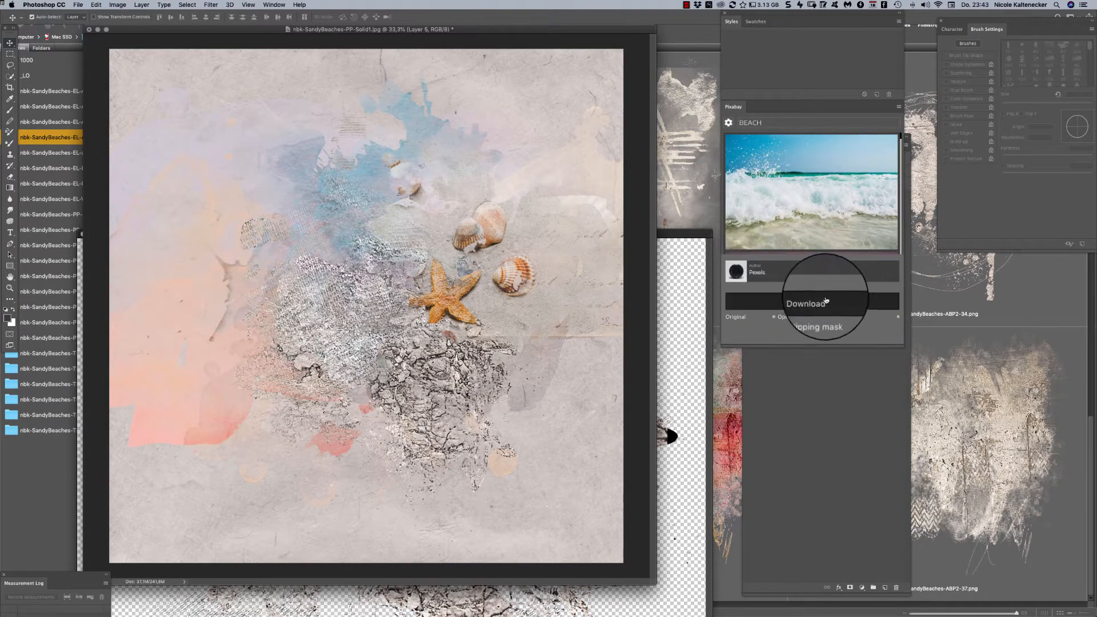
pyautogui.click(840, 318)
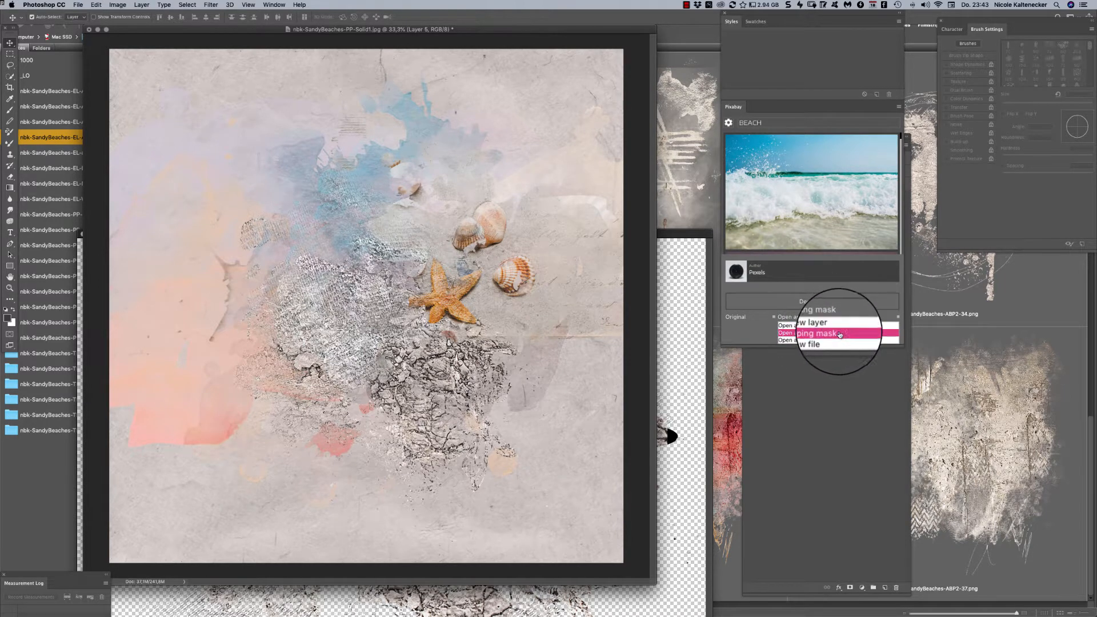
pyautogui.click(839, 335)
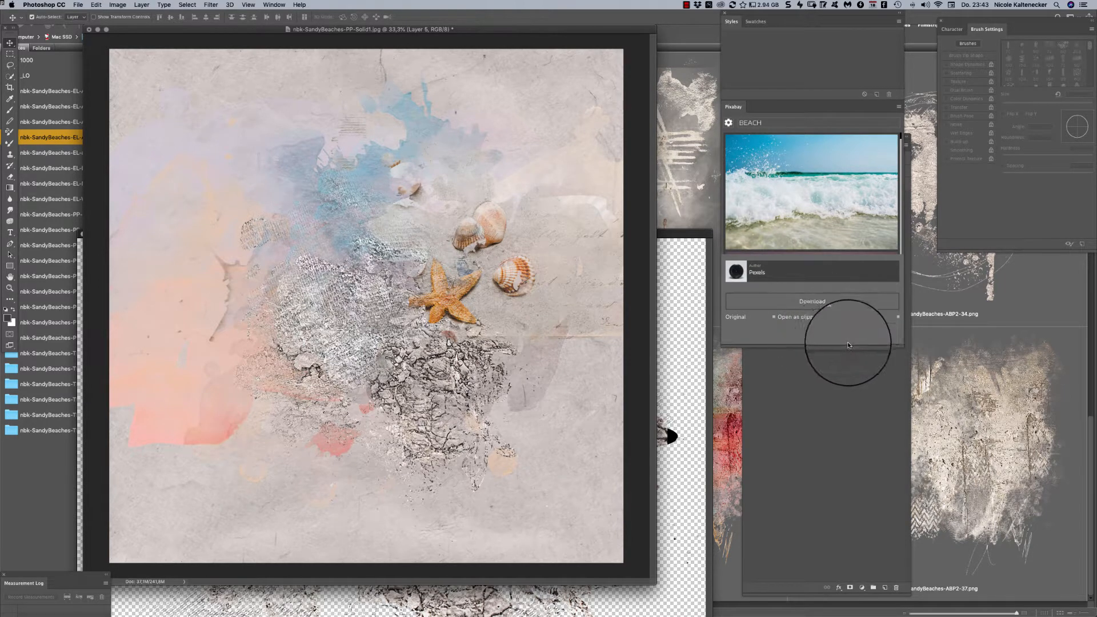
pyautogui.click(821, 178)
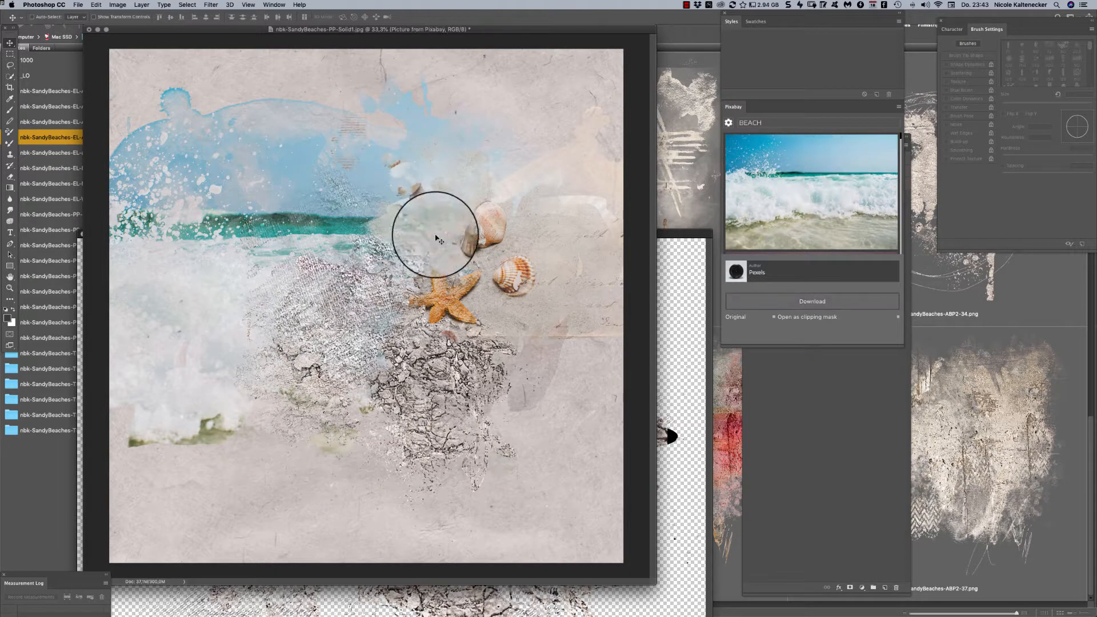
pyautogui.moveTo(337, 210); pyautogui.dragTo(372, 167)
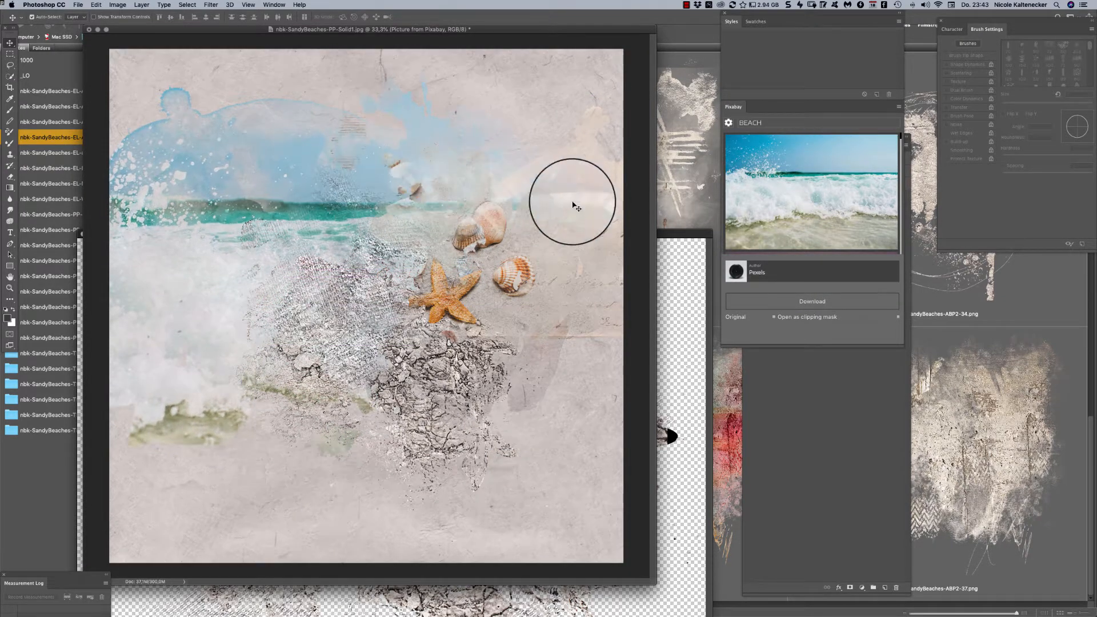
pyautogui.moveTo(566, 36); pyautogui.dragTo(595, 36)
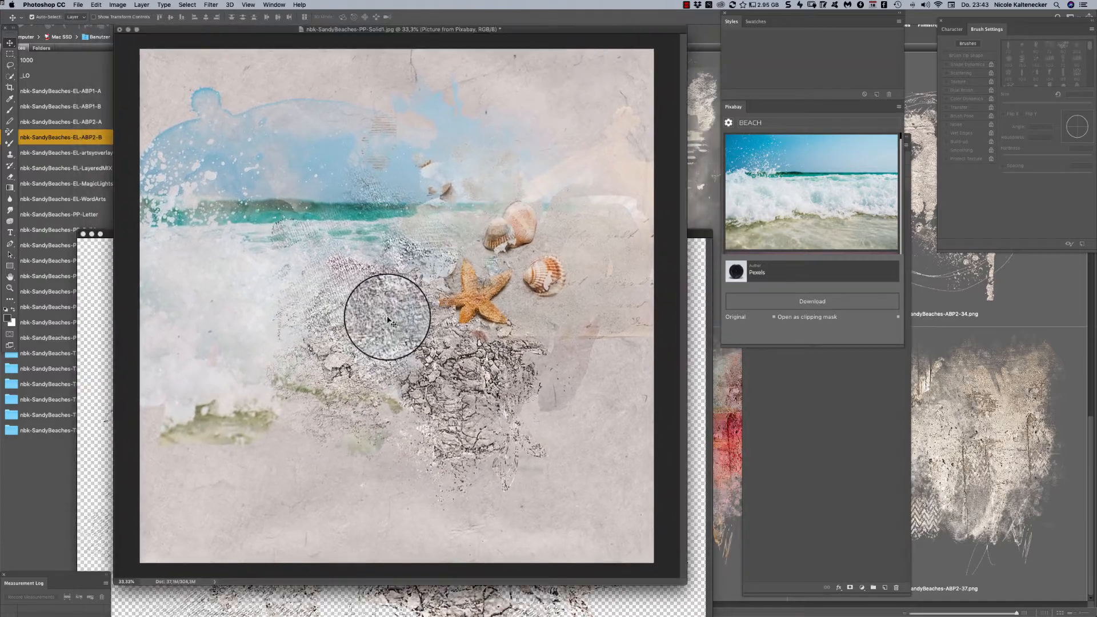
# - Nudge the cracked-earth element down and outward from the waves, and delete the pale fabric-like texture layer
pyautogui.moveTo(453, 351); pyautogui.dragTo(475, 373)
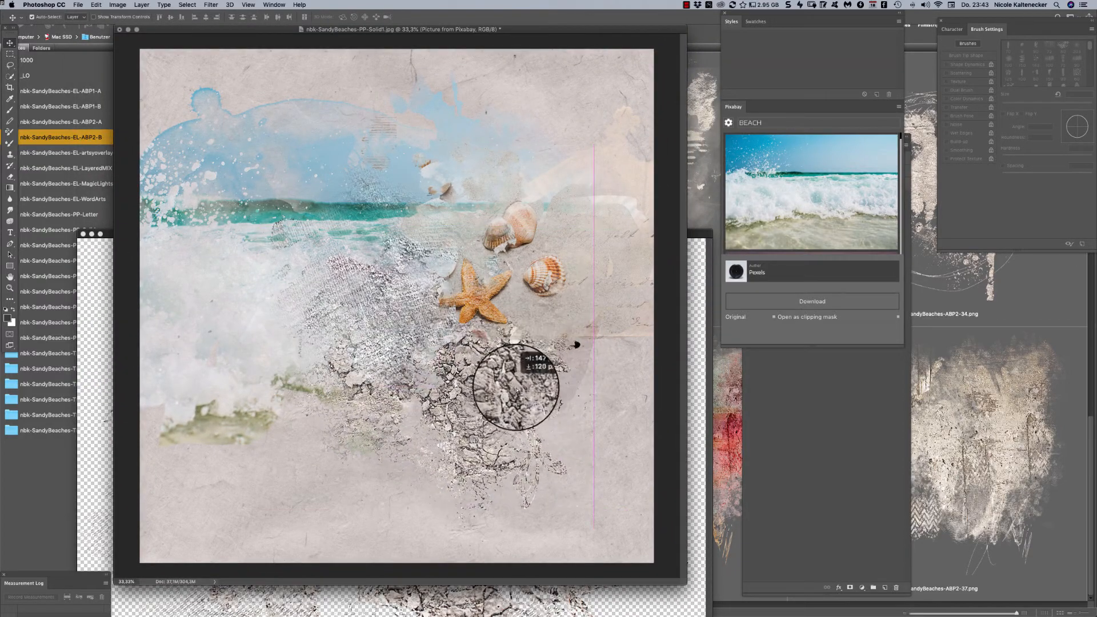
pyautogui.moveTo(364, 271); pyautogui.dragTo(566, 126)
pyautogui.press('Delete')
# - Open nbk-SandyBeaches-ABP2-33.png from Bridge, place it in the paper's upper right area above the shells, and close the source file
pyautogui.click(703, 138)
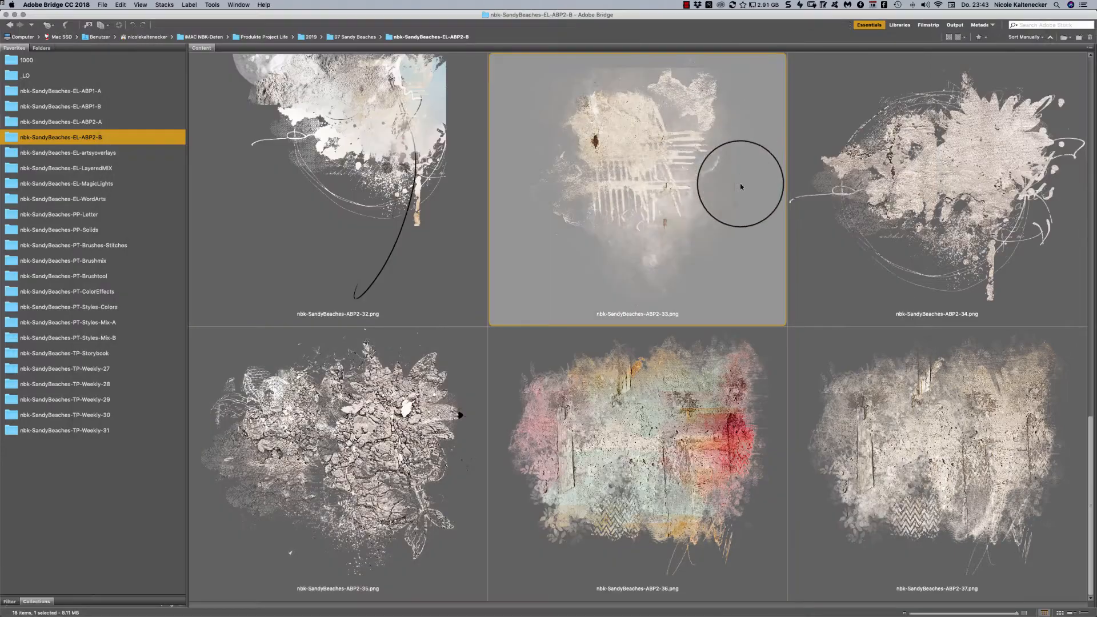
pyautogui.doubleClick(668, 145)
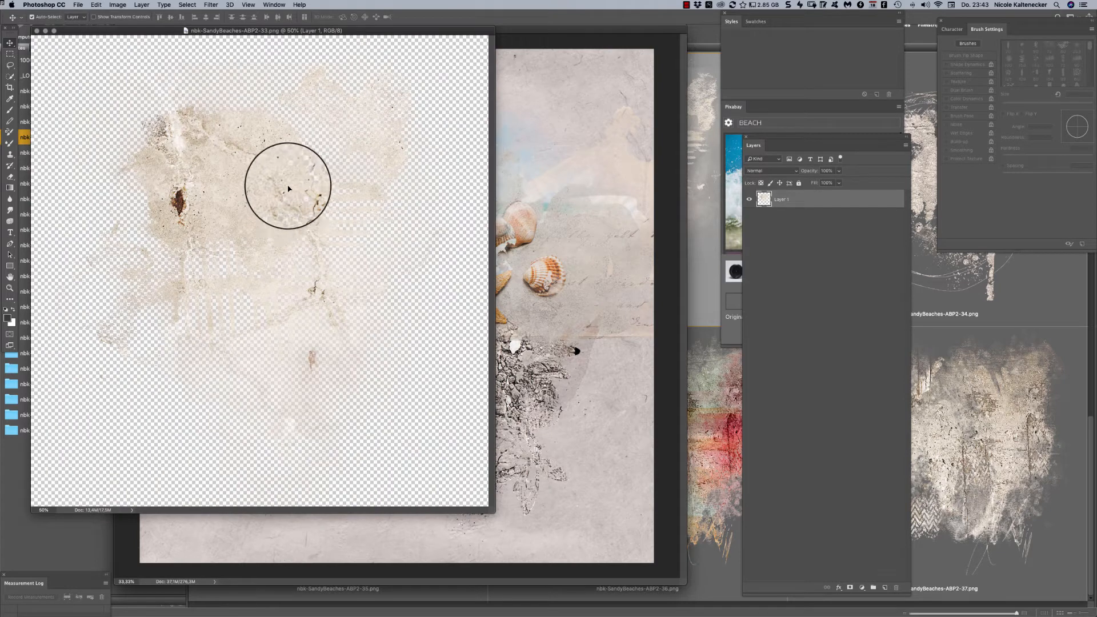
pyautogui.moveTo(288, 189); pyautogui.dragTo(594, 194)
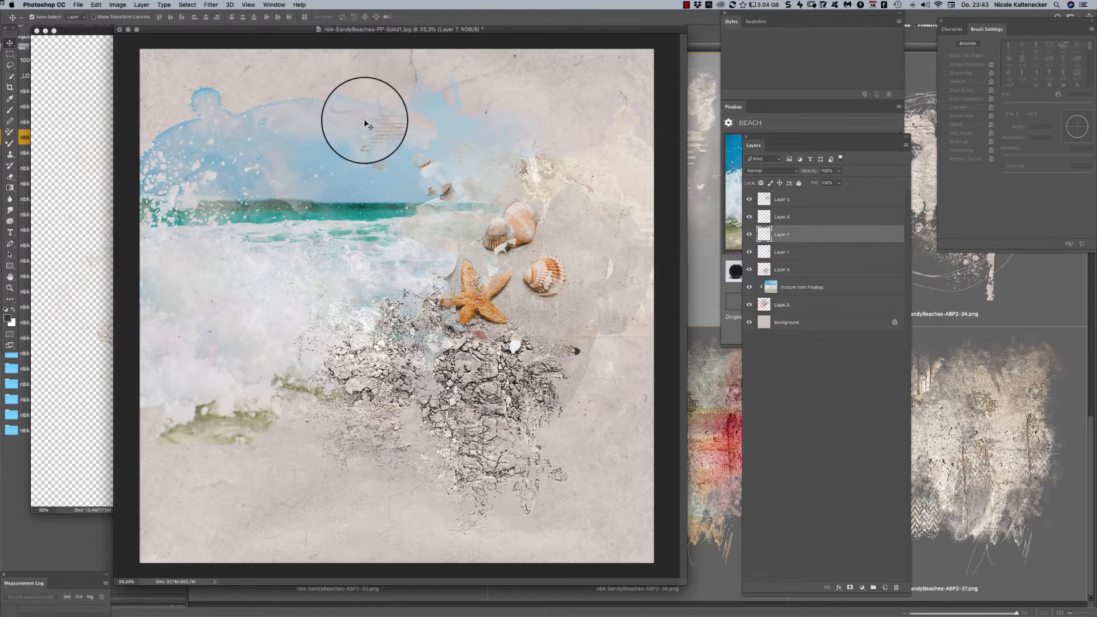
pyautogui.click(83, 258)
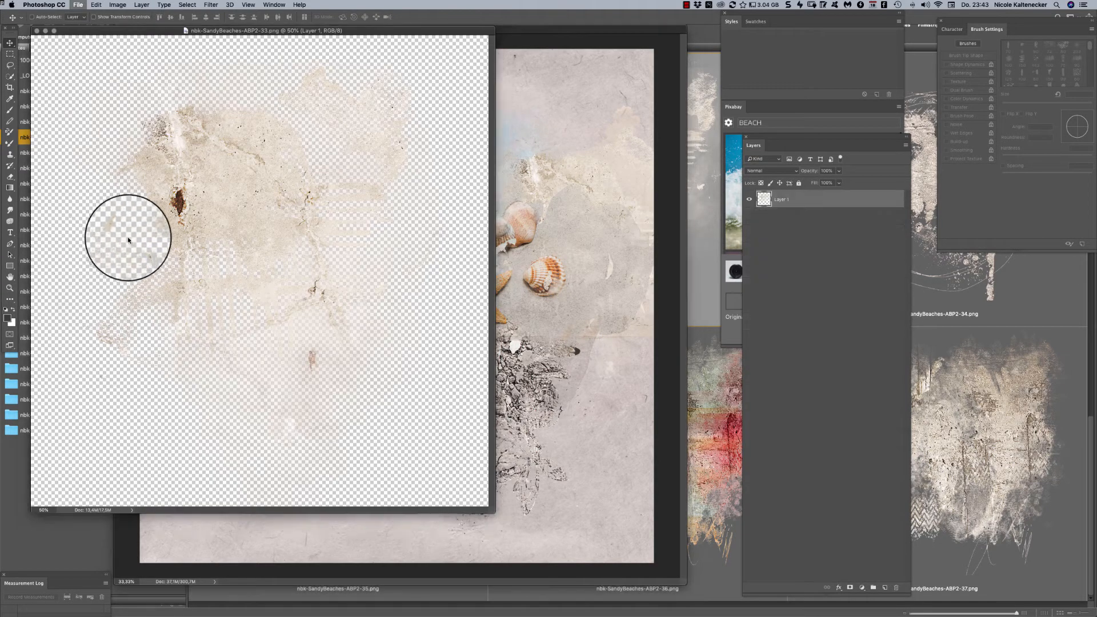
pyautogui.press('super+w')
pyautogui.moveTo(278, 45); pyautogui.dragTo(370, 35)
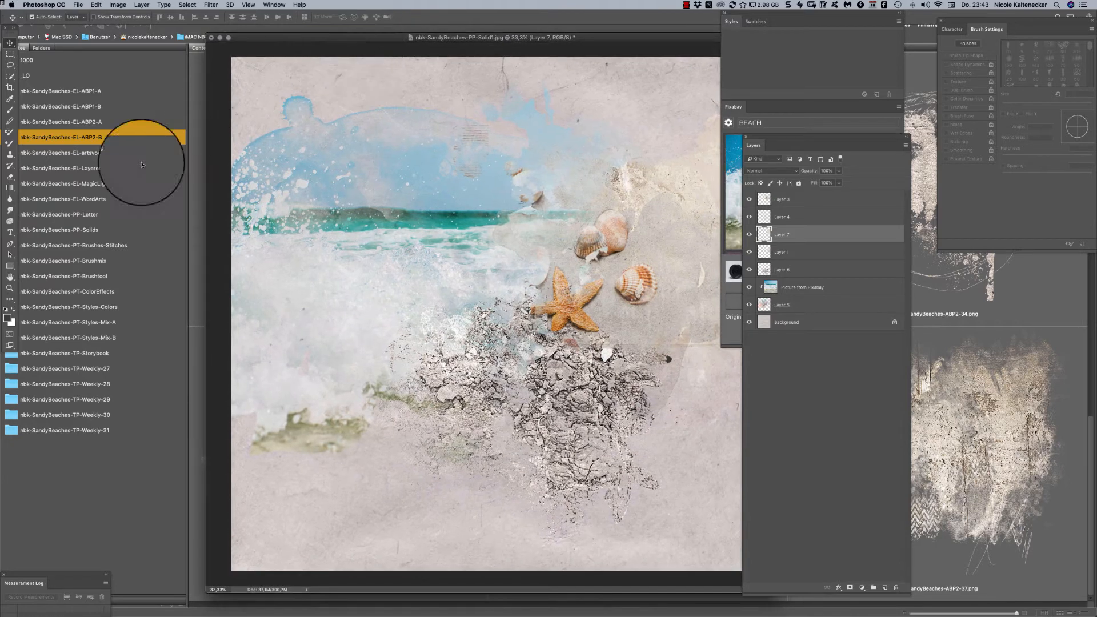
# - Browse the nbk-SandyBeaches-EL-artsyoverlays folder, place the turtle overlay nbk-SandyBeaches-EL-artsyoverlay3.png in the paper's lower left corner, and close its file
pyautogui.click(140, 152)
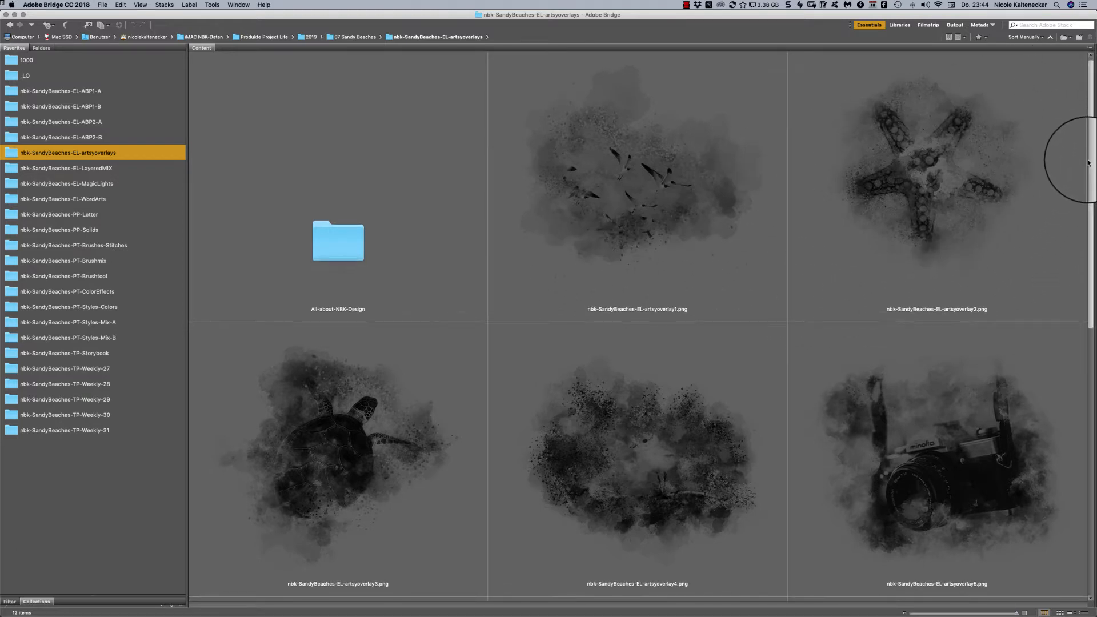
pyautogui.scroll(-10, 1089, 162)
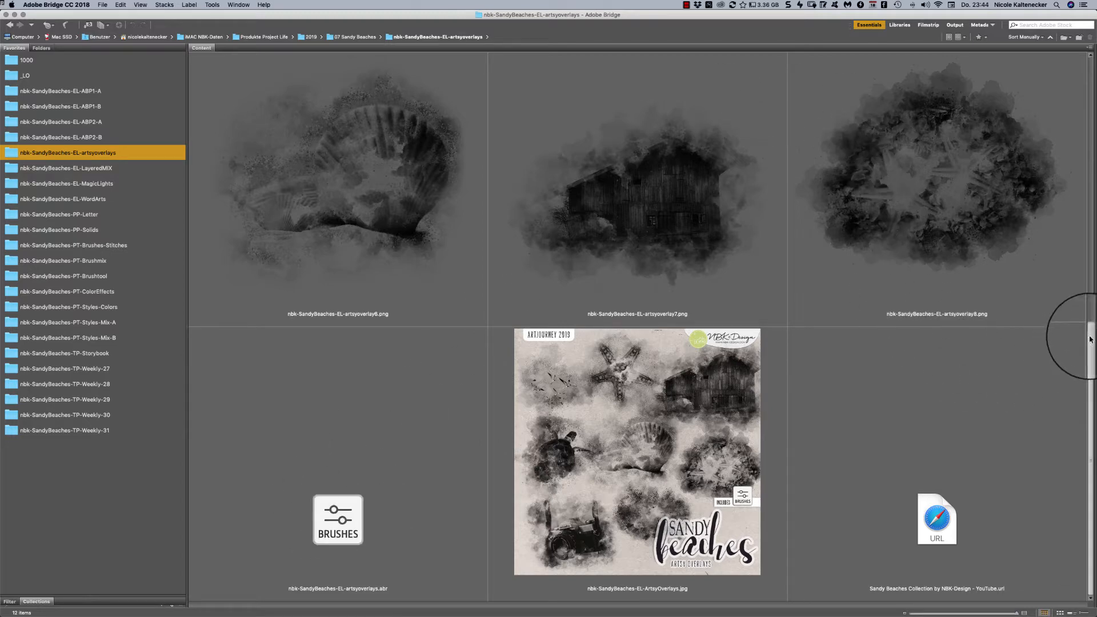
pyautogui.moveTo(1090, 339); pyautogui.dragTo(1021, 174)
pyautogui.doubleClick(339, 243)
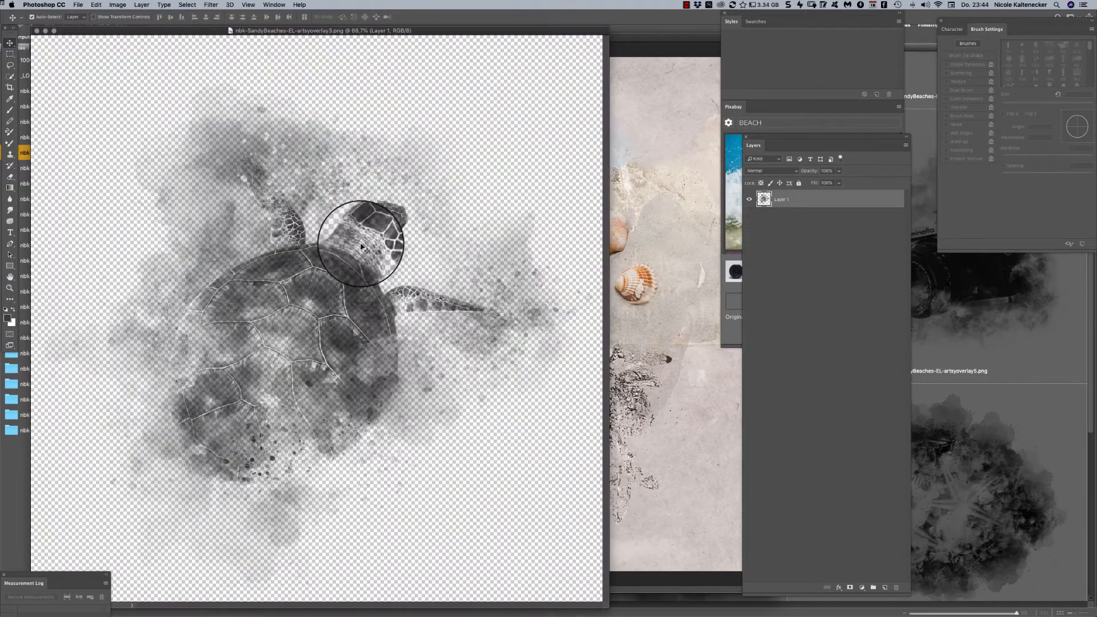
pyautogui.moveTo(363, 238); pyautogui.dragTo(291, 440)
pyautogui.click(137, 276)
pyautogui.press('super+w')
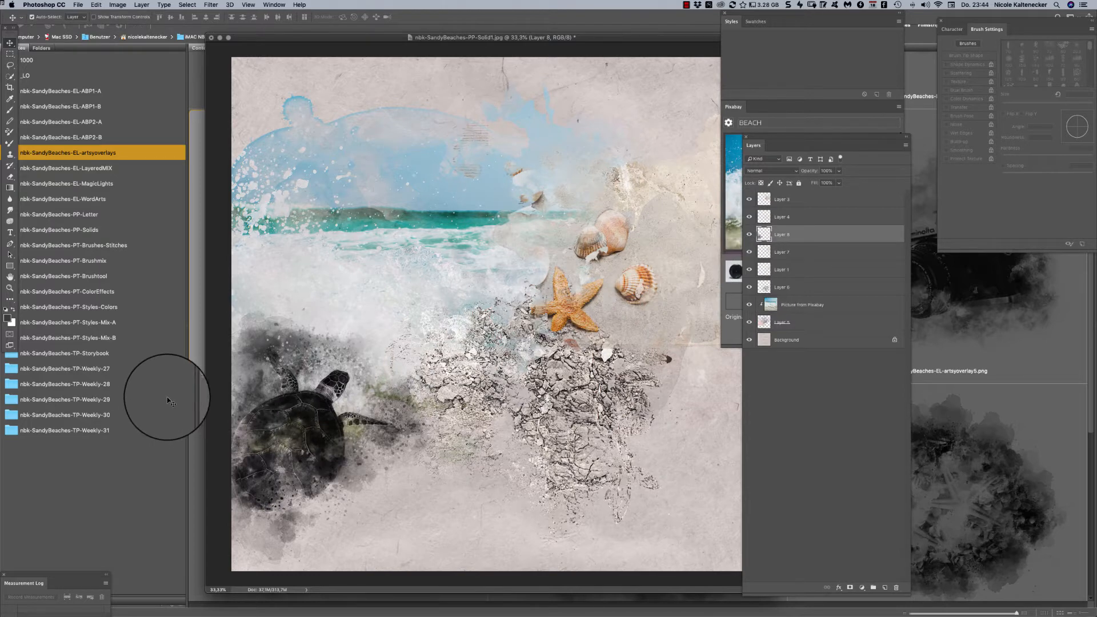
# - Open nbk-SandyBeaches-ABP2-22.png from the nbk-SandyBeaches-EL-ABP2-B folder, place it over the turtle overlay, and clip it to the turtle layer
pyautogui.click(127, 121)
pyautogui.click(128, 137)
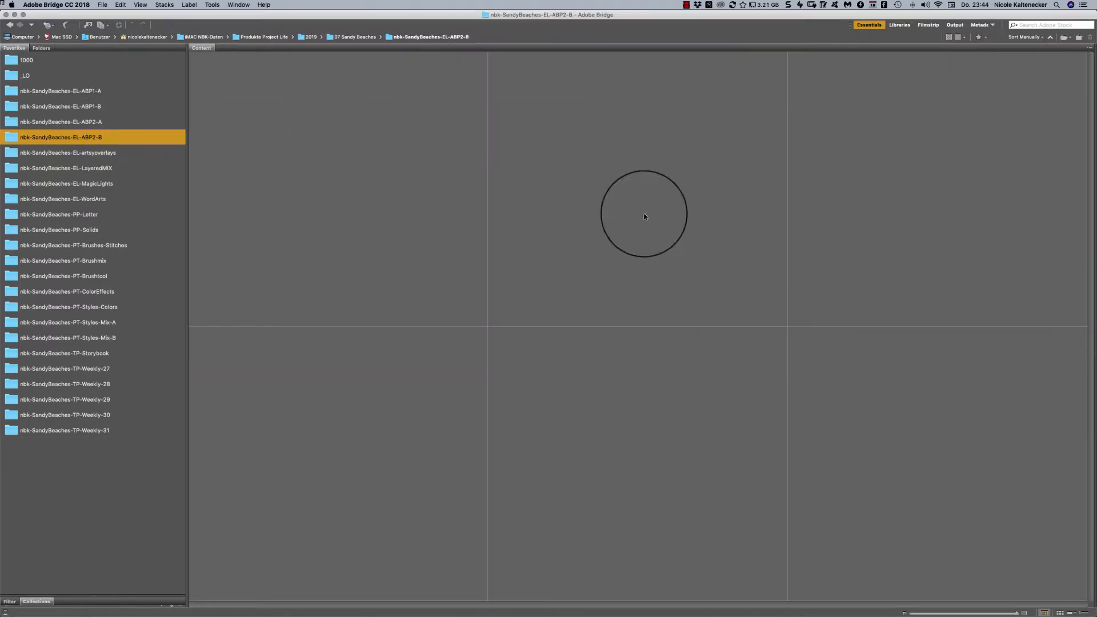
pyautogui.doubleClick(995, 204)
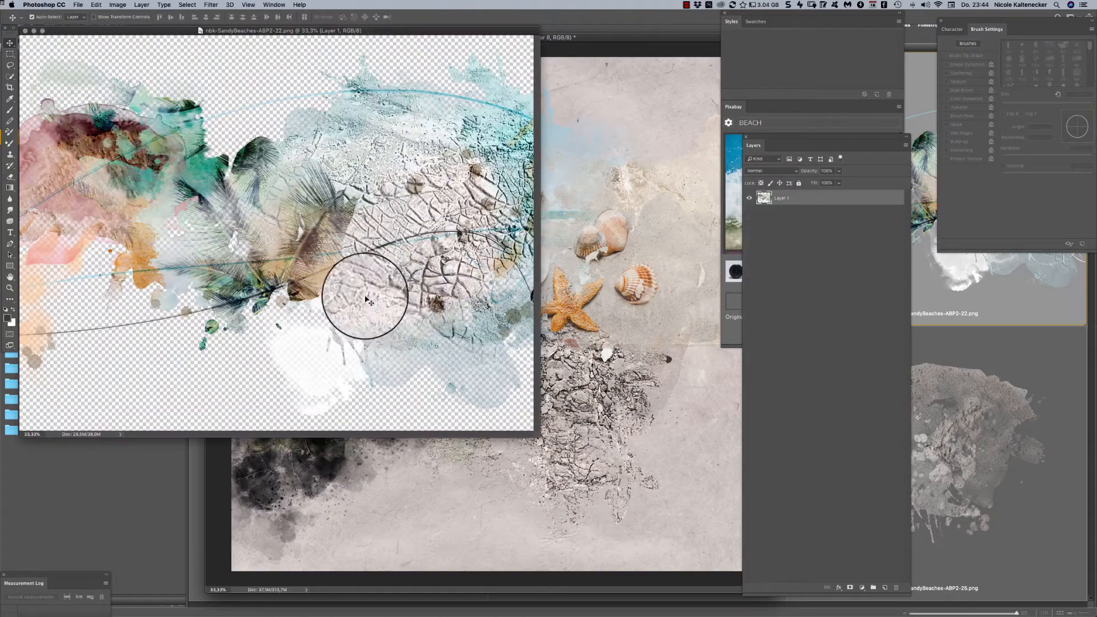
pyautogui.moveTo(482, 258); pyautogui.dragTo(415, 424)
pyautogui.press('super+alt+g')
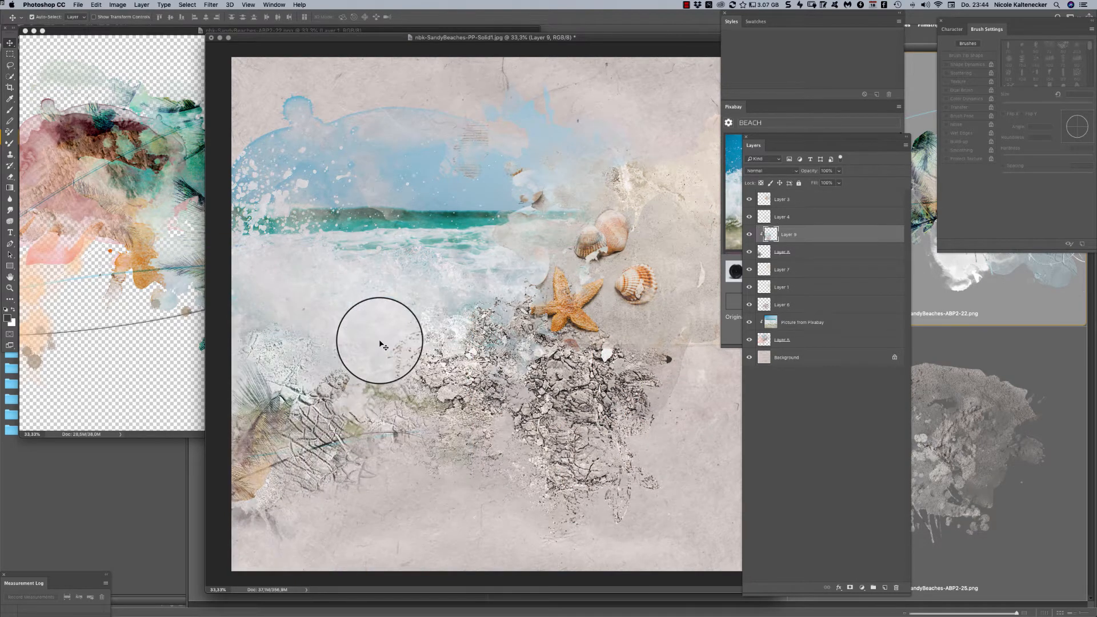
# - Adjust the clipped colorful element, and move it together with the turtle overlay higher along the paper's left edge
pyautogui.moveTo(312, 407); pyautogui.dragTo(312, 433)
pyautogui.keyDown('shift'); pyautogui.click(799, 253); pyautogui.keyUp('shift')
pyautogui.moveTo(292, 470); pyautogui.dragTo(291, 472)
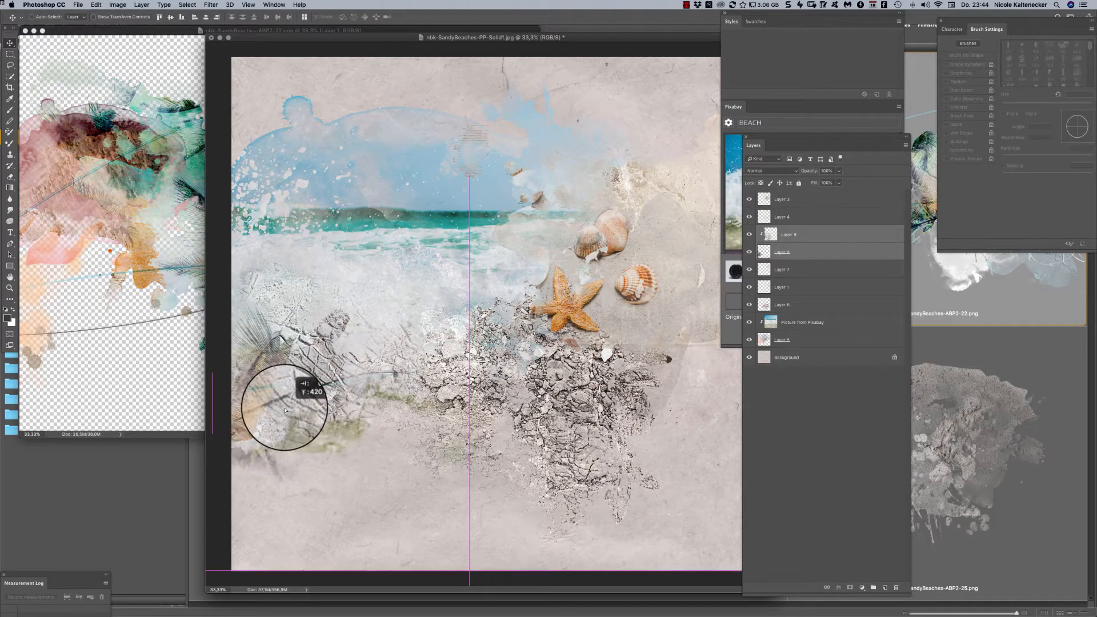
pyautogui.moveTo(285, 410); pyautogui.dragTo(286, 410)
# - Transform the clipped colorful element so its green palm area fills the turtle overlay, and close the element's source file
pyautogui.click(809, 242)
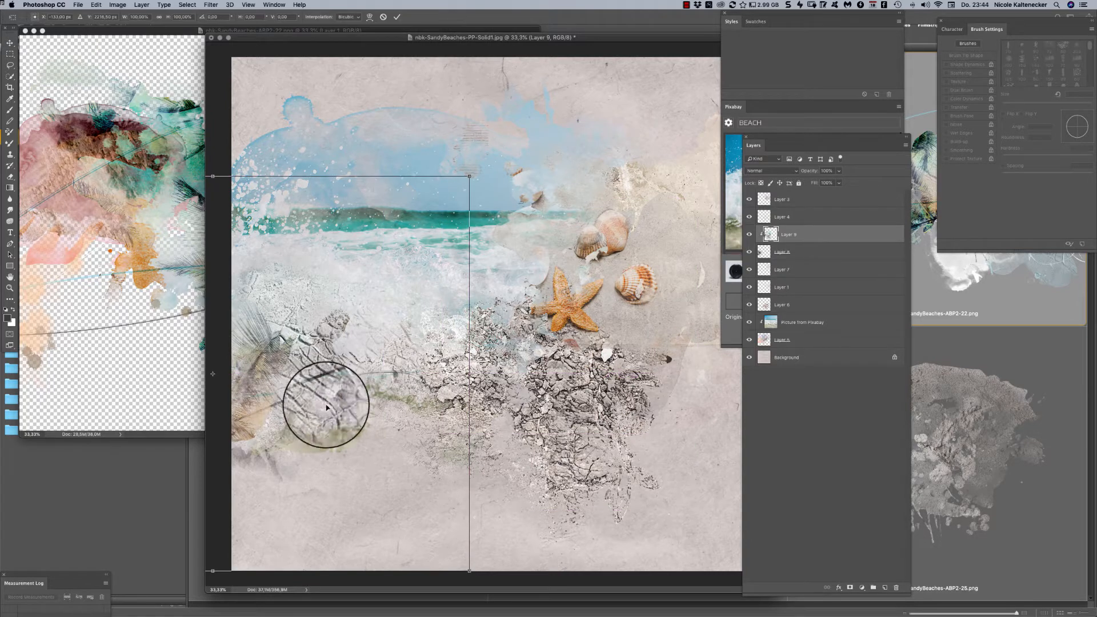
pyautogui.moveTo(326, 408); pyautogui.dragTo(423, 471)
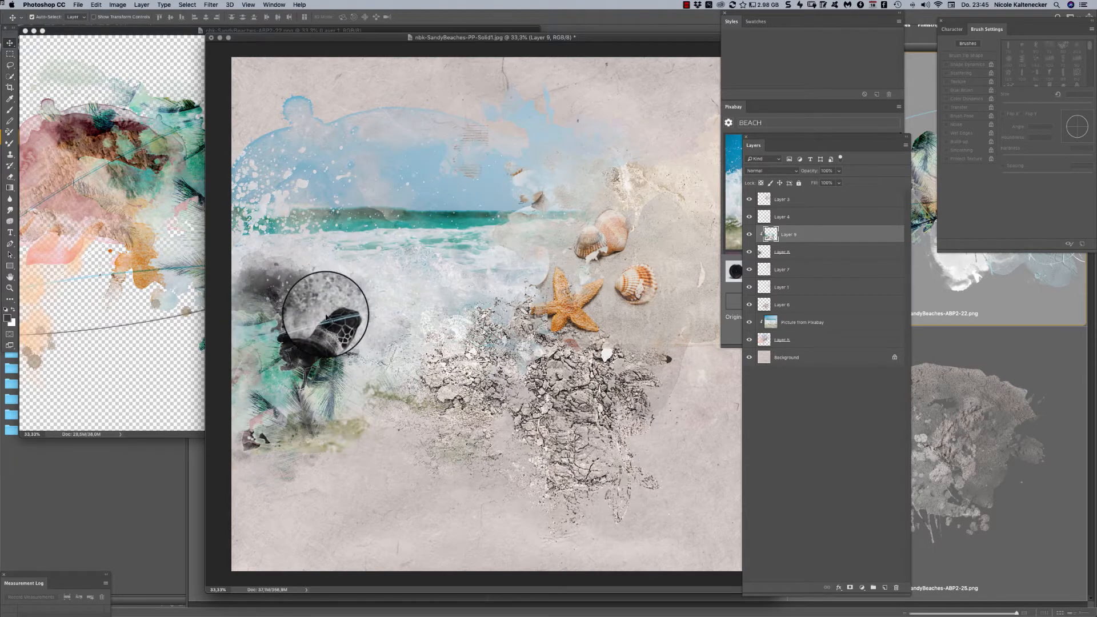
pyautogui.click(158, 320)
pyautogui.press('super+w')
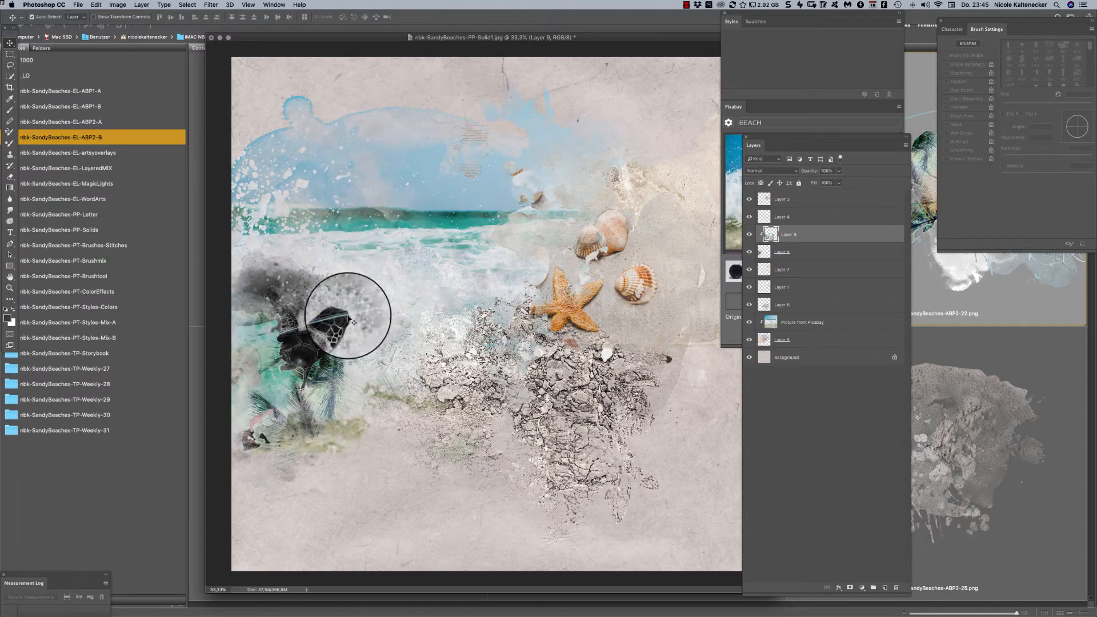
pyautogui.moveTo(379, 38); pyautogui.dragTo(384, 55)
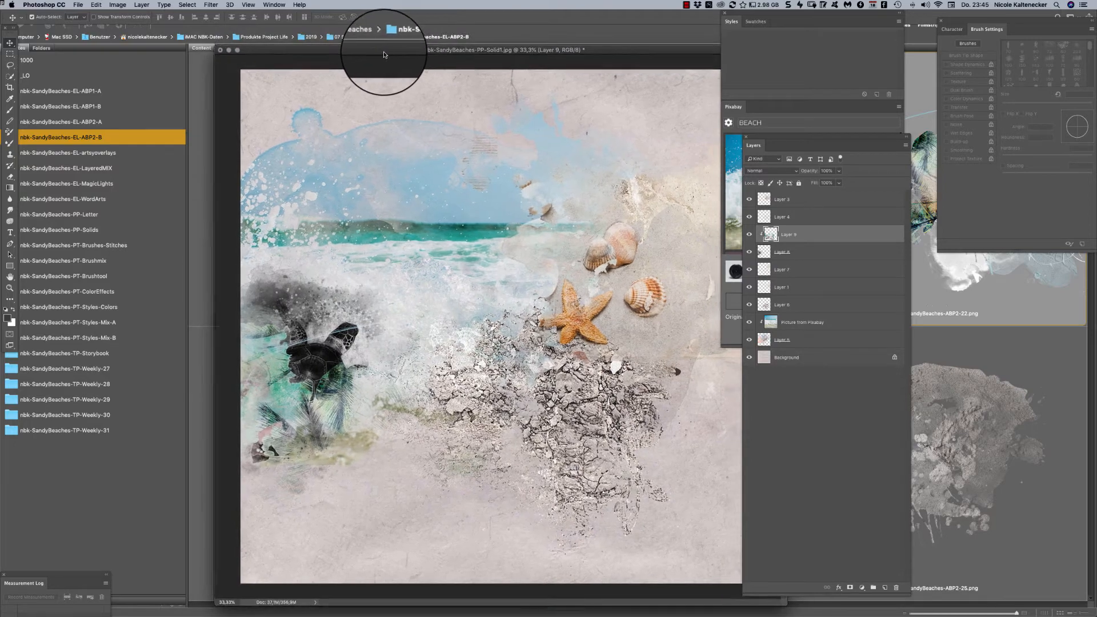
# - Open the bird overlay nbk-SandyBeaches-EL-artsyoverlay1.png from the nbk-SandyBeaches-EL-artsyoverlays folder and place it over the sky on the paper
pyautogui.click(179, 500)
pyautogui.click(117, 152)
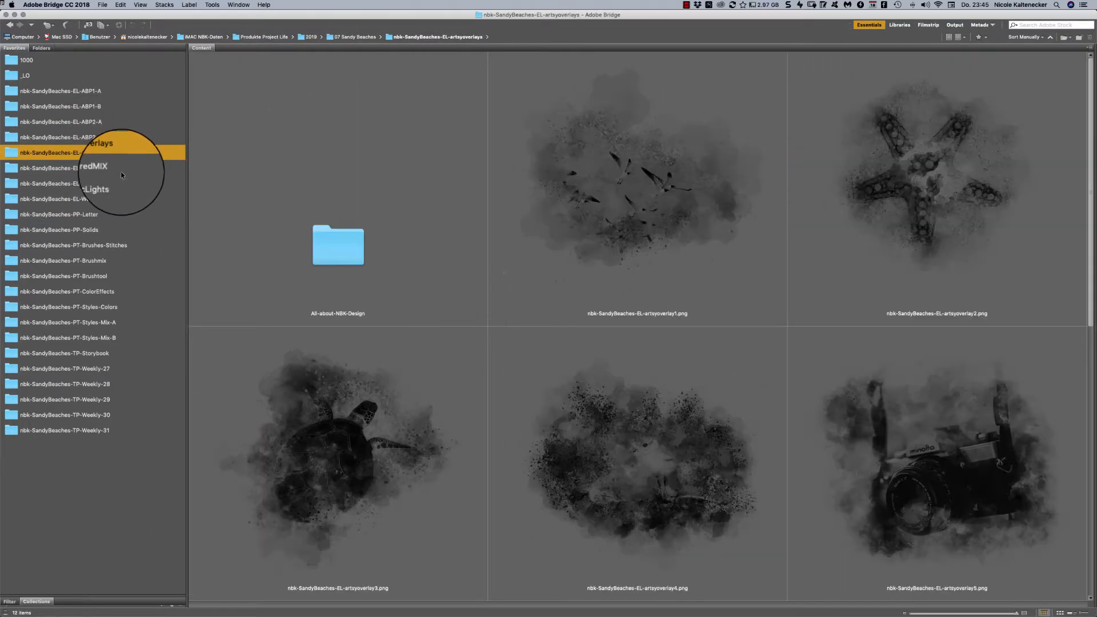
pyautogui.doubleClick(668, 177)
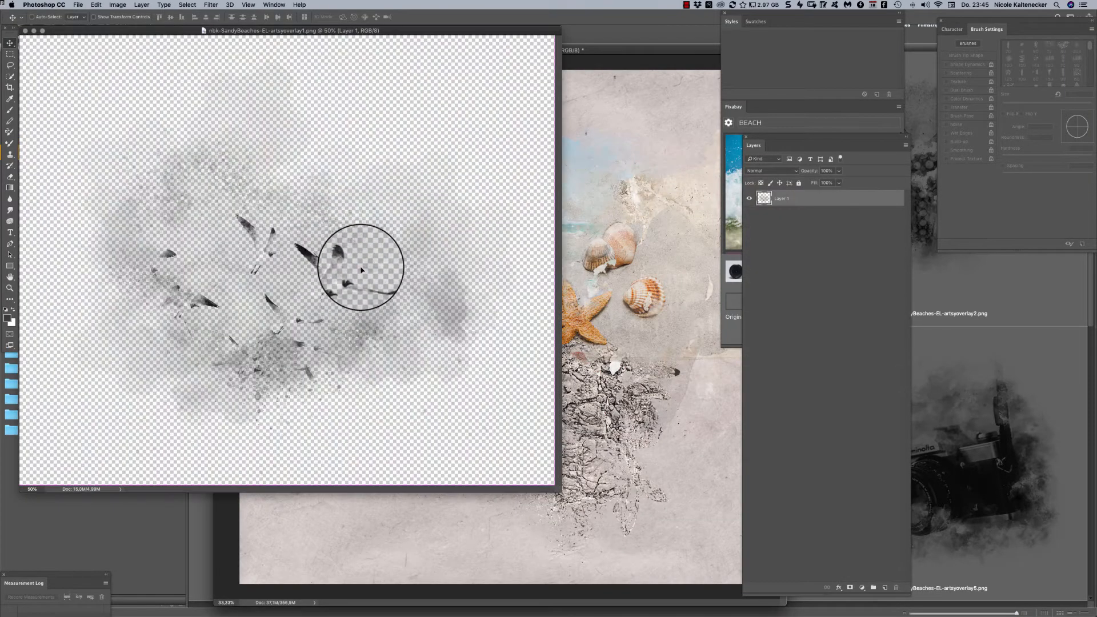
pyautogui.moveTo(360, 263); pyautogui.dragTo(536, 170)
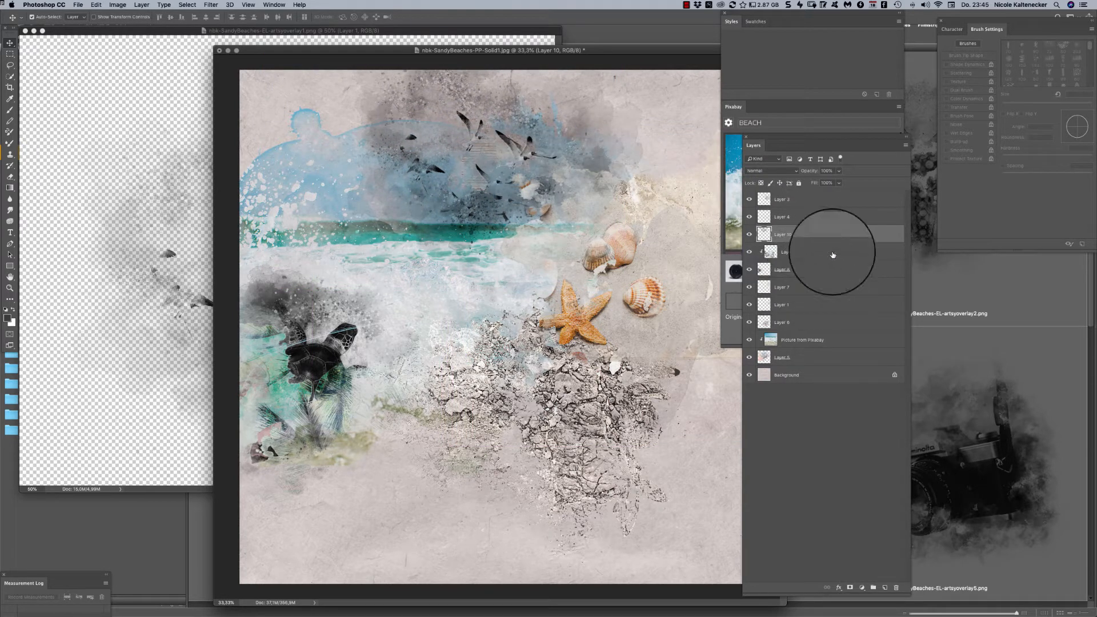
# - Try inverting the bird overlay's colors and repositioning it over the sky
pyautogui.press('super+i')
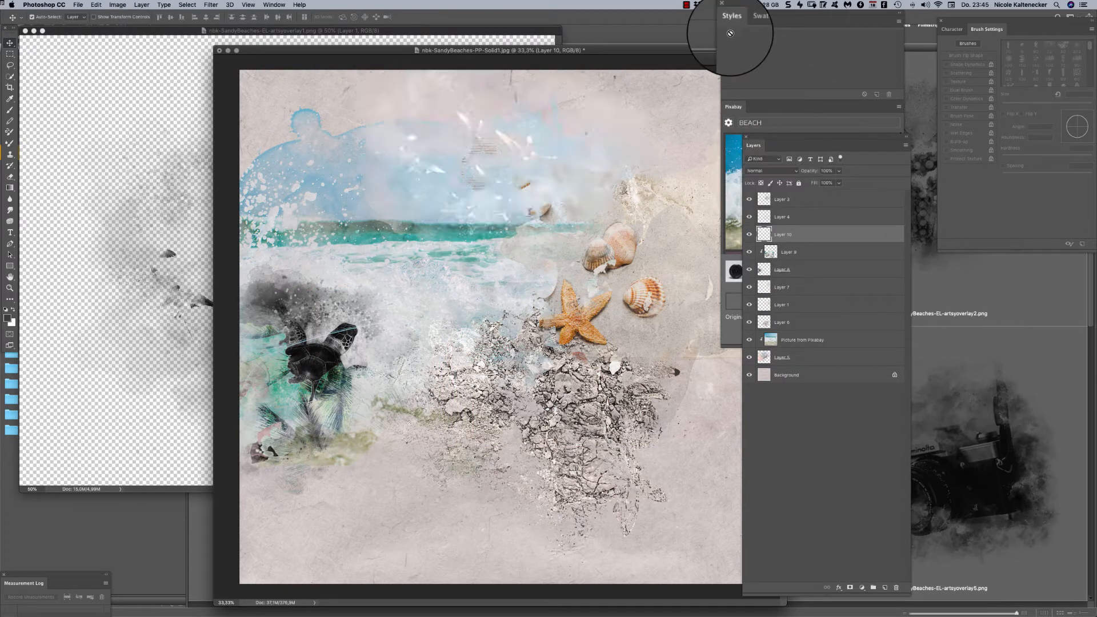
pyautogui.moveTo(531, 130); pyautogui.dragTo(651, 136)
pyautogui.press('super+z')
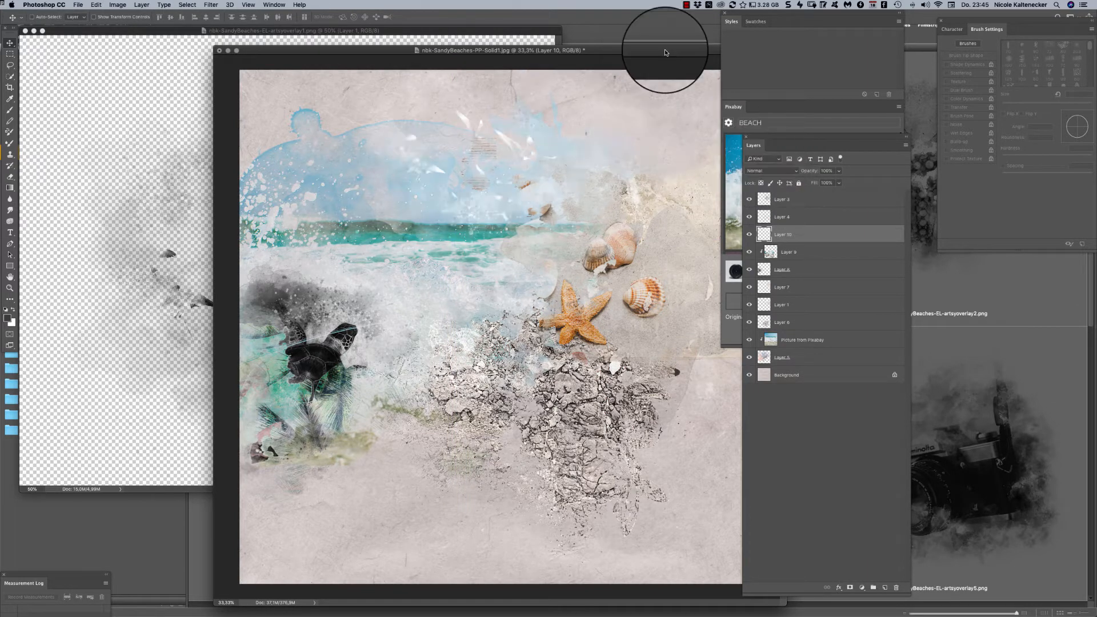
pyautogui.press('super+shift+z')
pyautogui.press('super+z')
pyautogui.press('super+z')
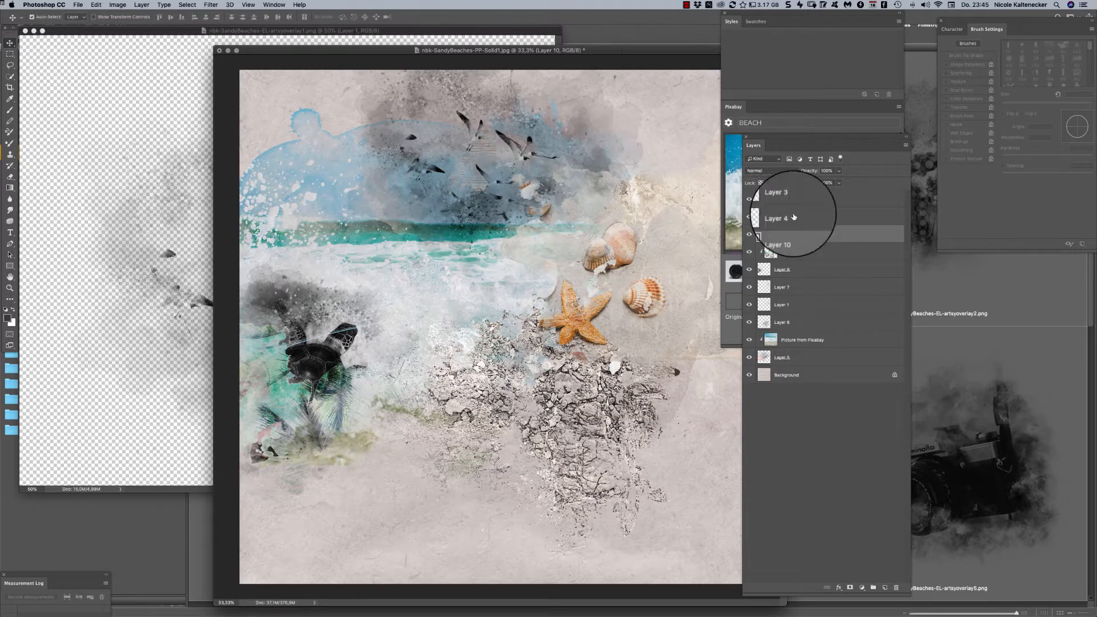
# - Set the bird overlay's blend mode to Overlay and move it off the sky to the paper's upper-right area
pyautogui.click(762, 171)
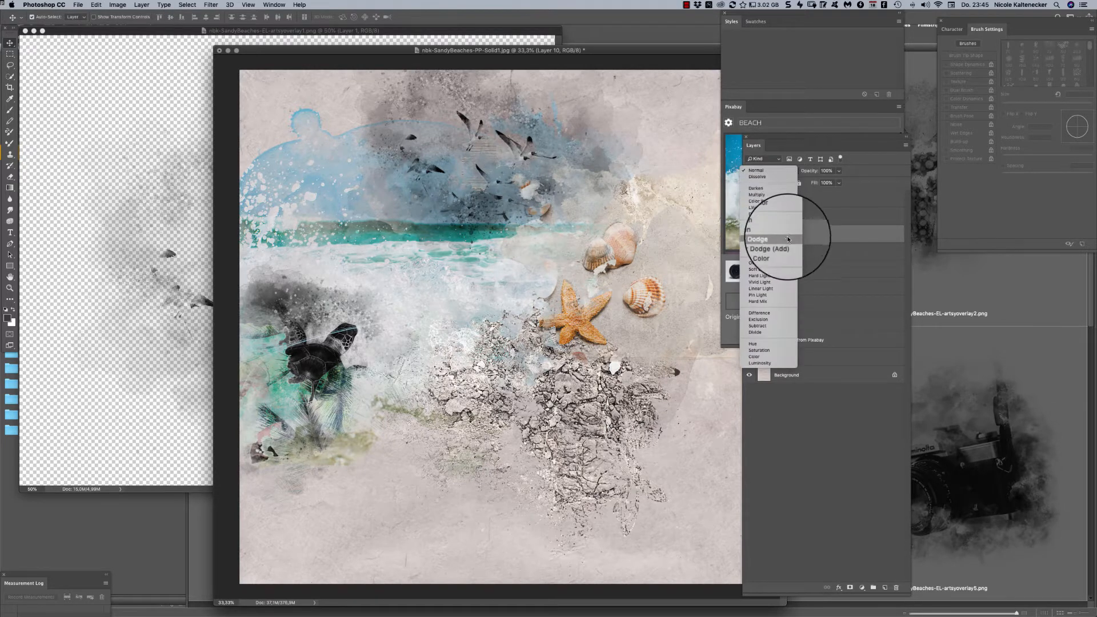
pyautogui.click(793, 262)
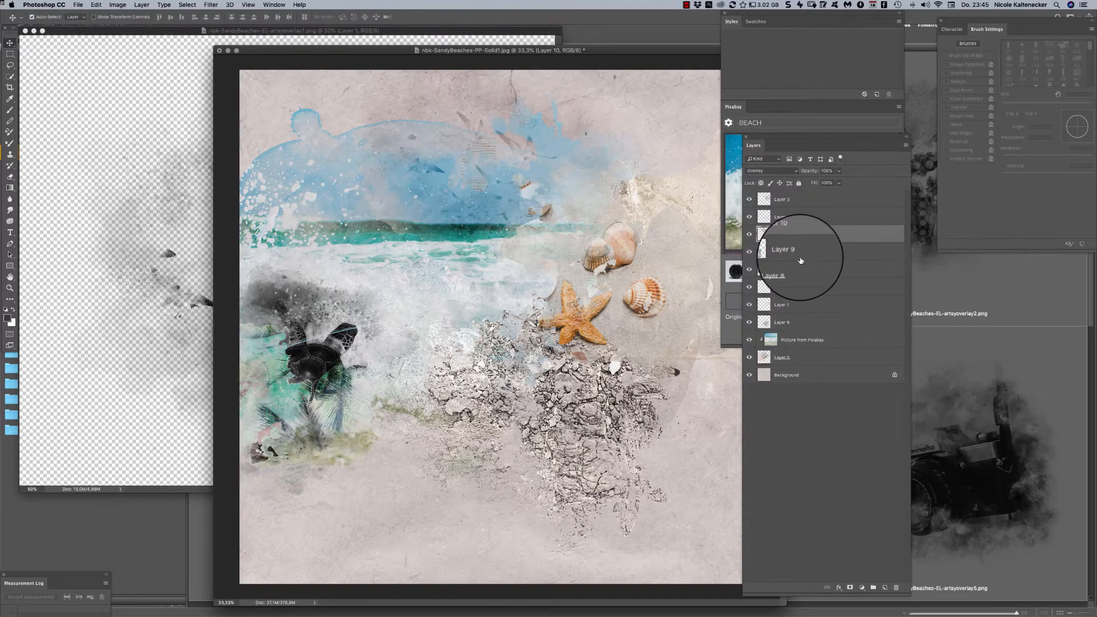
pyautogui.moveTo(519, 164); pyautogui.dragTo(658, 138)
# - Try the Color Dodge, Linear Burn, Subtract and Divide blend modes on the bird overlay
pyautogui.click(770, 170)
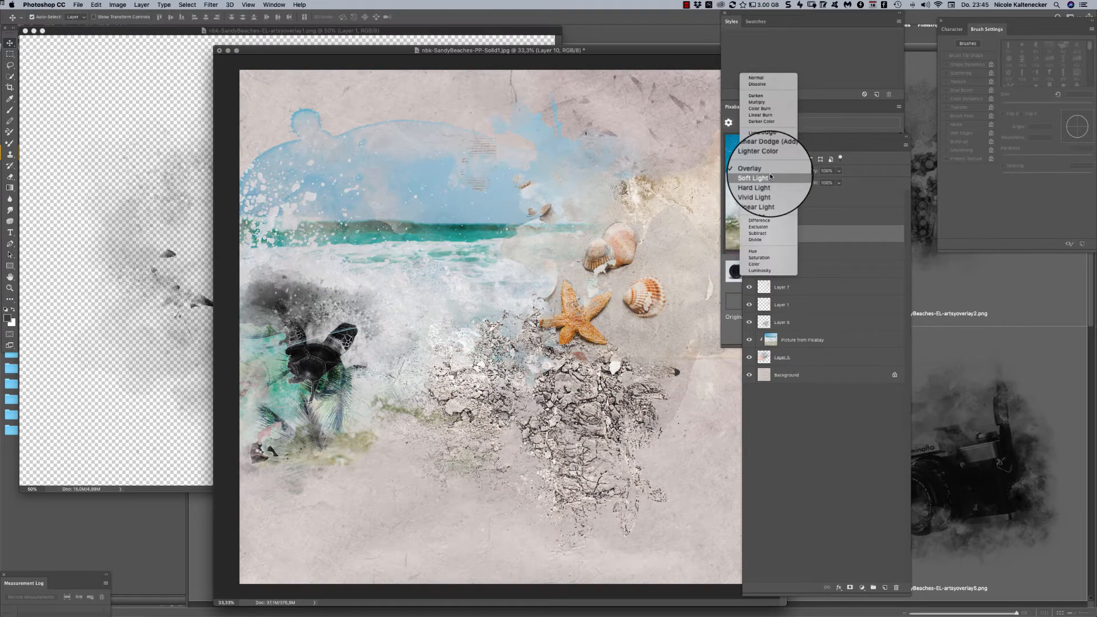
pyautogui.click(763, 147)
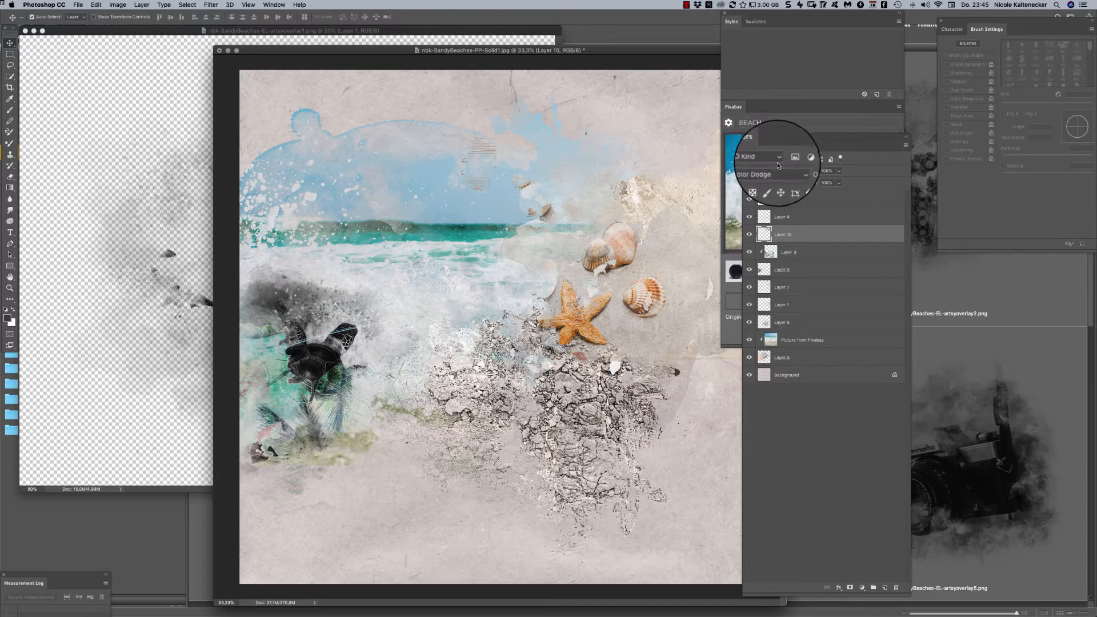
pyautogui.click(773, 173)
pyautogui.click(763, 143)
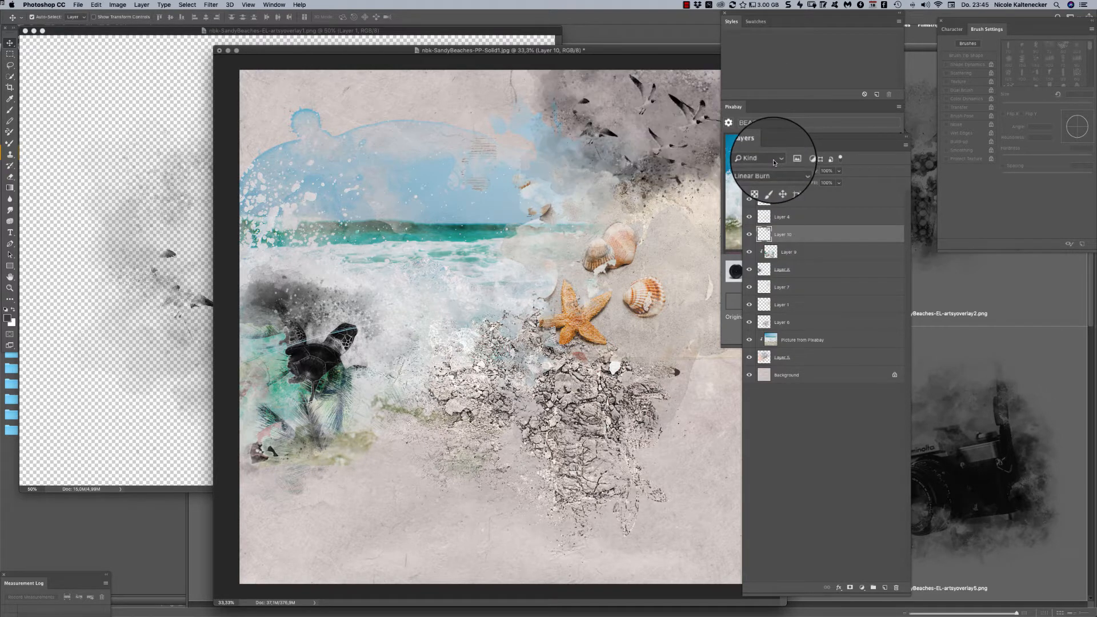
pyautogui.click(771, 172)
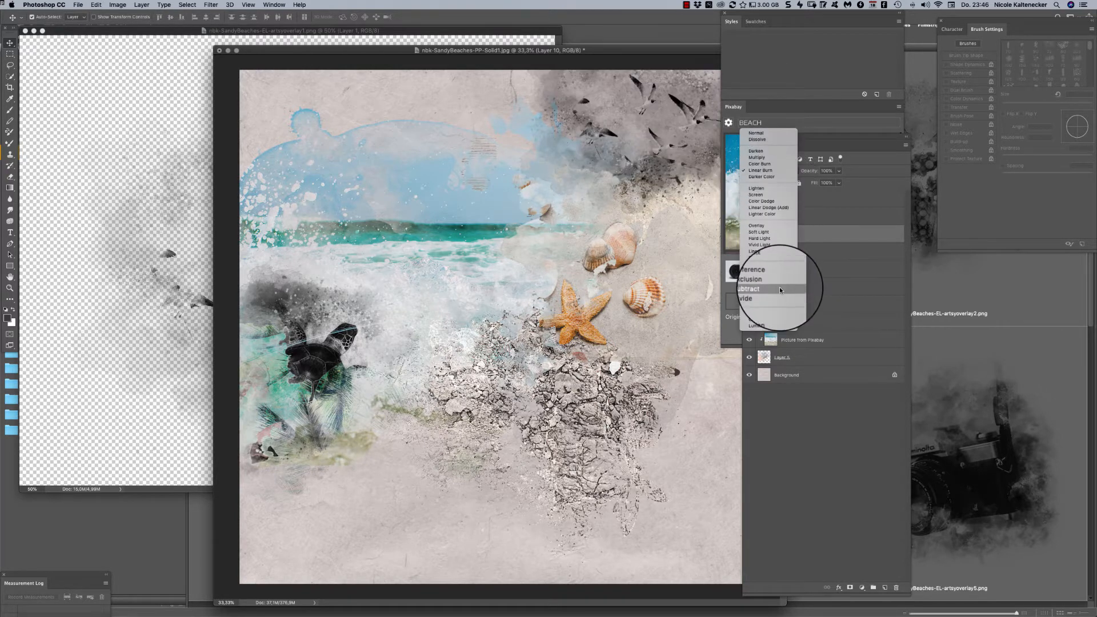
pyautogui.click(779, 289)
pyautogui.click(772, 170)
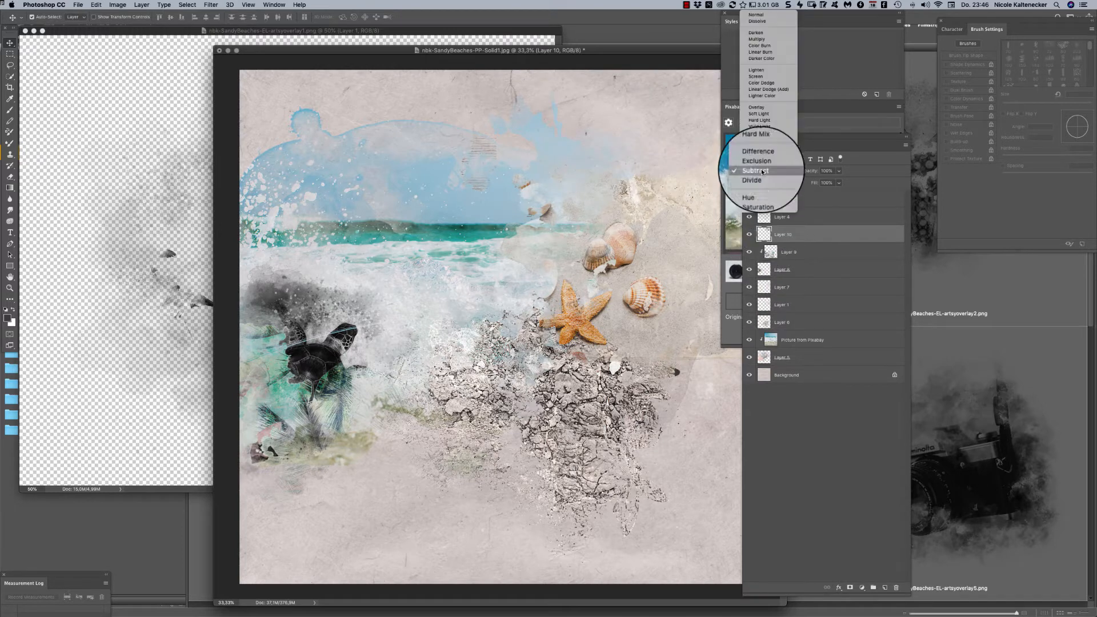
pyautogui.click(763, 180)
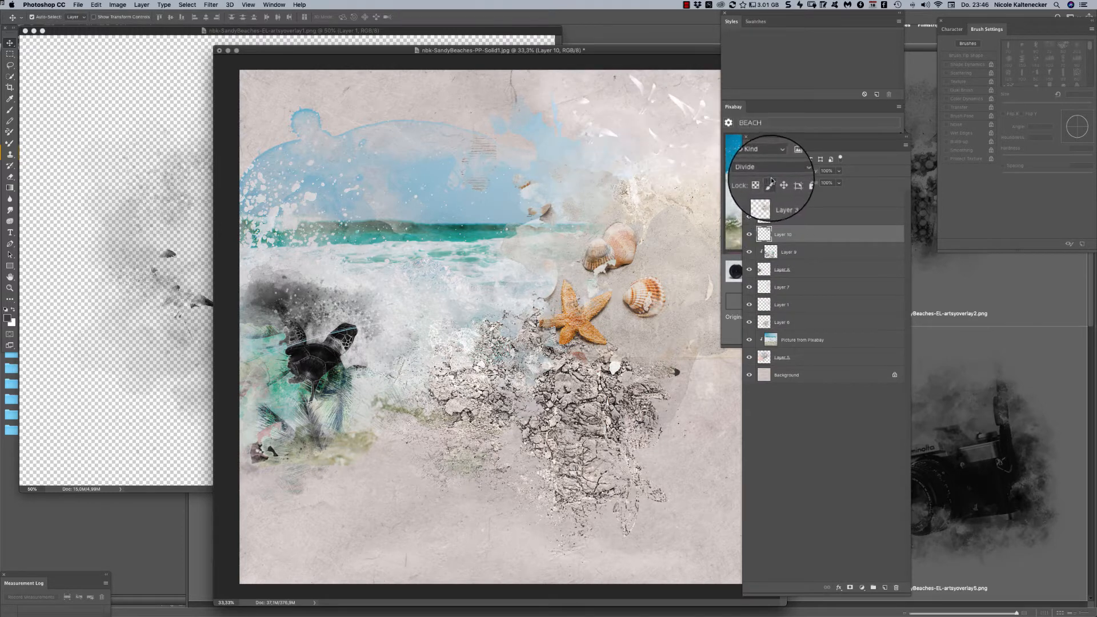
# - Move the bird overlay back over the sky and set its blend mode to Vivid Light
pyautogui.moveTo(710, 127); pyautogui.dragTo(470, 205)
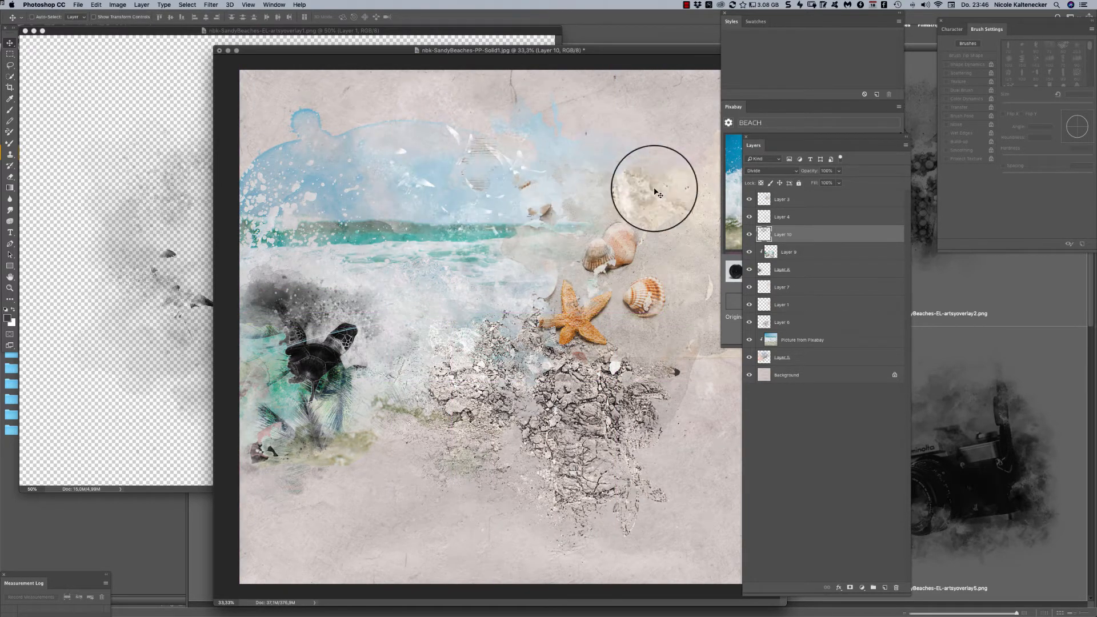
pyautogui.click(773, 169)
pyautogui.click(771, 121)
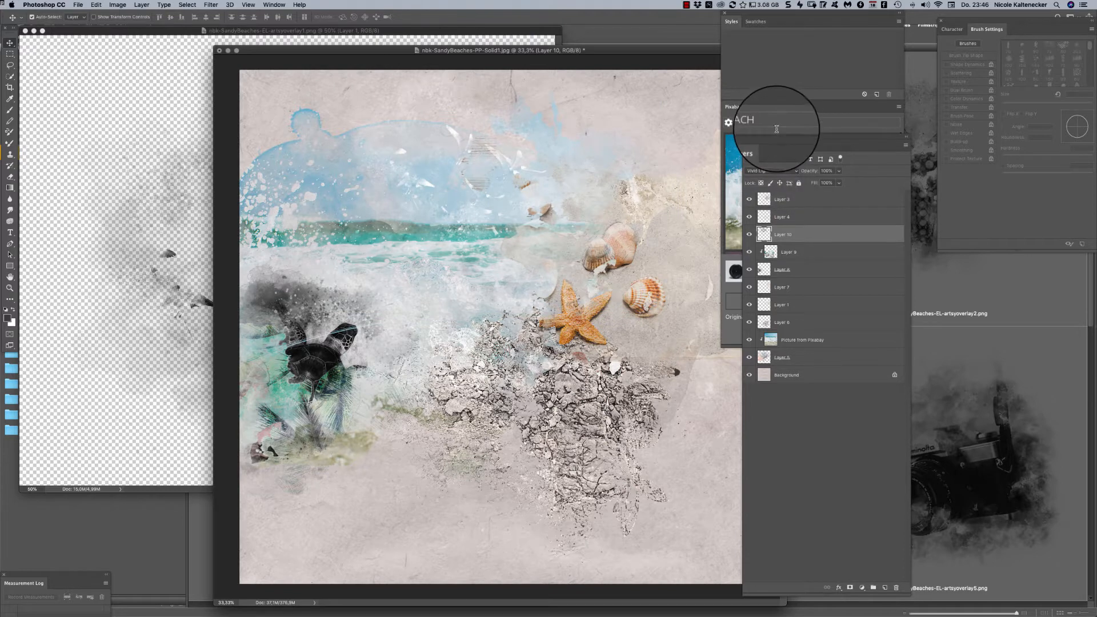
pyautogui.moveTo(551, 170)
pyautogui.mouseDown()
pyautogui.moveTo(555, 149)
pyautogui.moveTo(467, 150)
pyautogui.moveTo(465, 163)
pyautogui.moveTo(681, 136)
pyautogui.moveTo(621, 163)
pyautogui.moveTo(540, 172)
pyautogui.mouseUp()
# - Close the bird overlay's source file and browse the nbk-SandyBeaches-EL-artsyoverlays folder in Adobe Bridge
pyautogui.click(116, 121)
pyautogui.press('super+w')
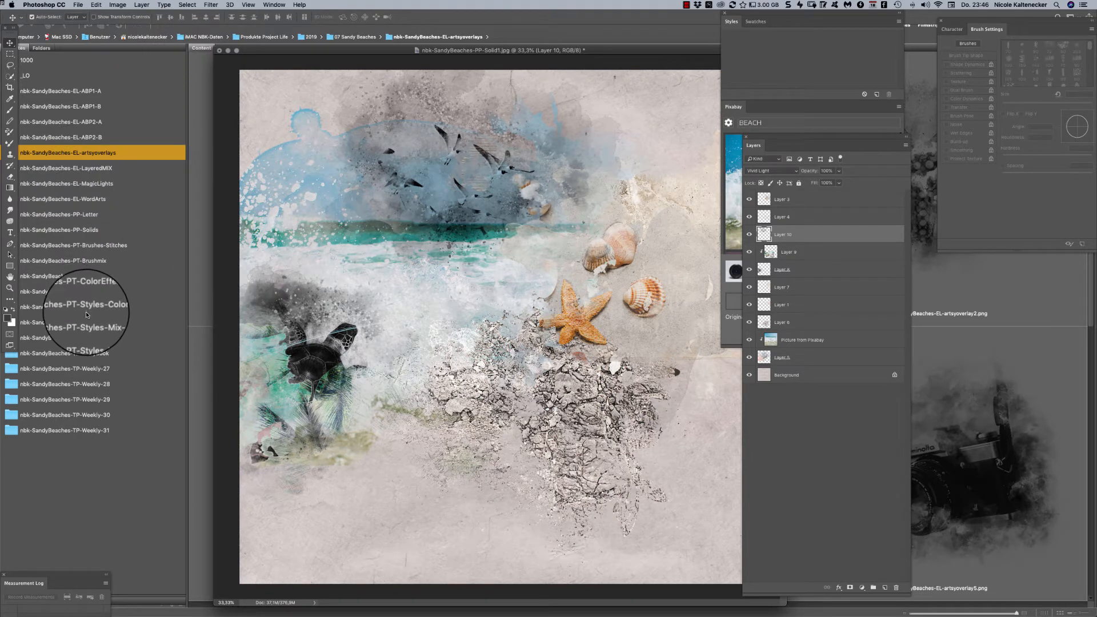
pyautogui.click(150, 153)
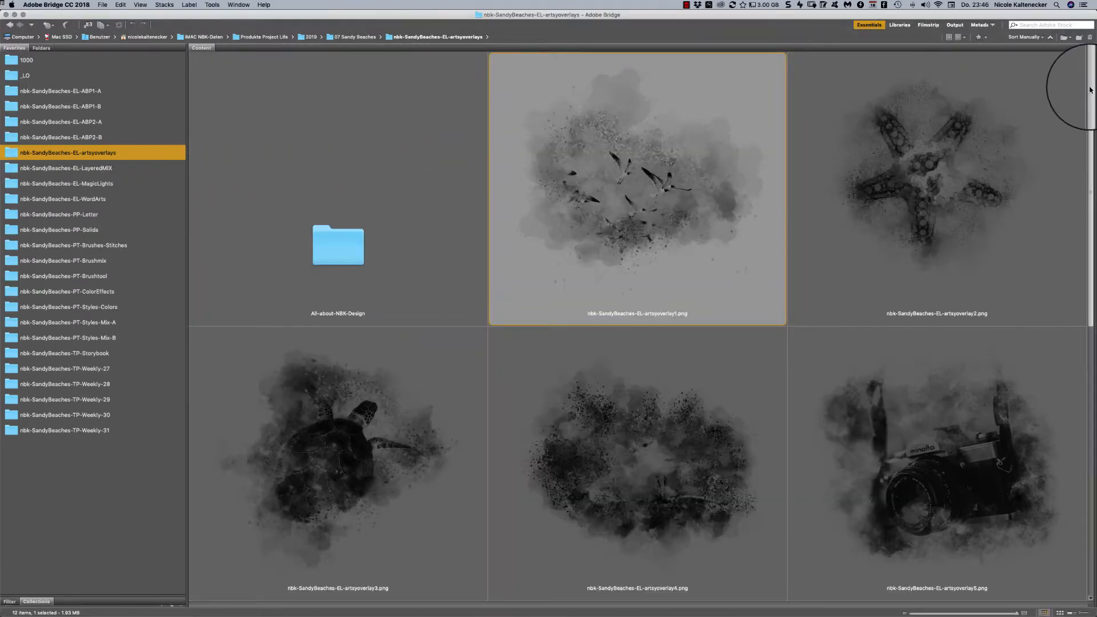
pyautogui.moveTo(1091, 89); pyautogui.dragTo(962, 30)
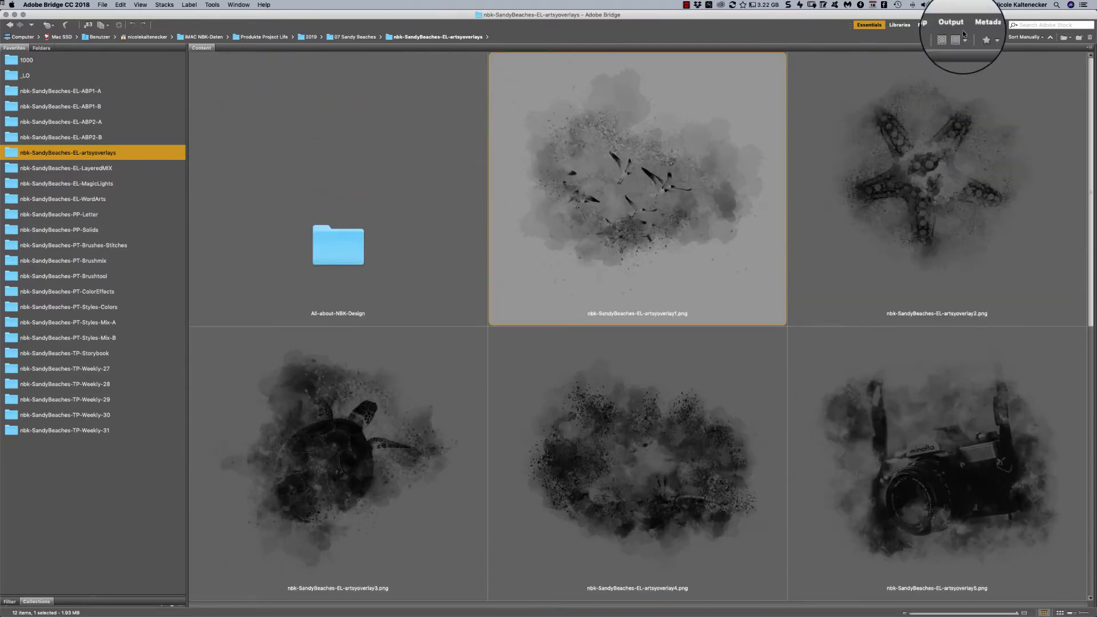
# - Open nbk-SandyBeaches-EL-Dolfin1.psd from the nbk-SandyBeaches-EL-LayeredMIX folder in an enlarged window and select its Mask layer
pyautogui.click(126, 168)
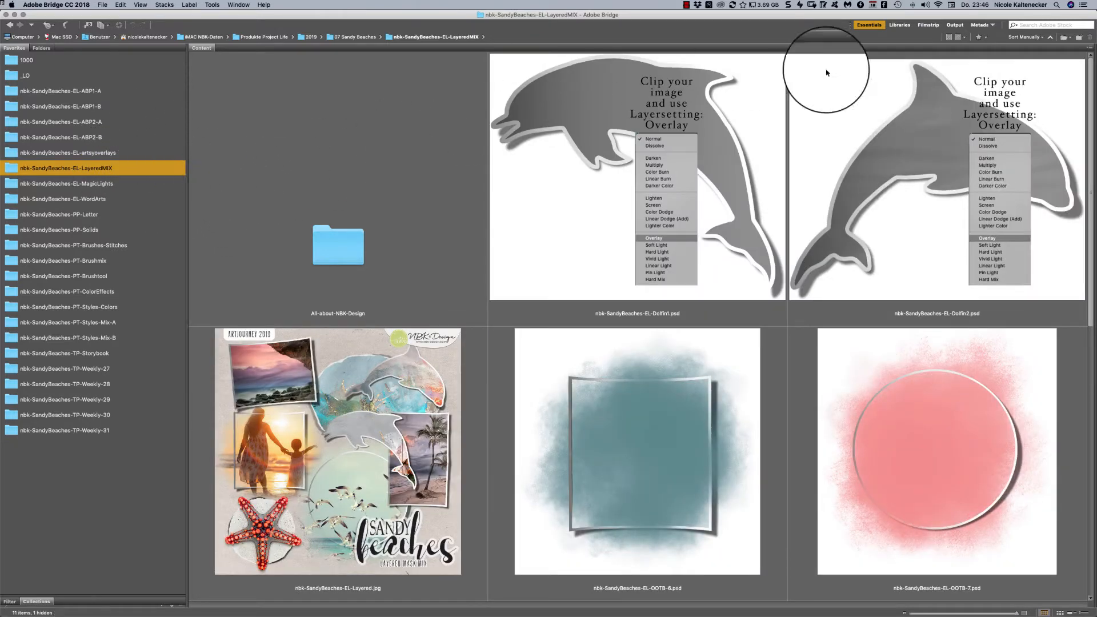
pyautogui.scroll(-1, 1086, 143)
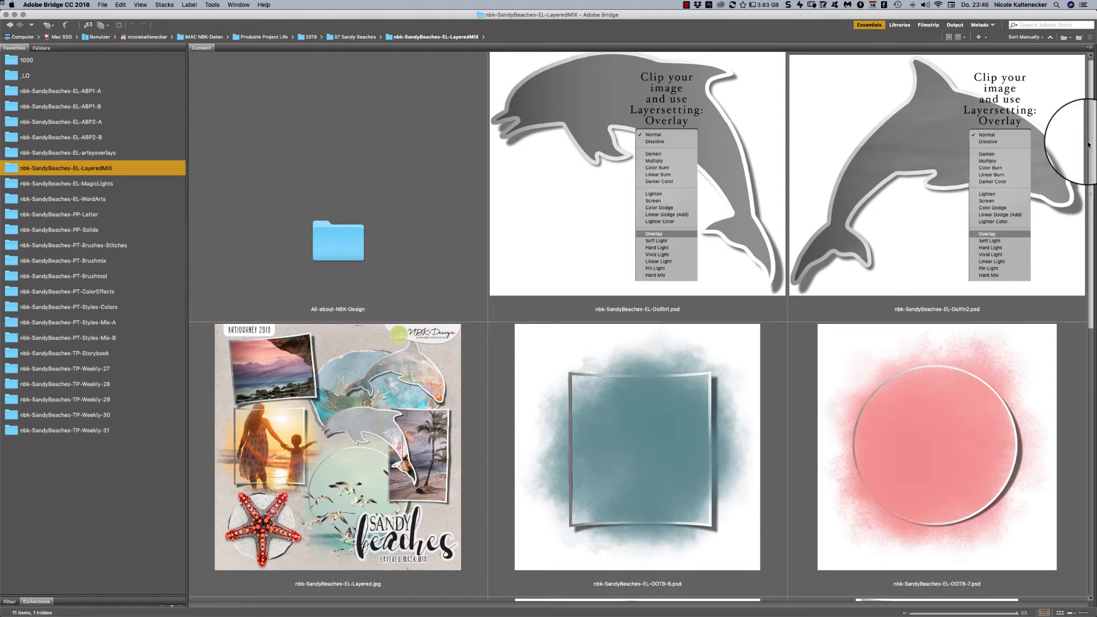
pyautogui.scroll(1, 1080, 128)
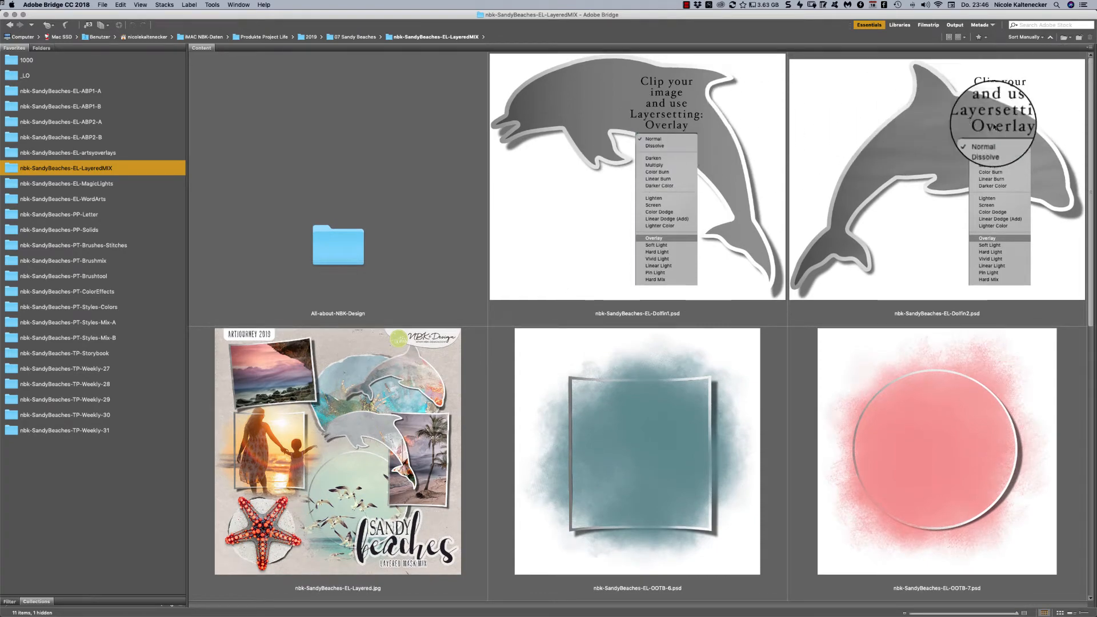
pyautogui.doubleClick(739, 190)
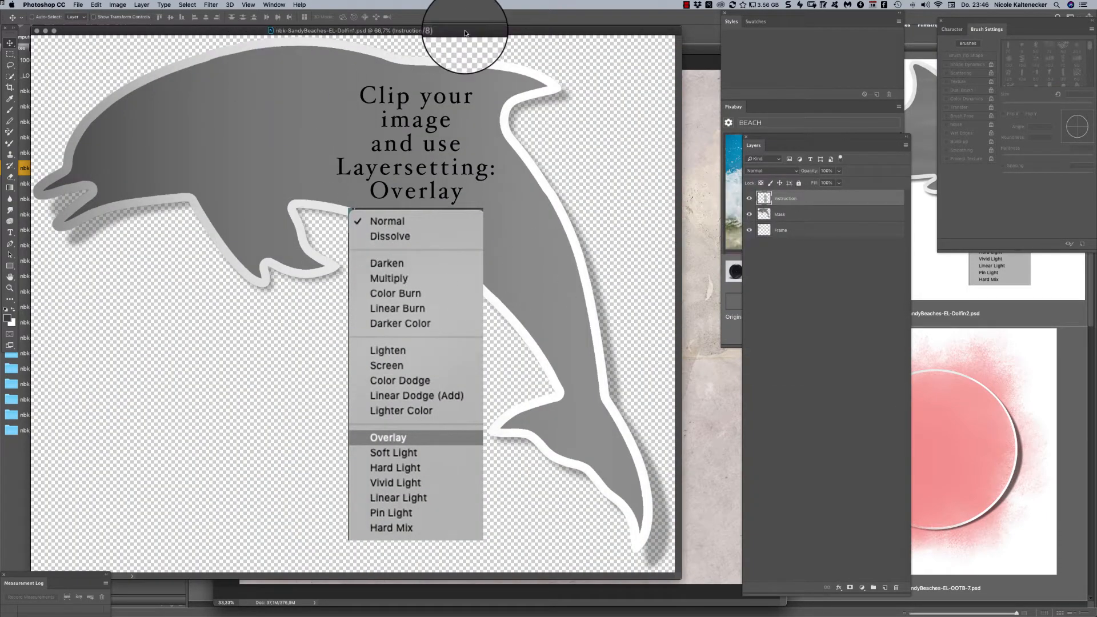
pyautogui.press('super+minus')
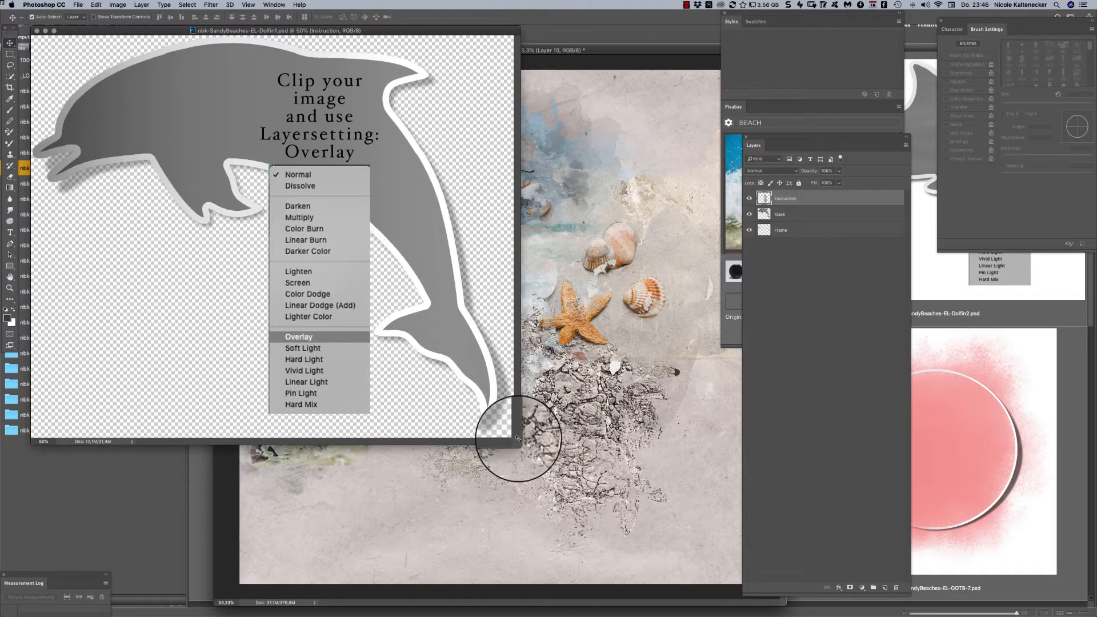
pyautogui.moveTo(576, 503); pyautogui.dragTo(672, 590)
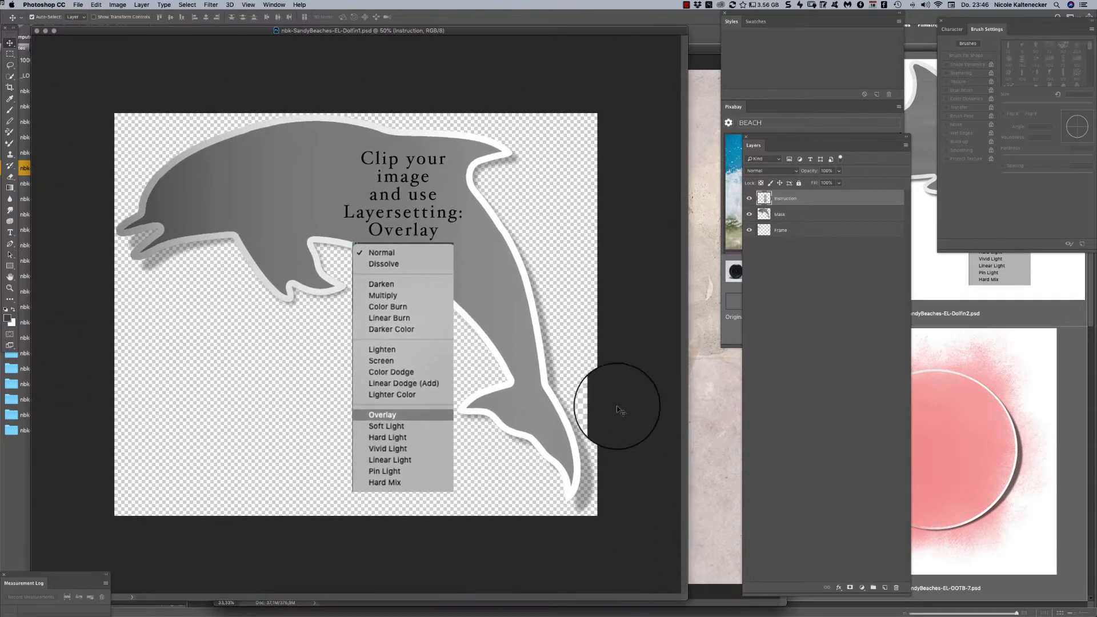
pyautogui.moveTo(494, 27); pyautogui.dragTo(522, 29)
pyautogui.click(272, 155)
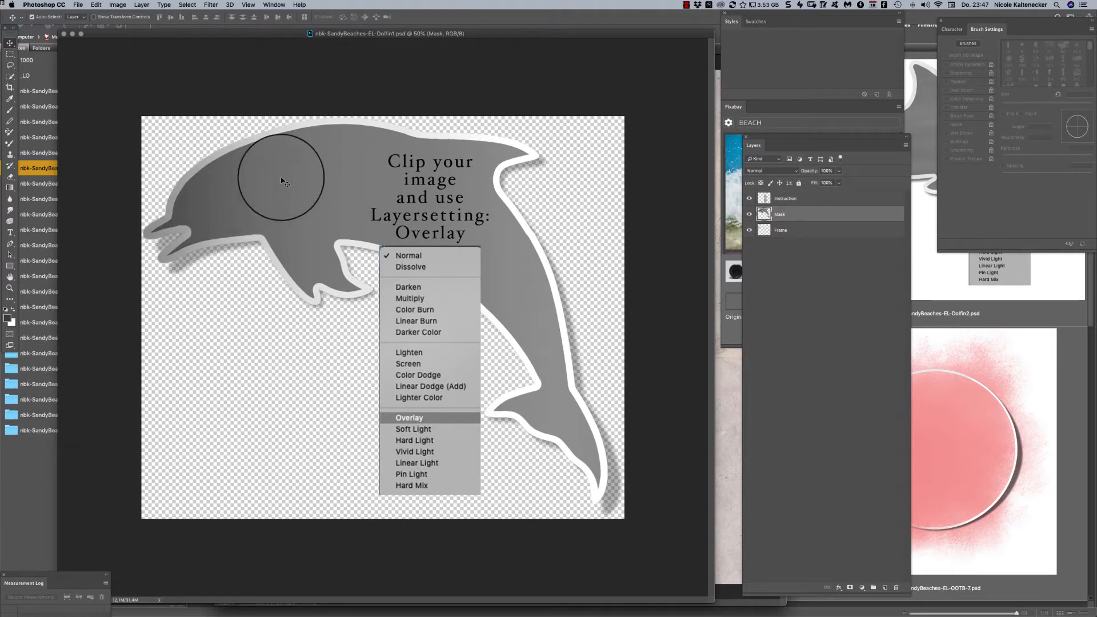
# - Load the style set nbk-SandyBeaches-Style-Mix-A.asl from the nbk-SandyBeaches-PT-Styles-Mix-A folder in Adobe Bridge
pyautogui.click(1, 474)
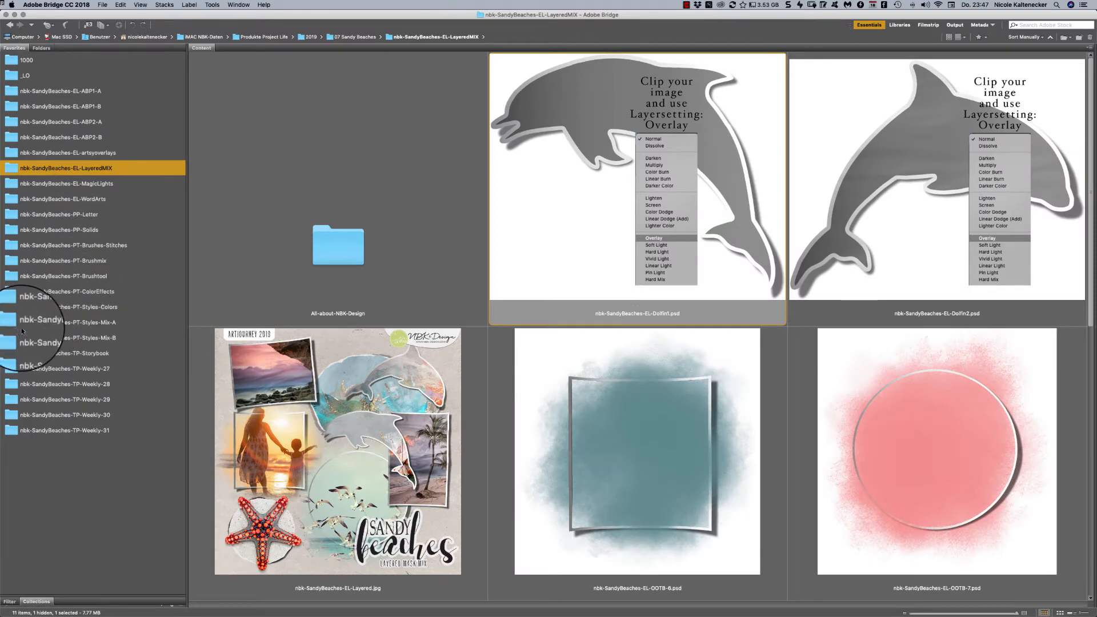
pyautogui.click(46, 323)
pyautogui.doubleClick(921, 234)
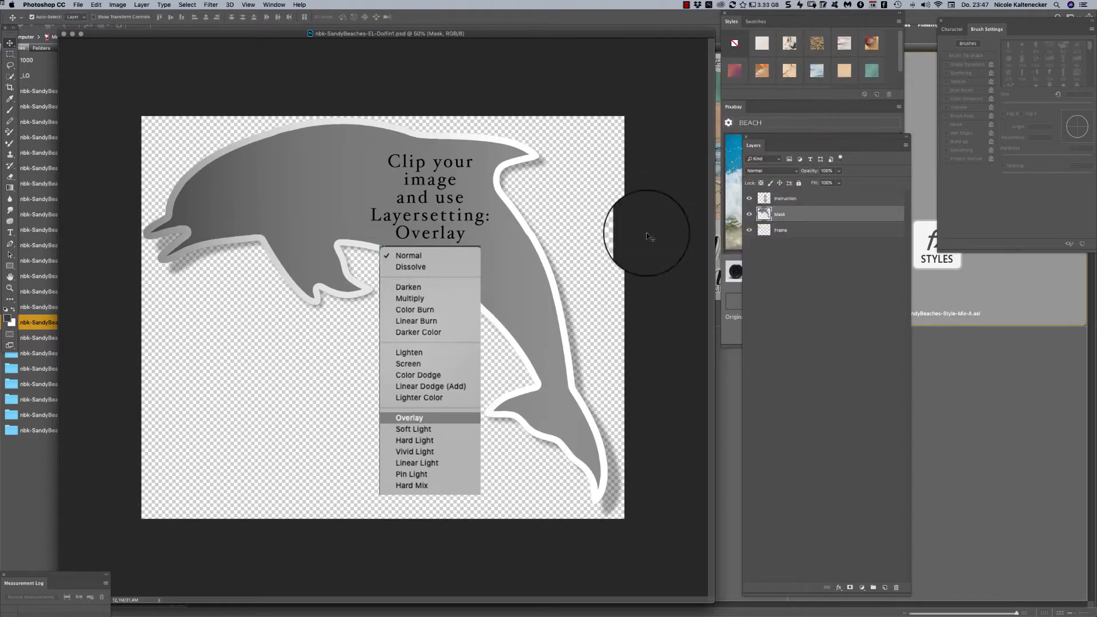
# - Shift the Instruction layer around in the dolphin file and hide it
pyautogui.click(451, 313)
pyautogui.moveTo(448, 315); pyautogui.dragTo(427, 269)
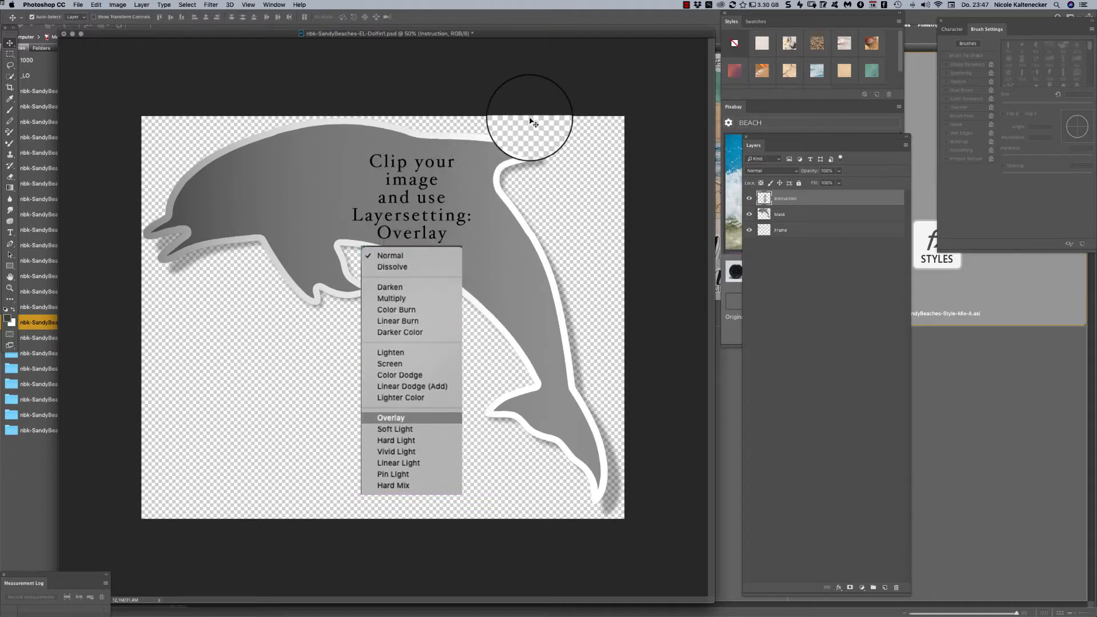
pyautogui.moveTo(425, 320); pyautogui.dragTo(471, 310)
pyautogui.click(749, 198)
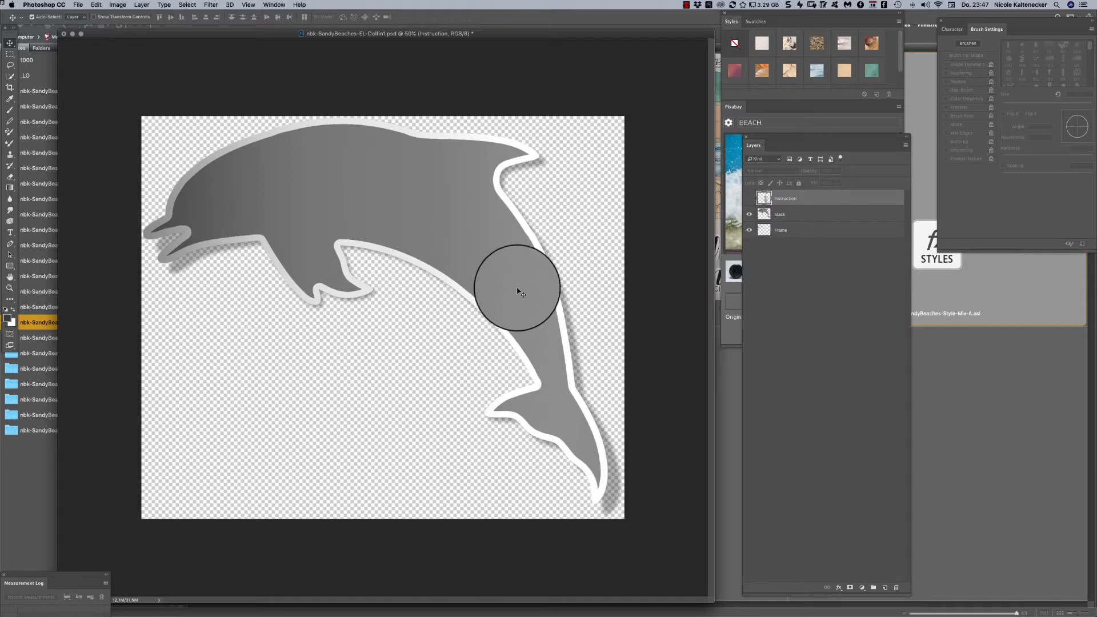
pyautogui.moveTo(587, 34); pyautogui.dragTo(596, 34)
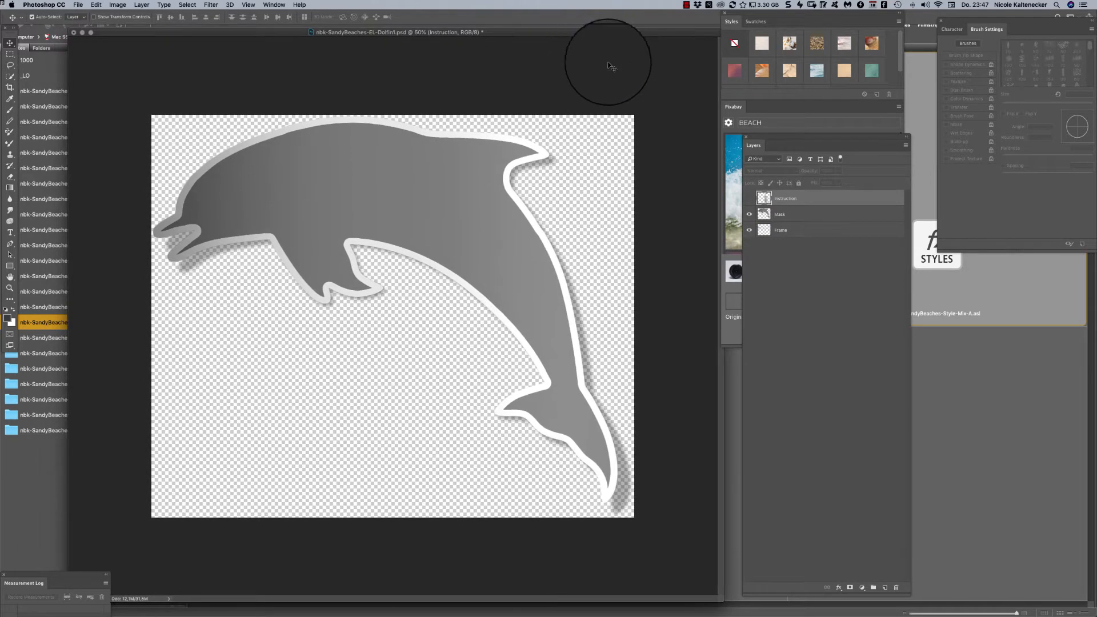
# - Try the ocean water, cracked earth and sandy beach styles on the dolphin's Mask layer, and clear the applied style
pyautogui.click(796, 216)
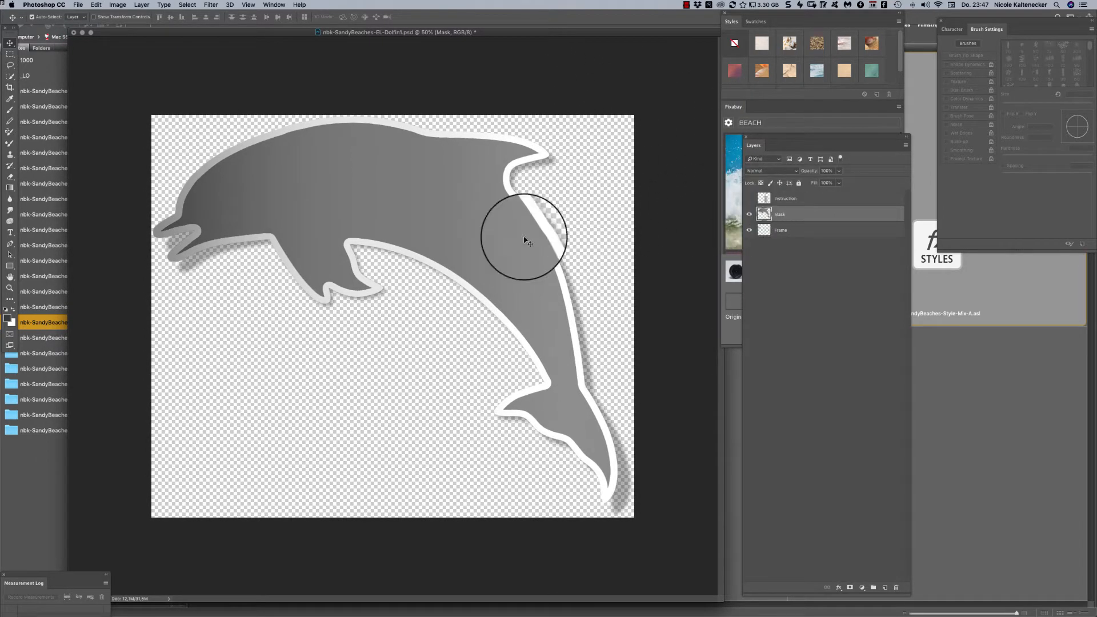
pyautogui.click(822, 72)
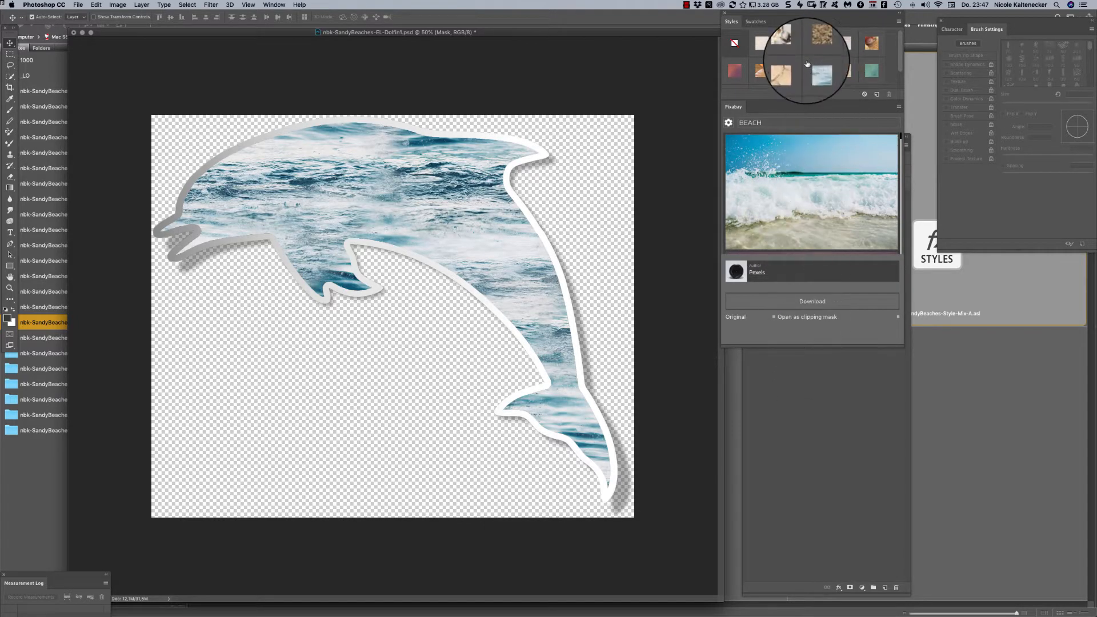
pyautogui.click(789, 73)
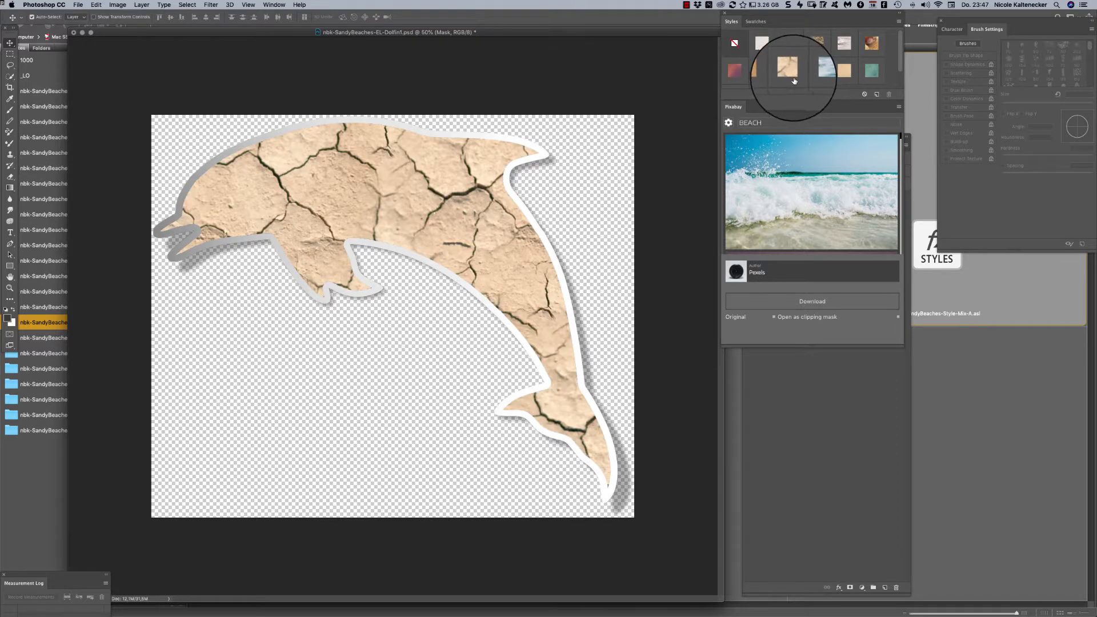
pyautogui.click(850, 49)
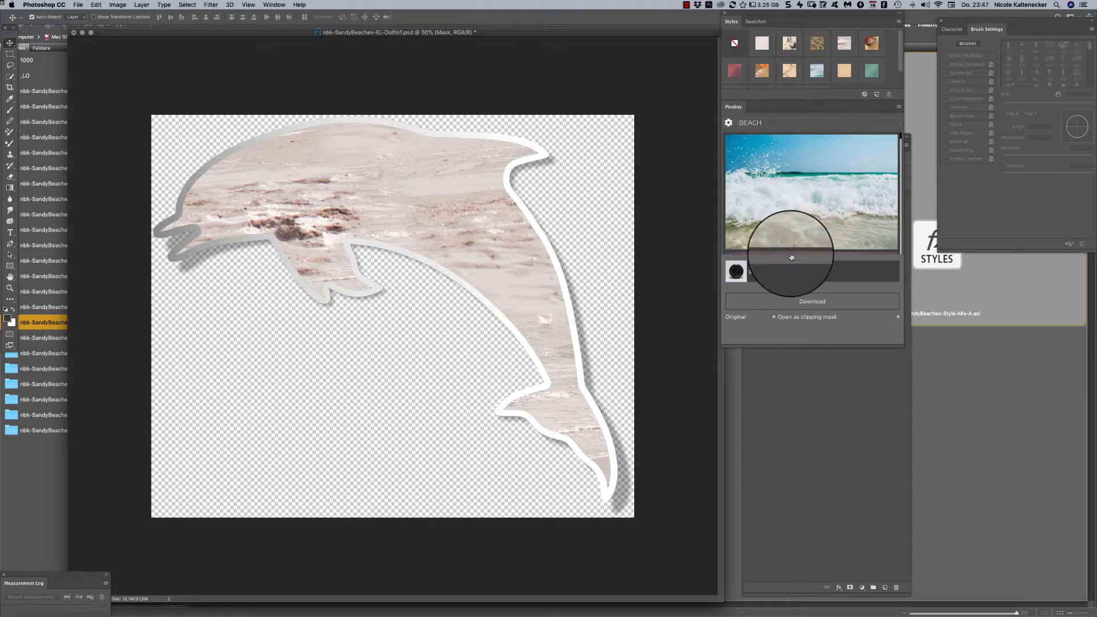
pyautogui.click(742, 38)
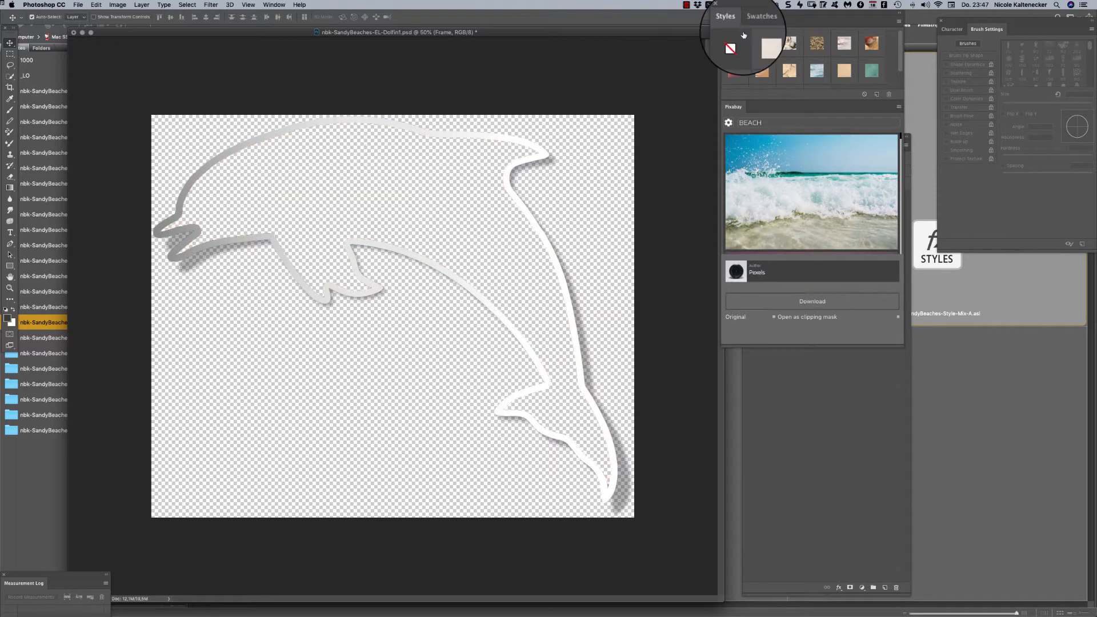
pyautogui.press('super+z')
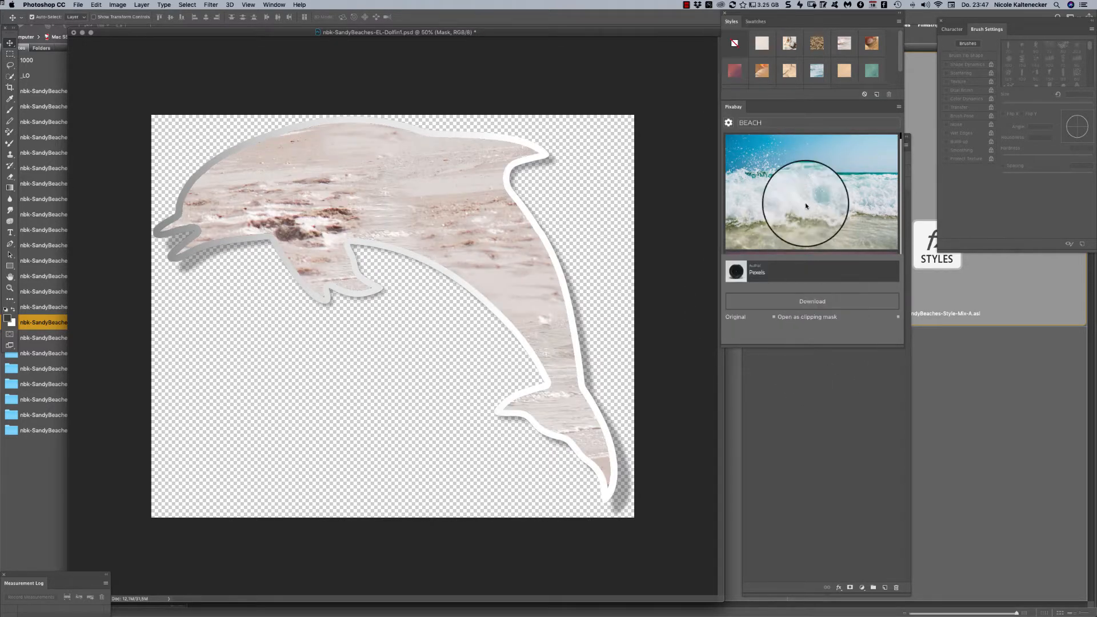
pyautogui.click(734, 44)
# - Open the paper nbk-SandyBeaches-PP-Letter1.jpg from the nbk-SandyBeaches-PP-Letter folder in Adobe Bridge
pyautogui.click(49, 493)
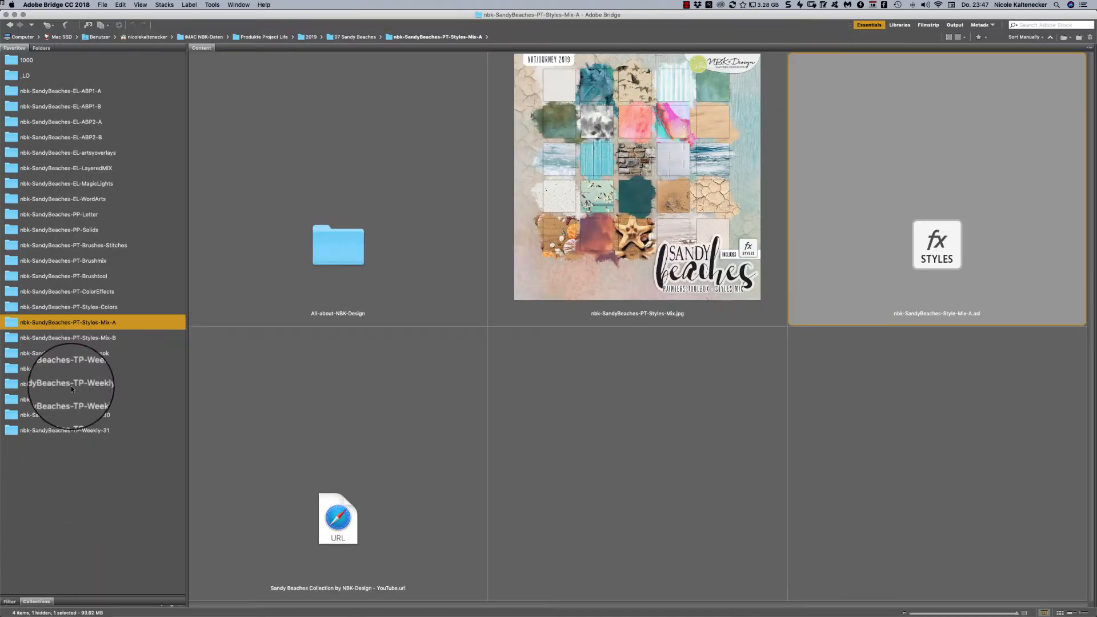
pyautogui.click(96, 215)
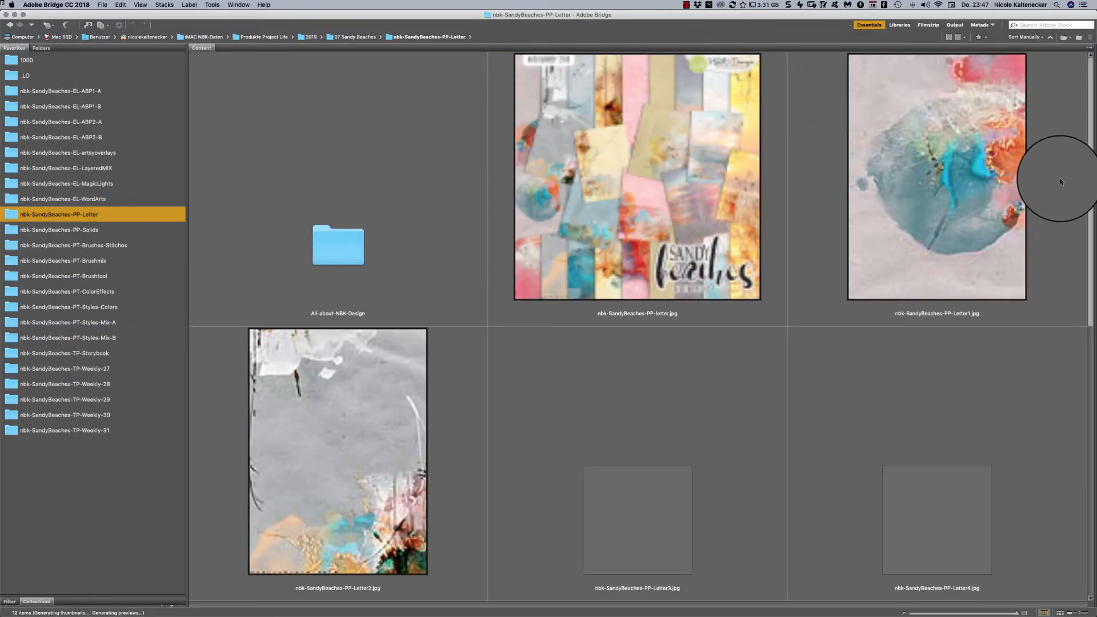
pyautogui.doubleClick(951, 180)
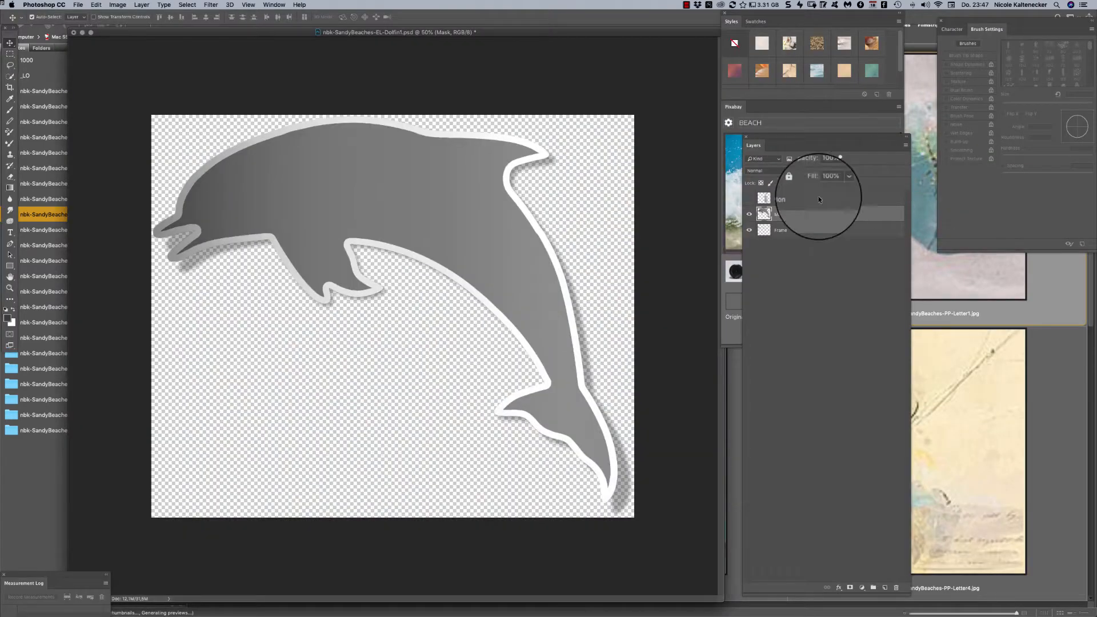
pyautogui.moveTo(334, 270); pyautogui.dragTo(372, 309)
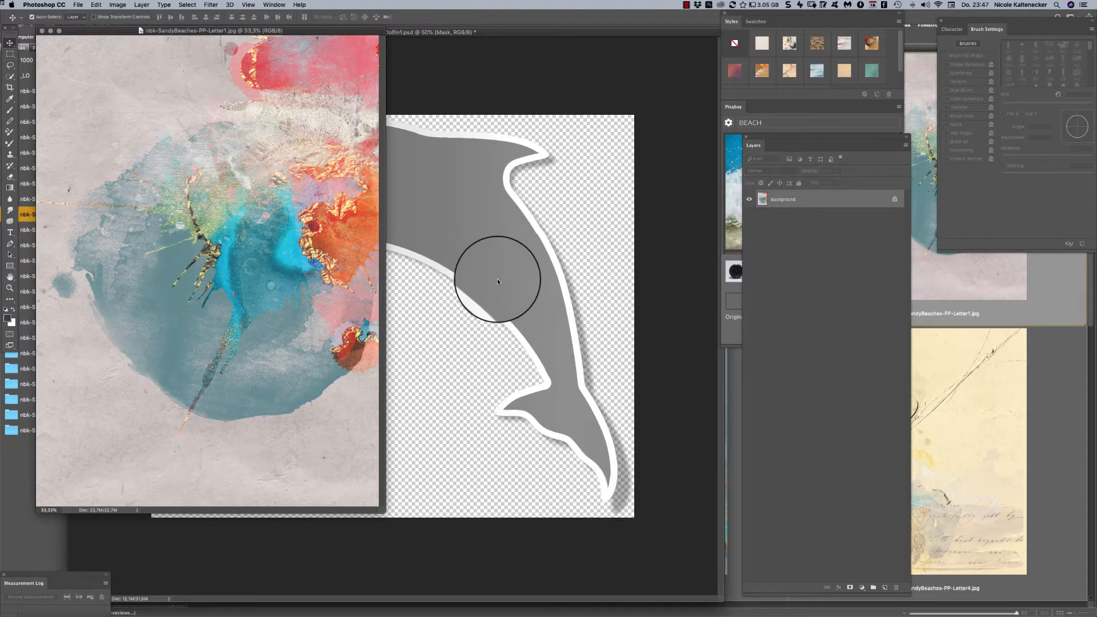
# - Place the Letter1 paper in the dolphin file, clip it to the Mask layer, and compare it on and off with Overlay blending
pyautogui.moveTo(497, 279); pyautogui.dragTo(526, 277)
pyautogui.press('alt+super+g')
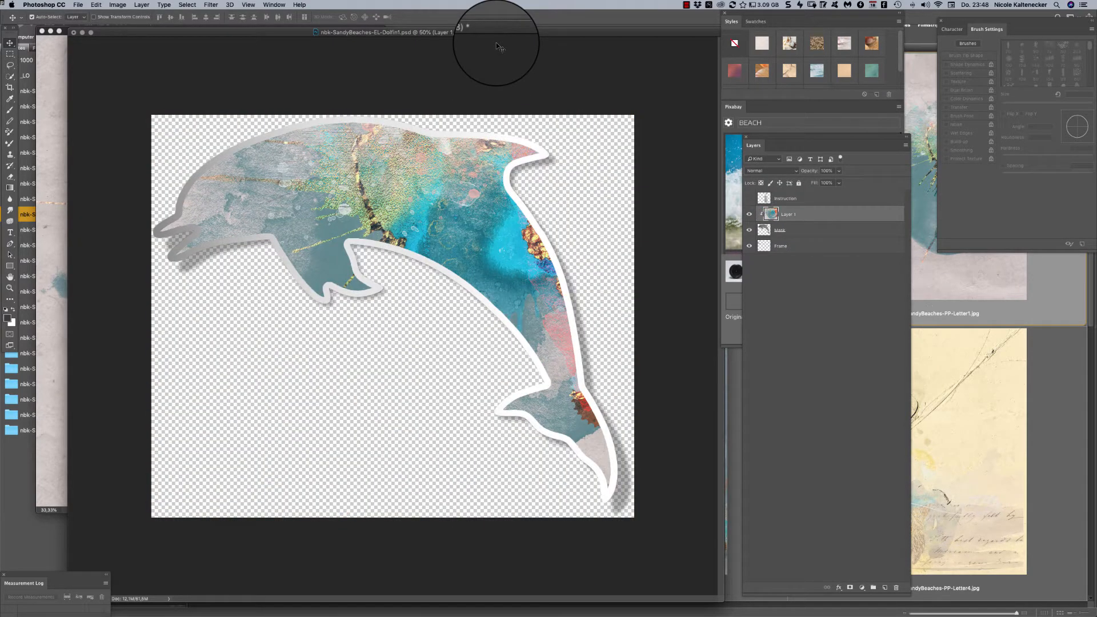
pyautogui.click(761, 170)
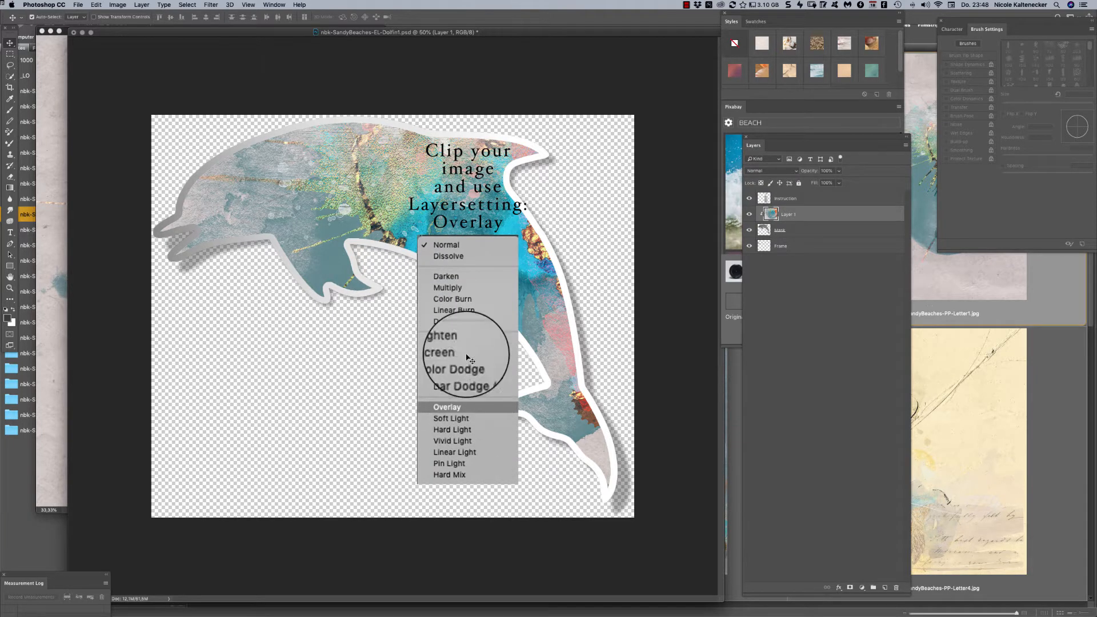
pyautogui.click(768, 171)
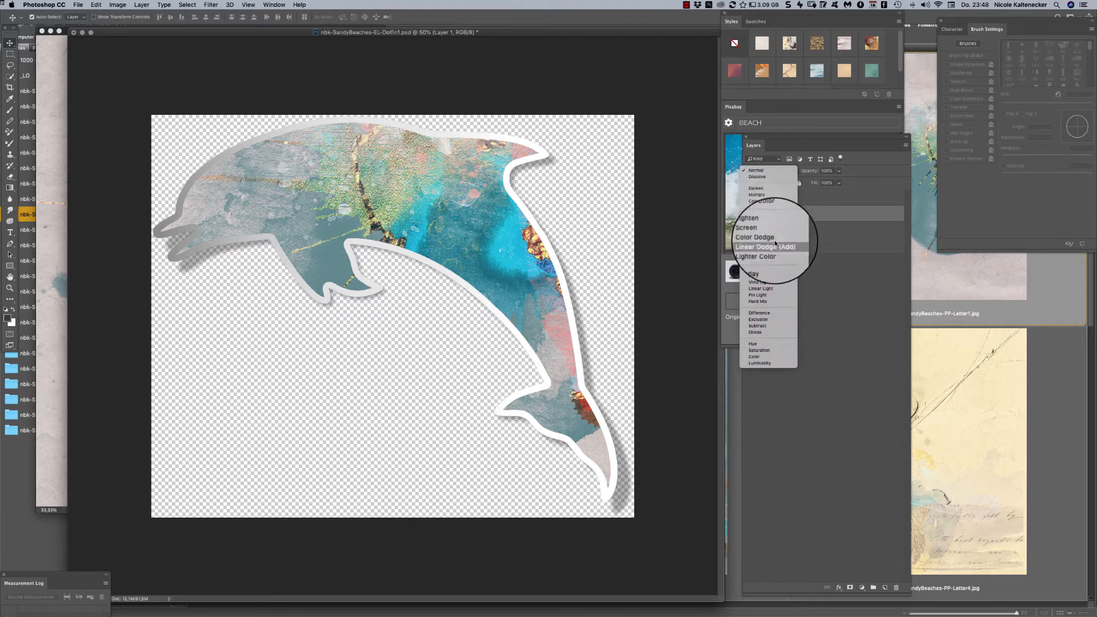
pyautogui.click(776, 264)
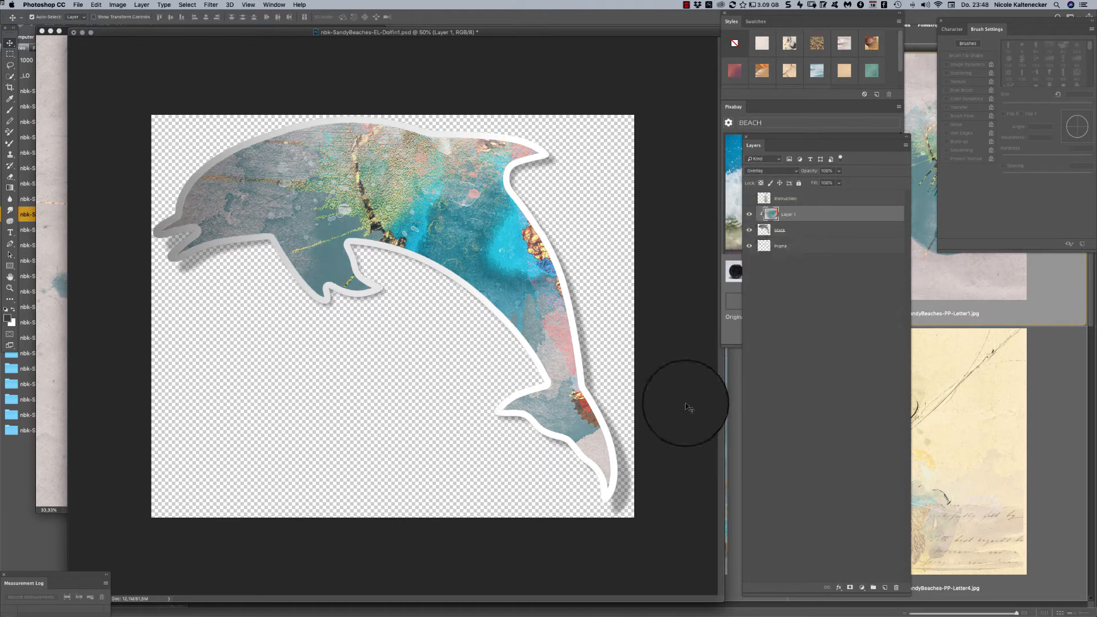
pyautogui.click(750, 215)
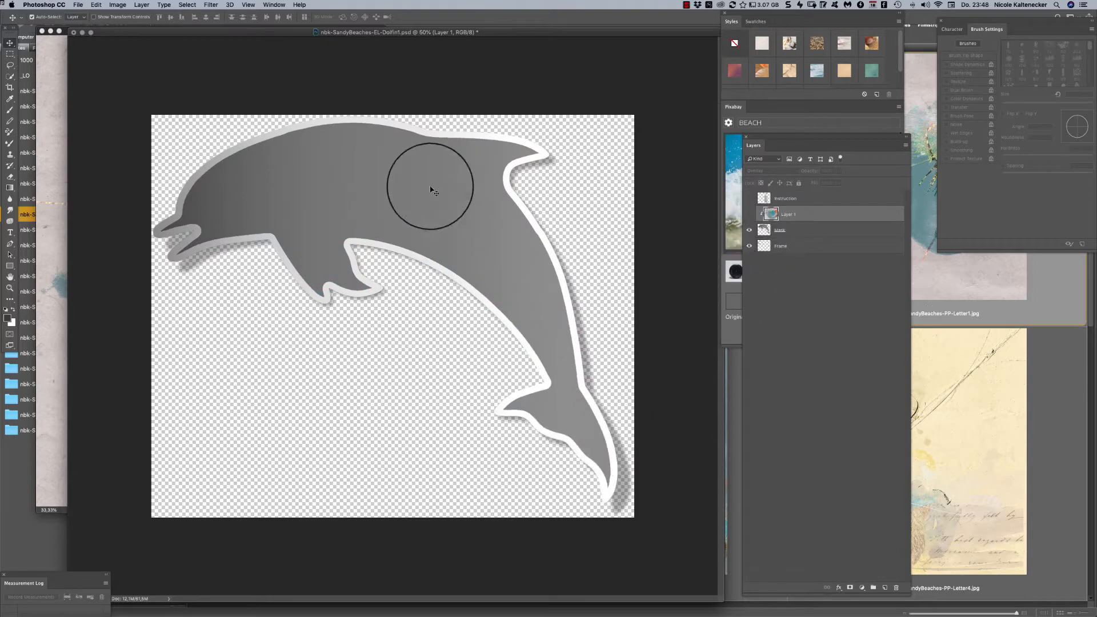
pyautogui.click(749, 214)
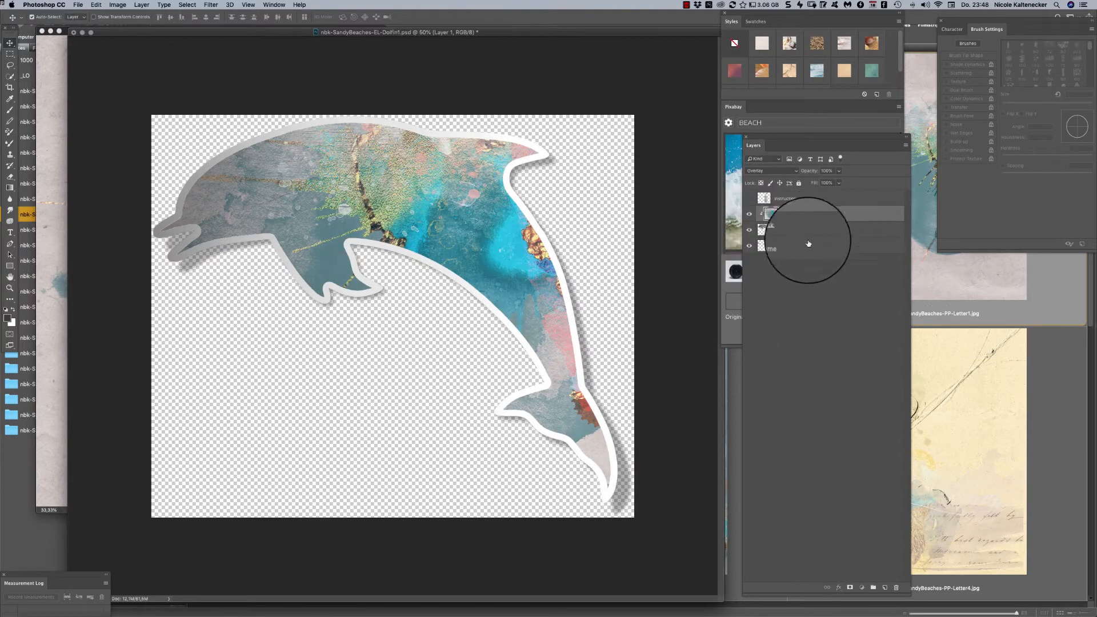
# - Copy the dolphin's paper, Mask and Frame layers together onto the nbk-SandyBeaches-PP-Solid1.jpg page
pyautogui.press('super+minus')
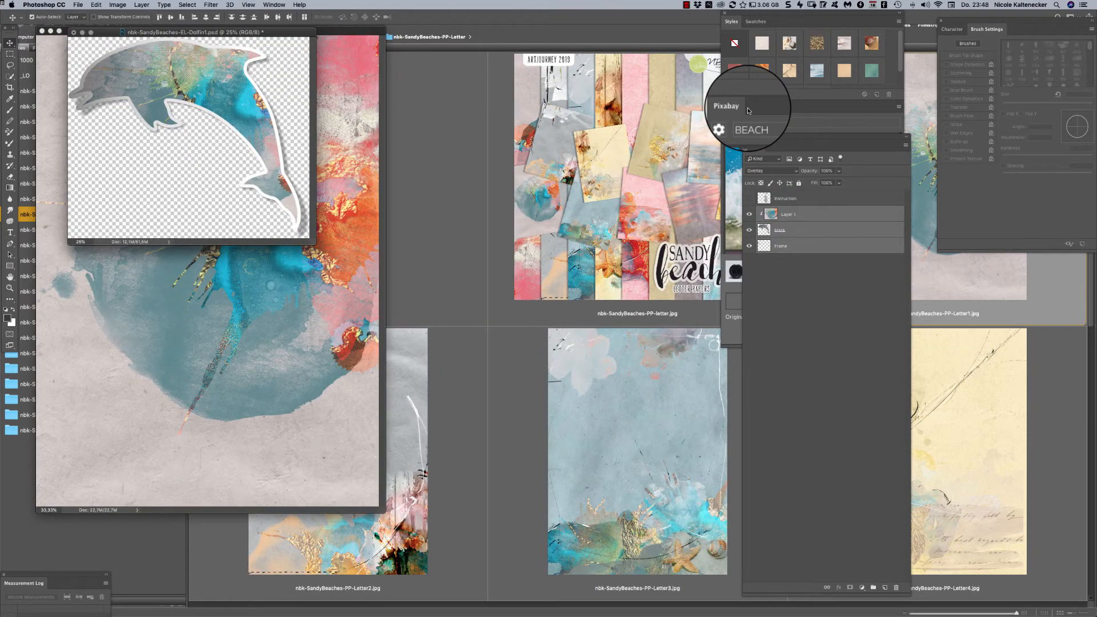
pyautogui.click(273, 5)
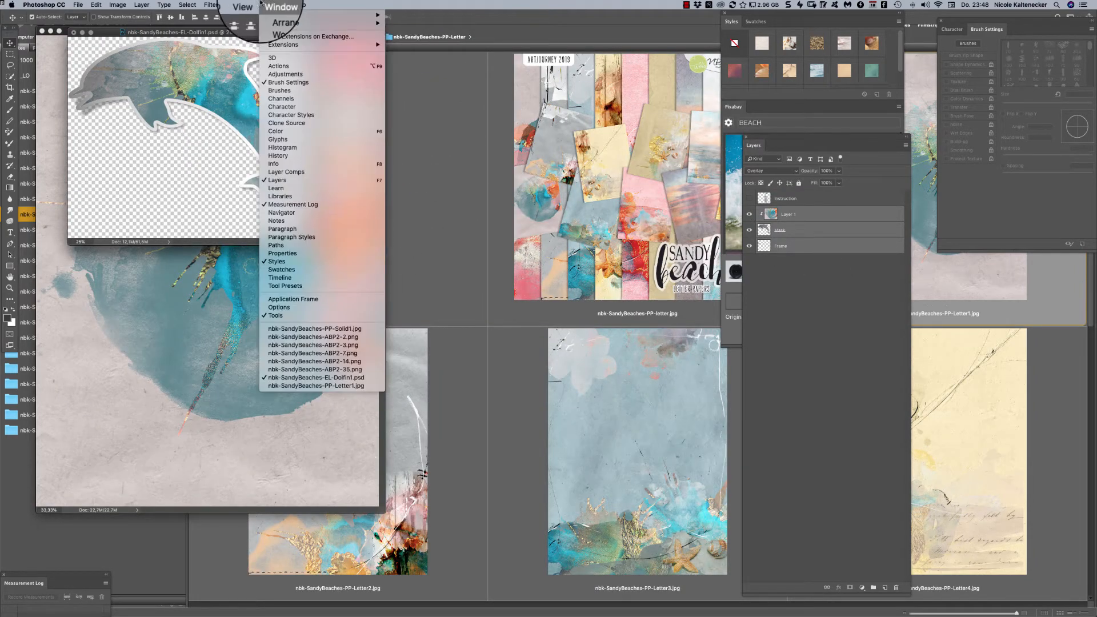
pyautogui.click(360, 329)
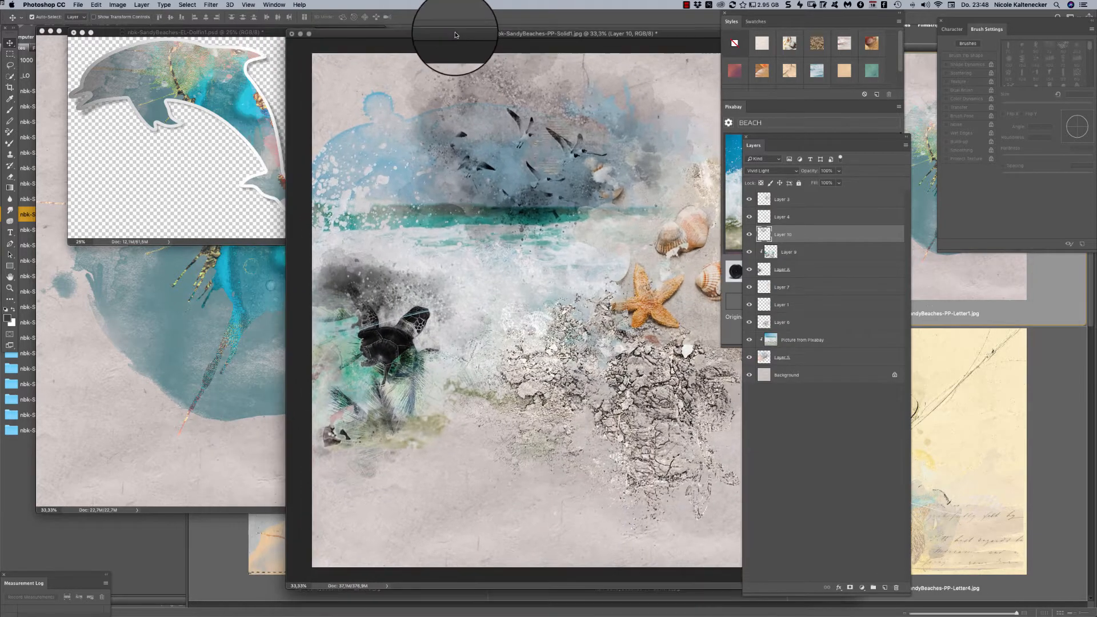
pyautogui.moveTo(456, 35); pyautogui.dragTo(448, 38)
pyautogui.click(185, 160)
pyautogui.moveTo(246, 107); pyautogui.dragTo(568, 189)
# - Scale the dolphin layers to about 60%, rotate them slightly clockwise and place them over the waterline below the birds
pyautogui.press('super+t')
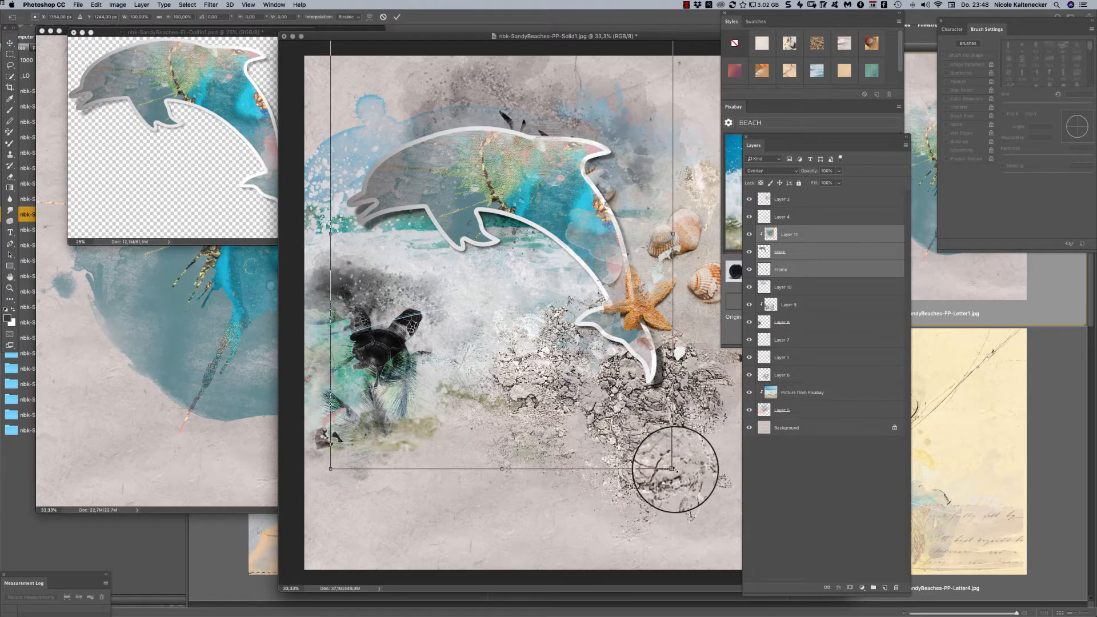
pyautogui.moveTo(673, 468); pyautogui.dragTo(507, 296)
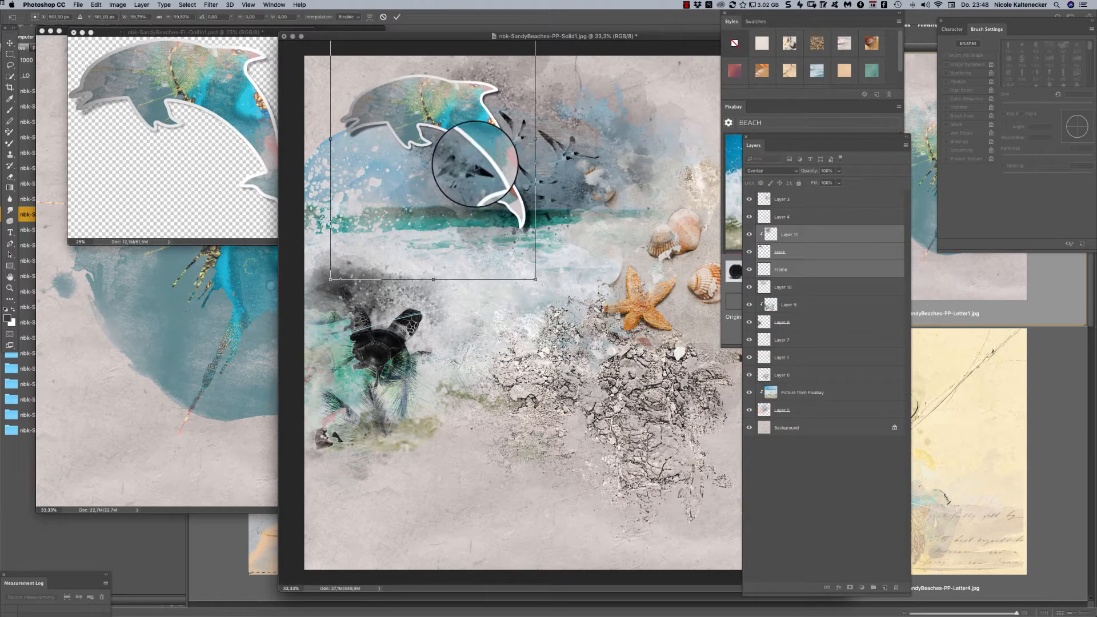
pyautogui.moveTo(478, 163); pyautogui.dragTo(525, 215)
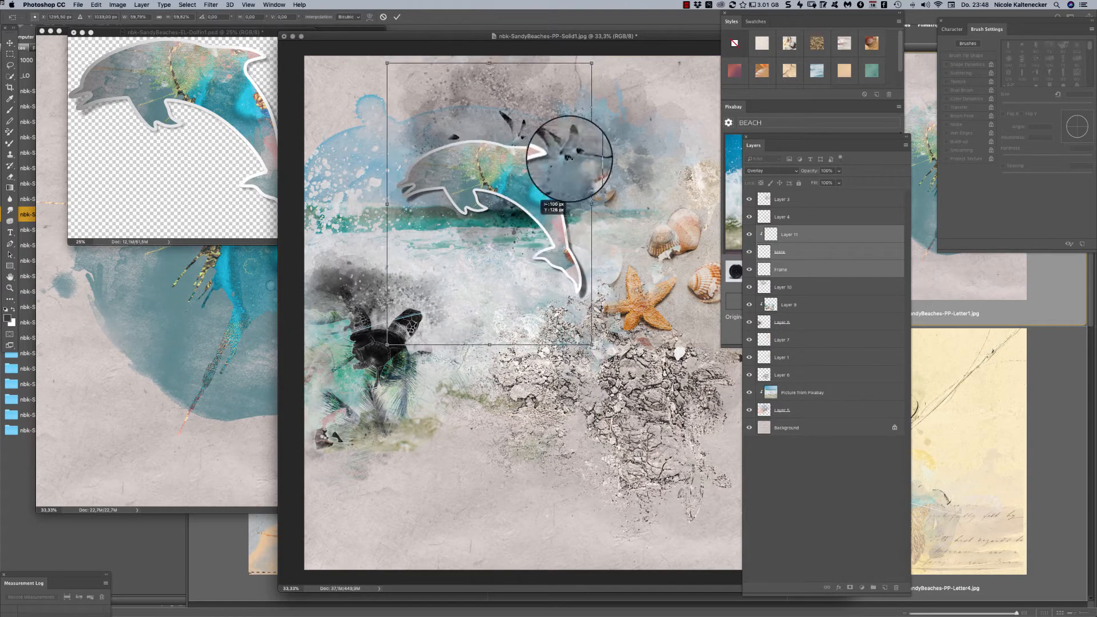
pyautogui.moveTo(640, 111); pyautogui.dragTo(623, 126)
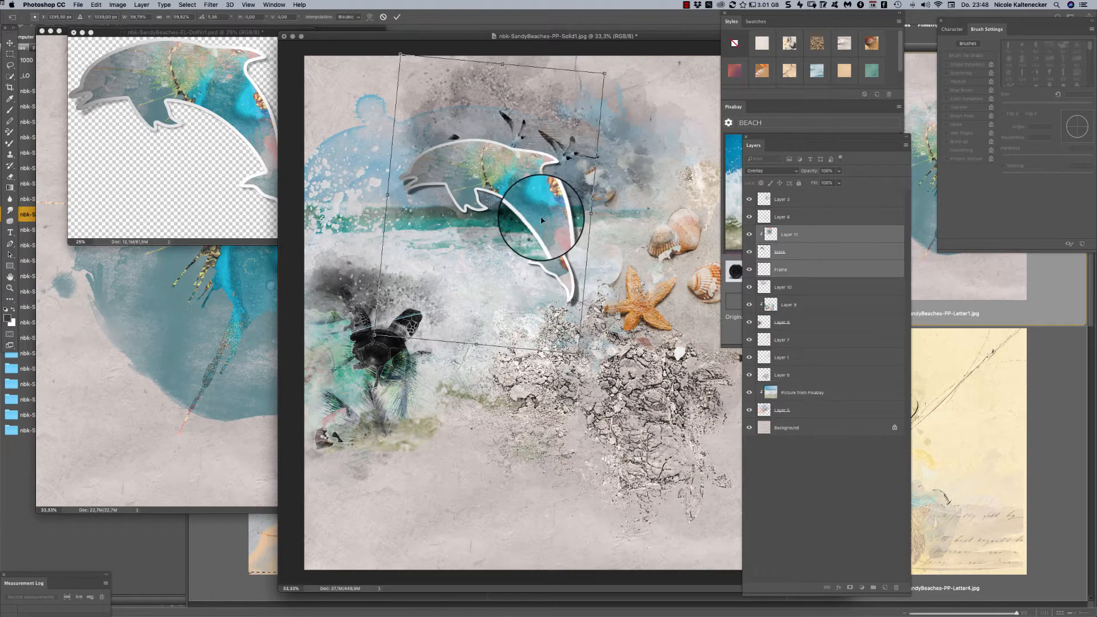
pyautogui.moveTo(540, 218); pyautogui.dragTo(548, 226)
pyautogui.press('Return')
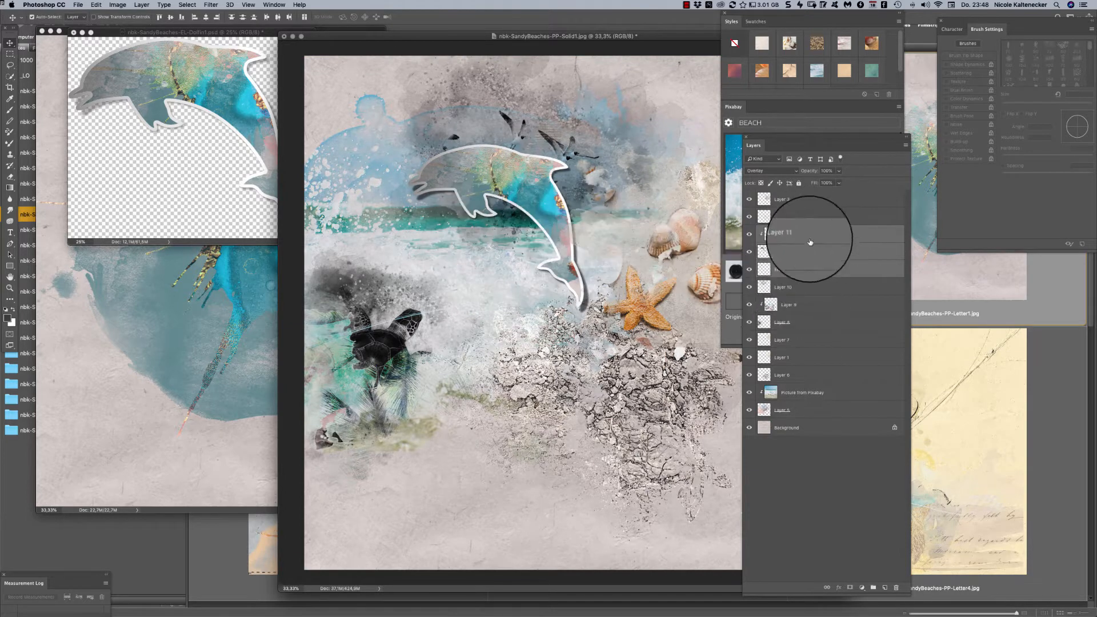
# - Close the nbk-SandyBeaches-EL-Dolfin1.psd file without saving its changes
pyautogui.click(273, 151)
pyautogui.press('super+w')
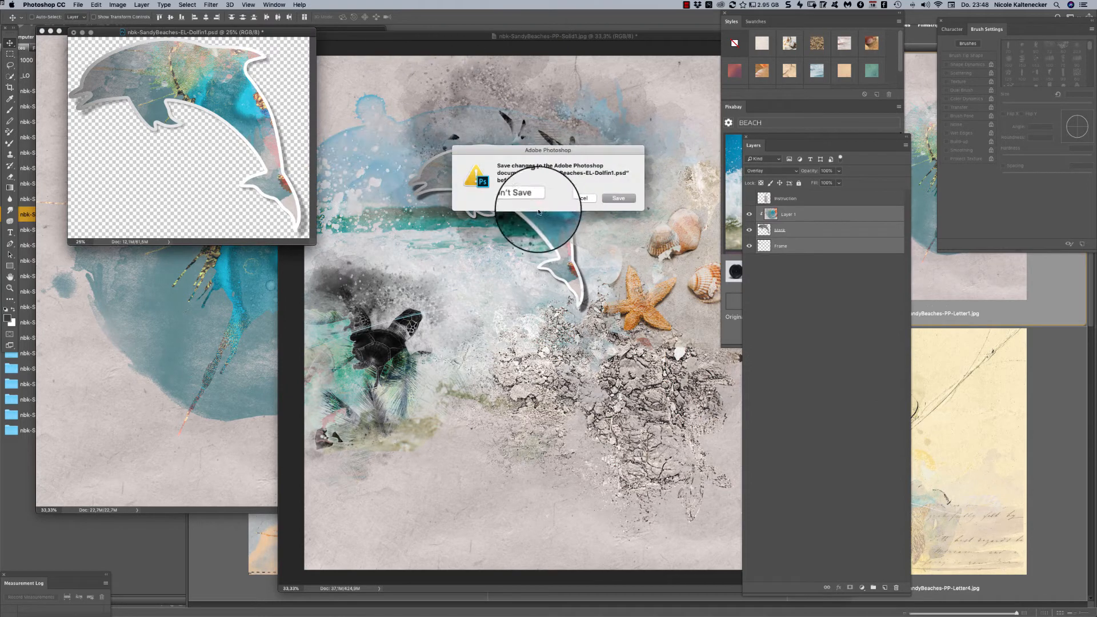
pyautogui.click(526, 200)
# - Try to link Layer 4, Layer 11 and Mask so the dolphin moves as one, and undo the move and link
pyautogui.moveTo(549, 217); pyautogui.dragTo(563, 239)
pyautogui.press('super+z')
pyautogui.click(521, 165)
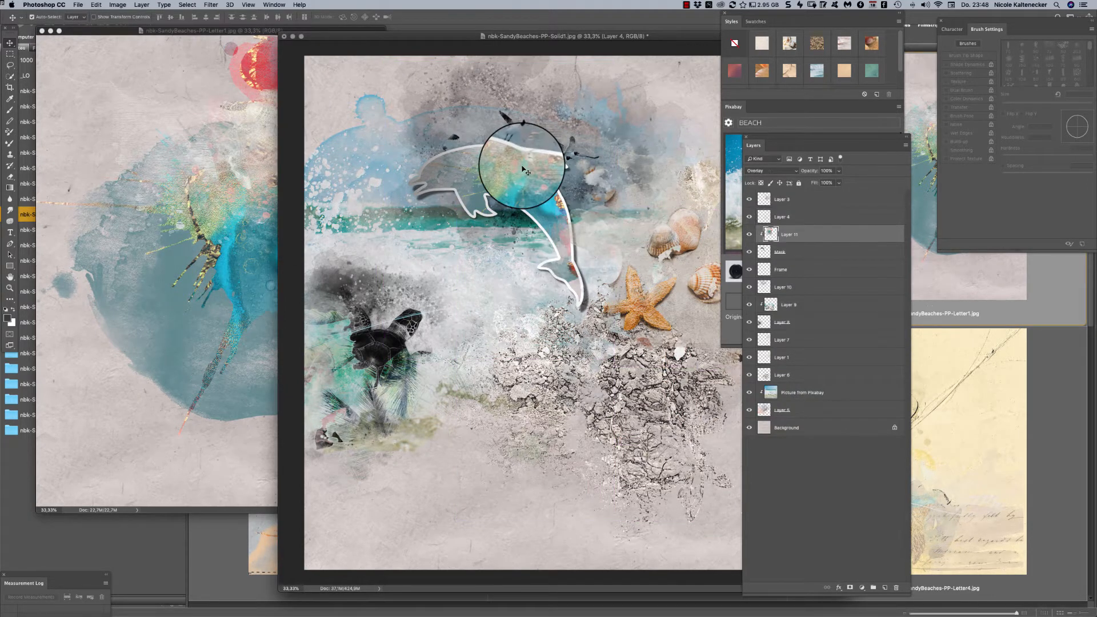
pyautogui.click(794, 218)
pyautogui.keyDown('super'); pyautogui.click(809, 236); pyautogui.keyUp('super')
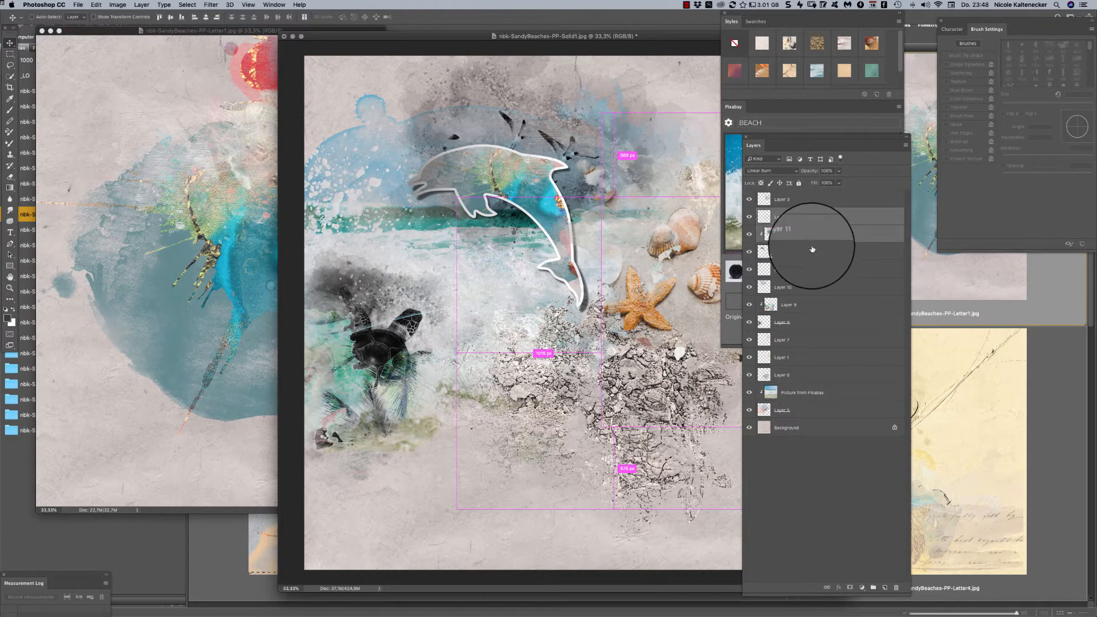
pyautogui.keyDown('super'); pyautogui.click(813, 254); pyautogui.keyUp('super')
pyautogui.click(827, 587)
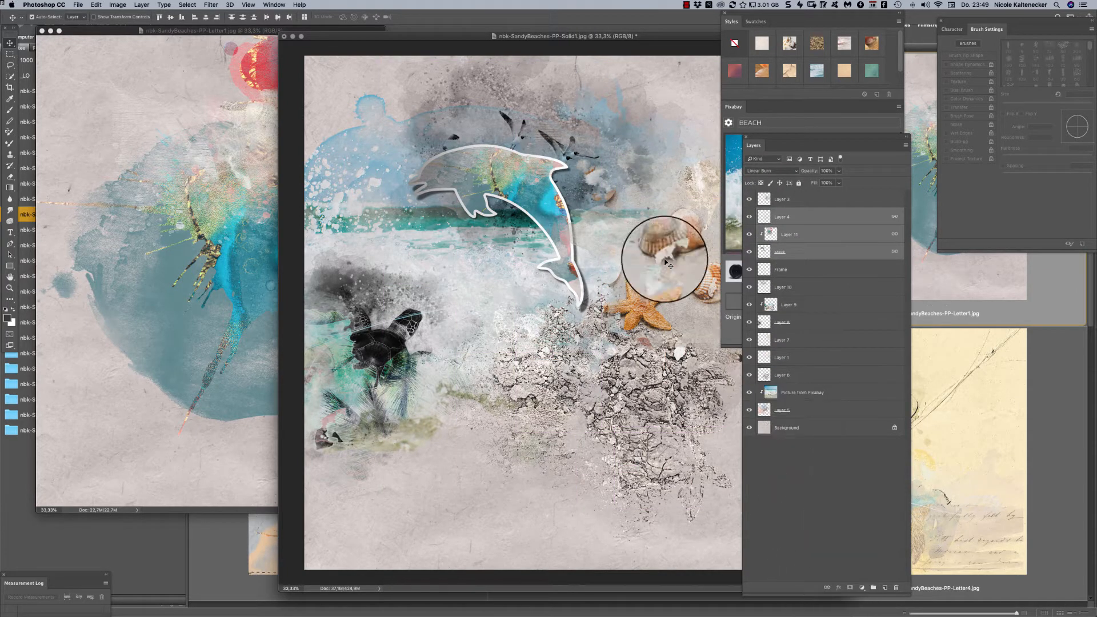
pyautogui.moveTo(534, 207)
pyautogui.mouseDown()
pyautogui.moveTo(529, 189)
pyautogui.moveTo(529, 207)
pyautogui.moveTo(539, 204)
pyautogui.mouseUp()
pyautogui.press('super+z')
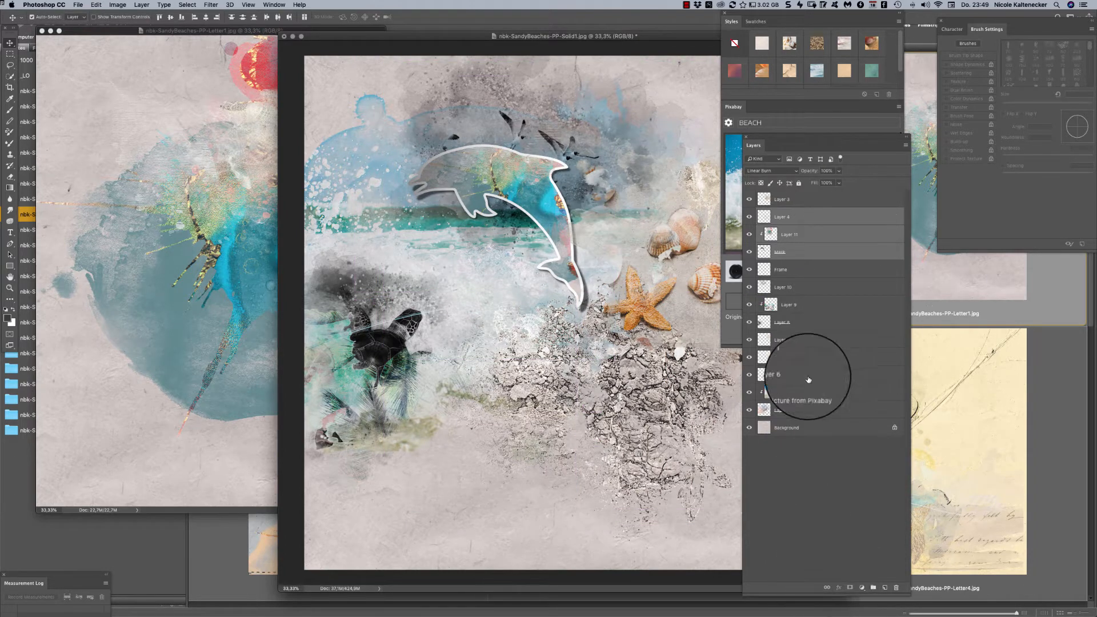
pyautogui.click(758, 441)
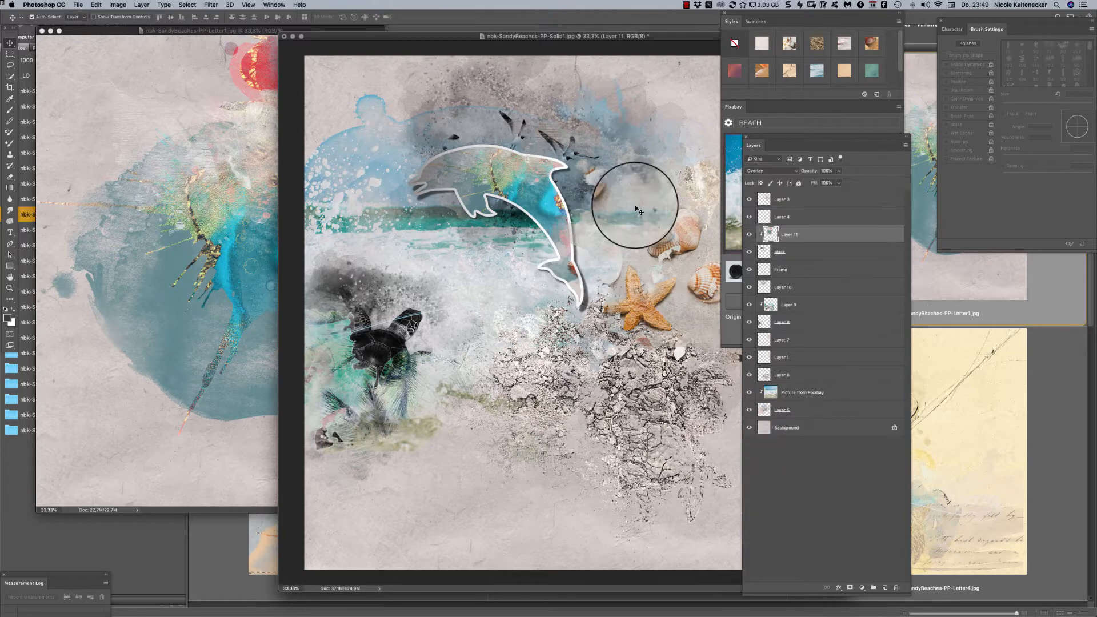
# - Link Layer 11, Mask and Frame, and shift the linked dolphin down towards the starfish
pyautogui.click(800, 239)
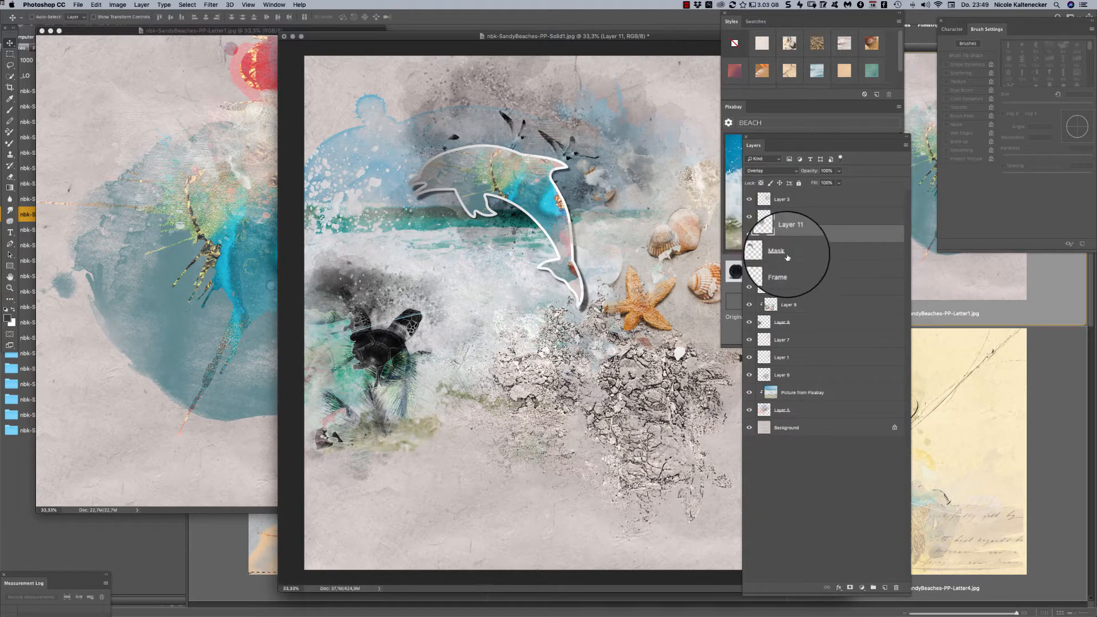
pyautogui.keyDown('super'); pyautogui.click(788, 254); pyautogui.keyUp('super')
pyautogui.keyDown('super'); pyautogui.click(780, 277); pyautogui.keyUp('super')
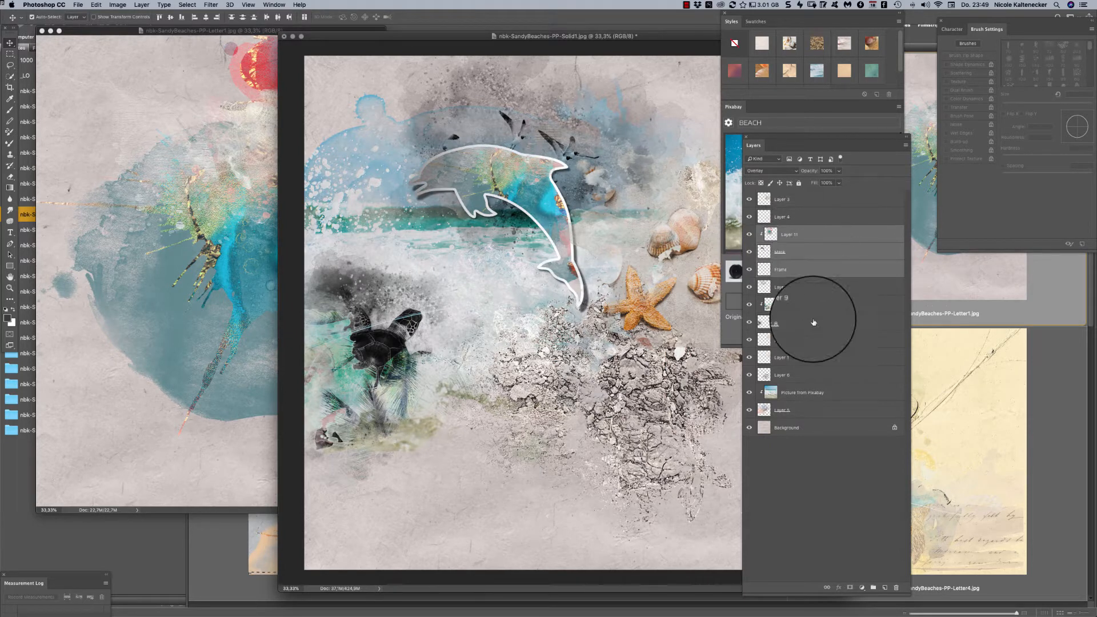
pyautogui.click(828, 592)
pyautogui.moveTo(540, 219); pyautogui.dragTo(579, 220)
# - Reorder Layer 10 above Layer 4 and move its birds and dark paint splatter to the page's upper-left area
pyautogui.moveTo(568, 151); pyautogui.dragTo(587, 125)
pyautogui.moveTo(818, 273); pyautogui.dragTo(827, 202)
pyautogui.moveTo(528, 185); pyautogui.dragTo(400, 138)
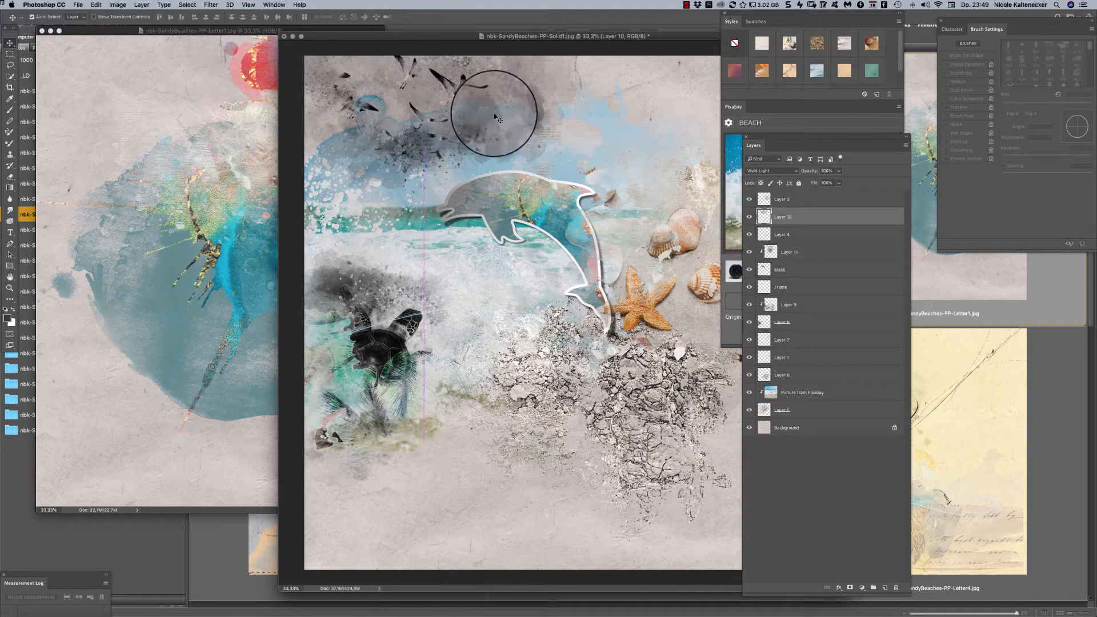
# - Try several pattern styles on the birds and paint splatter in Layer 10, keeping the soft teal look
pyautogui.click(791, 46)
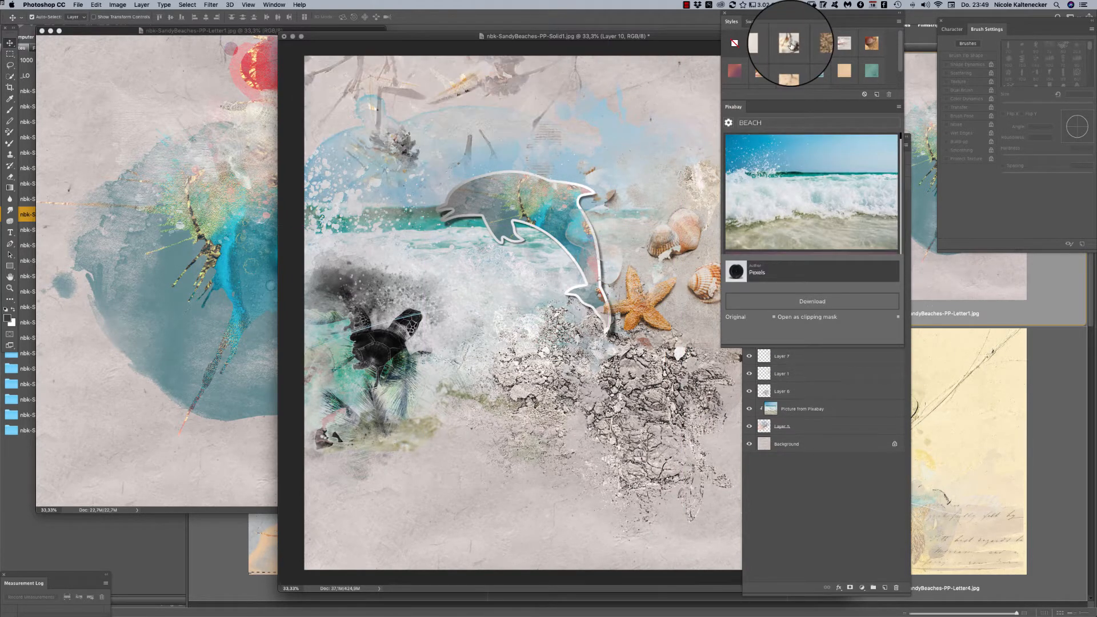
pyautogui.click(846, 45)
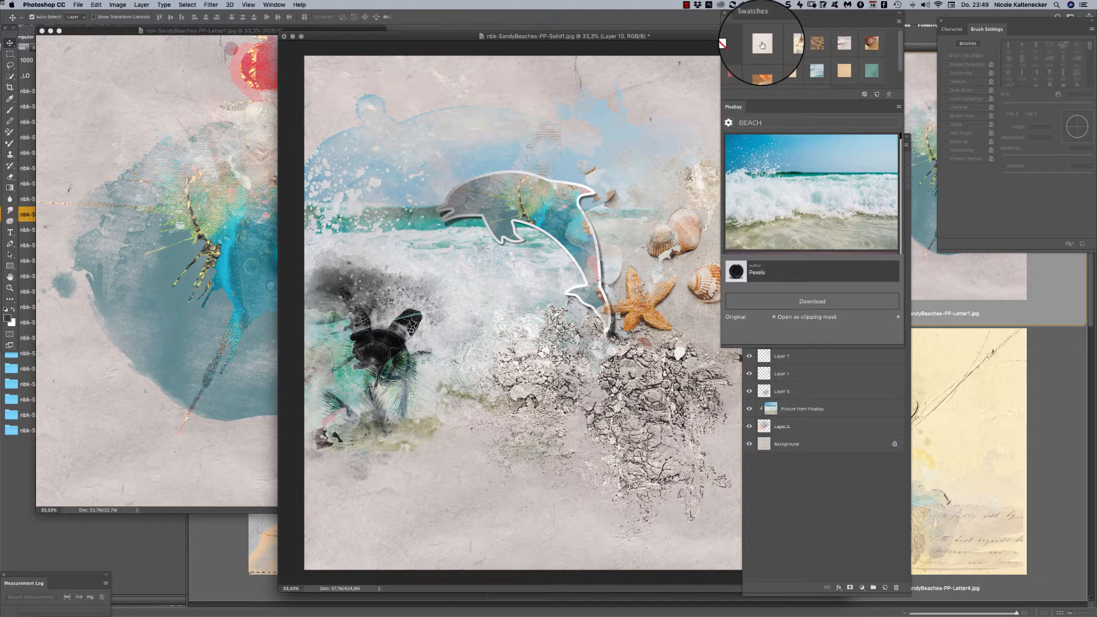
pyautogui.click(872, 71)
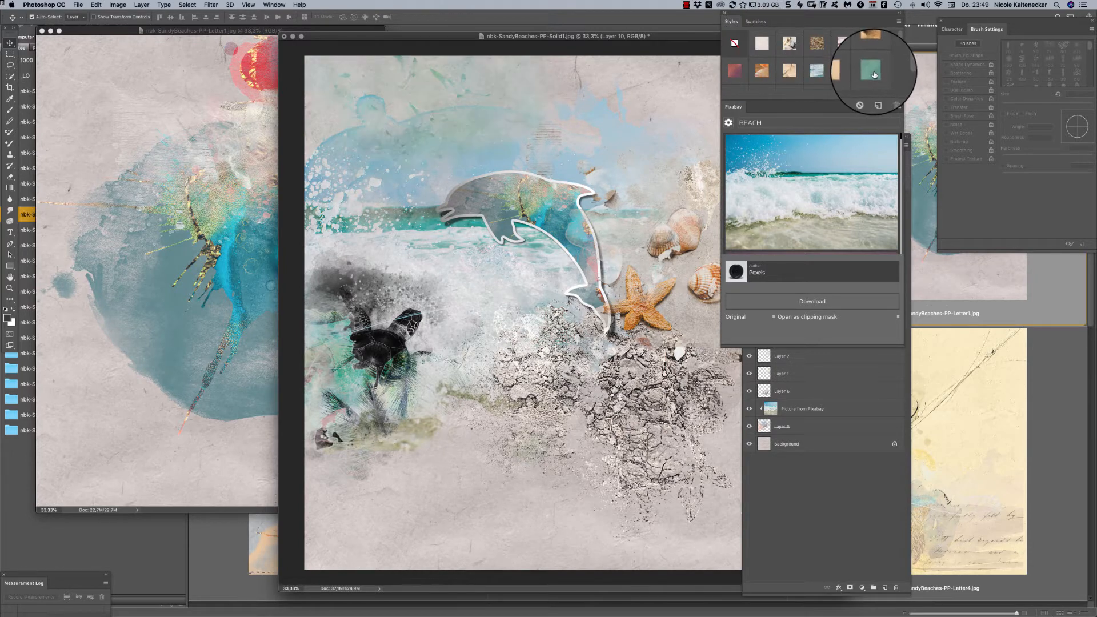
pyautogui.click(742, 75)
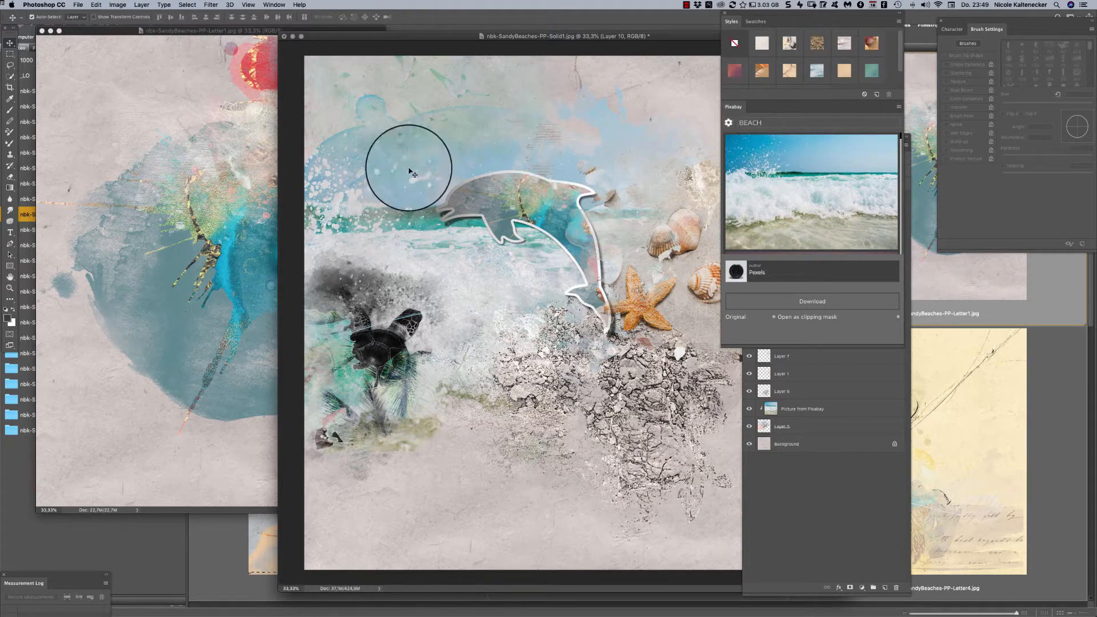
# - Close the Letter1 paper and select Layer 4 on the Solid1 page
pyautogui.click(251, 197)
pyautogui.press('super+w')
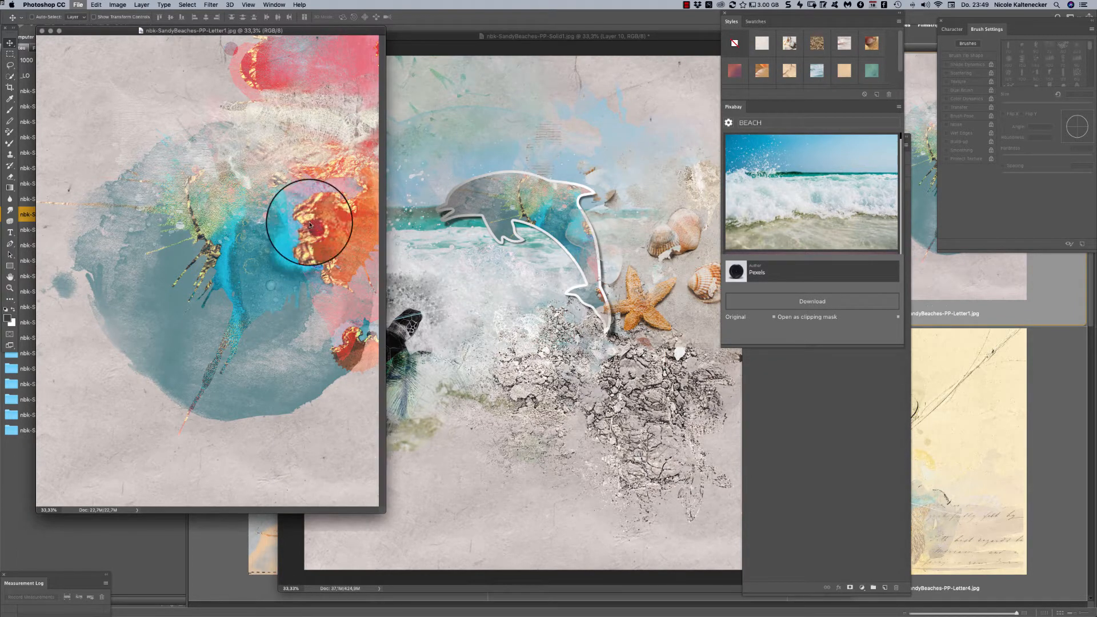
pyautogui.click(652, 383)
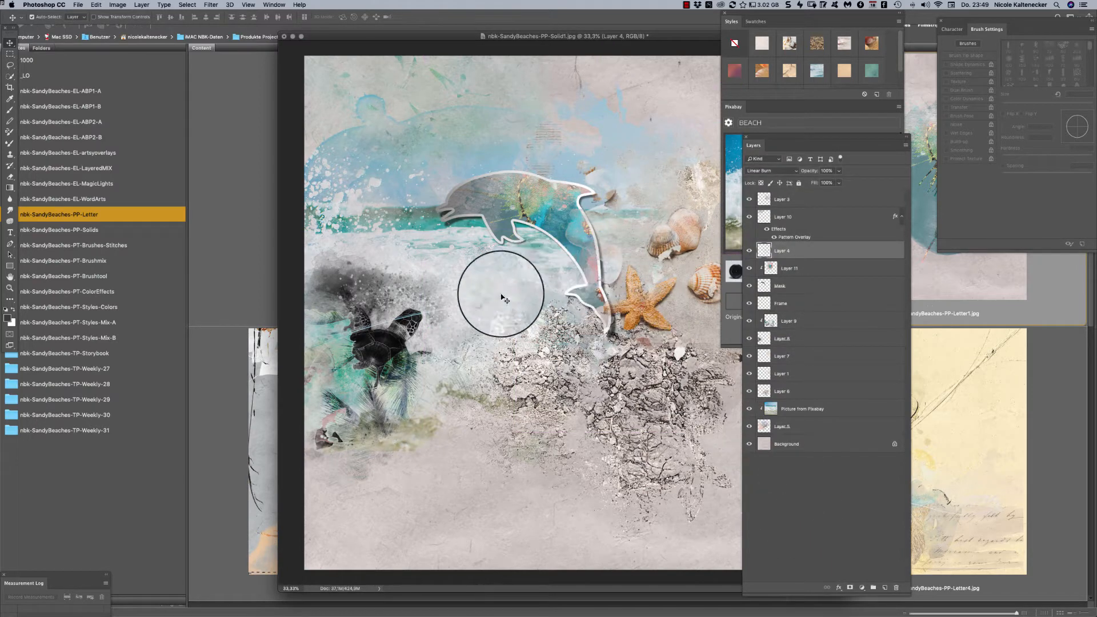
# - Browse the nbk-SandyBeaches-EL-ABP1-A folder in Adobe Bridge and open nbk-SandyBeaches-EL-ABP1_5.png in Photoshop
pyautogui.click(114, 108)
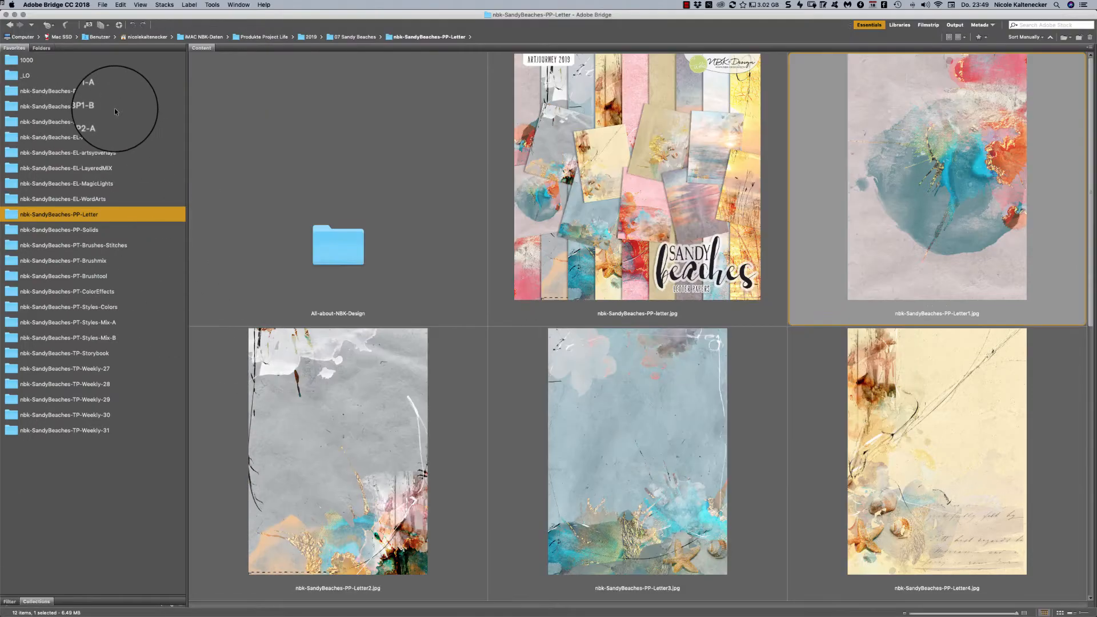
pyautogui.click(115, 107)
pyautogui.click(119, 90)
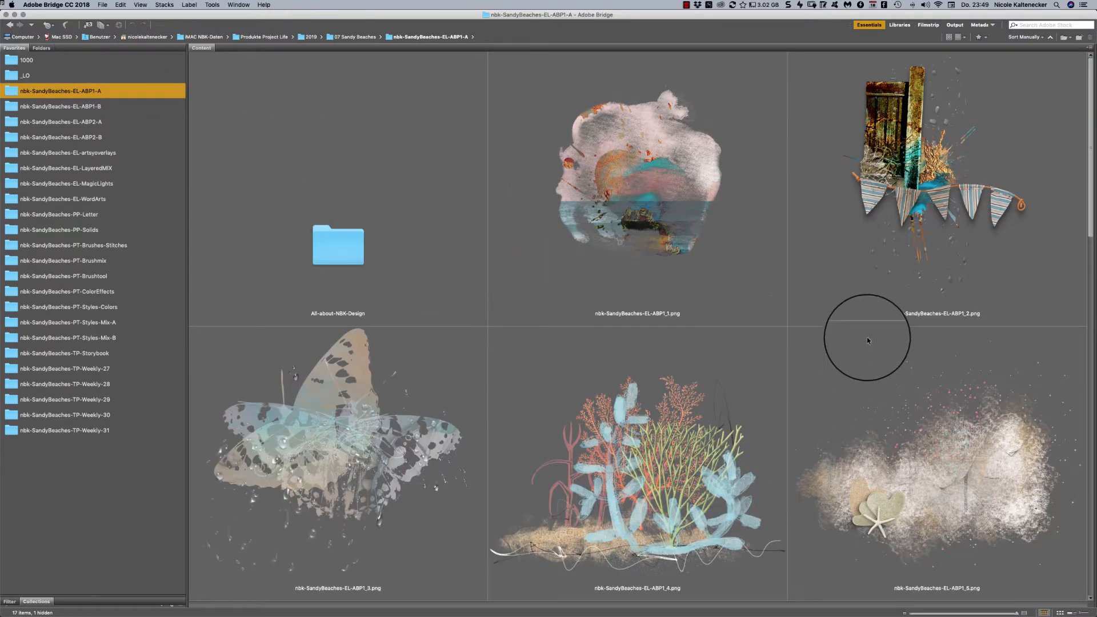
pyautogui.scroll(-10, 1073, 208)
pyautogui.scroll(5, 1002, 343)
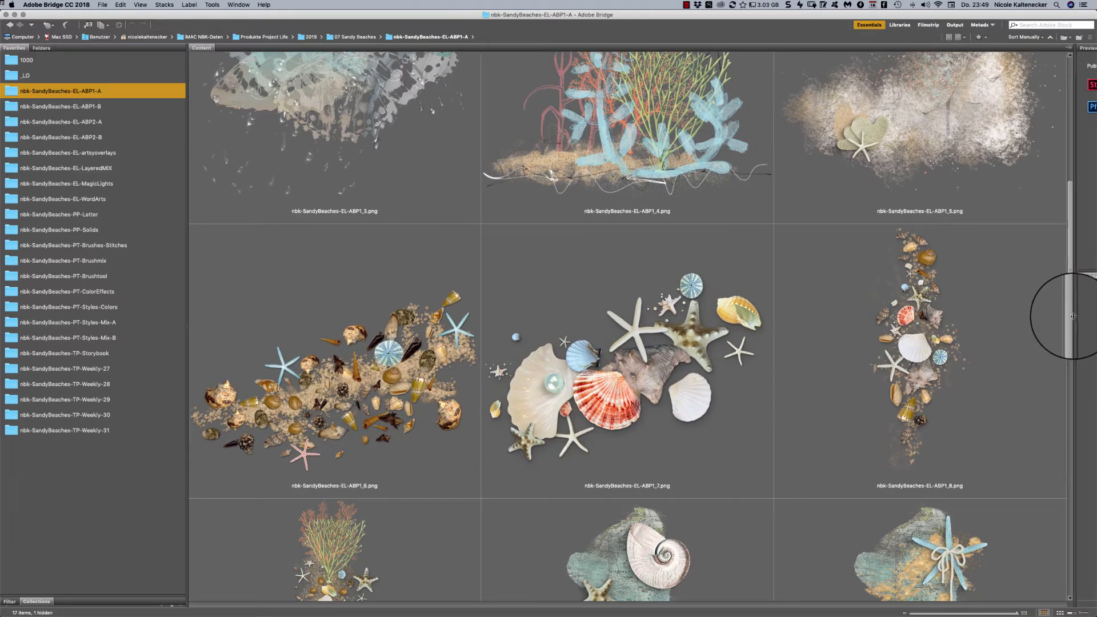
pyautogui.click(852, 93)
pyautogui.press('super+Tab')
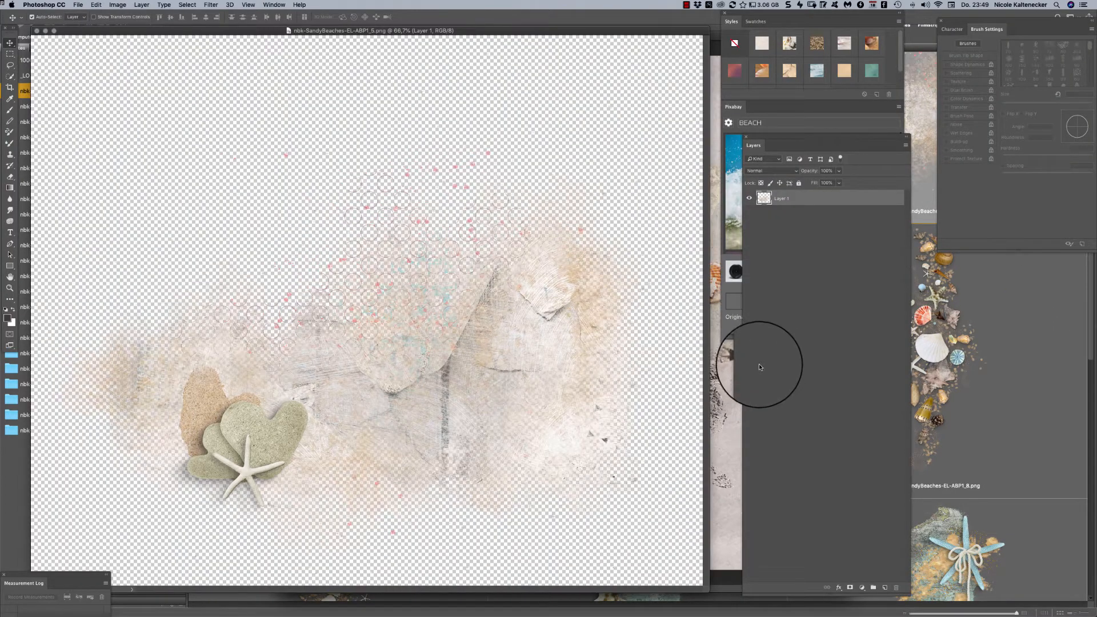
# - Copy the sand dollar and starfish element onto the Solid1 page over the cracked texture, and close its source file
pyautogui.moveTo(554, 328); pyautogui.dragTo(664, 304)
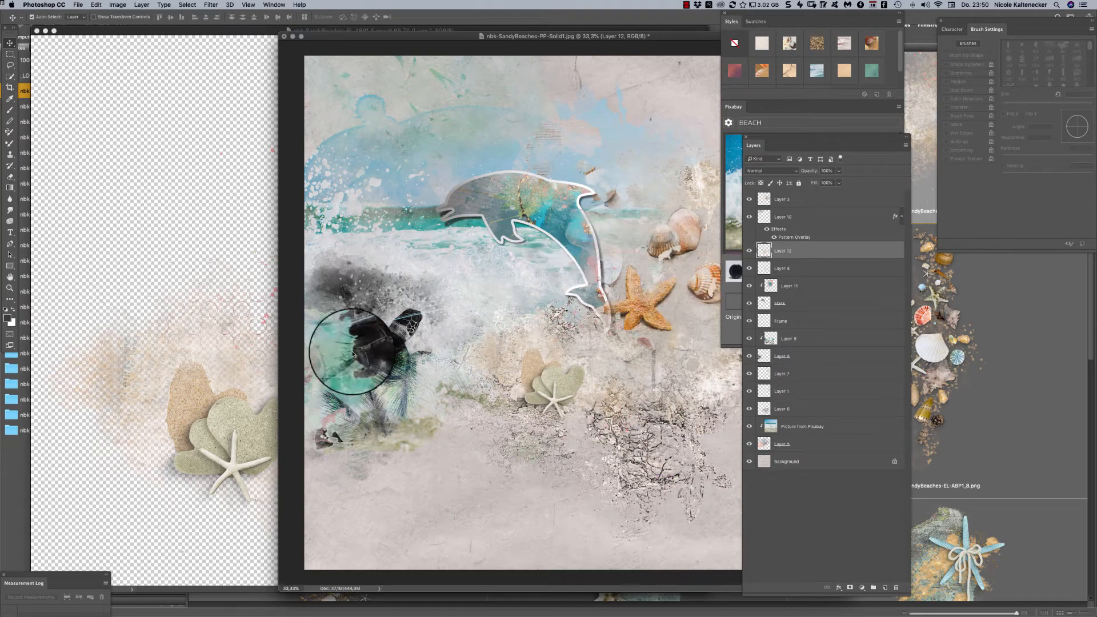
pyautogui.click(126, 353)
pyautogui.press('super+w')
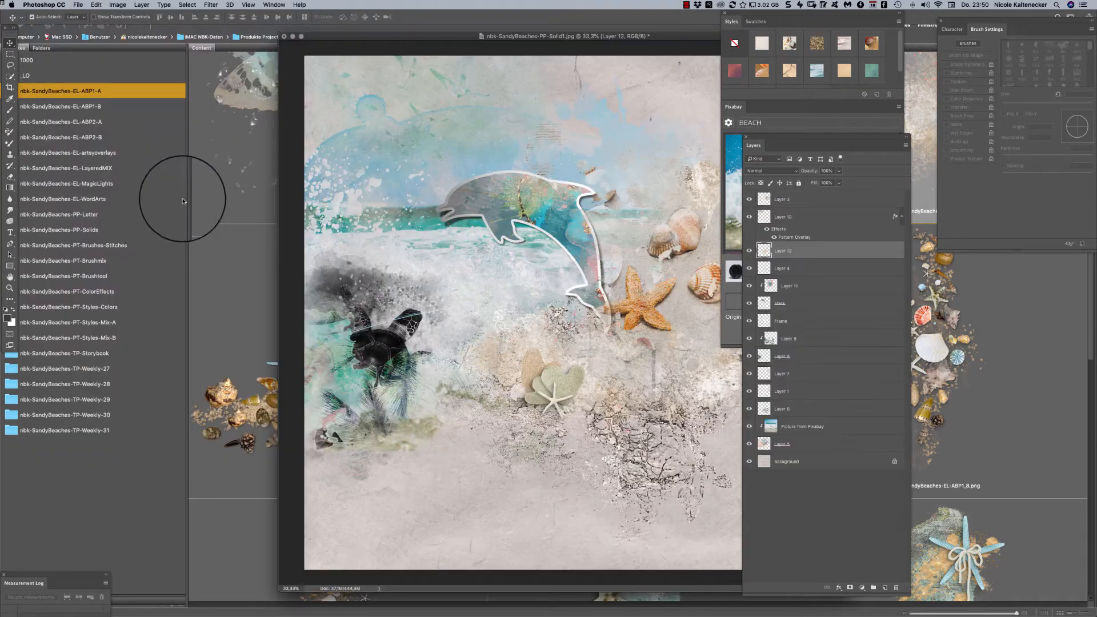
# - Switch to Adobe Bridge, browse the nbk-SandyBeaches-EL-ABP1-A and ABP1-B folders, and open nbk-SandyBeaches-EL-ABP1_25.png in Photoshop
pyautogui.click(272, 263)
pyautogui.press('pagedown')
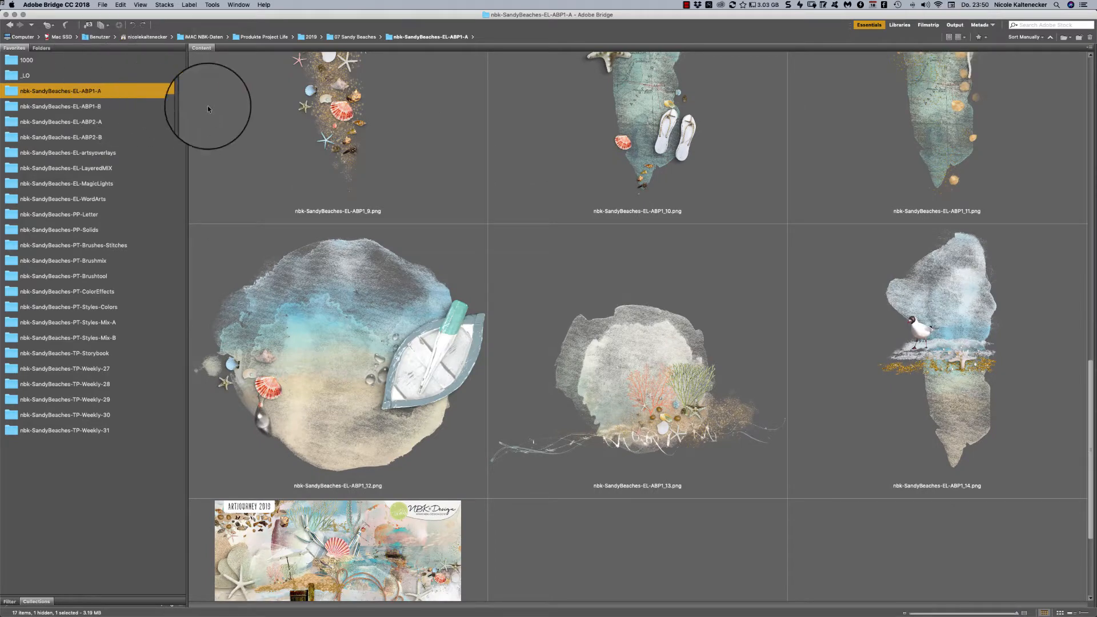
pyautogui.press('Down')
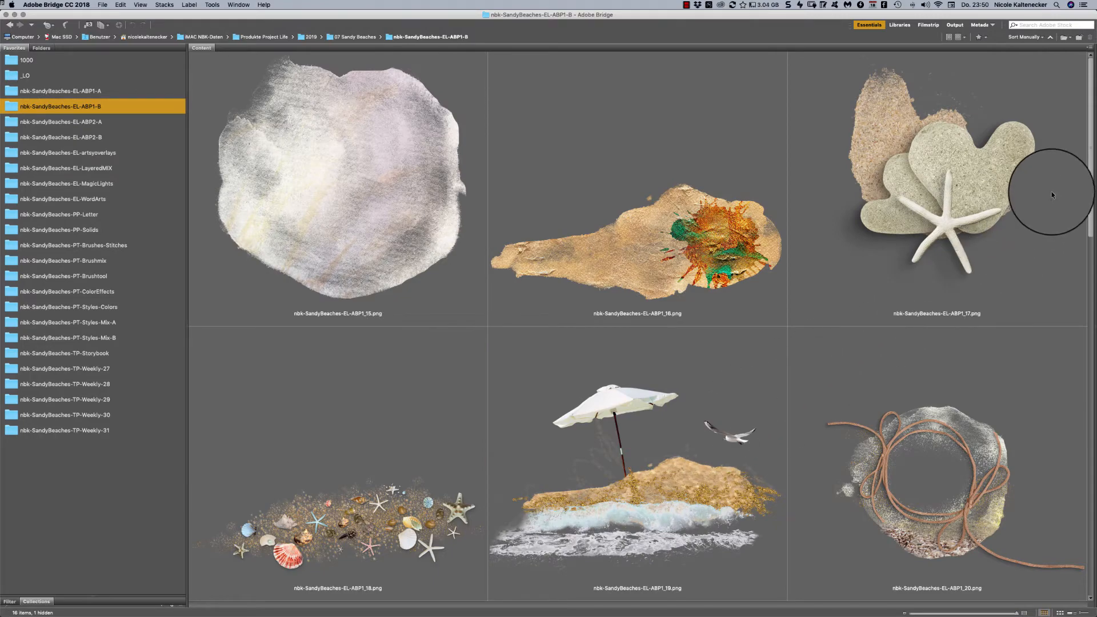
pyautogui.click(1085, 182)
pyautogui.scroll(-10, 1084, 207)
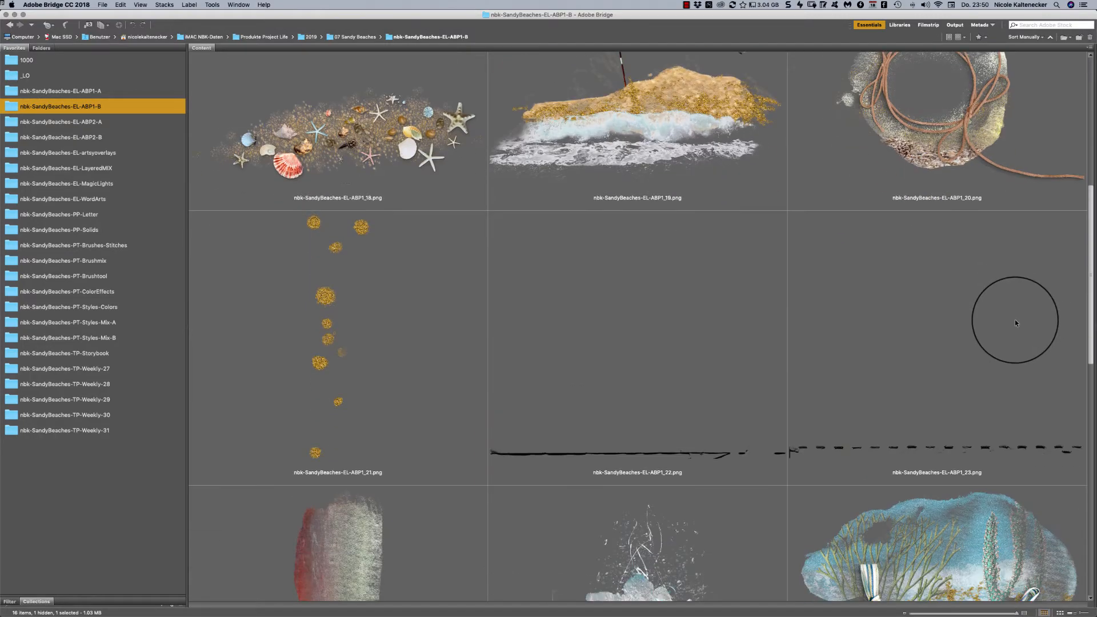
pyautogui.scroll(-4, 999, 390)
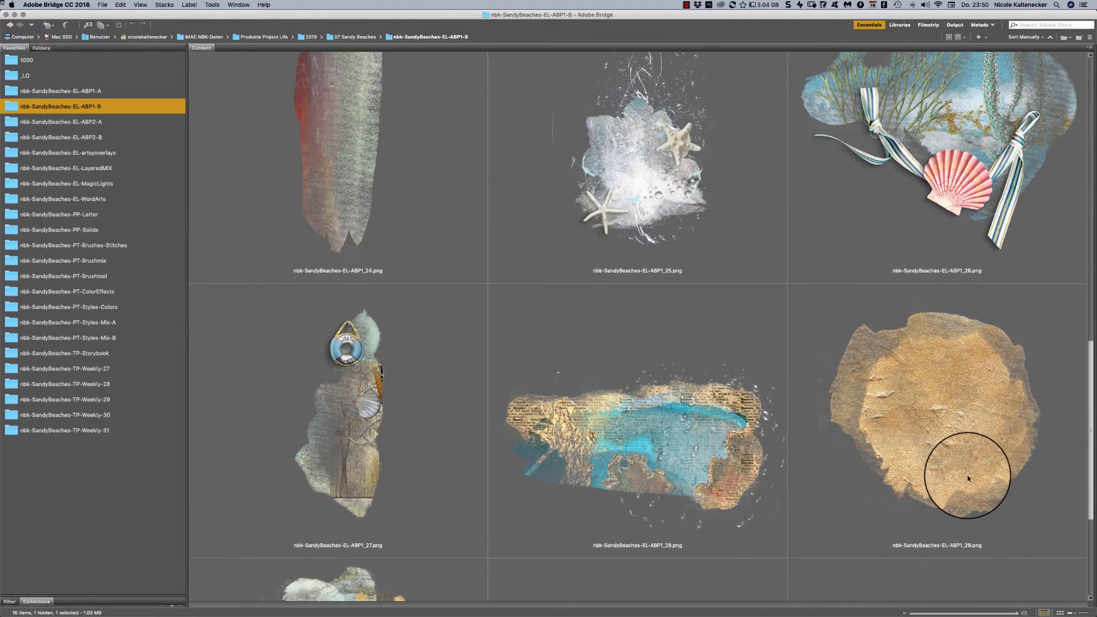
pyautogui.scroll(4, 966, 473)
pyautogui.doubleClick(689, 354)
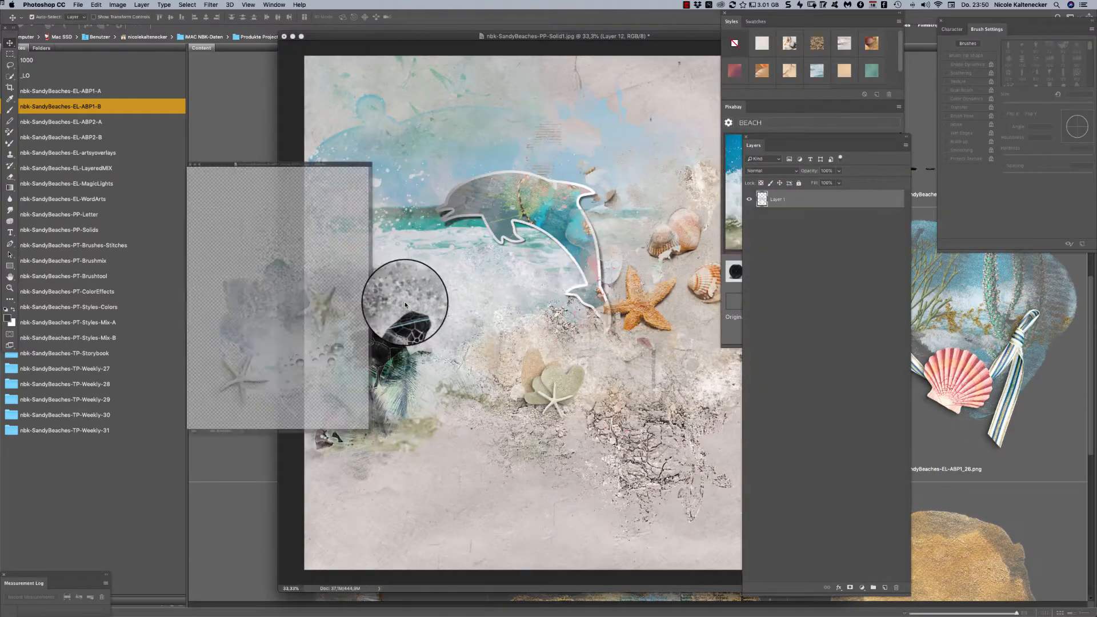
# - Copy the starfish and water splash element onto the Solid1 page below the orange starfish, and close its source file
pyautogui.moveTo(306, 294); pyautogui.dragTo(619, 330)
pyautogui.click(101, 324)
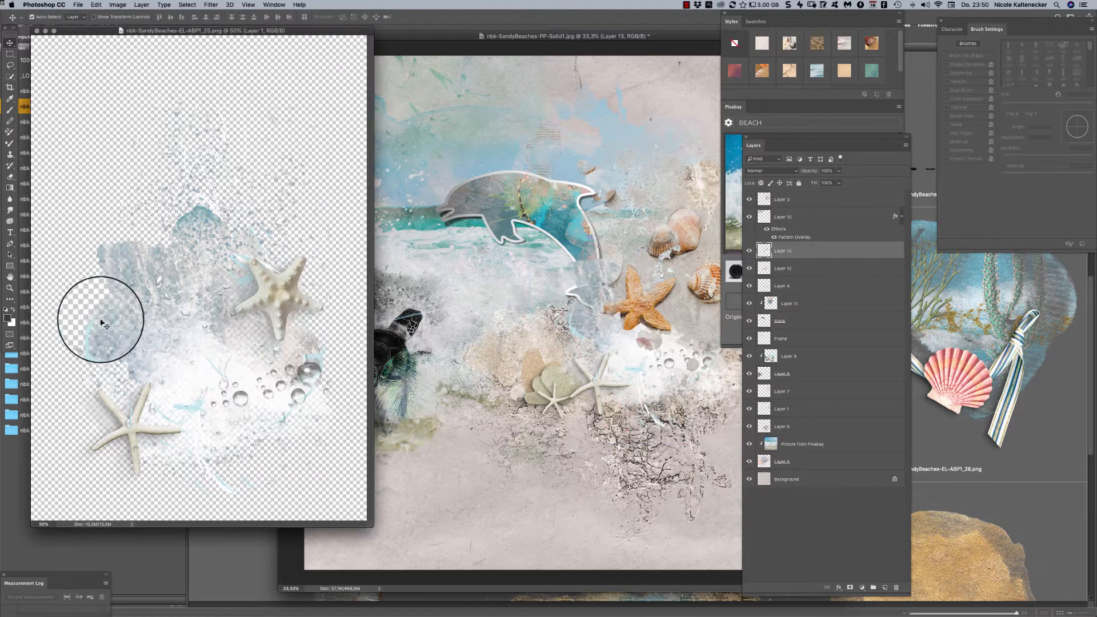
pyautogui.moveTo(101, 324); pyautogui.dragTo(495, 243)
# - Fine-tune the positions of the sand dollar element and the dolphin on the Solid1 page
pyautogui.moveTo(496, 26); pyautogui.dragTo(367, 37)
pyautogui.moveTo(587, 360); pyautogui.dragTo(587, 388)
pyautogui.moveTo(474, 386); pyautogui.dragTo(493, 347)
pyautogui.moveTo(474, 205); pyautogui.dragTo(465, 183)
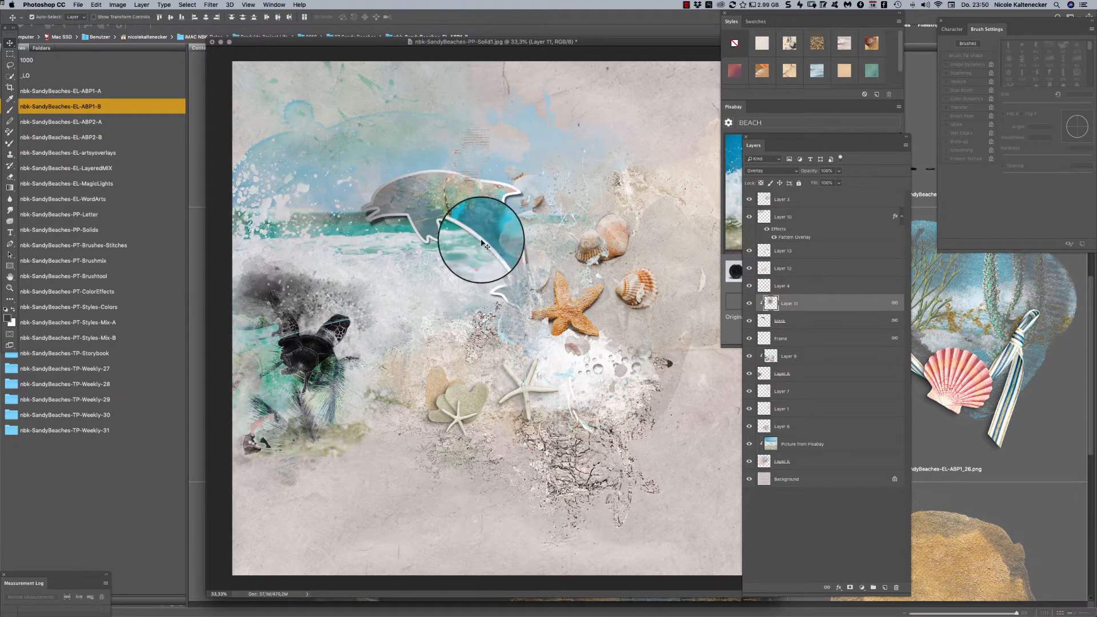
pyautogui.moveTo(303, 41); pyautogui.dragTo(326, 44)
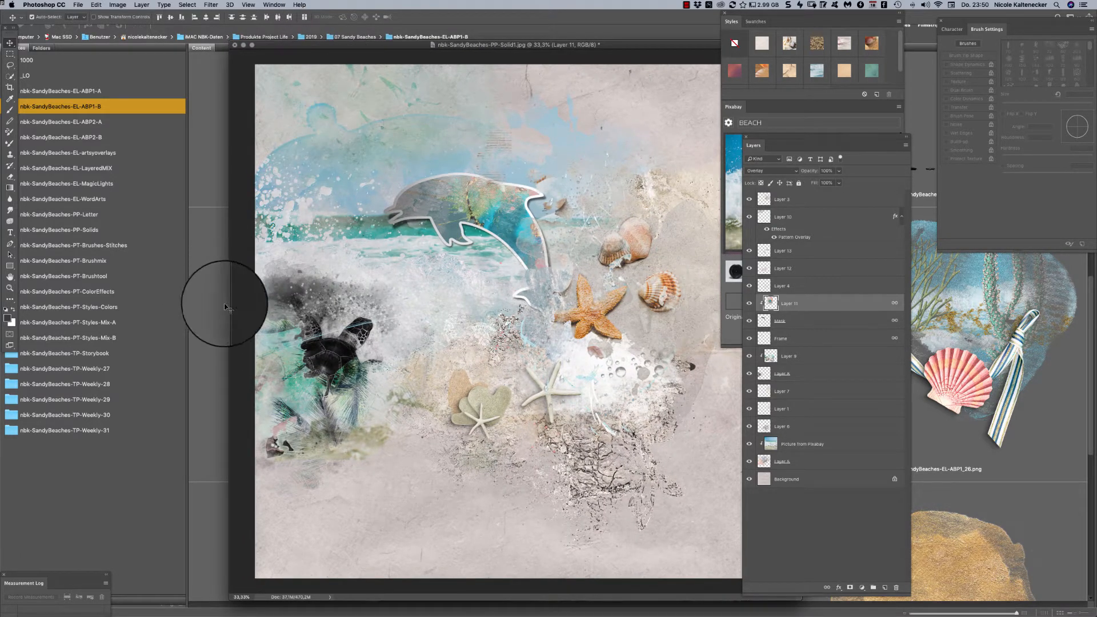
# - Browse the nbk-SandyBeaches-EL-LayeredMIX folder in Adobe Bridge and open nbk-SandyBeaches-EL-TORN-1.psd in Photoshop
pyautogui.click(150, 178)
pyautogui.click(149, 181)
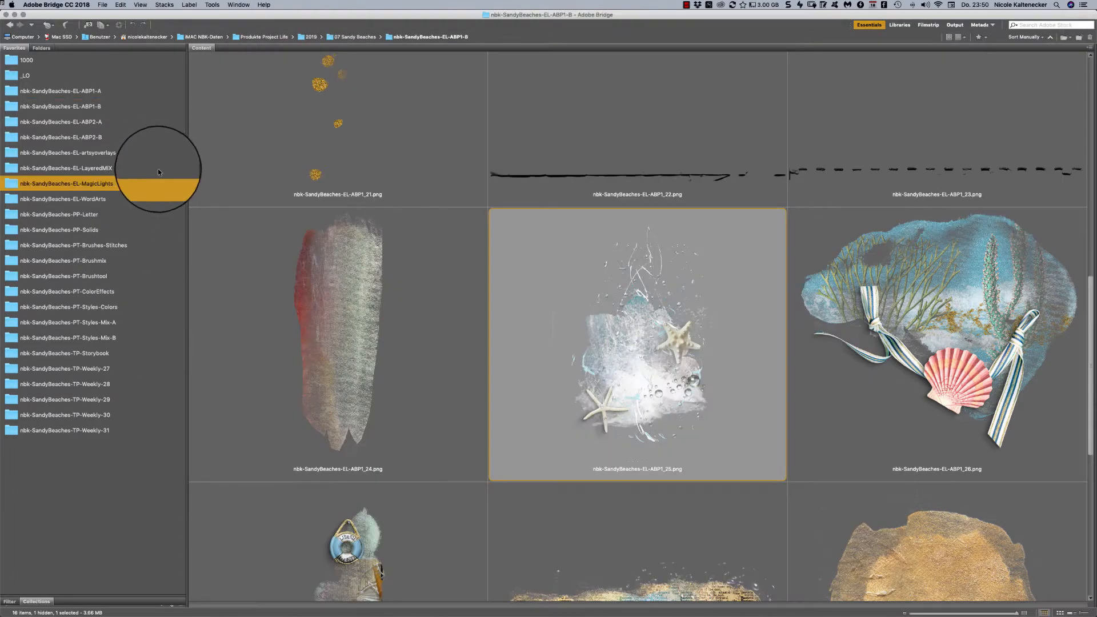
pyautogui.click(142, 173)
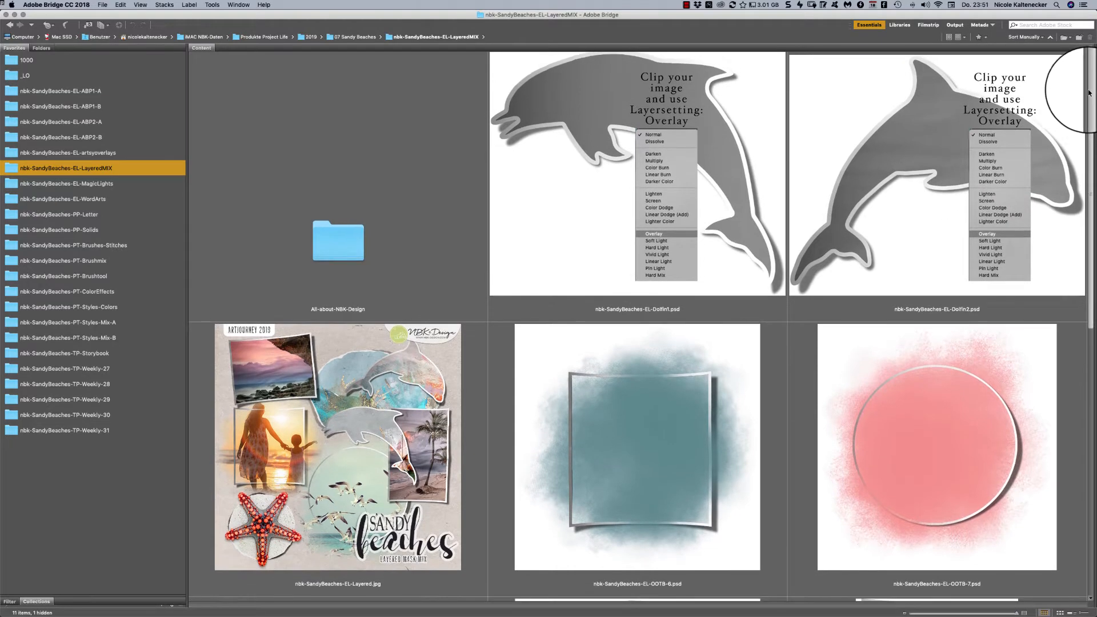
pyautogui.scroll(-5, 1058, 161)
pyautogui.scroll(1, 1051, 194)
pyautogui.scroll(-1, 1051, 194)
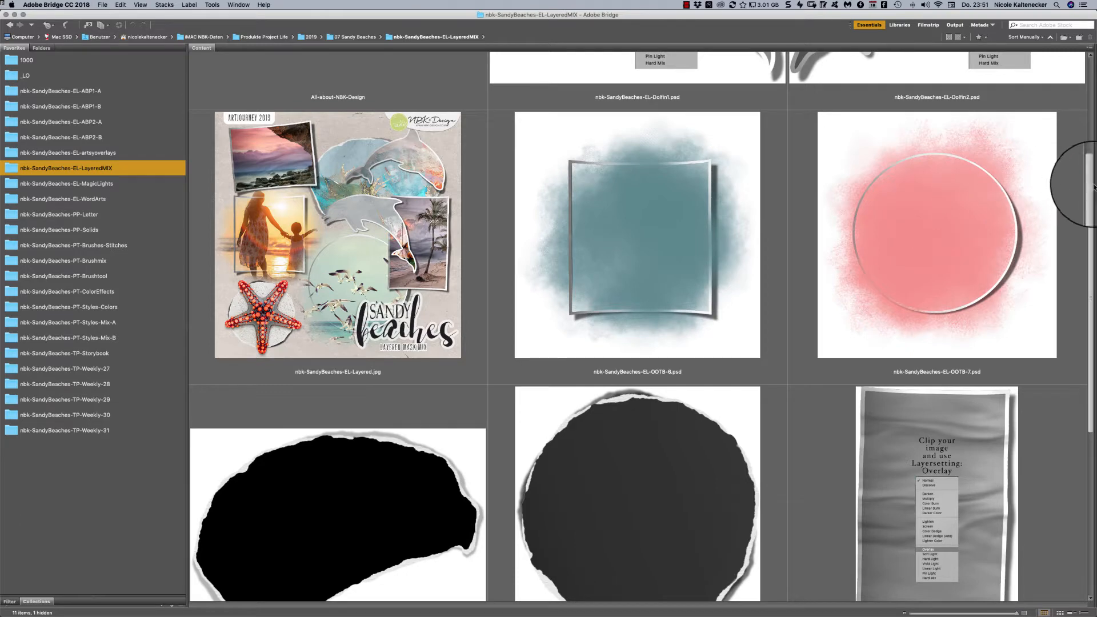
pyautogui.scroll(-5, 1094, 185)
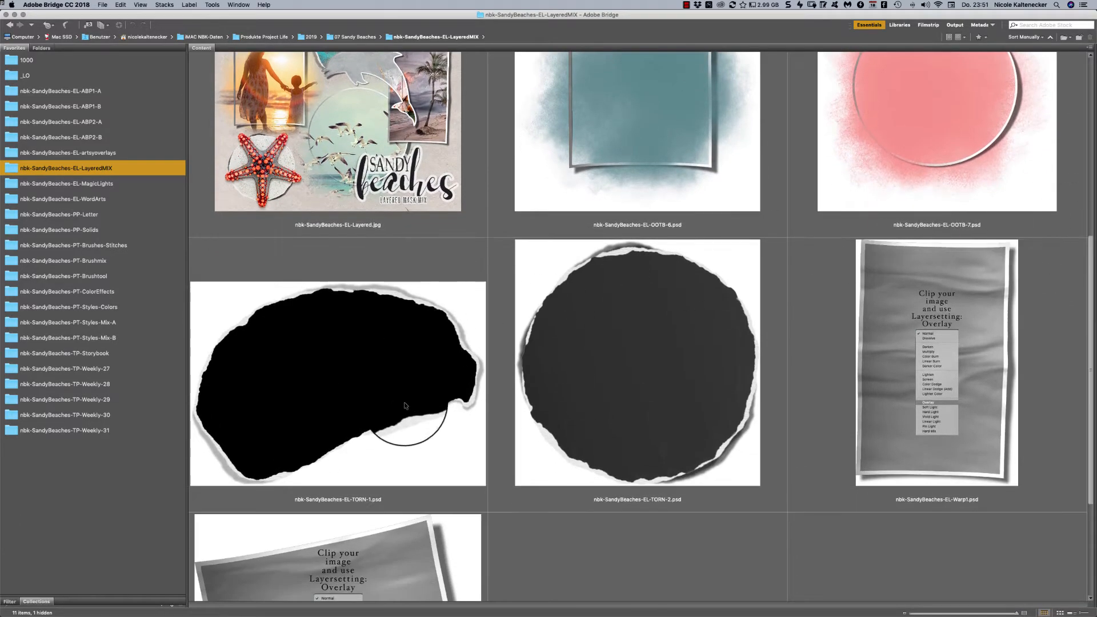
pyautogui.click(409, 407)
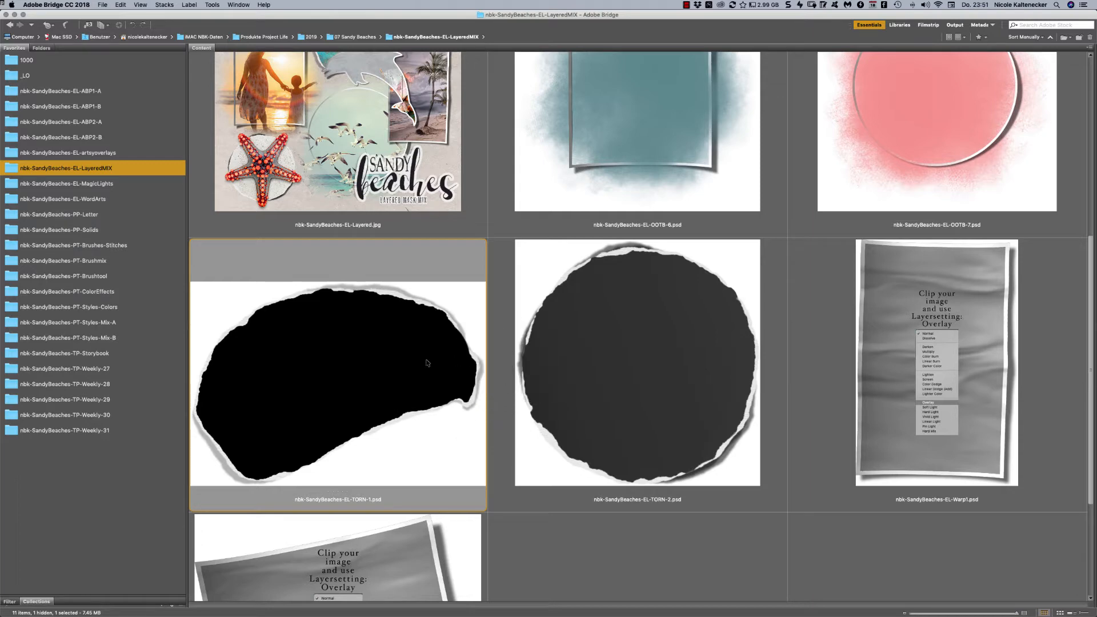
pyautogui.doubleClick(427, 363)
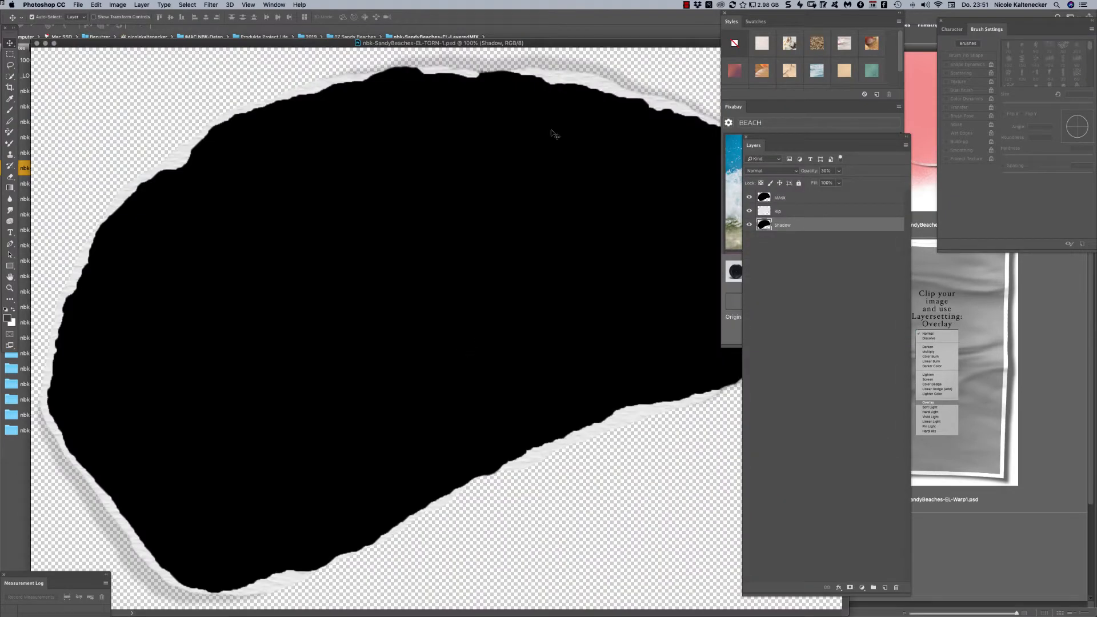
# - Clip the ocean wave photo from Pixabay to the MAsk layer of the torn shape and shift it down to show the sky and horizon
pyautogui.press('super+minus')
pyautogui.press('super+minus')
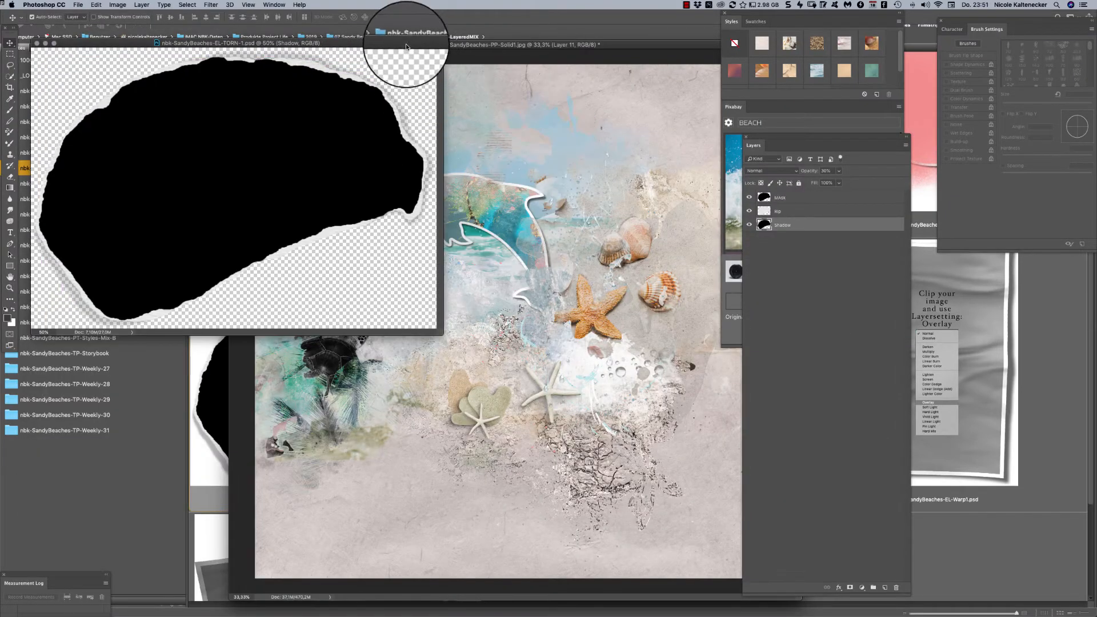
pyautogui.moveTo(406, 46); pyautogui.dragTo(499, 178)
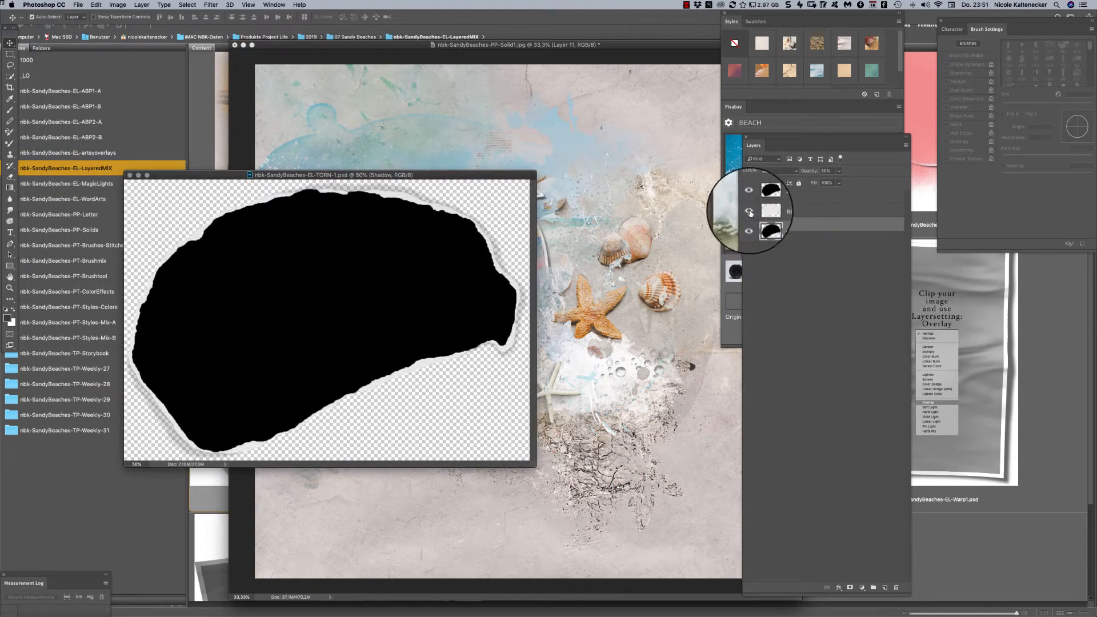
pyautogui.click(776, 218)
pyautogui.click(786, 199)
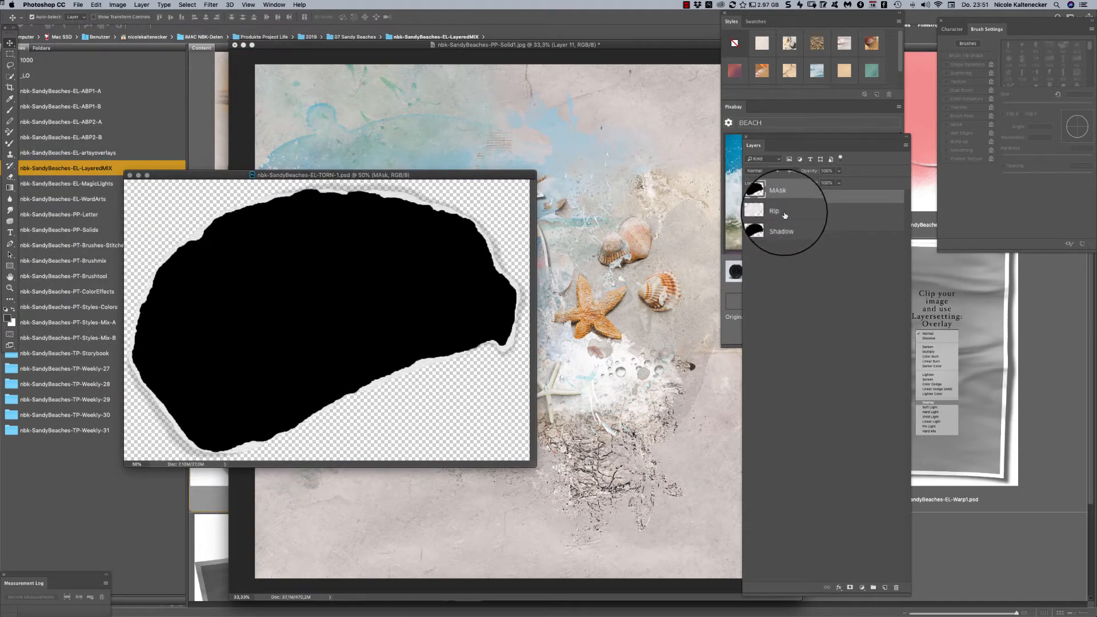
pyautogui.moveTo(801, 135); pyautogui.dragTo(931, 124)
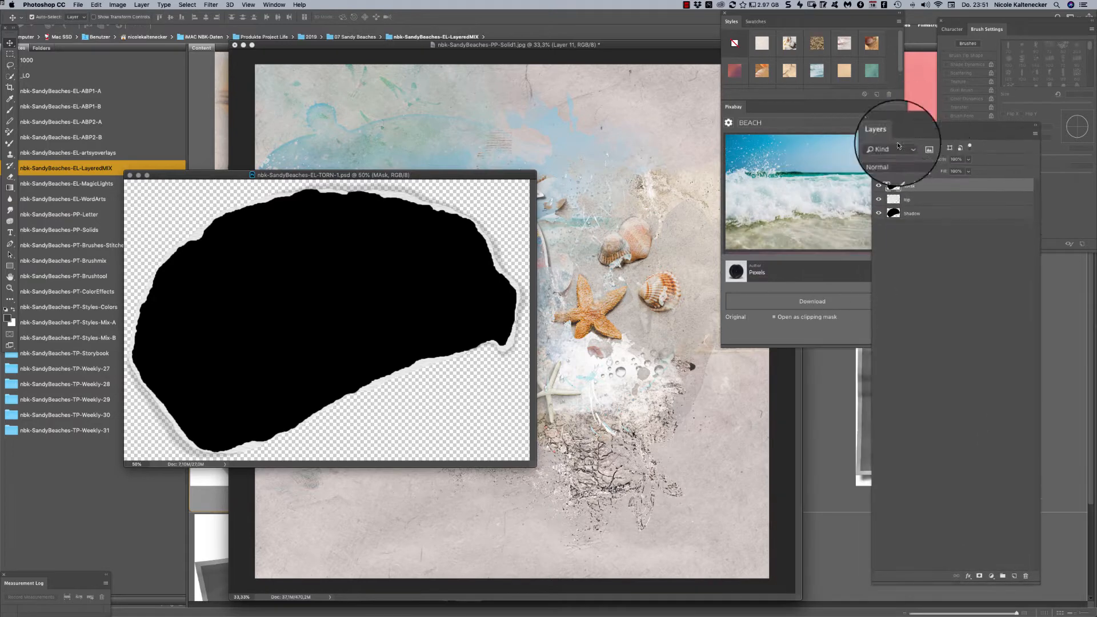
pyautogui.click(880, 182)
pyautogui.click(839, 219)
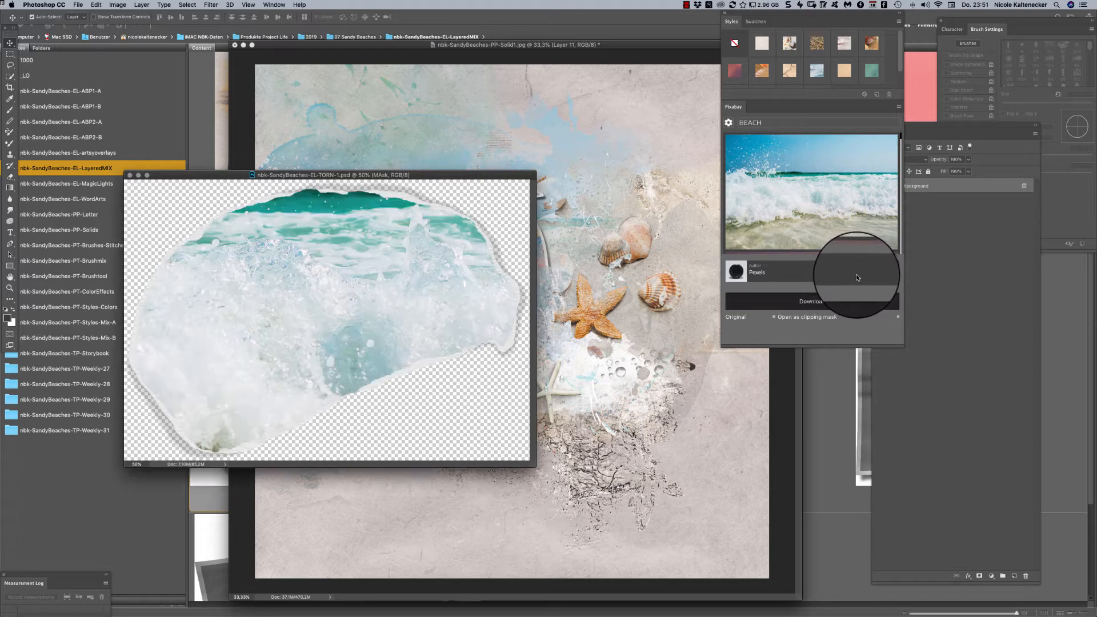
pyautogui.moveTo(360, 295); pyautogui.dragTo(363, 397)
# - Link all layers of the torn photo, copy them onto the lower part of the Solid1 page above all other layers, and close the source file
pyautogui.click(966, 256)
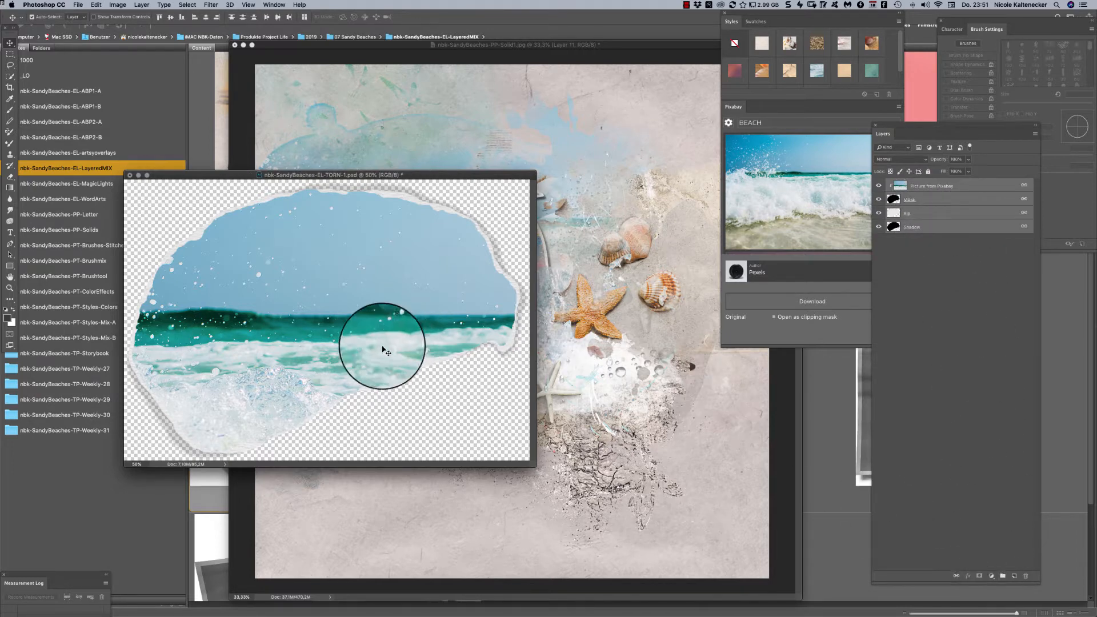
pyautogui.moveTo(379, 350); pyautogui.dragTo(661, 438)
pyautogui.press('super+shift+bracketright')
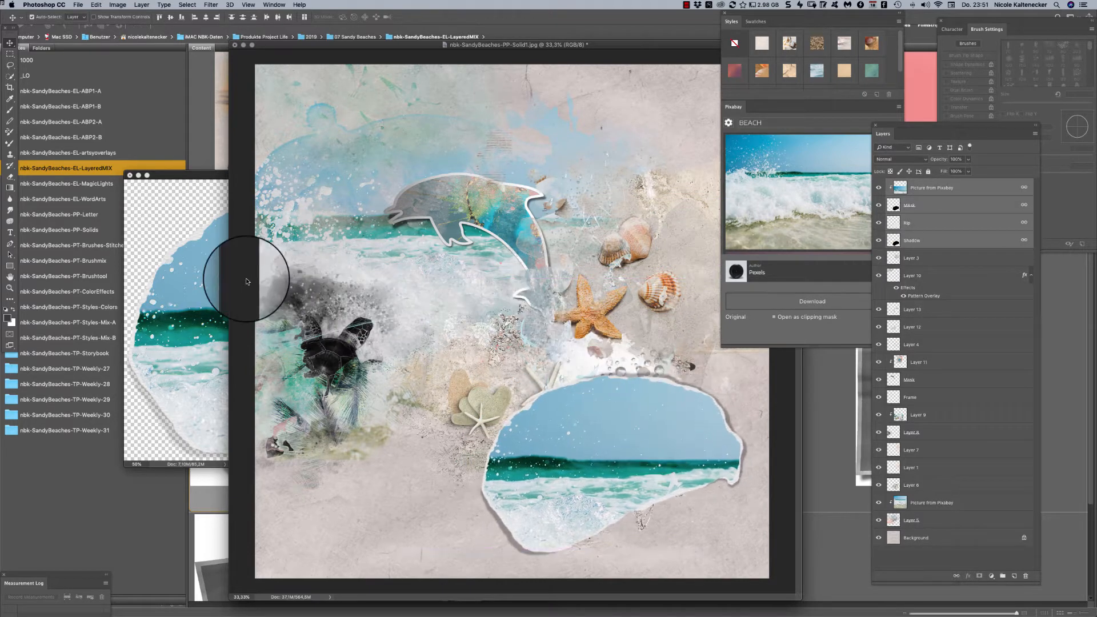
pyautogui.click(190, 300)
pyautogui.press('super+w')
pyautogui.click(512, 201)
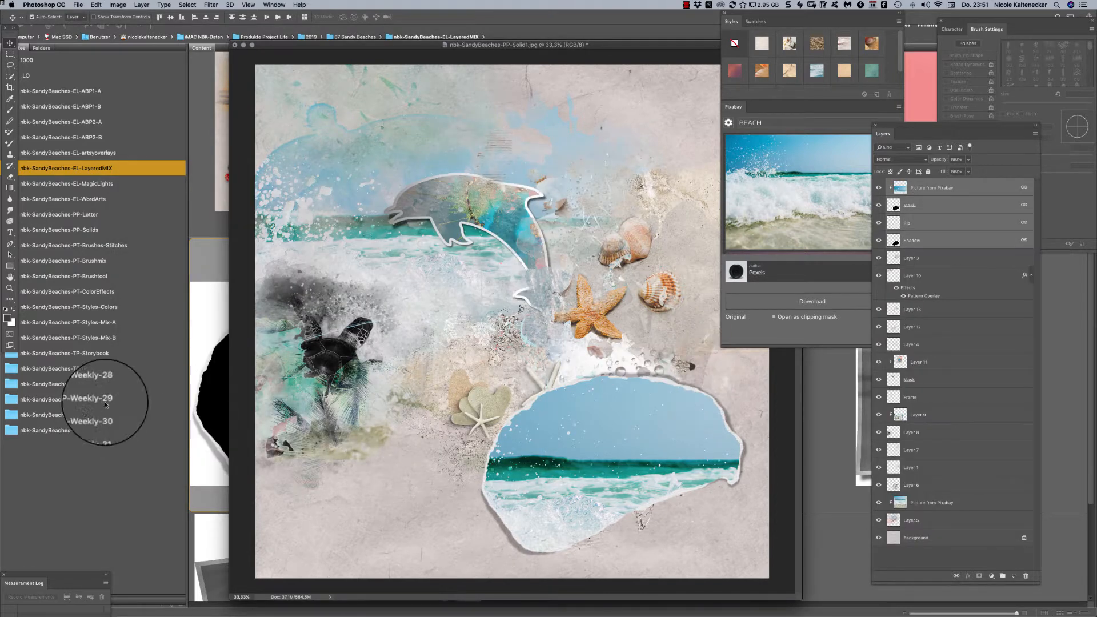
# - Look through the remaining LayeredMIX masks in Adobe Bridge and open nbk-SandyBeaches-EL-Warp1.psd in Photoshop
pyautogui.click(212, 327)
pyautogui.click(642, 314)
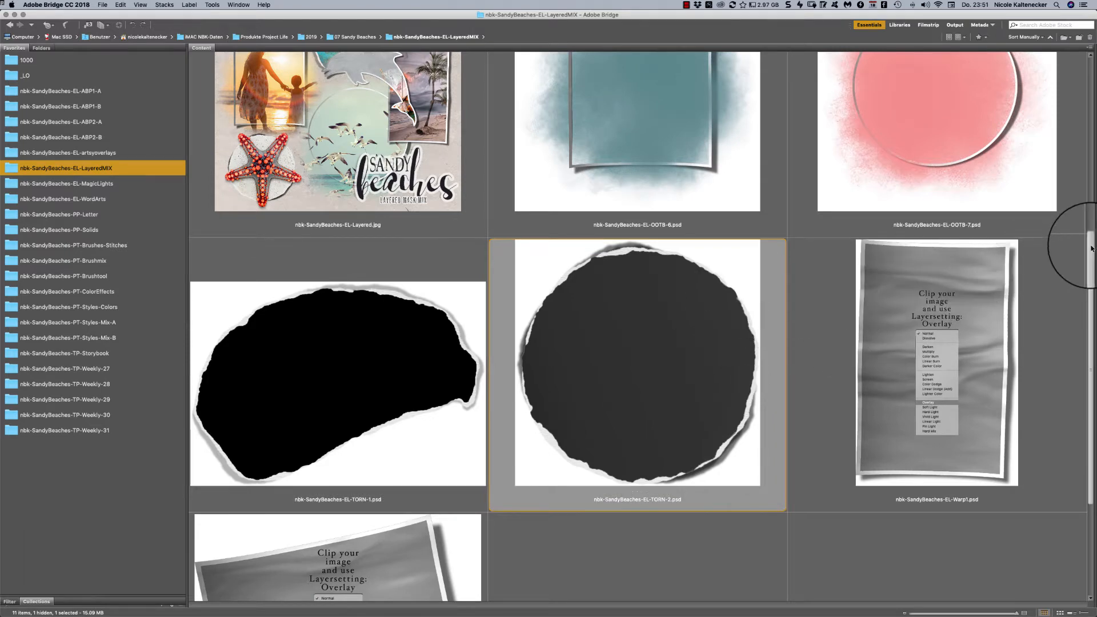
pyautogui.scroll(-4, 1092, 248)
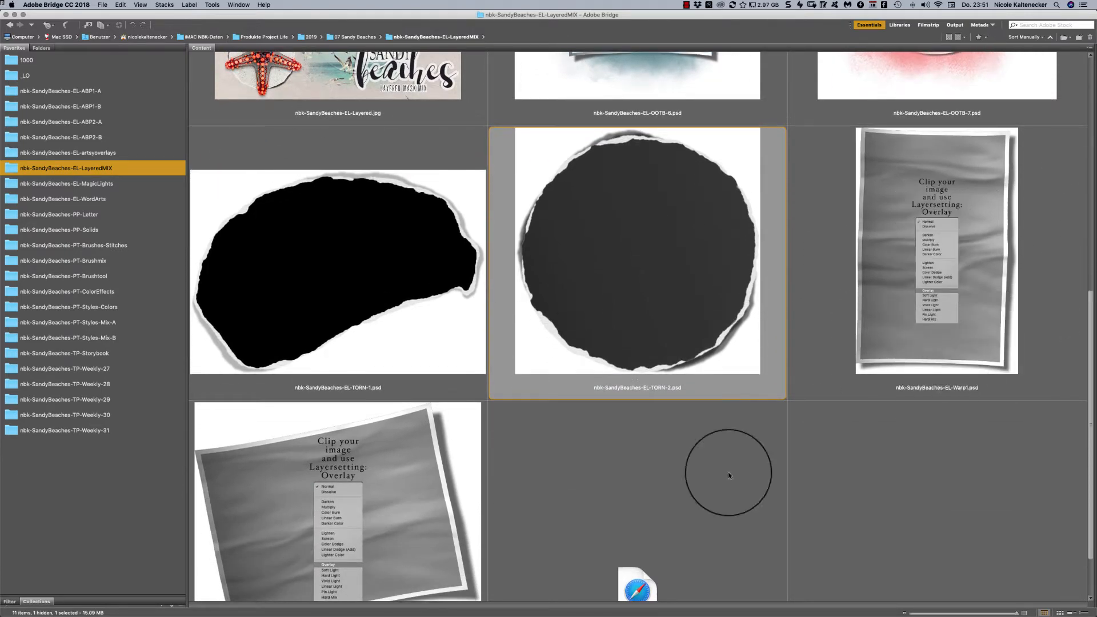
pyautogui.click(923, 196)
pyautogui.doubleClick(939, 197)
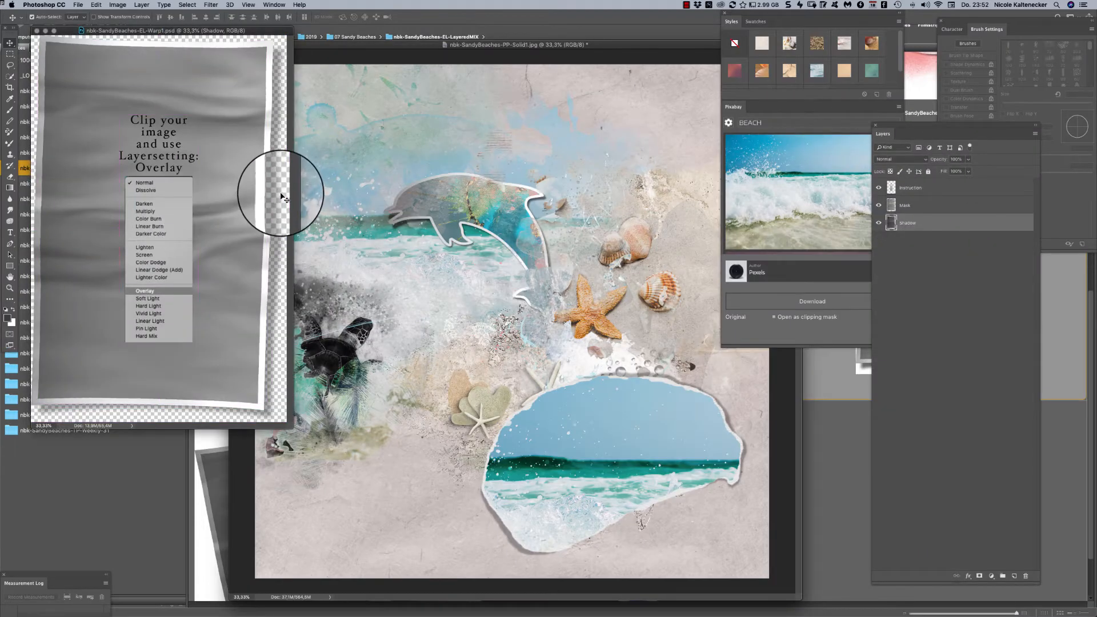
# - Hide the Instruction layer of the Warp1 frame and enlarge its document window
pyautogui.moveTo(179, 31); pyautogui.dragTo(272, 101)
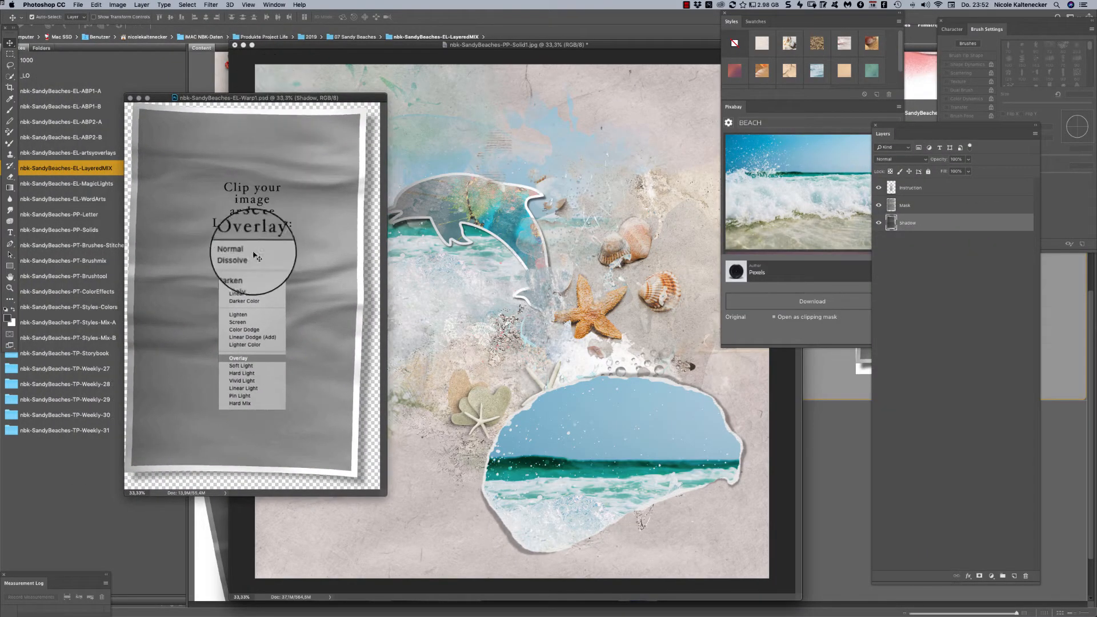
pyautogui.click(257, 257)
pyautogui.click(882, 189)
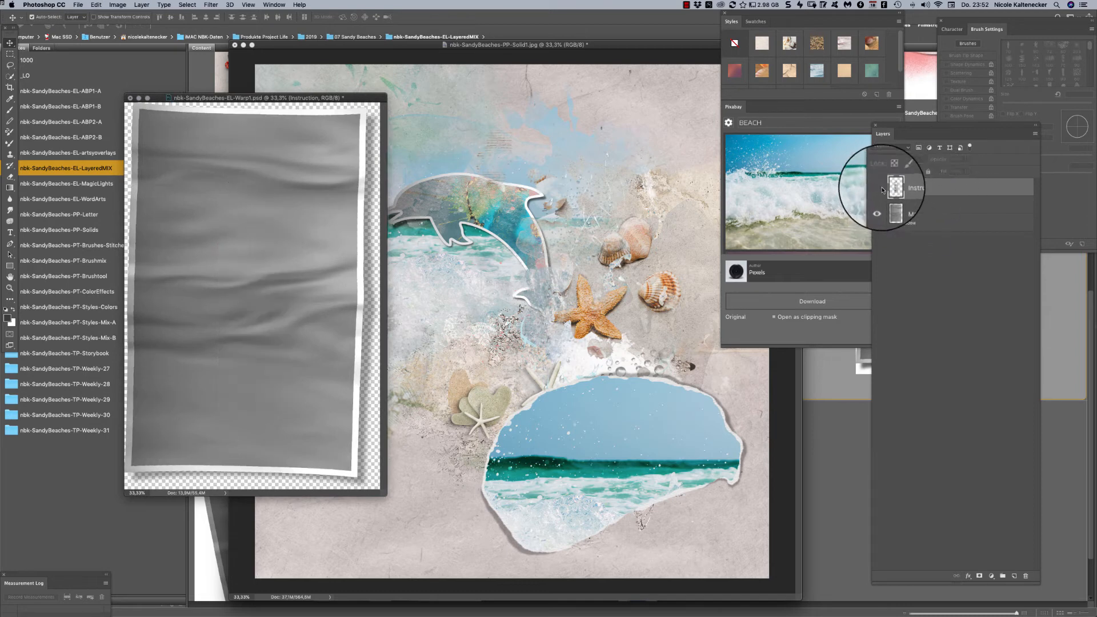
pyautogui.moveTo(381, 493); pyautogui.dragTo(416, 524)
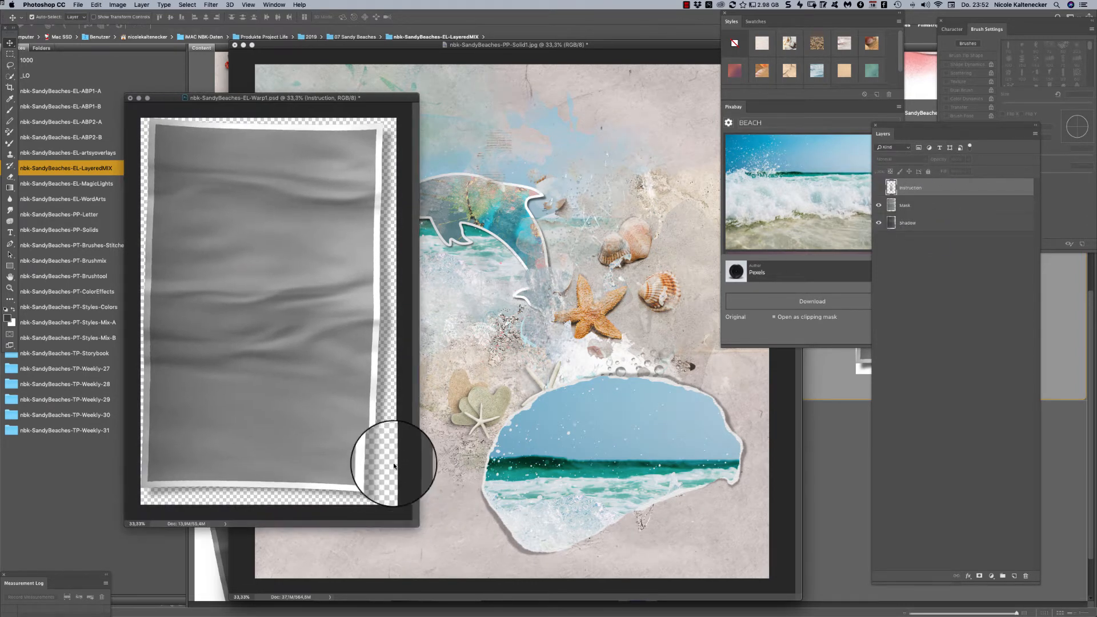
# - Clip the sunset silhouette photo from Pixabay to the Warp1 frame's Mask layer and move it so the whole figure fits inside
pyautogui.click(929, 207)
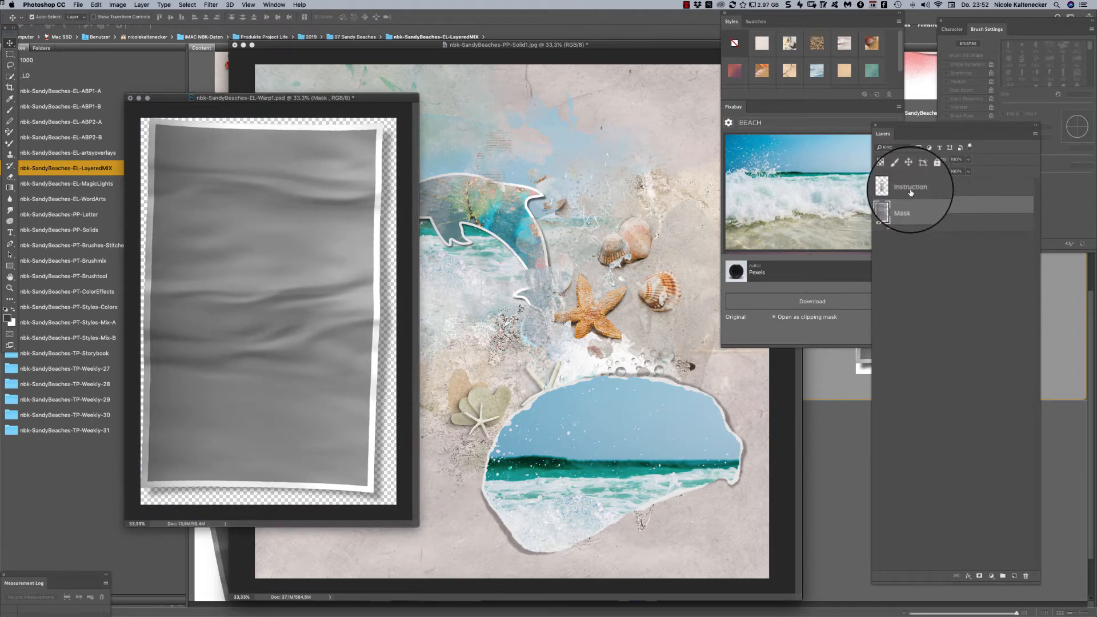
pyautogui.click(833, 204)
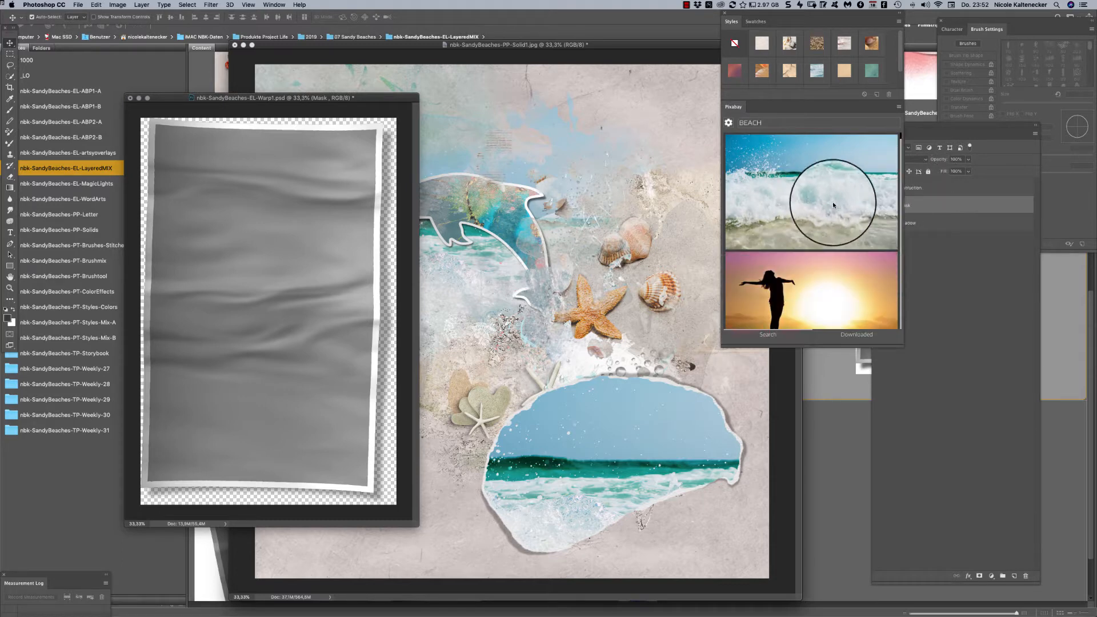
pyautogui.click(893, 162)
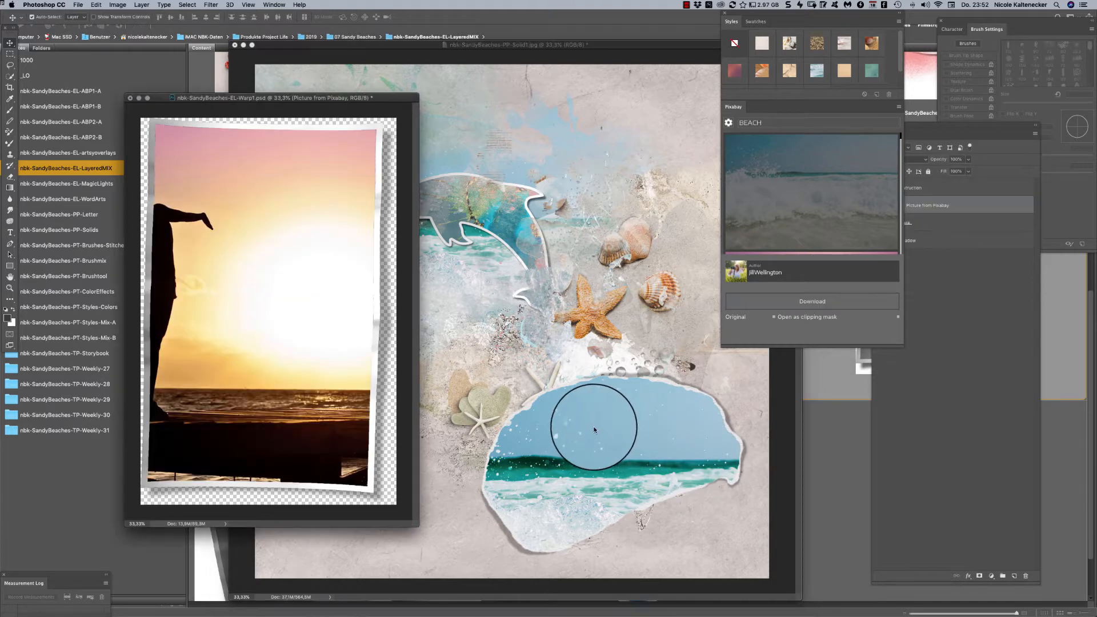
pyautogui.moveTo(194, 240); pyautogui.dragTo(308, 243)
# - Set the sunset photo's blend mode to Overlay and nudge it into place within the Warp1 frame
pyautogui.click(968, 204)
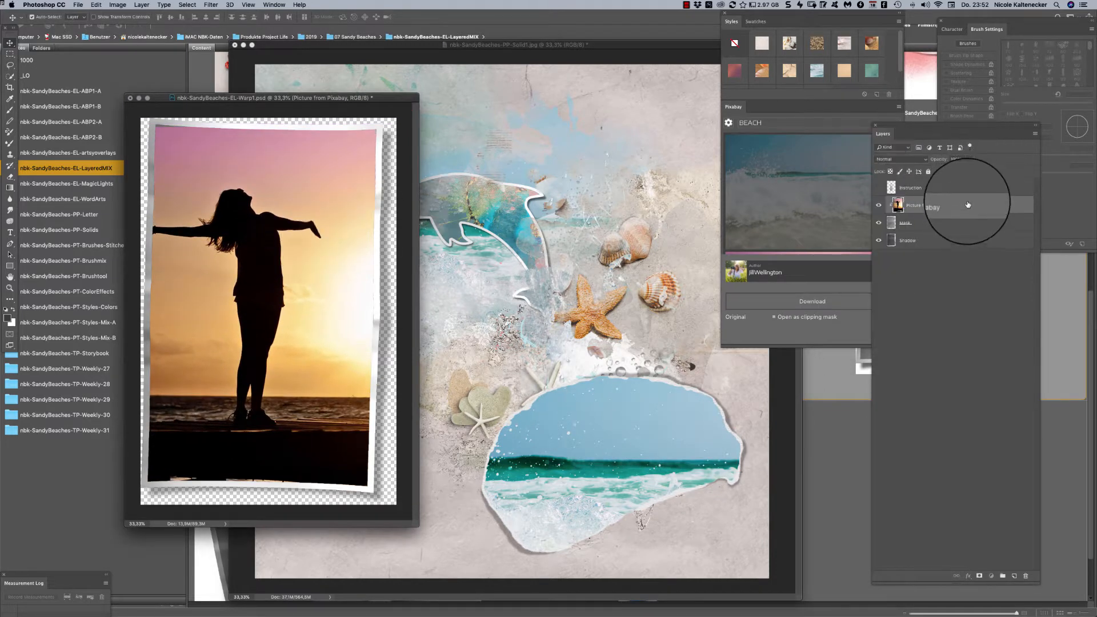
pyautogui.click(912, 159)
pyautogui.click(920, 253)
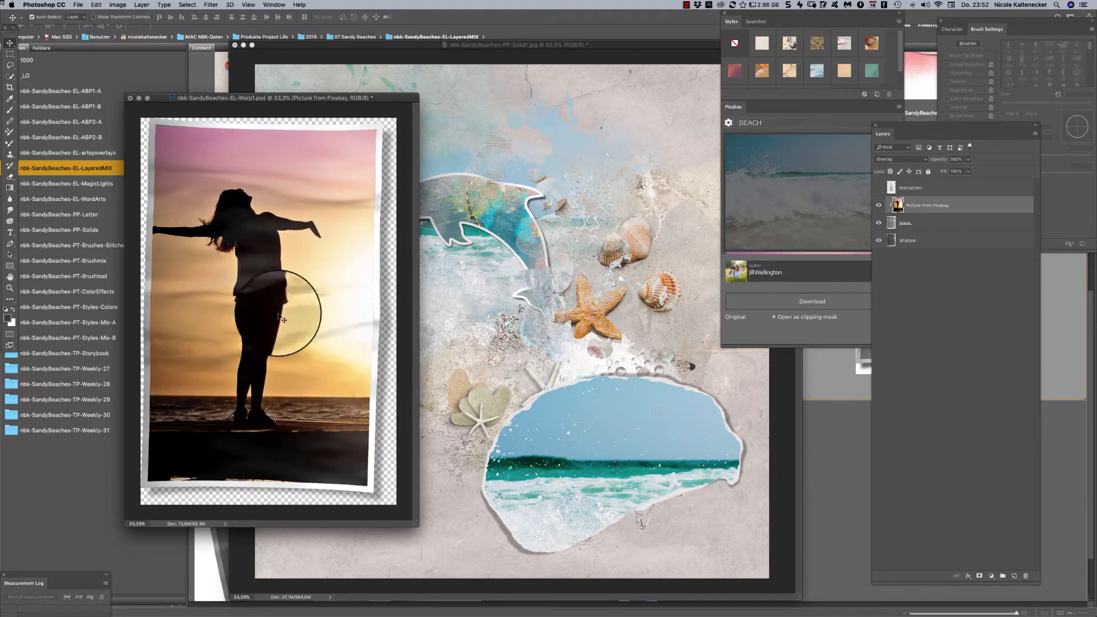
pyautogui.moveTo(278, 300); pyautogui.dragTo(285, 297)
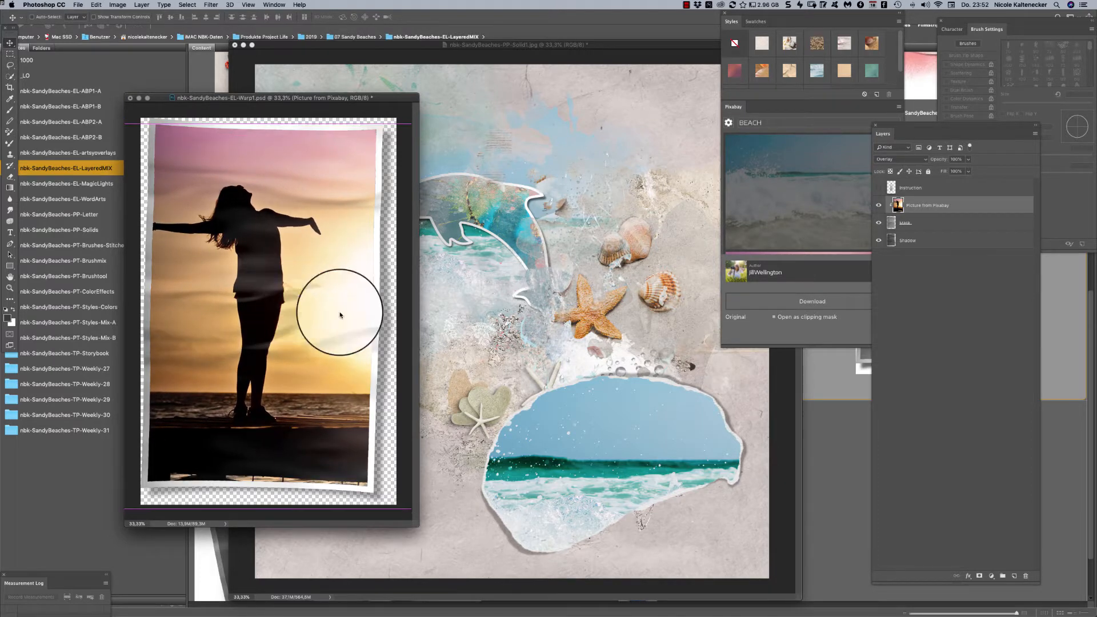
# - Link the sunset photo, Mask and Shadow layers of the Warp1 frame
pyautogui.click(930, 239)
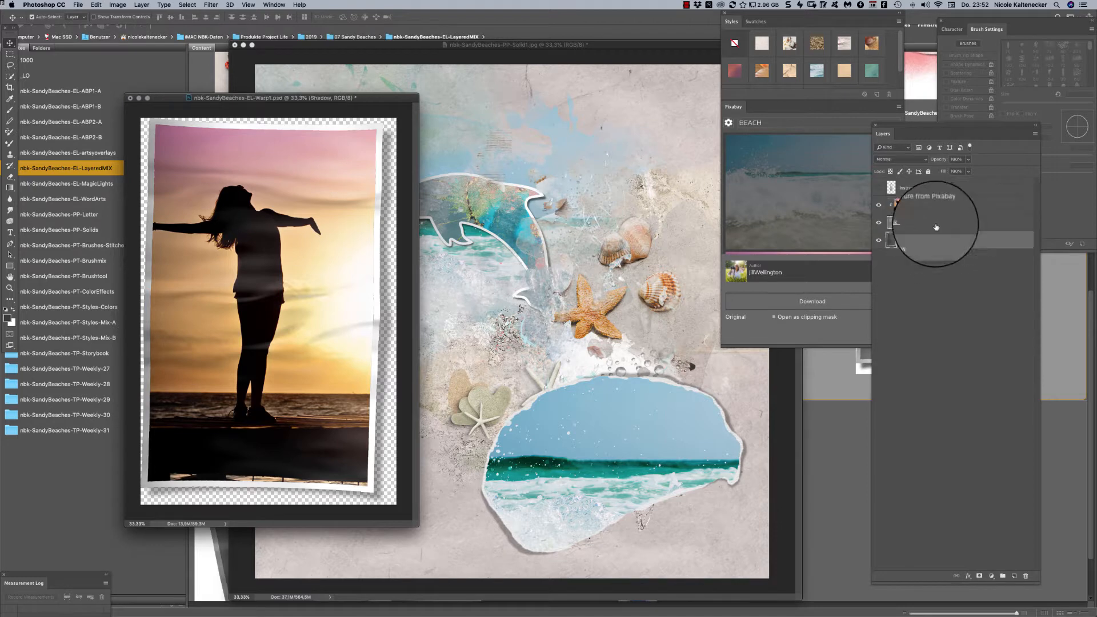
pyautogui.keyDown('shift'); pyautogui.click(929, 185); pyautogui.keyUp('shift')
pyautogui.click(937, 208)
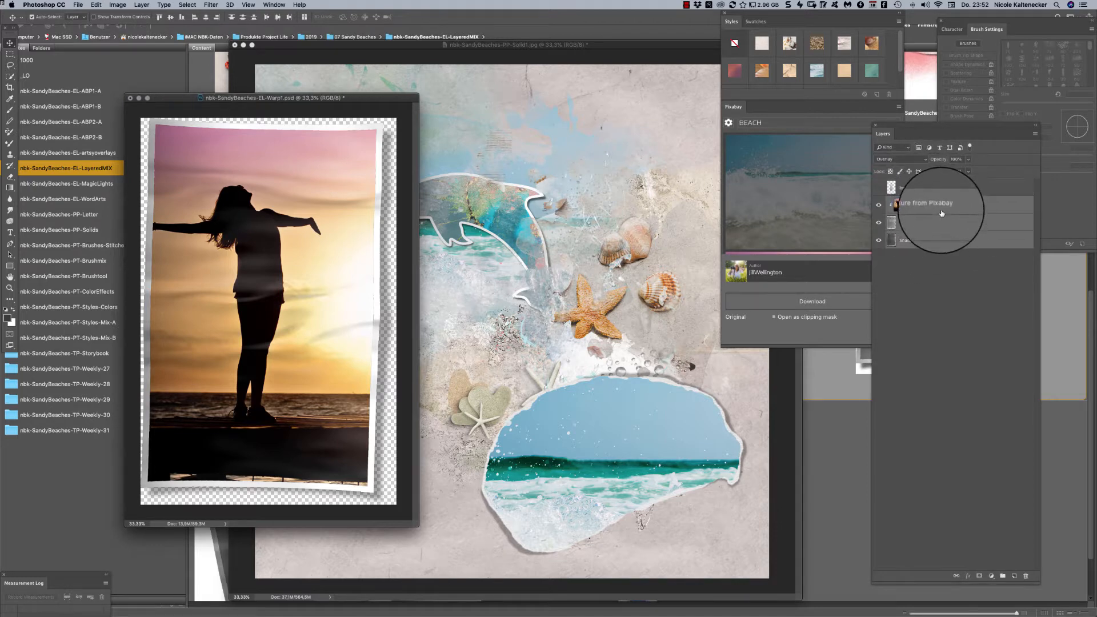
pyautogui.click(955, 576)
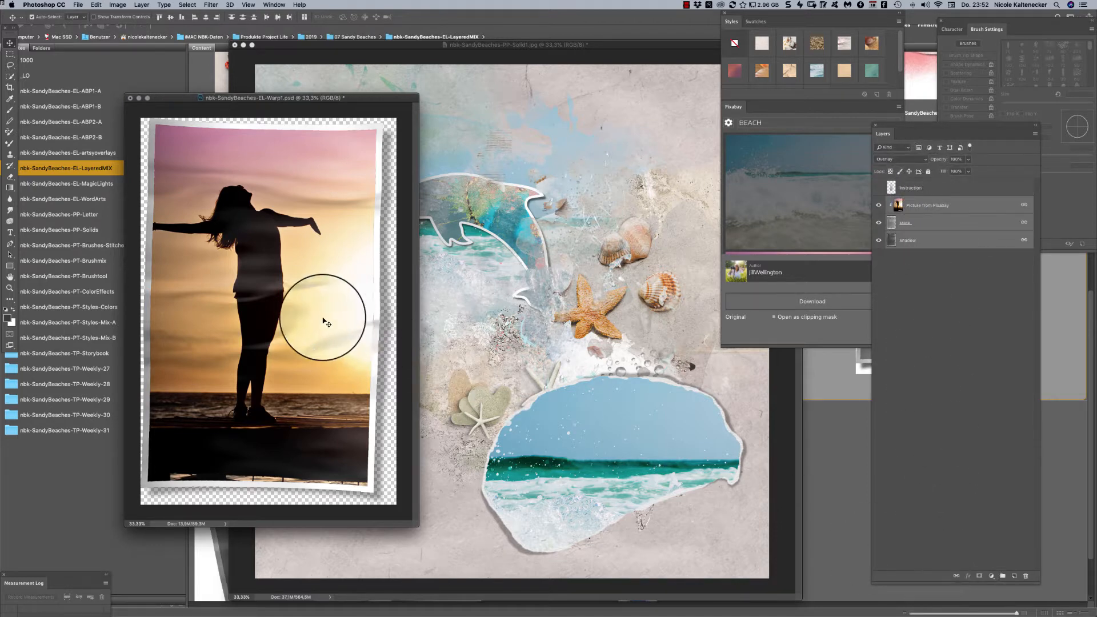
# - Bring the linked Warp1 frame layers into the beach page and convert them to a single smart object
pyautogui.moveTo(332, 313); pyautogui.dragTo(581, 215)
pyautogui.hotkey('ctrl', 't')
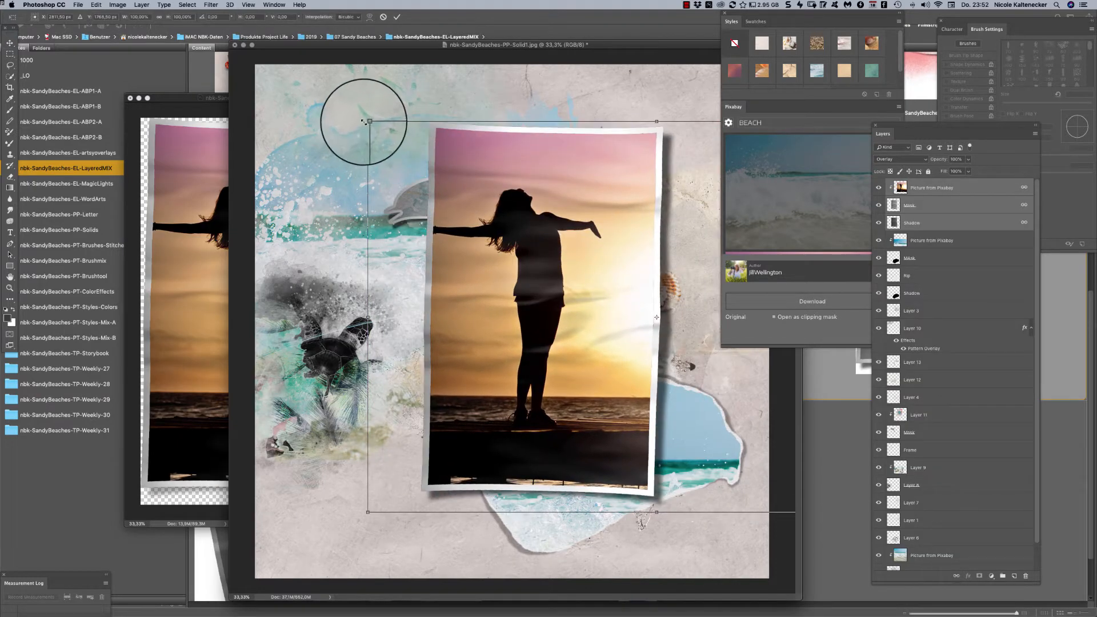
pyautogui.press('Return')
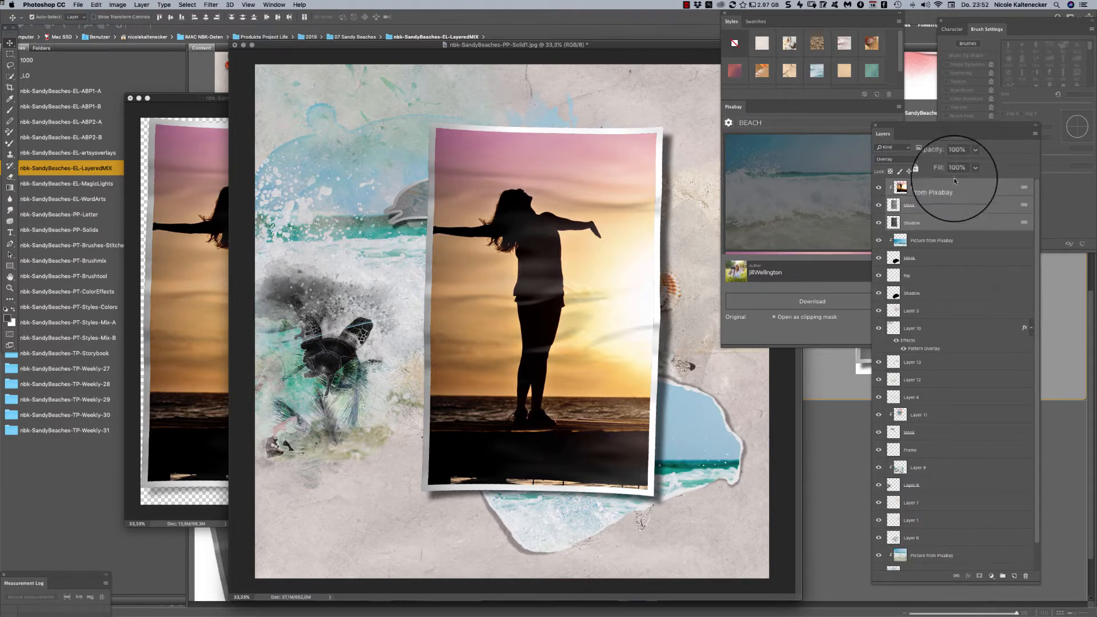
pyautogui.rightClick(969, 189)
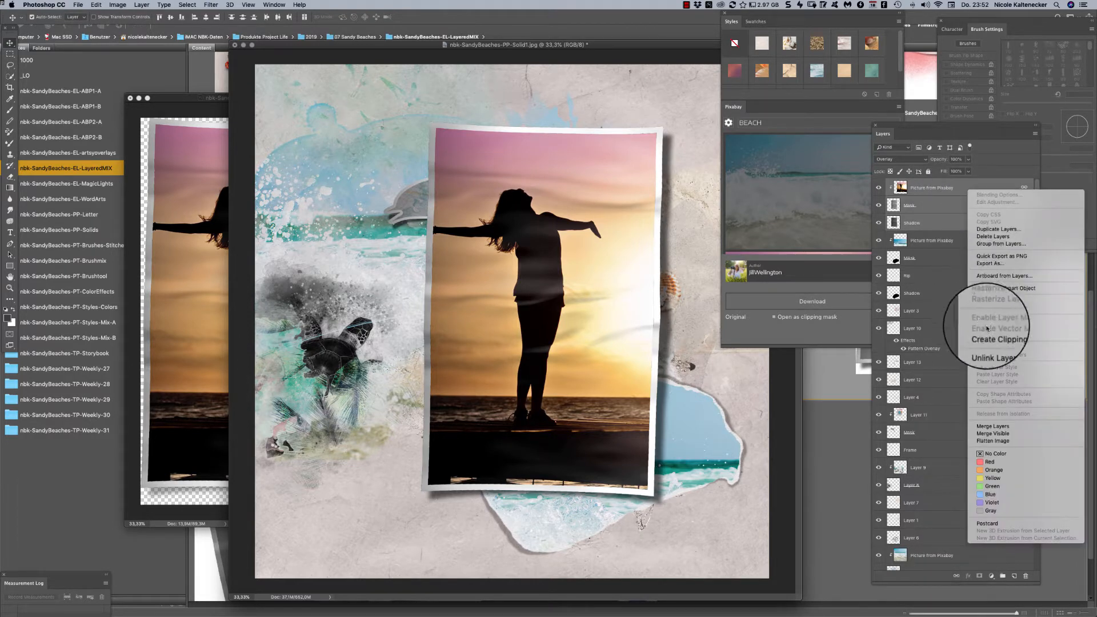
pyautogui.click(1021, 290)
pyautogui.press('super+e')
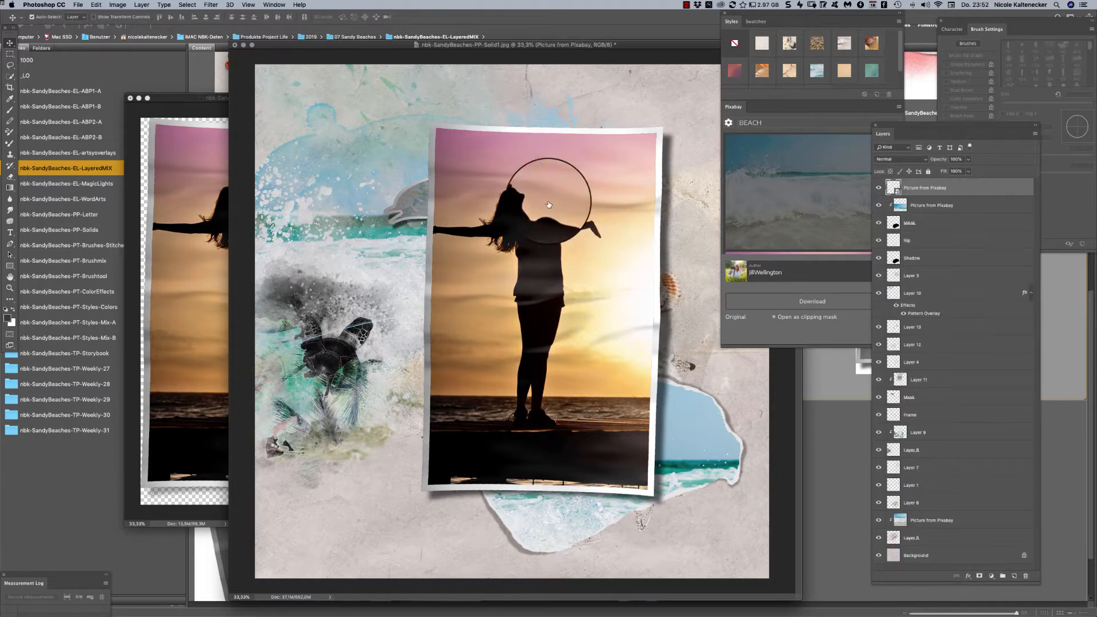
# - Scale the framed sunset photo to about 44%, tilt it slightly clockwise and place it over the torn ocean photo
pyautogui.moveTo(539, 195); pyautogui.dragTo(488, 188)
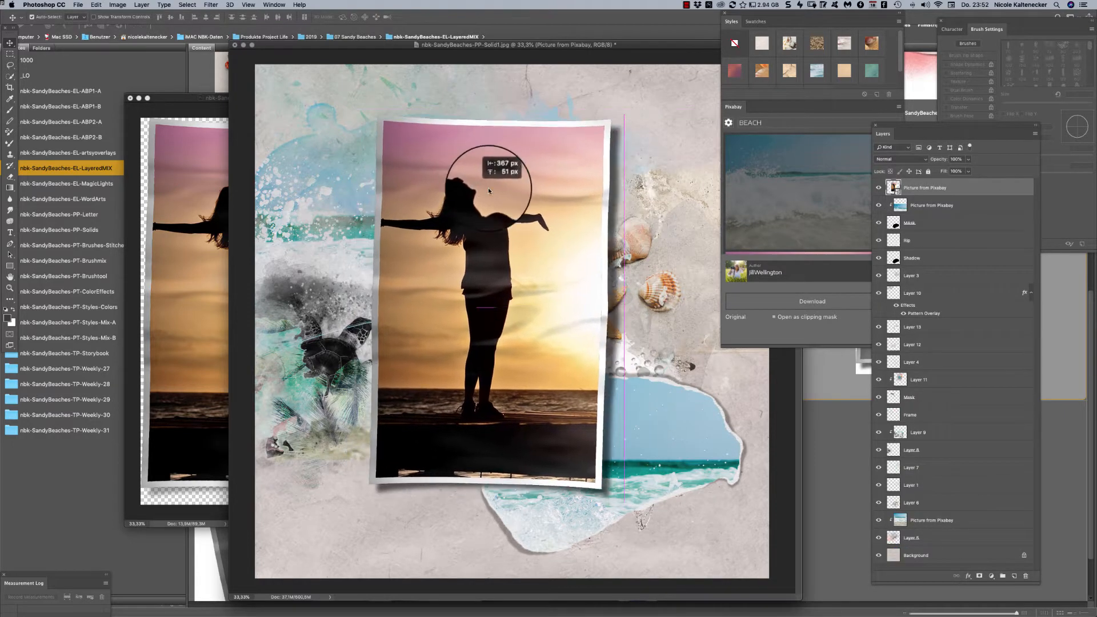
pyautogui.press('super+t')
pyautogui.moveTo(315, 114); pyautogui.dragTo(604, 407)
pyautogui.moveTo(739, 402); pyautogui.dragTo(662, 378)
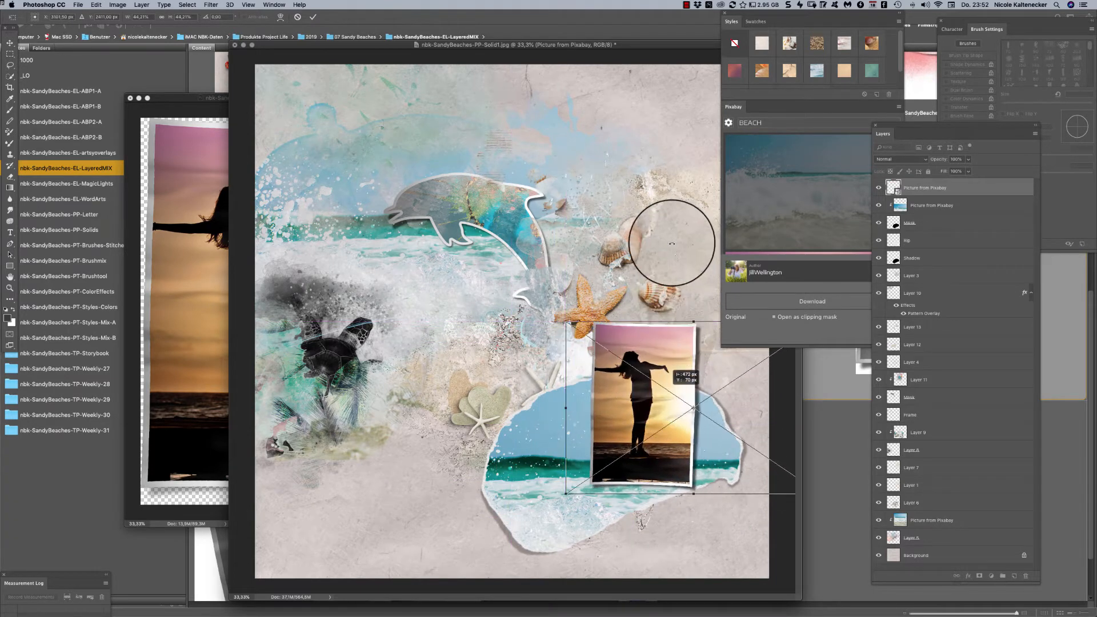
pyautogui.moveTo(672, 244); pyautogui.dragTo(688, 252)
pyautogui.press('Return')
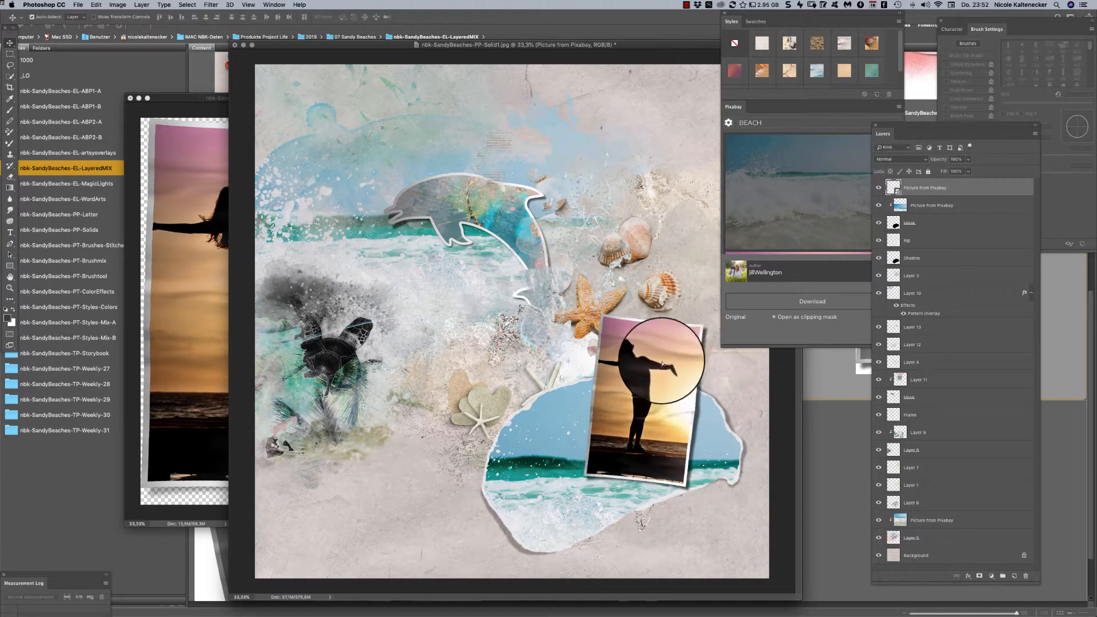
pyautogui.moveTo(663, 355); pyautogui.dragTo(677, 384)
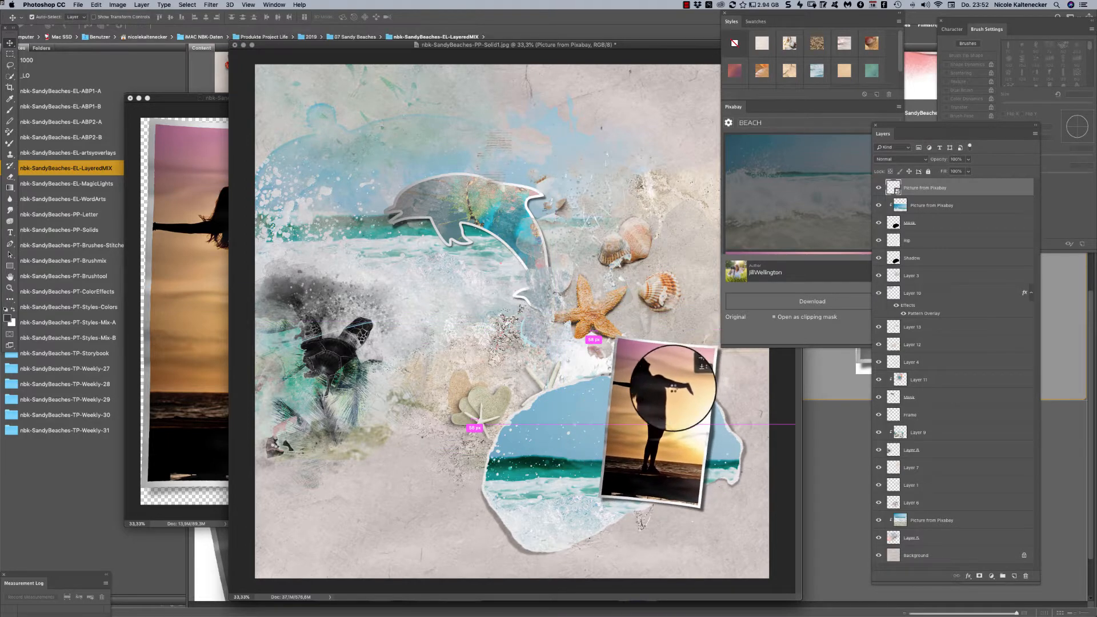
# - Close nbk-SandyBeaches-EL-Warp1.psd without saving and adjust the framed photo's position over the torn ocean photo
pyautogui.click(163, 255)
pyautogui.press('super+w')
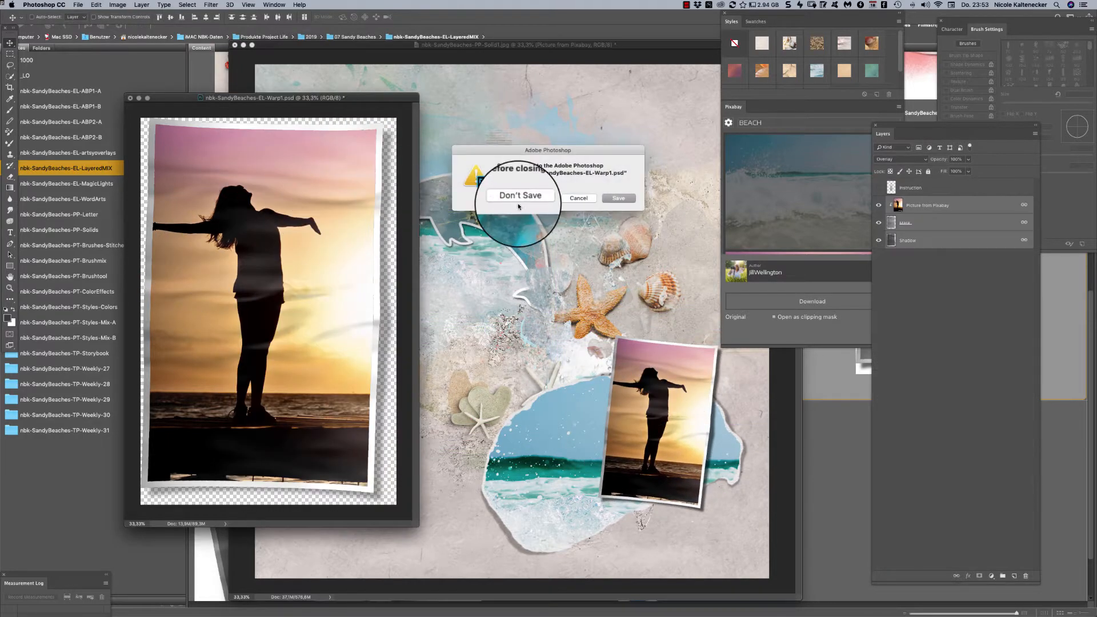
pyautogui.click(500, 202)
pyautogui.moveTo(545, 47); pyautogui.dragTo(468, 32)
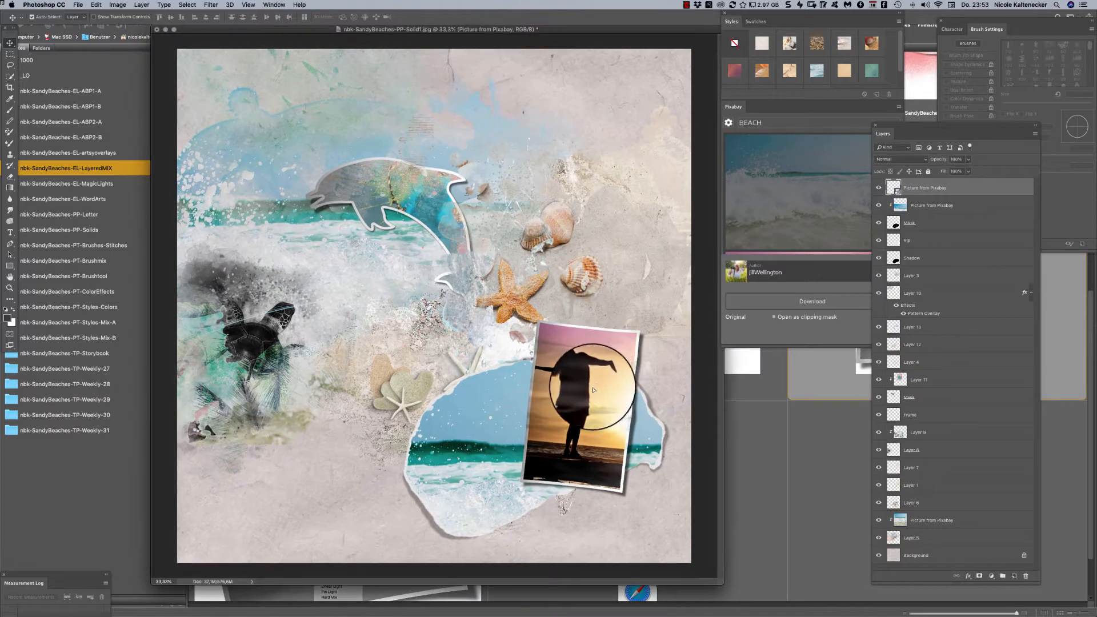
pyautogui.moveTo(589, 352)
pyautogui.mouseDown()
pyautogui.moveTo(594, 377)
pyautogui.moveTo(600, 363)
pyautogui.mouseUp()
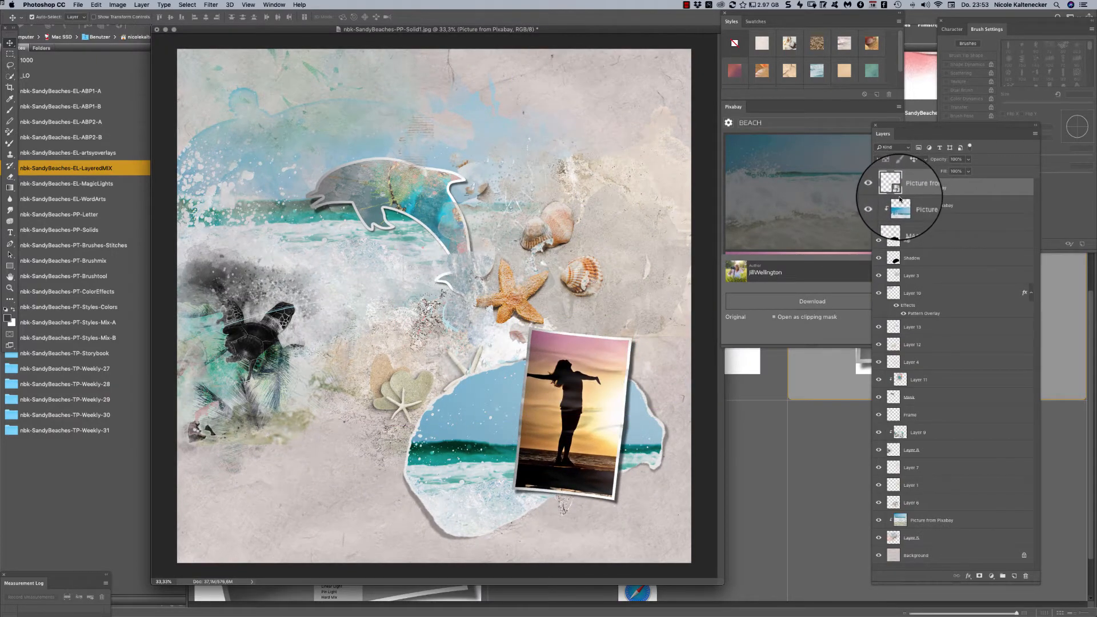
# - Open the contents of the framed photo's smart object and delete the sunset silhouette photo
pyautogui.doubleClick(900, 199)
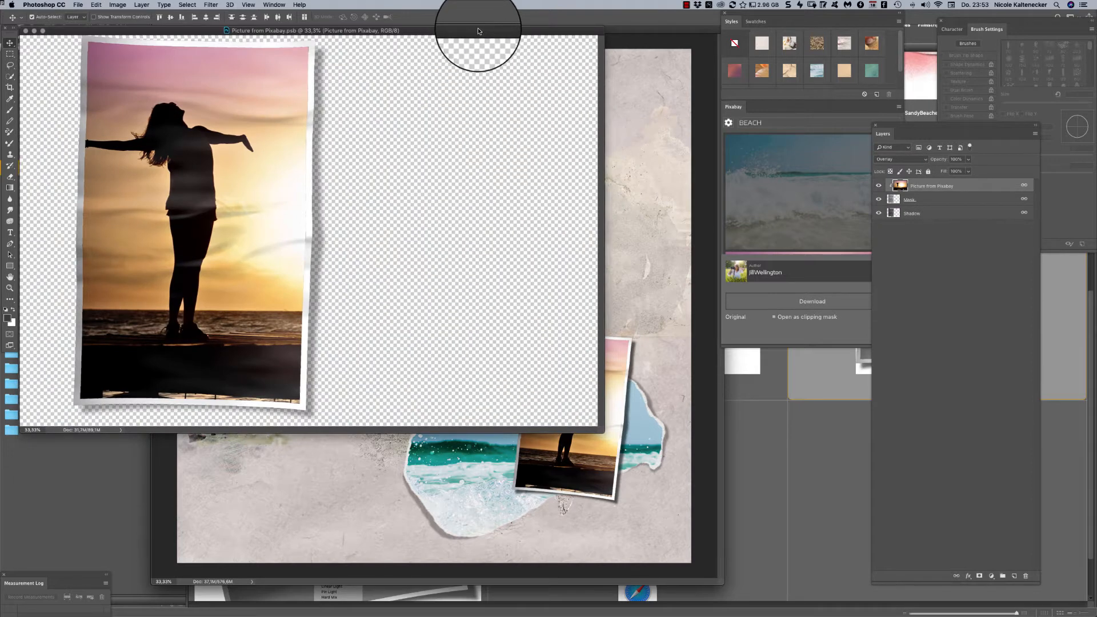
pyautogui.moveTo(479, 31); pyautogui.dragTo(698, 165)
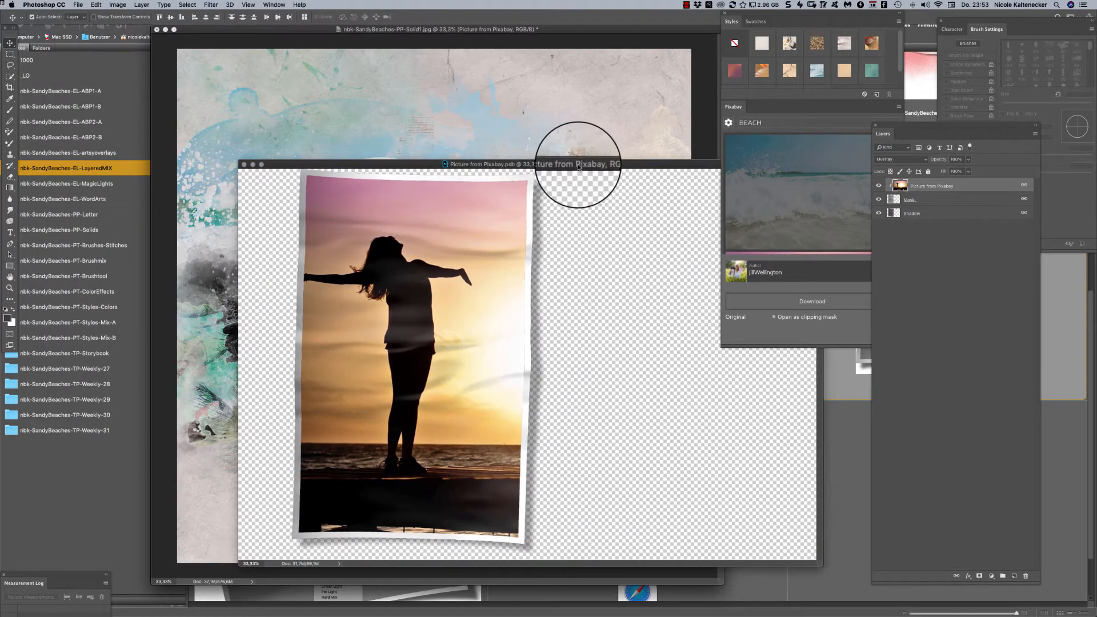
pyautogui.moveTo(579, 167); pyautogui.dragTo(564, 165)
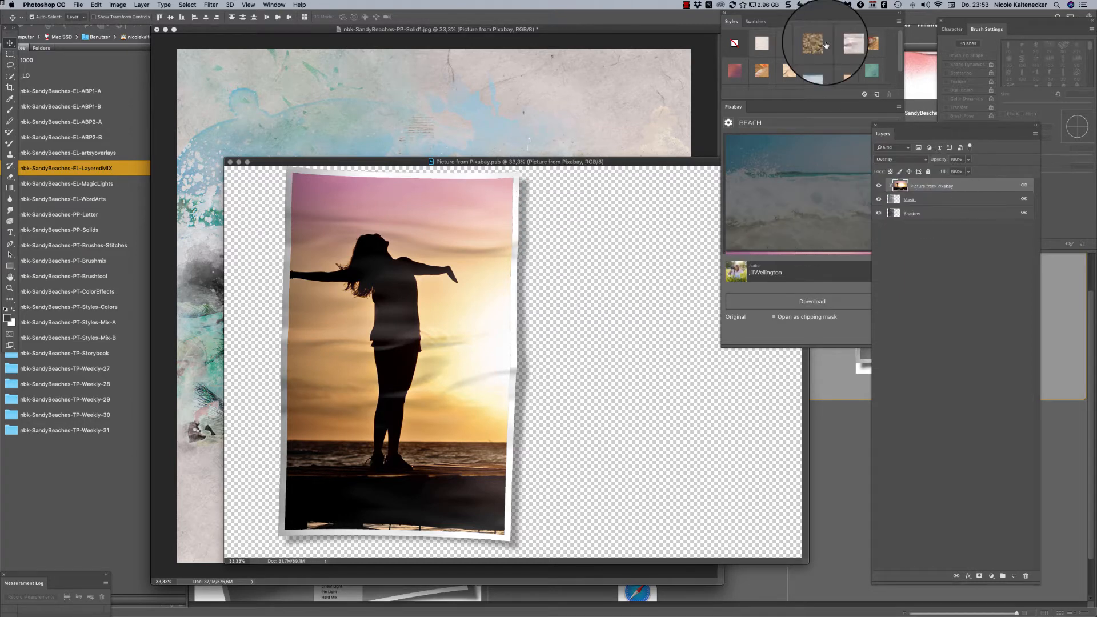
pyautogui.press('Delete')
# - Clip the Pixabay photo of a woman and child on the beach to the Mask layer and shift it so both figures show
pyautogui.click(776, 196)
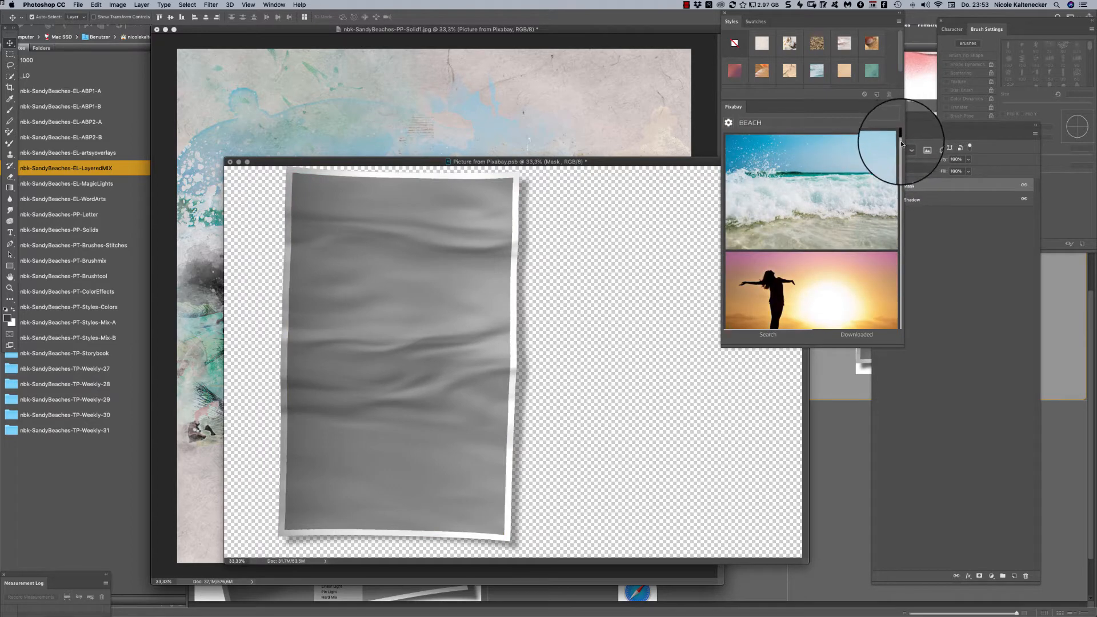
pyautogui.moveTo(902, 144); pyautogui.dragTo(901, 152)
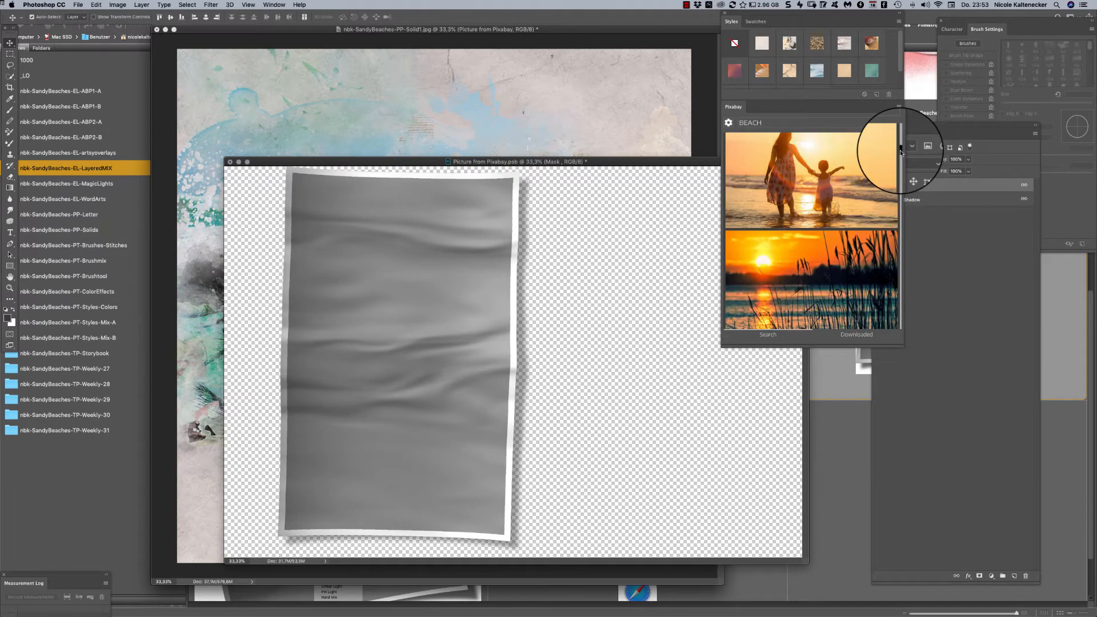
pyautogui.click(823, 180)
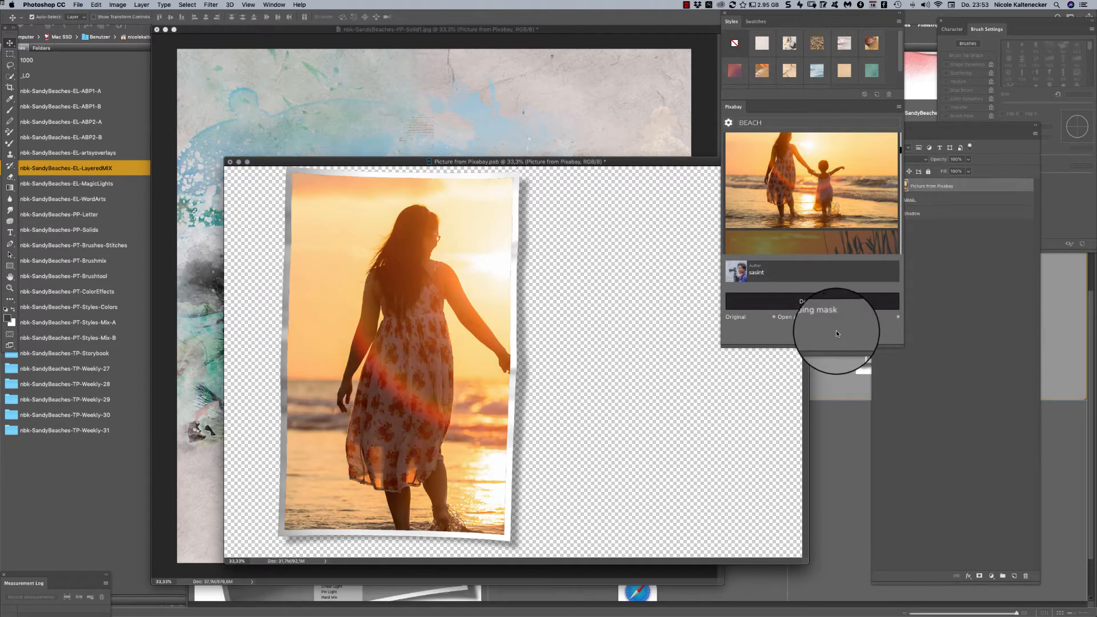
pyautogui.moveTo(439, 367); pyautogui.dragTo(349, 355)
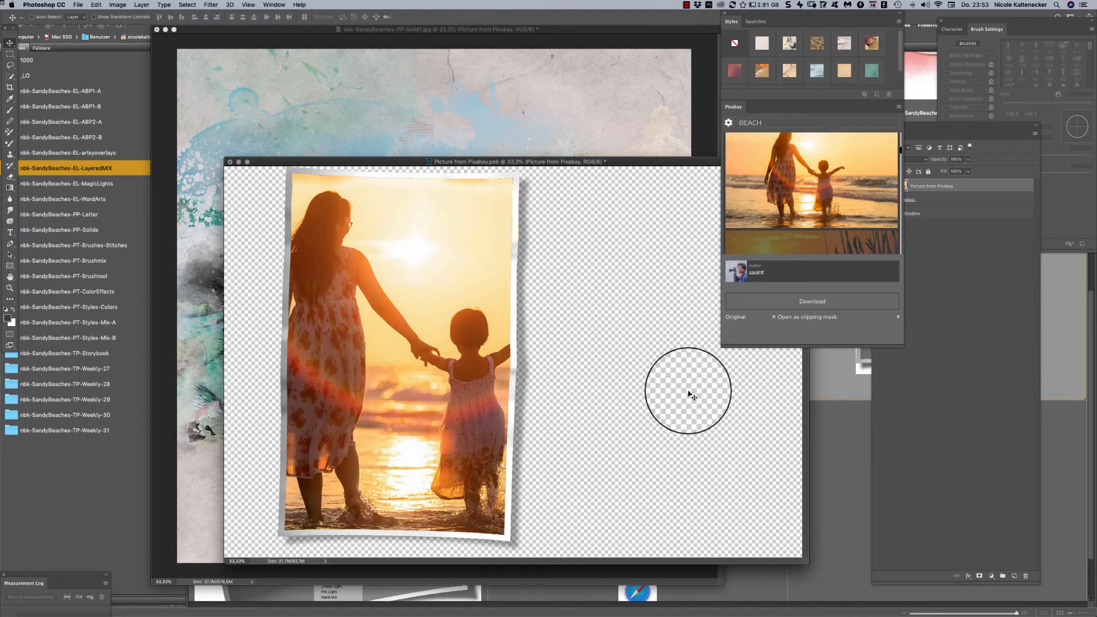
# - Set the woman-and-child photo's blend mode to Overlay, and save and close the smart object's contents
pyautogui.click(947, 184)
pyautogui.click(897, 148)
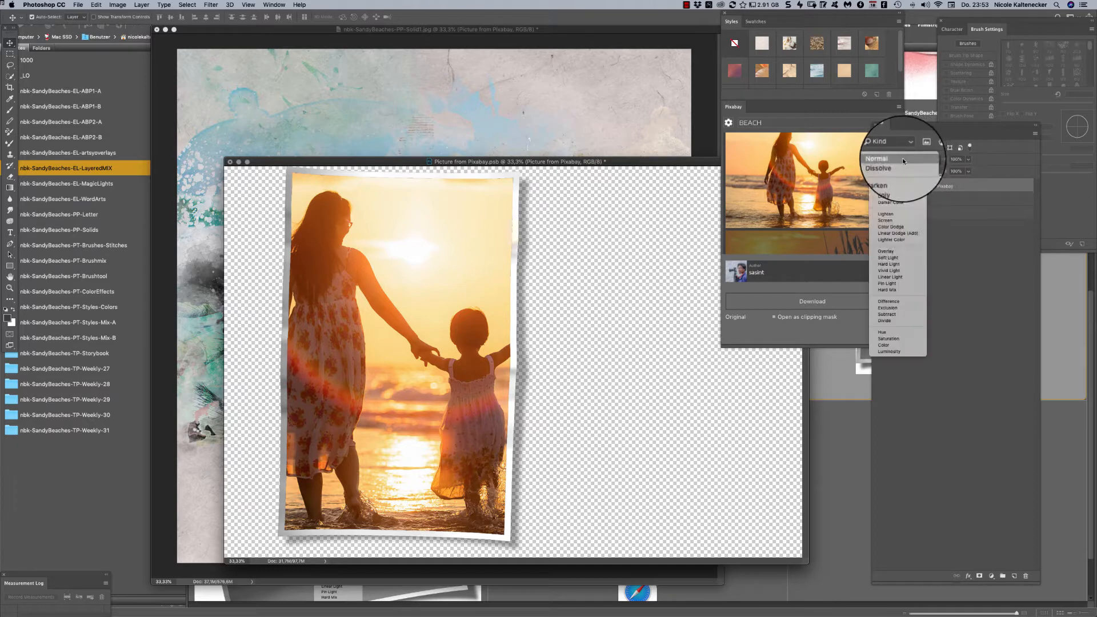
pyautogui.click(905, 253)
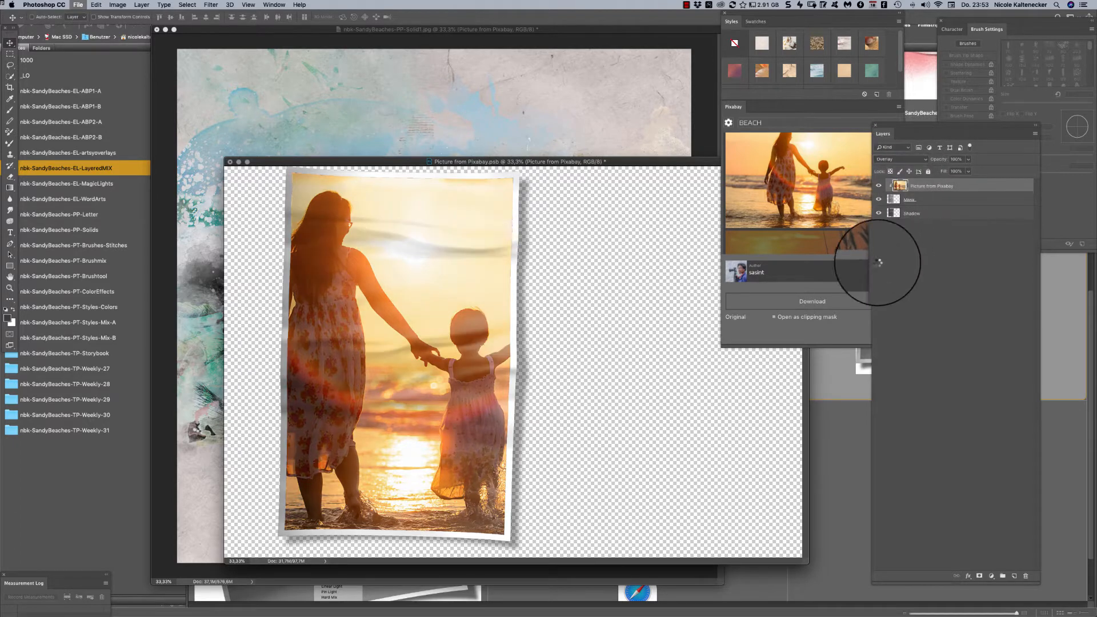
pyautogui.click(796, 306)
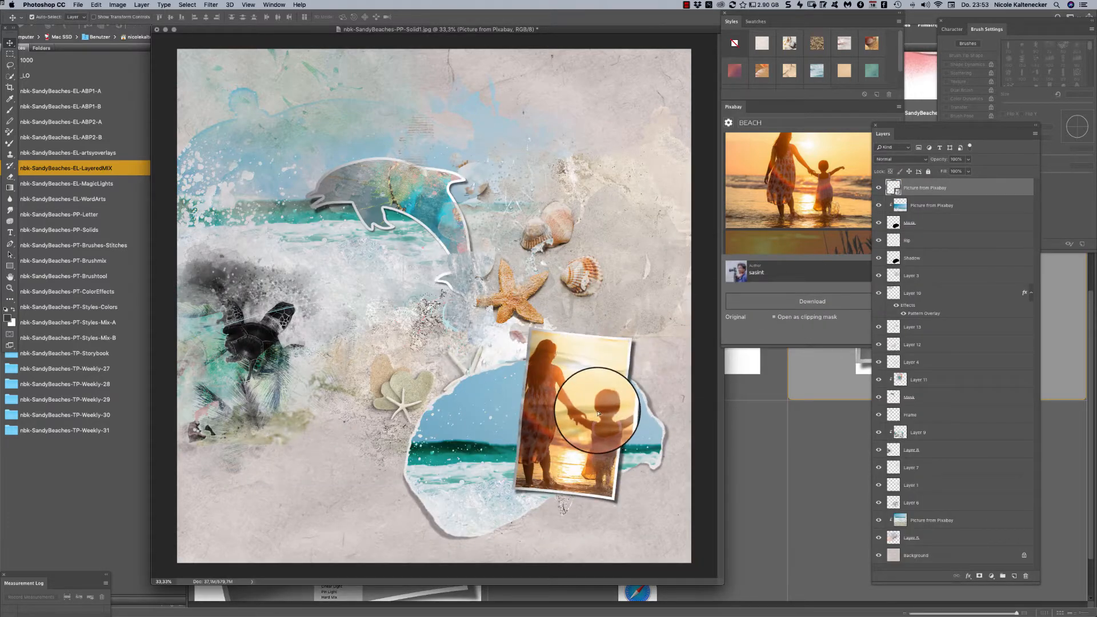
# - Move the framed woman-and-child photo up and to the right on the page, and switch back to the LayeredMIX folder in Adobe Bridge
pyautogui.moveTo(600, 414); pyautogui.dragTo(623, 394)
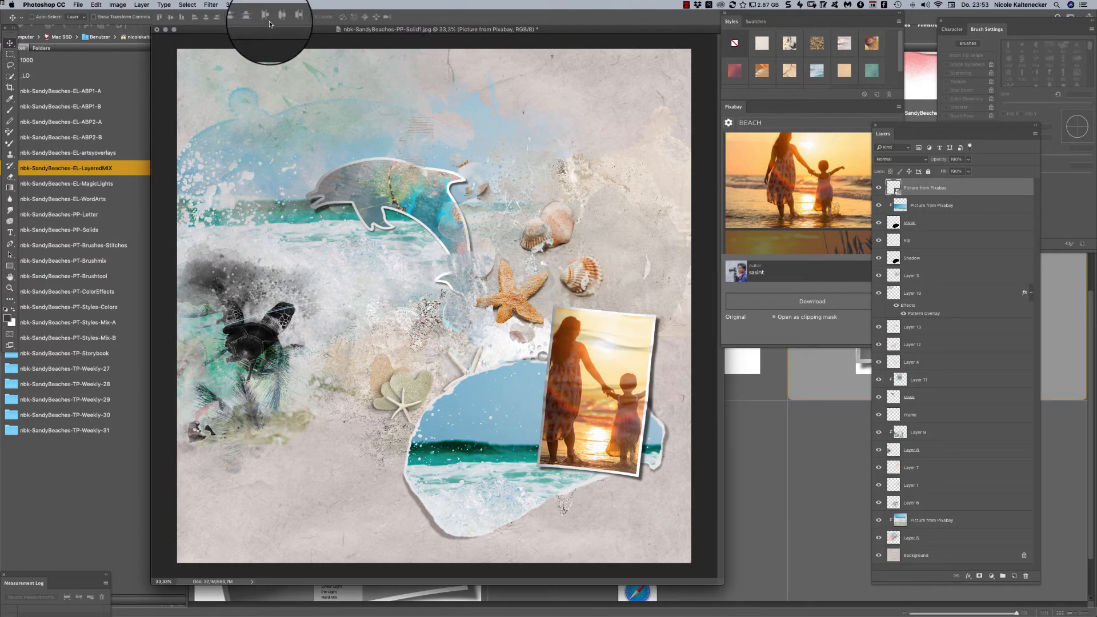
pyautogui.press('super+minus')
pyautogui.moveTo(516, 29); pyautogui.dragTo(639, 132)
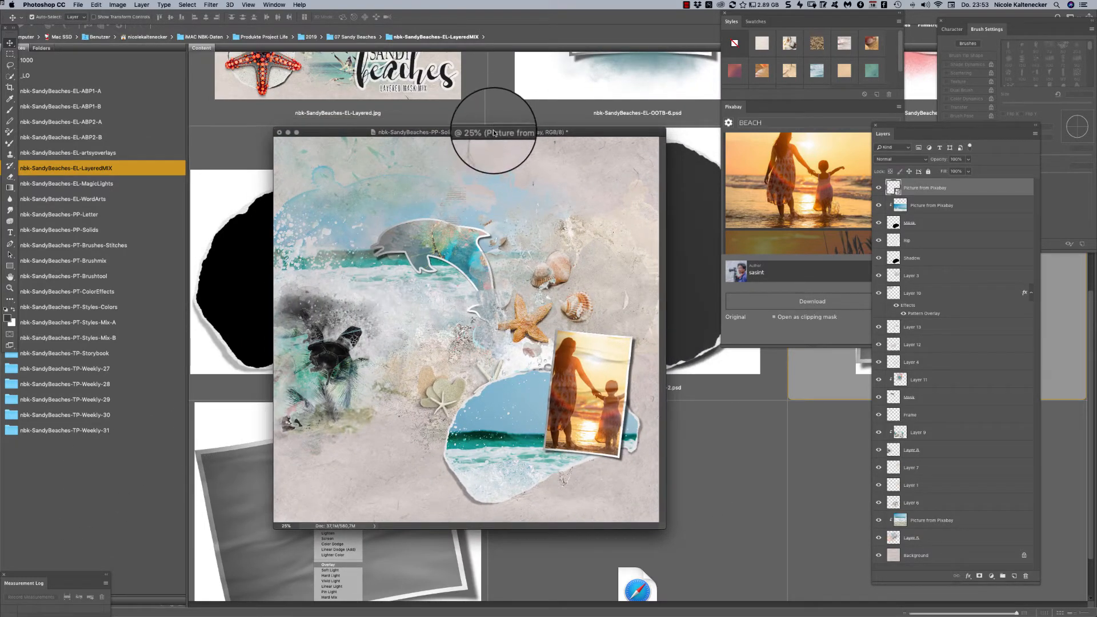
pyautogui.moveTo(503, 132); pyautogui.dragTo(538, 127)
pyautogui.click(239, 480)
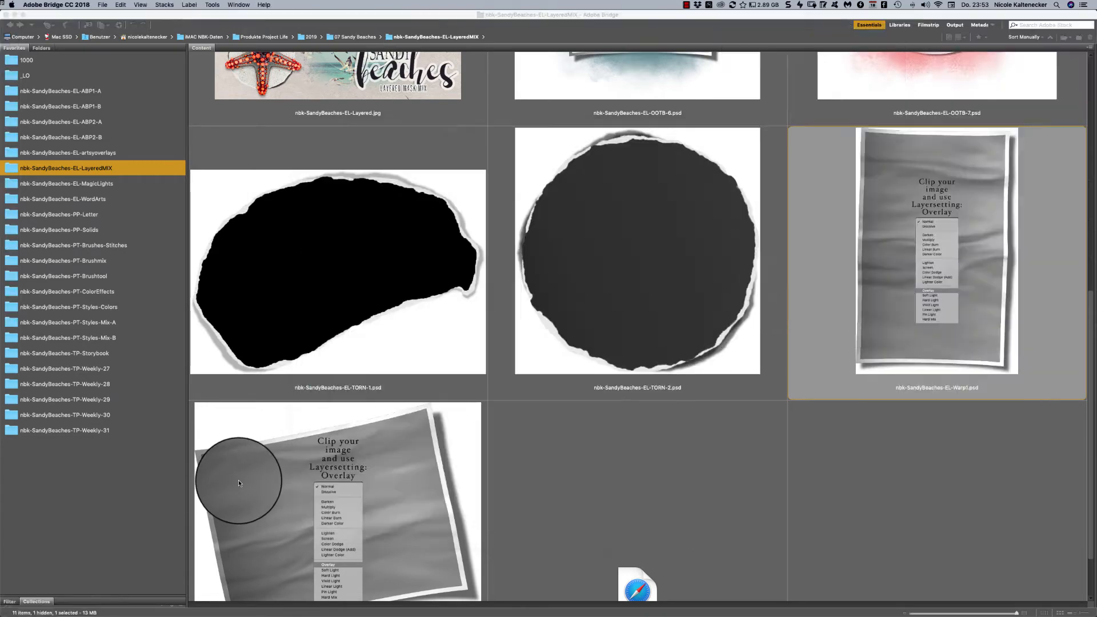
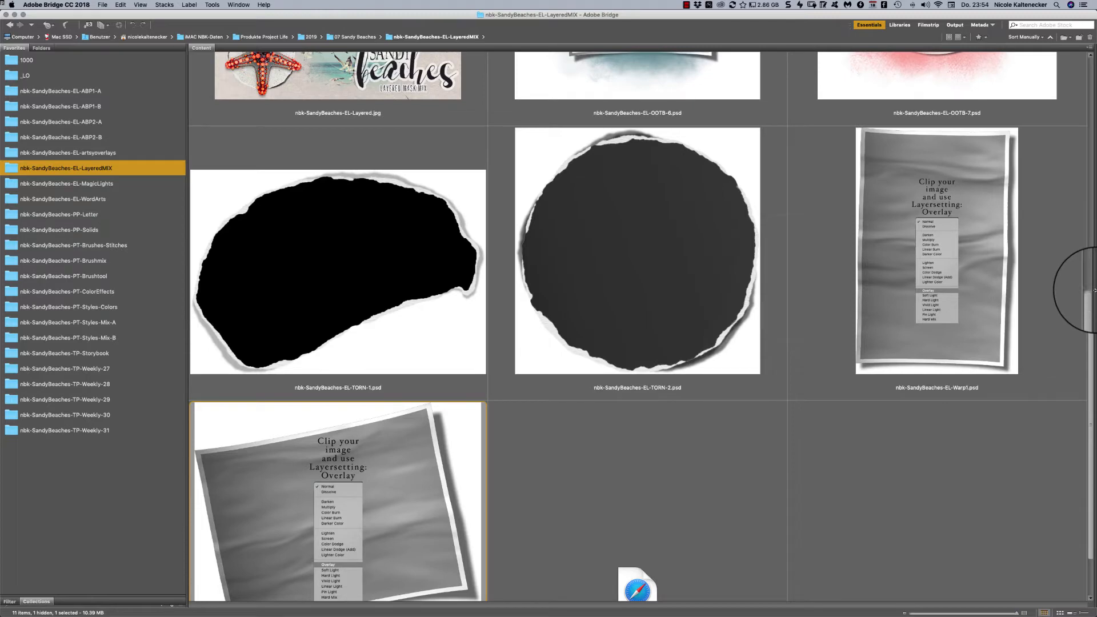
# - Look over the dolphin, OOTB, torn and warped mask files in the LayeredMIX folder
pyautogui.scroll(-3, 1080, 299)
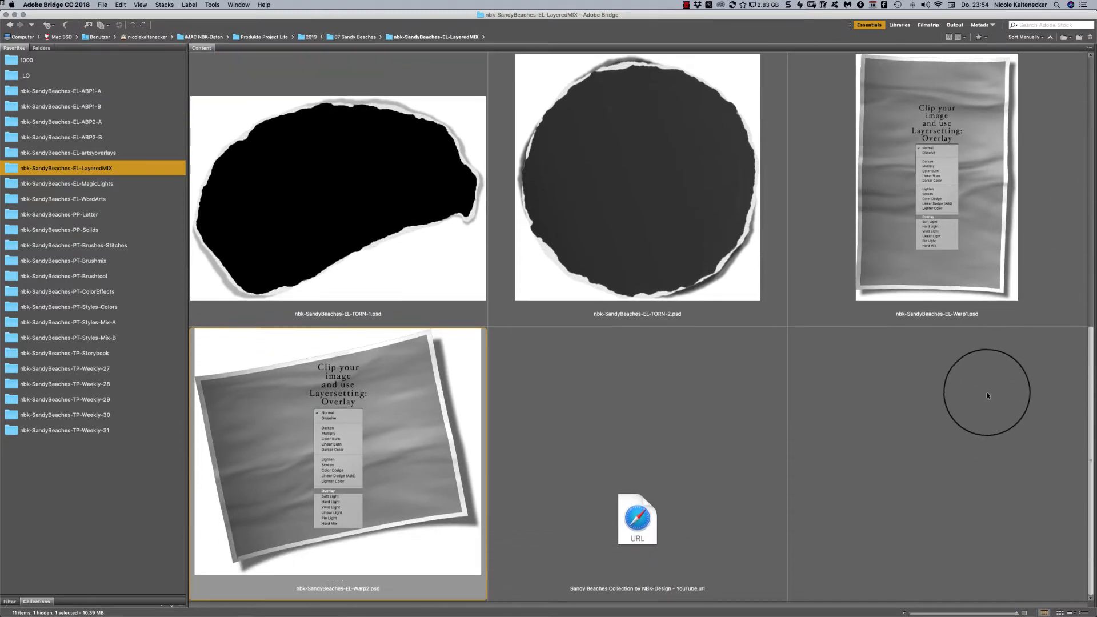
pyautogui.scroll(15, 987, 396)
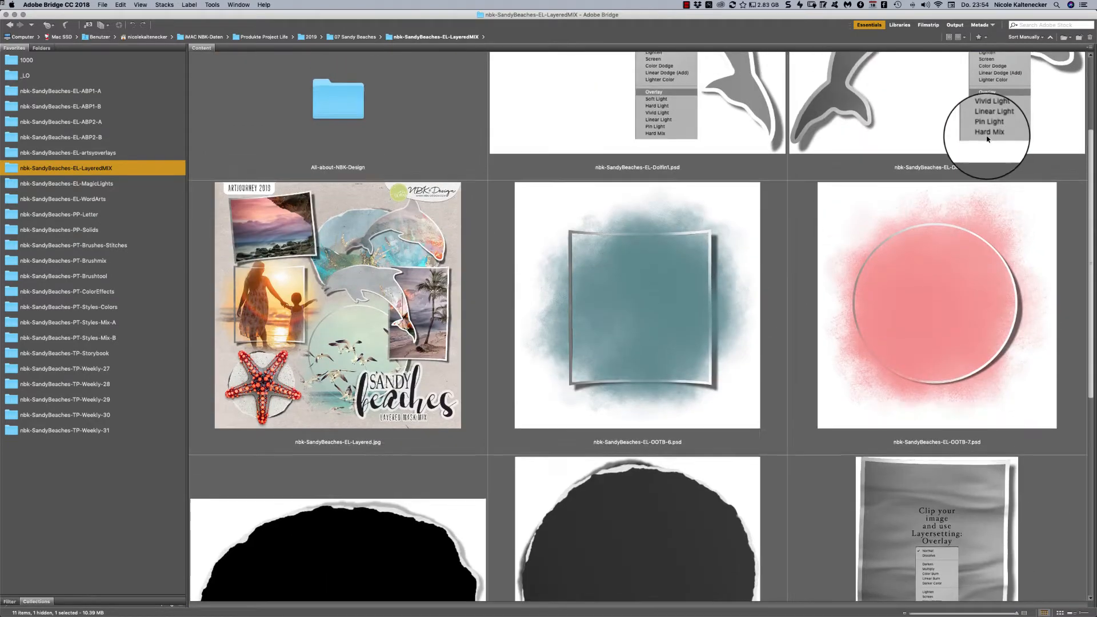
pyautogui.scroll(4, 988, 138)
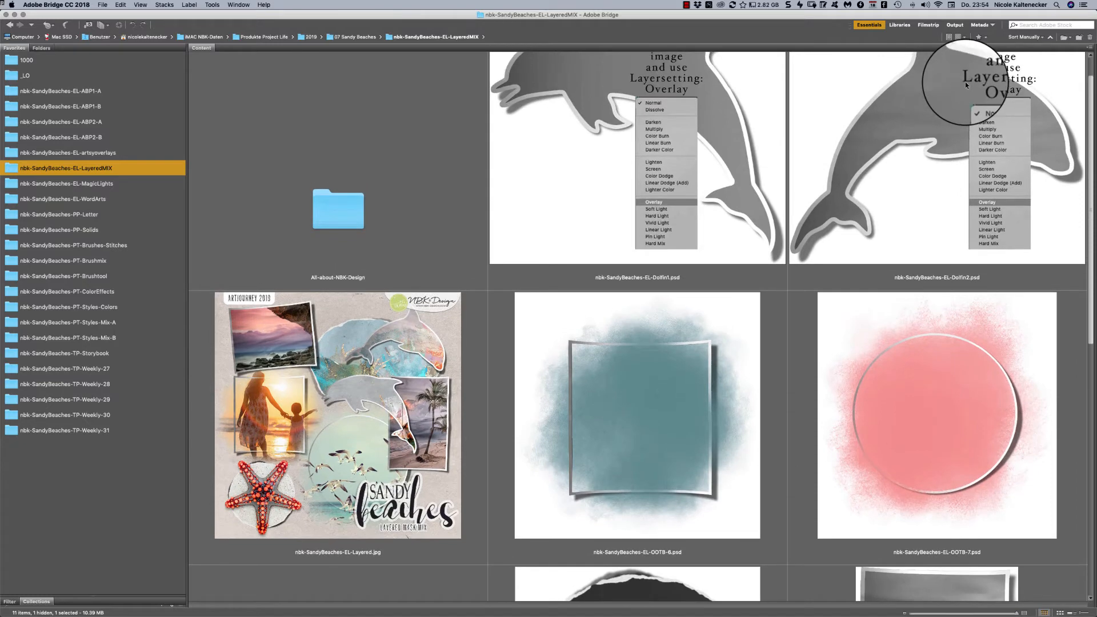
pyautogui.scroll(-7, 964, 84)
pyautogui.scroll(7, 924, 82)
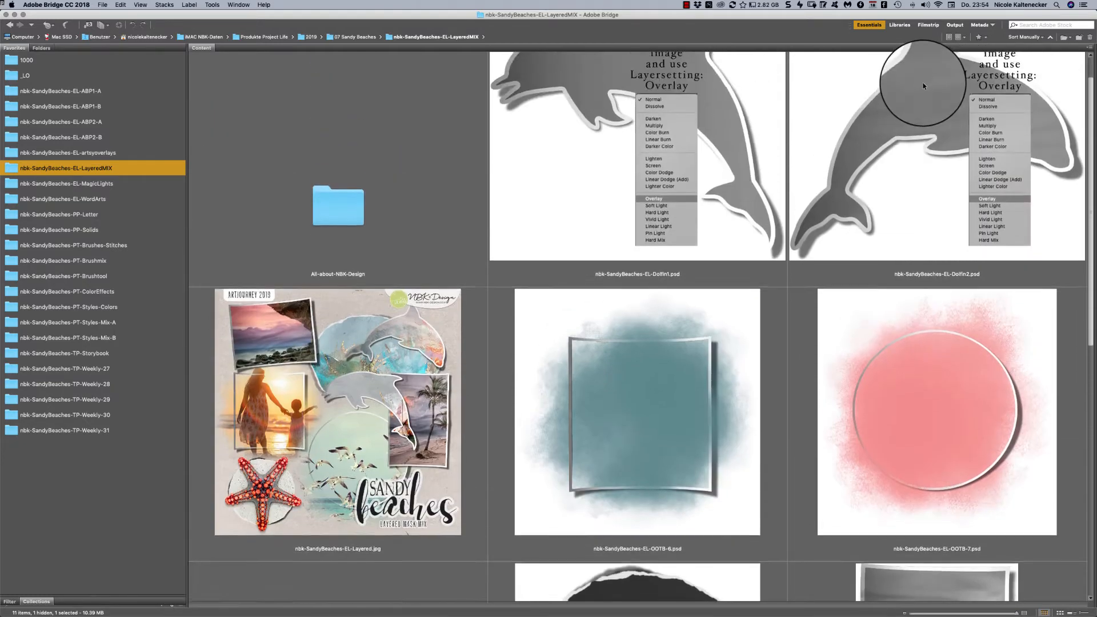
pyautogui.scroll(-15, 924, 83)
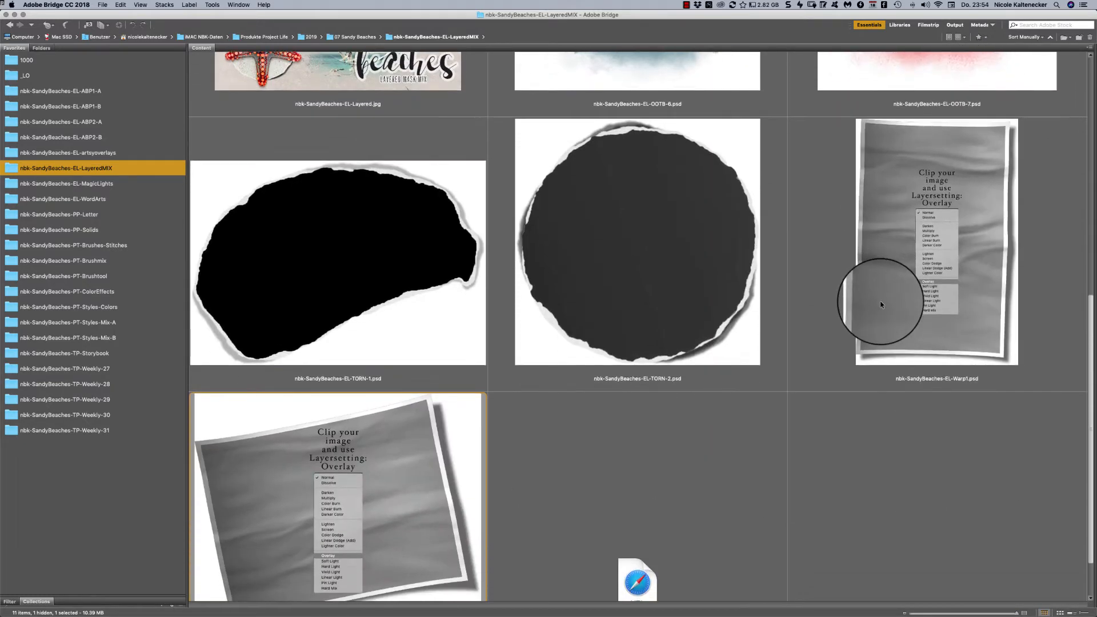
pyautogui.scroll(1, 881, 305)
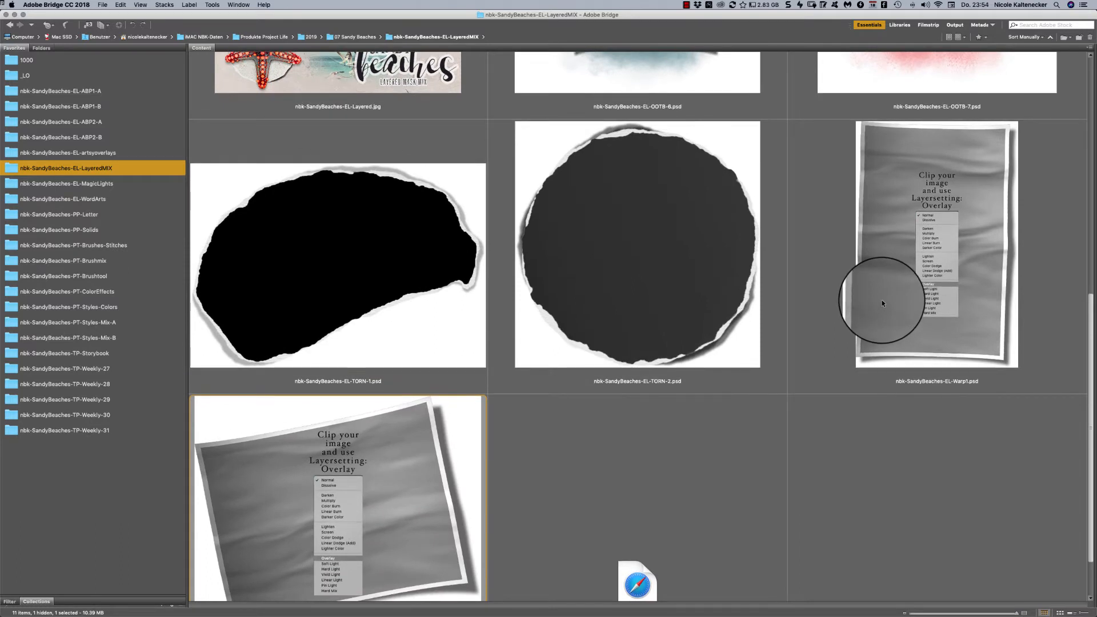
pyautogui.scroll(1, 882, 303)
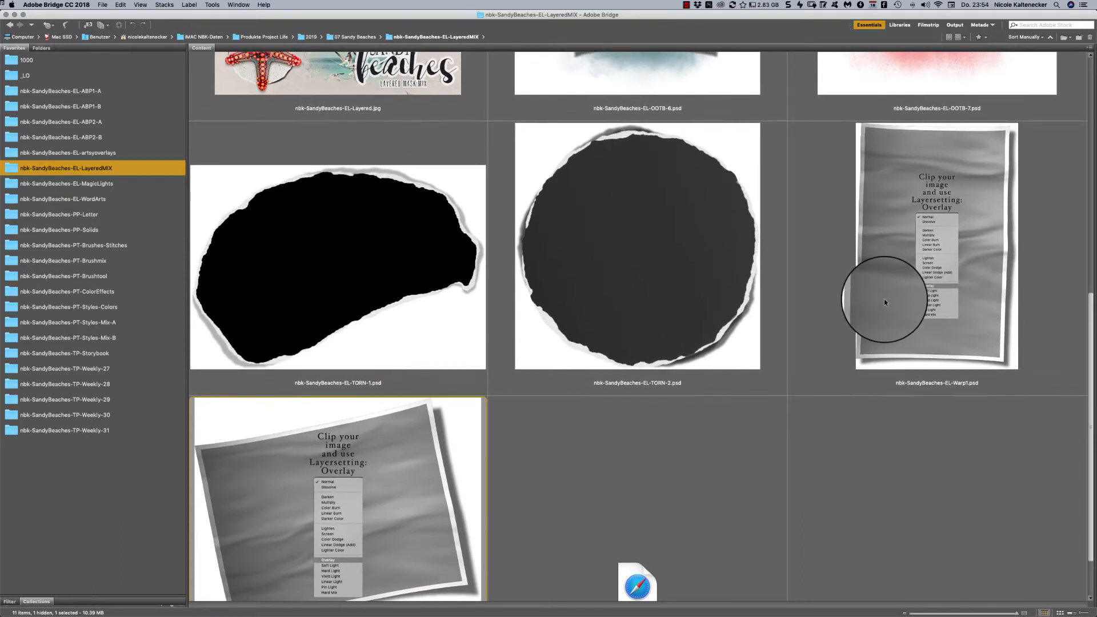
pyautogui.scroll(5, 883, 299)
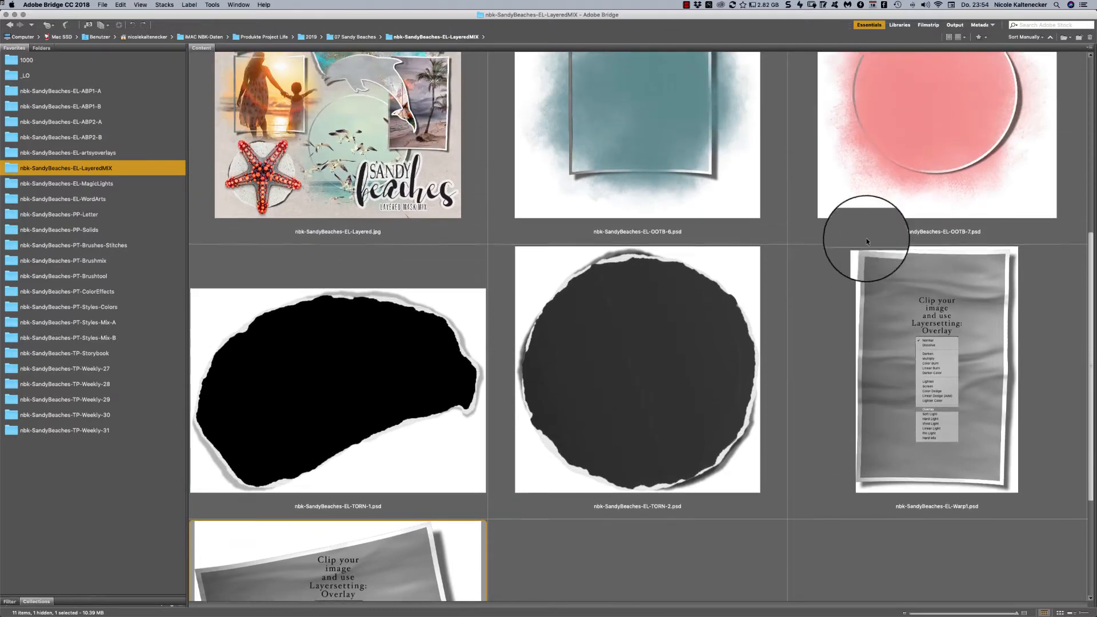
pyautogui.scroll(3, 866, 229)
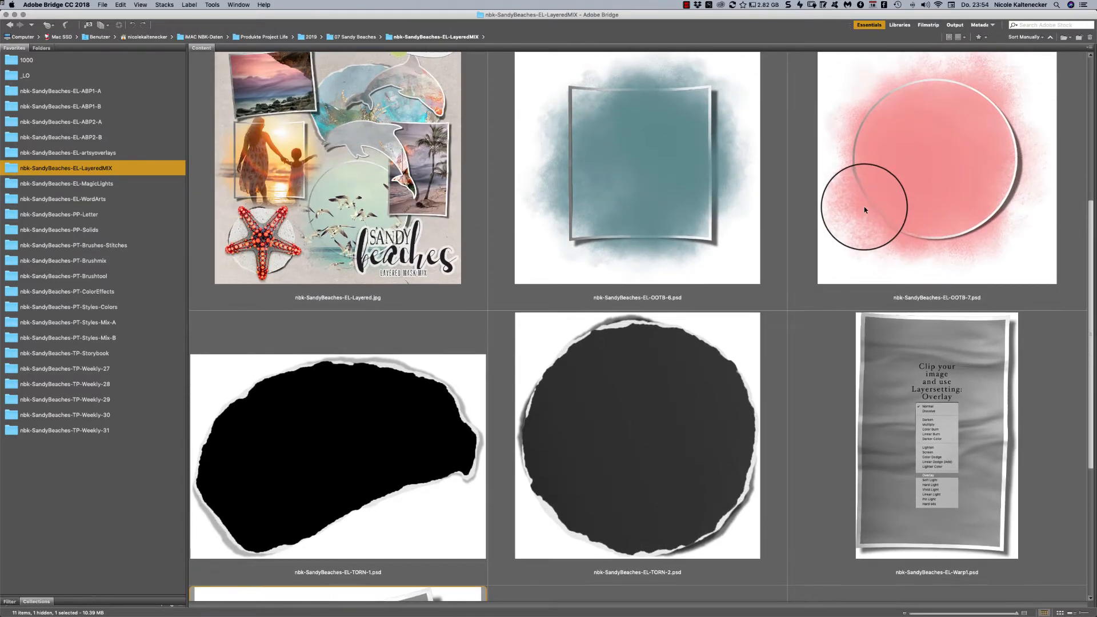
pyautogui.scroll(1, 864, 207)
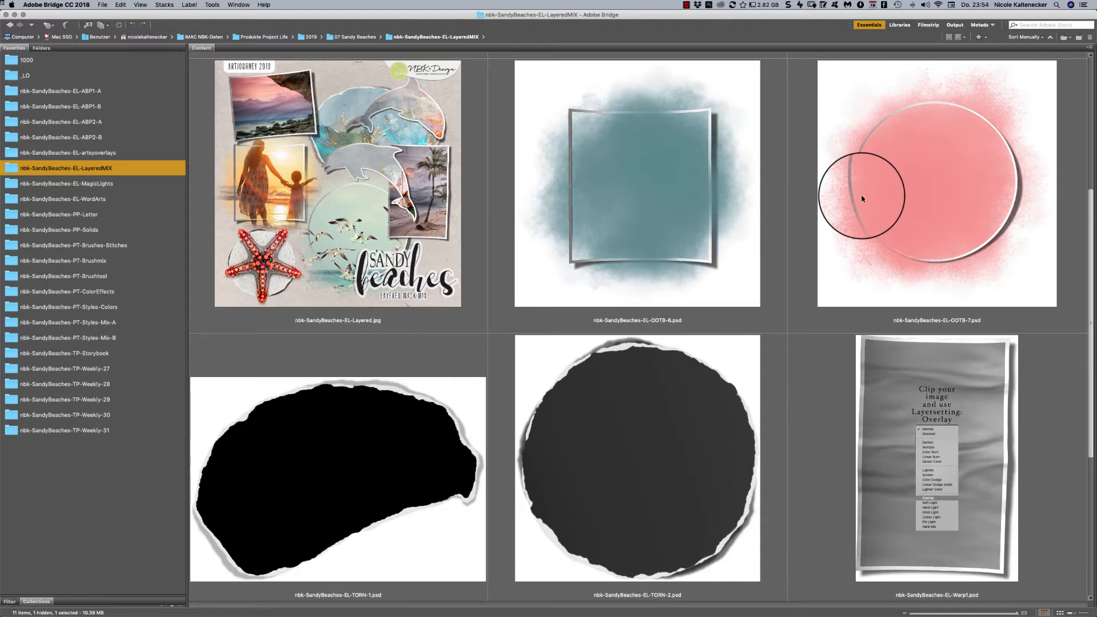
pyautogui.scroll(8, 863, 199)
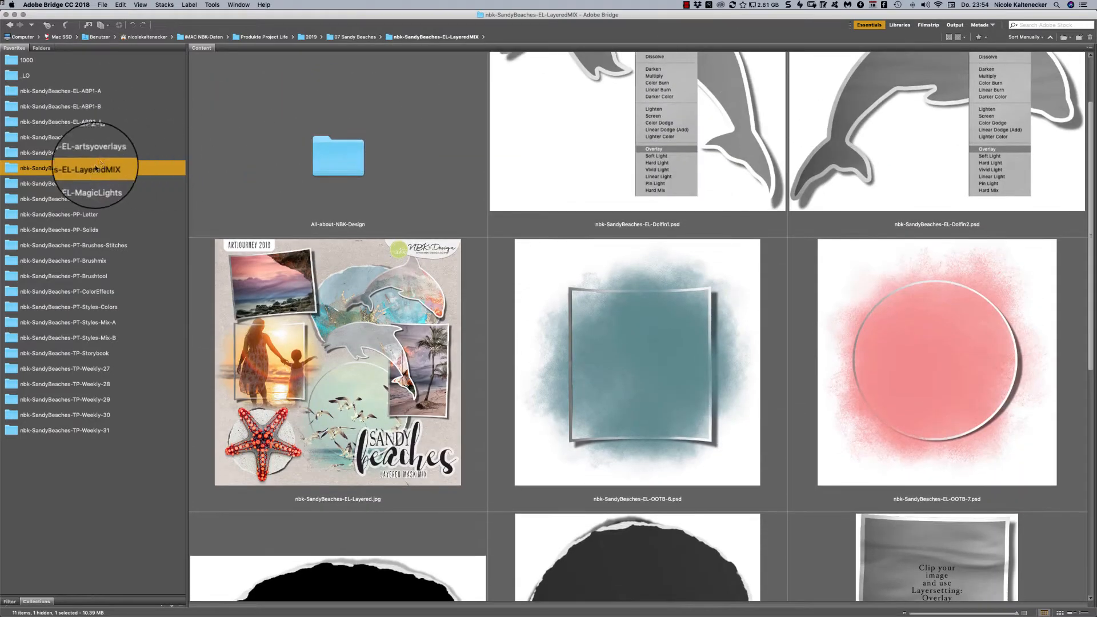
# - Browse the nbk-SandyBeaches-EL-MagicLights folder and open nbk-SandyBeaches-EL-MagicLight9.png in Photoshop
pyautogui.click(97, 186)
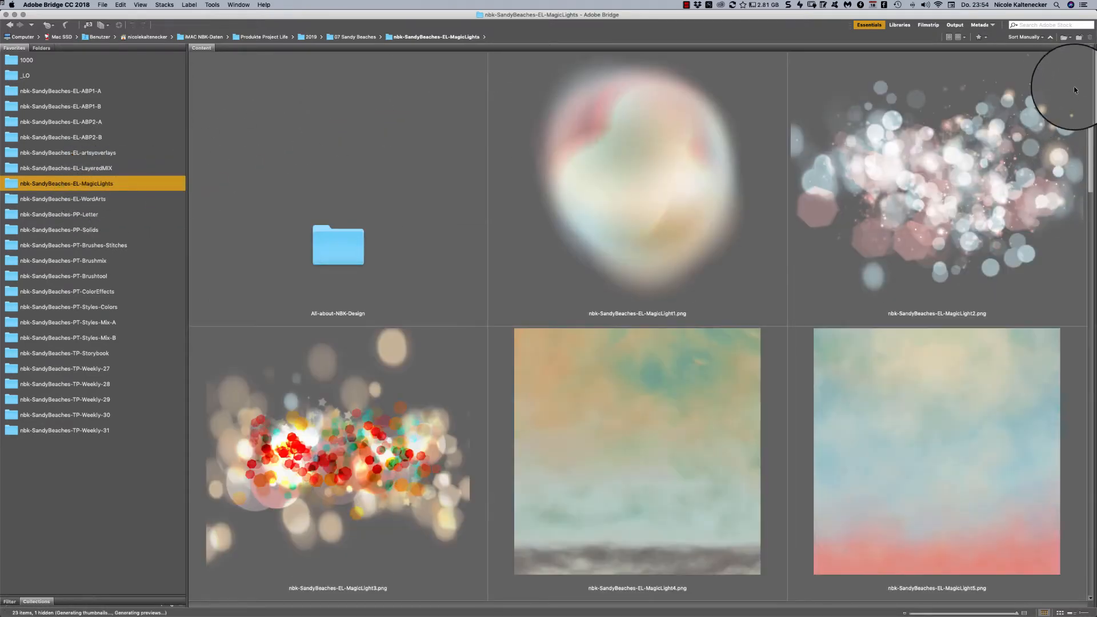
pyautogui.scroll(-1, 1091, 77)
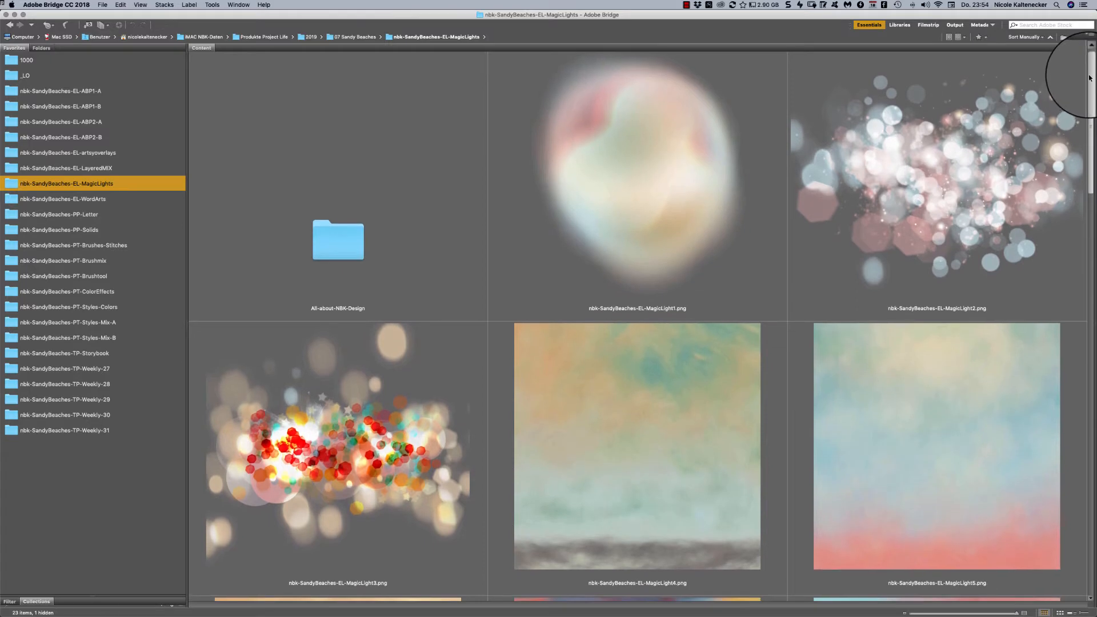
pyautogui.moveTo(1090, 77); pyautogui.dragTo(1070, 151)
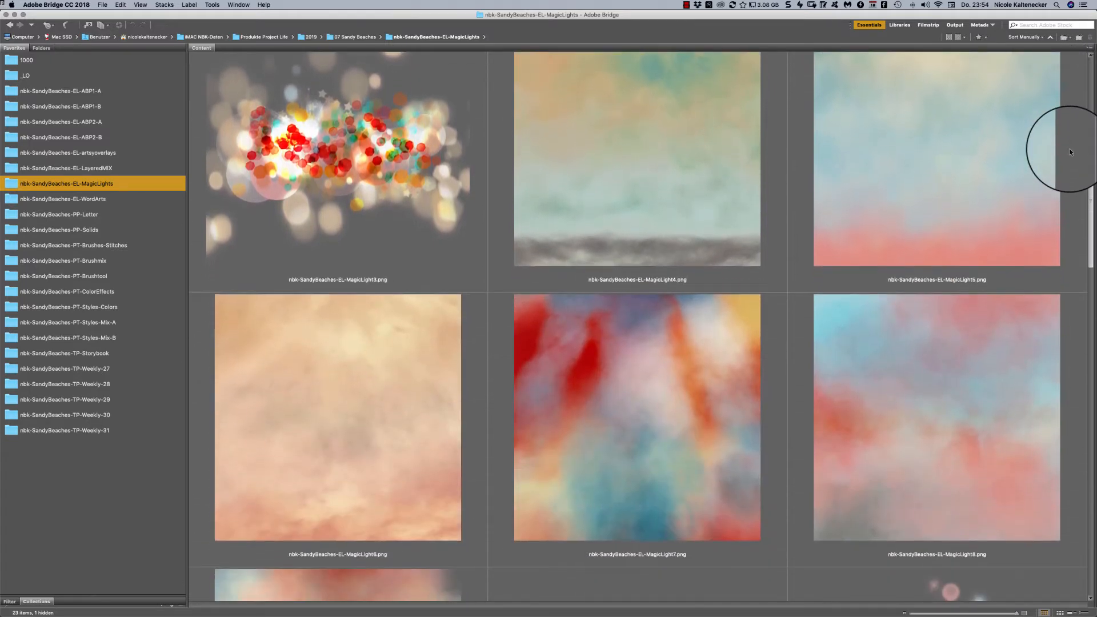
pyautogui.scroll(-5, 1069, 149)
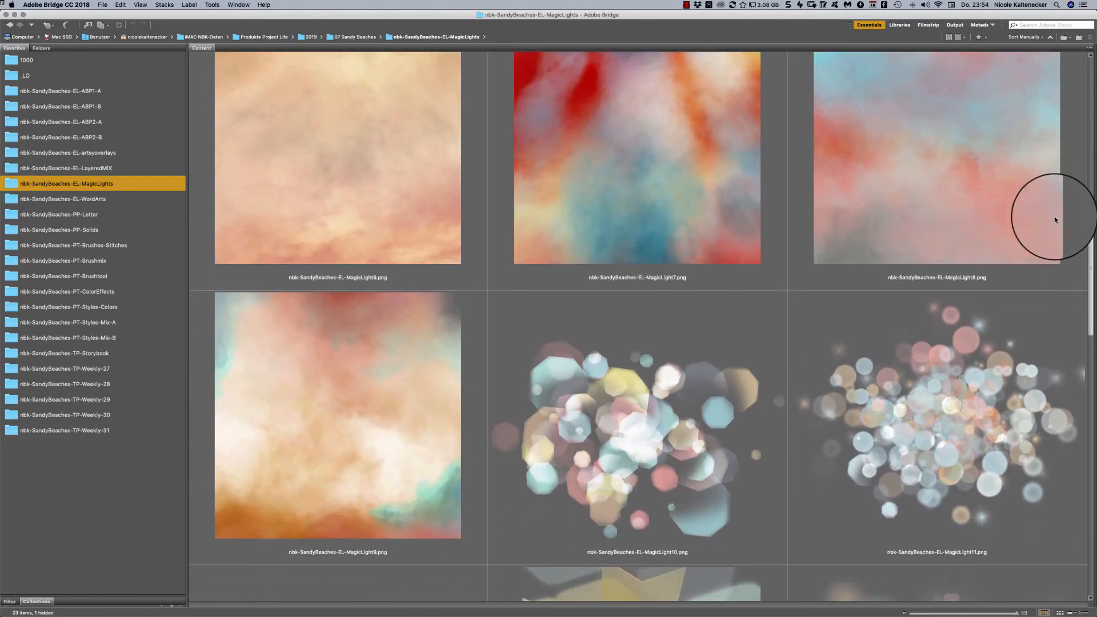
pyautogui.scroll(-3, 1055, 222)
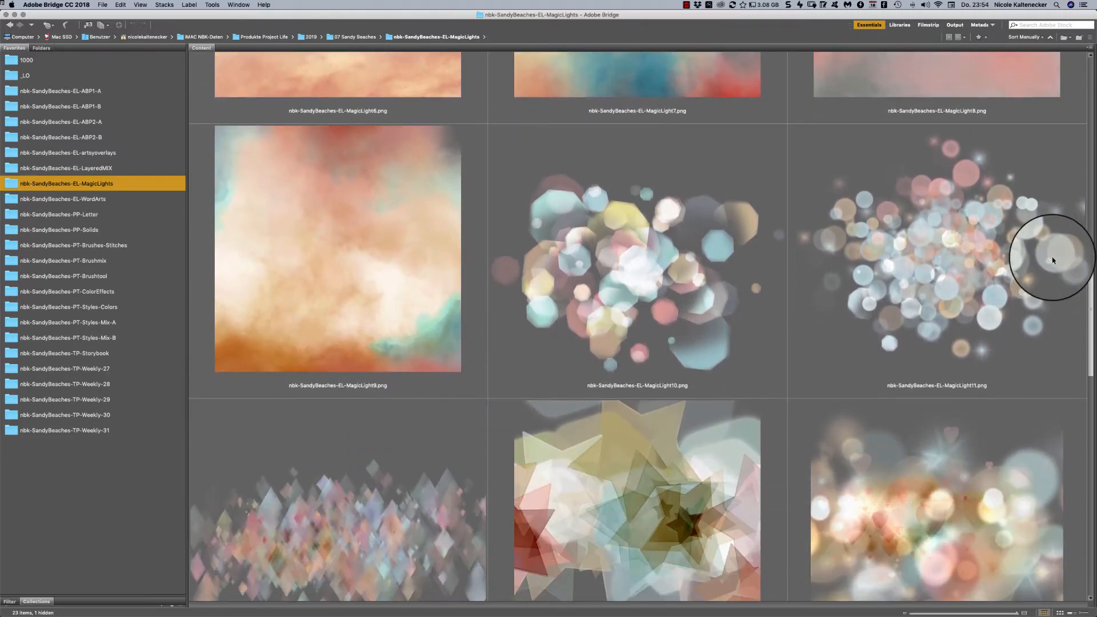
pyautogui.scroll(-1, 1051, 256)
pyautogui.doubleClick(440, 272)
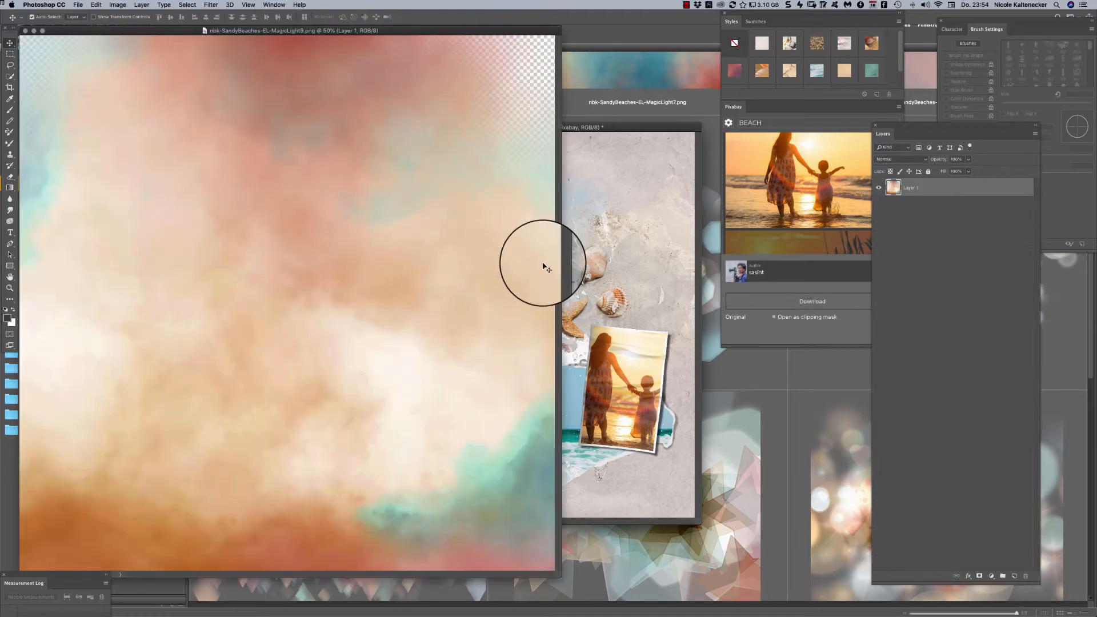
# - Add the MagicLight9 cloud texture to the beach page as the uppermost layer and enlarge it to cover the whole page
pyautogui.moveTo(544, 267); pyautogui.dragTo(529, 252)
pyautogui.hotkey('ctrl', 't')
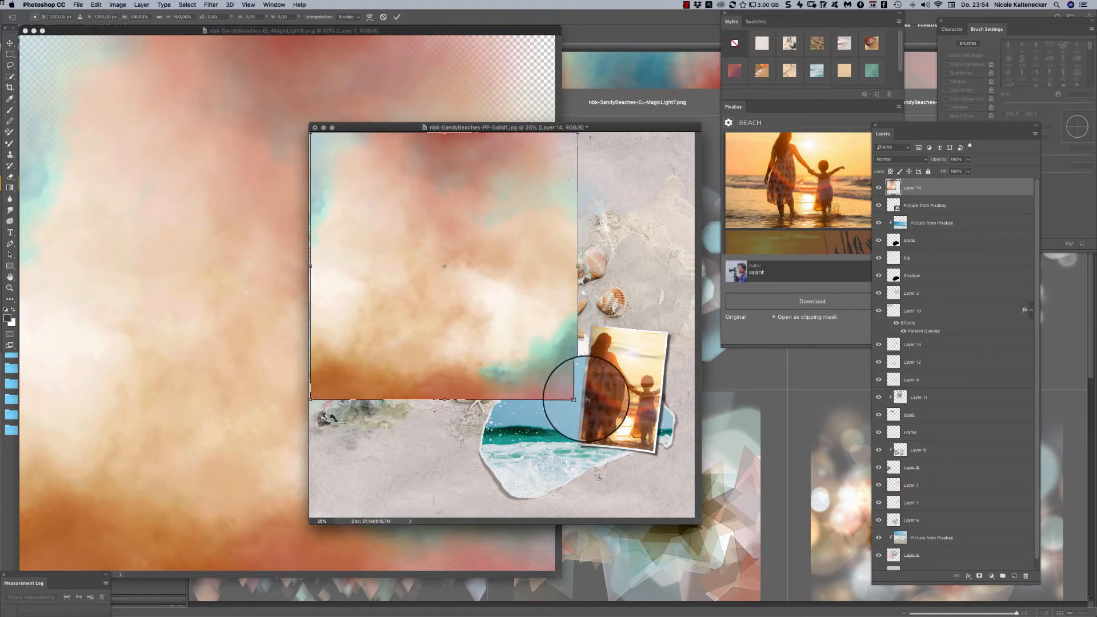
pyautogui.moveTo(579, 399); pyautogui.dragTo(694, 524)
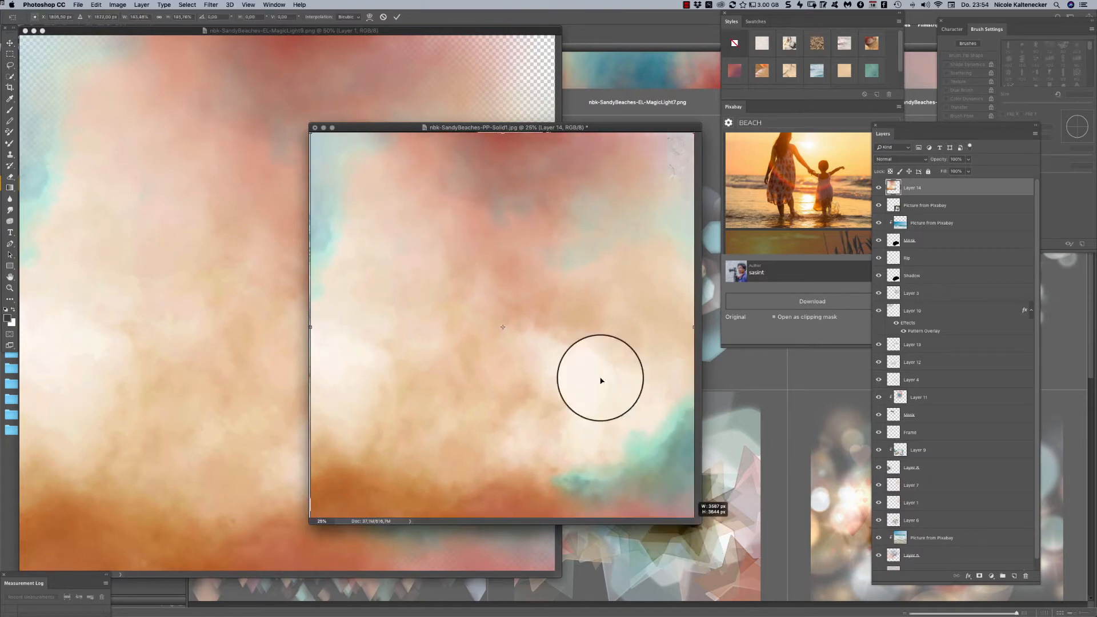
pyautogui.click(303, 134)
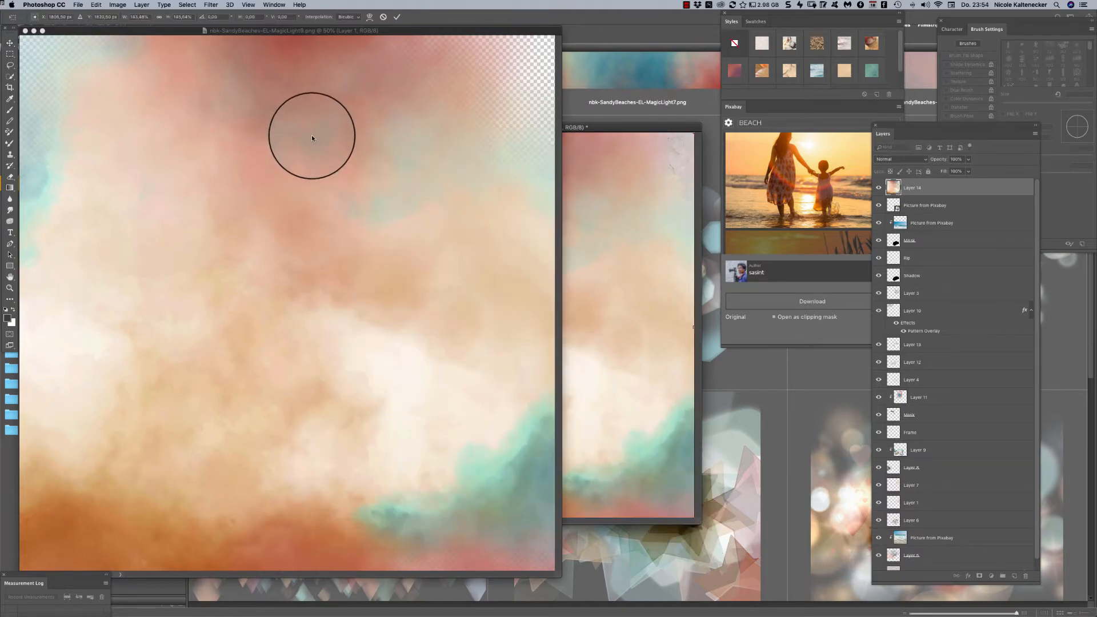
pyautogui.click(630, 193)
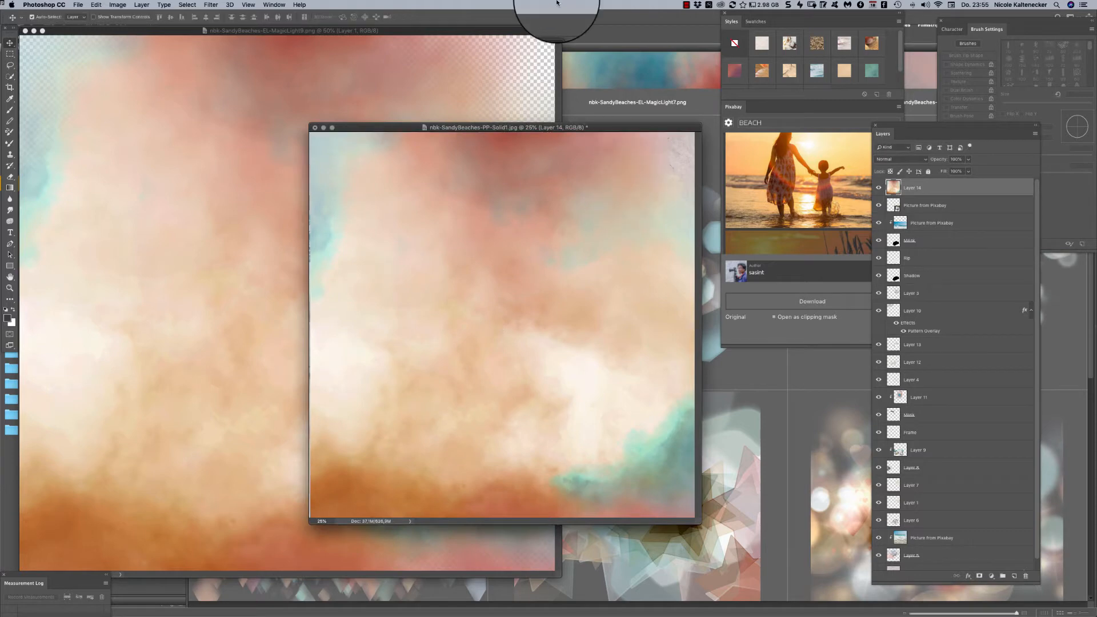
pyautogui.hotkey('ctrl', 't')
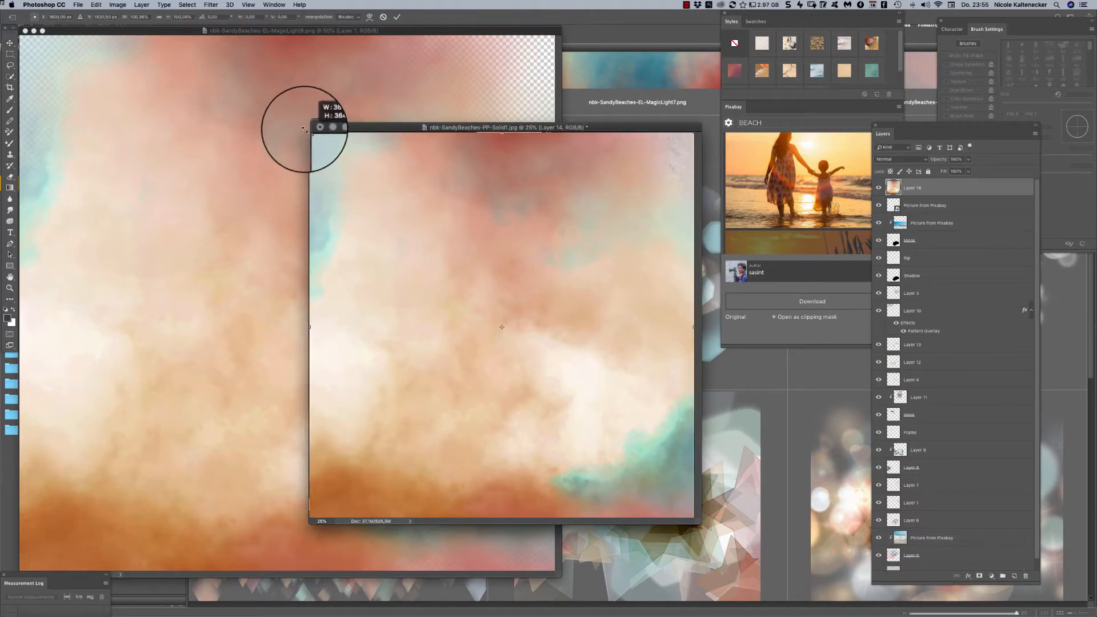
pyautogui.moveTo(304, 129); pyautogui.dragTo(301, 128)
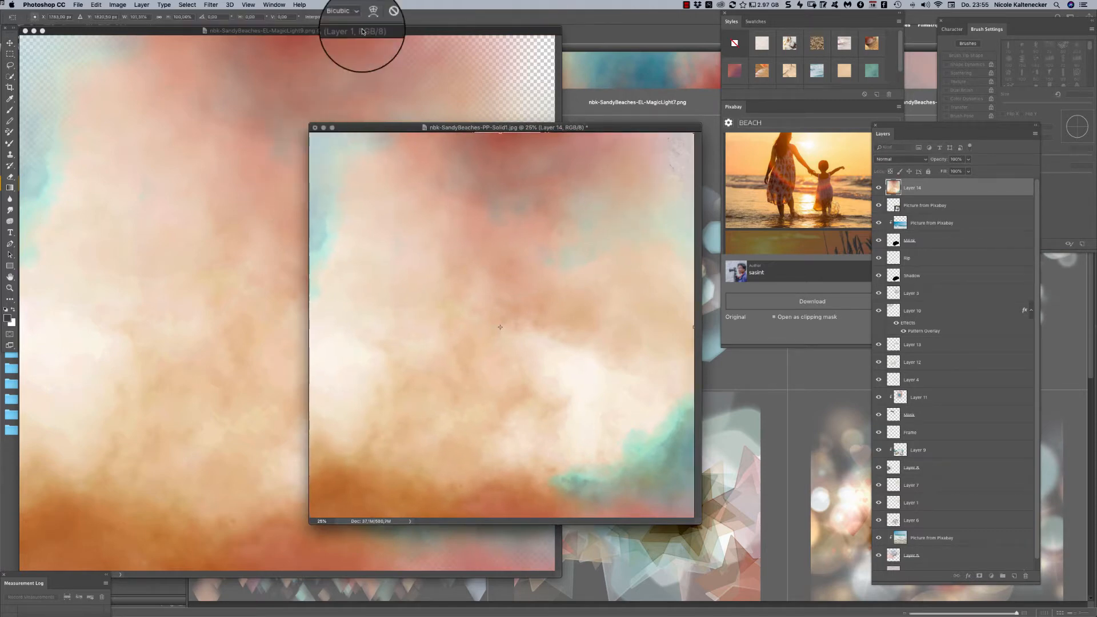
# - Try the Multiply, Linear Burn, Lighten, Screen and Overlay blend modes on the cloud texture layer
pyautogui.click(895, 159)
pyautogui.click(902, 183)
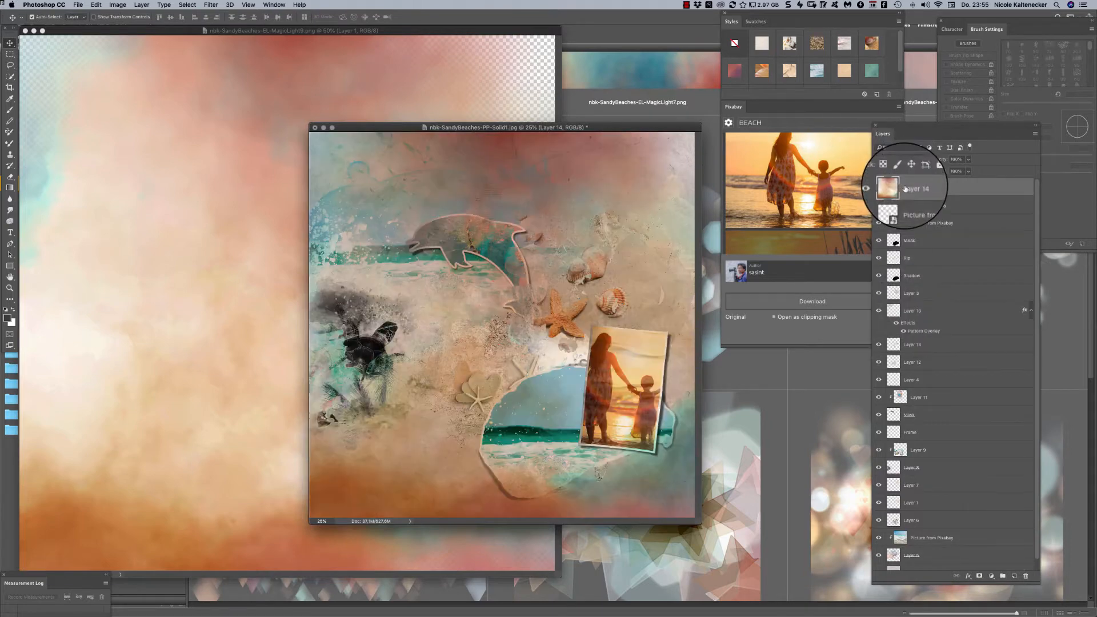
pyautogui.click(897, 158)
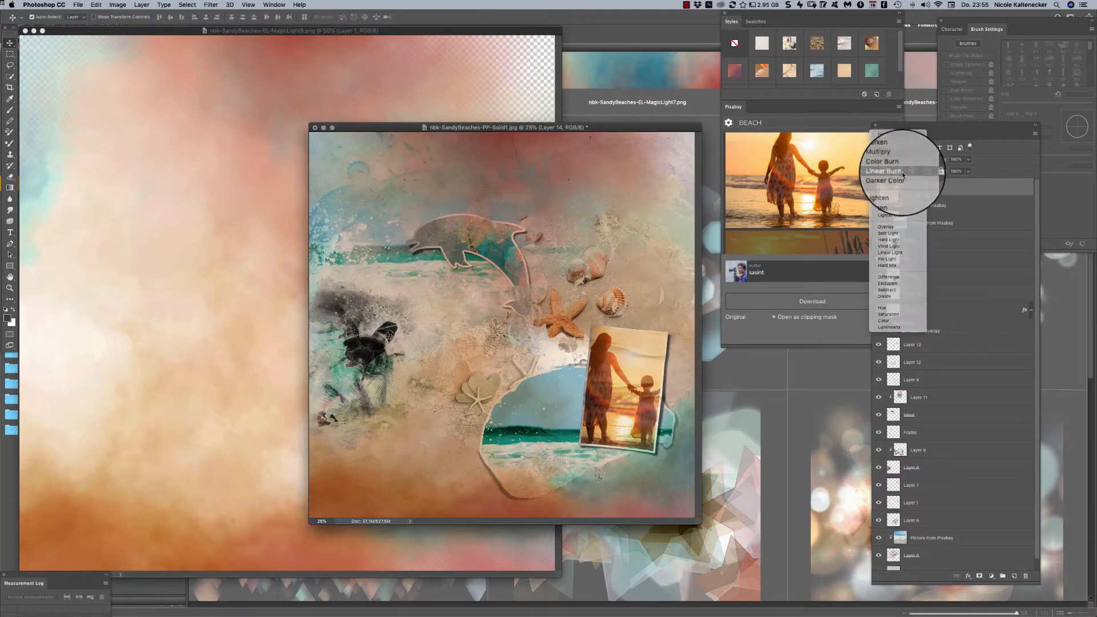
pyautogui.click(902, 172)
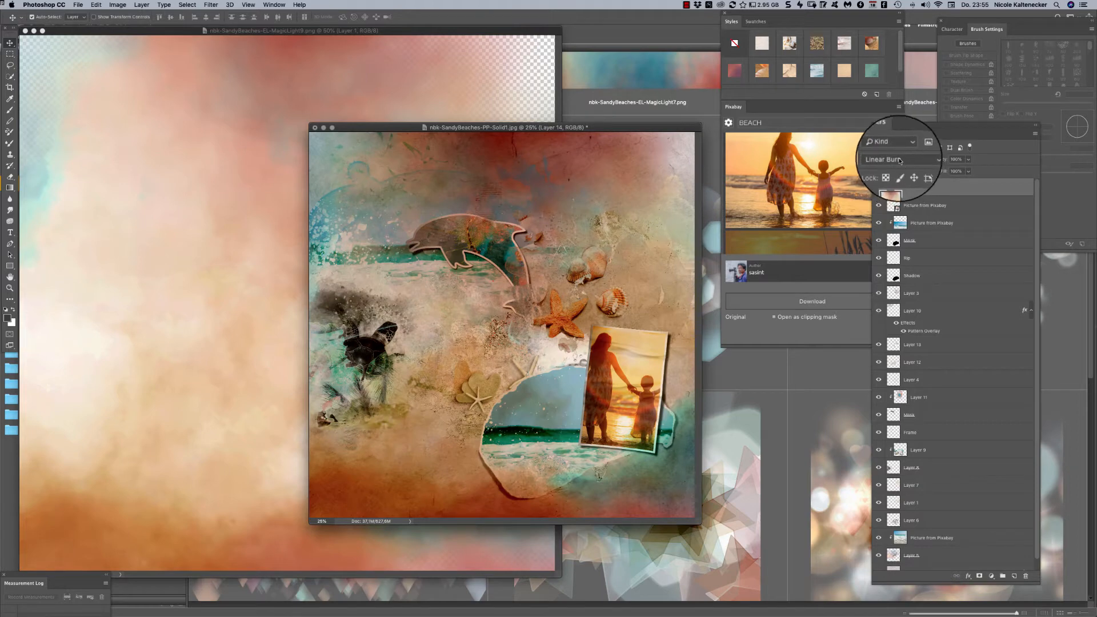
pyautogui.click(900, 160)
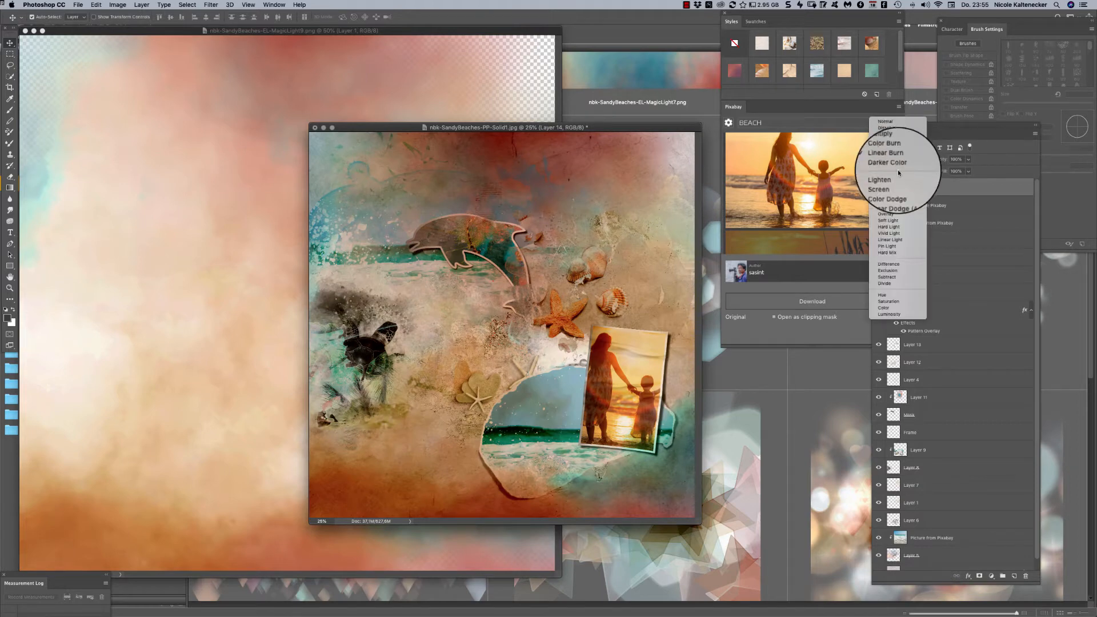
pyautogui.click(899, 177)
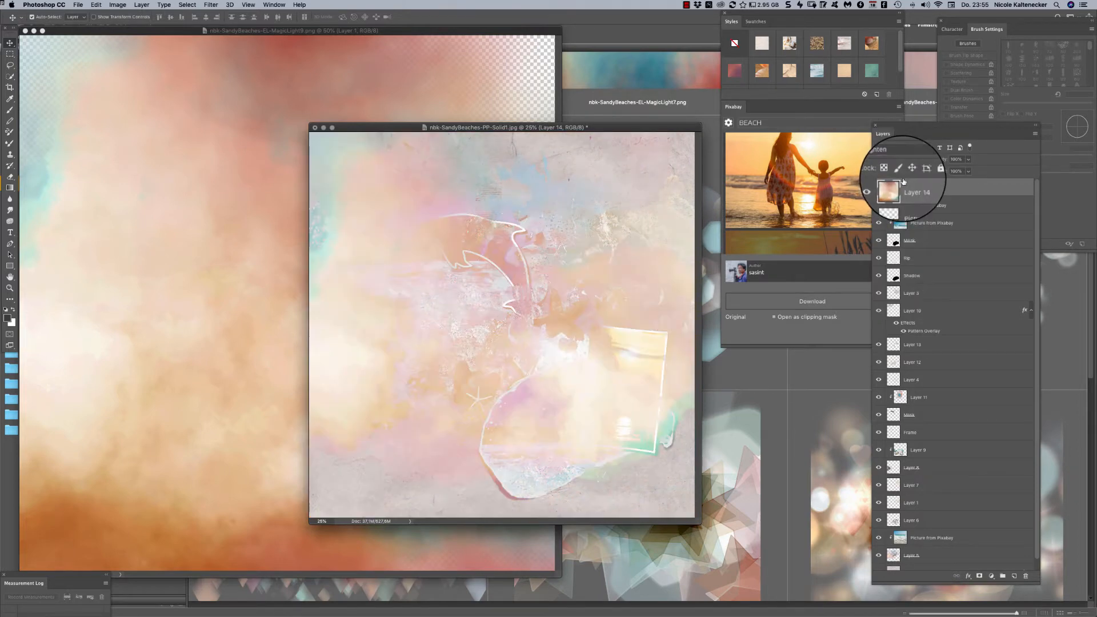
pyautogui.click(902, 159)
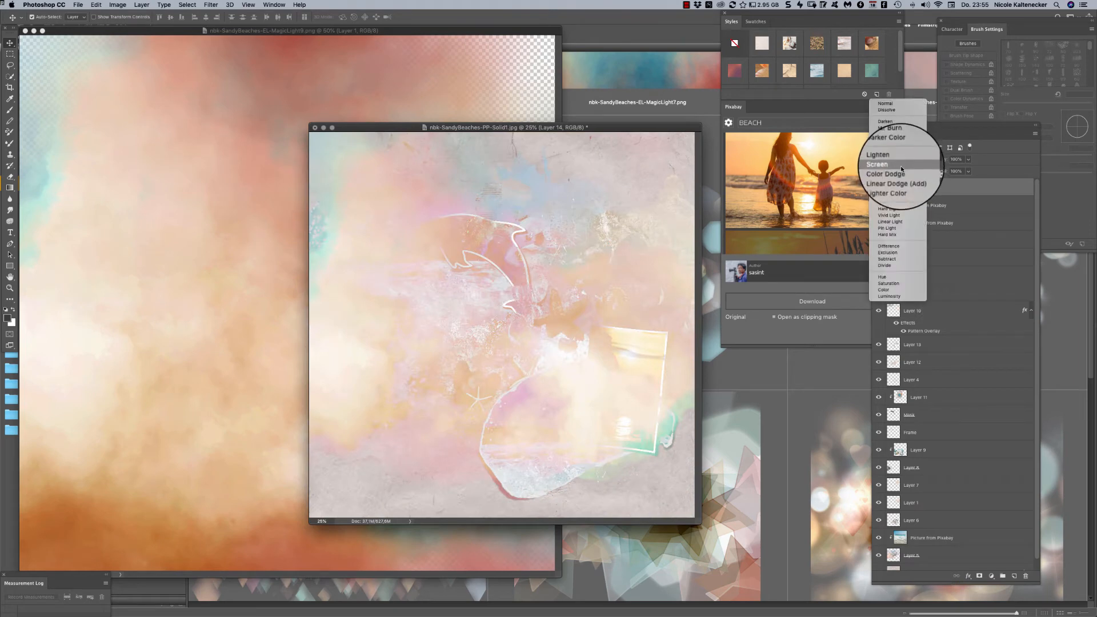
pyautogui.click(901, 163)
pyautogui.click(902, 164)
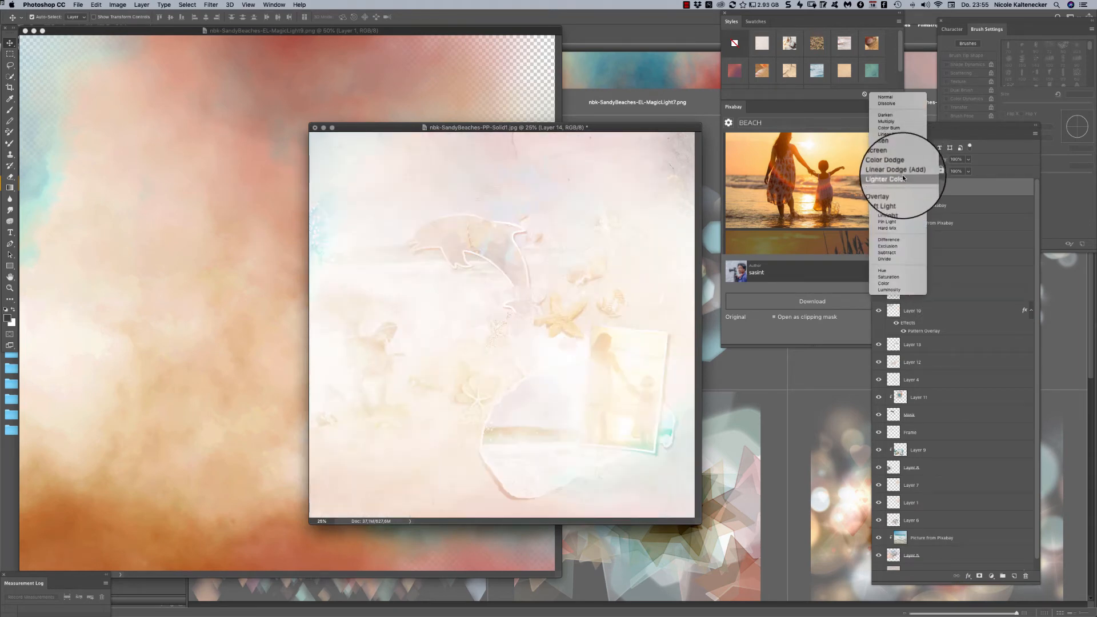
pyautogui.click(905, 191)
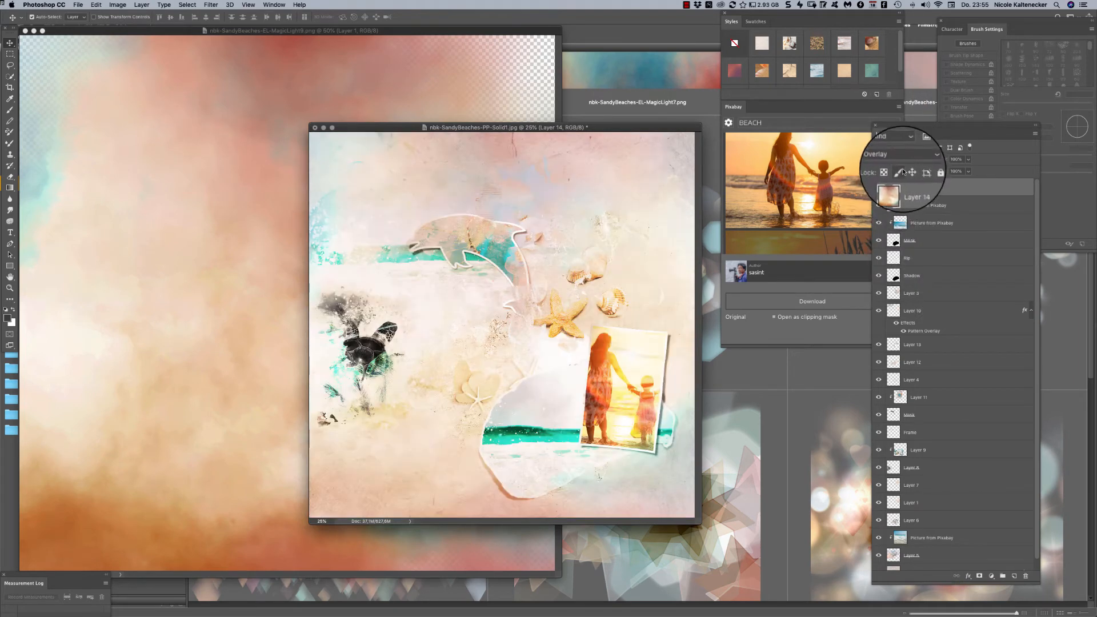
# - Set the cloud texture layer's blend mode to Soft Light and toggle its visibility to compare the effect
pyautogui.click(901, 160)
pyautogui.click(902, 166)
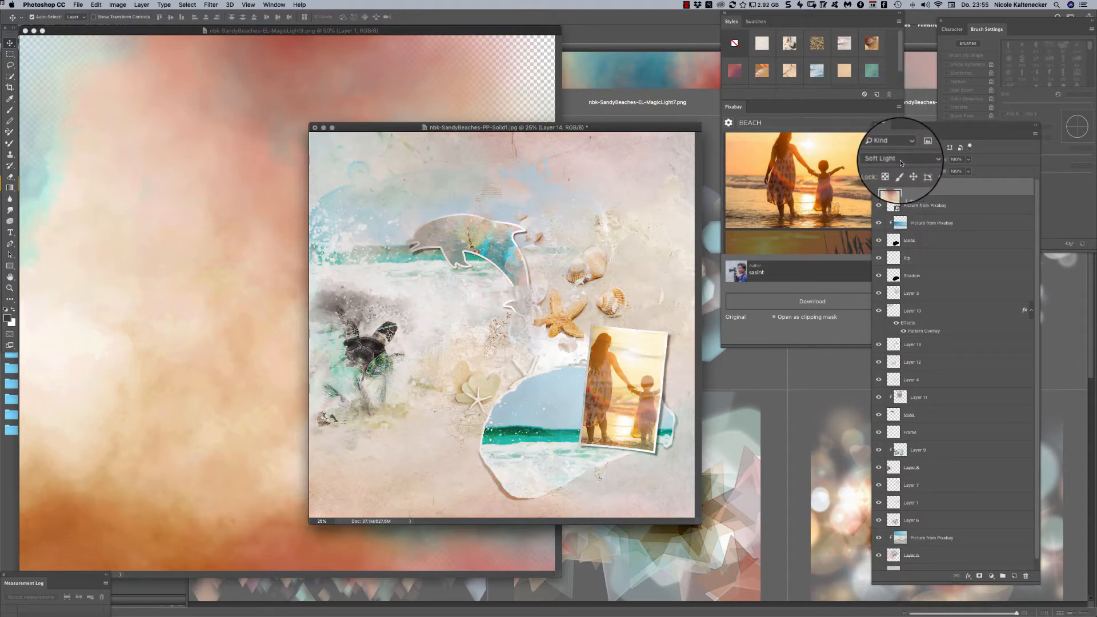
pyautogui.click(903, 163)
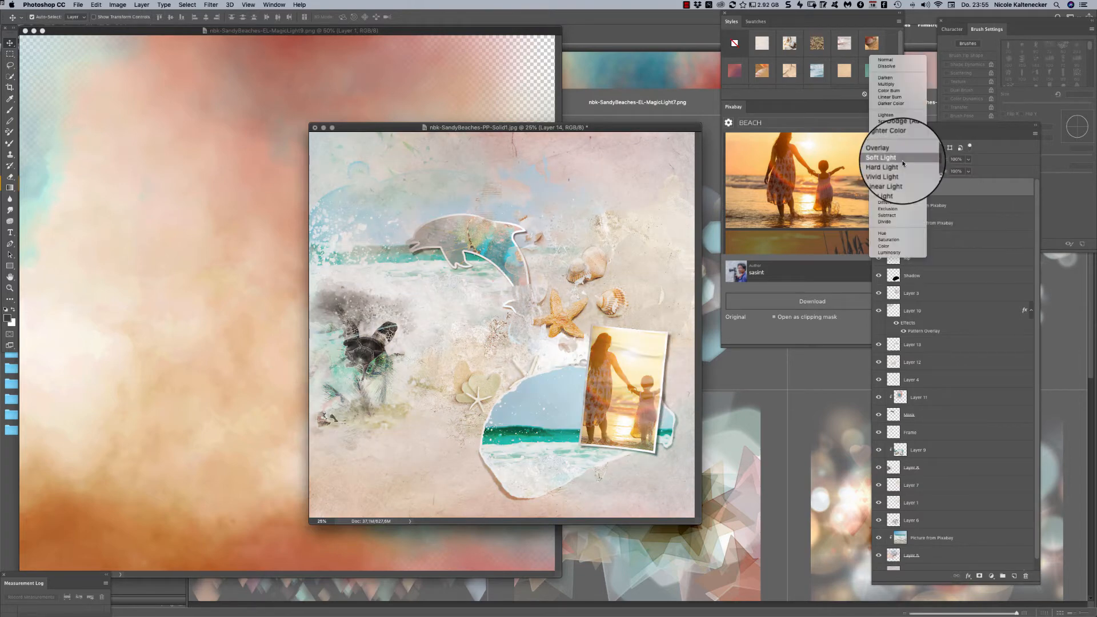
pyautogui.click(903, 166)
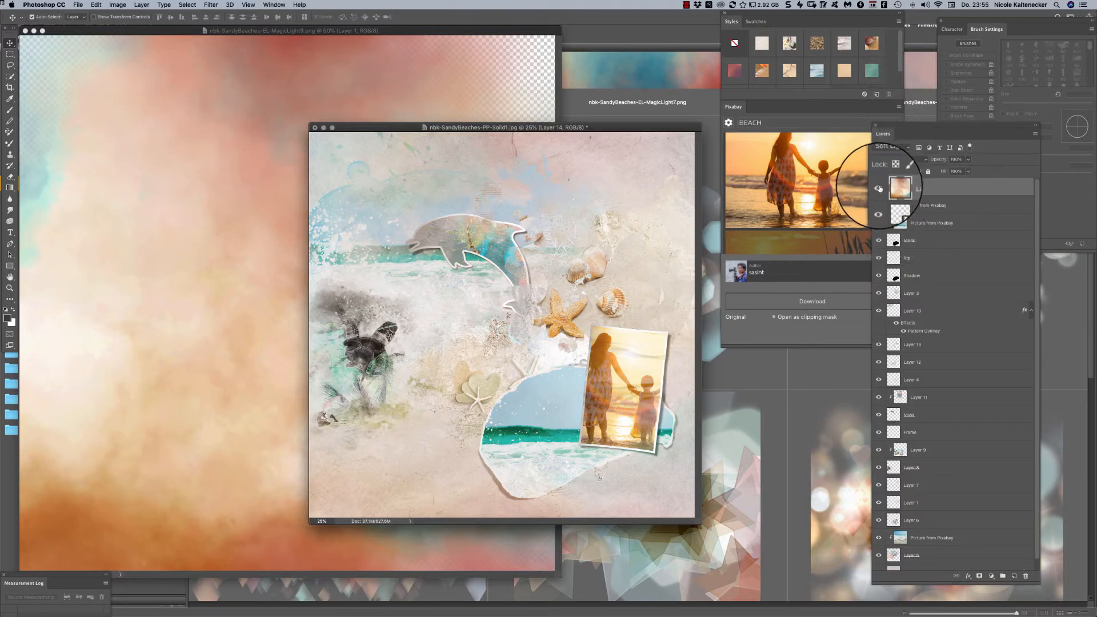
pyautogui.click(879, 189)
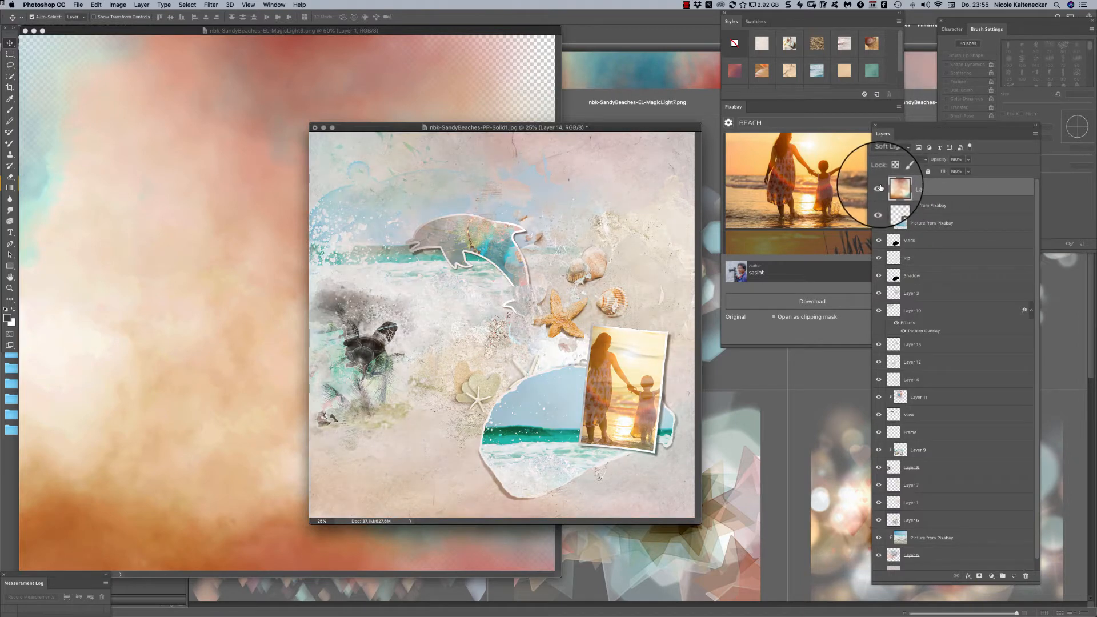
# - Try Hard Light on the cloud texture layer, set its blend mode to Color Burn and toggle its visibility to compare
pyautogui.click(896, 162)
pyautogui.click(897, 171)
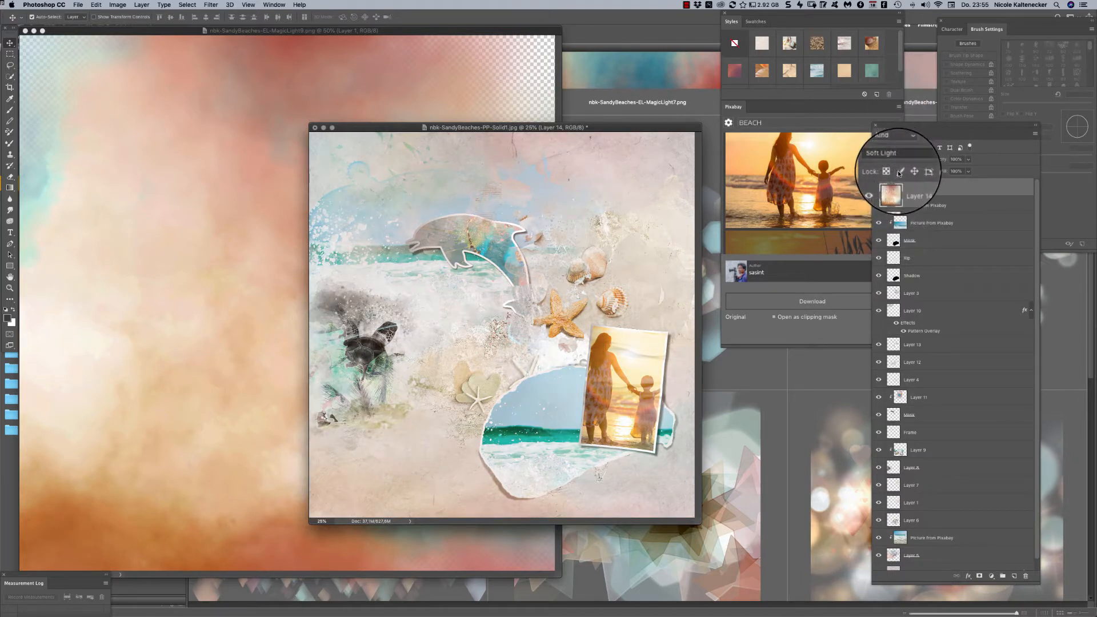
pyautogui.click(897, 161)
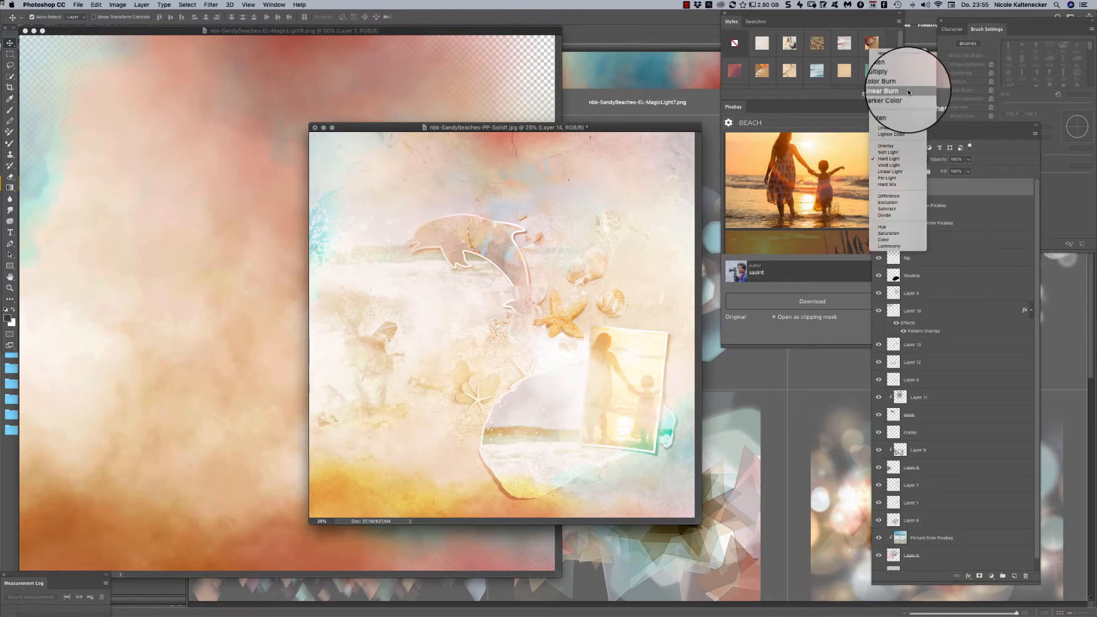
pyautogui.click(904, 84)
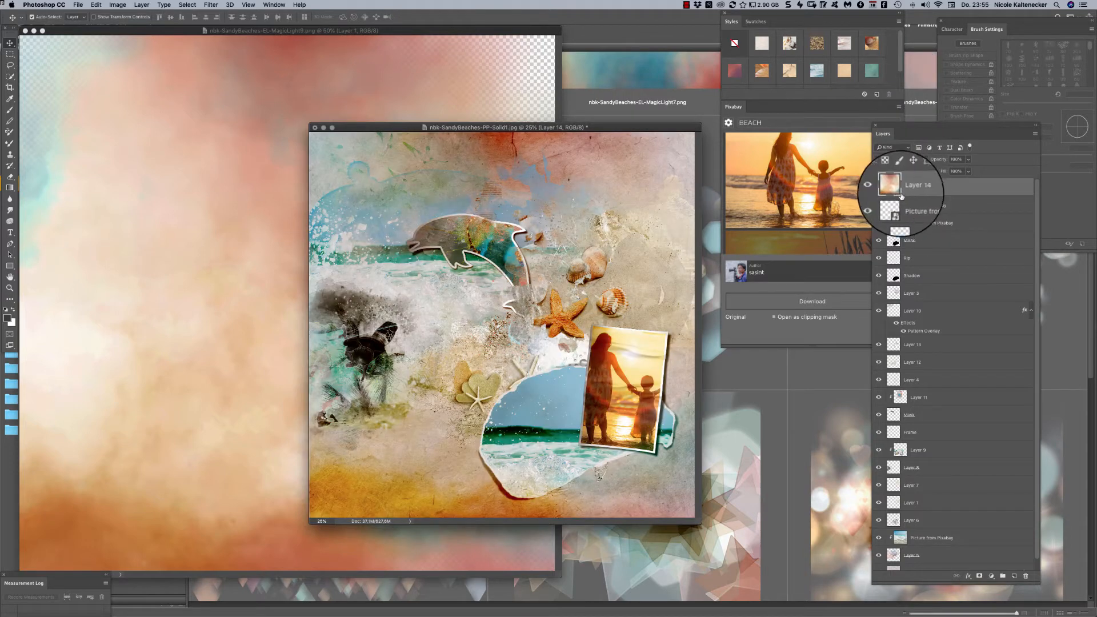
pyautogui.click(879, 189)
pyautogui.click(879, 189)
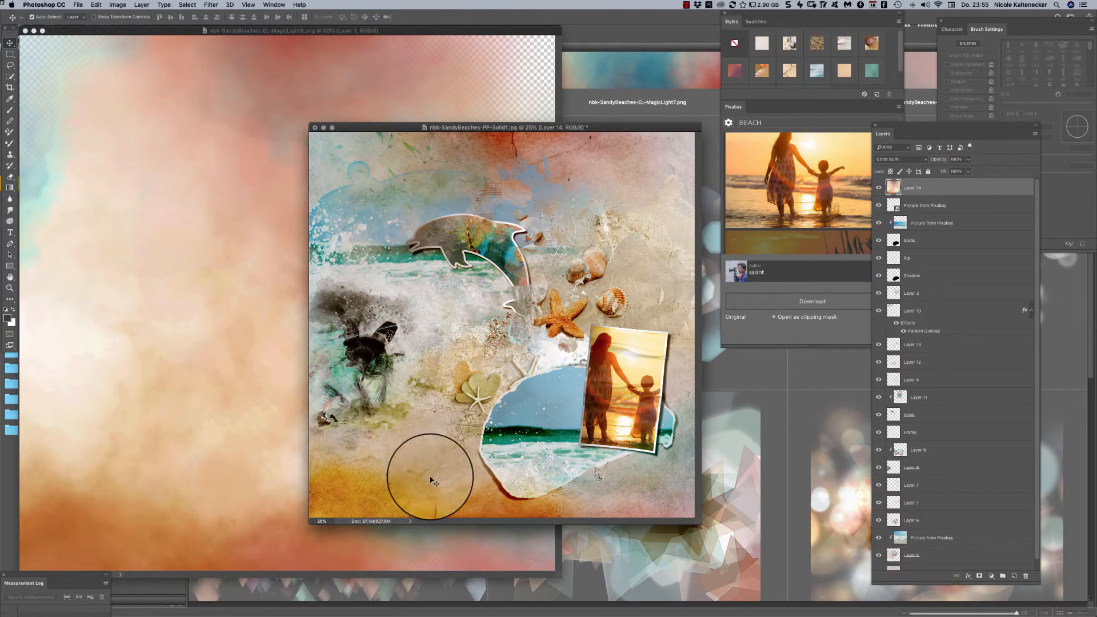
# - Close the MagicLight9 image and open nbk-SandyBeaches-EL-MagicLight14.png from the MagicLights folder in Bridge
pyautogui.click(457, 47)
pyautogui.press('super+w')
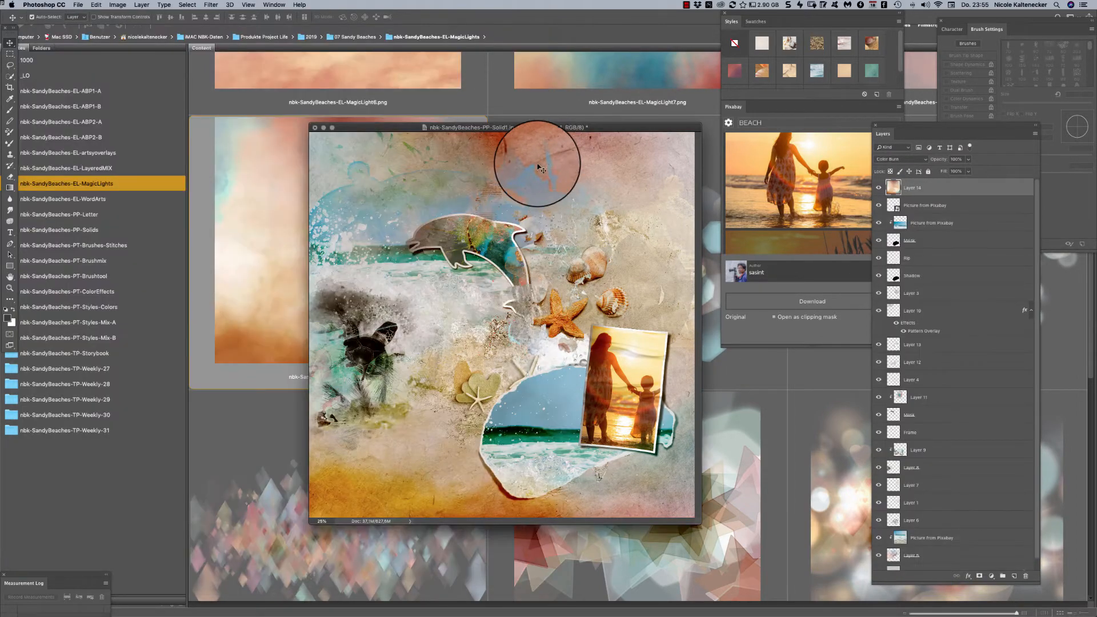
pyautogui.moveTo(526, 122); pyautogui.dragTo(457, 203)
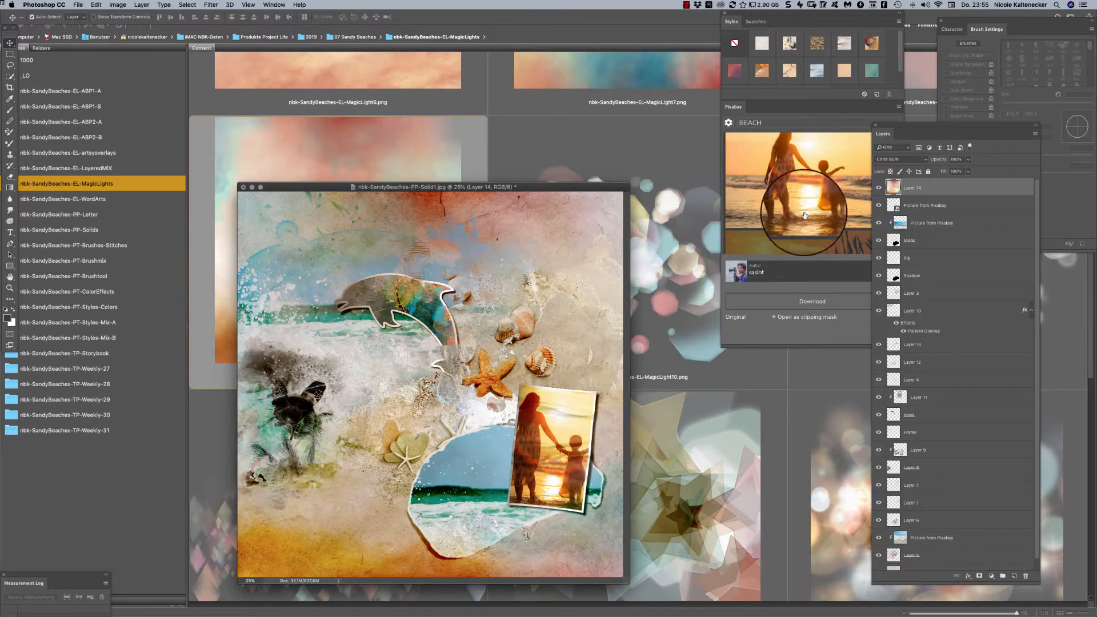
pyautogui.click(685, 263)
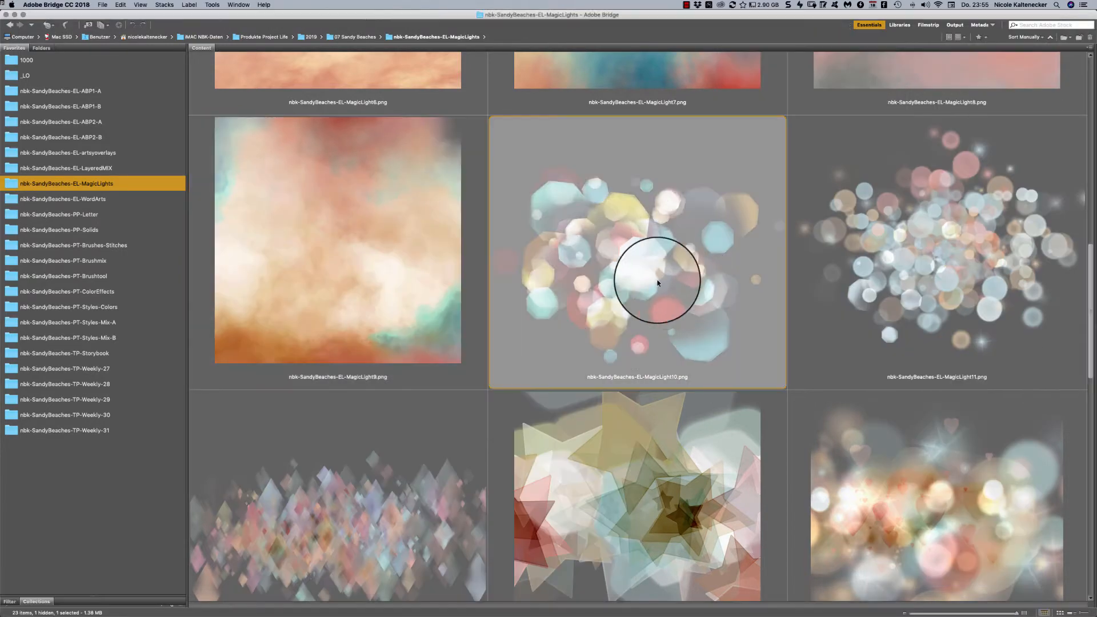
pyautogui.doubleClick(882, 490)
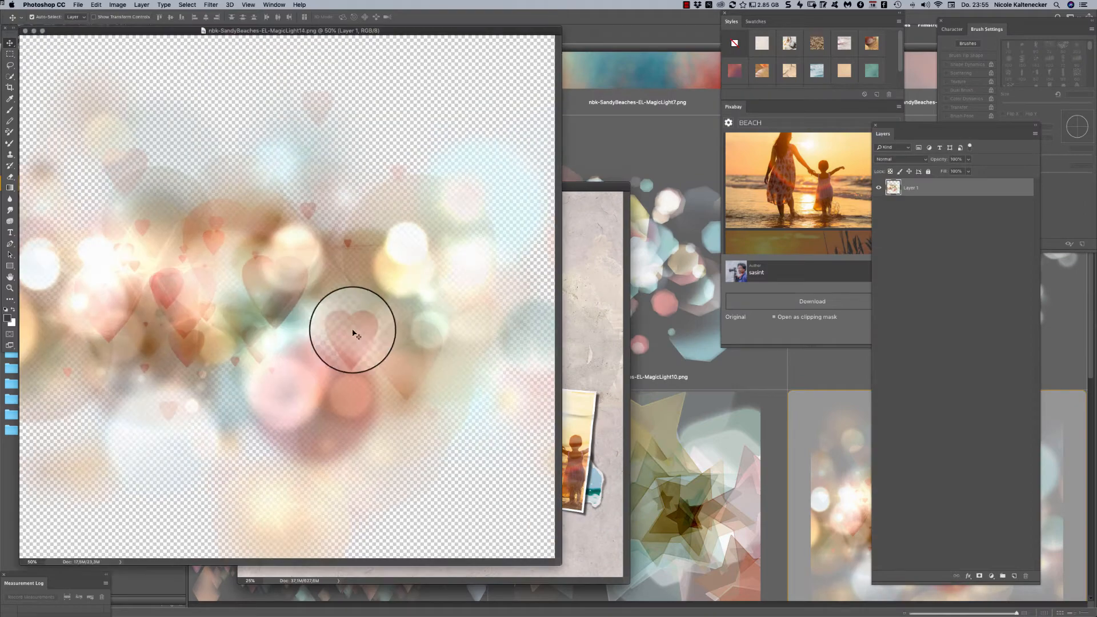
# - Add the MagicLight14 bokeh and hearts texture to the beach page as the uppermost layer and enlarge it across the page's width
pyautogui.moveTo(355, 334); pyautogui.dragTo(448, 367)
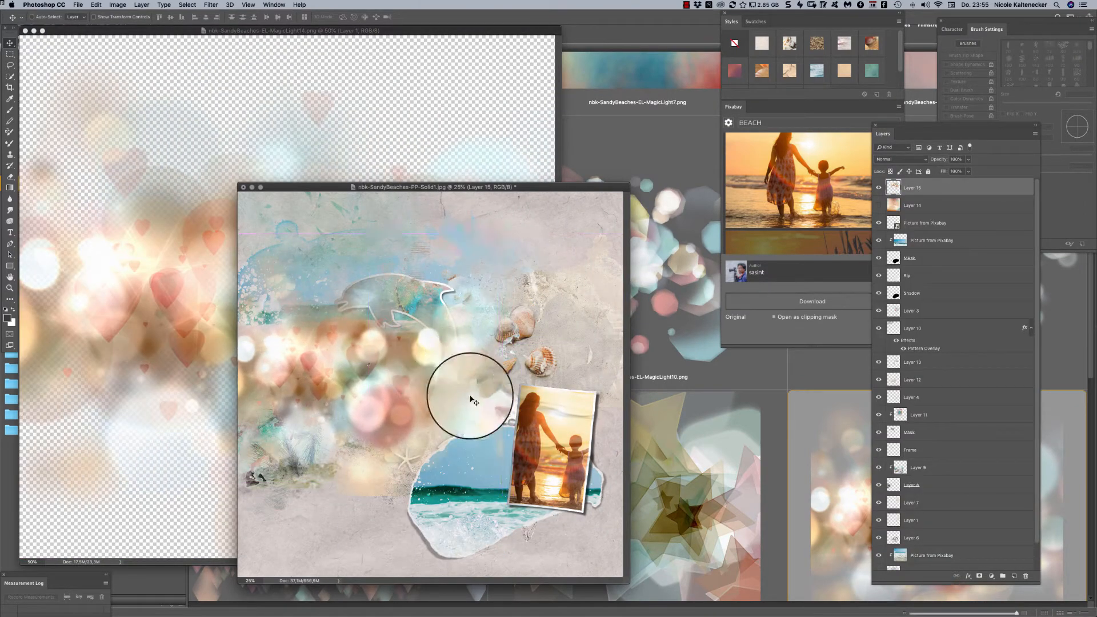
pyautogui.hotkey('ctrl', 't')
pyautogui.moveTo(504, 495); pyautogui.dragTo(627, 612)
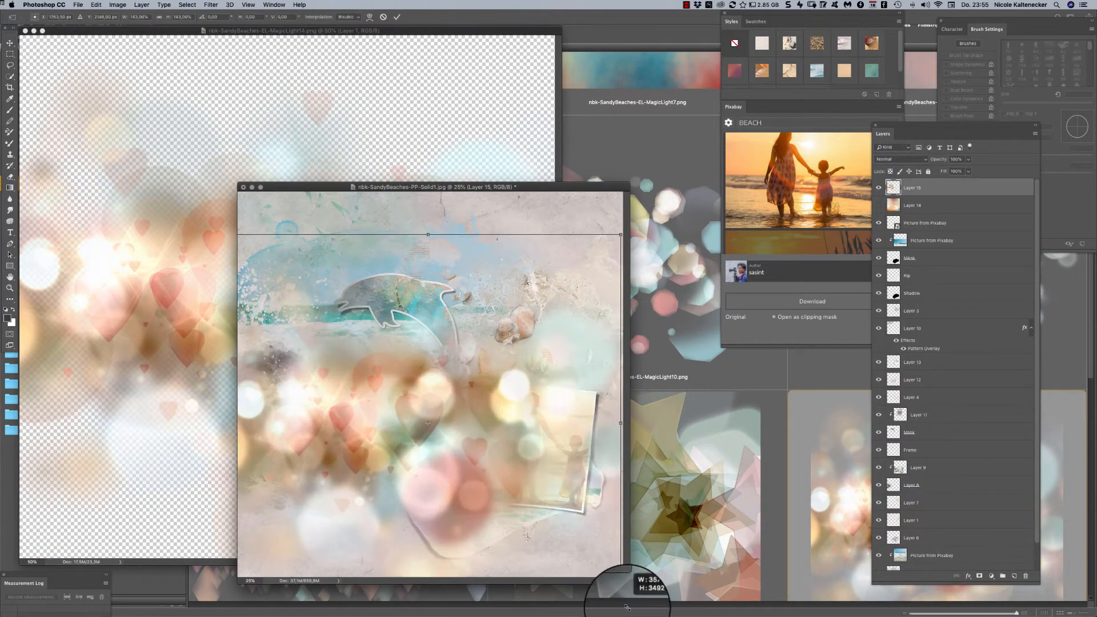
pyautogui.doubleClick(542, 439)
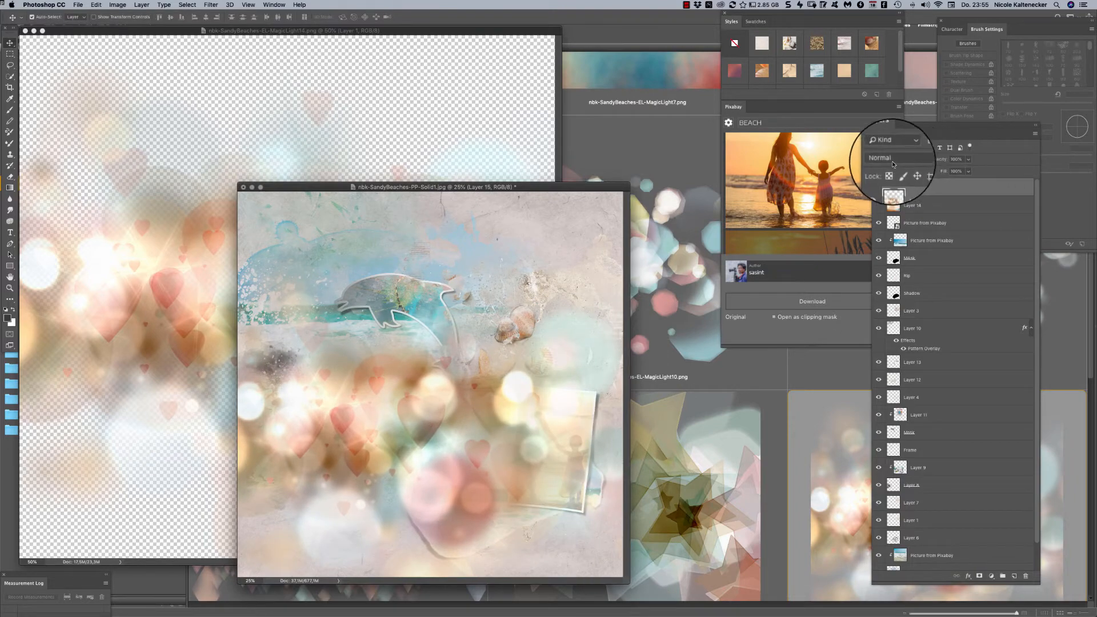
# - Set the bokeh layer's blend mode to Color Burn and adjust its position on the beach scene, toggling its visibility to compare
pyautogui.click(908, 160)
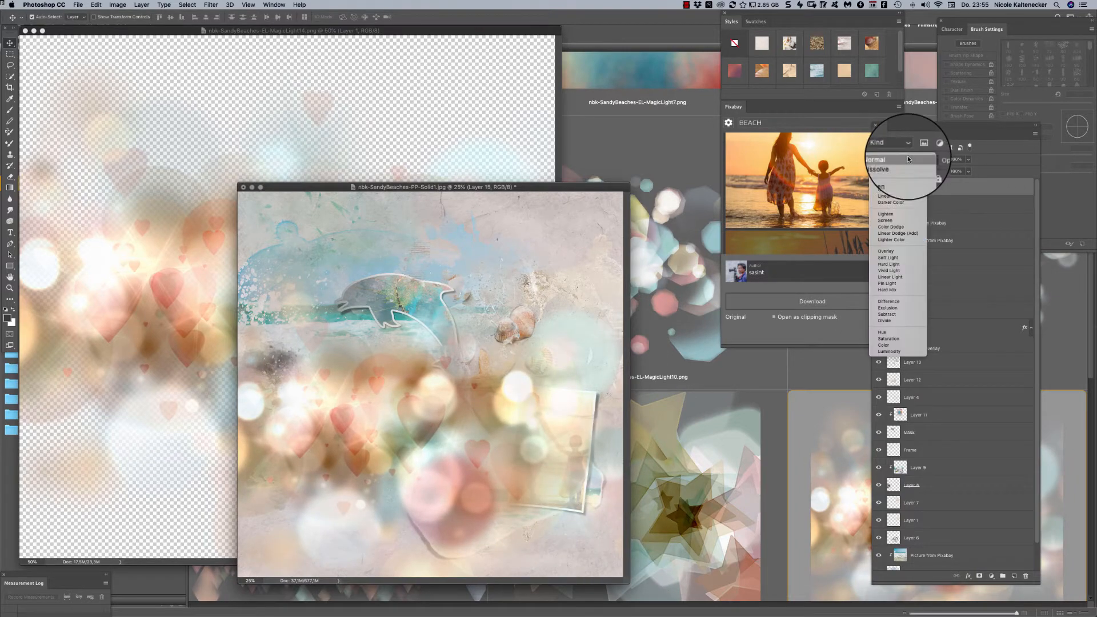
pyautogui.click(911, 190)
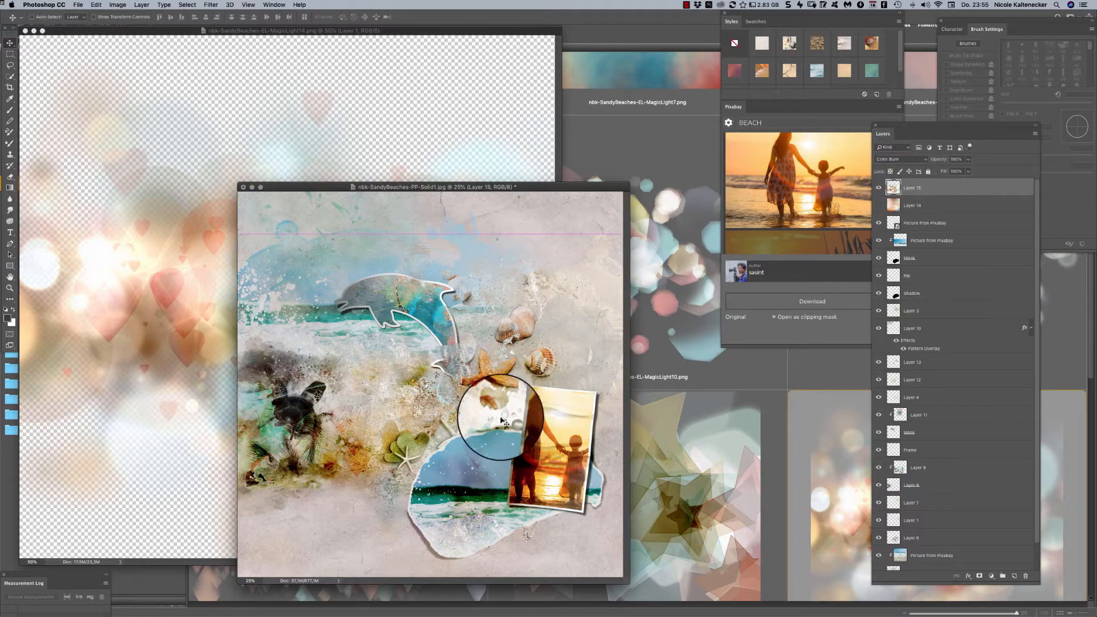
pyautogui.moveTo(521, 392)
pyautogui.mouseDown()
pyautogui.moveTo(502, 372)
pyautogui.moveTo(504, 388)
pyautogui.mouseUp()
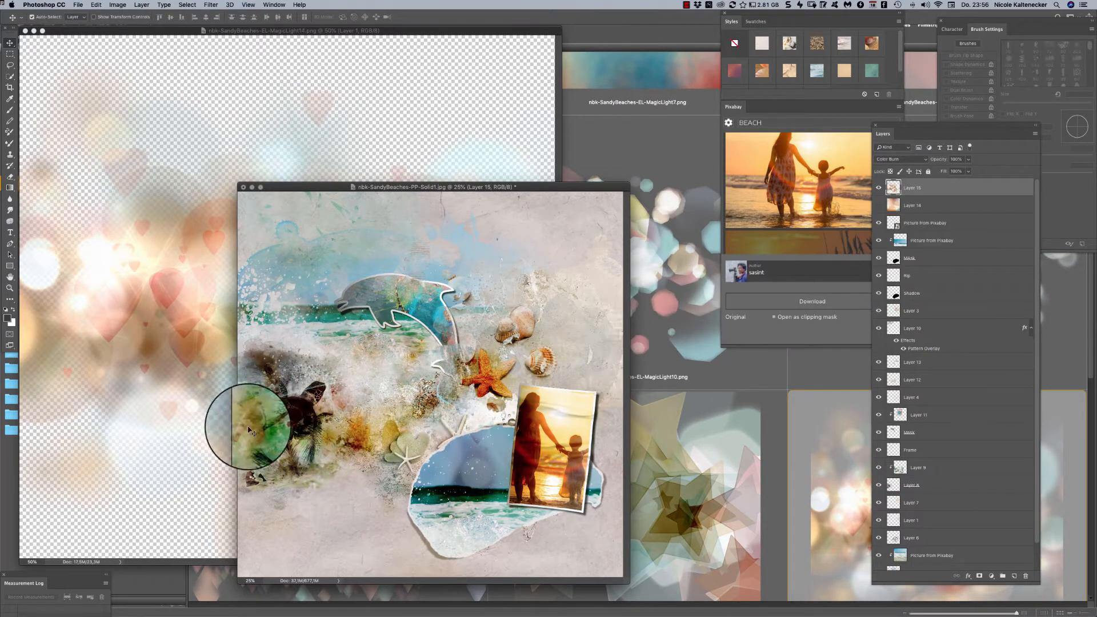
pyautogui.moveTo(250, 417)
pyautogui.mouseDown()
pyautogui.moveTo(354, 409)
pyautogui.moveTo(335, 417)
pyautogui.moveTo(451, 364)
pyautogui.mouseUp()
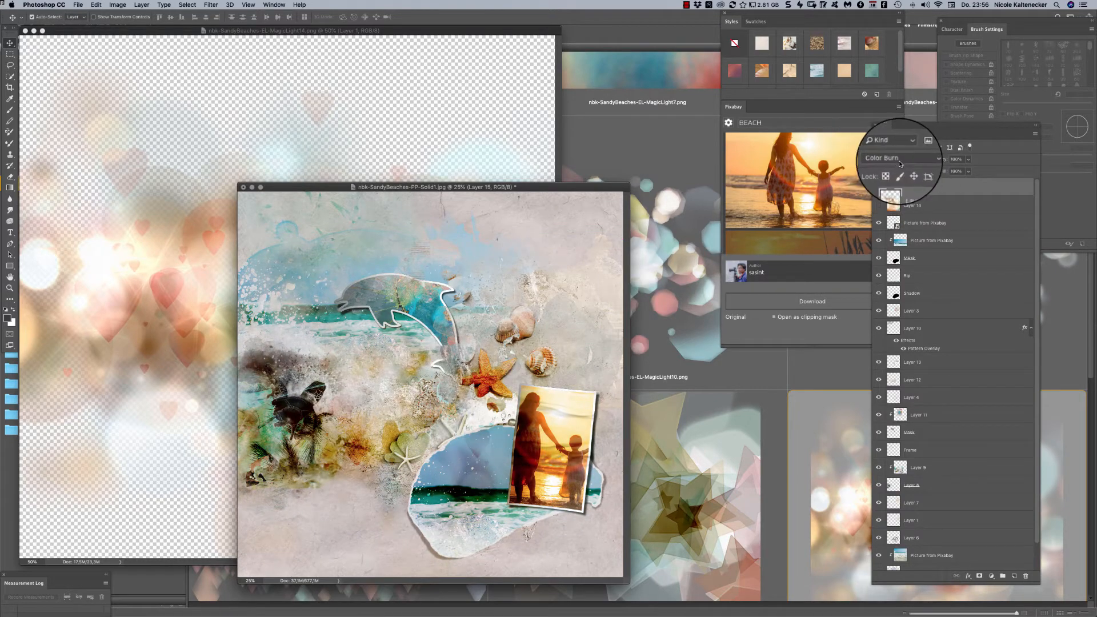
pyautogui.moveTo(331, 436)
pyautogui.mouseDown()
pyautogui.moveTo(318, 392)
pyautogui.moveTo(326, 457)
pyautogui.moveTo(335, 396)
pyautogui.moveTo(314, 392)
pyautogui.moveTo(325, 466)
pyautogui.moveTo(280, 348)
pyautogui.moveTo(358, 465)
pyautogui.moveTo(368, 384)
pyautogui.moveTo(526, 362)
pyautogui.moveTo(836, 262)
pyautogui.moveTo(880, 185)
pyautogui.moveTo(463, 470)
pyautogui.moveTo(489, 455)
pyautogui.mouseUp()
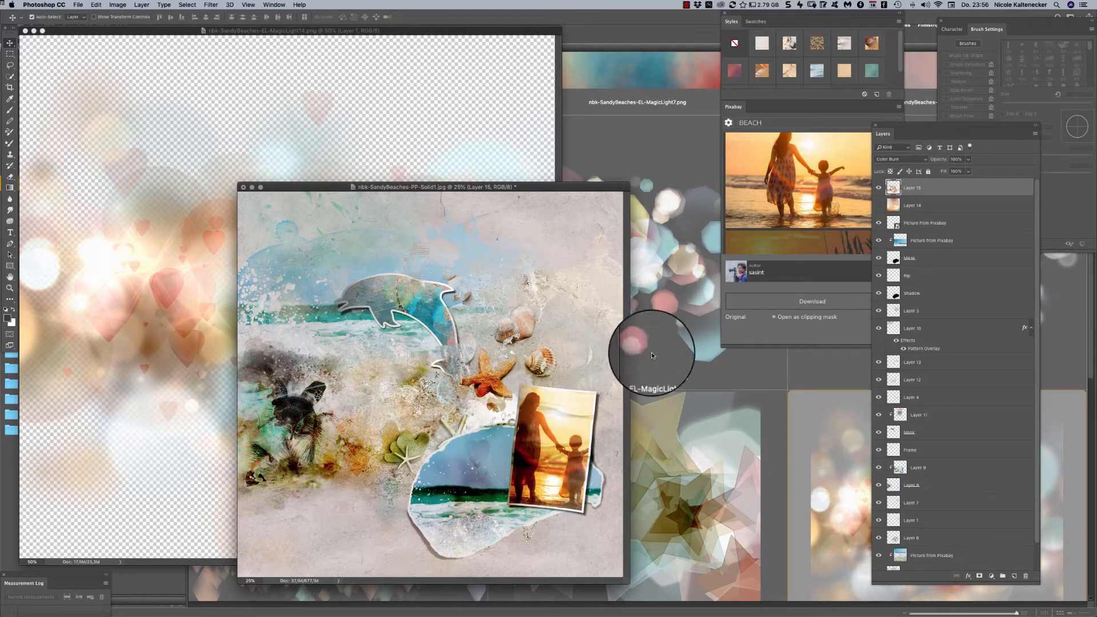
pyautogui.click(878, 189)
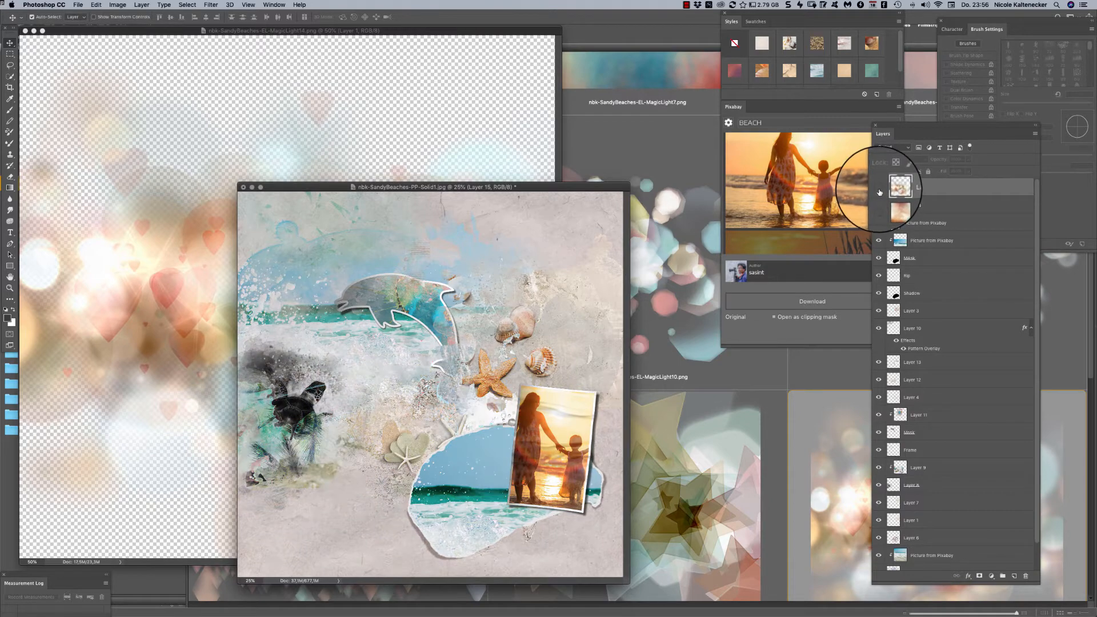
pyautogui.click(879, 189)
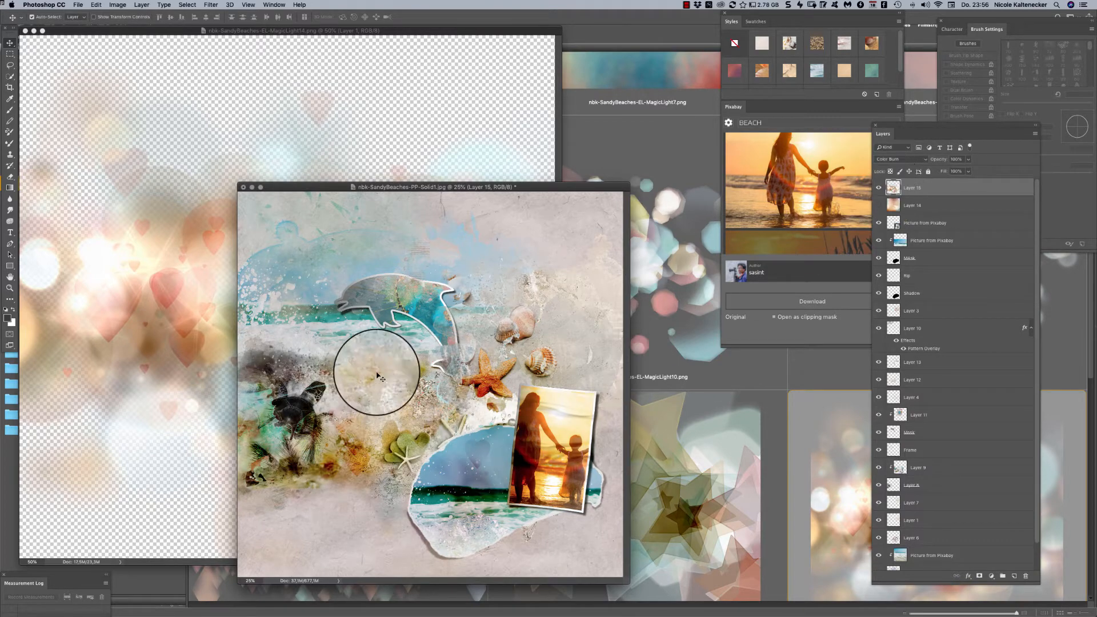
# - Close the MagicLight14 image and open nbk-SandyBeaches-EL-MagicLight19.png from further down the MagicLights folder in Bridge
pyautogui.click(453, 99)
pyautogui.press('super+w')
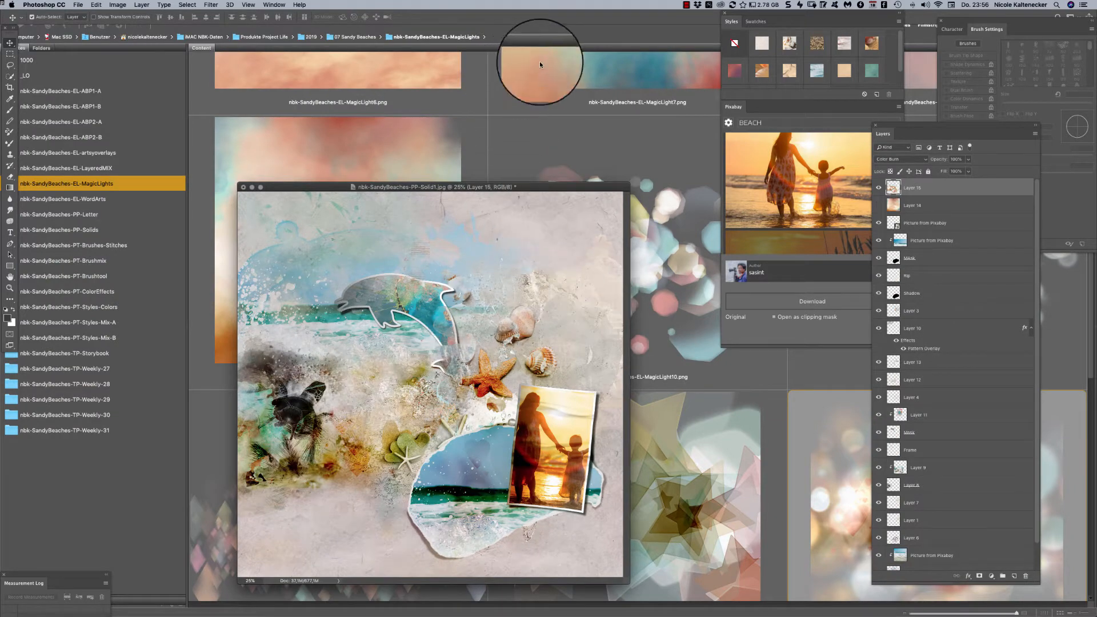
pyautogui.click(615, 158)
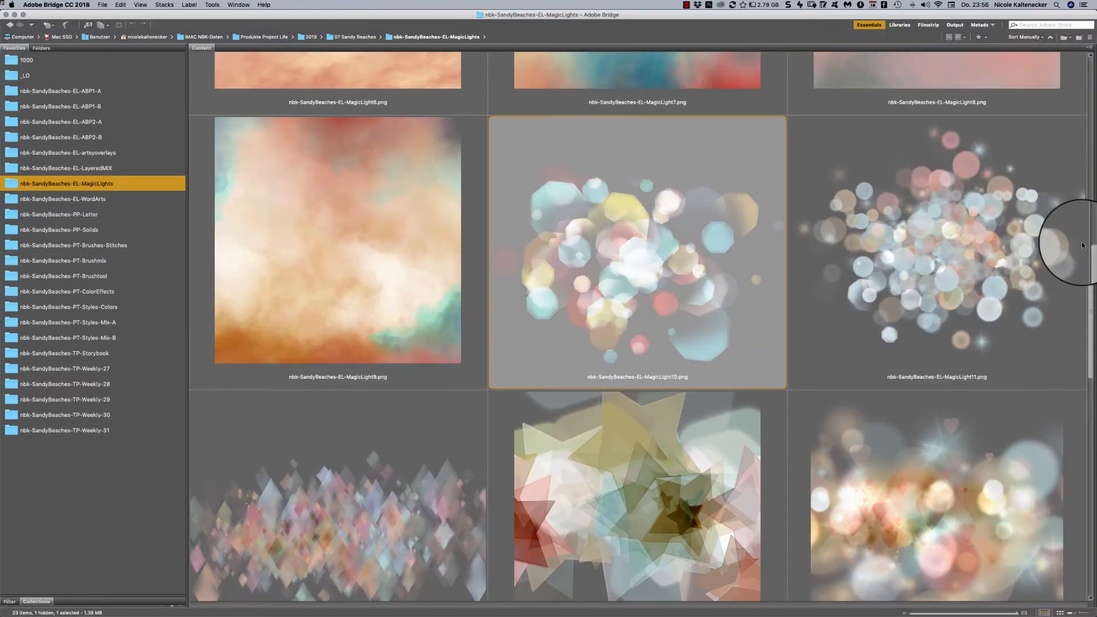
pyautogui.moveTo(1083, 246); pyautogui.dragTo(999, 424)
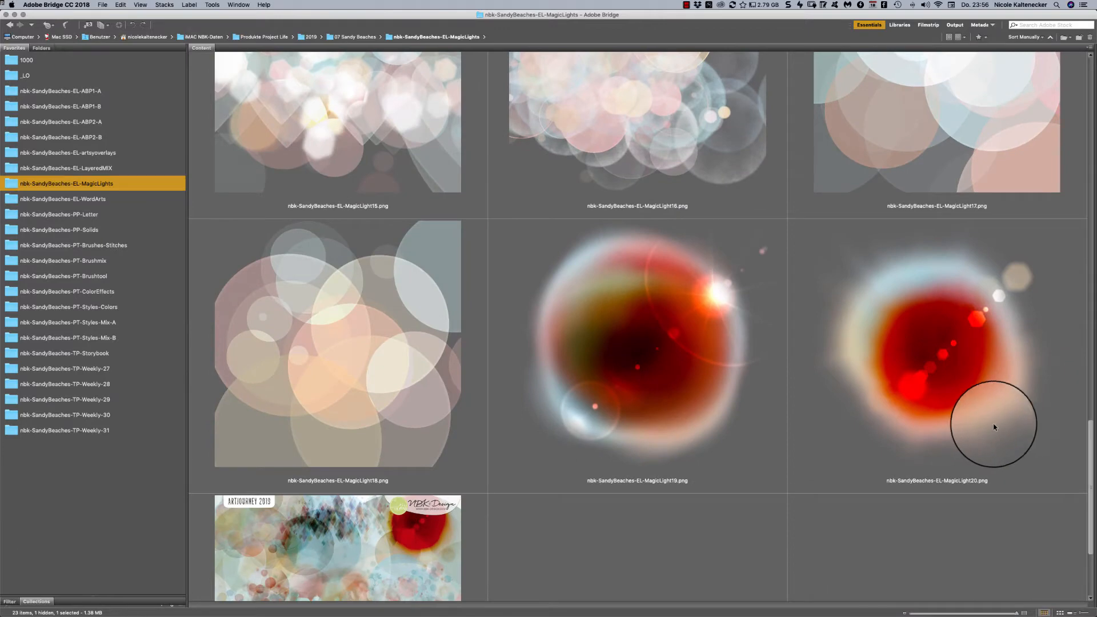
pyautogui.doubleClick(686, 320)
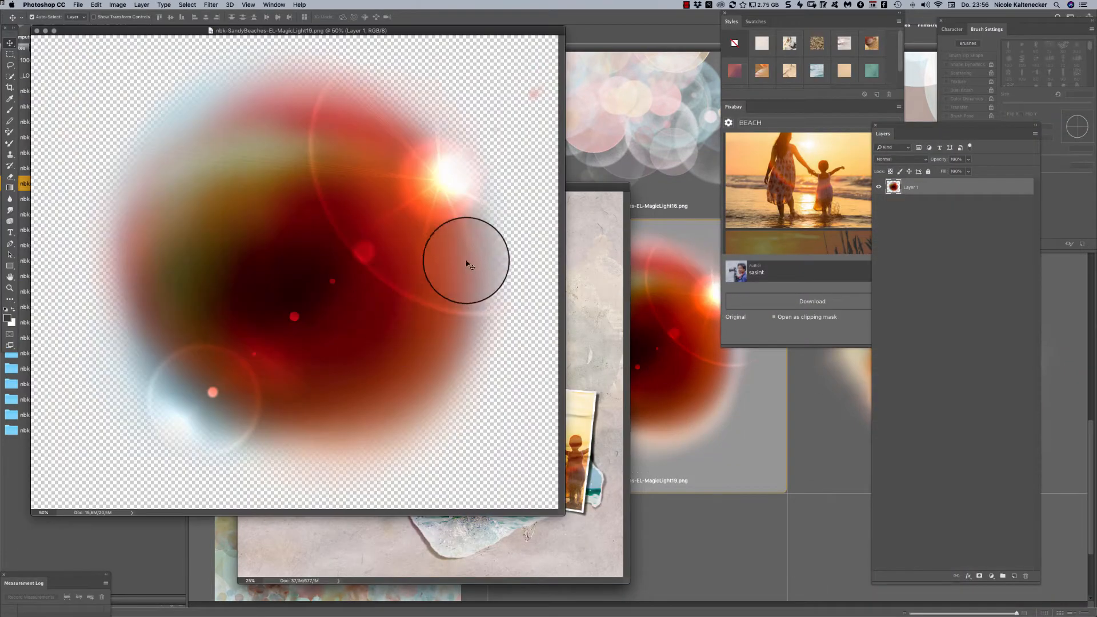
# - Place the MagicLight19 flare above the sunset photo and set its blend mode to Lighten after trying Color Burn and Linear Burn
pyautogui.moveTo(467, 264); pyautogui.dragTo(558, 318)
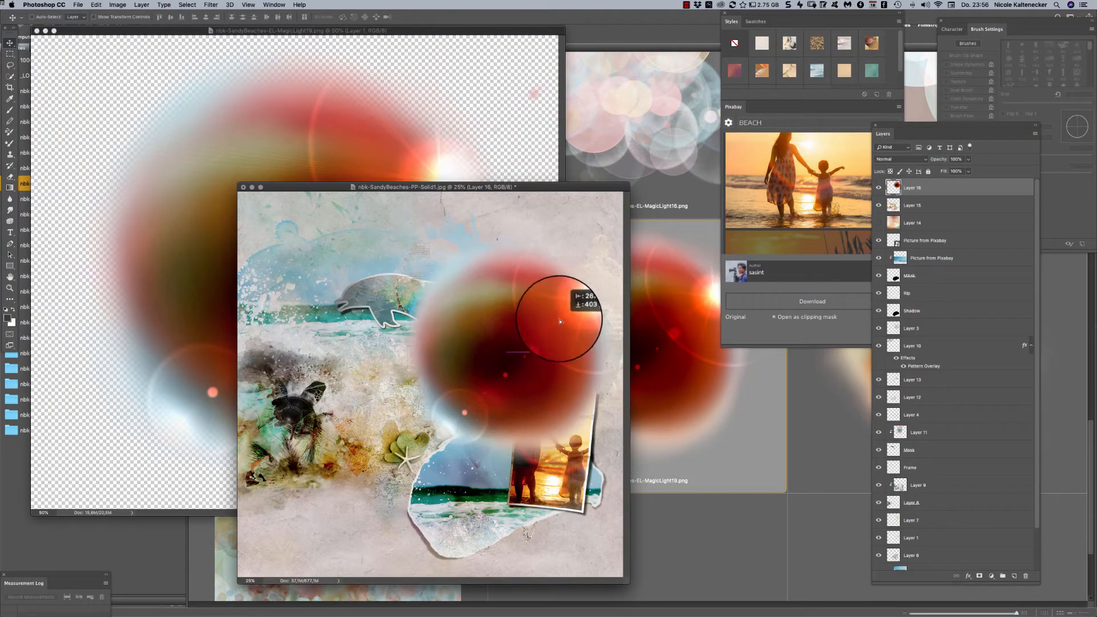
pyautogui.click(905, 162)
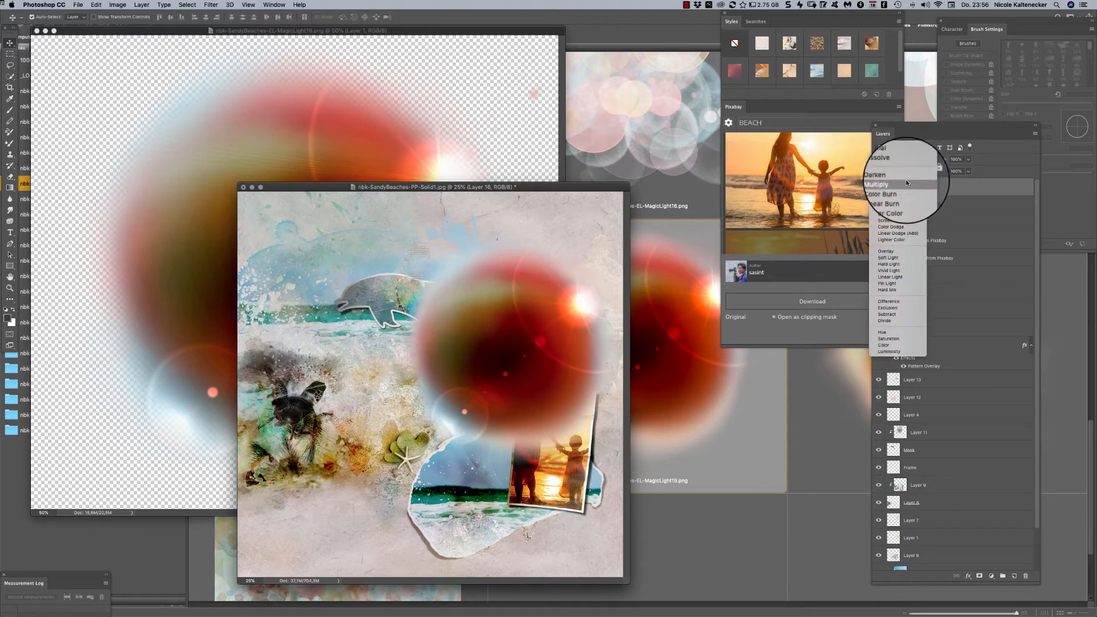
pyautogui.click(918, 189)
pyautogui.click(907, 161)
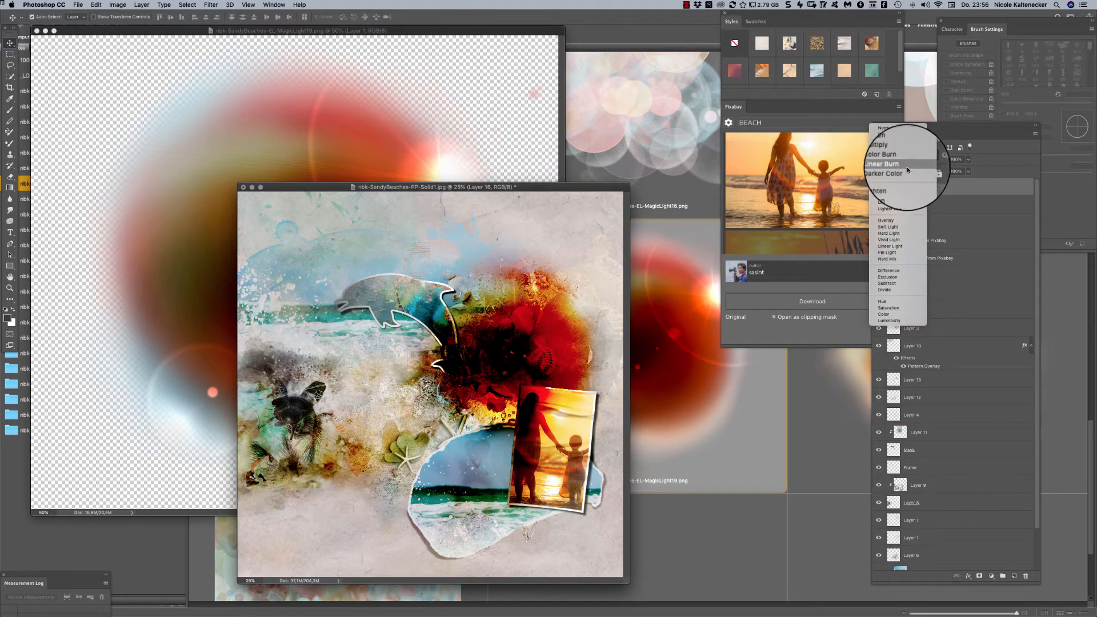
pyautogui.click(907, 166)
pyautogui.click(904, 158)
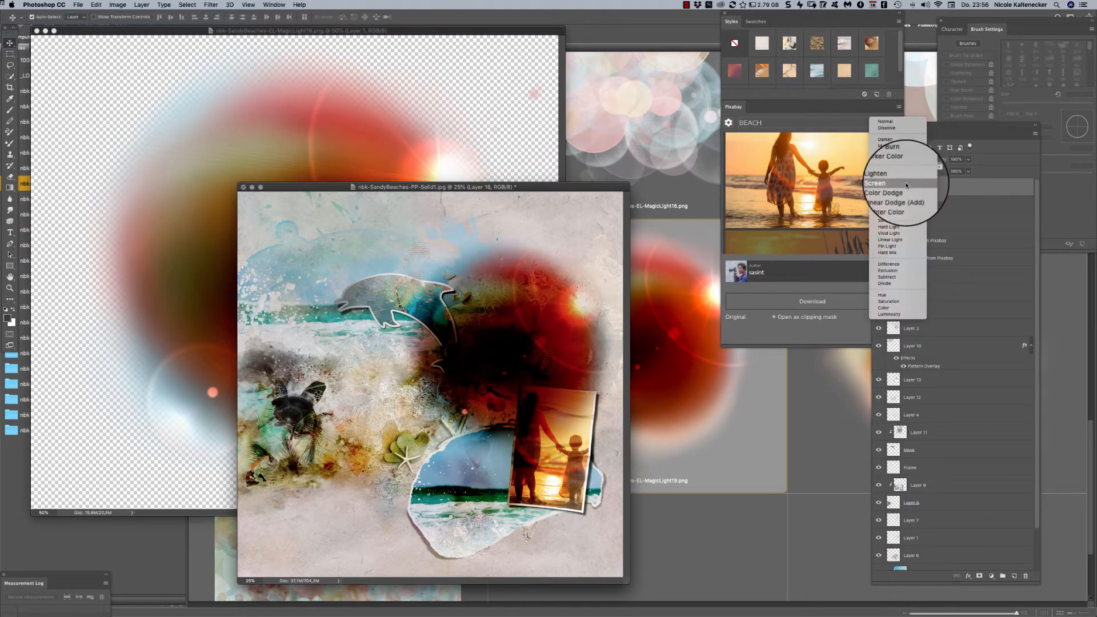
pyautogui.click(907, 175)
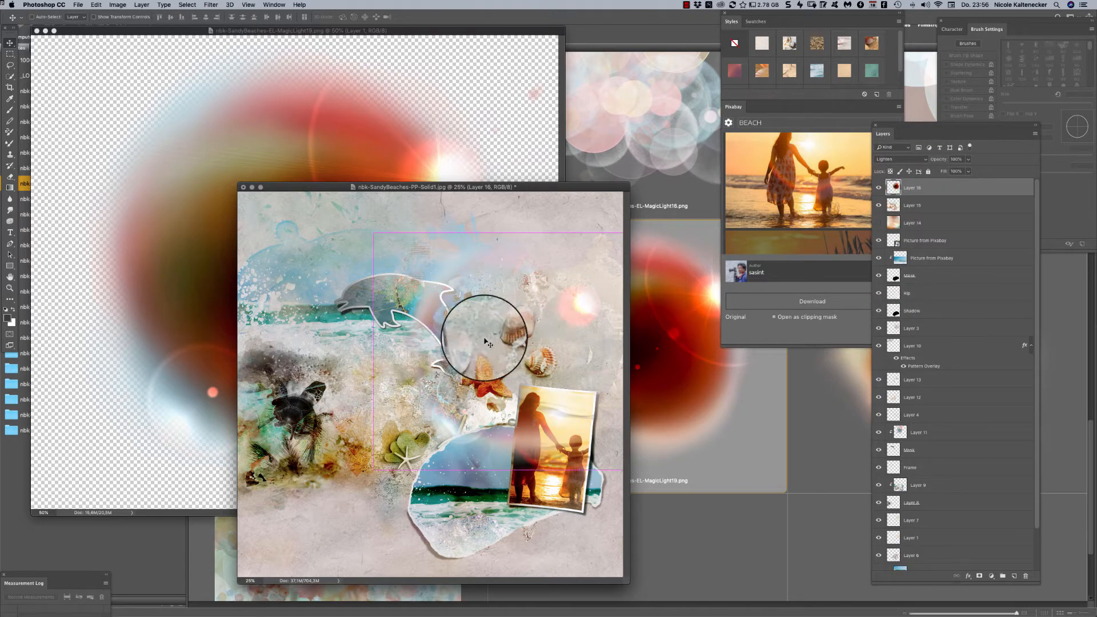
# - Enlarge the red flare layer and move it so its bright light spot sits on the sunset photo's upper corner
pyautogui.press('super+t')
pyautogui.moveTo(370, 472); pyautogui.dragTo(215, 533)
pyautogui.moveTo(486, 406); pyautogui.dragTo(587, 396)
pyautogui.press('Return')
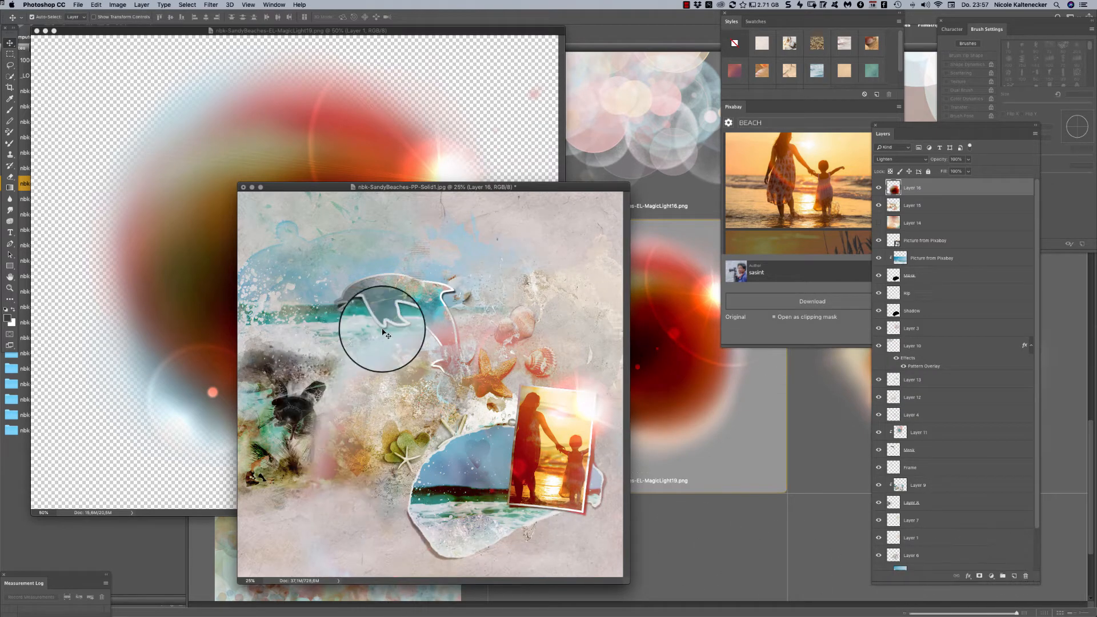
# - Close the MagicLight19 image and reposition the beach page's window
pyautogui.click(420, 78)
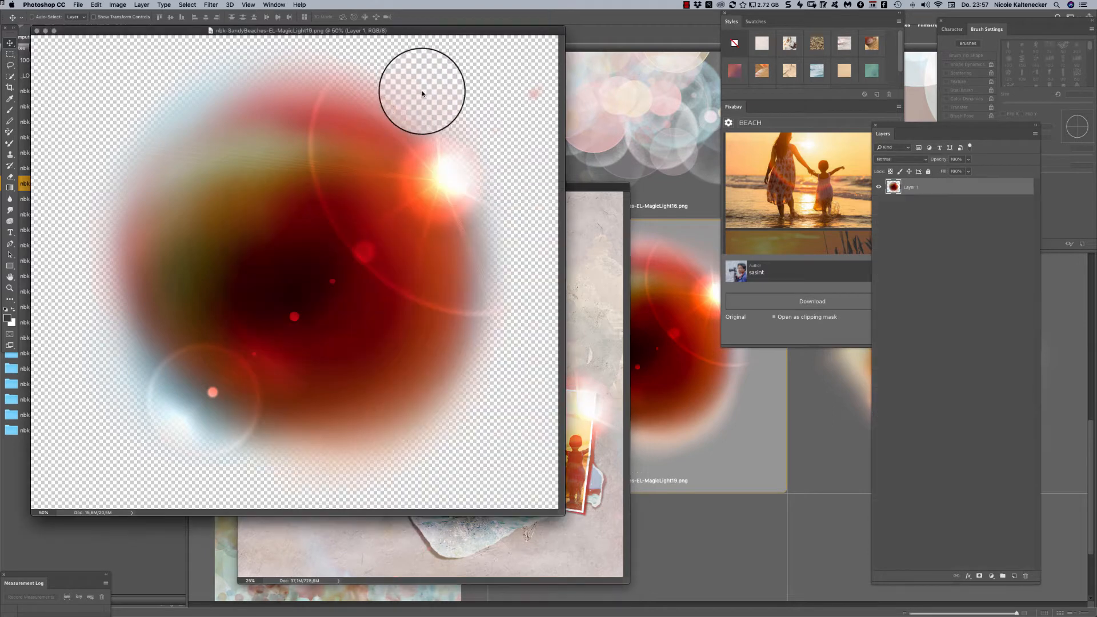
pyautogui.press('super+w')
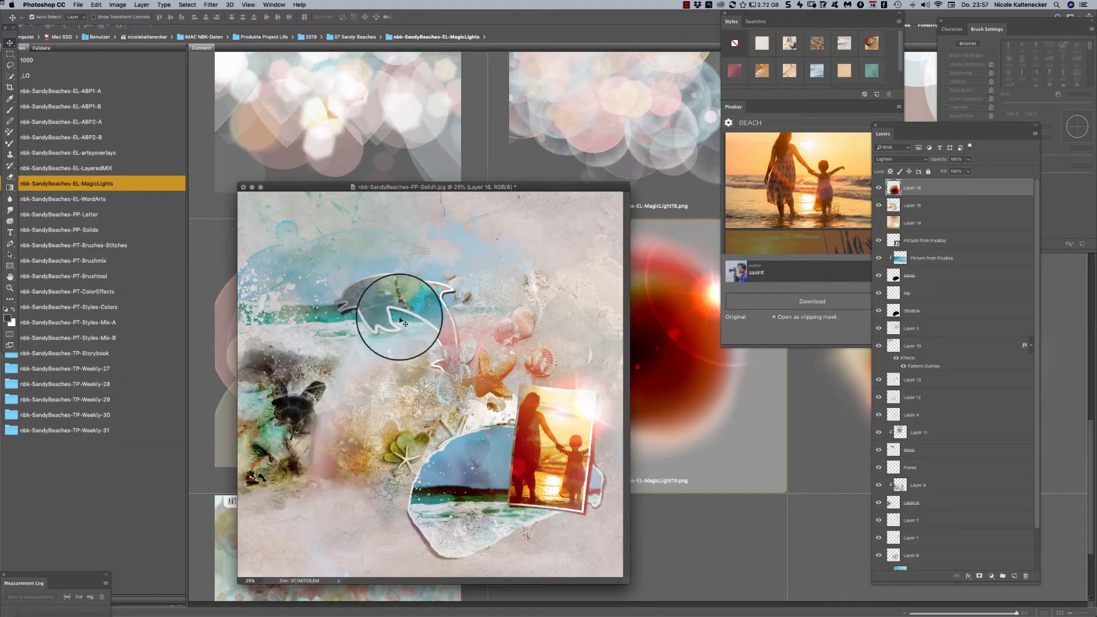
pyautogui.moveTo(536, 190); pyautogui.dragTo(550, 150)
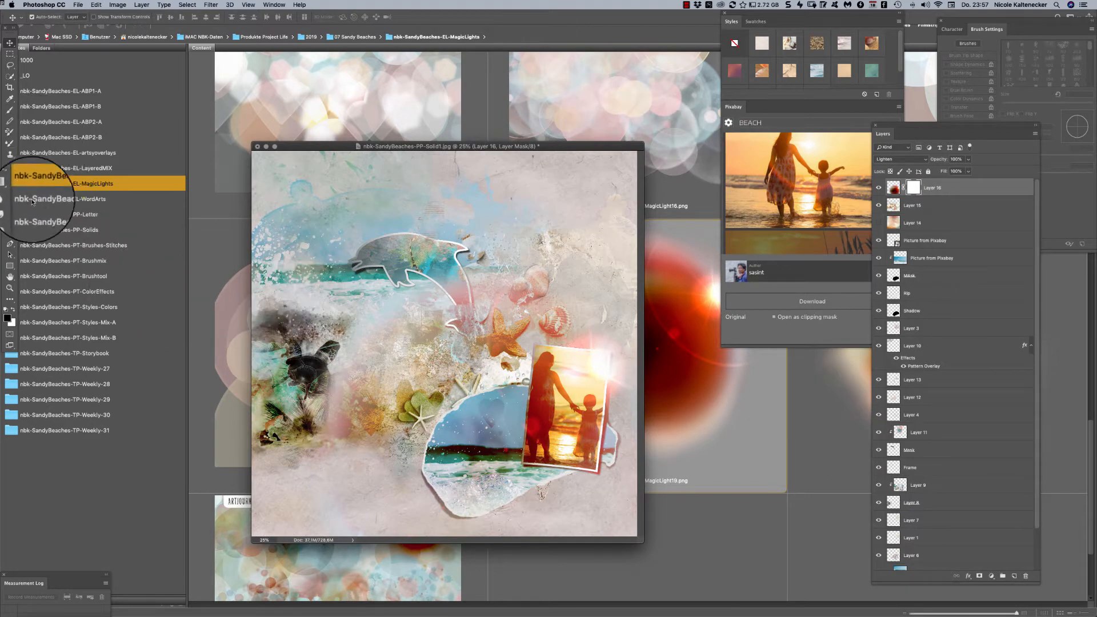
# - Add a layer mask to the flare layer and erase the flare's reddish edge over the dolphin and beach with the Eraser tool
pyautogui.click(10, 177)
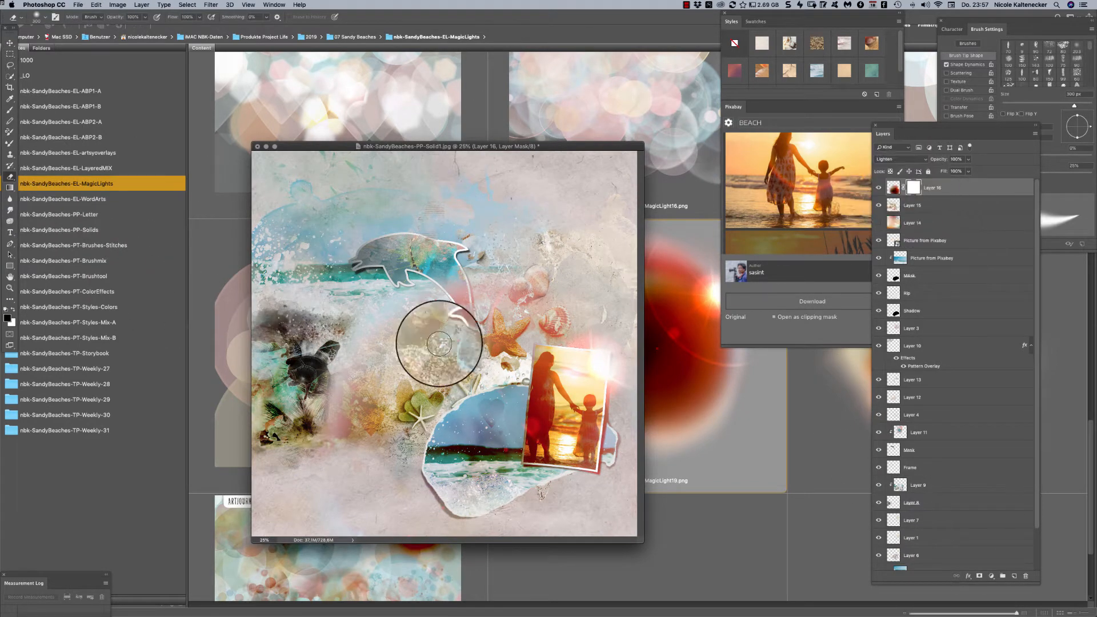
pyautogui.press('x')
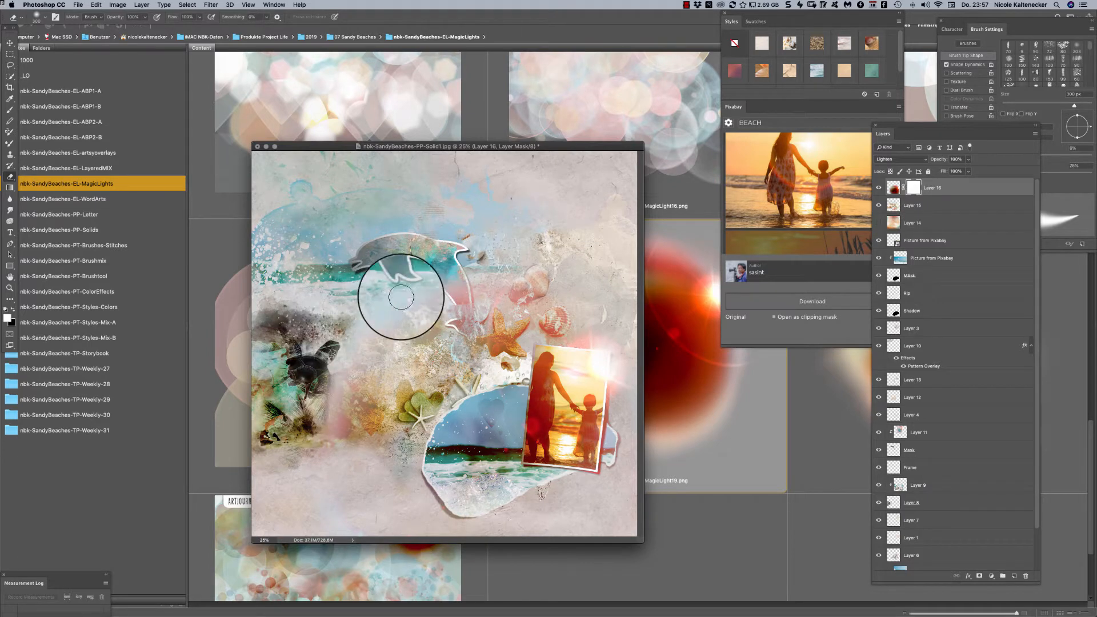
pyautogui.moveTo(316, 393)
pyautogui.mouseDown()
pyautogui.moveTo(376, 297)
pyautogui.moveTo(337, 392)
pyautogui.moveTo(344, 349)
pyautogui.moveTo(366, 343)
pyautogui.moveTo(343, 416)
pyautogui.moveTo(380, 326)
pyautogui.moveTo(342, 394)
pyautogui.moveTo(361, 357)
pyautogui.mouseUp()
pyautogui.moveTo(416, 316)
pyautogui.mouseDown()
pyautogui.moveTo(481, 231)
pyautogui.moveTo(492, 264)
pyautogui.moveTo(518, 268)
pyautogui.moveTo(450, 269)
pyautogui.moveTo(480, 277)
pyautogui.moveTo(443, 308)
pyautogui.moveTo(509, 270)
pyautogui.moveTo(474, 303)
pyautogui.moveTo(516, 293)
pyautogui.moveTo(419, 303)
pyautogui.moveTo(517, 248)
pyautogui.moveTo(513, 278)
pyautogui.moveTo(455, 344)
pyautogui.moveTo(460, 355)
pyautogui.moveTo(493, 314)
pyautogui.moveTo(489, 297)
pyautogui.moveTo(510, 287)
pyautogui.moveTo(494, 273)
pyautogui.moveTo(530, 294)
pyautogui.moveTo(525, 262)
pyautogui.moveTo(535, 265)
pyautogui.moveTo(366, 361)
pyautogui.moveTo(336, 411)
pyautogui.moveTo(344, 475)
pyautogui.mouseUp()
pyautogui.press(']')
pyautogui.press(']')
pyautogui.press(']')
pyautogui.press(']')
pyautogui.press(']')
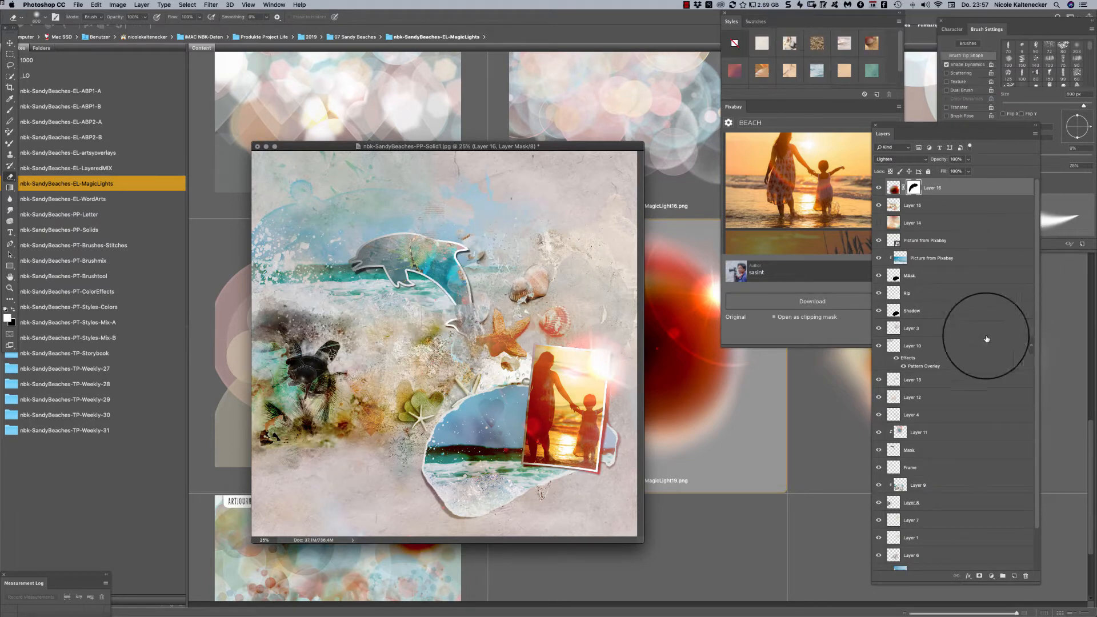
pyautogui.moveTo(580, 411)
pyautogui.mouseDown()
pyautogui.moveTo(616, 352)
pyautogui.moveTo(512, 342)
pyautogui.moveTo(642, 371)
pyautogui.moveTo(551, 365)
pyautogui.moveTo(664, 354)
pyautogui.moveTo(504, 404)
pyautogui.moveTo(615, 385)
pyautogui.moveTo(583, 379)
pyautogui.mouseUp()
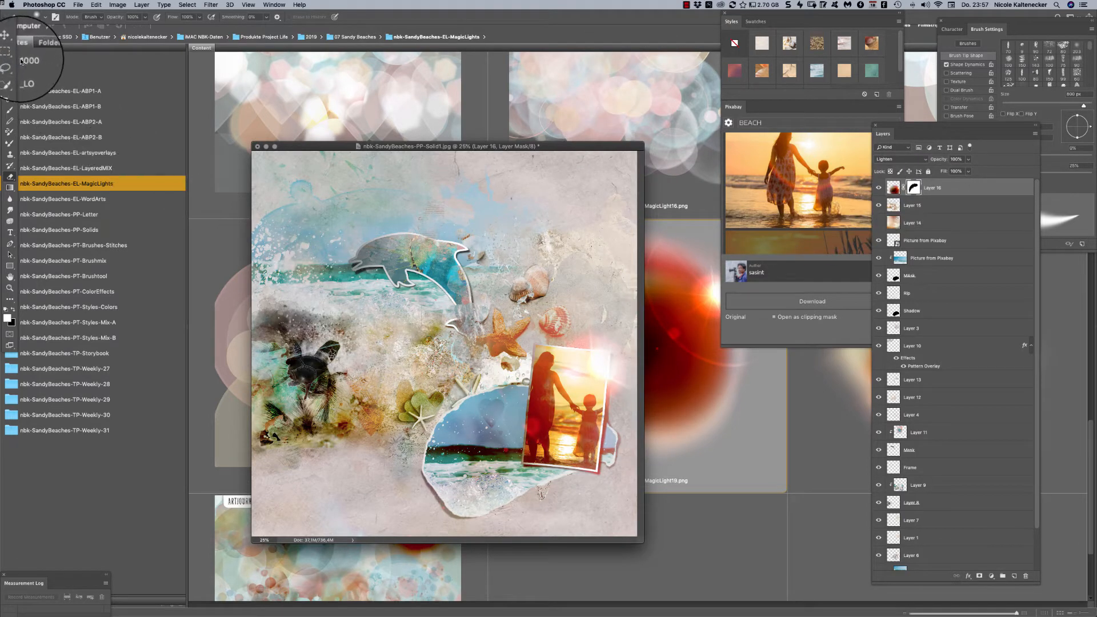
# - Switch to Bridge and look over the remaining files in the MagicLights folder
pyautogui.press('v')
pyautogui.click(667, 280)
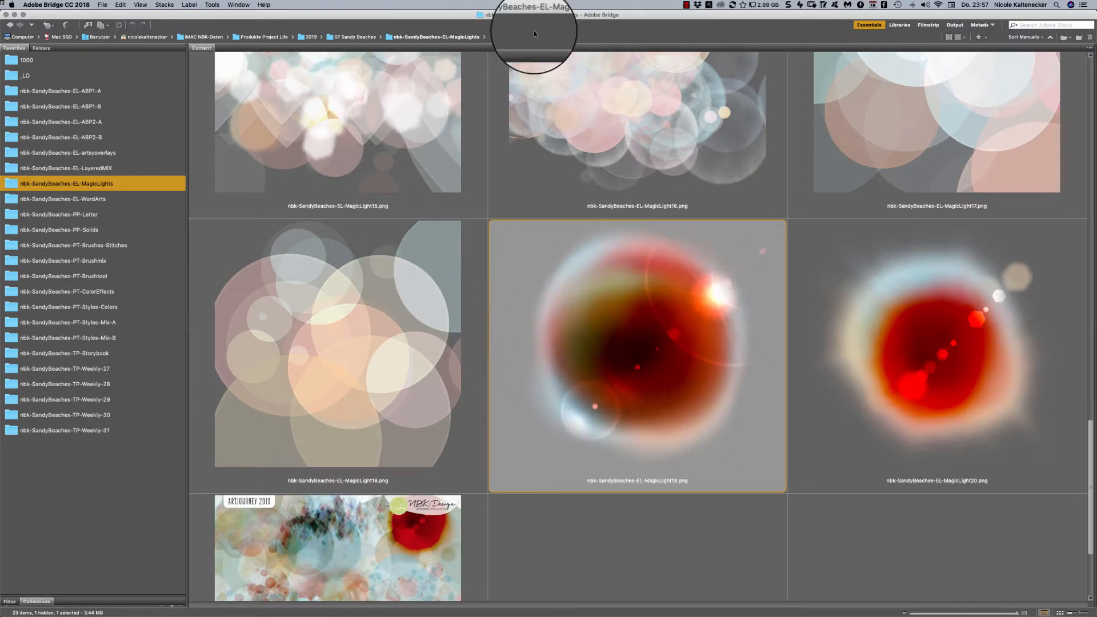
pyautogui.moveTo(1091, 434); pyautogui.dragTo(878, 421)
pyautogui.scroll(-5, 878, 421)
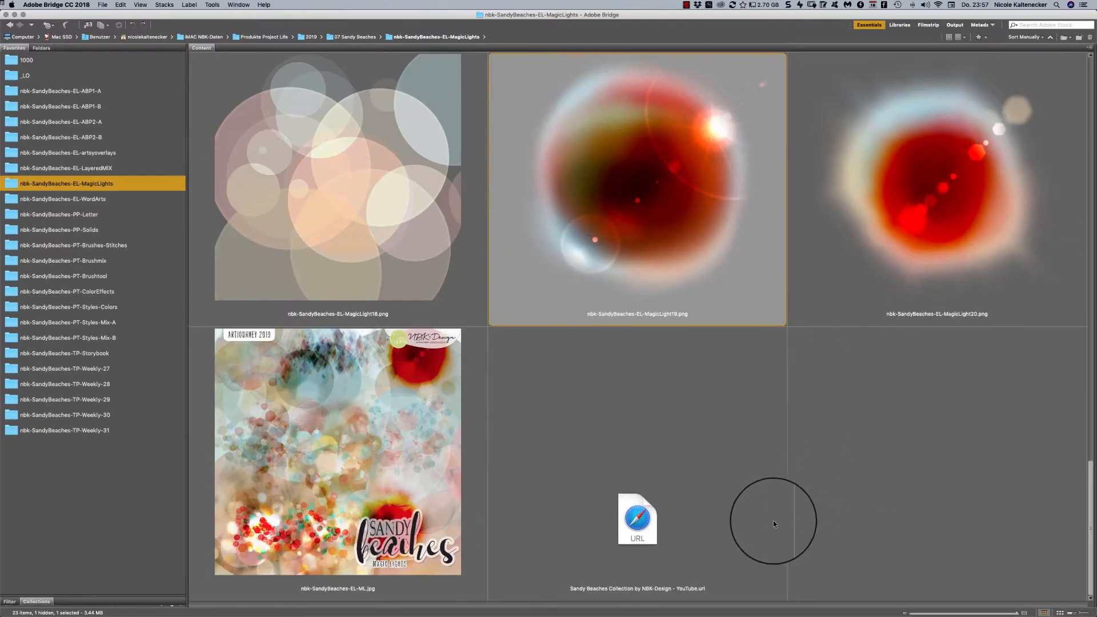
# - Browse the nbk-SandyBeaches-EL-WordArts folder and open nbk-SandyBeaches-EL-WA-journey.png in Photoshop
pyautogui.click(123, 199)
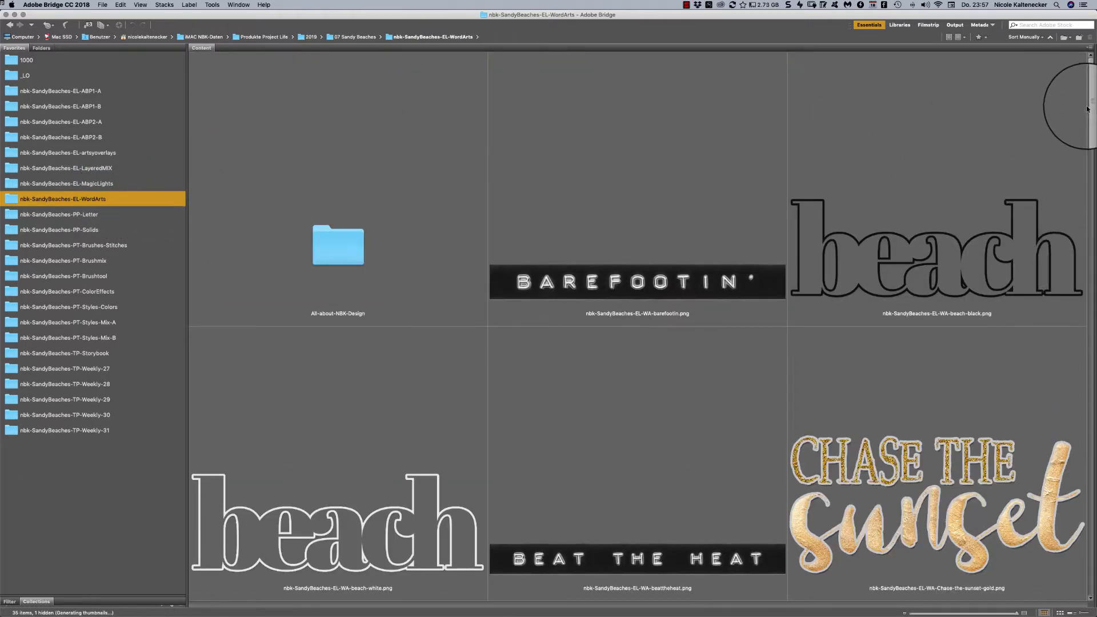
pyautogui.scroll(-2, 1087, 108)
pyautogui.moveTo(1088, 110); pyautogui.dragTo(1037, 139)
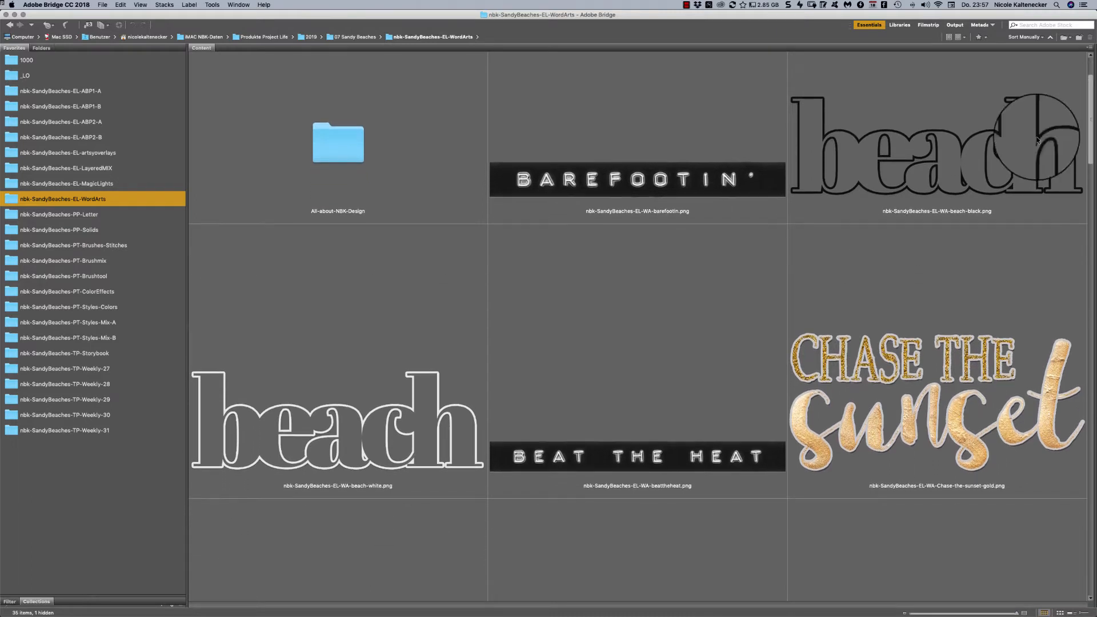
pyautogui.moveTo(1092, 109); pyautogui.dragTo(1053, 273)
pyautogui.click(1063, 224)
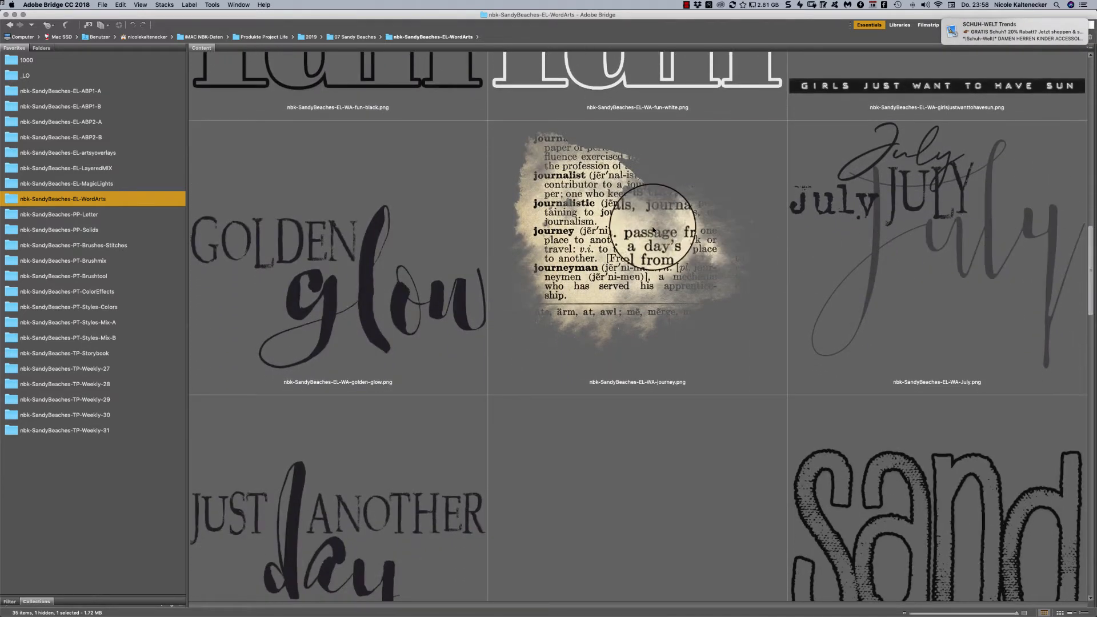
pyautogui.click(657, 217)
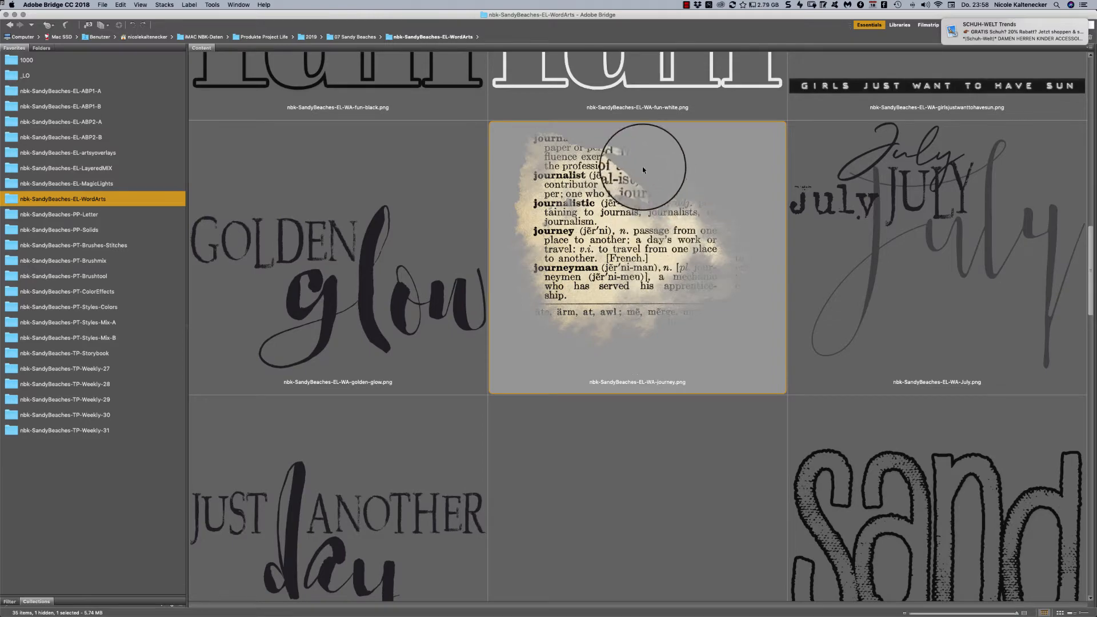
pyautogui.doubleClick(651, 250)
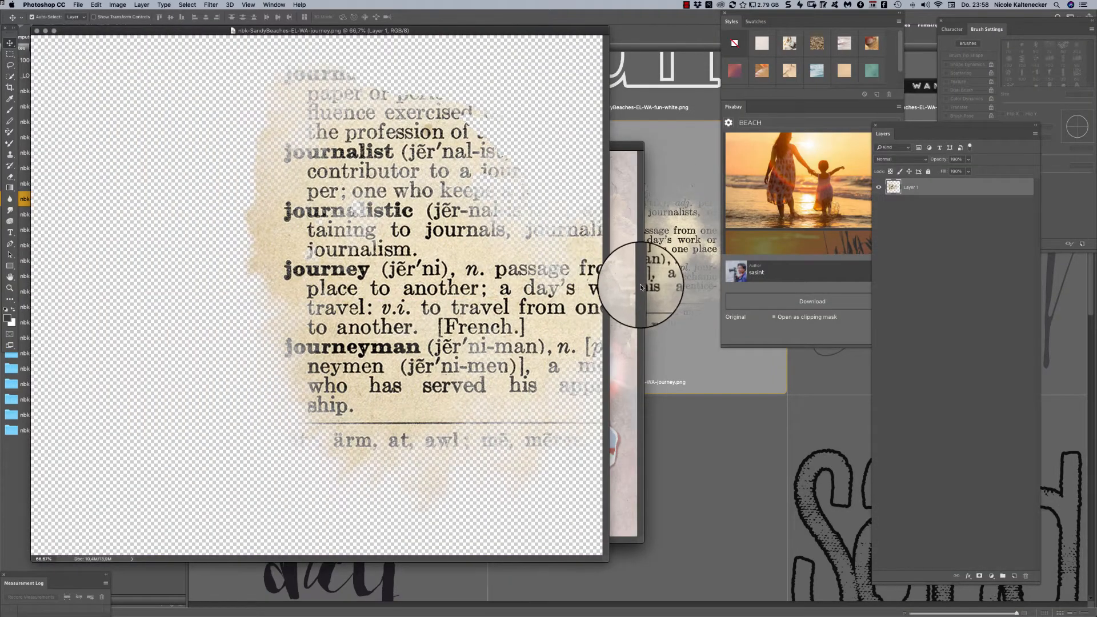
# - Place the journey word art over the lower part of the beach page and set its blend mode to Color Burn
pyautogui.moveTo(641, 287); pyautogui.dragTo(396, 448)
pyautogui.click(900, 159)
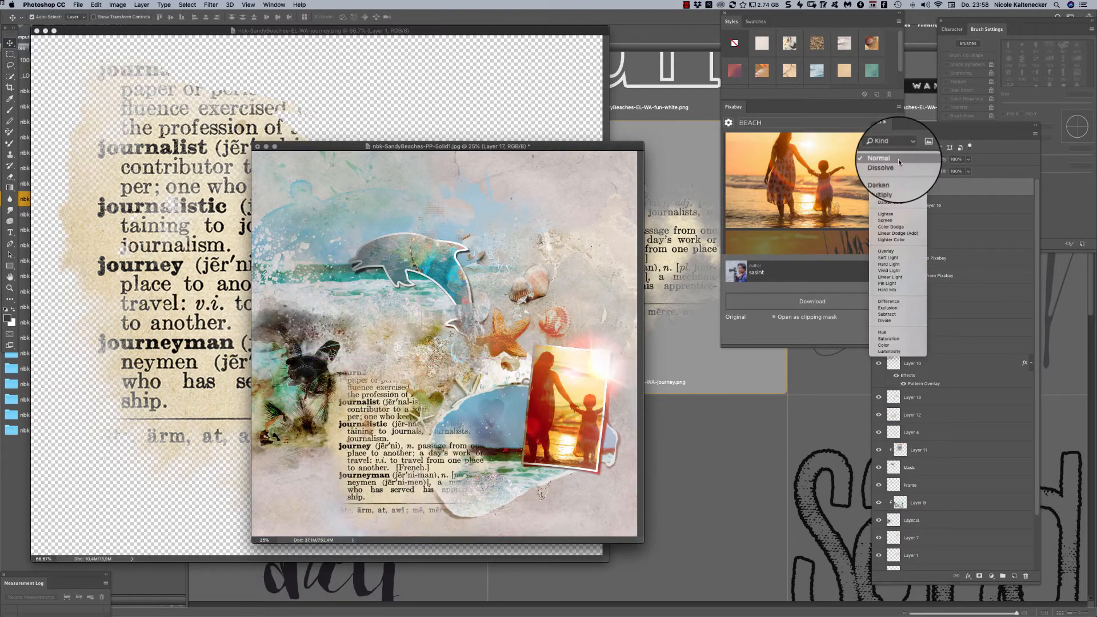
pyautogui.click(911, 196)
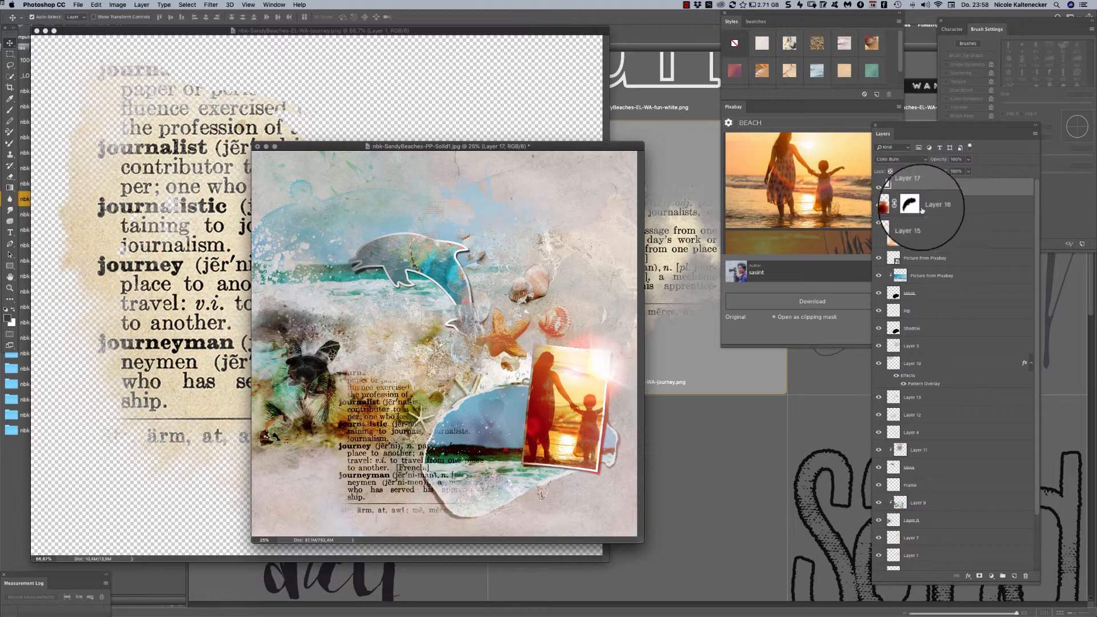
# - Shrink the journey text beside the torn beach picture's left edge and move its layer directly below Layer 12
pyautogui.moveTo(922, 210); pyautogui.dragTo(934, 263)
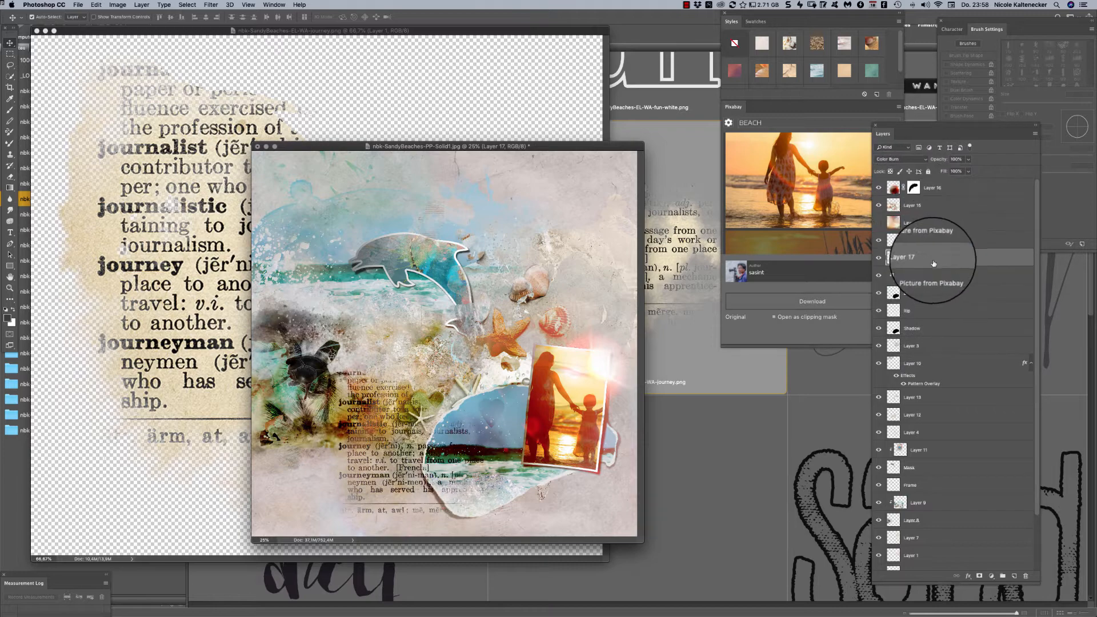
pyautogui.hotkey('ctrl', 't')
pyautogui.moveTo(514, 350); pyautogui.dragTo(442, 420)
pyautogui.moveTo(382, 475); pyautogui.dragTo(410, 456)
pyautogui.press('Return')
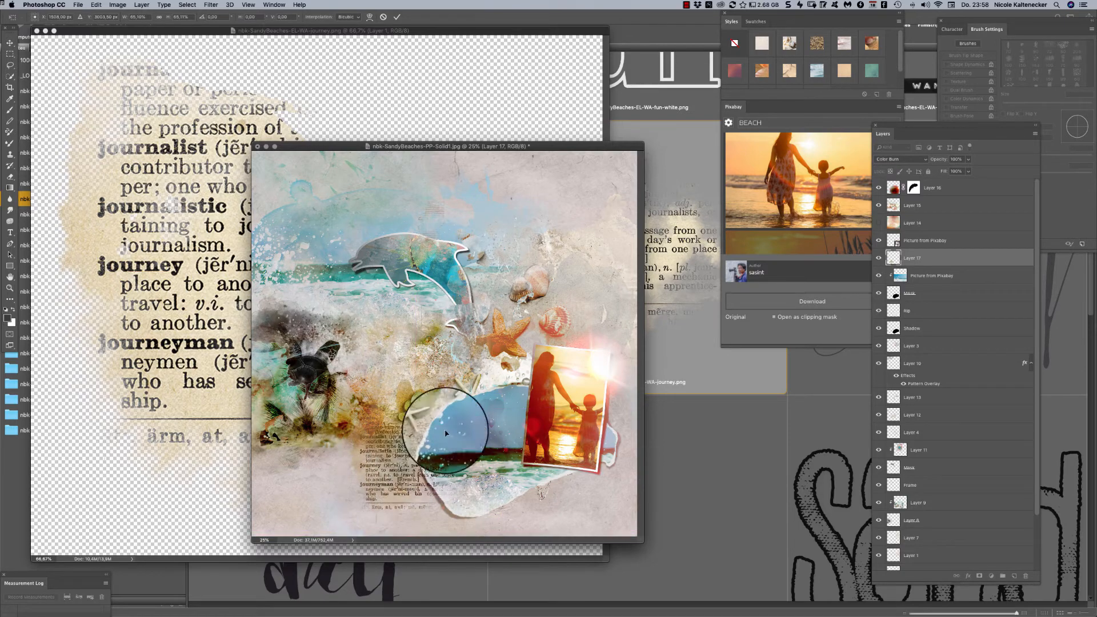
pyautogui.moveTo(931, 257); pyautogui.dragTo(966, 409)
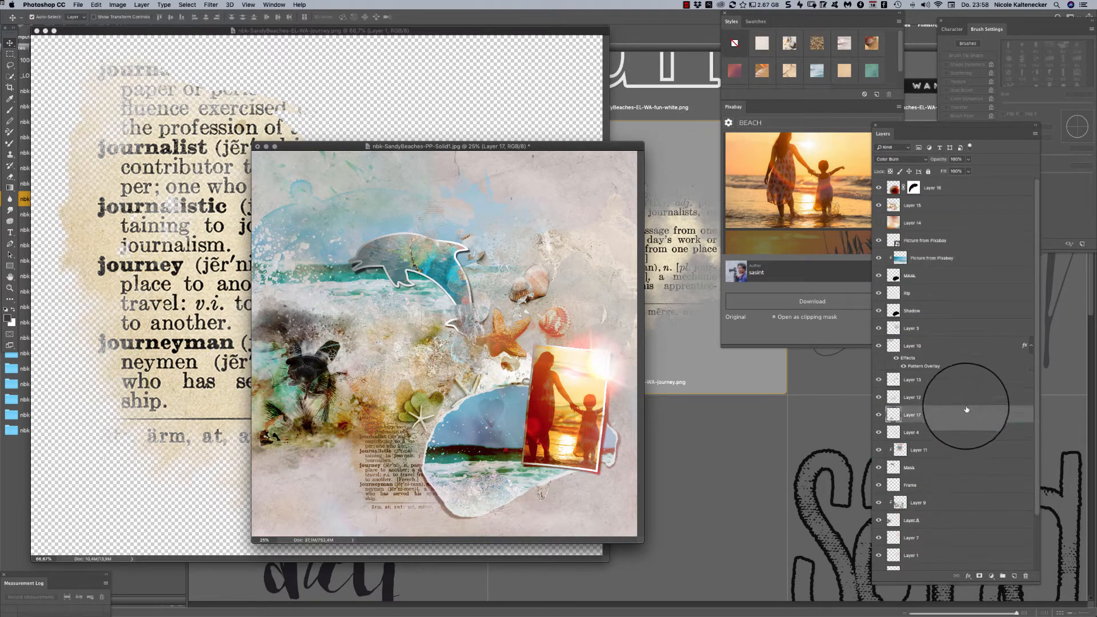
pyautogui.moveTo(390, 471)
pyautogui.mouseDown()
pyautogui.moveTo(408, 477)
pyautogui.moveTo(395, 472)
pyautogui.mouseUp()
# - Close the journey word art image and reposition the beach page's window
pyautogui.click(170, 258)
pyautogui.press('super+w')
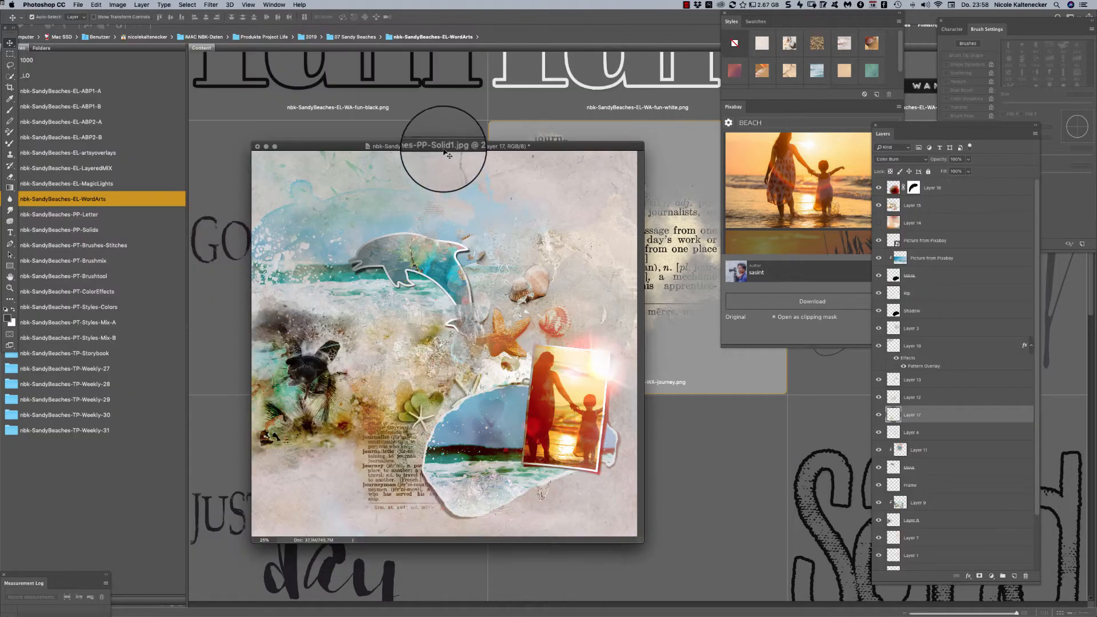
pyautogui.moveTo(446, 150); pyautogui.dragTo(498, 150)
# - Open nbk-SandyBeaches-EL-WA-golden-glow.png from Bridge, place it on the beach page and raise its layer above Layer 12
pyautogui.click(260, 210)
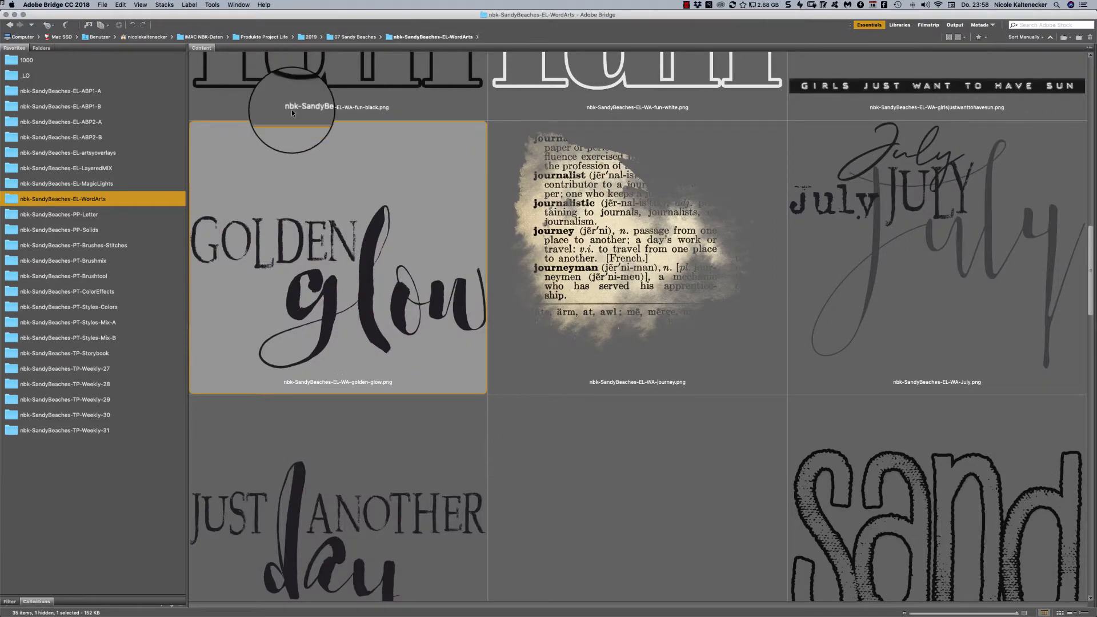
pyautogui.doubleClick(378, 303)
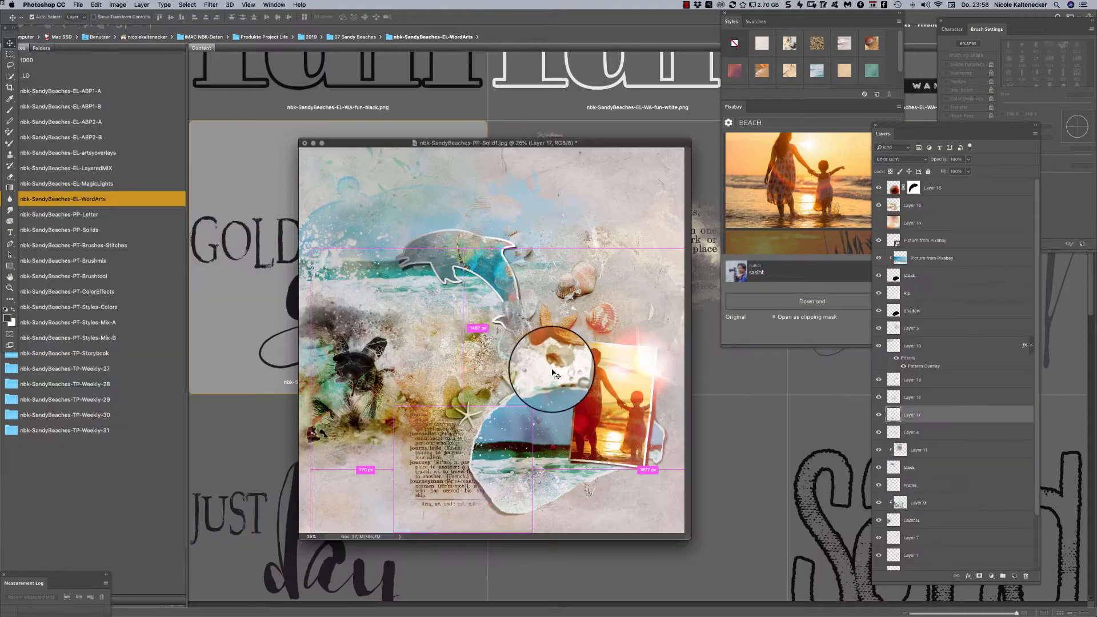
pyautogui.moveTo(553, 355); pyautogui.dragTo(459, 346)
pyautogui.press('super+bracketright')
# - Scale down the Golden Glow word art and position it between the turtle and the orange starfish
pyautogui.press('super+t')
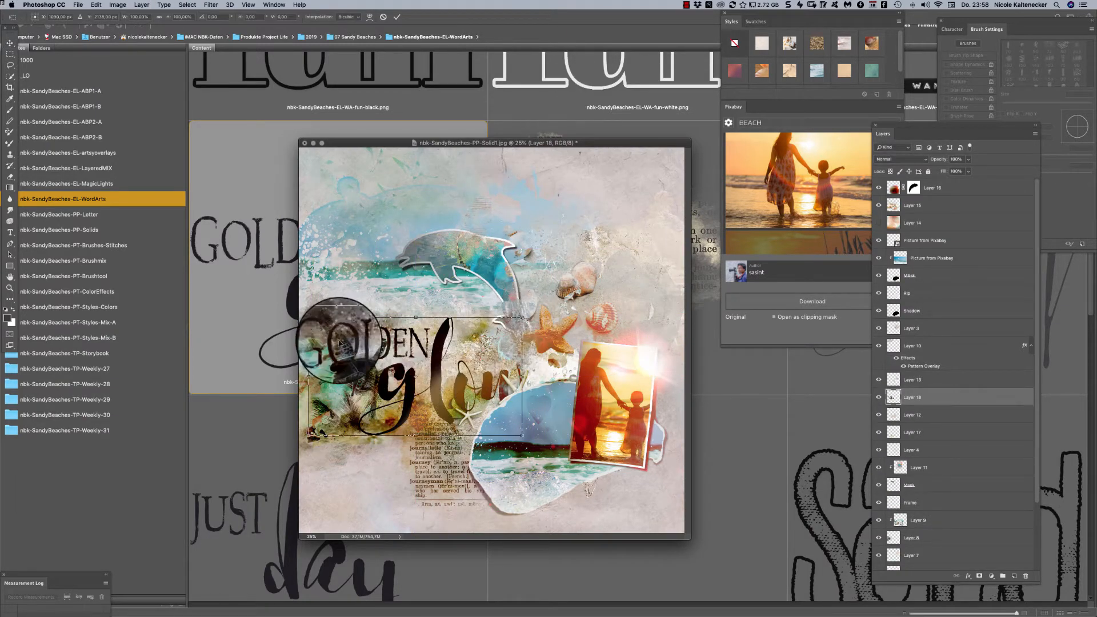
pyautogui.moveTo(308, 317); pyautogui.dragTo(387, 387)
pyautogui.moveTo(467, 403); pyautogui.dragTo(441, 391)
pyautogui.moveTo(495, 361)
pyautogui.mouseDown()
pyautogui.moveTo(465, 377)
pyautogui.moveTo(480, 355)
pyautogui.mouseUp()
pyautogui.press('Return')
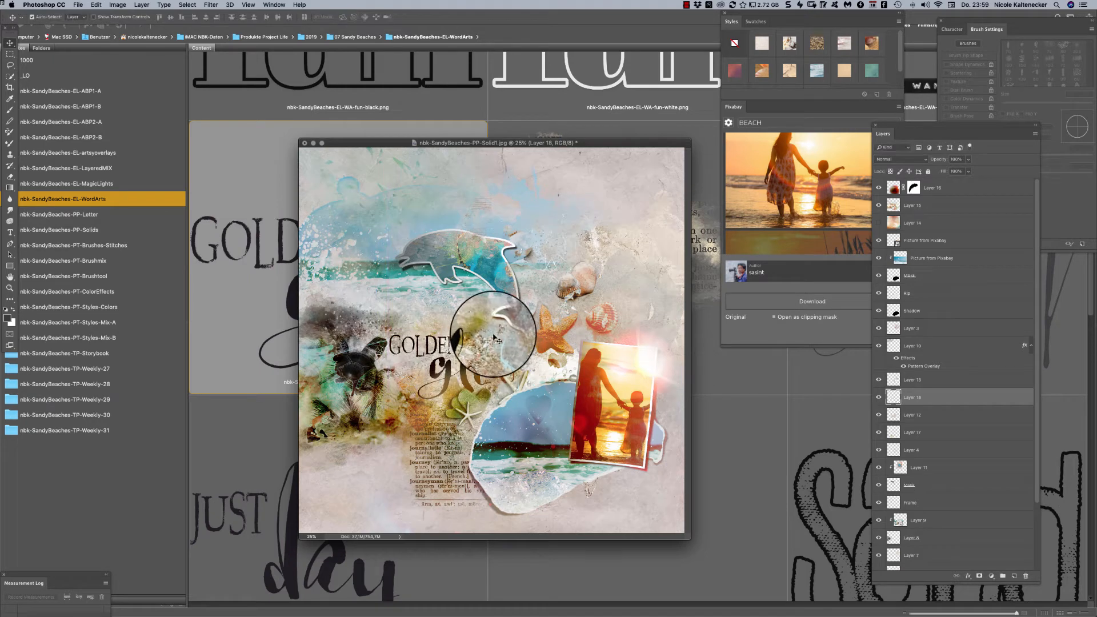
# - Reposition the beach page's window and review the blend mode options of Layer 15
pyautogui.moveTo(611, 141); pyautogui.dragTo(635, 123)
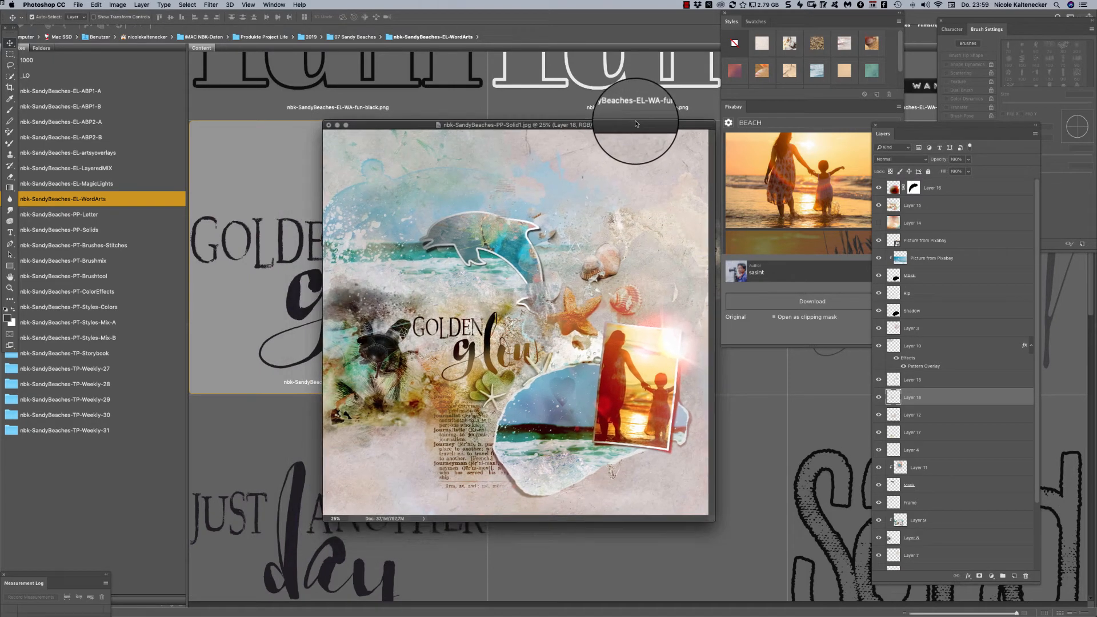
pyautogui.moveTo(640, 175); pyautogui.dragTo(579, 434)
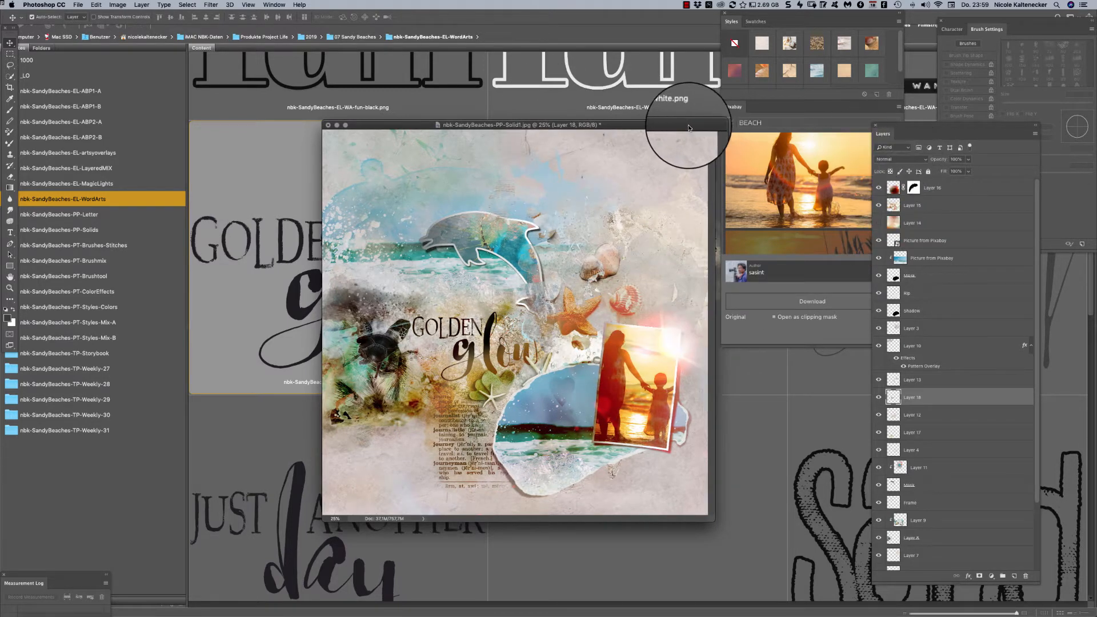
pyautogui.moveTo(689, 127); pyautogui.dragTo(684, 131)
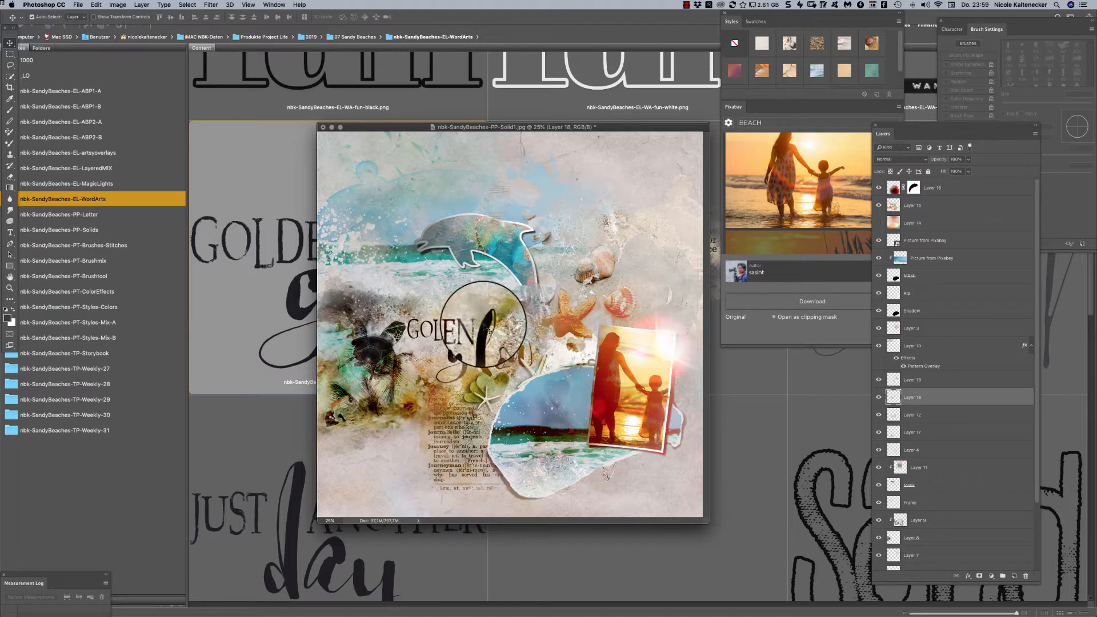
pyautogui.click(471, 341)
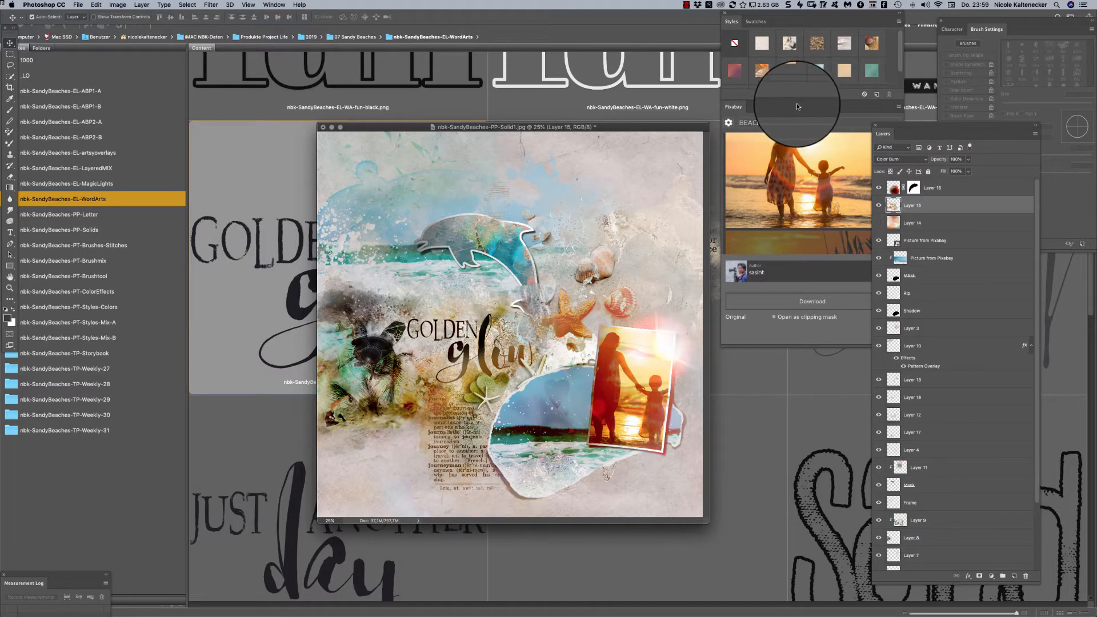
pyautogui.click(906, 162)
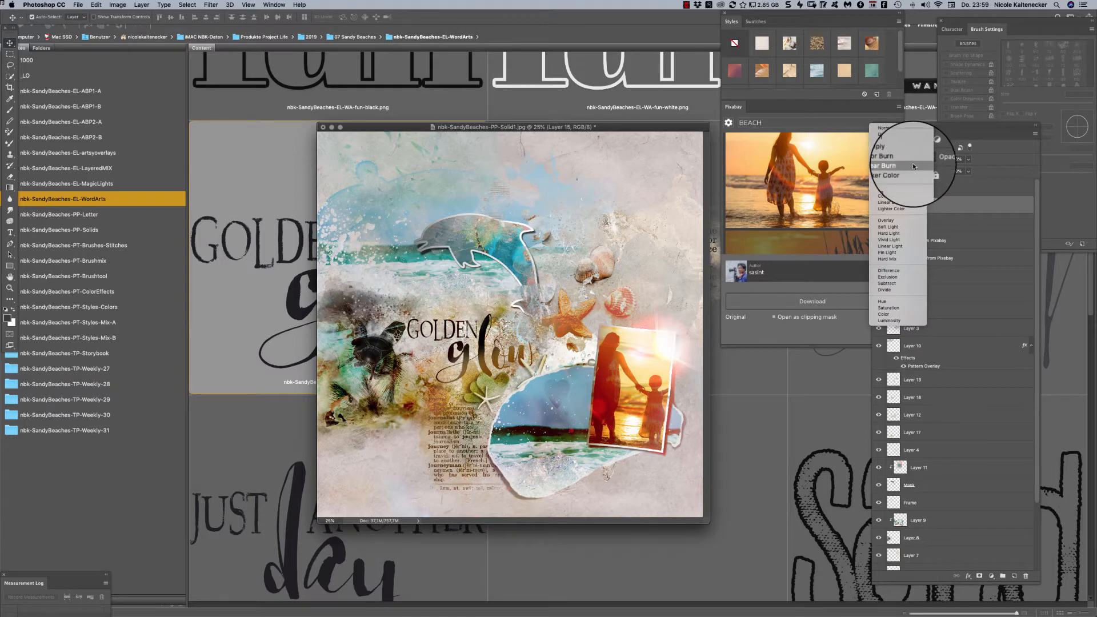
pyautogui.click(914, 162)
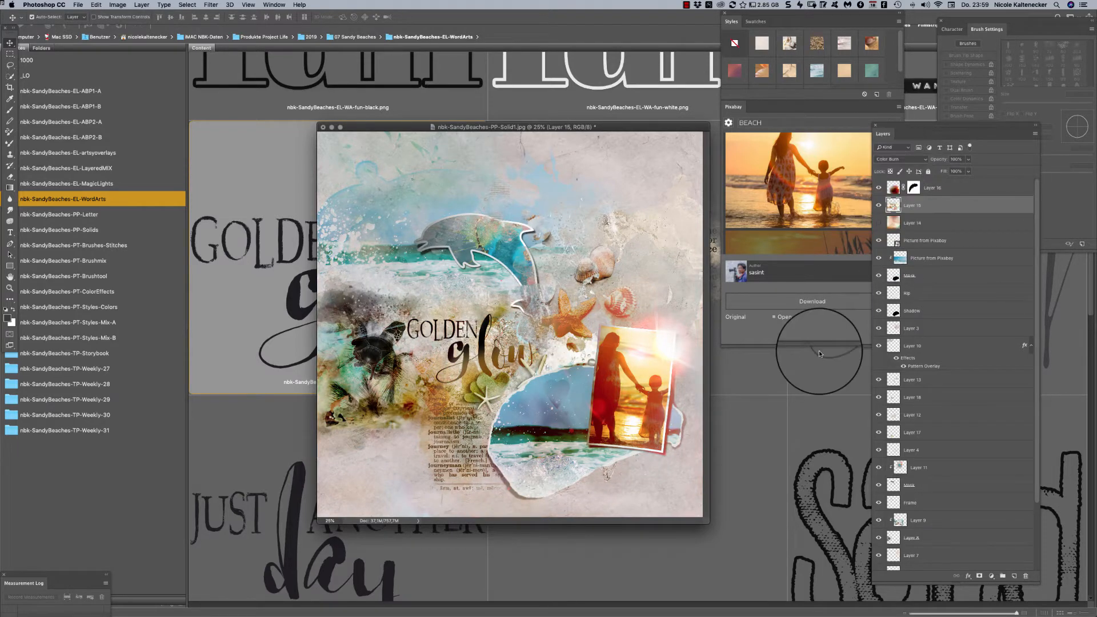
pyautogui.moveTo(633, 129); pyautogui.dragTo(638, 135)
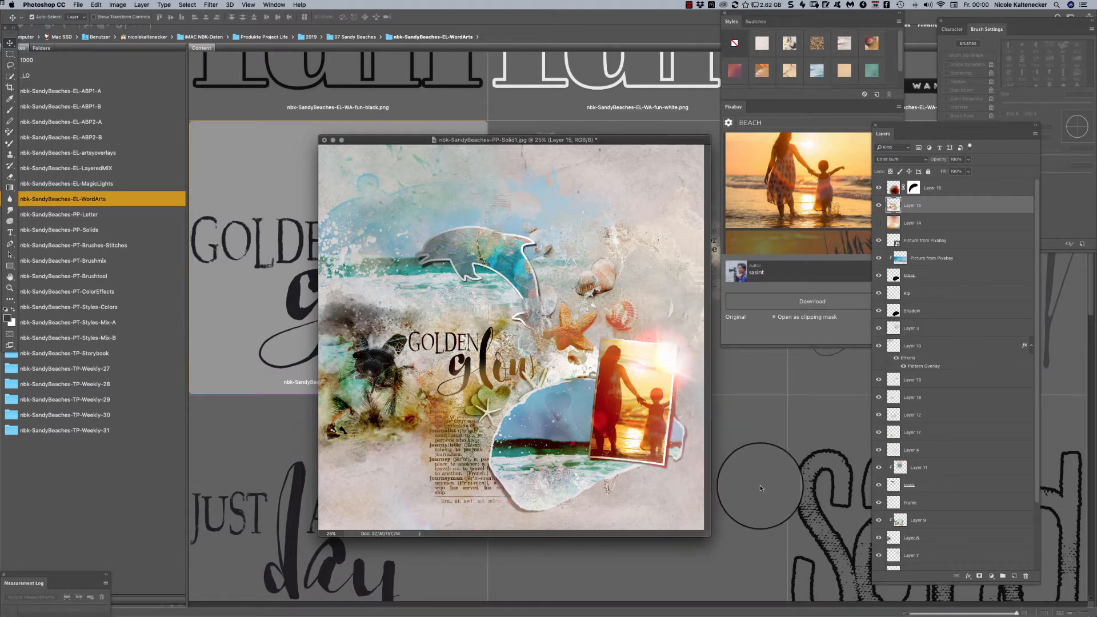
# - Browse the rest of the WordArts folder in Bridge and open nbk-SandyBeaches-EL-WA-Summer+goldeffect.png in Photoshop
pyautogui.click(780, 554)
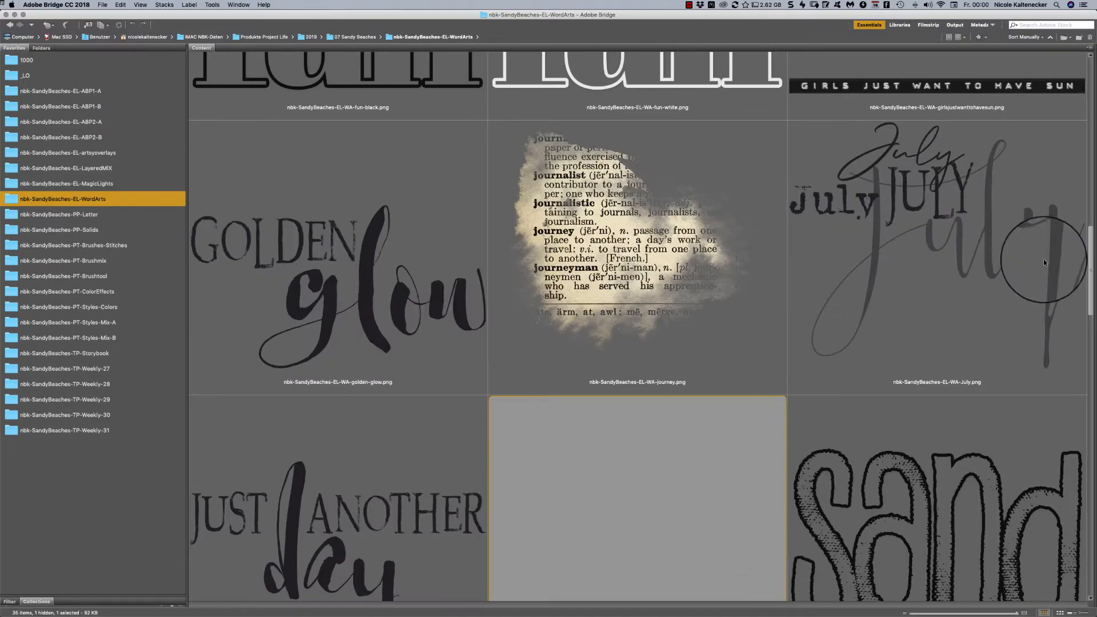
pyautogui.scroll(-15, 1090, 259)
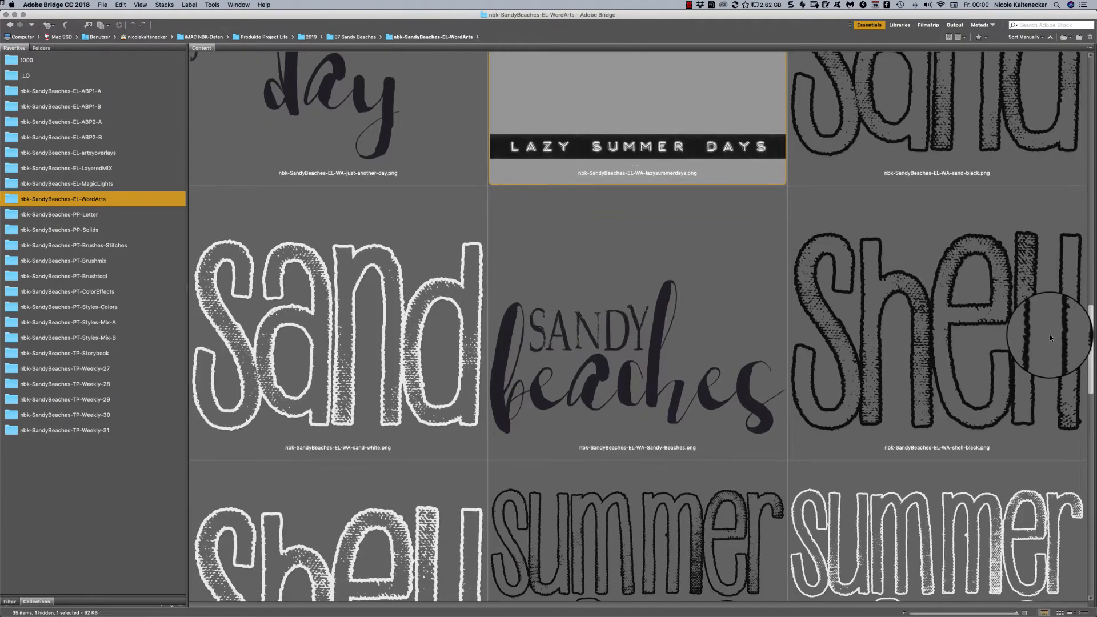
pyautogui.scroll(-5, 1023, 400)
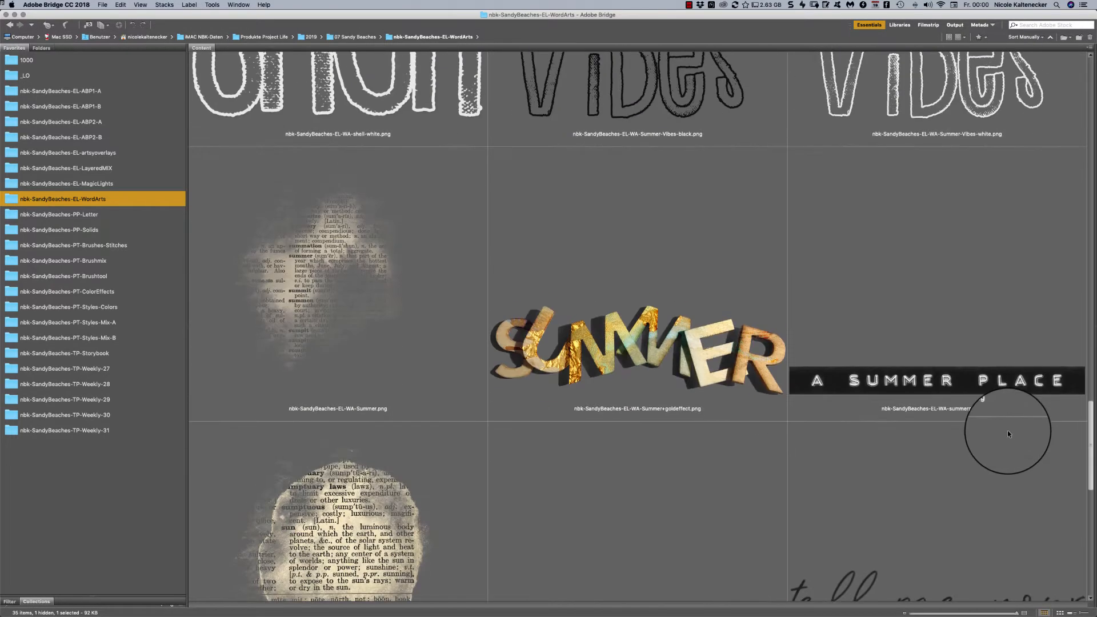
pyautogui.scroll(-2, 1010, 430)
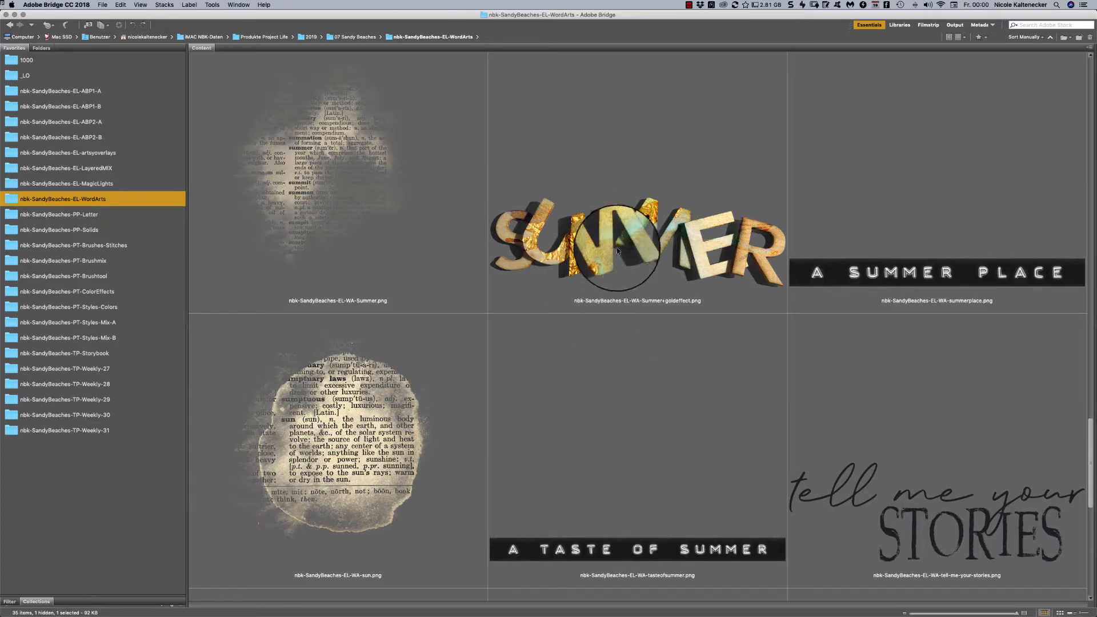
pyautogui.doubleClick(664, 236)
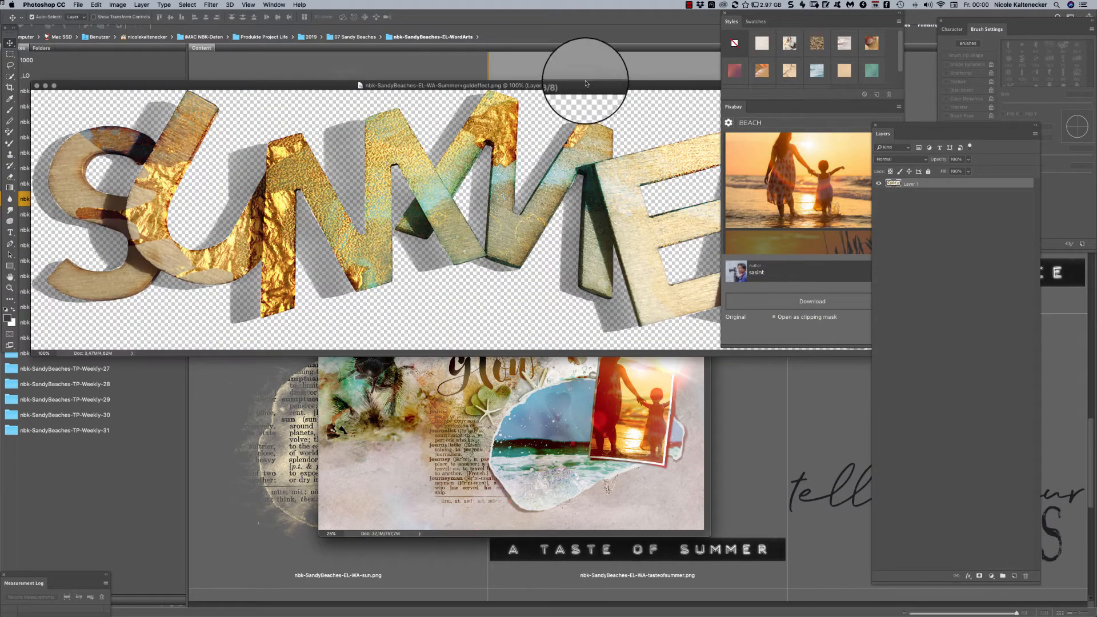
pyautogui.press('super+minus')
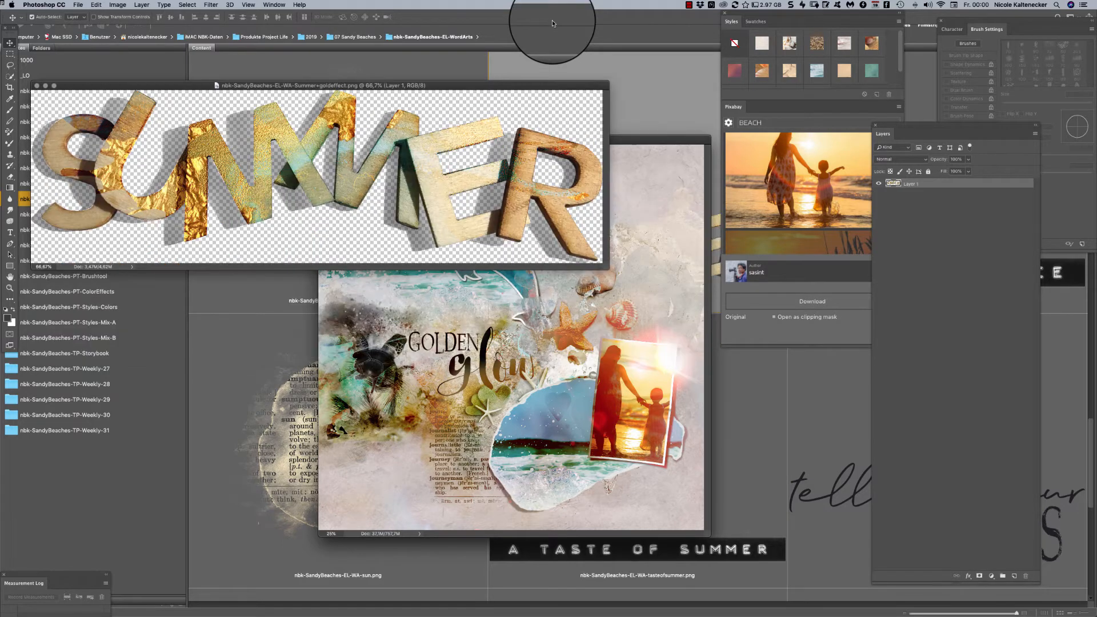
# - Place the gold SUMMER word art as the beach page's top layer, just below the word GOLDEN, and close its source image
pyautogui.moveTo(465, 247); pyautogui.dragTo(552, 346)
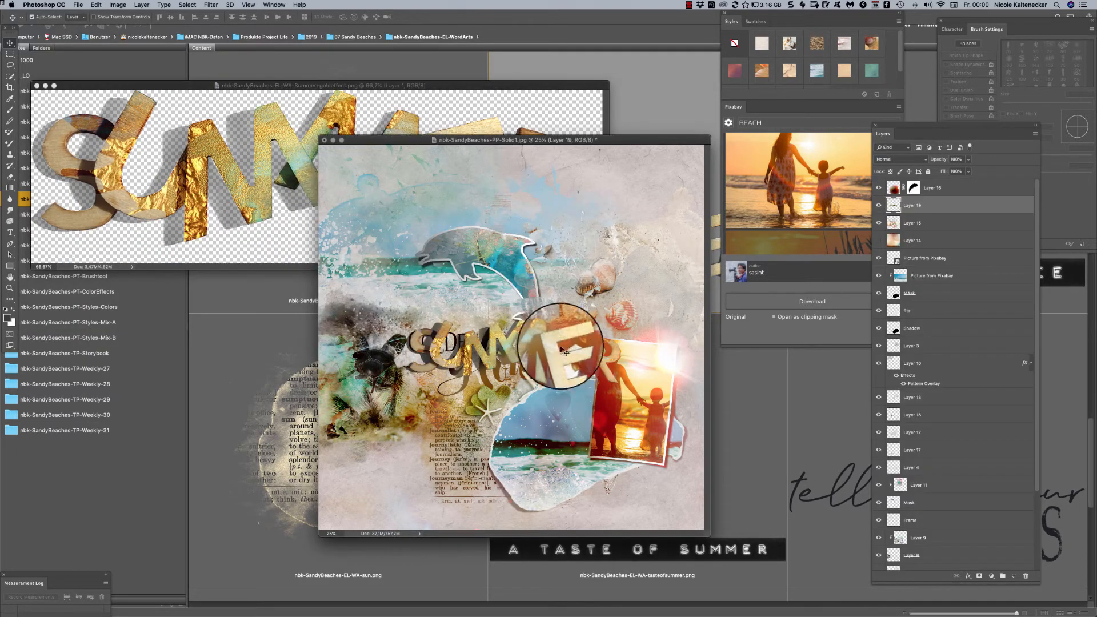
pyautogui.press('super+bracketright')
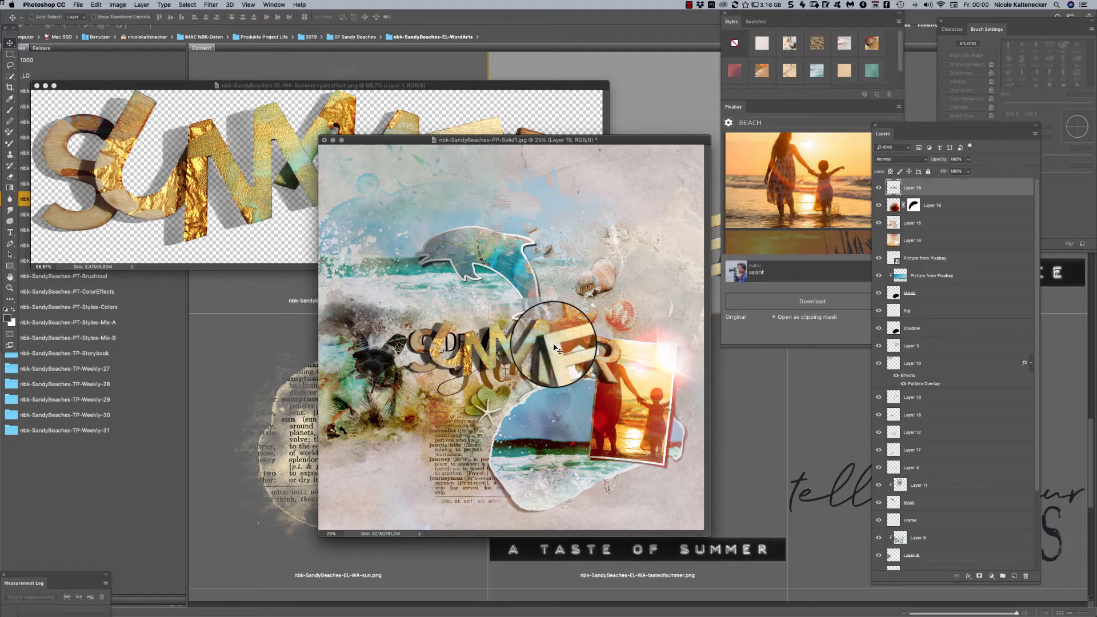
pyautogui.moveTo(554, 347); pyautogui.dragTo(556, 381)
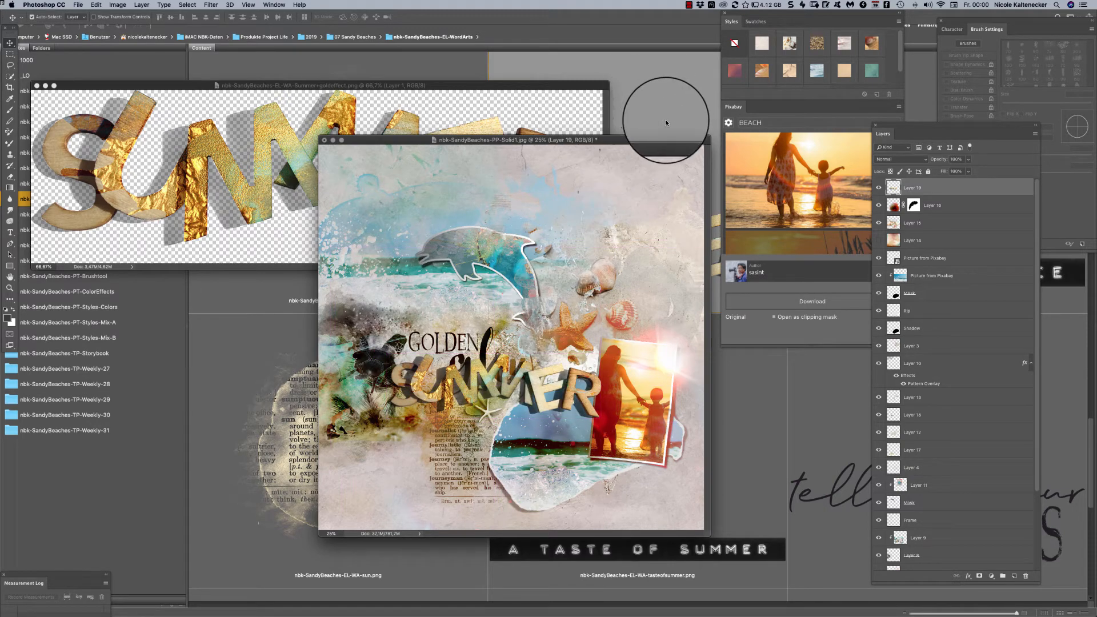
pyautogui.click(489, 90)
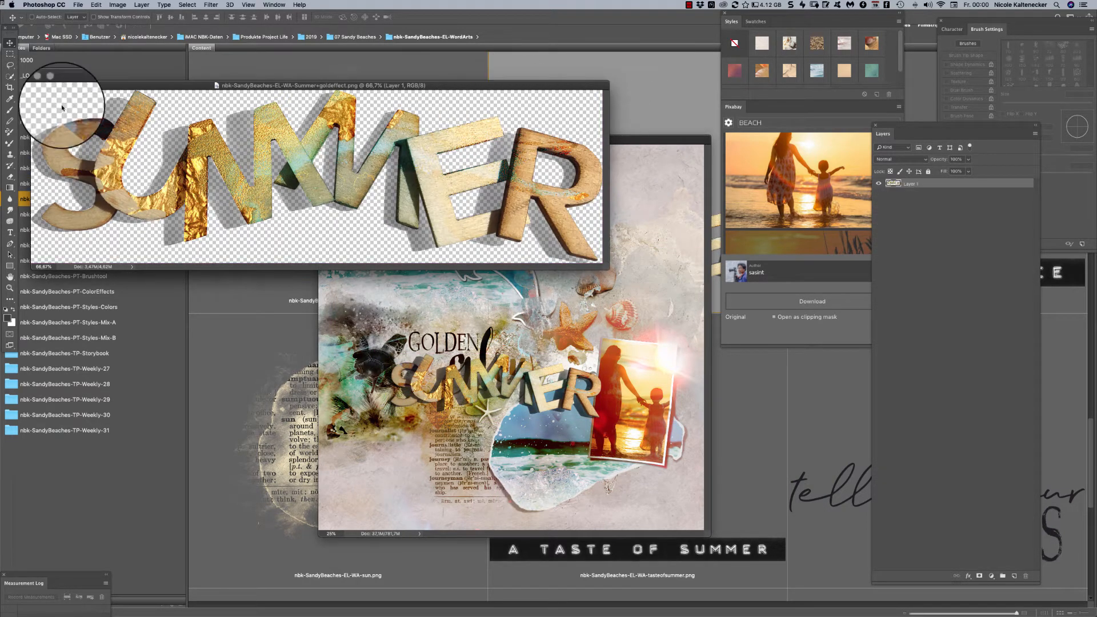
pyautogui.moveTo(578, 211); pyautogui.dragTo(581, 381)
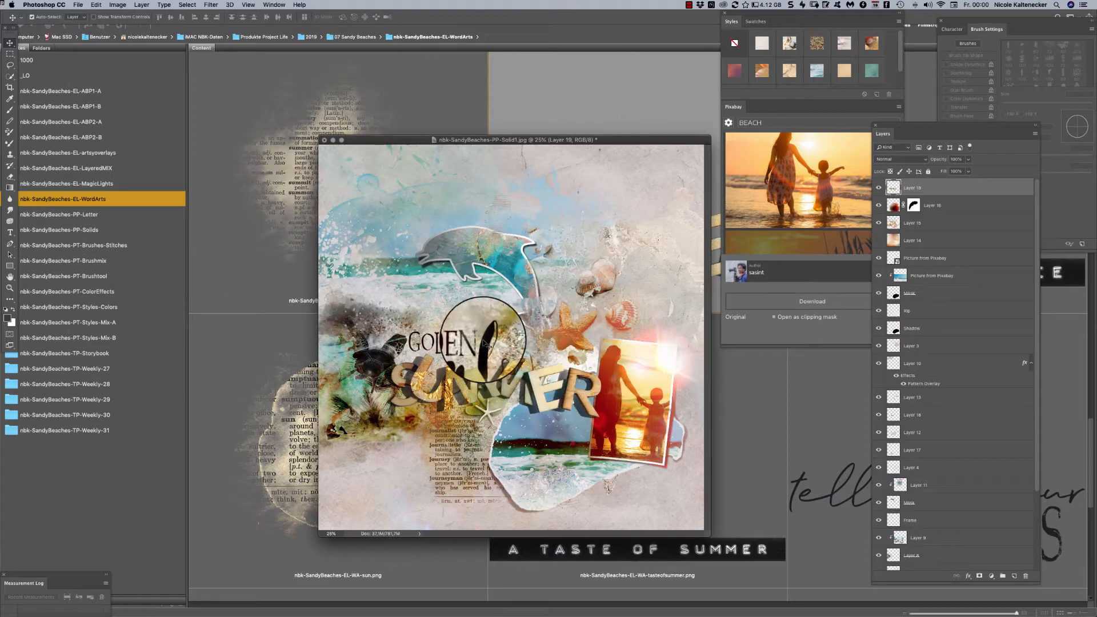
# - Select the Golden Glow word art on Layer 18, scale it down and position it just above the letters of SUMMER
pyautogui.moveTo(484, 342); pyautogui.dragTo(487, 324)
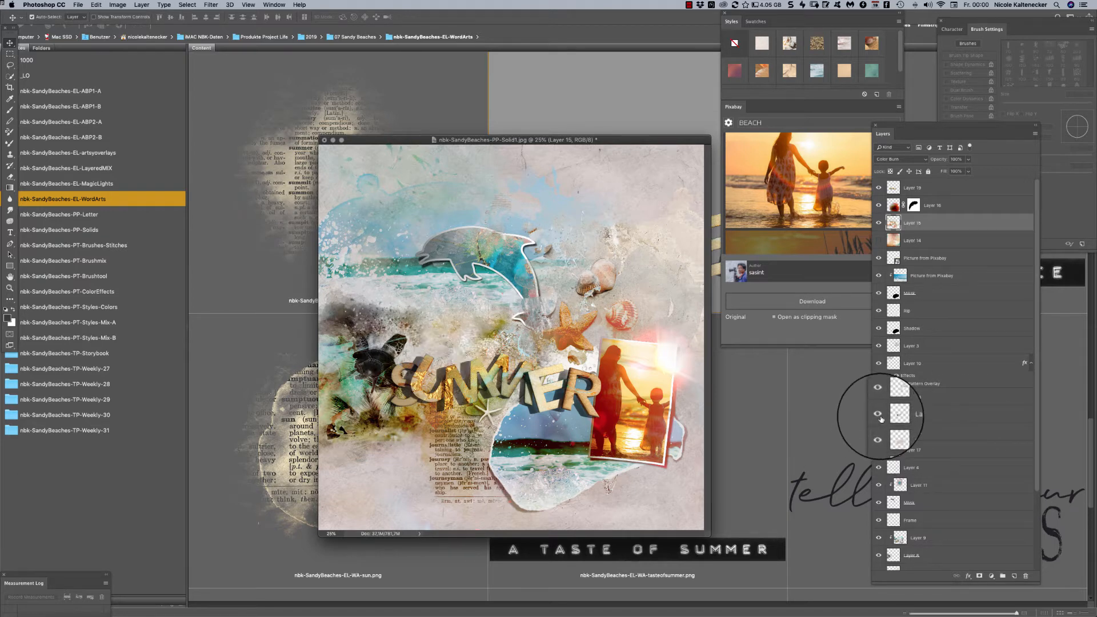
pyautogui.click(913, 415)
pyautogui.moveTo(514, 326); pyautogui.dragTo(626, 231)
pyautogui.press('super+t')
pyautogui.moveTo(603, 263); pyautogui.dragTo(522, 360)
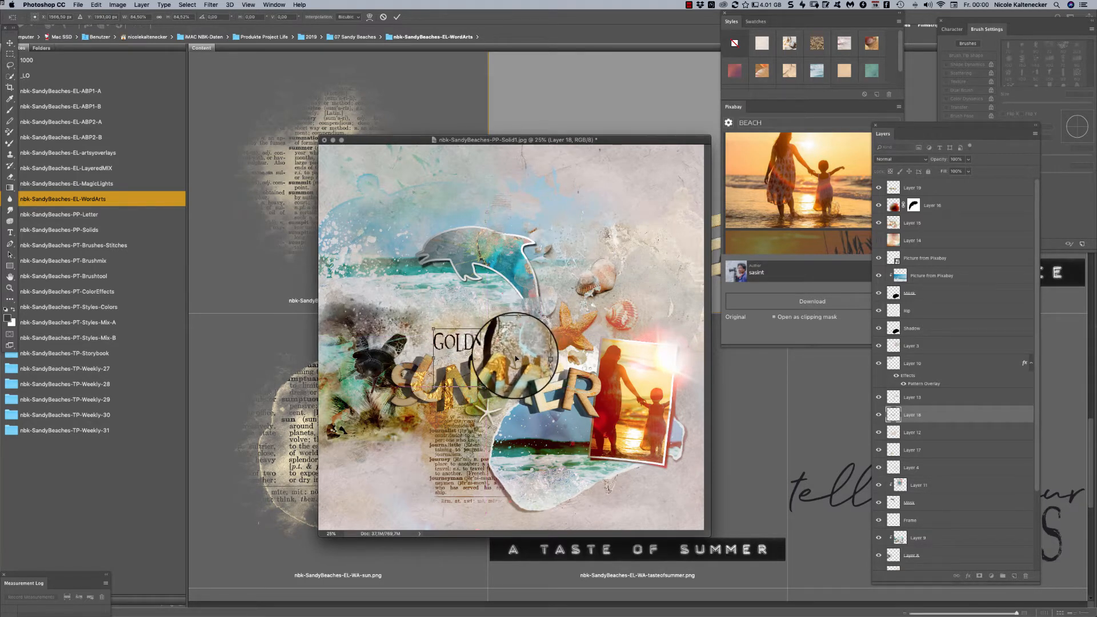
pyautogui.press('Return')
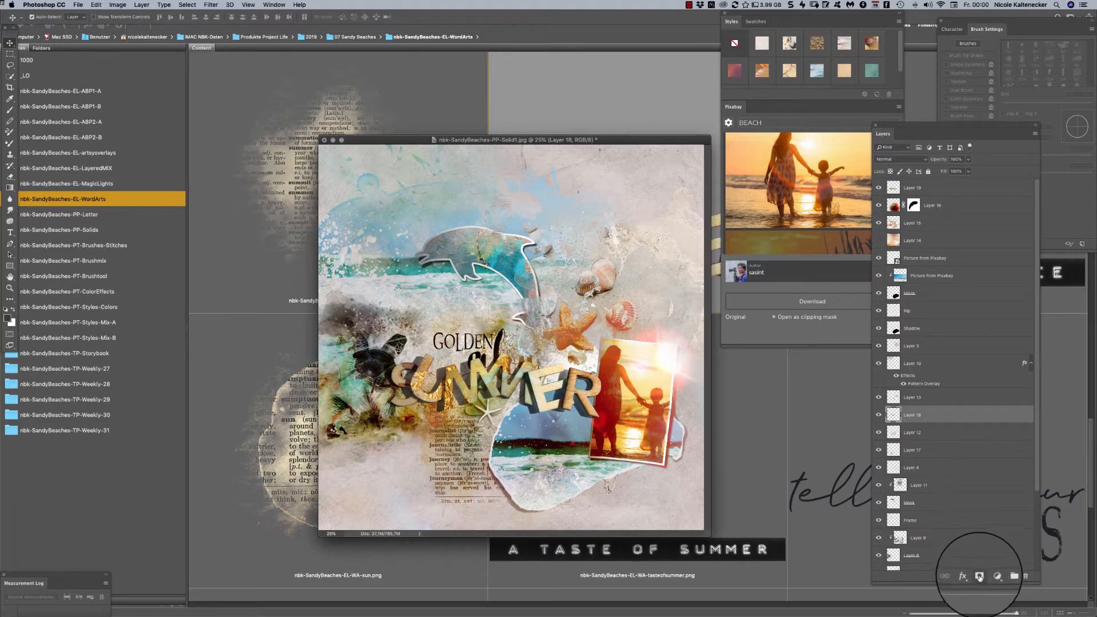
# - Add a layer mask to Layer 18, erase the word glow, and enlarge the remaining word GOLDEN above SUMMER
pyautogui.click(980, 577)
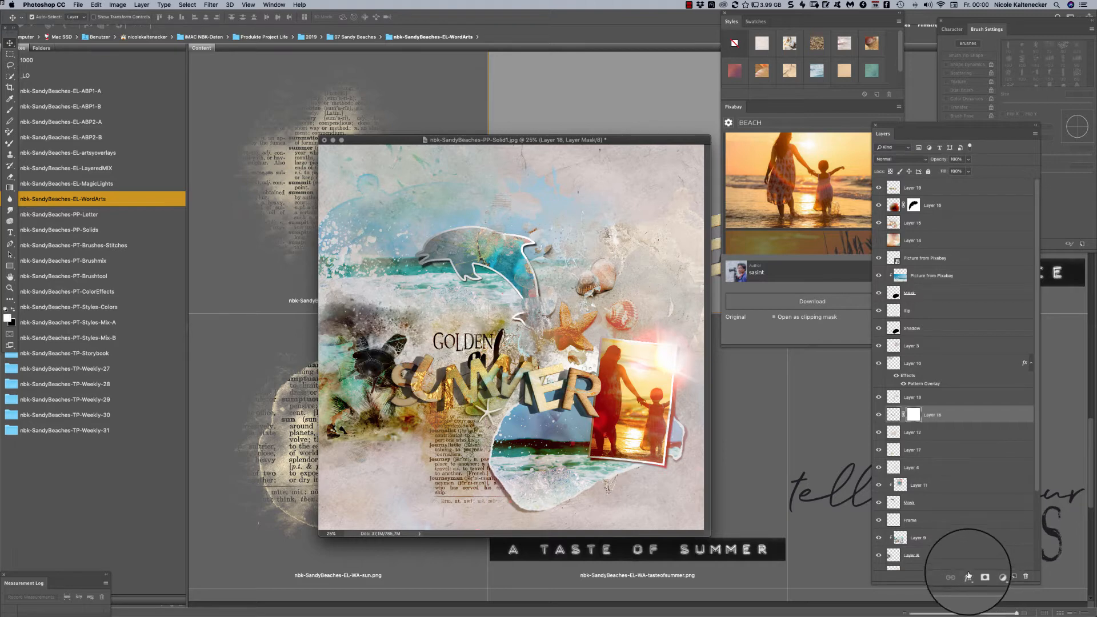
pyautogui.click(11, 177)
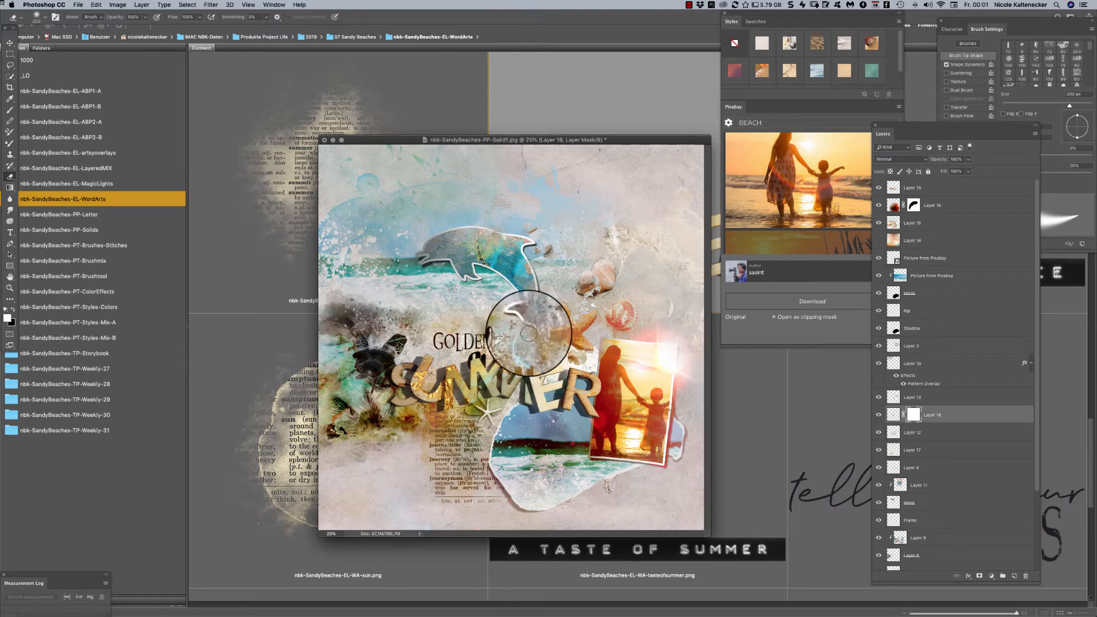
pyautogui.moveTo(528, 333)
pyautogui.mouseDown()
pyautogui.moveTo(513, 349)
pyautogui.moveTo(502, 330)
pyautogui.moveTo(495, 359)
pyautogui.mouseUp()
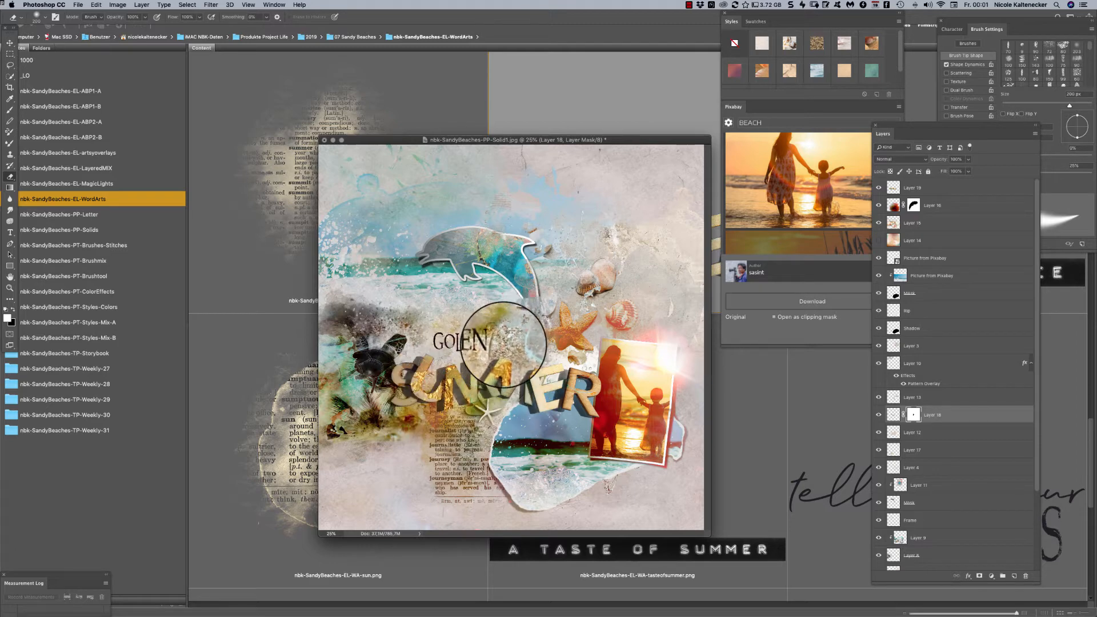
pyautogui.press('super+t')
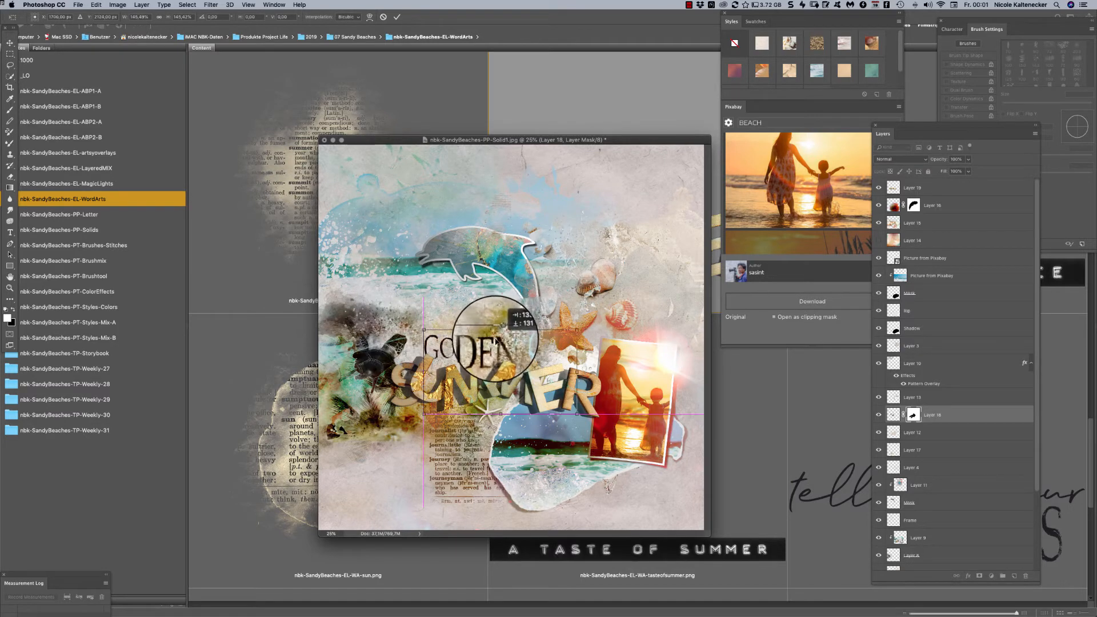
pyautogui.press('Return')
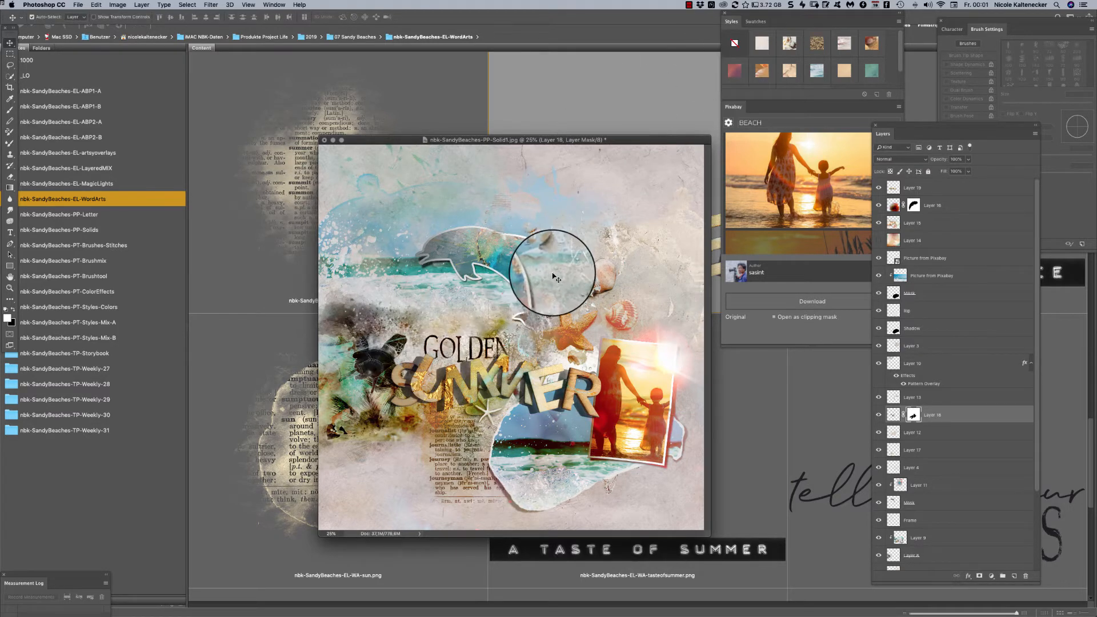
# - Move the beach page's window higher in the workspace and select the SUMMER word art layer
pyautogui.moveTo(653, 141)
pyautogui.mouseDown()
pyautogui.moveTo(651, 117)
pyautogui.moveTo(663, 126)
pyautogui.mouseUp()
pyautogui.moveTo(648, 364); pyautogui.dragTo(649, 366)
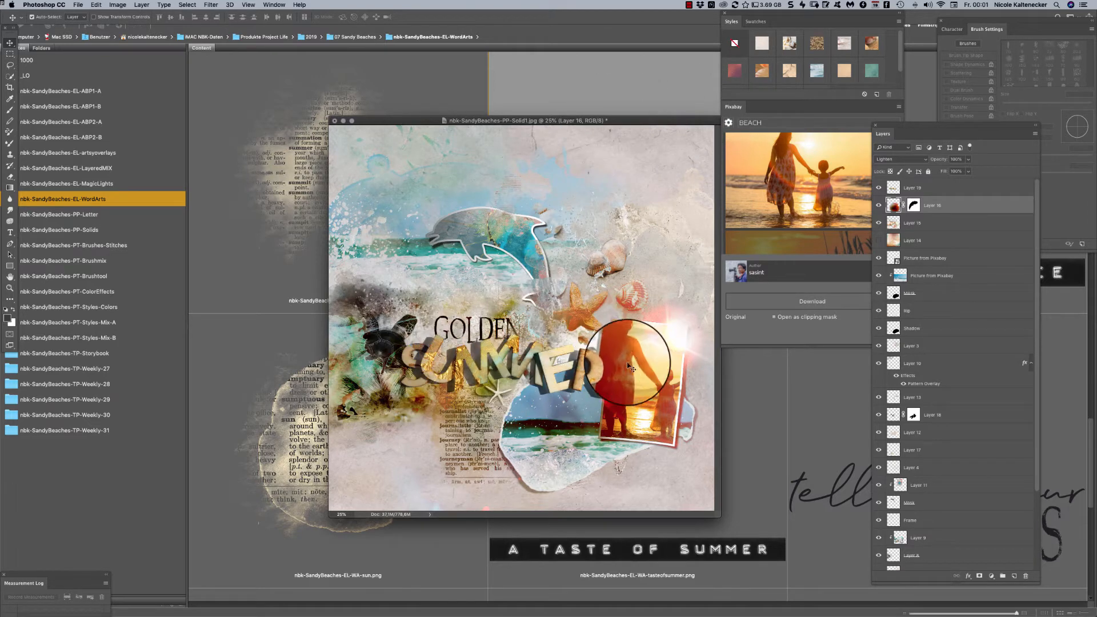
pyautogui.moveTo(652, 121); pyautogui.dragTo(653, 89)
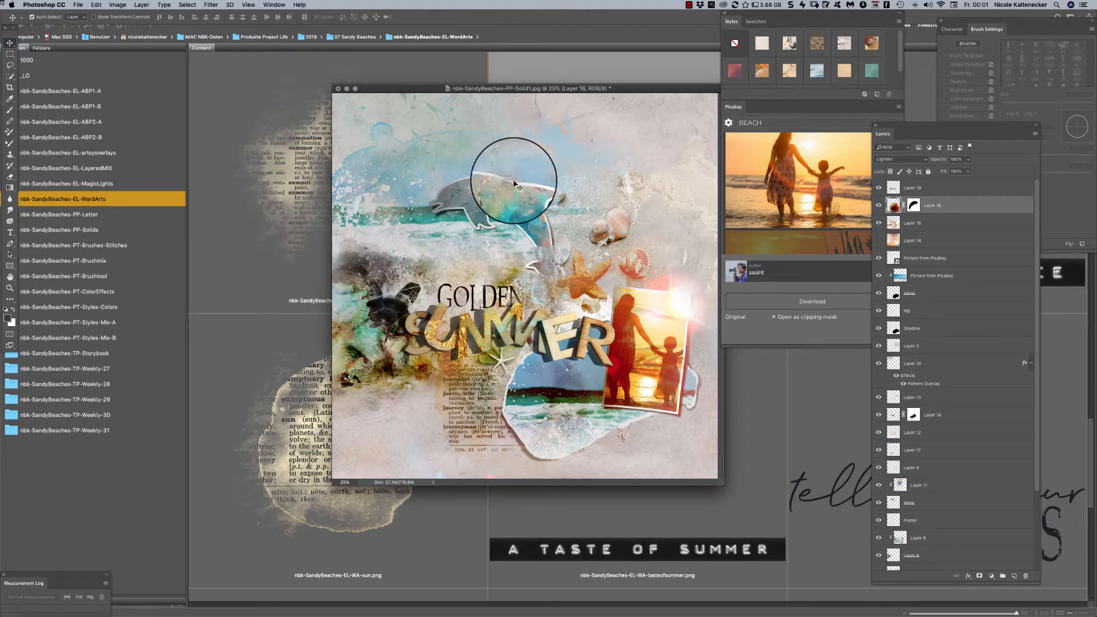
pyautogui.moveTo(427, 206)
pyautogui.mouseDown()
pyautogui.moveTo(392, 208)
pyautogui.moveTo(427, 217)
pyautogui.moveTo(378, 208)
pyautogui.moveTo(428, 225)
pyautogui.moveTo(403, 245)
pyautogui.moveTo(380, 196)
pyautogui.moveTo(422, 181)
pyautogui.moveTo(437, 217)
pyautogui.moveTo(400, 214)
pyautogui.moveTo(430, 222)
pyautogui.moveTo(439, 165)
pyautogui.moveTo(393, 184)
pyautogui.moveTo(406, 232)
pyautogui.mouseUp()
pyautogui.hotkey('alt', '[')
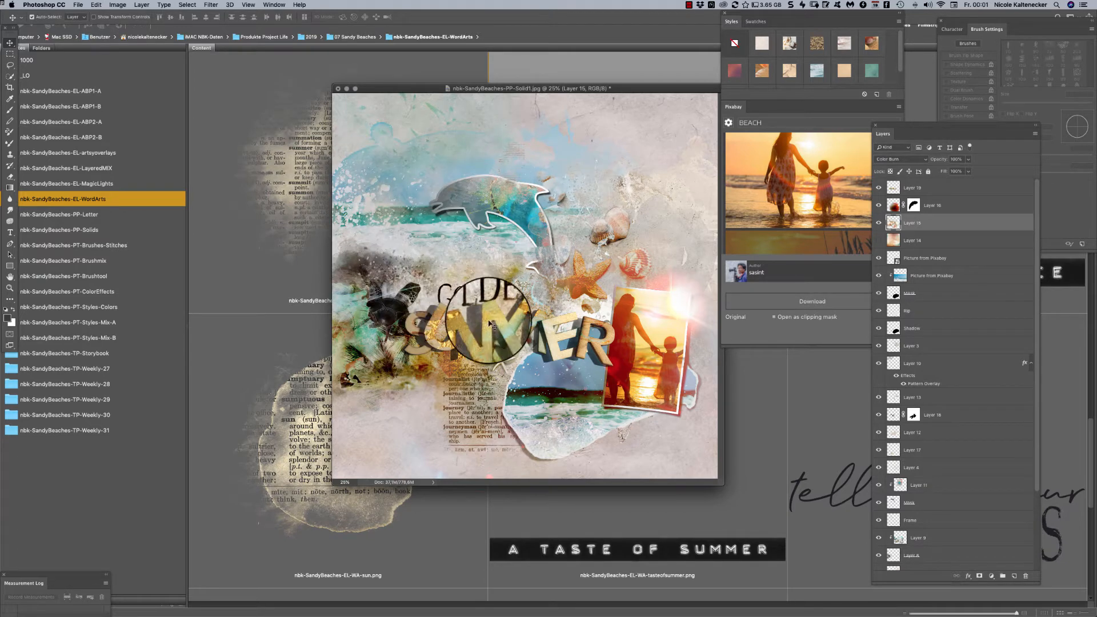
pyautogui.click(549, 341)
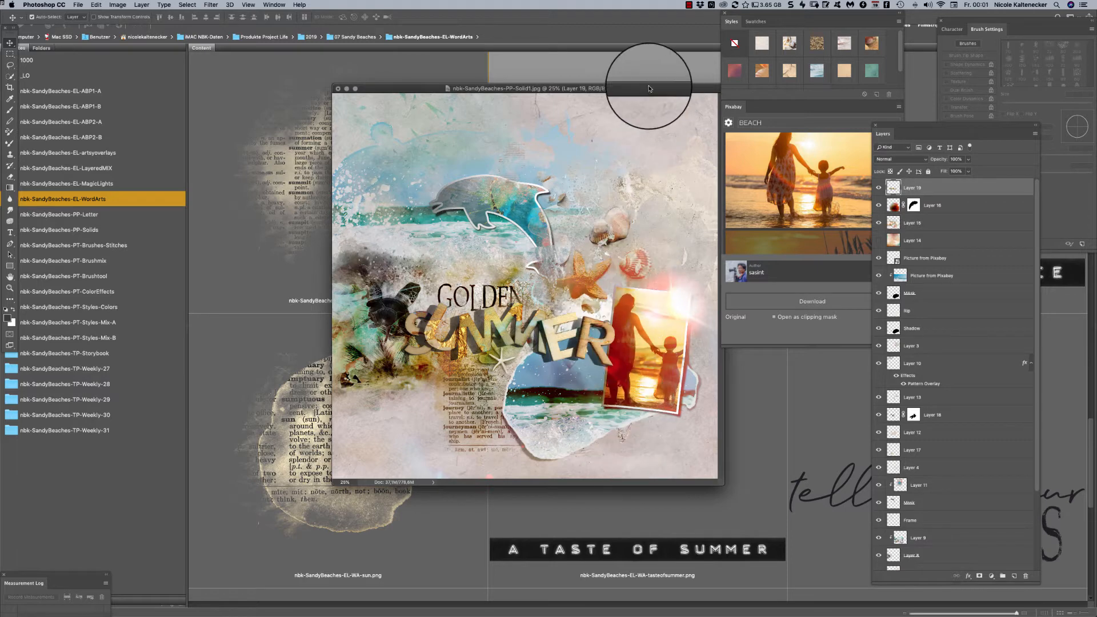
pyautogui.moveTo(642, 89); pyautogui.dragTo(645, 78)
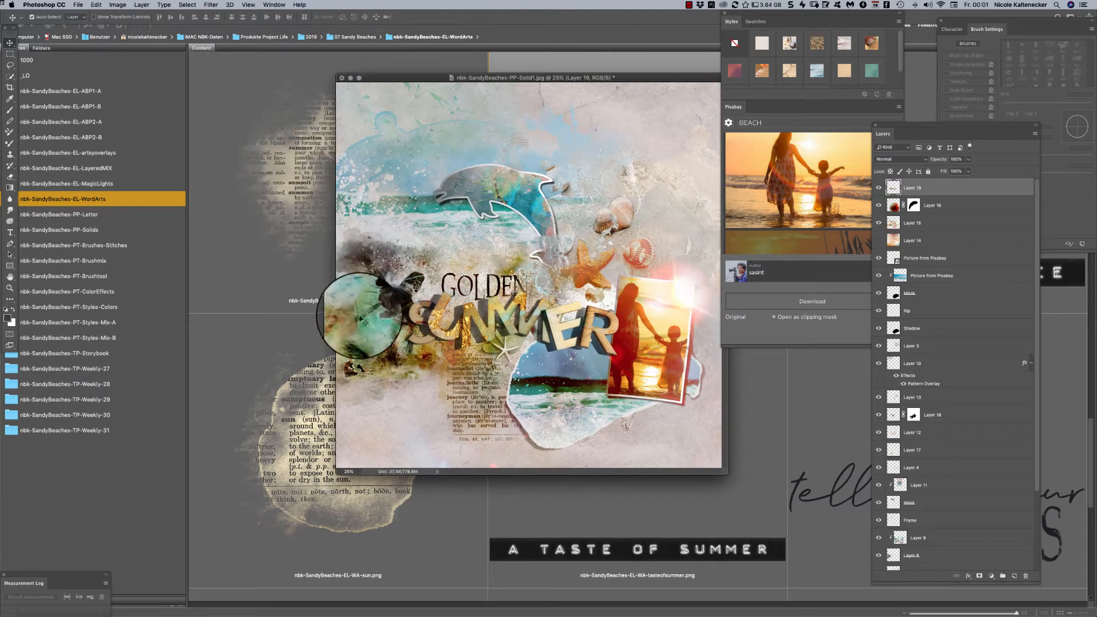
# - Switch to Bridge, browse the WordArts folder and open nbk-SandyBeaches-EL-WA-beach-white.png in Photoshop
pyautogui.click(297, 320)
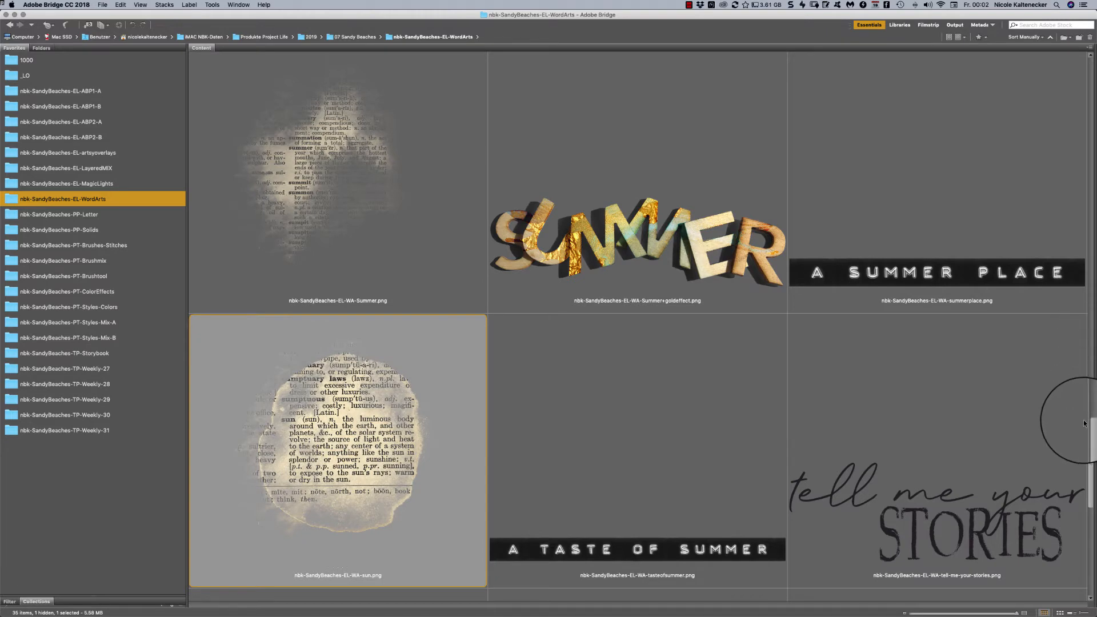
pyautogui.scroll(-10, 1084, 423)
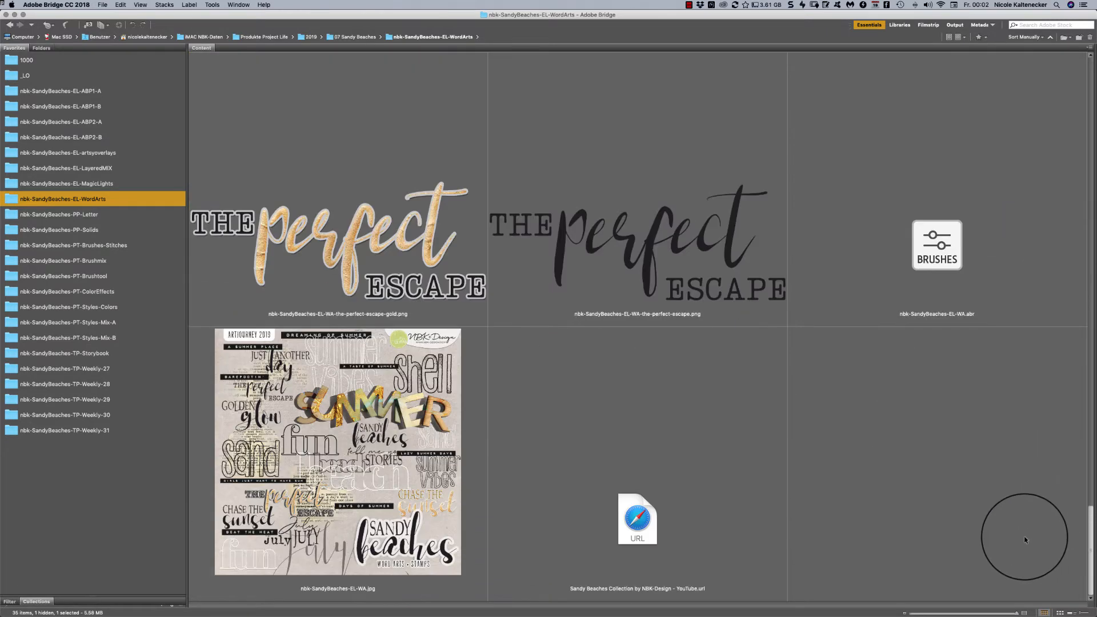
pyautogui.scroll(6, 1021, 530)
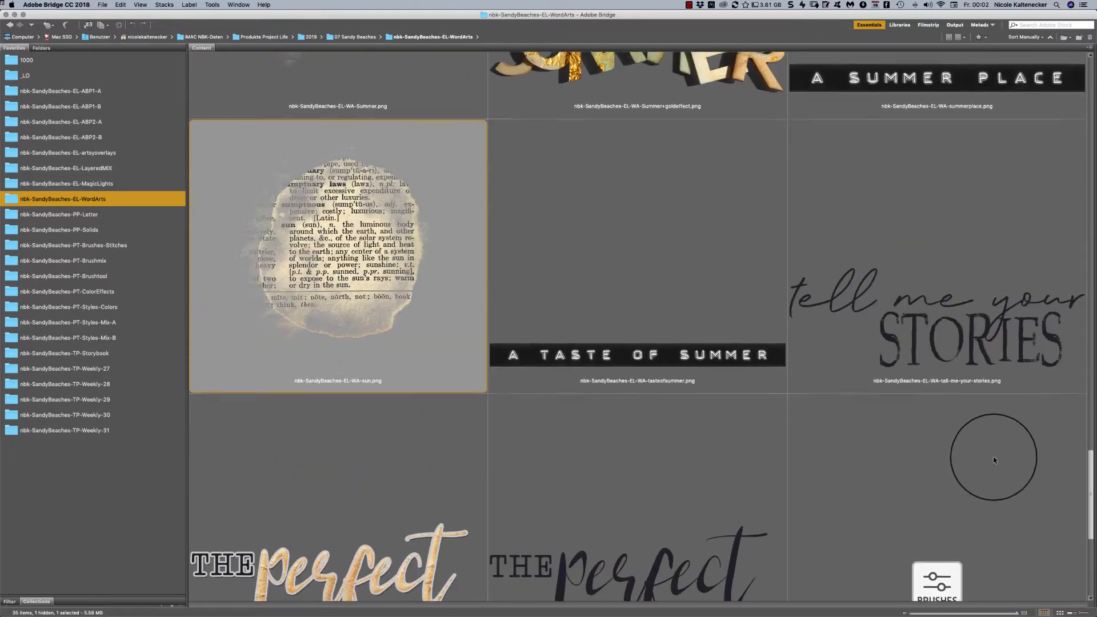
pyautogui.scroll(15, 927, 274)
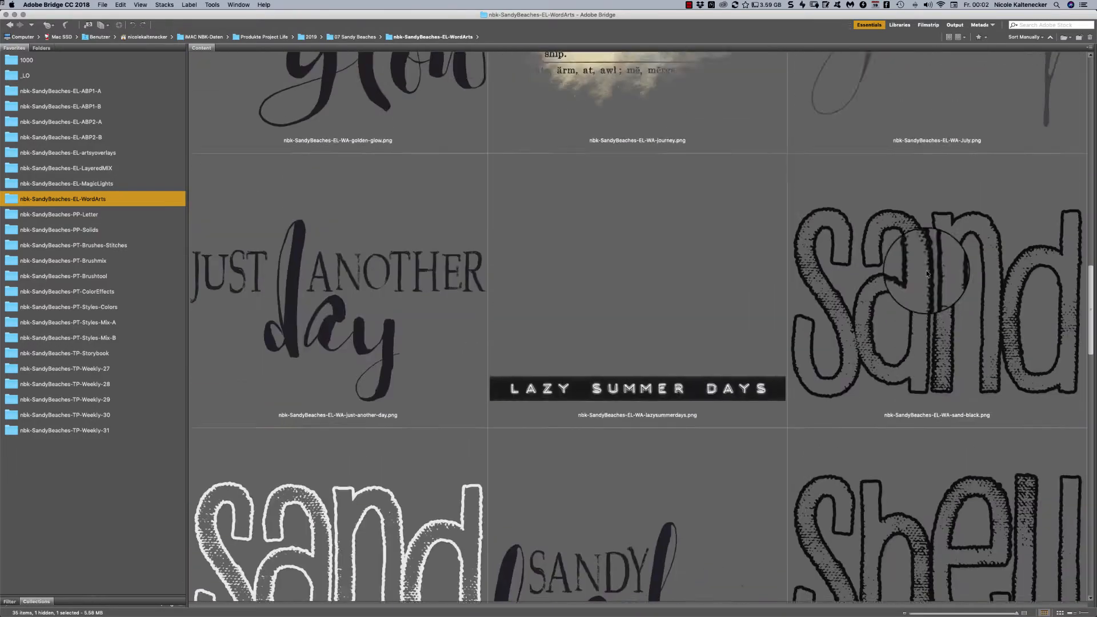
pyautogui.scroll(15, 926, 274)
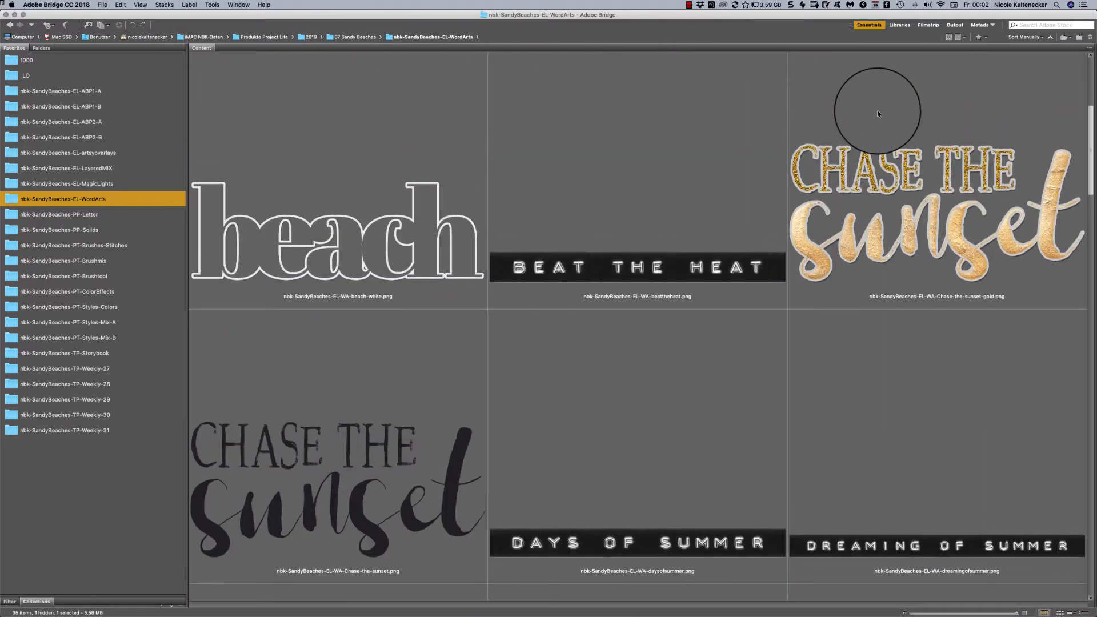
pyautogui.scroll(2, 877, 109)
pyautogui.scroll(-4, 874, 89)
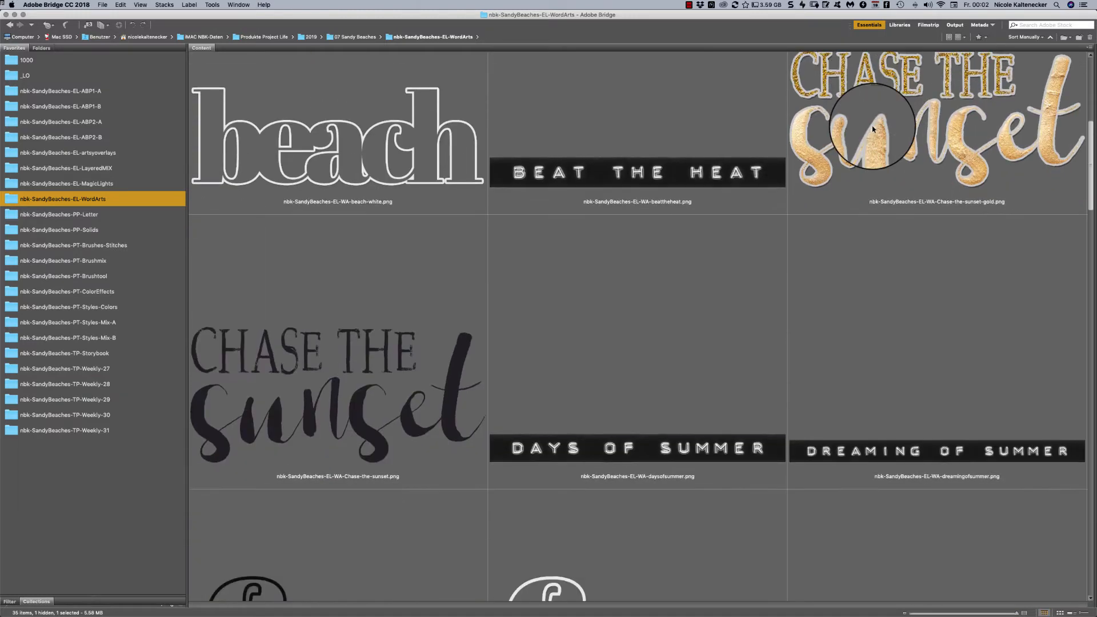
pyautogui.doubleClick(433, 160)
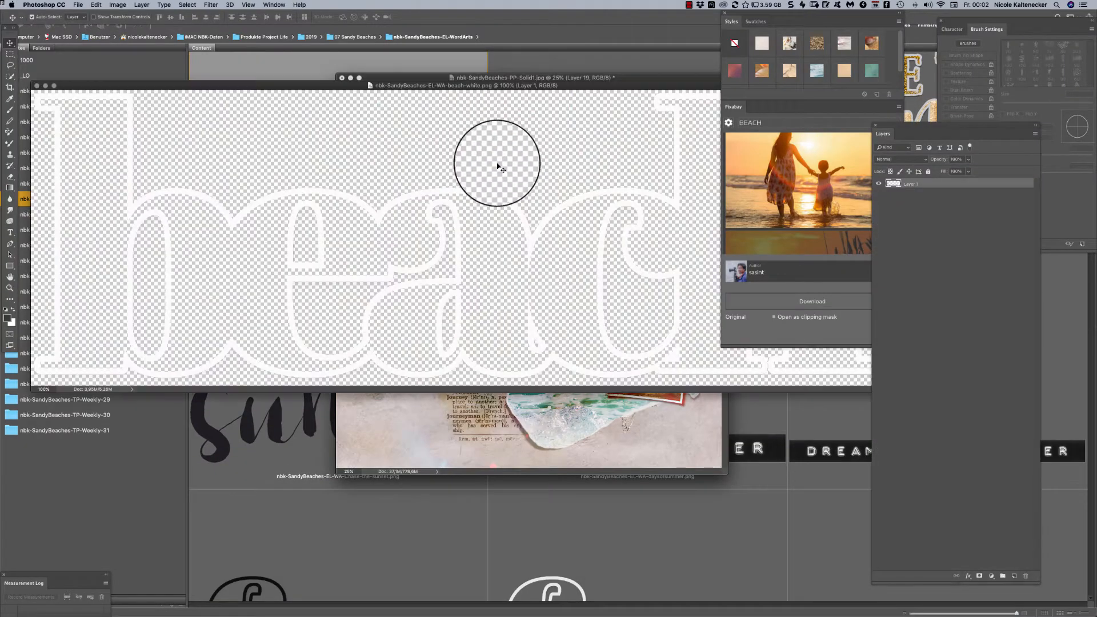
# - Place the white beach word art on the beach page, scale it down at the lower left, and close its source image
pyautogui.moveTo(557, 240); pyautogui.dragTo(511, 384)
pyautogui.press('super+t')
pyautogui.moveTo(560, 429); pyautogui.dragTo(474, 416)
pyautogui.press('Return')
pyautogui.moveTo(452, 378); pyautogui.dragTo(462, 400)
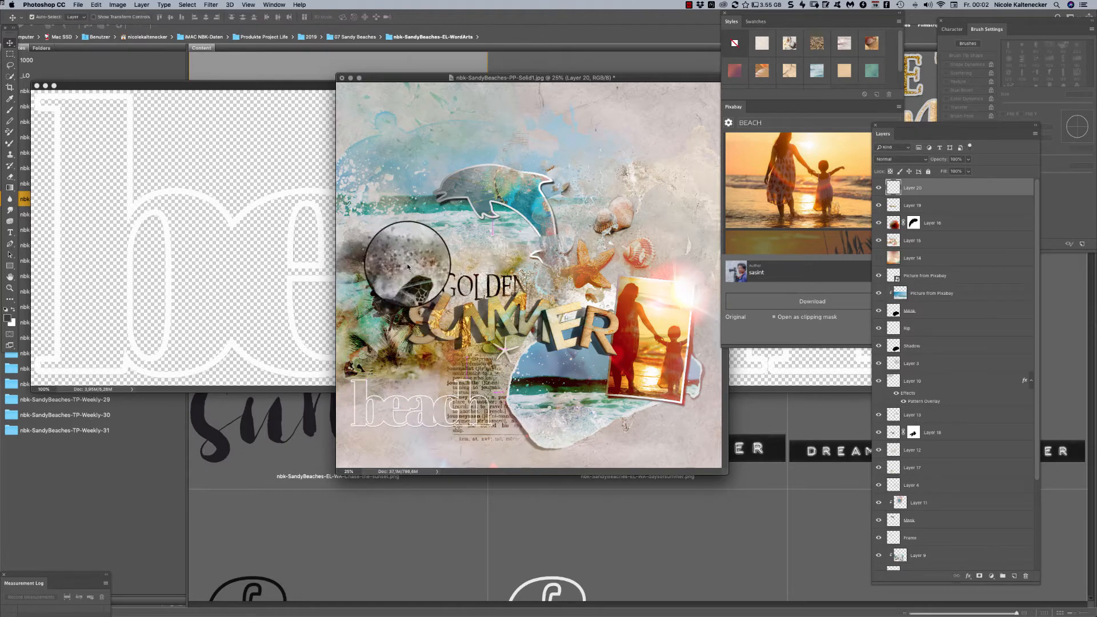
pyautogui.click(225, 203)
pyautogui.press('super+w')
# - Switch to Bridge, browse the nbk-SandyBeaches-PP-Letter folder and open nbk-SandyBeaches-PP-Letter3.jpg in Photoshop
pyautogui.click(274, 233)
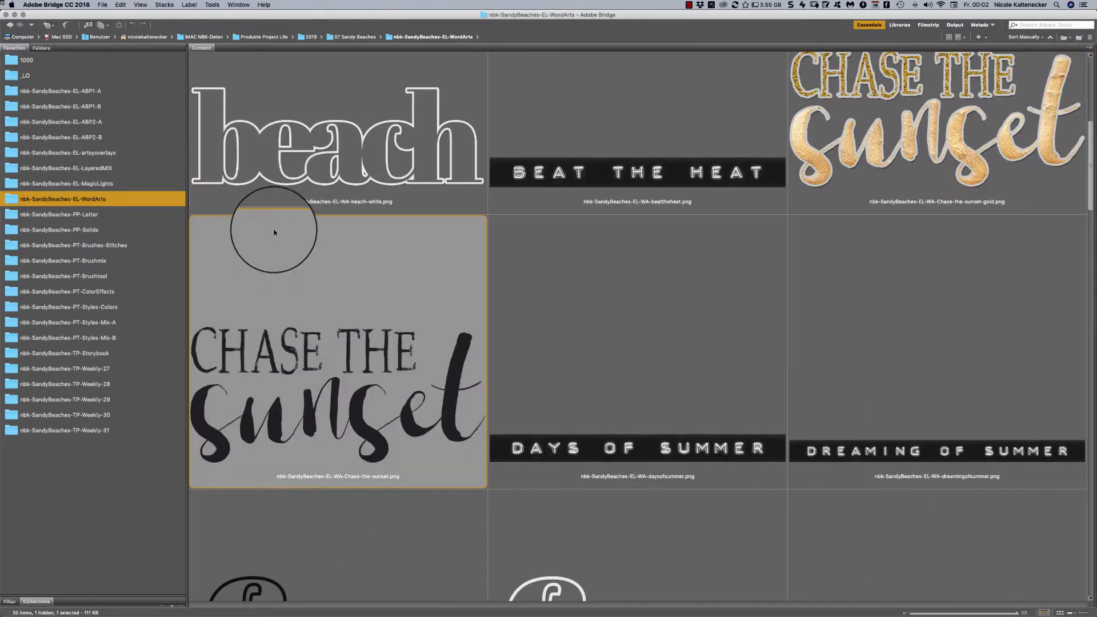
pyautogui.click(117, 213)
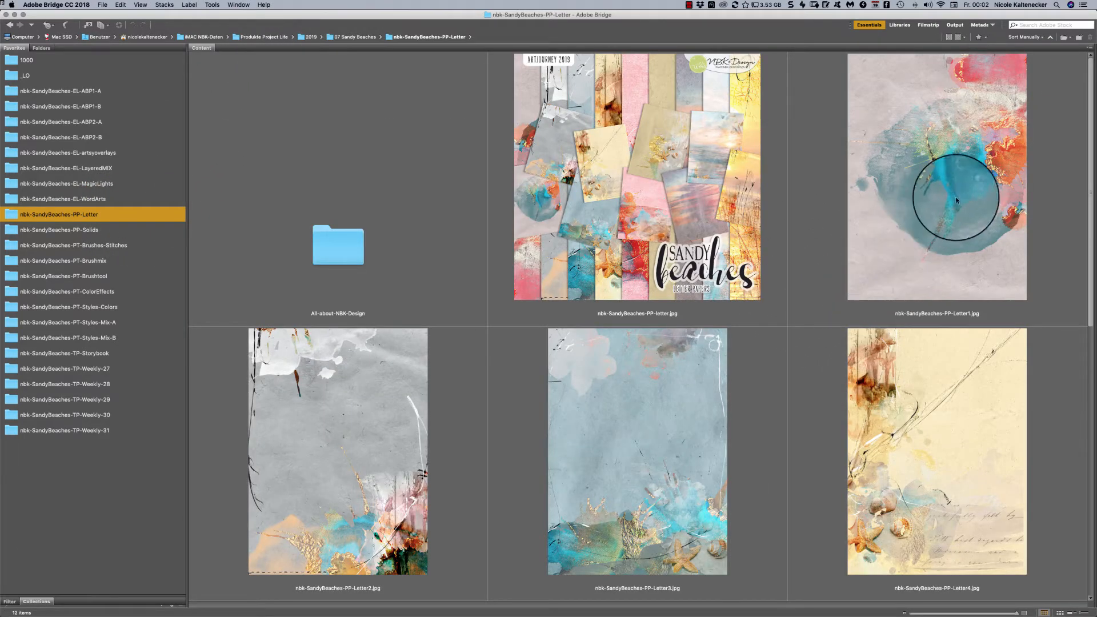
pyautogui.moveTo(1089, 68); pyautogui.dragTo(1048, 130)
pyautogui.doubleClick(696, 342)
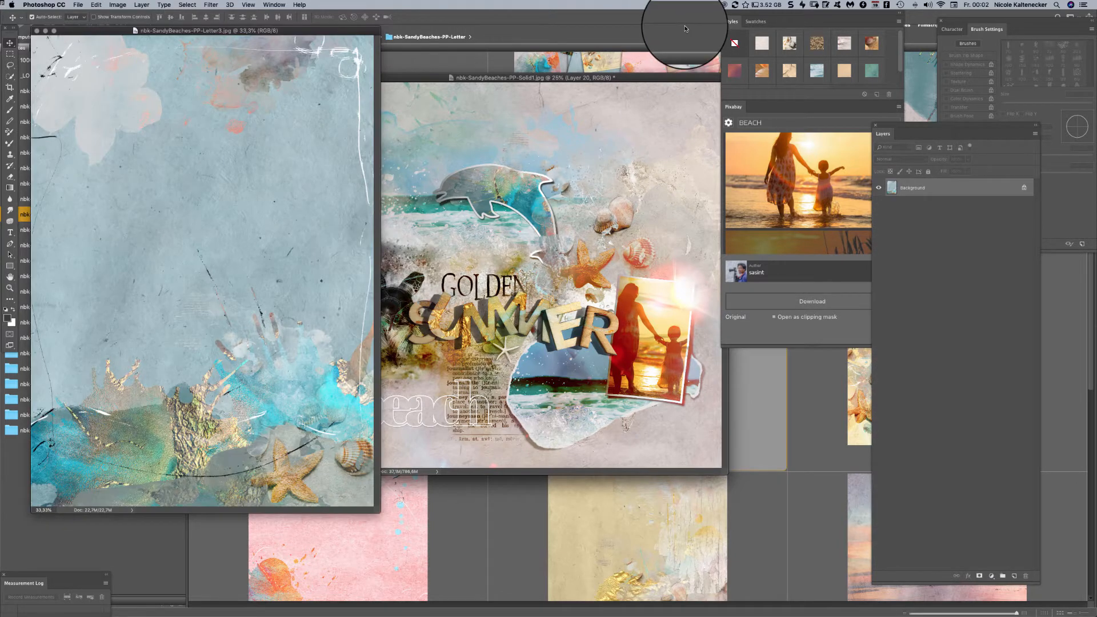
# - Resize the letter paper to a width of 3600 pixels with proportional height and automatic resampling enabled
pyautogui.click(141, 5)
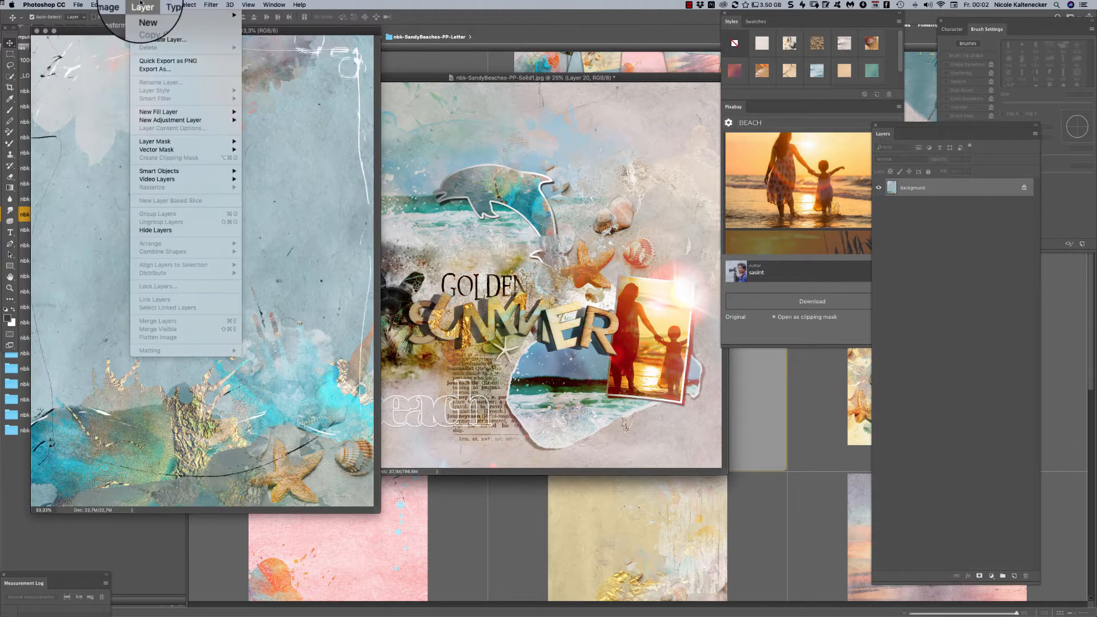
pyautogui.click(171, 70)
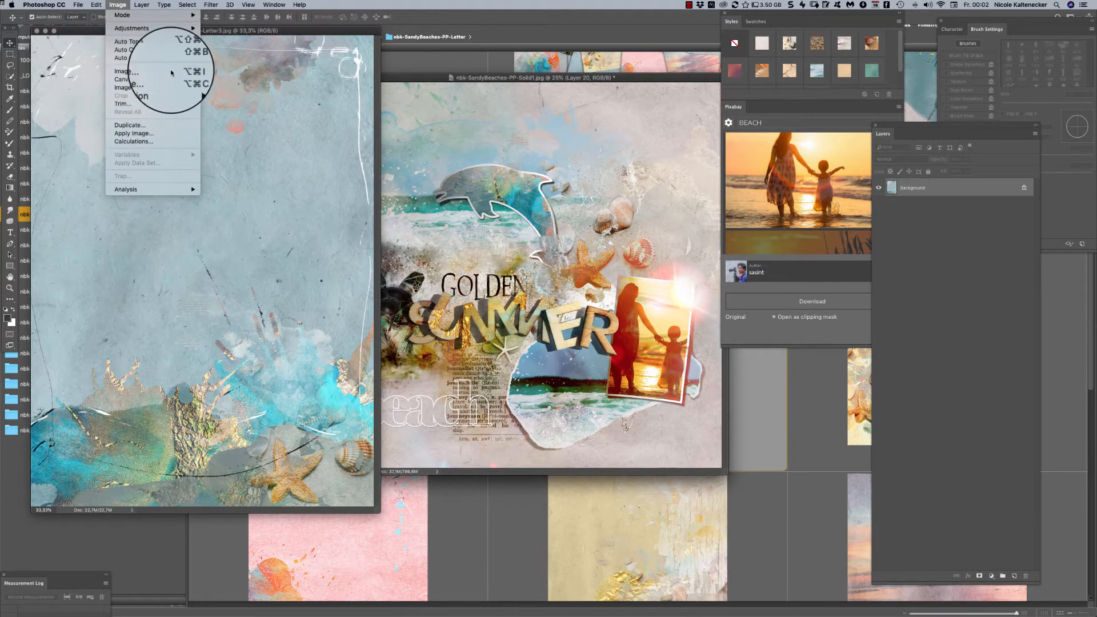
pyautogui.click(651, 284)
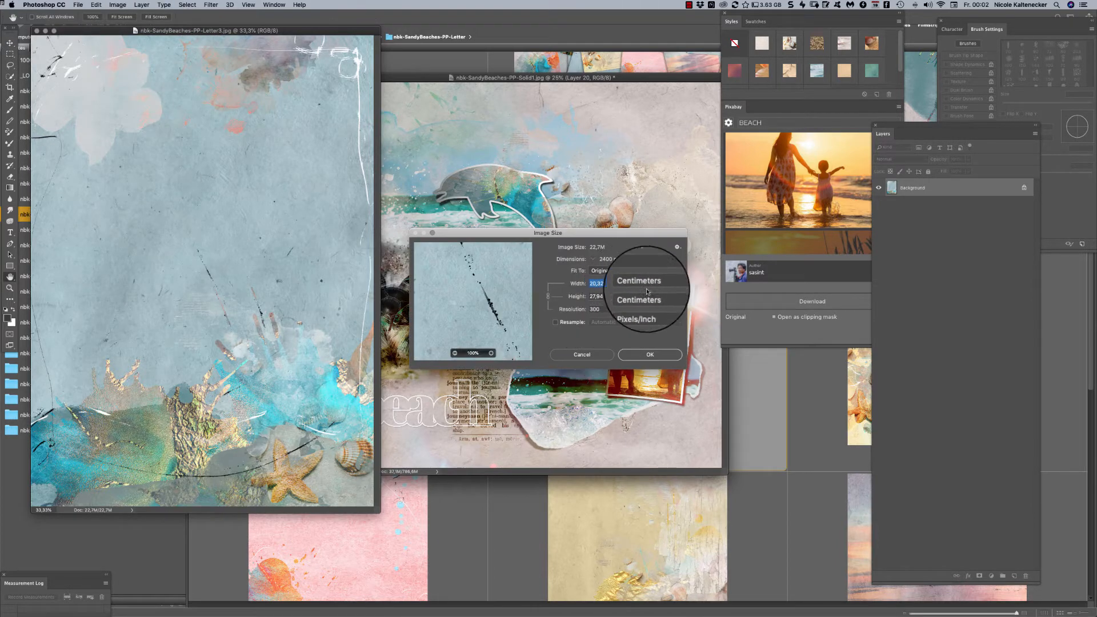
pyautogui.click(650, 284)
pyautogui.click(555, 322)
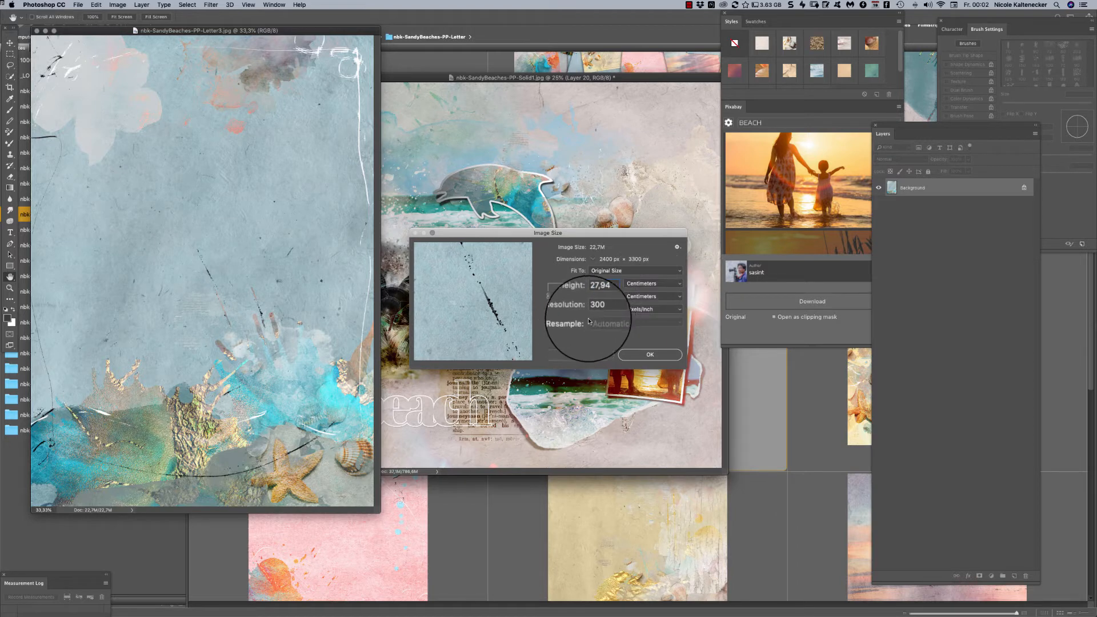
pyautogui.click(640, 284)
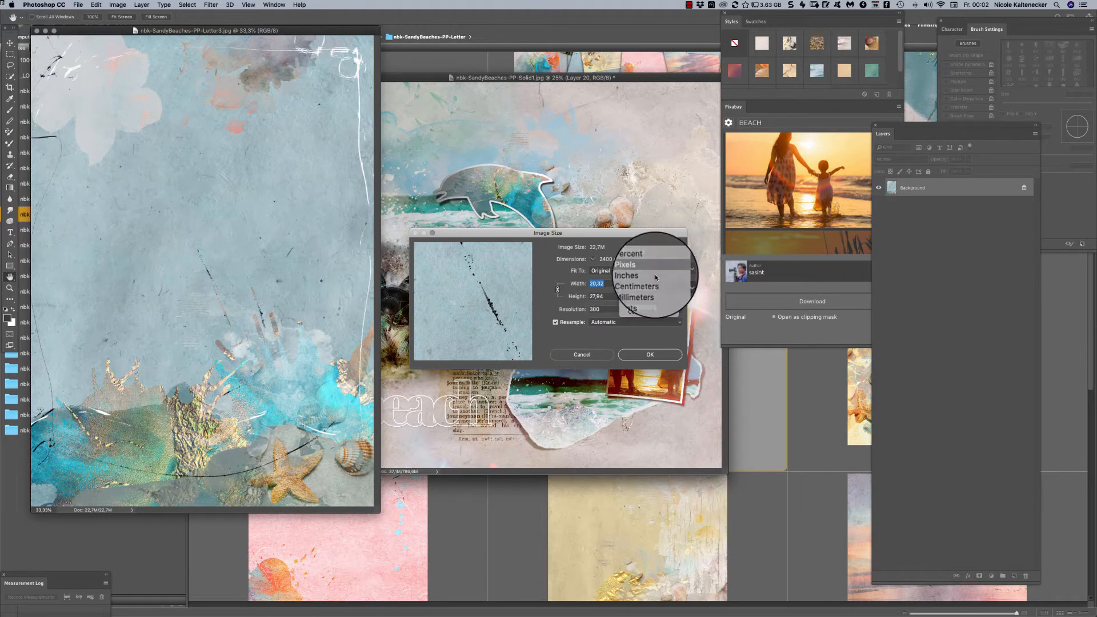
pyautogui.click(655, 277)
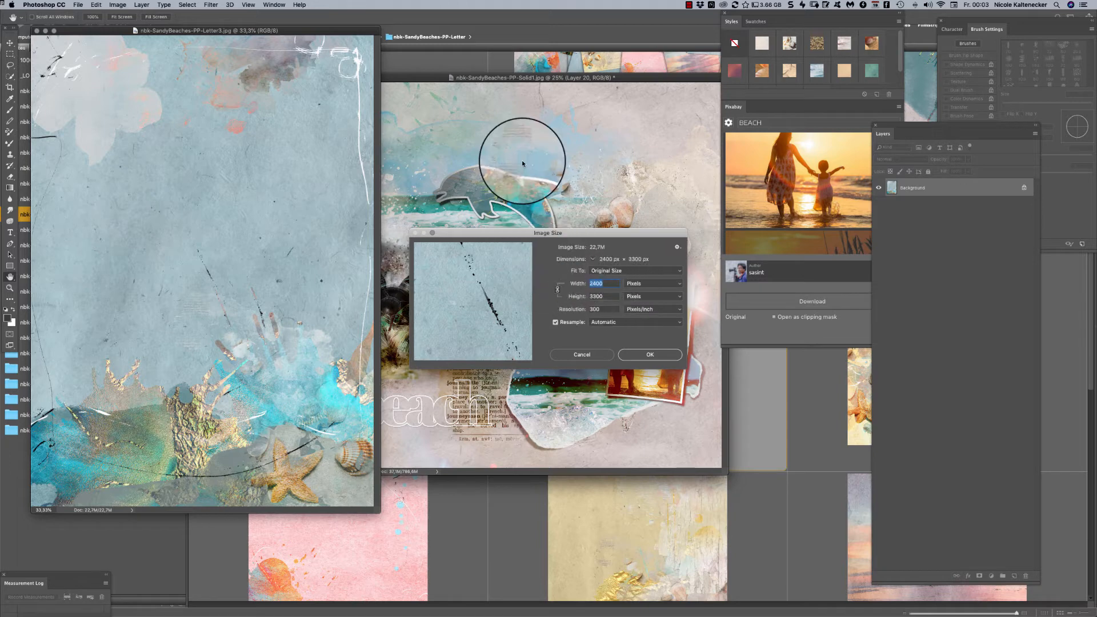
pyautogui.write('3600')
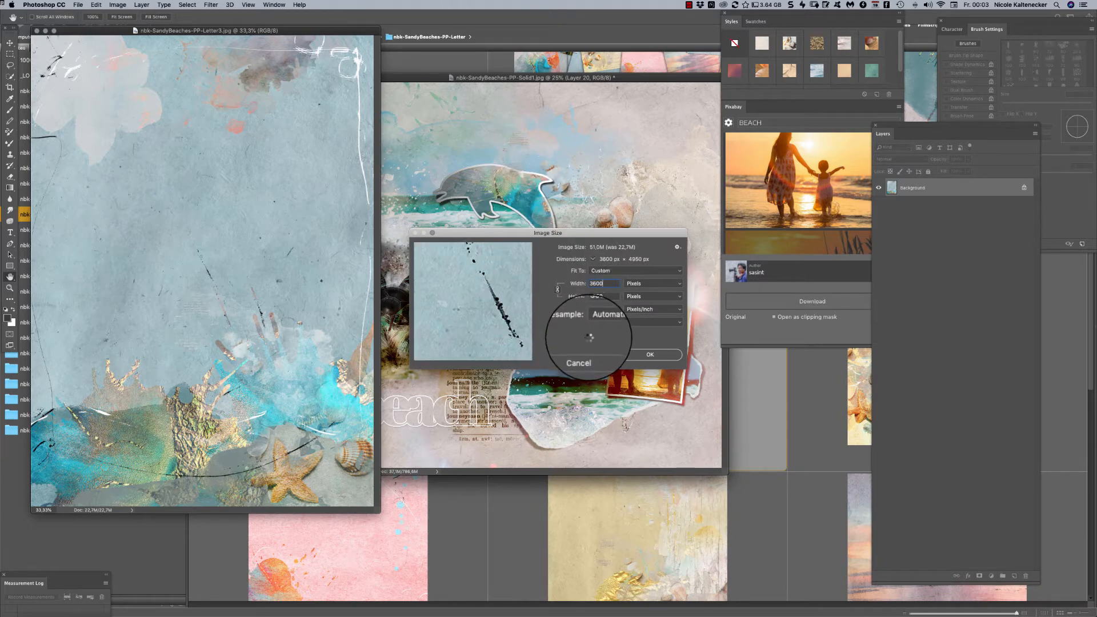
pyautogui.press('Return')
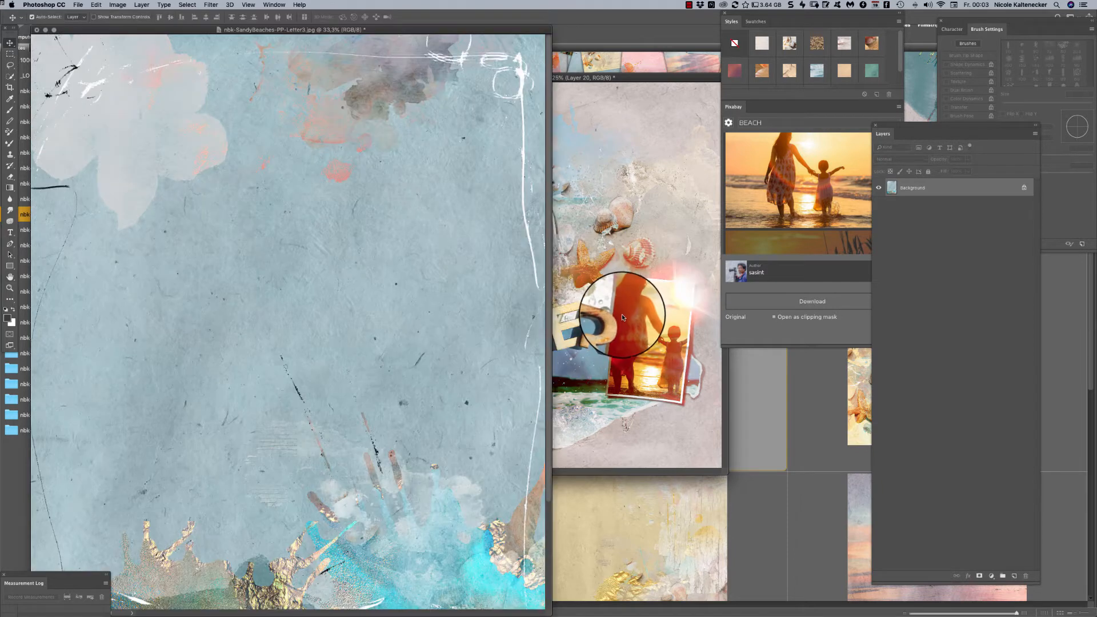
# - Enlarge the letter paper's document window and view the resized paper at different zoom levels
pyautogui.press('super+minus')
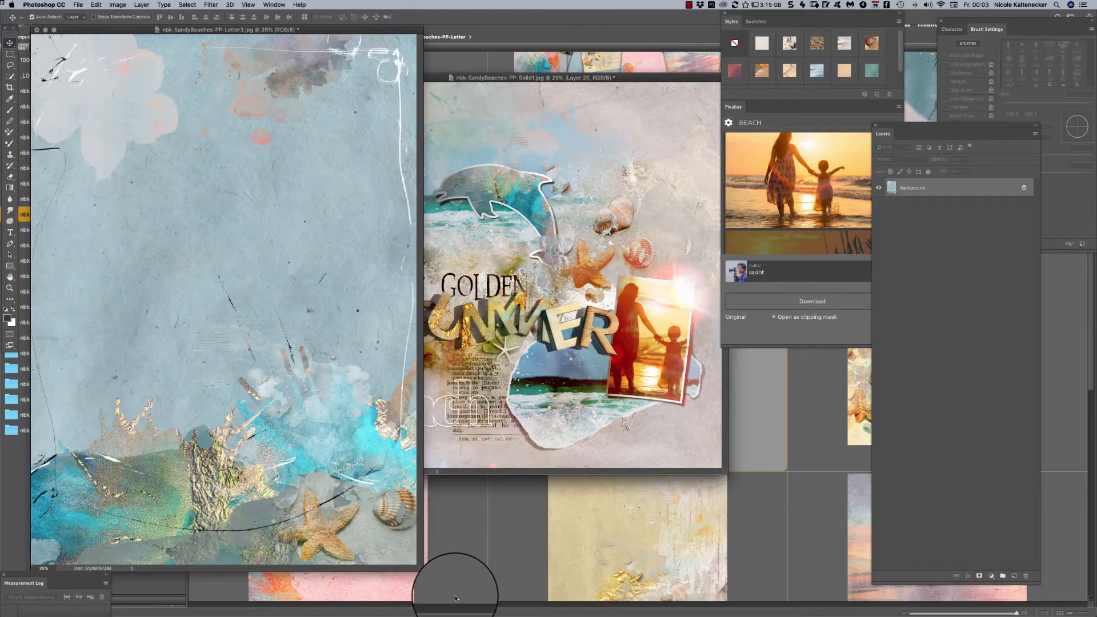
pyautogui.moveTo(423, 570); pyautogui.dragTo(590, 614)
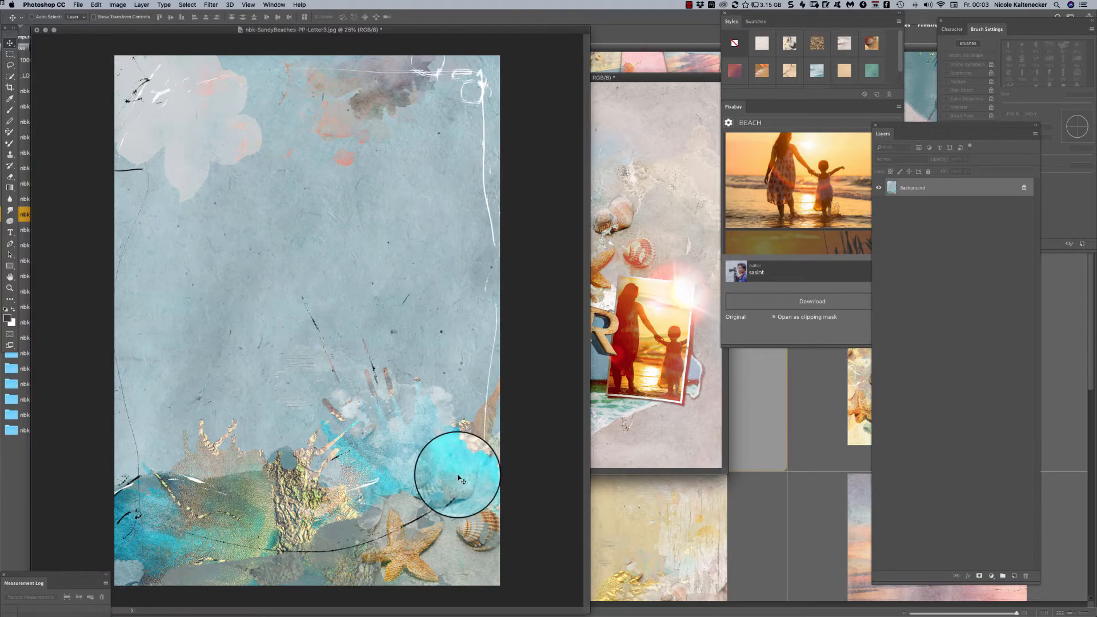
pyautogui.press('super+plus')
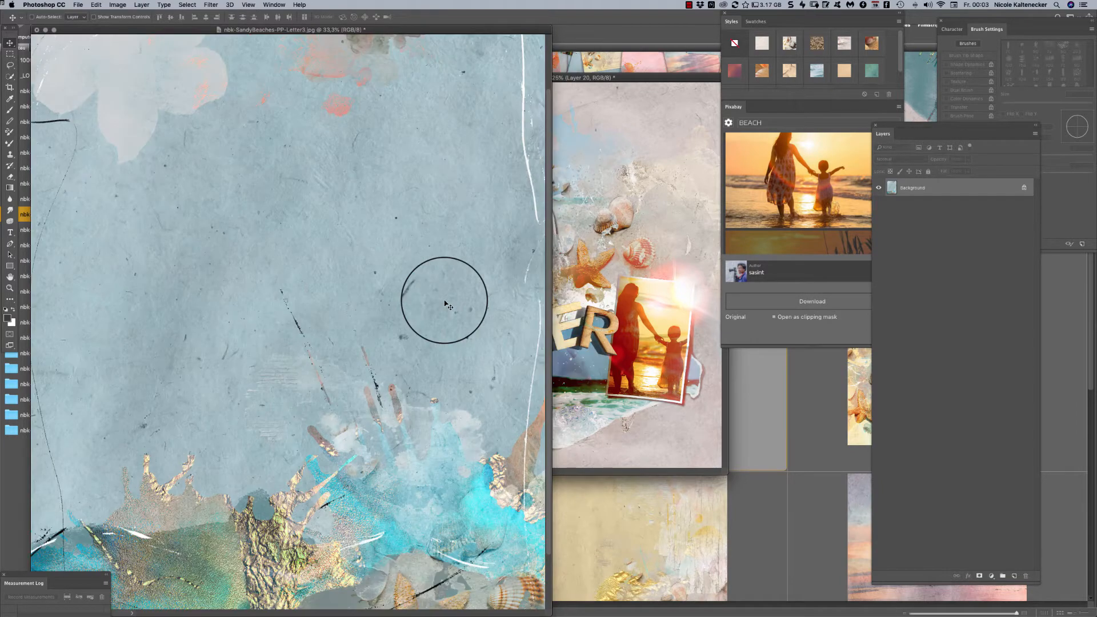
# - Examine the letter paper's texture, gold foil and starfish details at up to 100% zoom and close the Measurement Log panel
pyautogui.press('super+plus')
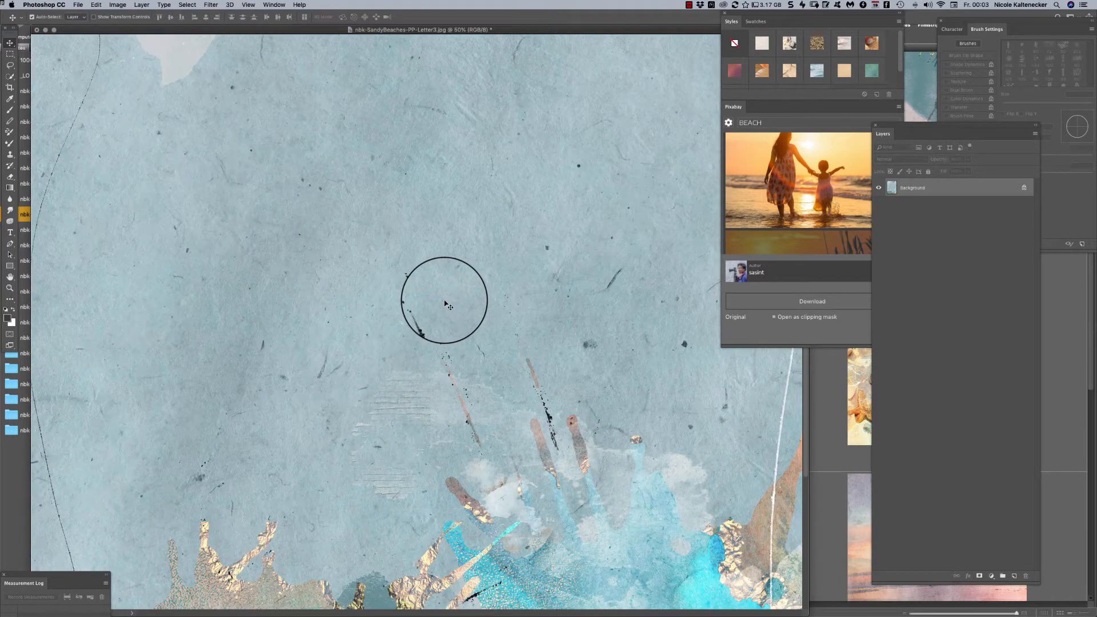
pyautogui.click(3, 574)
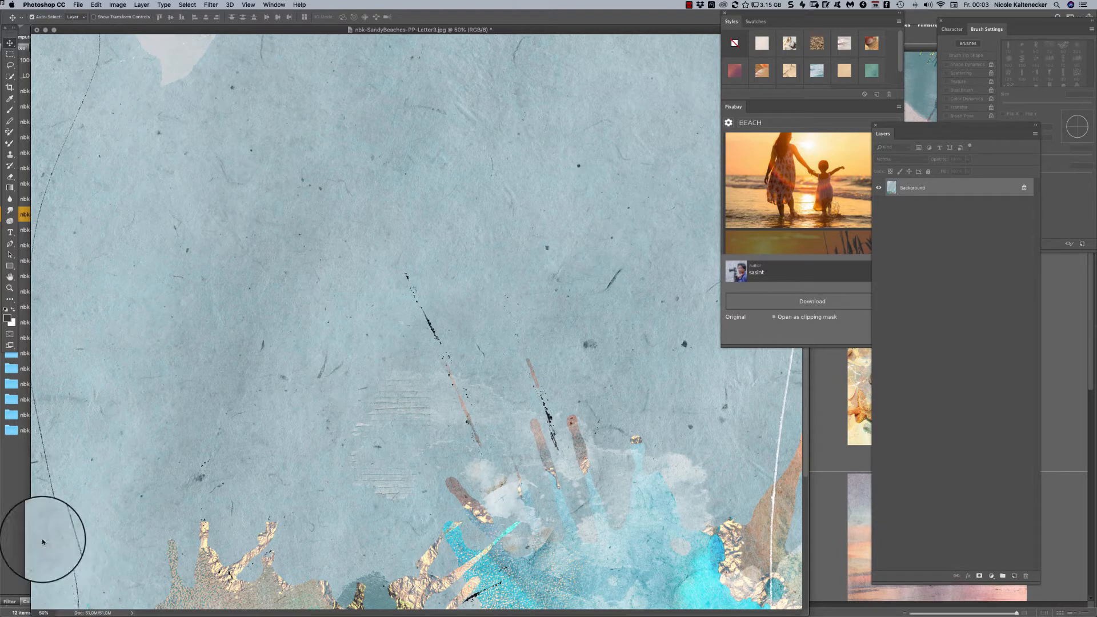
pyautogui.press('super+plus')
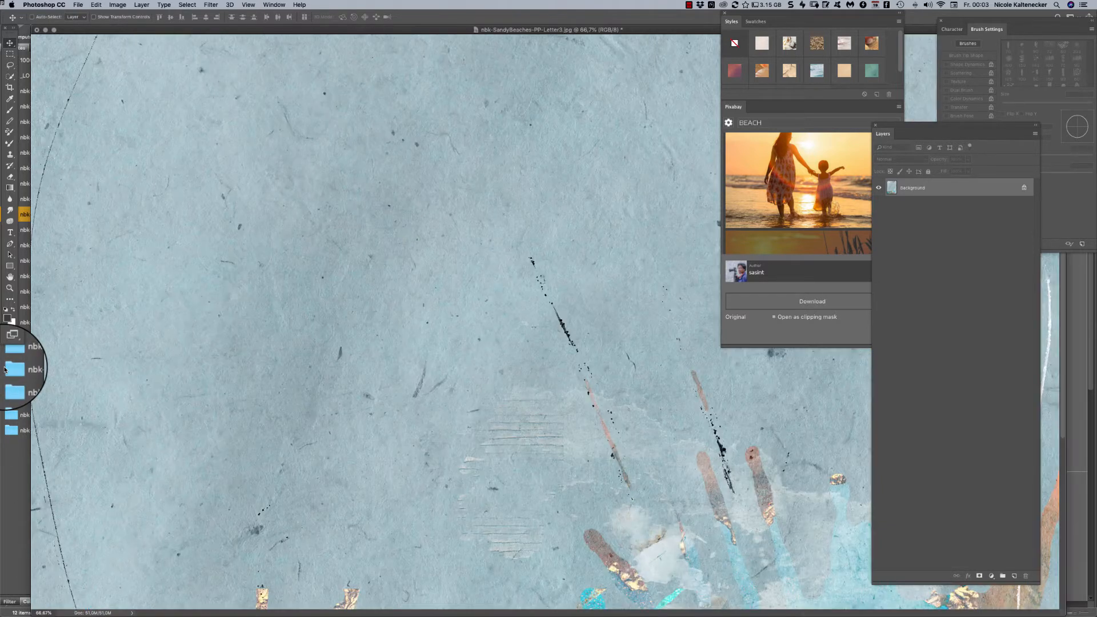
pyautogui.moveTo(371, 430); pyautogui.dragTo(246, 54)
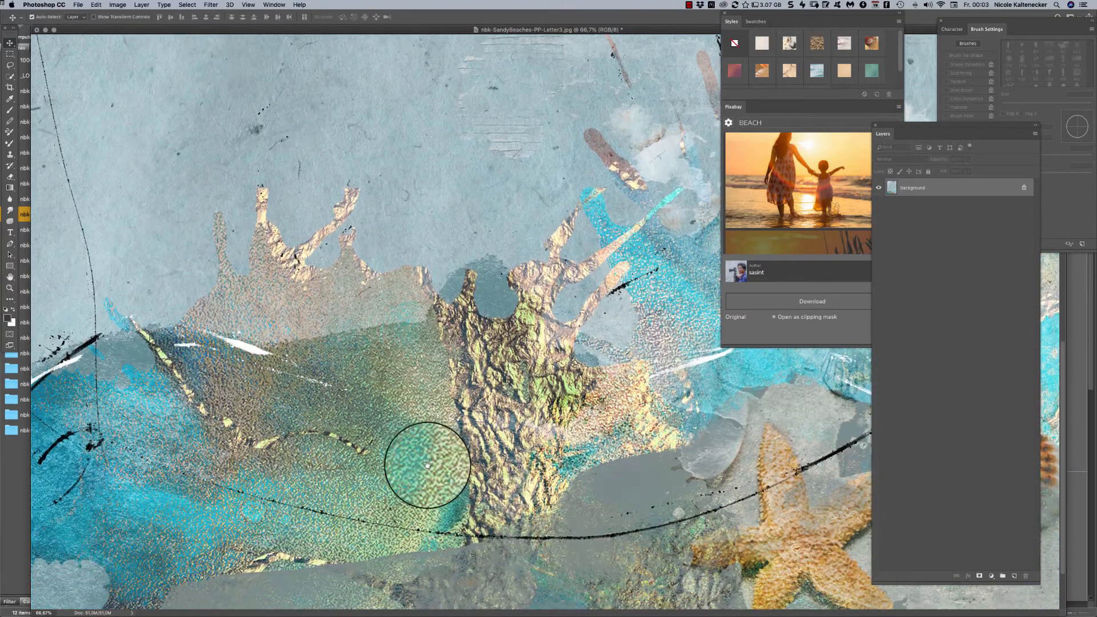
pyautogui.moveTo(427, 465); pyautogui.dragTo(430, 448)
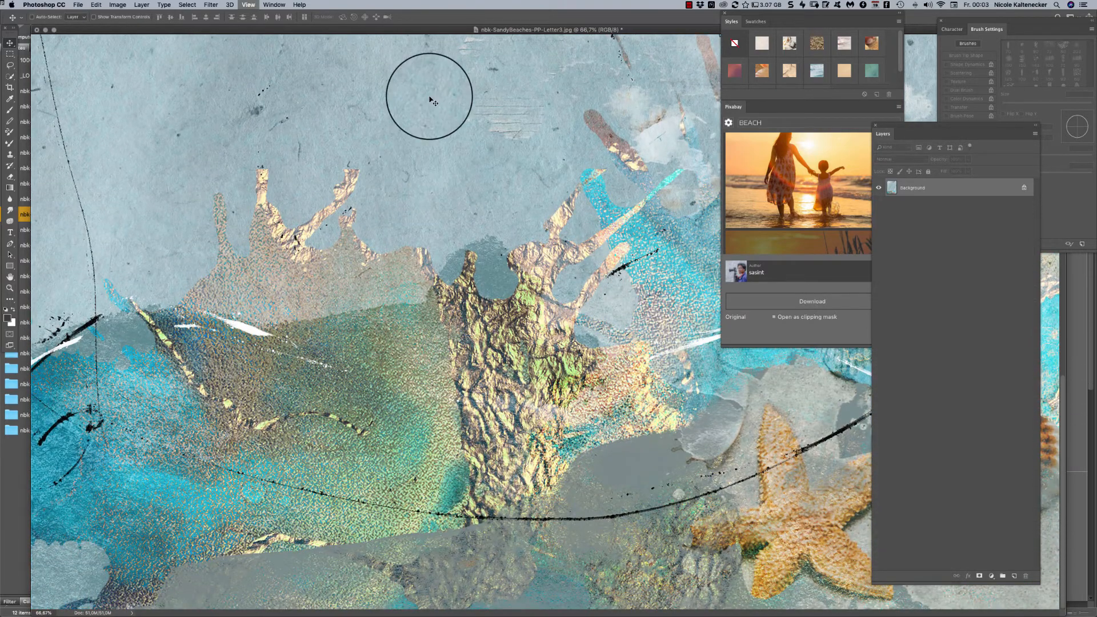
pyautogui.press('super+plus')
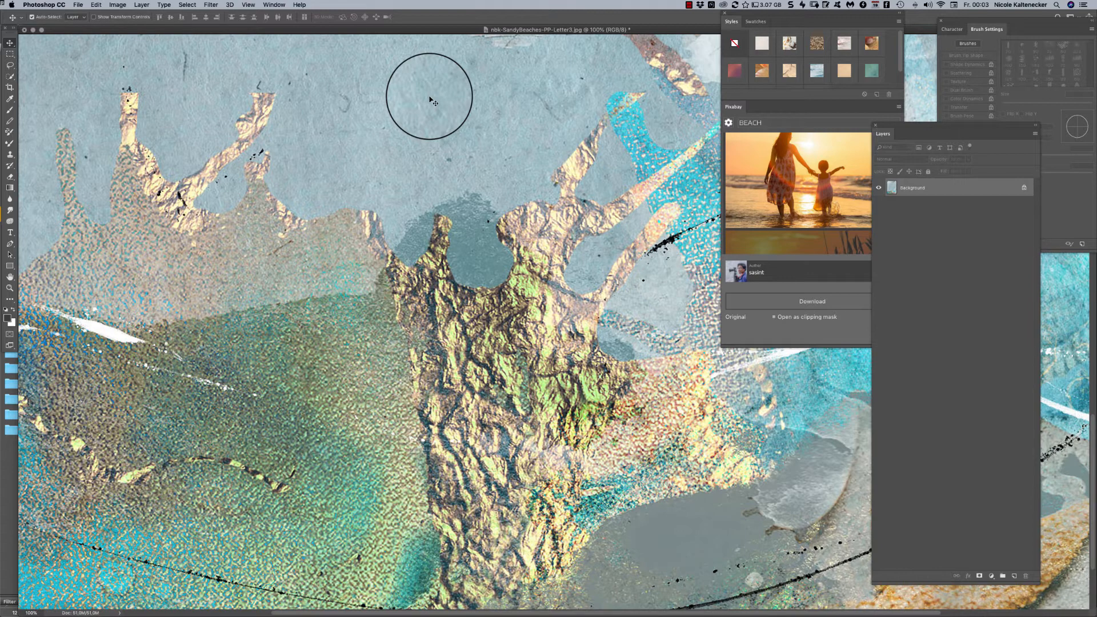
pyautogui.press('super+minus')
pyautogui.press('super+minus')
pyautogui.press('super+minus')
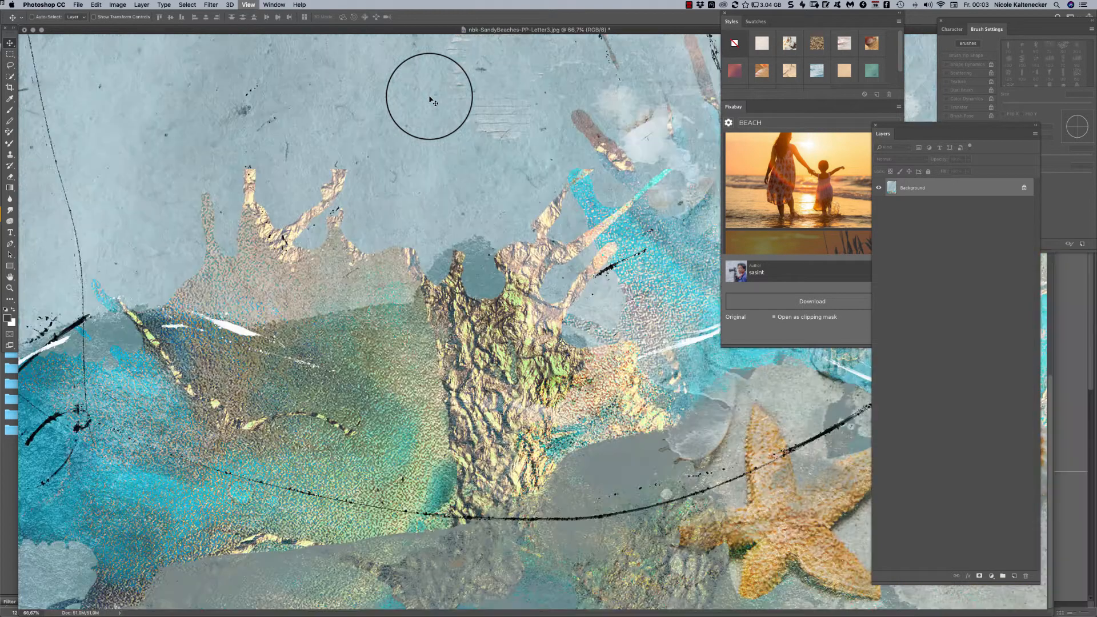
pyautogui.press('super+minus')
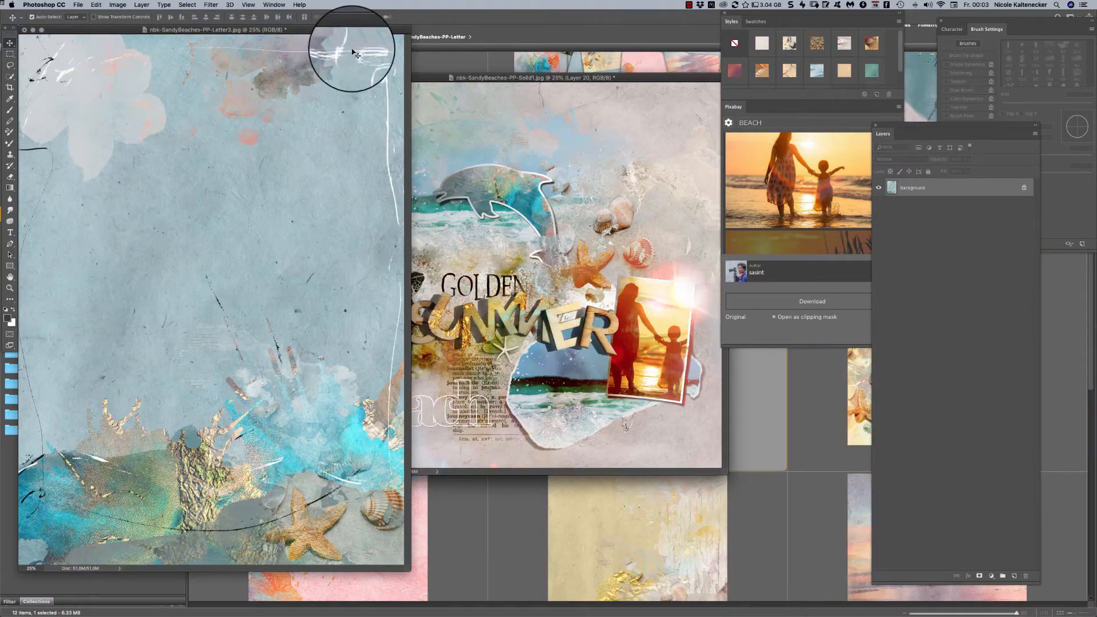
# - Crop the letter paper's canvas to a height of 3600 pixels at 3600 pixels width, anchored at the bottom centre
pyautogui.moveTo(335, 30); pyautogui.dragTo(535, 32)
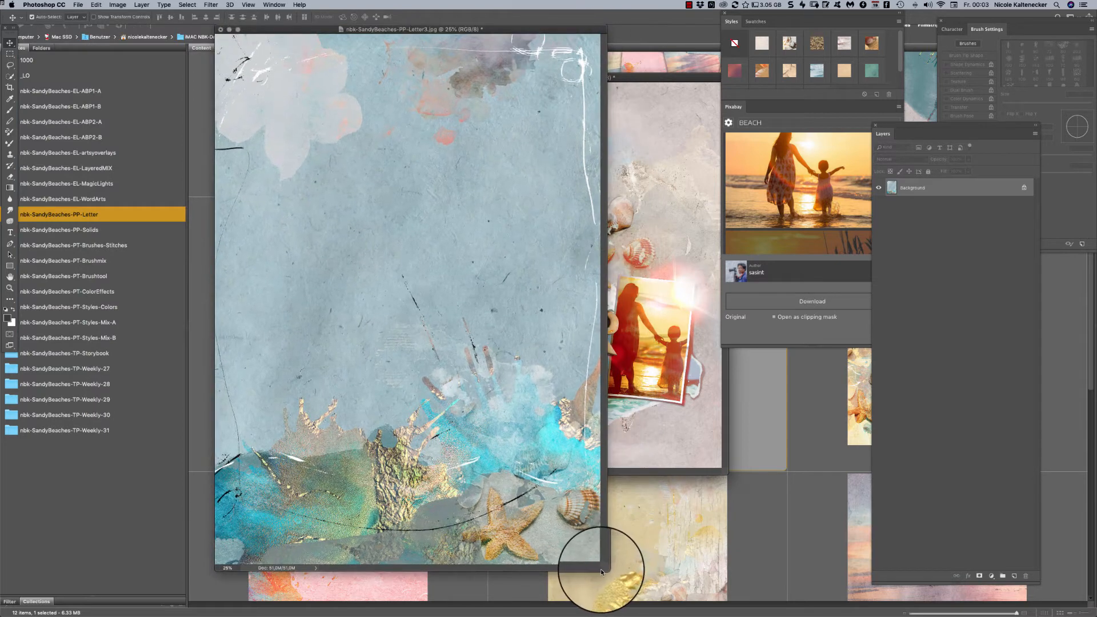
pyautogui.moveTo(607, 570); pyautogui.dragTo(702, 605)
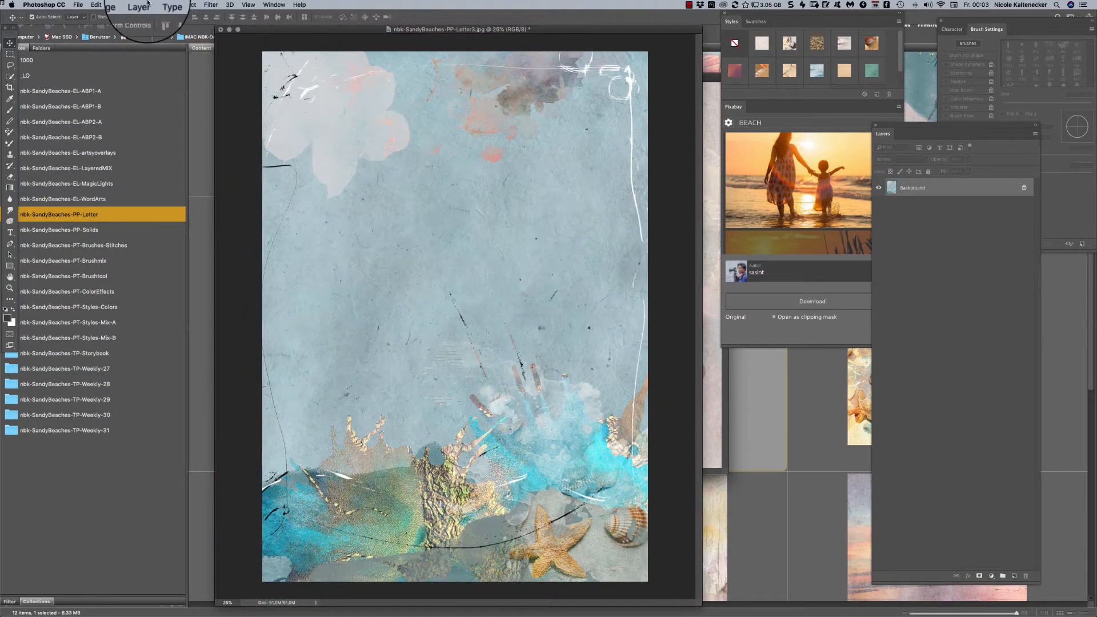
pyautogui.click(117, 4)
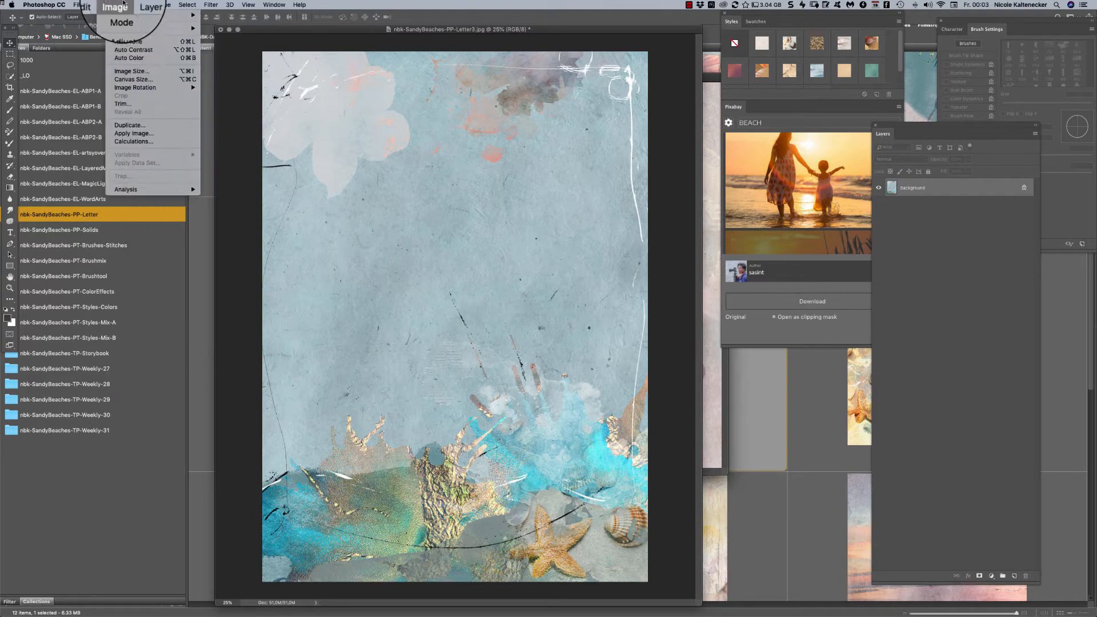
pyautogui.click(140, 80)
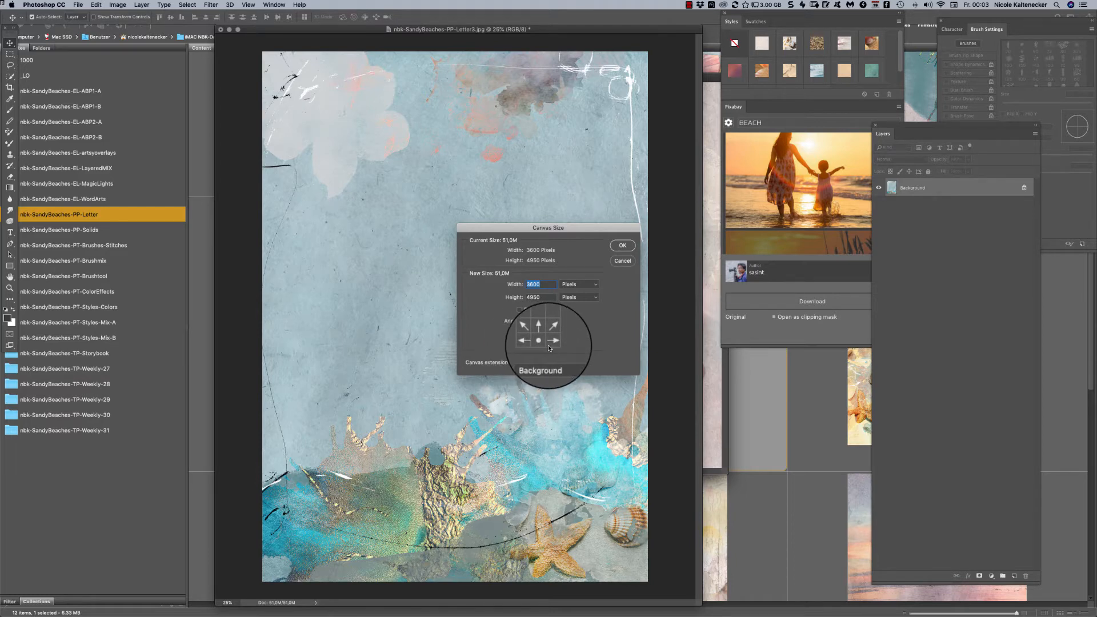
pyautogui.press('Tab')
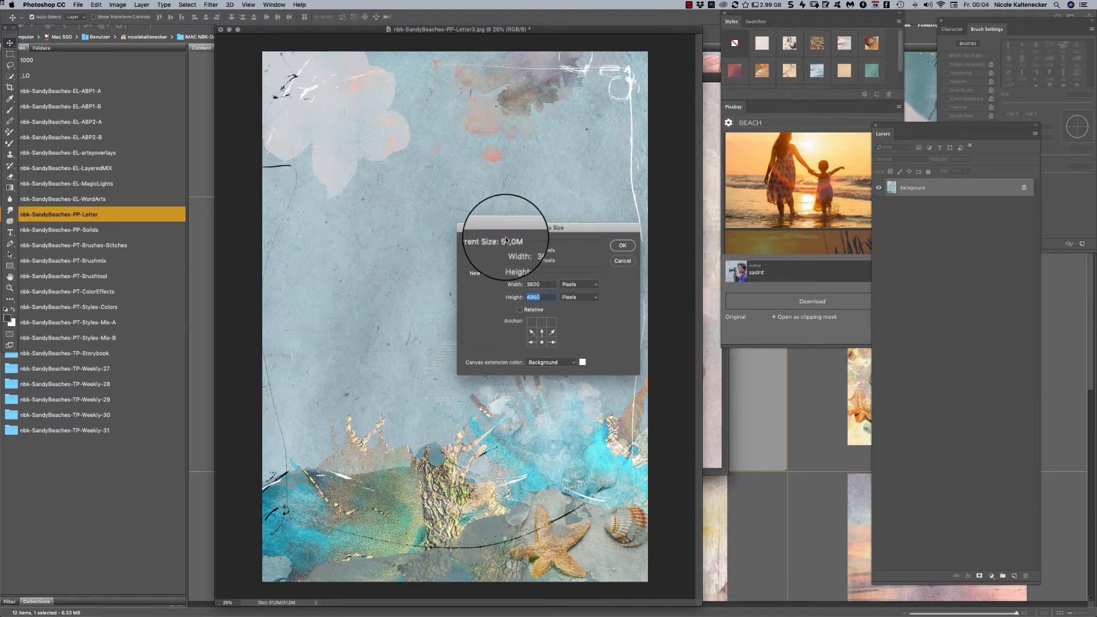
pyautogui.write('3600')
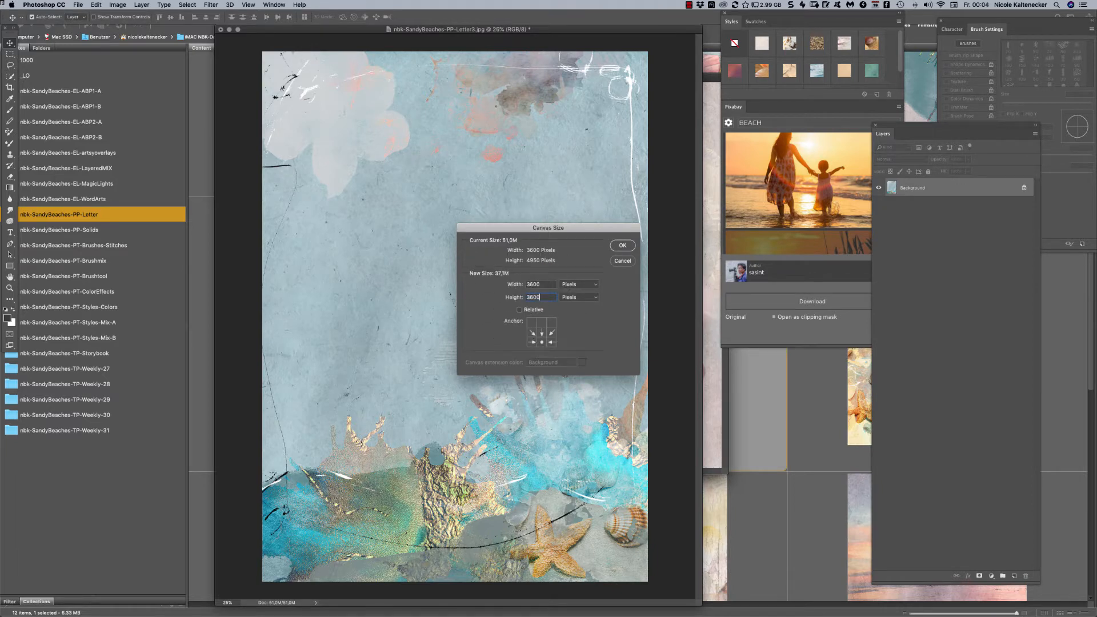
pyautogui.press('Return')
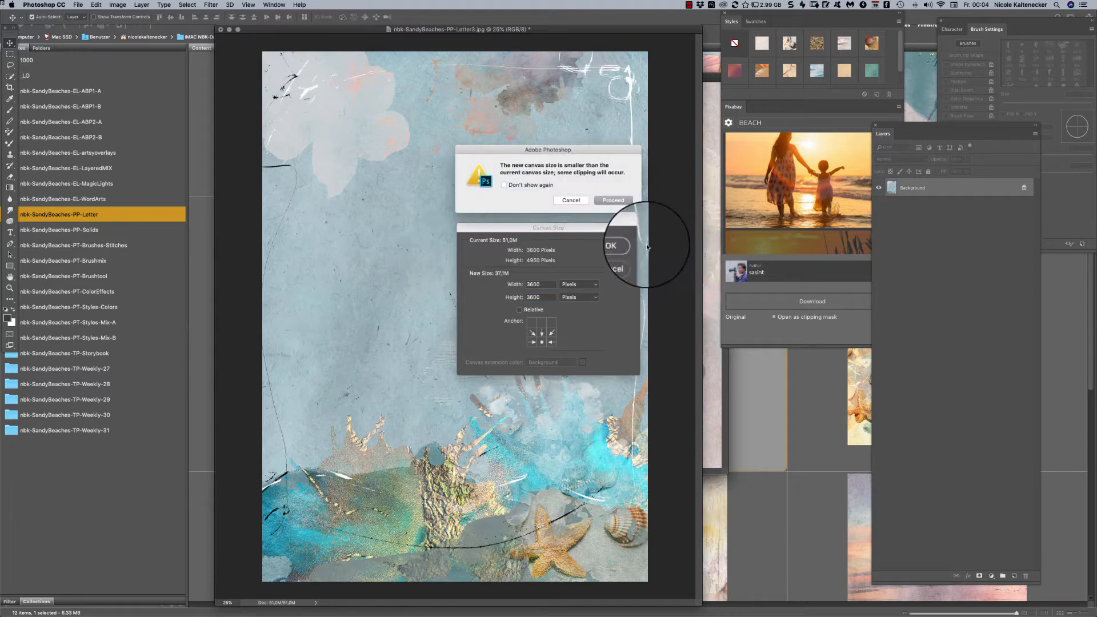
pyautogui.click(614, 200)
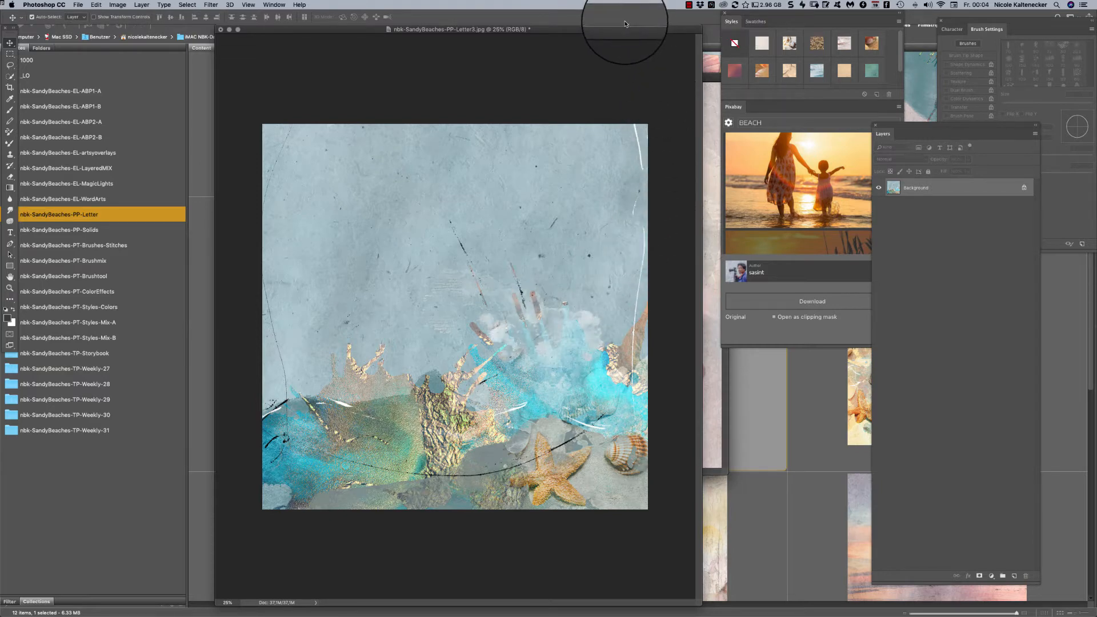
# - Copy the square letter paper into the beach page, send it to the bottom of the layer stack and align it to cover the page
pyautogui.moveTo(626, 31); pyautogui.dragTo(497, 16)
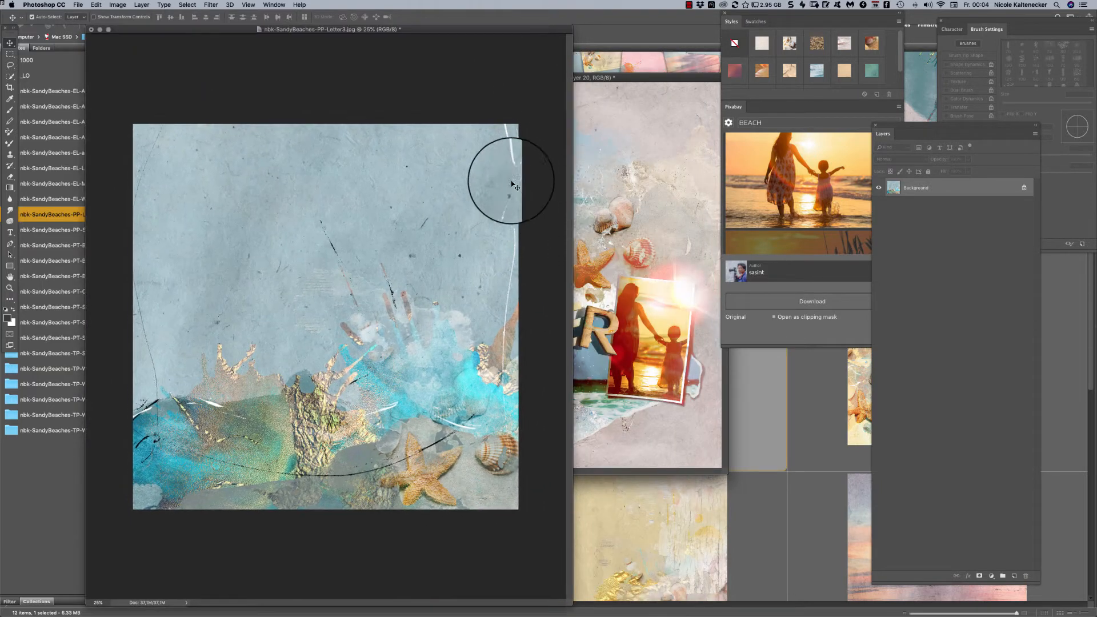
pyautogui.moveTo(510, 177); pyautogui.dragTo(648, 166)
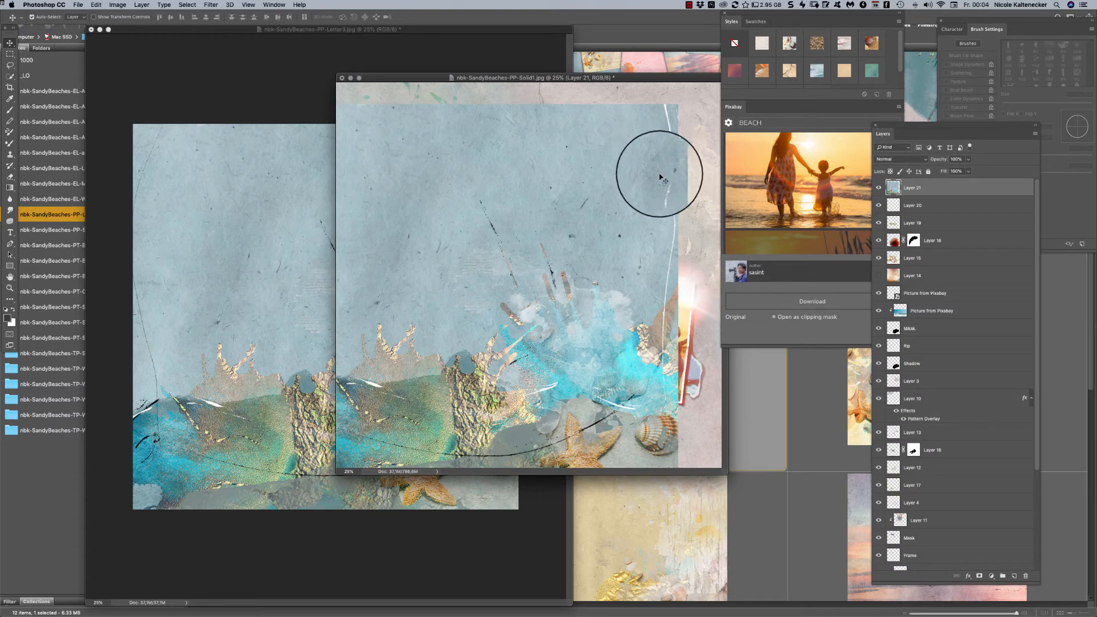
pyautogui.press('super+shift+bracketleft')
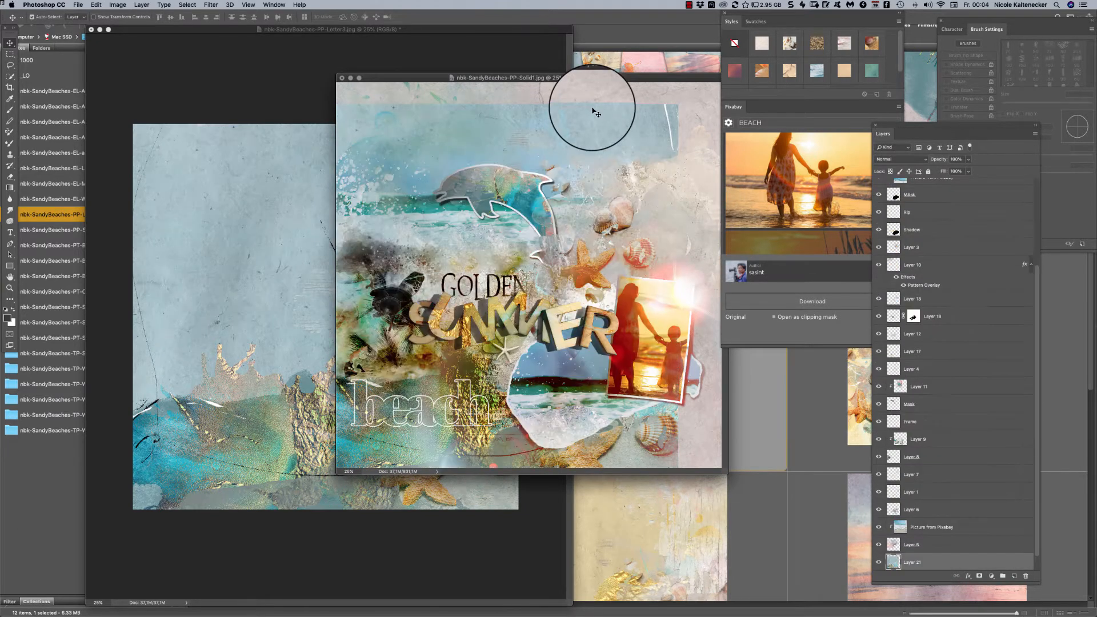
pyautogui.moveTo(594, 111); pyautogui.dragTo(646, 240)
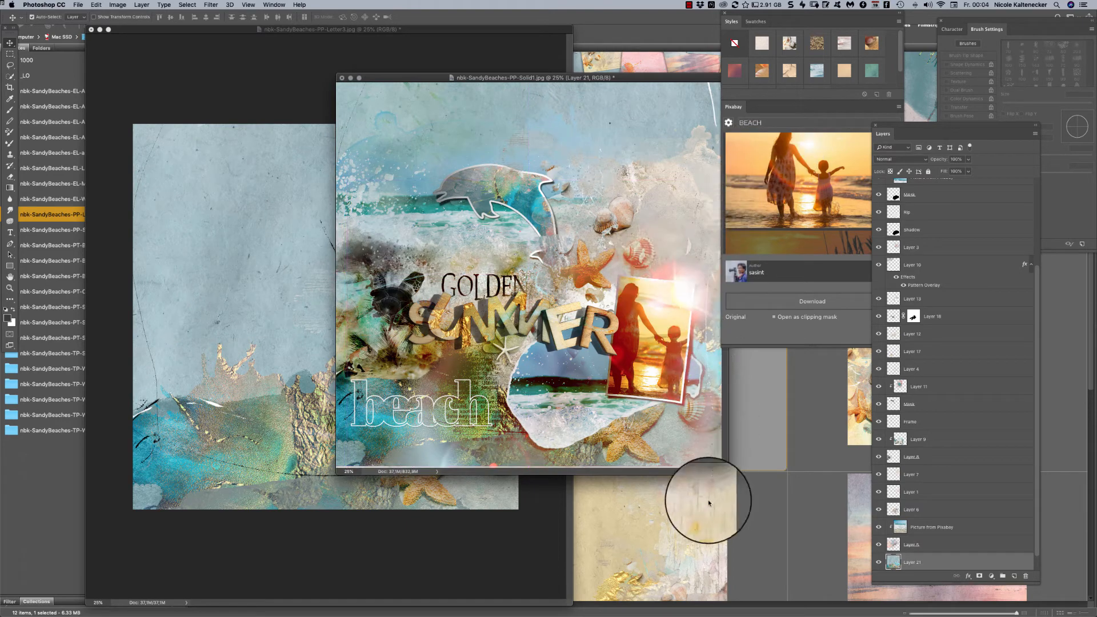
pyautogui.press('super+t')
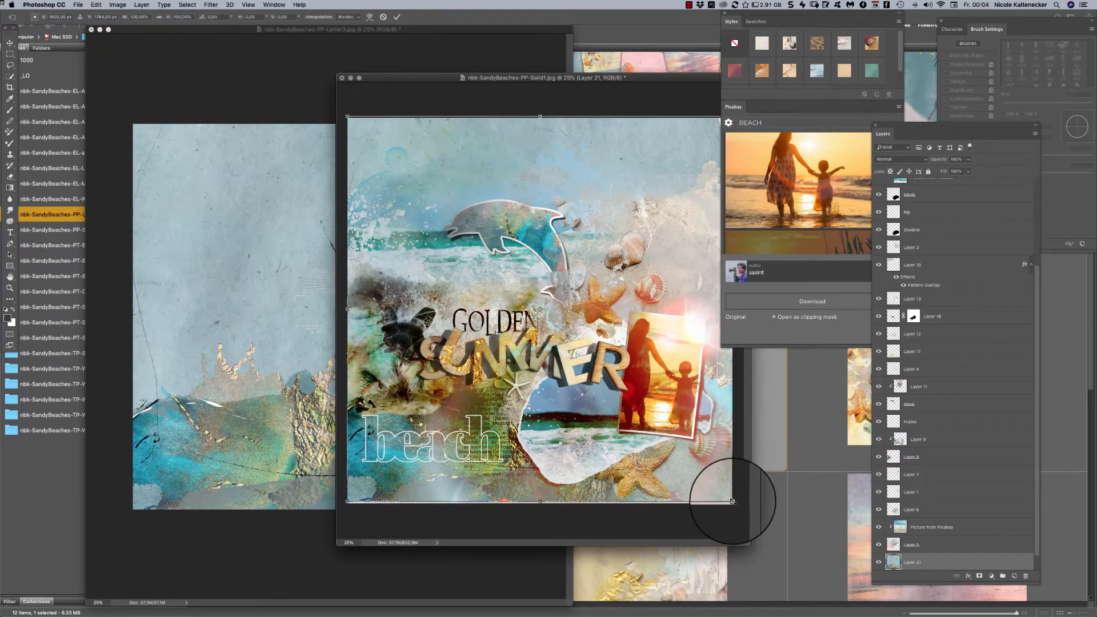
pyautogui.press('Return')
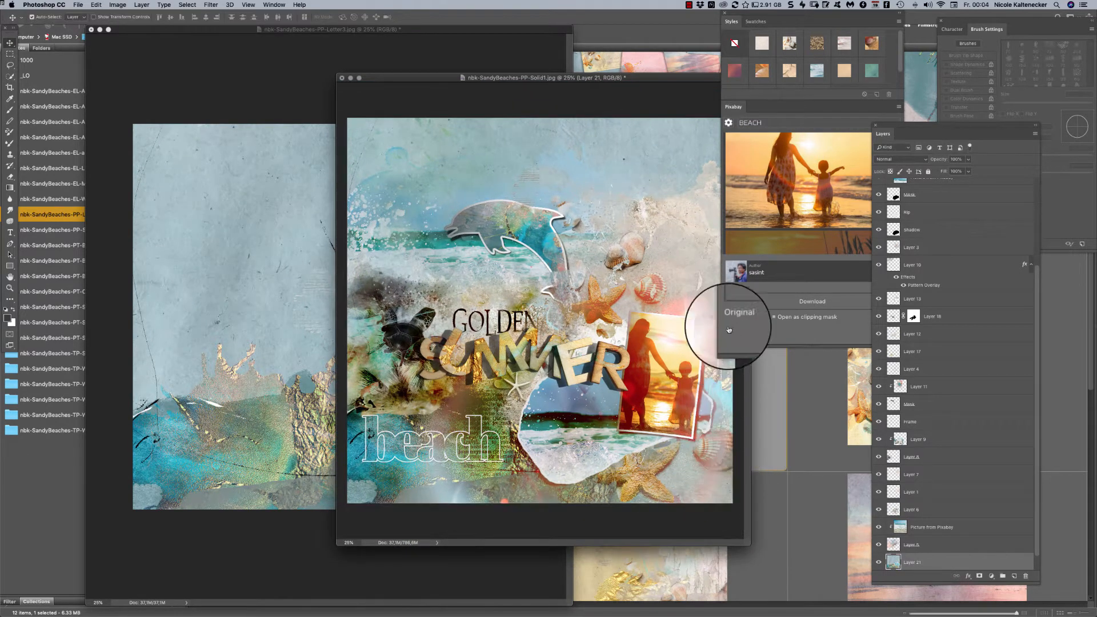
# - Close the cropped letter paper document without saving it
pyautogui.click(142, 250)
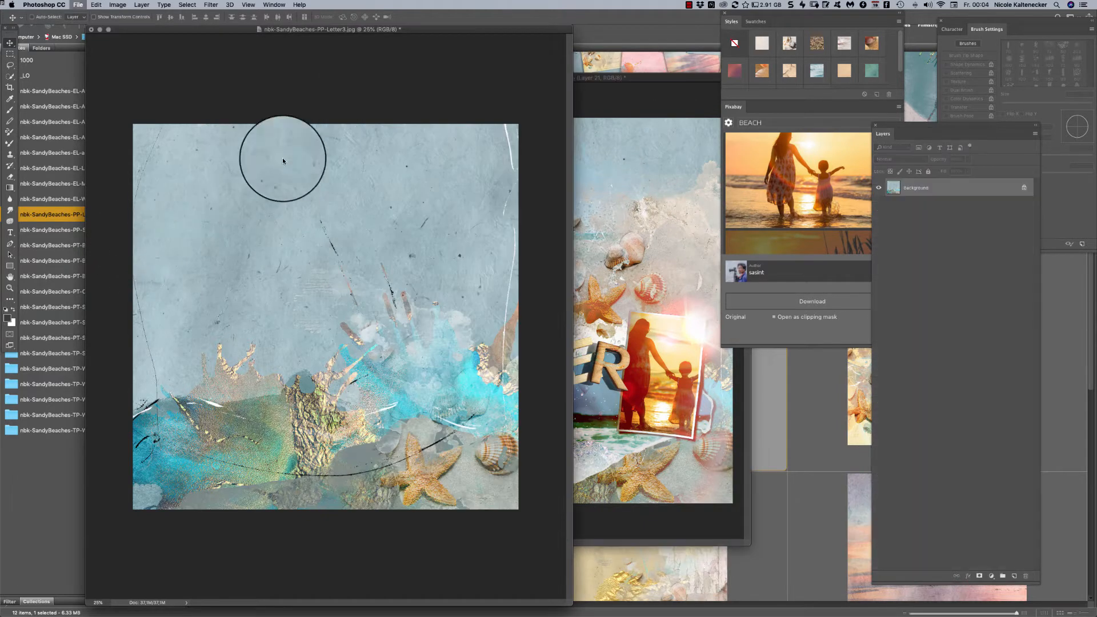
pyautogui.press('super+w')
pyautogui.click(516, 199)
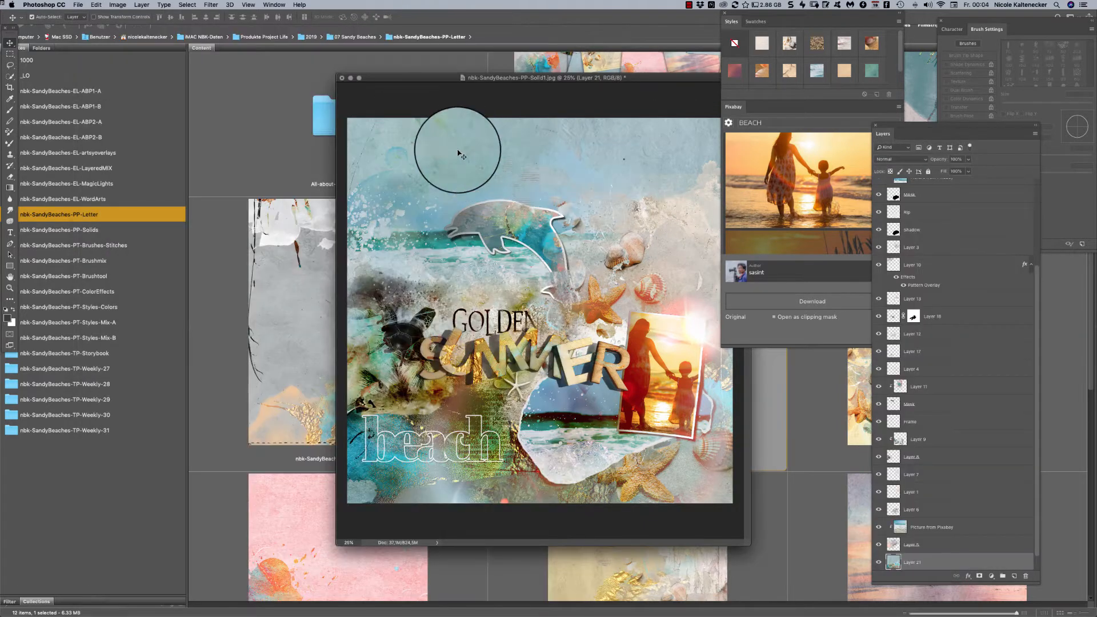
# - Switch to Bridge and examine the letter papers in full-screen preview, from nbk-SandyBeaches-PP-Letter4.jpg through to the collection's overview image
pyautogui.click(220, 257)
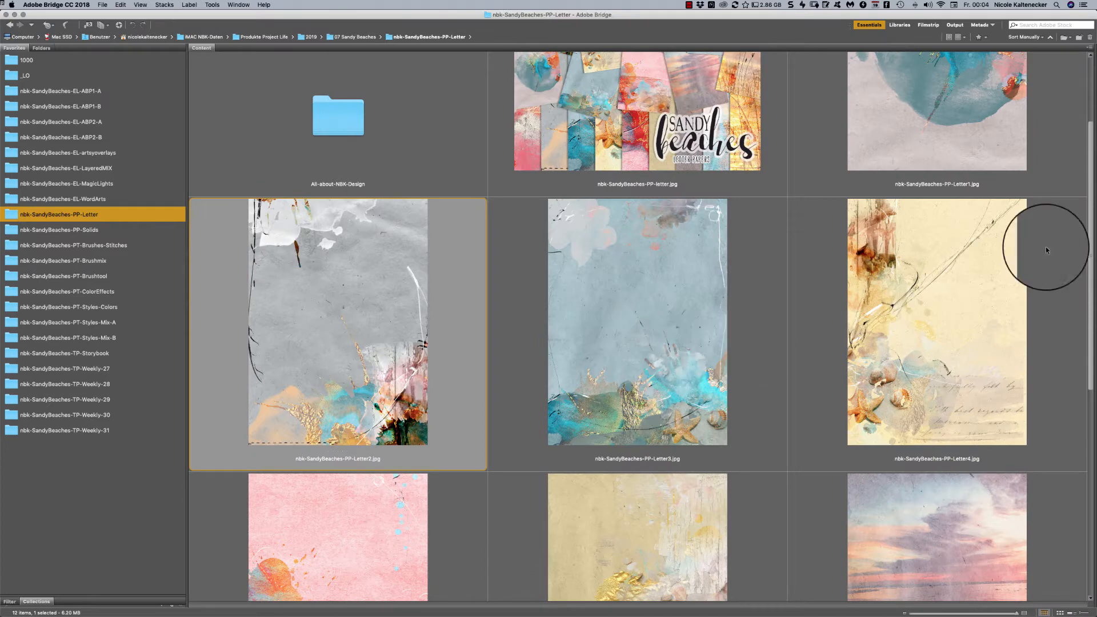
pyautogui.moveTo(1090, 140); pyautogui.dragTo(1060, 177)
pyautogui.click(976, 175)
pyautogui.press('space')
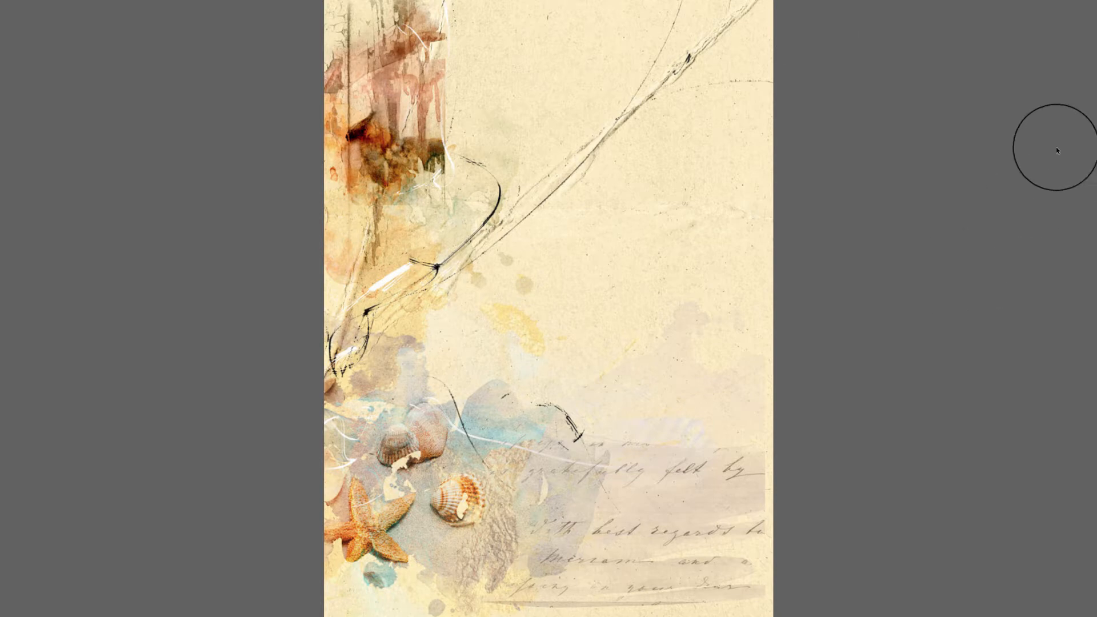
pyautogui.press('Right')
pyautogui.press('Right')
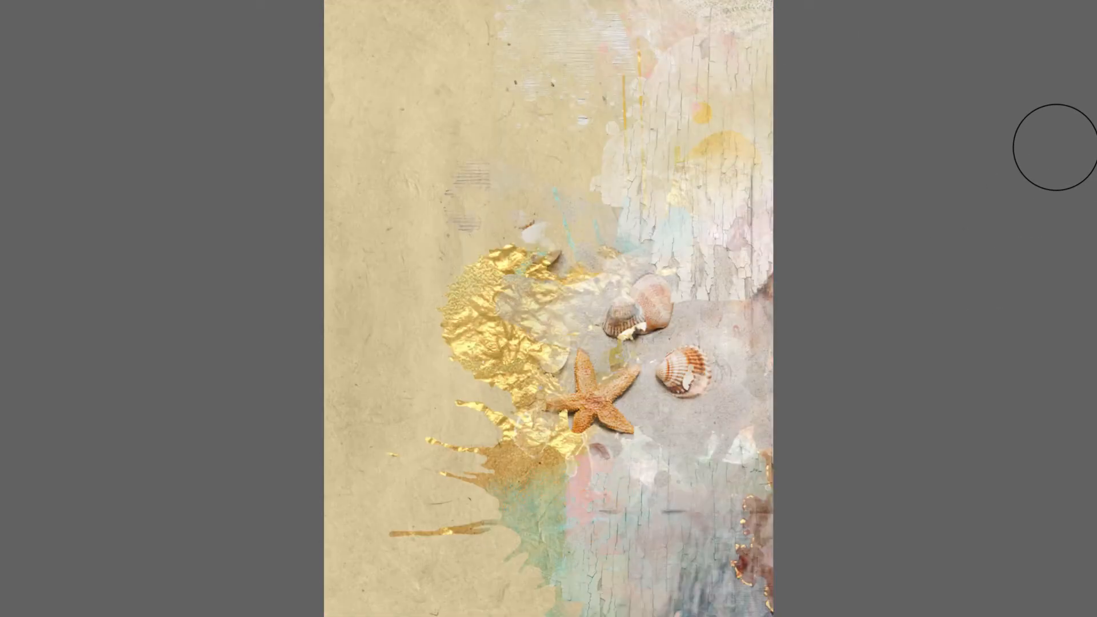
pyautogui.press('Right')
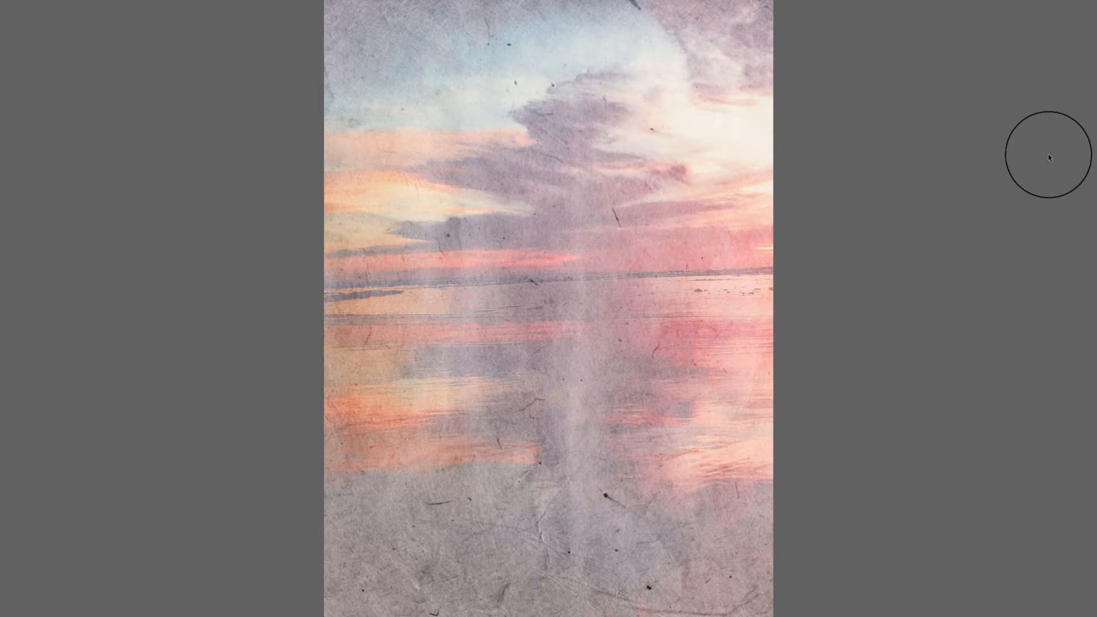
pyautogui.press('Right')
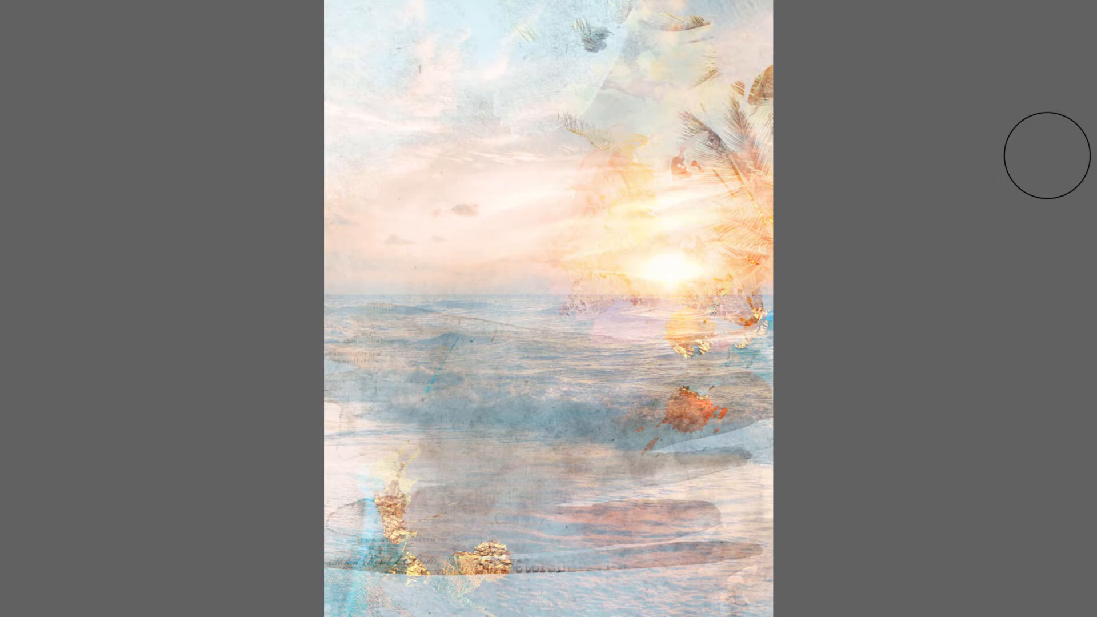
pyautogui.press('Right')
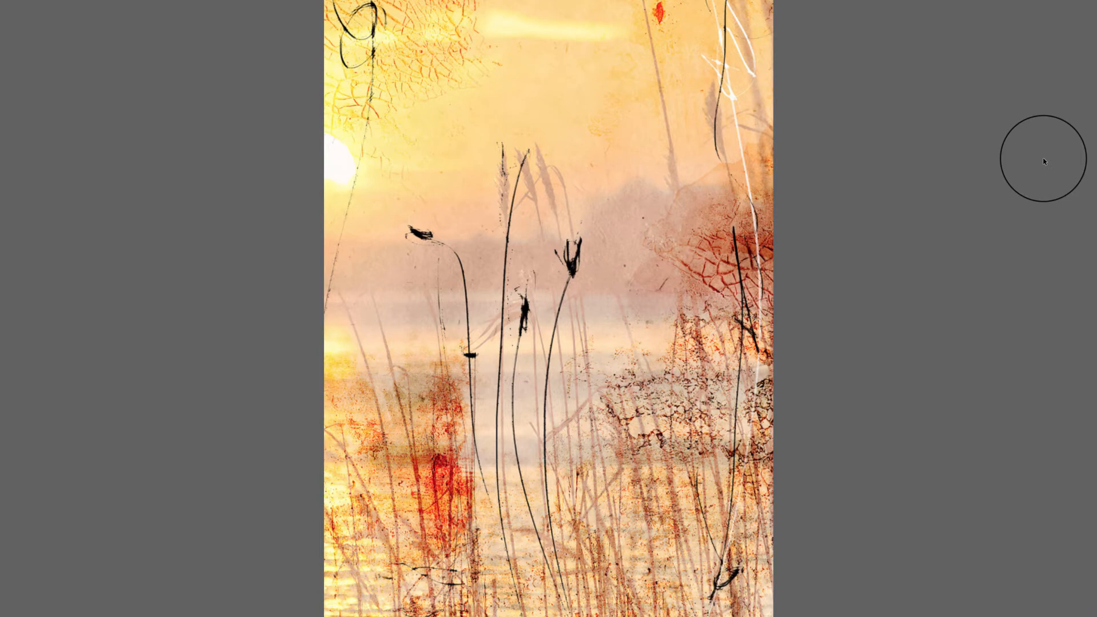
pyautogui.press('Right')
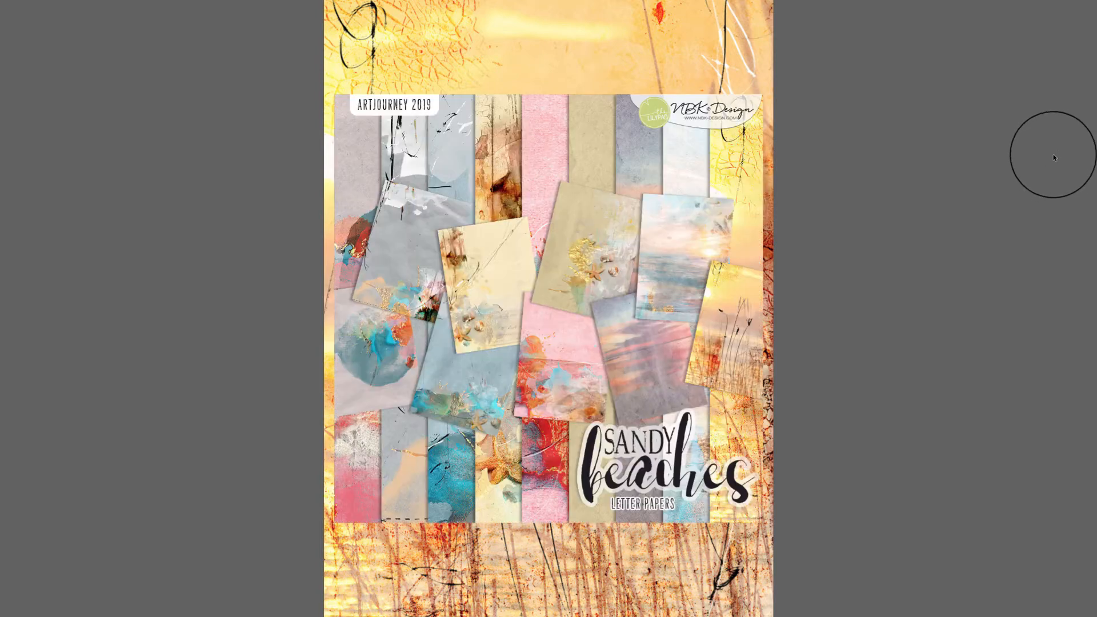
pyautogui.press('space')
# - Look over the whole letter paper folder and select nbk-SandyBeaches-PP-Letter1.jpg
pyautogui.press('Down')
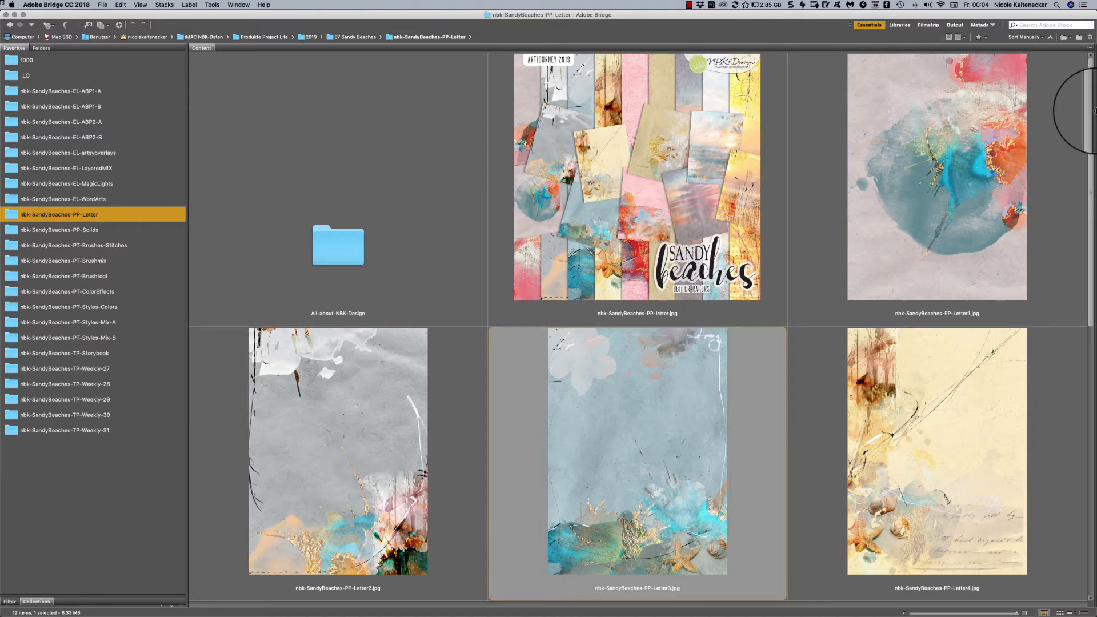
pyautogui.moveTo(1089, 97); pyautogui.dragTo(979, 375)
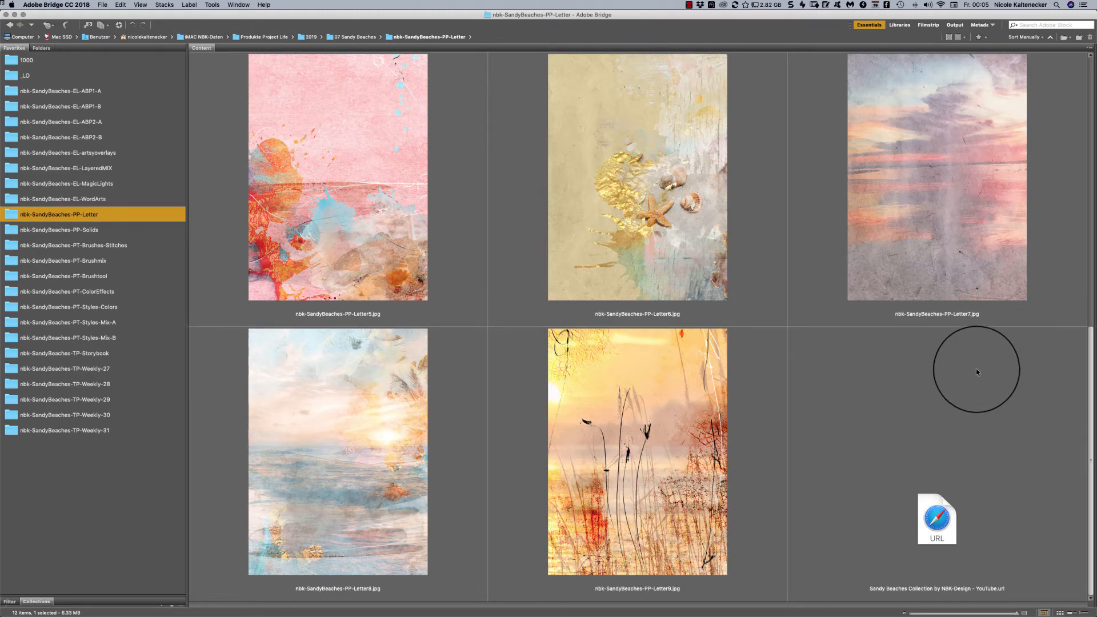
pyautogui.scroll(10, 972, 352)
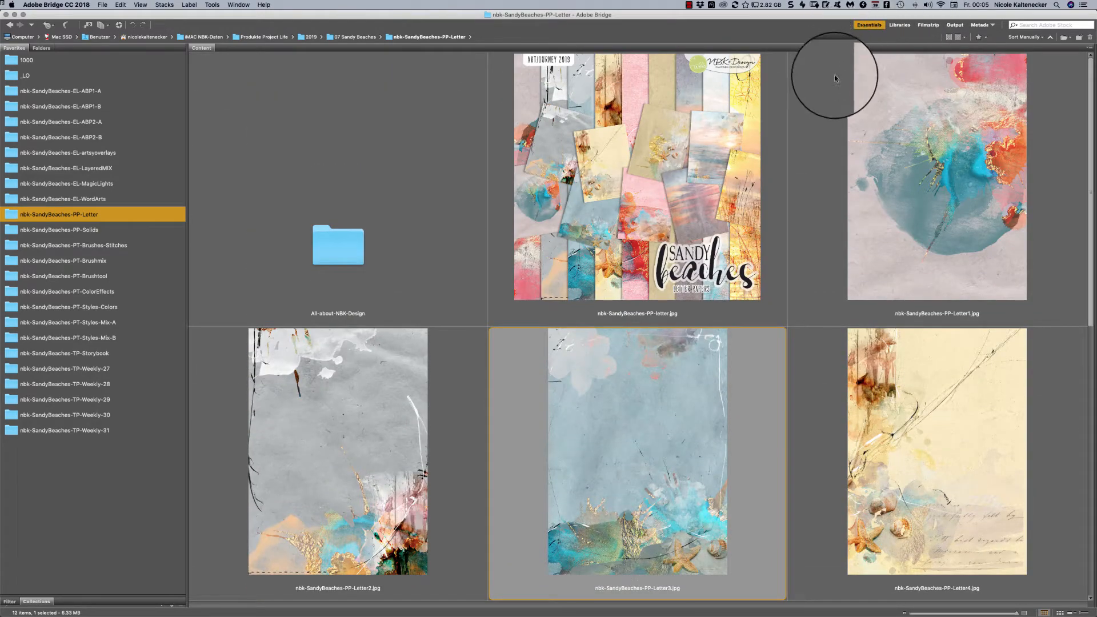
pyautogui.click(1050, 106)
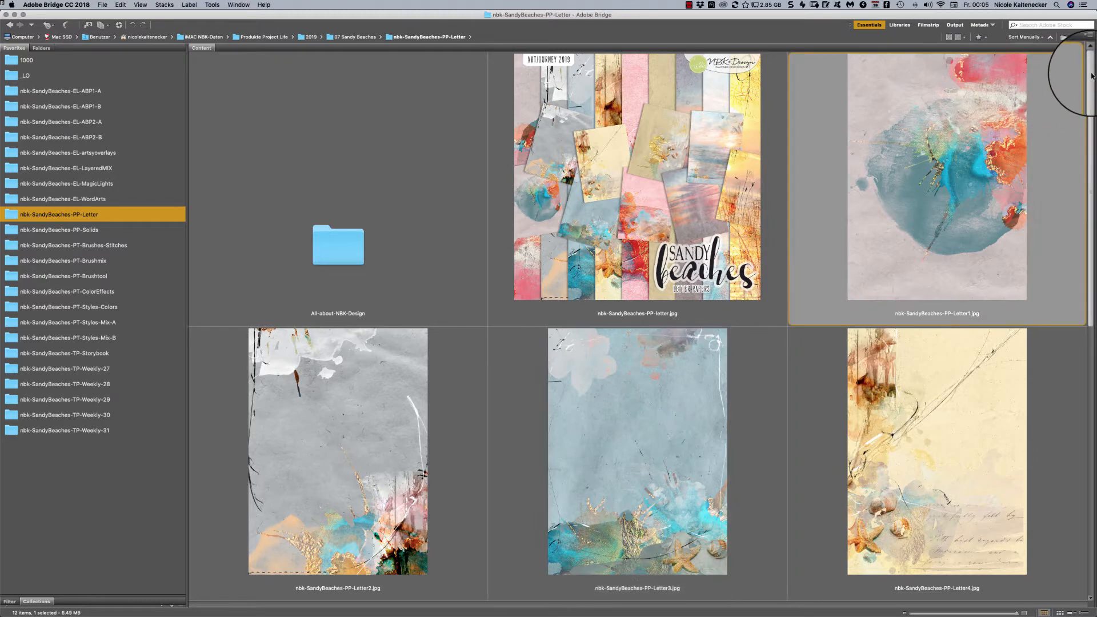
# - Leave the letter papers and look through the solid papers in the nbk-SandyBeaches-PP-Solids folder down to its overview image
pyautogui.scroll(-1, 1054, 200)
pyautogui.click(1049, 357)
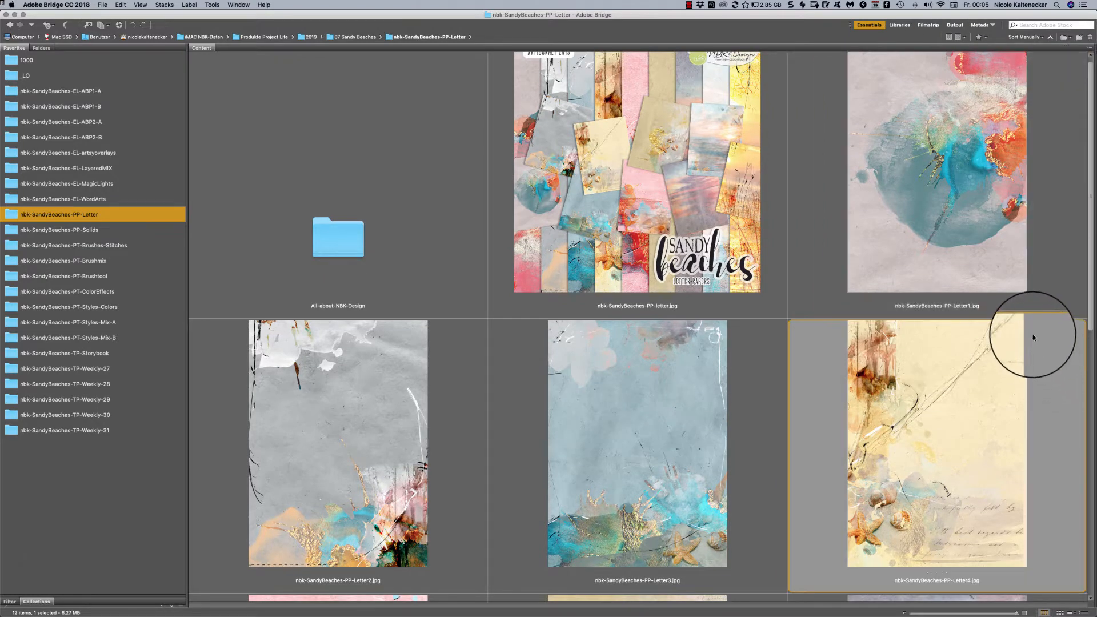
pyautogui.click(103, 231)
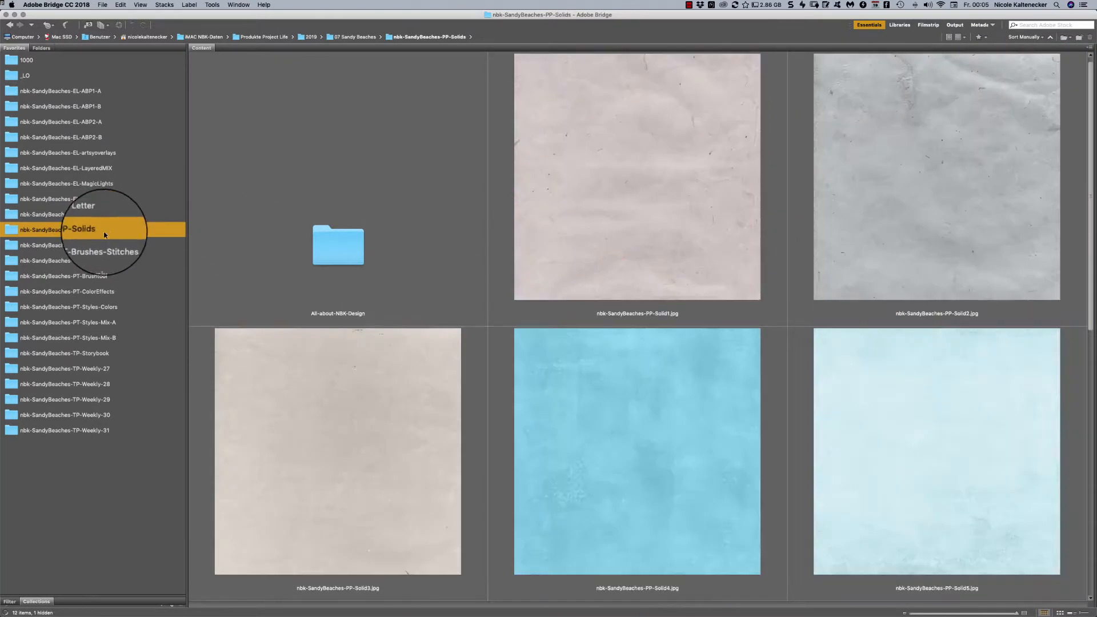
pyautogui.scroll(-2, 1085, 71)
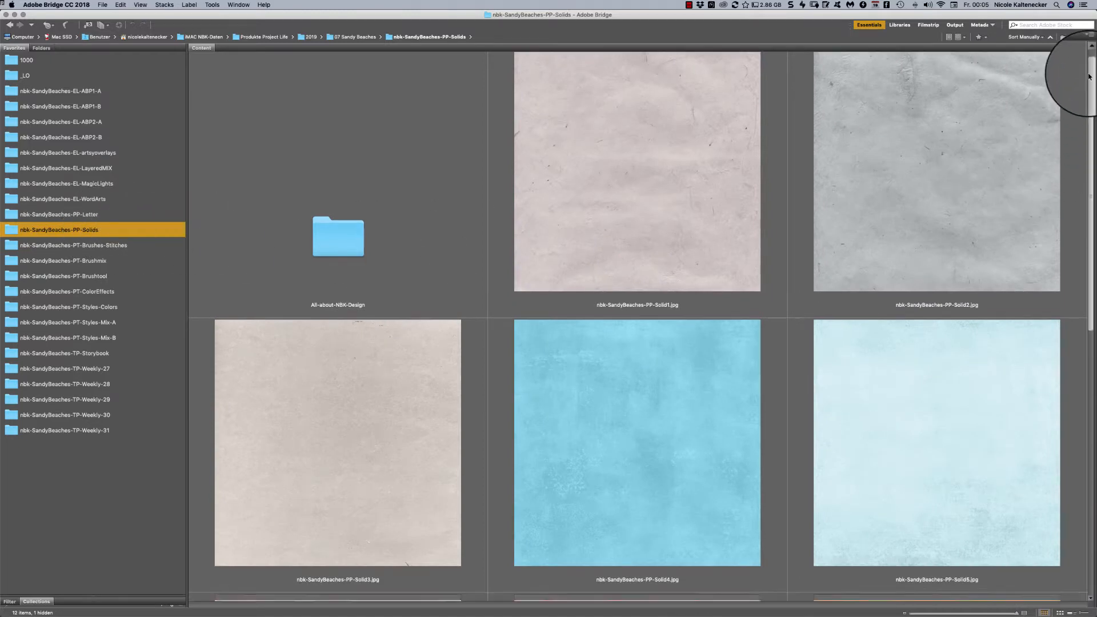
pyautogui.moveTo(1088, 78); pyautogui.dragTo(1045, 247)
pyautogui.scroll(-5, 1045, 247)
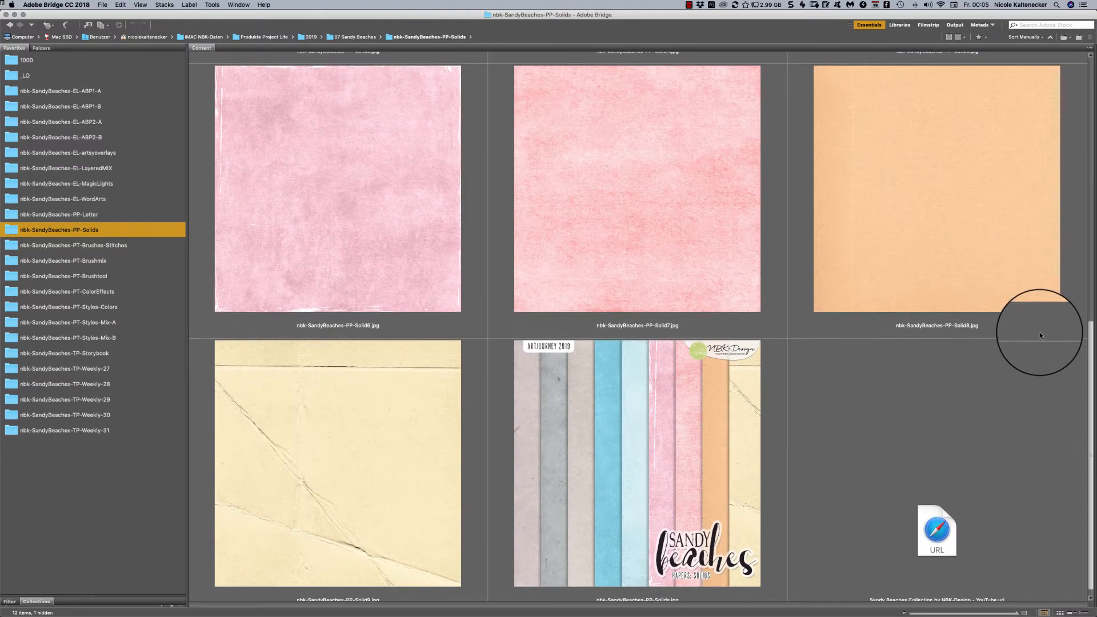
pyautogui.scroll(10, 1023, 257)
pyautogui.scroll(3, 997, 74)
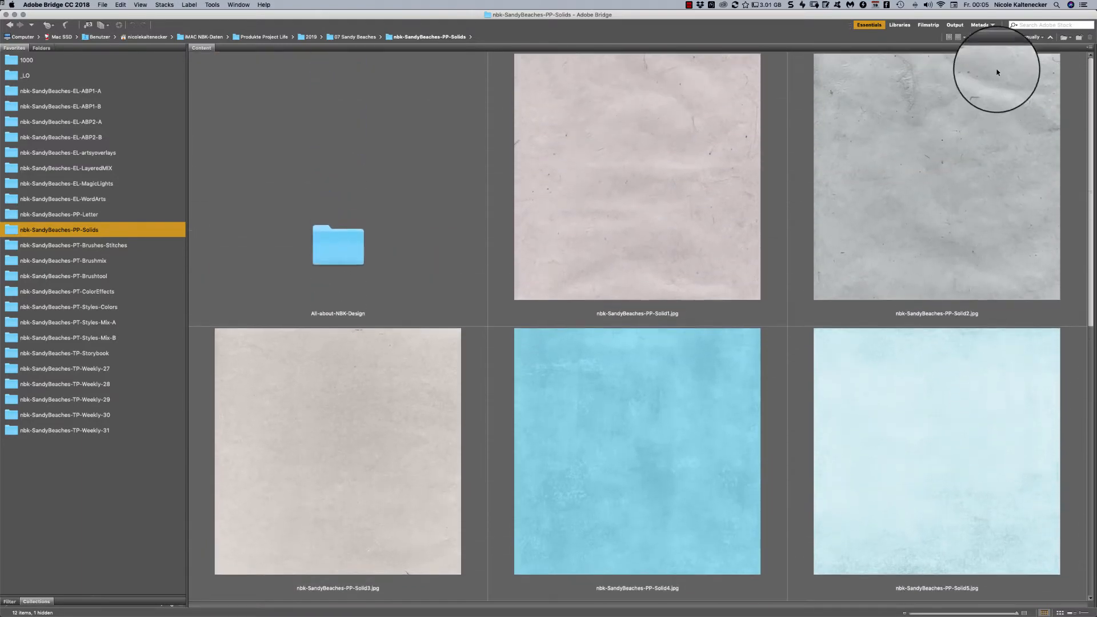
pyautogui.scroll(-5, 1063, 149)
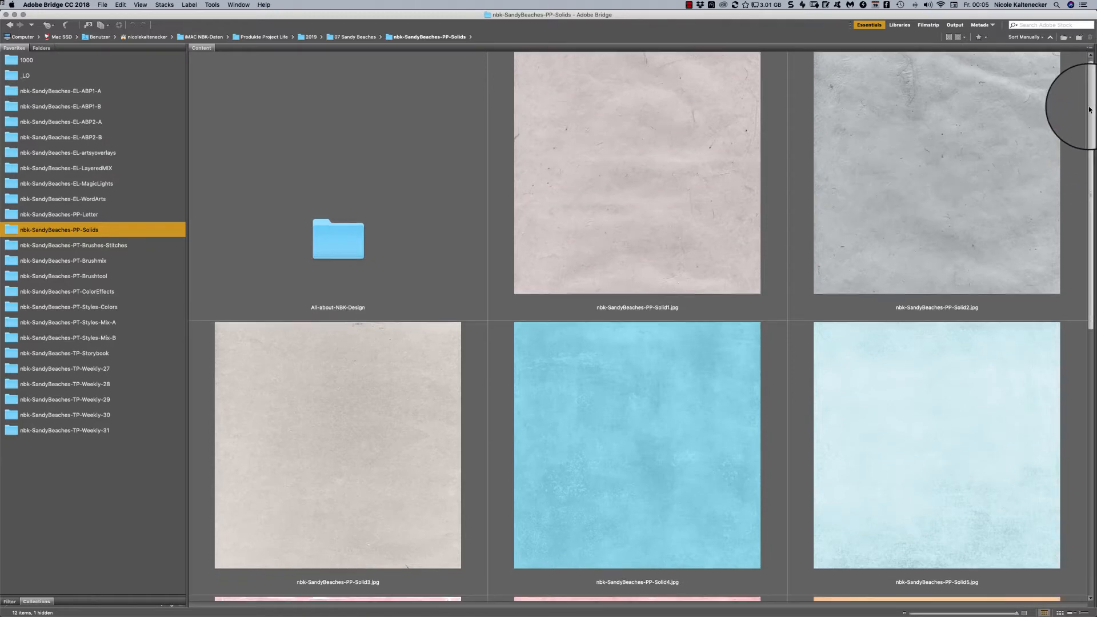
pyautogui.scroll(-6, 1044, 223)
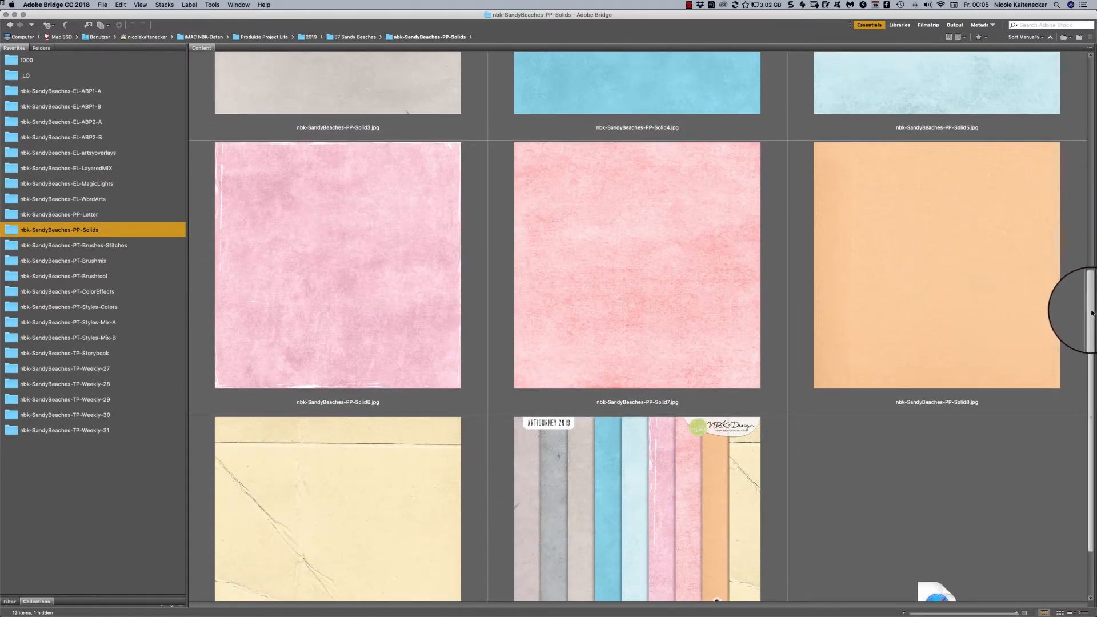
pyautogui.scroll(-2, 1074, 343)
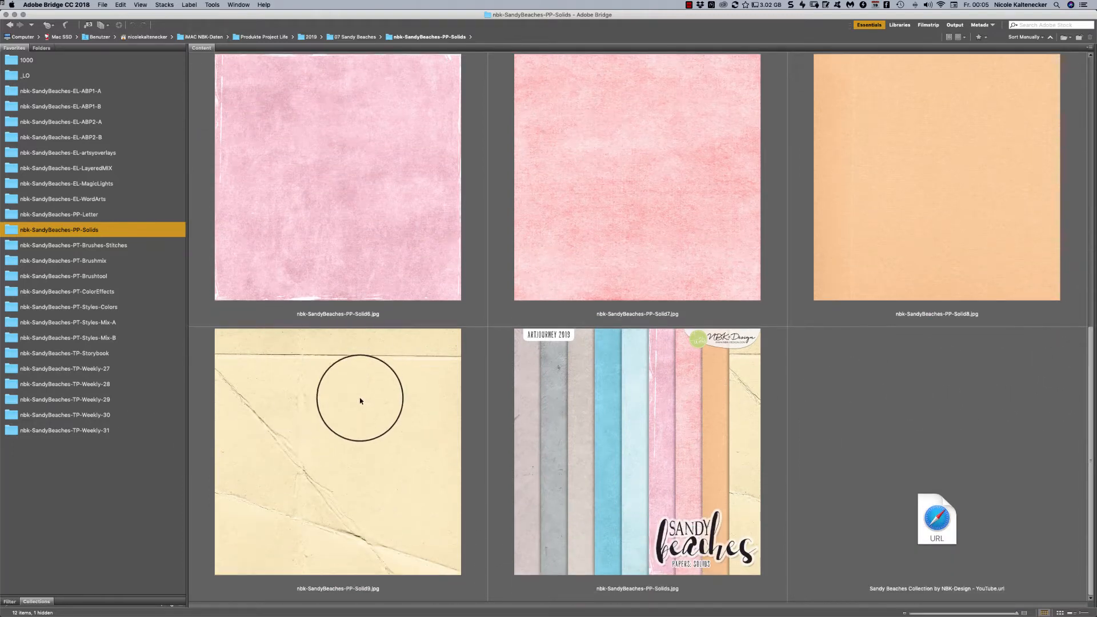
# - Browse the stitches in the nbk-SandyBeaches-PT-Brushes-Stitches folder and open nbk-SandyBeaches-PT-Stitches11.png in Photoshop
pyautogui.click(133, 246)
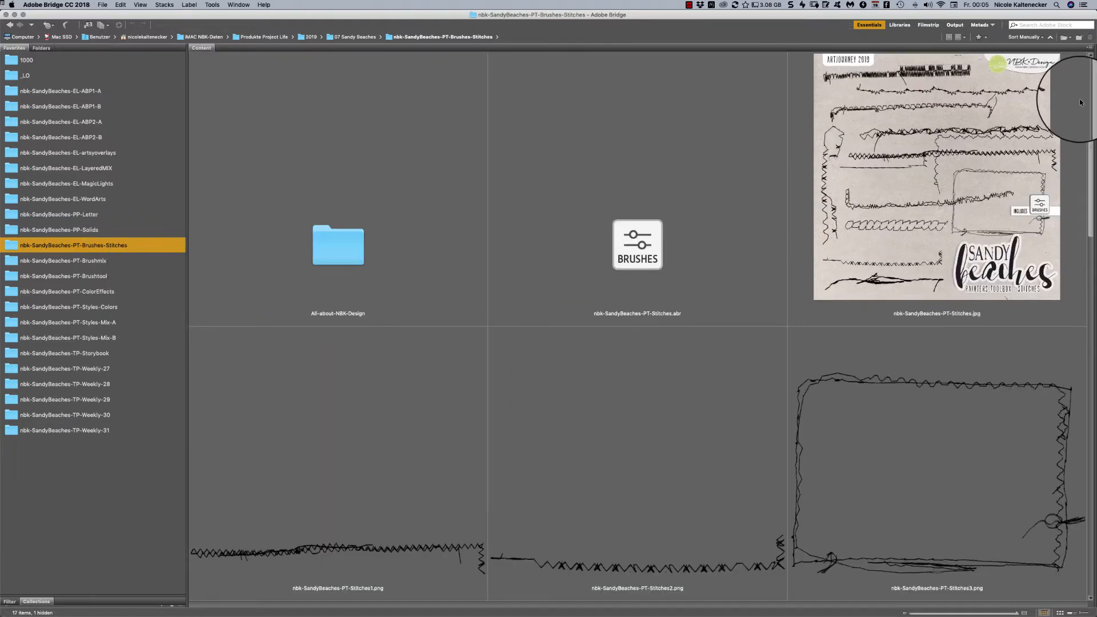
pyautogui.scroll(-10, 1027, 218)
pyautogui.scroll(-6, 1025, 219)
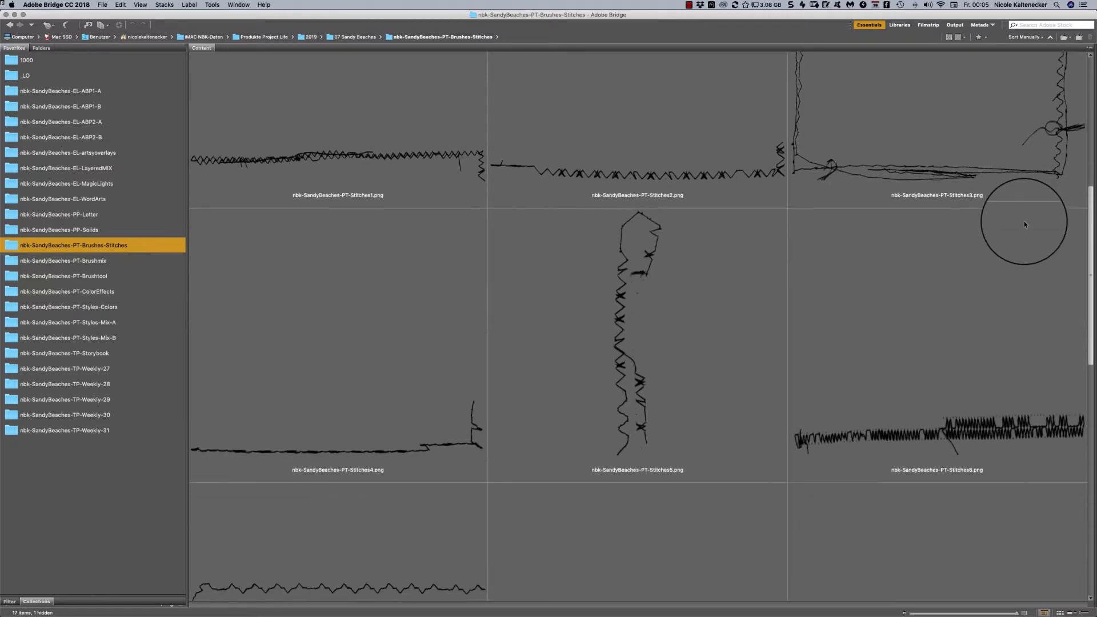
pyautogui.scroll(-8, 1000, 286)
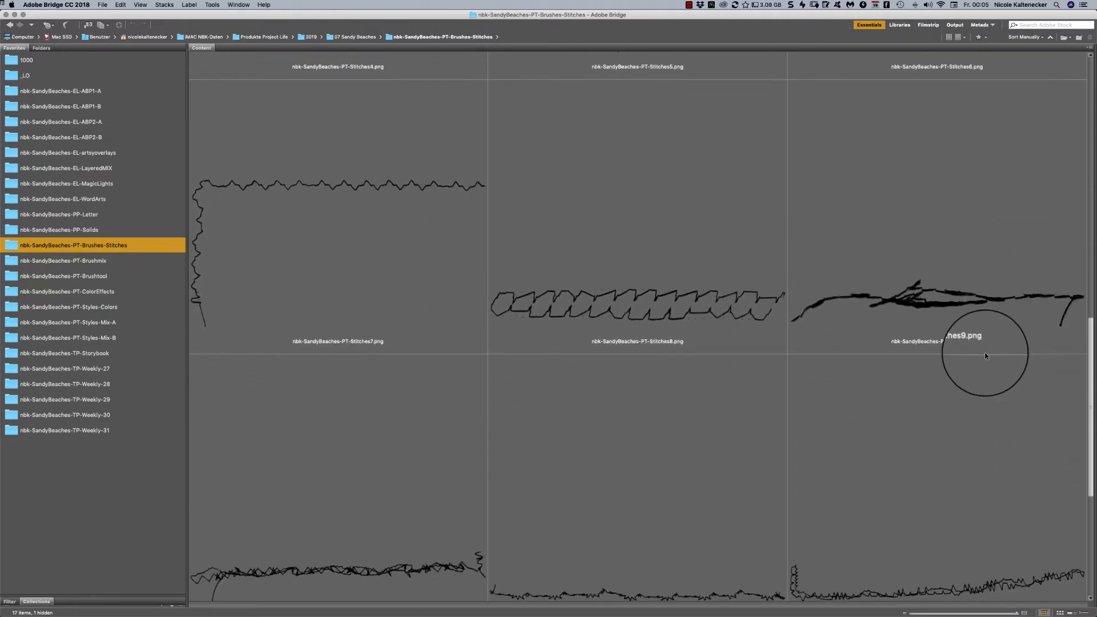
pyautogui.scroll(-6, 971, 400)
pyautogui.scroll(-1, 966, 423)
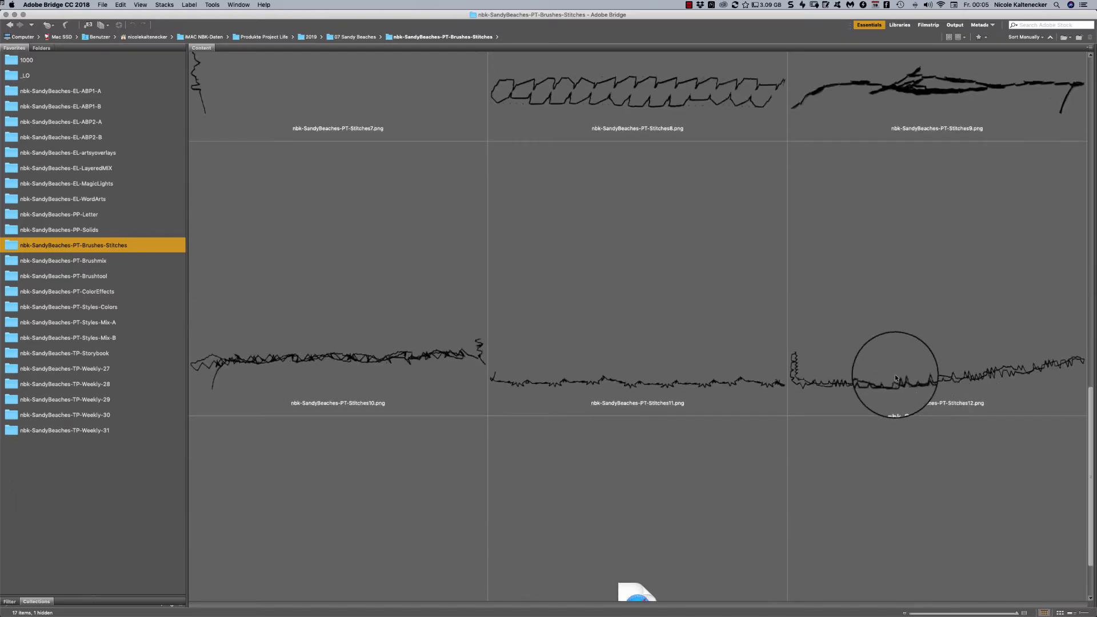
pyautogui.doubleClick(750, 382)
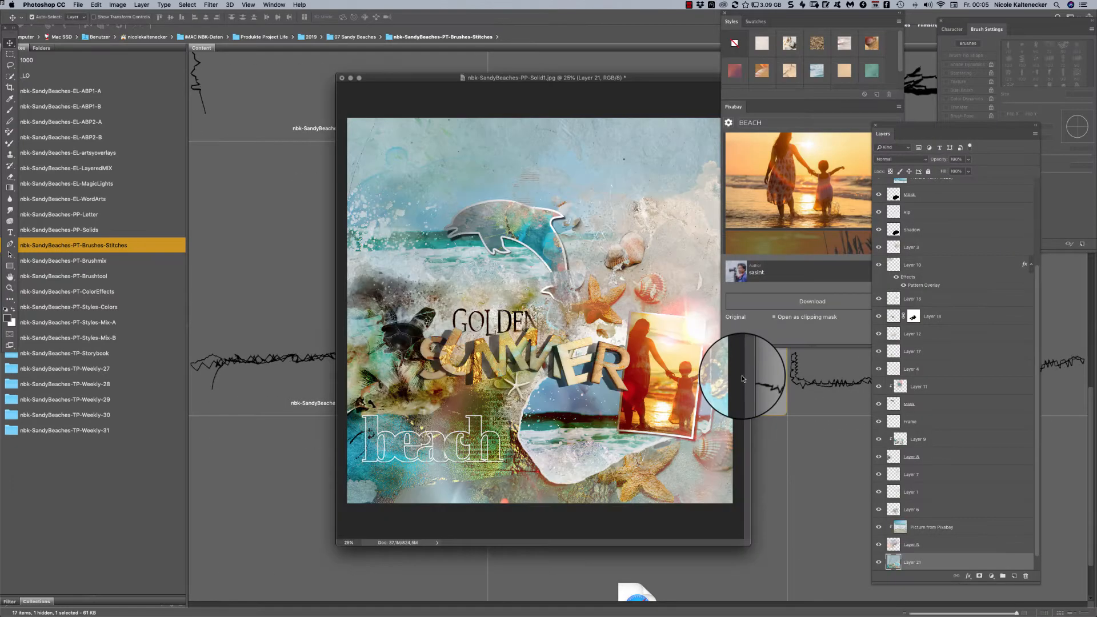
# - Copy the stitch into the beach page, bring it to the top of the layer stack and place it along the page's upper edge
pyautogui.moveTo(584, 112)
pyautogui.mouseDown()
pyautogui.moveTo(500, 144)
pyautogui.moveTo(616, 355)
pyautogui.moveTo(579, 119)
pyautogui.mouseUp()
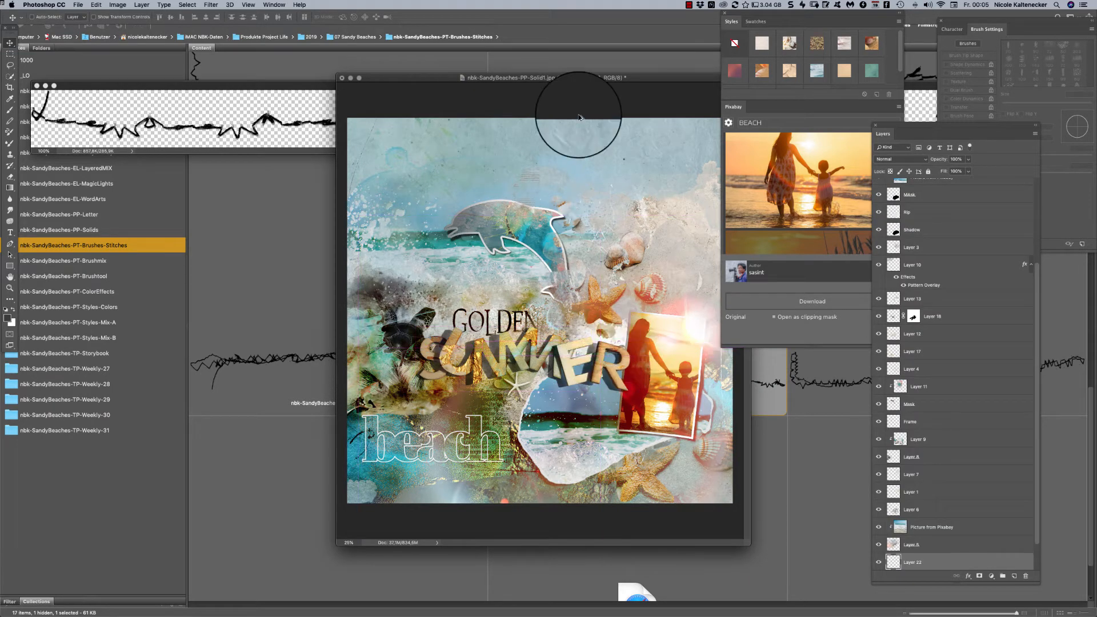
pyautogui.press('super+bracketright')
pyautogui.press('super+bracketright')
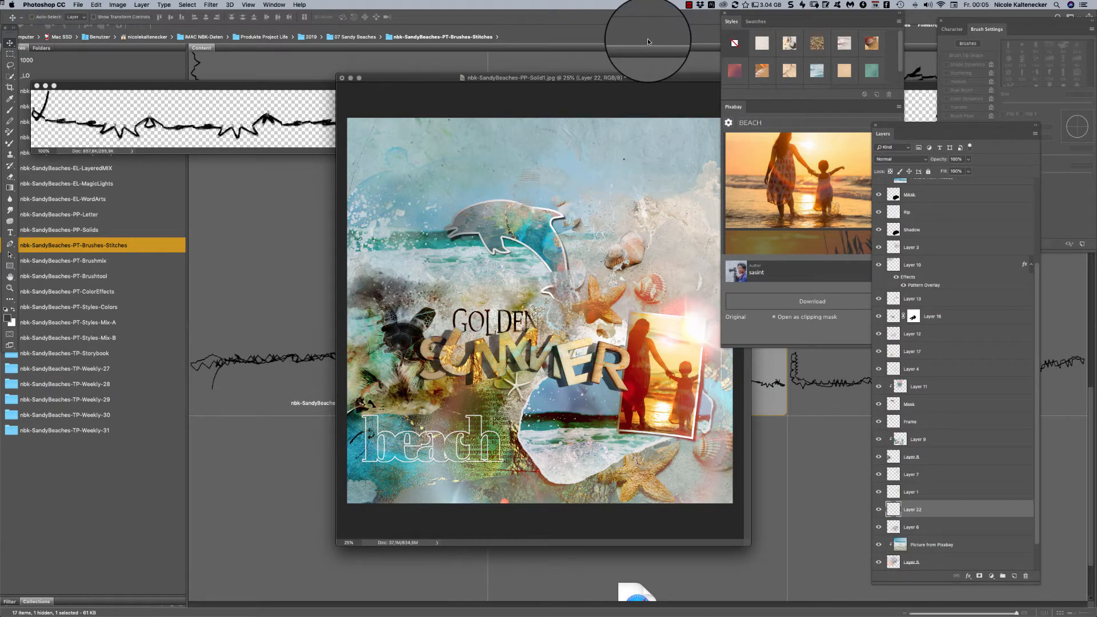
pyautogui.press('shift+super+bracketright')
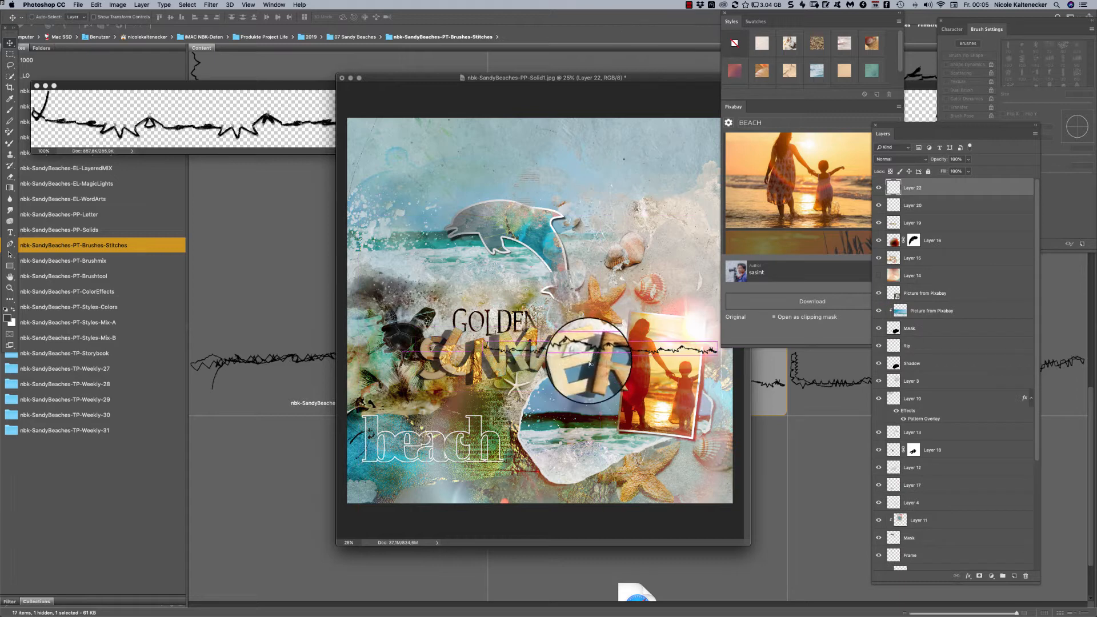
pyautogui.moveTo(563, 346); pyautogui.dragTo(471, 124)
# - Close the nbk-SandyBeaches-PT-Stitches11.png document and reposition the beach page window
pyautogui.click(221, 122)
pyautogui.press('super+w')
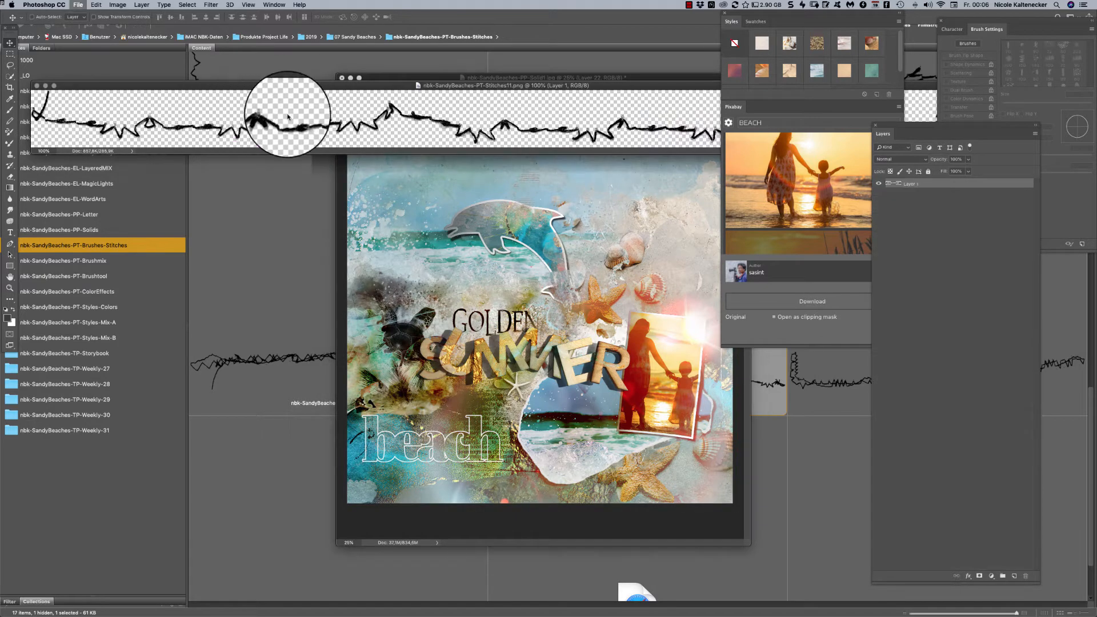
pyautogui.moveTo(447, 80); pyautogui.dragTo(405, 99)
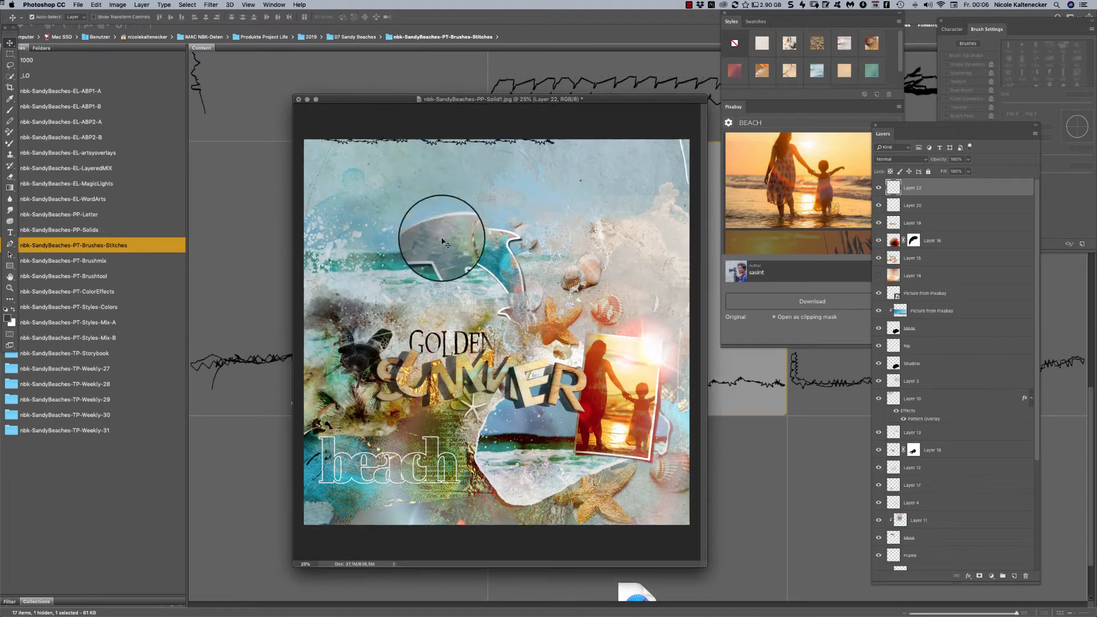
# - Switch to Bridge, go back up through the stitches and open the vertical stitch nbk-SandyBeaches-PT-Stitches5.png in Photoshop
pyautogui.click(433, 99)
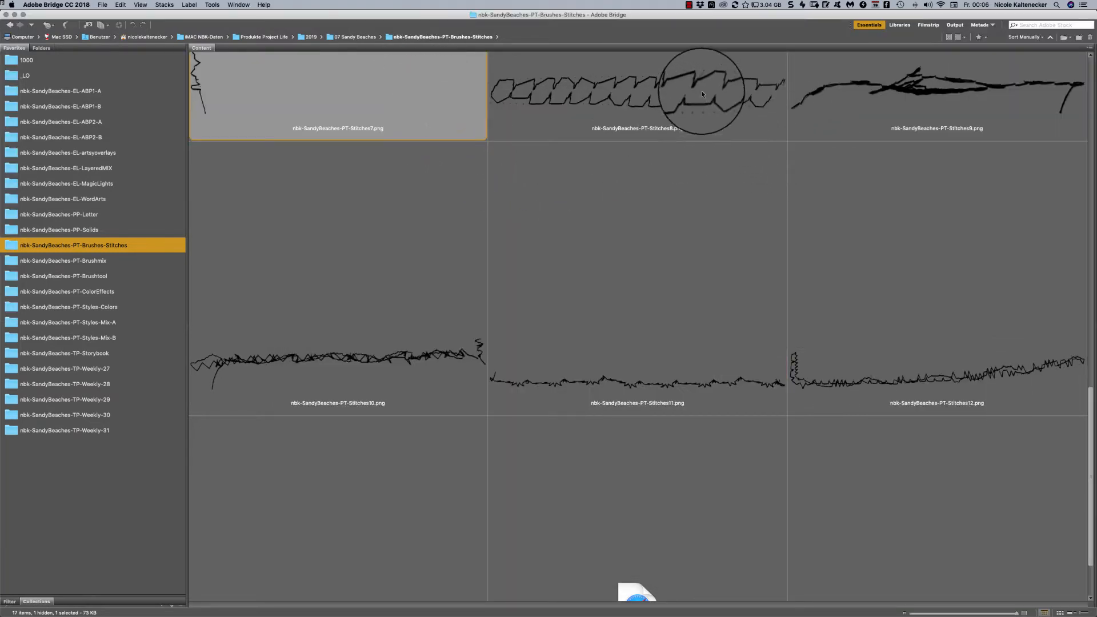
pyautogui.moveTo(1093, 408); pyautogui.dragTo(947, 160)
pyautogui.scroll(-2, 947, 162)
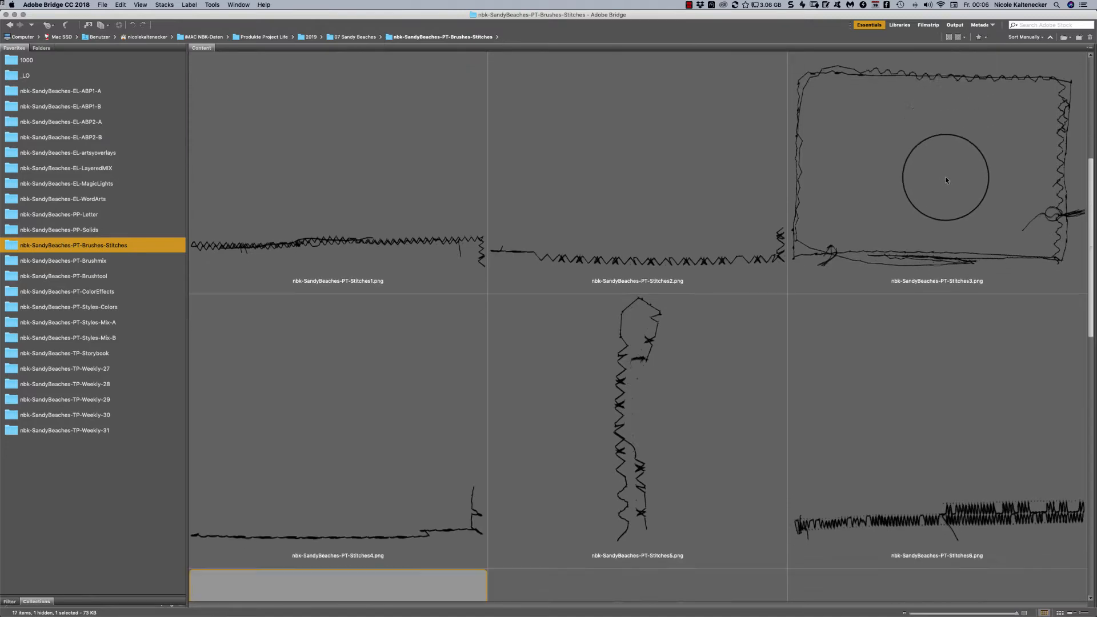
pyautogui.doubleClick(654, 352)
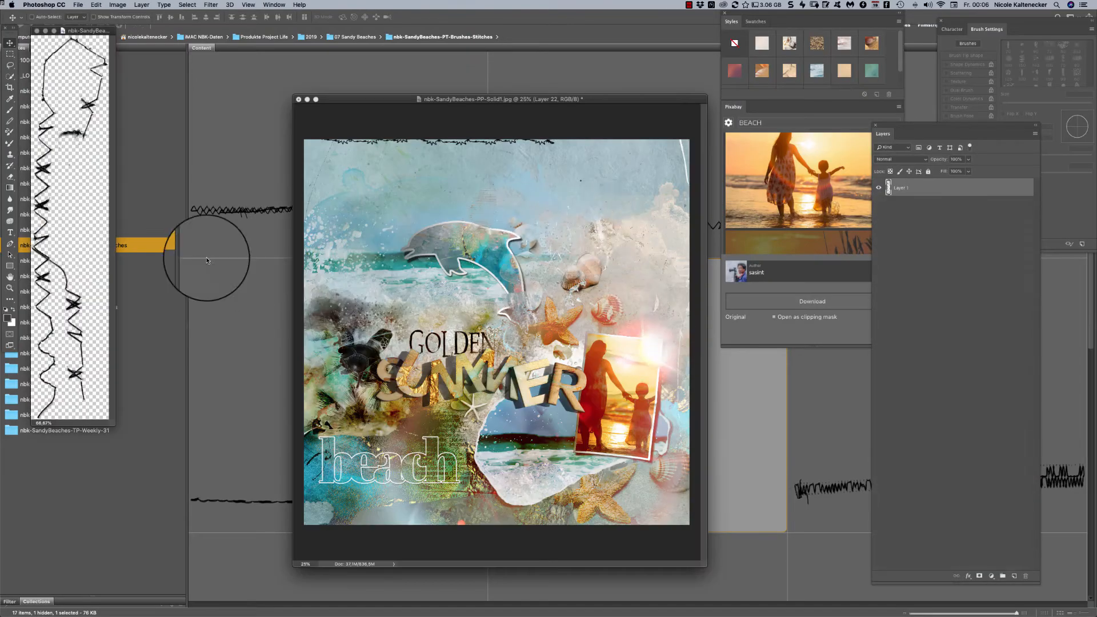
# - Copy the vertical stitch onto the beach page along its right edge and close the stitch document
pyautogui.moveTo(80, 135); pyautogui.dragTo(686, 246)
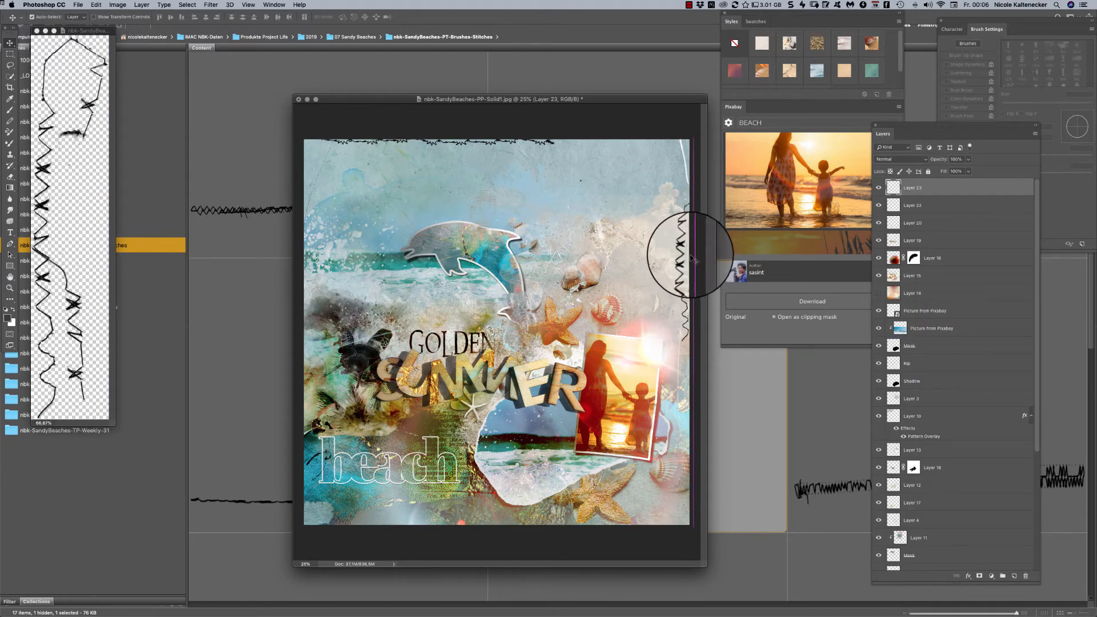
pyautogui.click(89, 114)
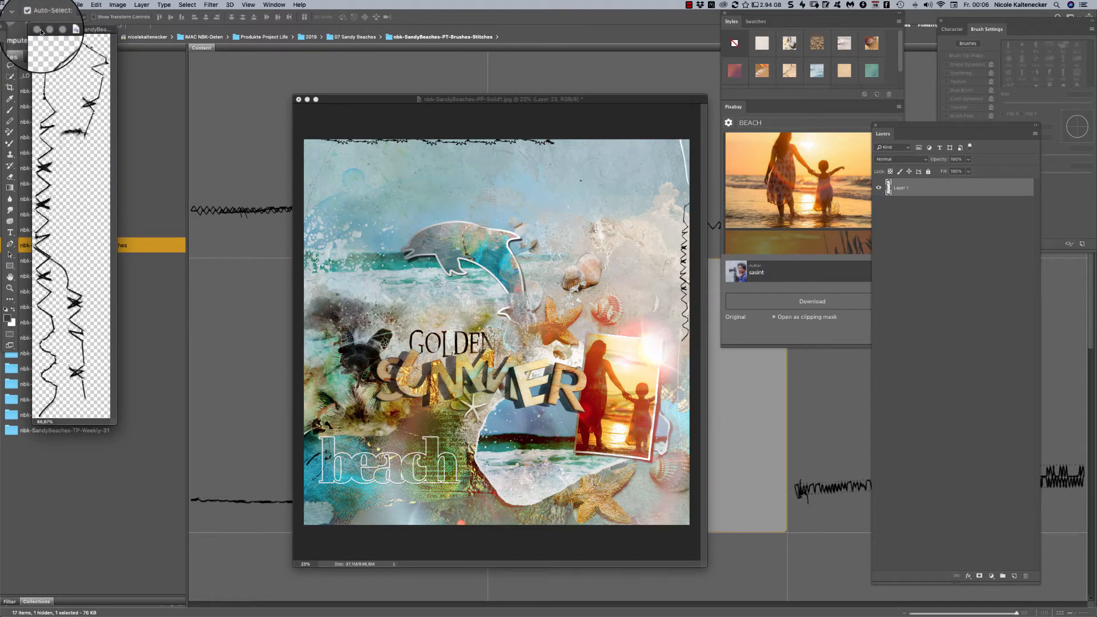
pyautogui.click(38, 30)
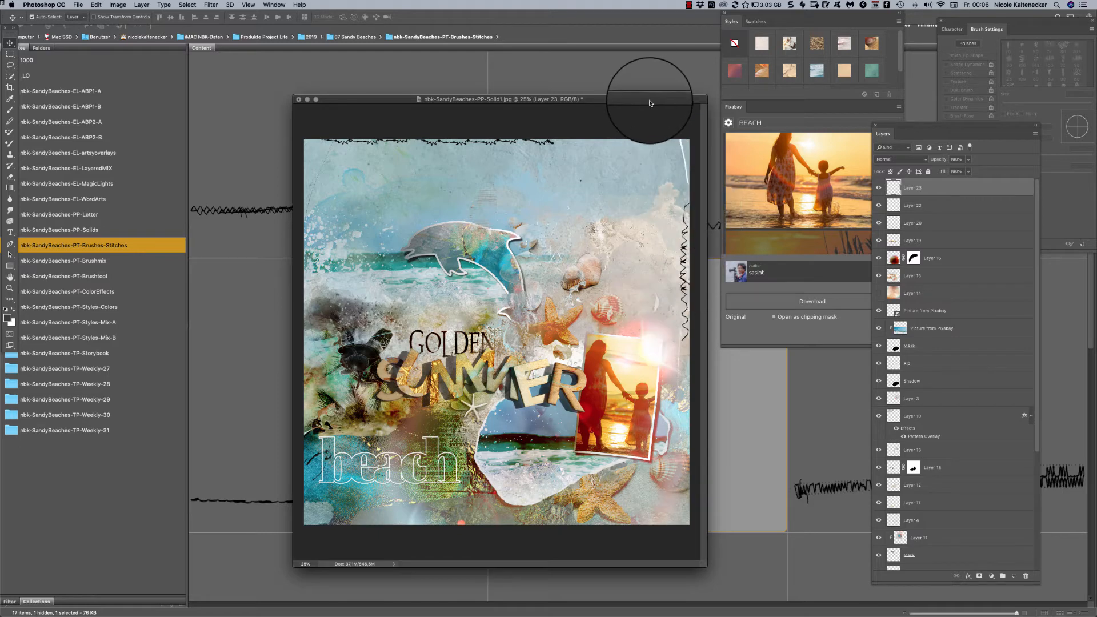
# - Examine the beach page with its two stitches at 33.3% magnification
pyautogui.moveTo(645, 101); pyautogui.dragTo(525, 14)
pyautogui.press('super+plus')
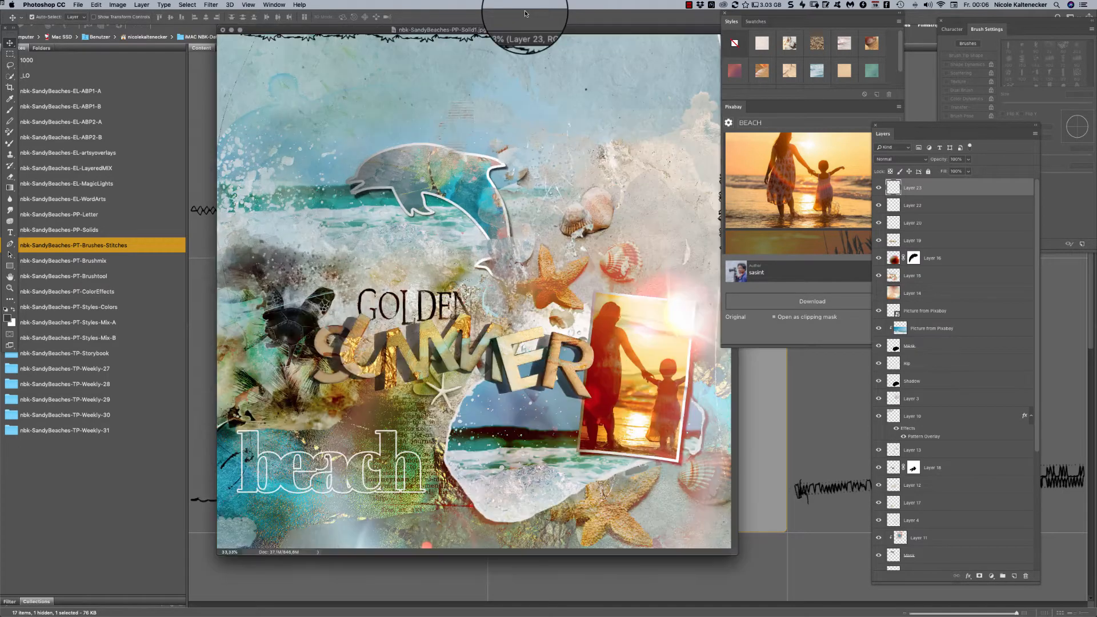
pyautogui.moveTo(627, 31); pyautogui.dragTo(642, 63)
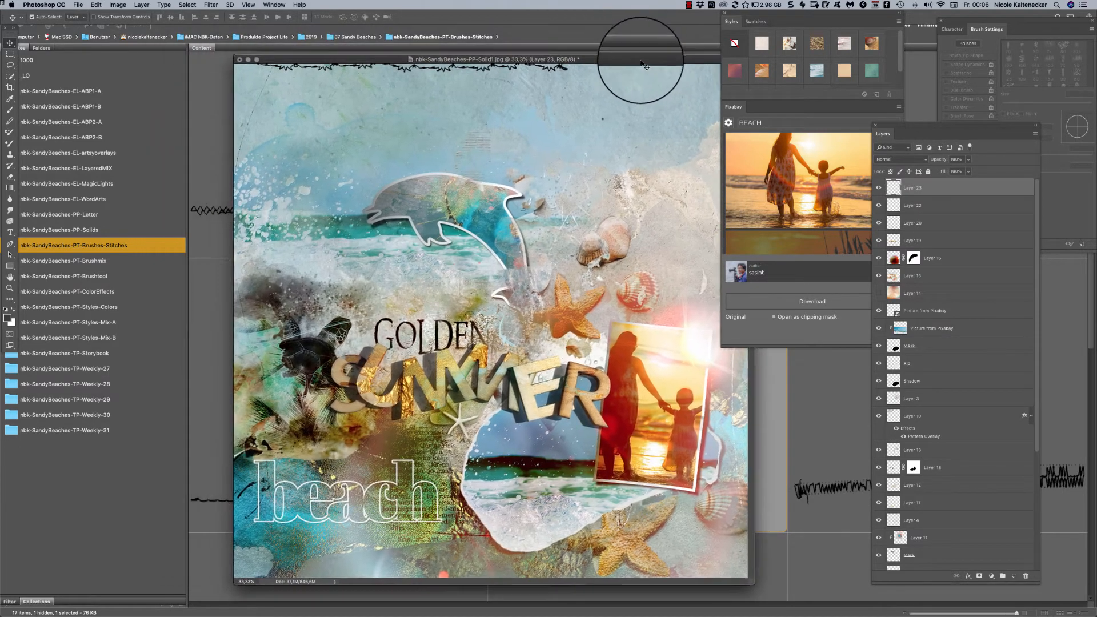
# - Switch to Bridge, look over the whole stitches folder and select the brush file nbk-SandyBeaches-PT-Stitches.abr
pyautogui.click(204, 277)
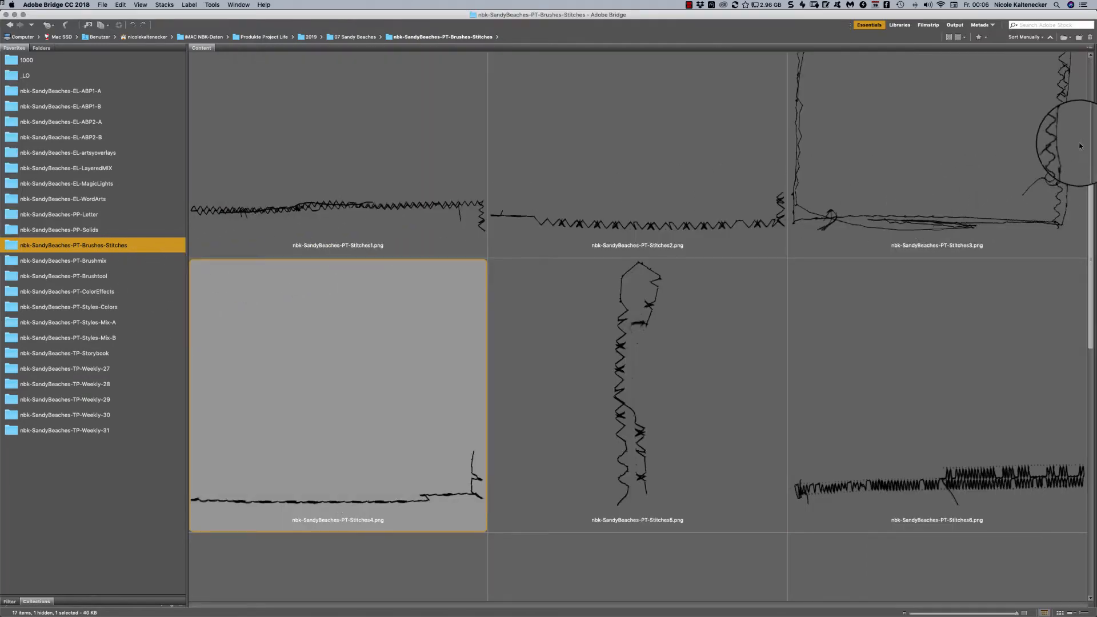
pyautogui.click(1075, 194)
pyautogui.moveTo(1093, 207); pyautogui.dragTo(973, 526)
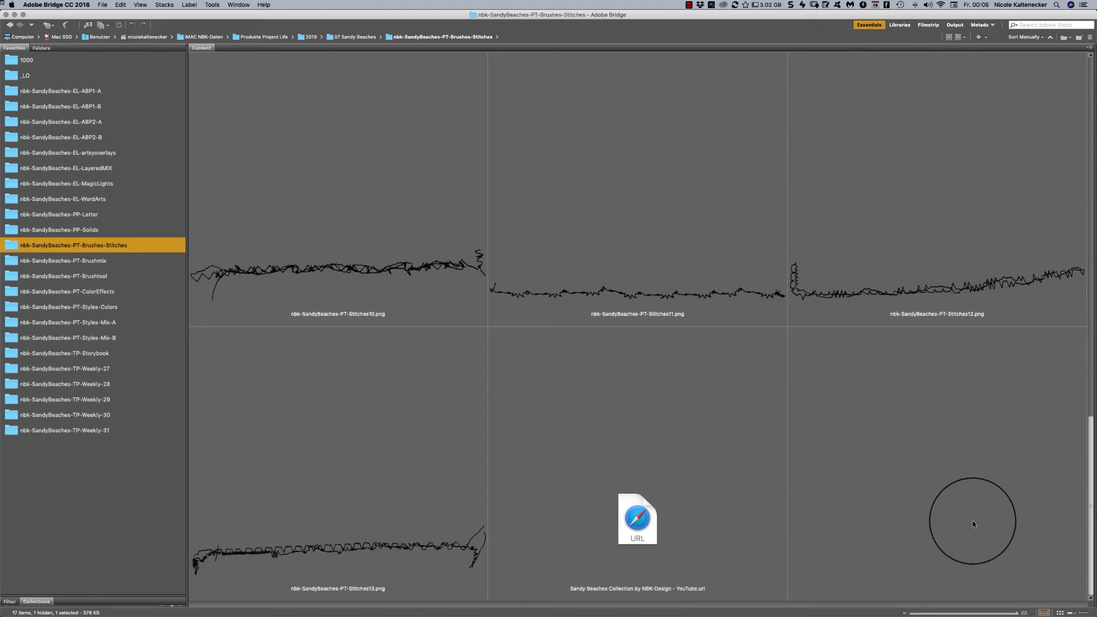
pyautogui.scroll(10, 959, 413)
pyautogui.scroll(8, 952, 314)
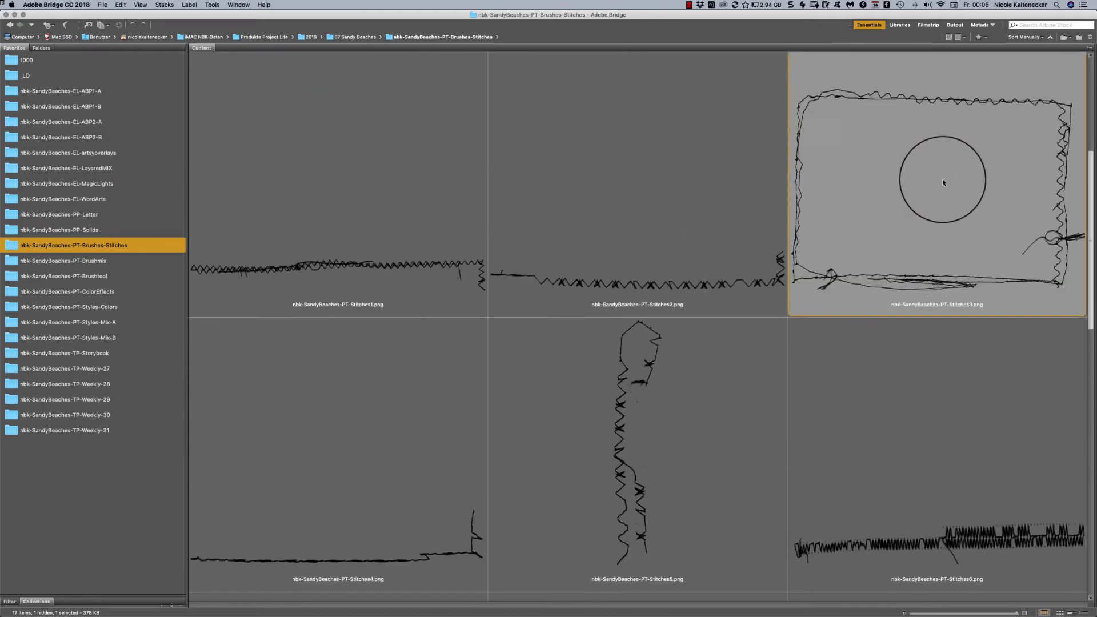
pyautogui.click(674, 224)
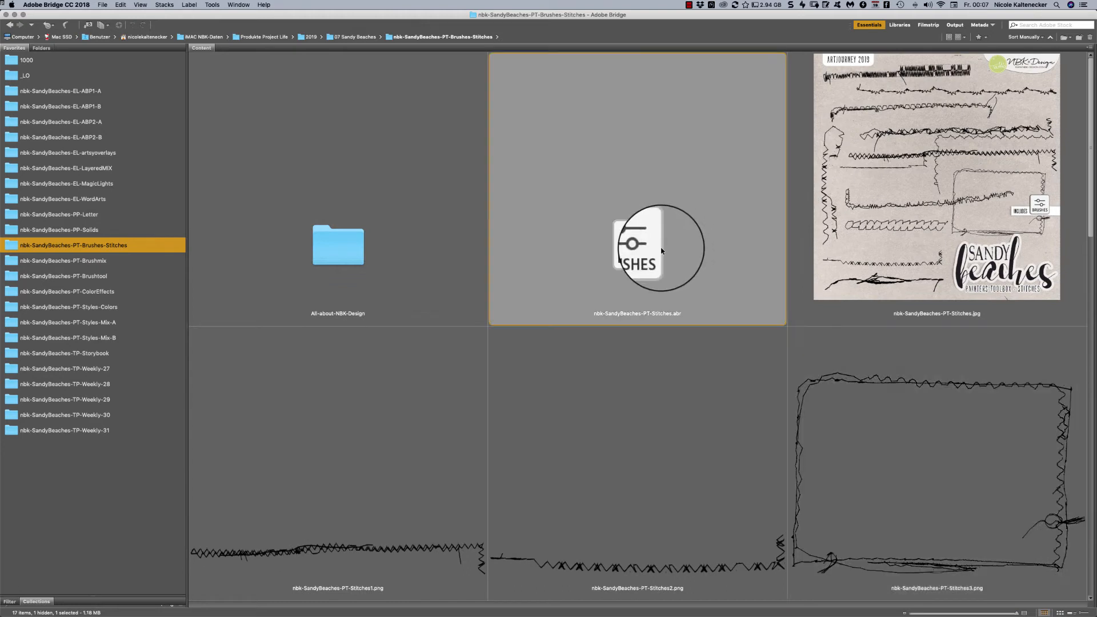
pyautogui.moveTo(1089, 118); pyautogui.dragTo(1069, 175)
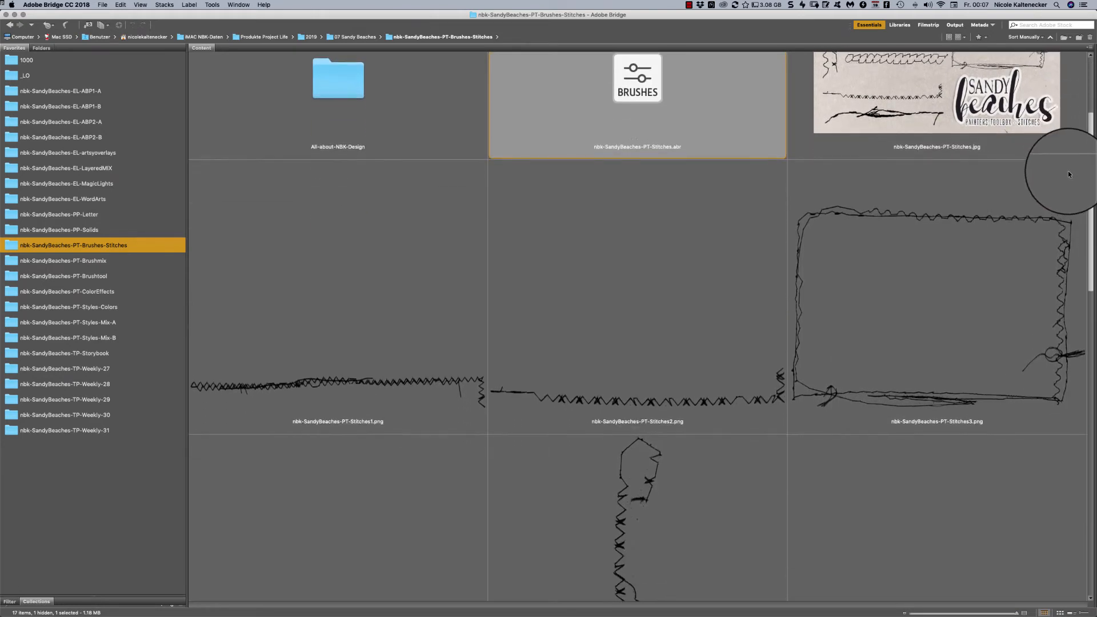
pyautogui.scroll(5, 1068, 170)
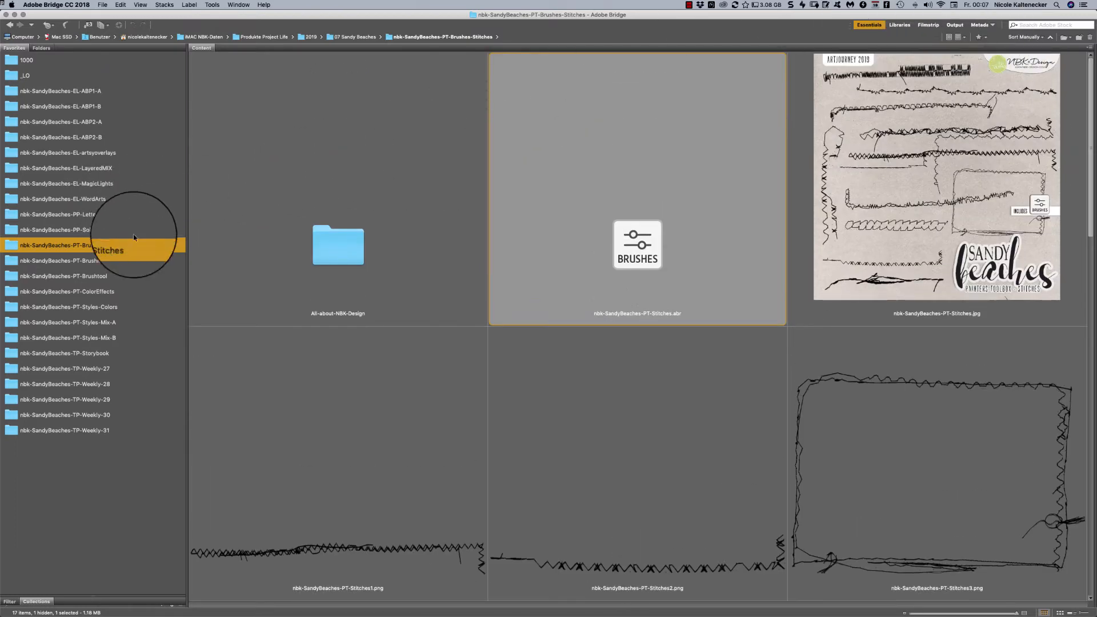
# - Look through the brush images in the nbk-SandyBeaches-PT-Brushmix folder down to its end
pyautogui.click(119, 261)
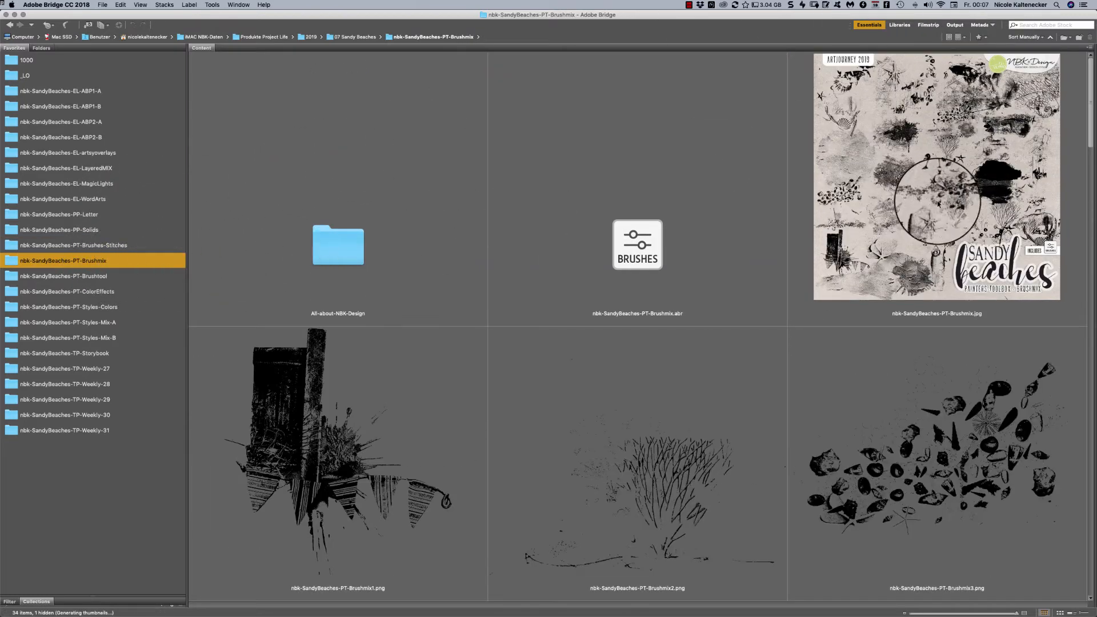
pyautogui.scroll(-20, 1089, 78)
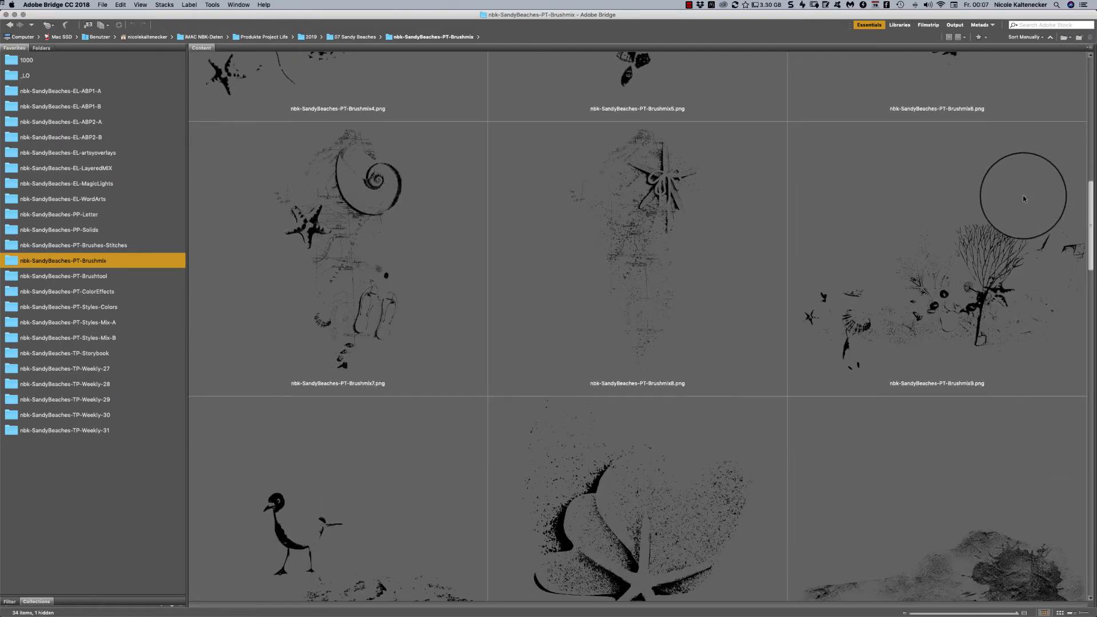
pyautogui.scroll(-20, 1023, 197)
pyautogui.scroll(-5, 914, 549)
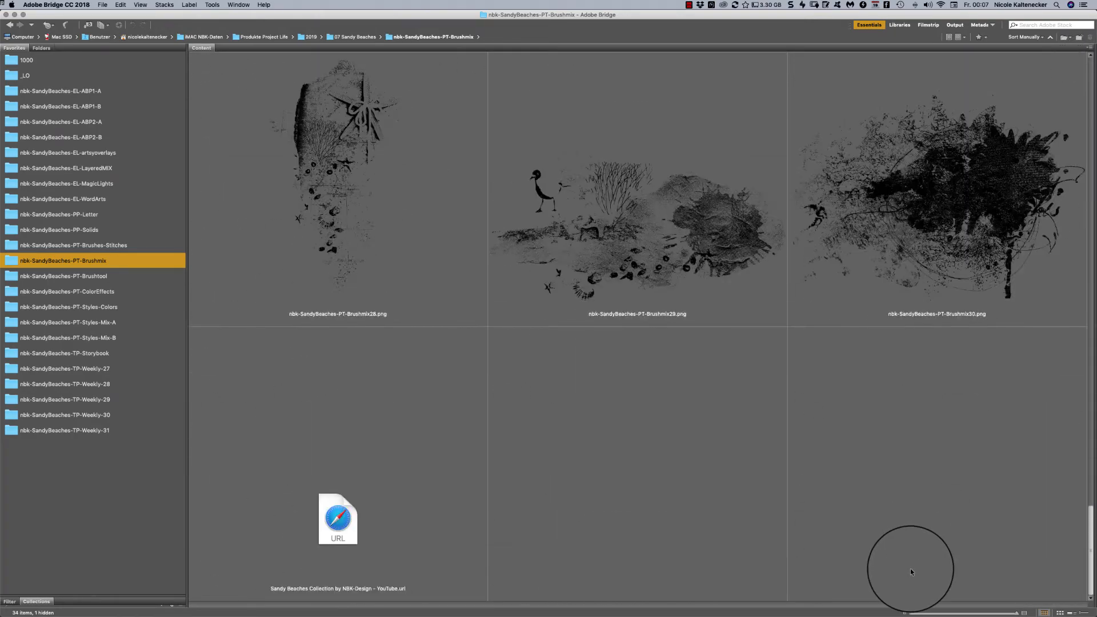
# - Open nbk-SandyBeaches-PT-Brushmix14.png from the Brushmix folder in Photoshop and reduce its view to 33.33%
pyautogui.scroll(10, 910, 568)
pyautogui.scroll(5, 929, 439)
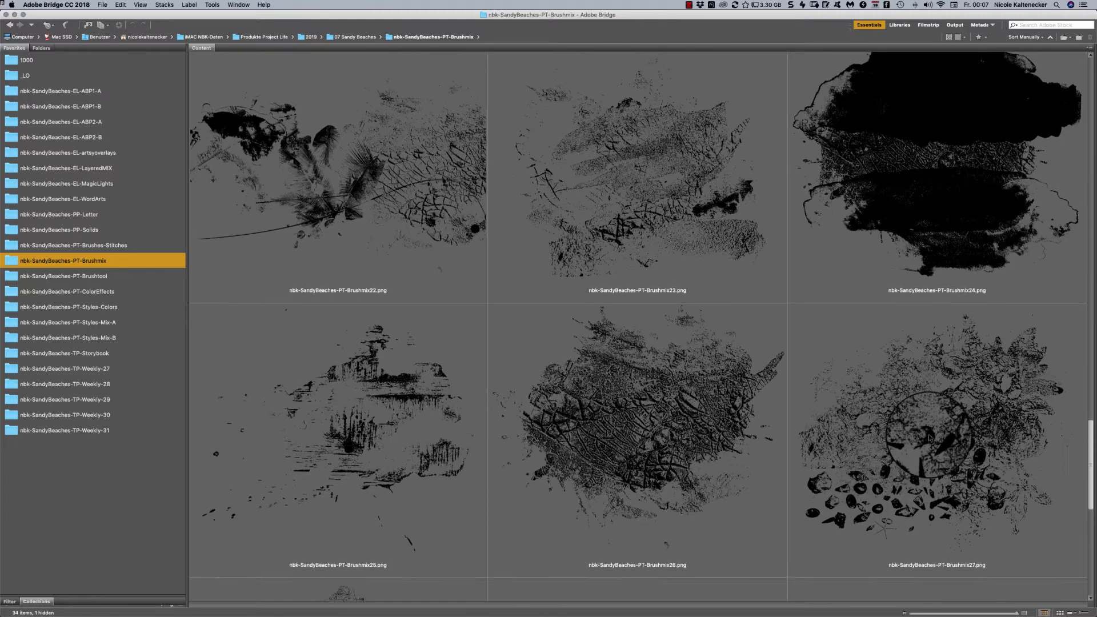
pyautogui.scroll(10, 929, 363)
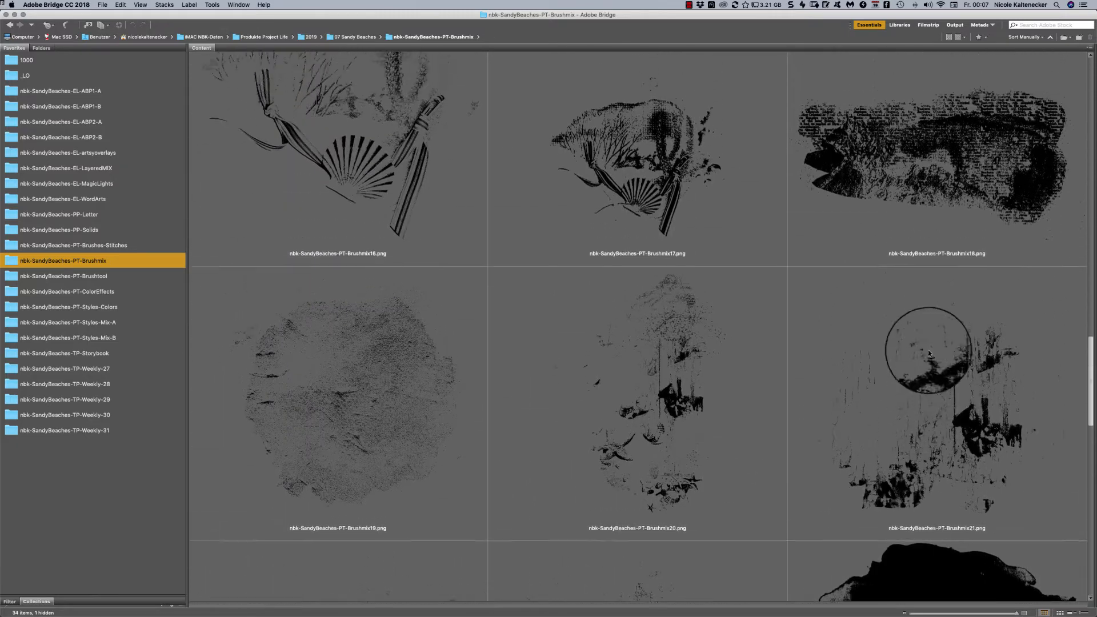
pyautogui.scroll(3, 912, 304)
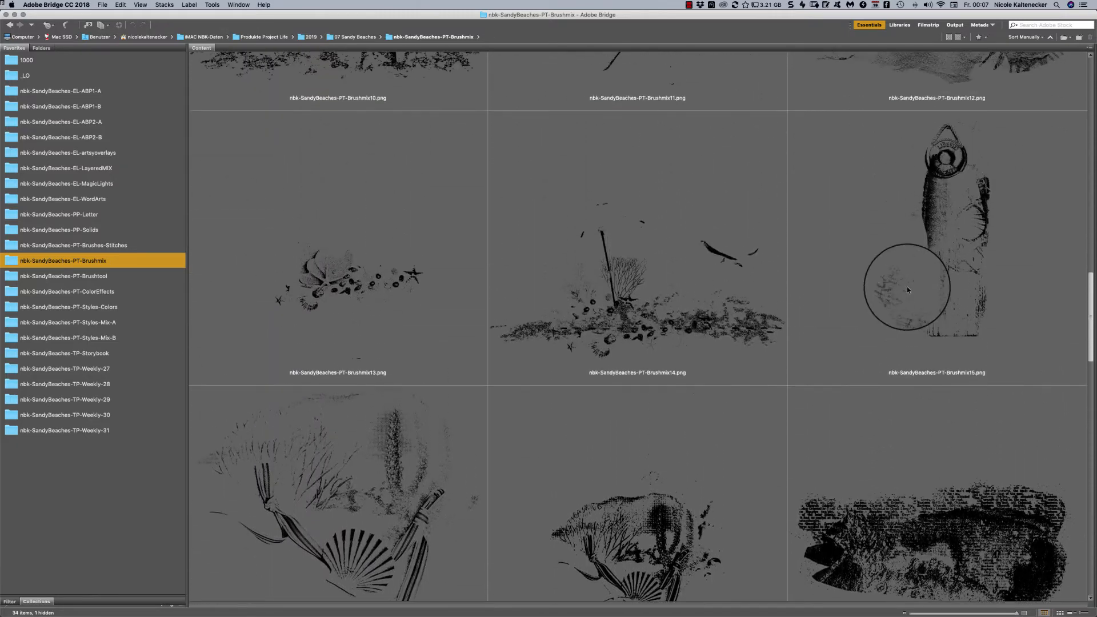
pyautogui.doubleClick(739, 316)
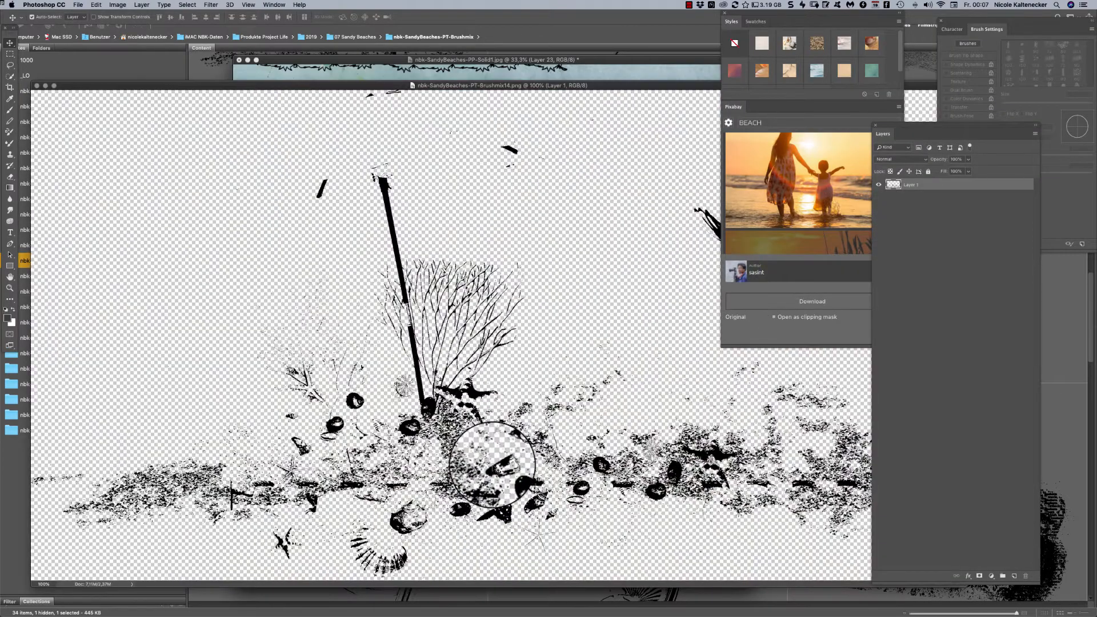
pyautogui.press('super+minus')
pyautogui.press('super+minus')
pyautogui.press('super+minus')
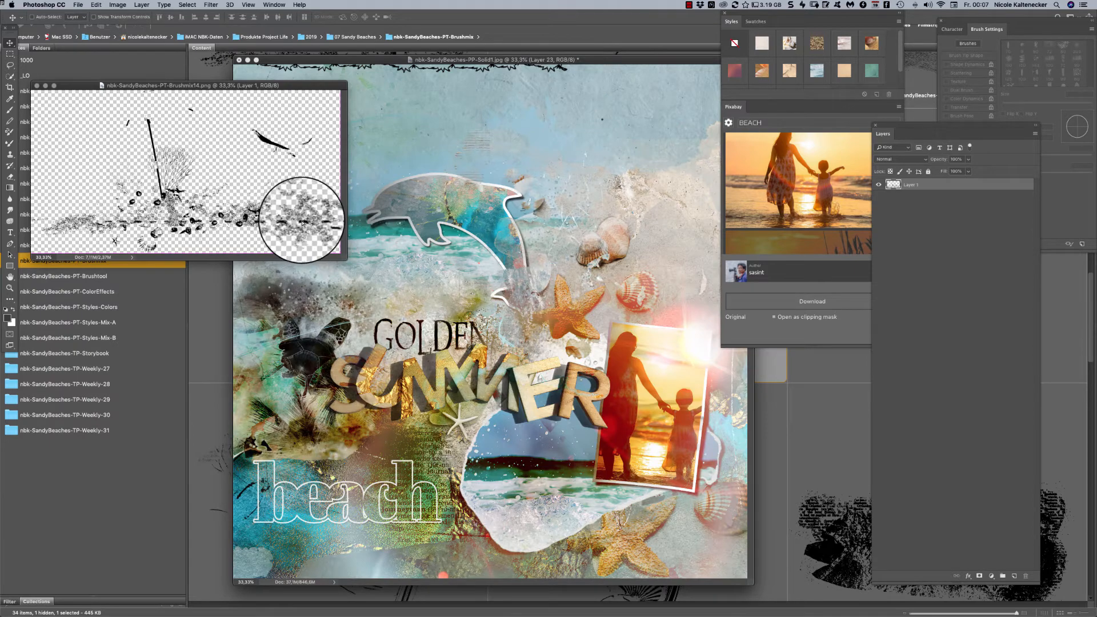
# - Copy the beach-scene brush onto the beach page across the torn-edge sea picture and the sunset photo, and close the brush document
pyautogui.moveTo(303, 222)
pyautogui.mouseDown()
pyautogui.moveTo(646, 411)
pyautogui.moveTo(623, 417)
pyautogui.moveTo(626, 488)
pyautogui.moveTo(692, 479)
pyautogui.moveTo(634, 451)
pyautogui.moveTo(578, 263)
pyautogui.moveTo(434, 214)
pyautogui.moveTo(439, 420)
pyautogui.moveTo(288, 404)
pyautogui.moveTo(434, 423)
pyautogui.moveTo(680, 423)
pyautogui.moveTo(666, 475)
pyautogui.moveTo(669, 499)
pyautogui.moveTo(685, 501)
pyautogui.moveTo(492, 230)
pyautogui.mouseUp()
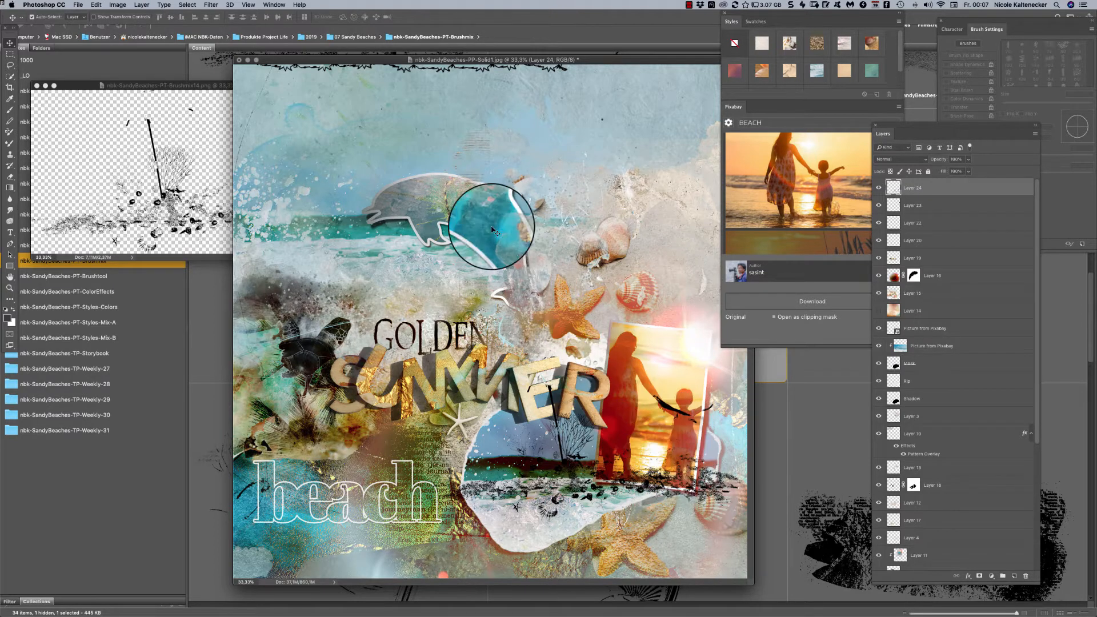
pyautogui.click(87, 96)
pyautogui.press('super+w')
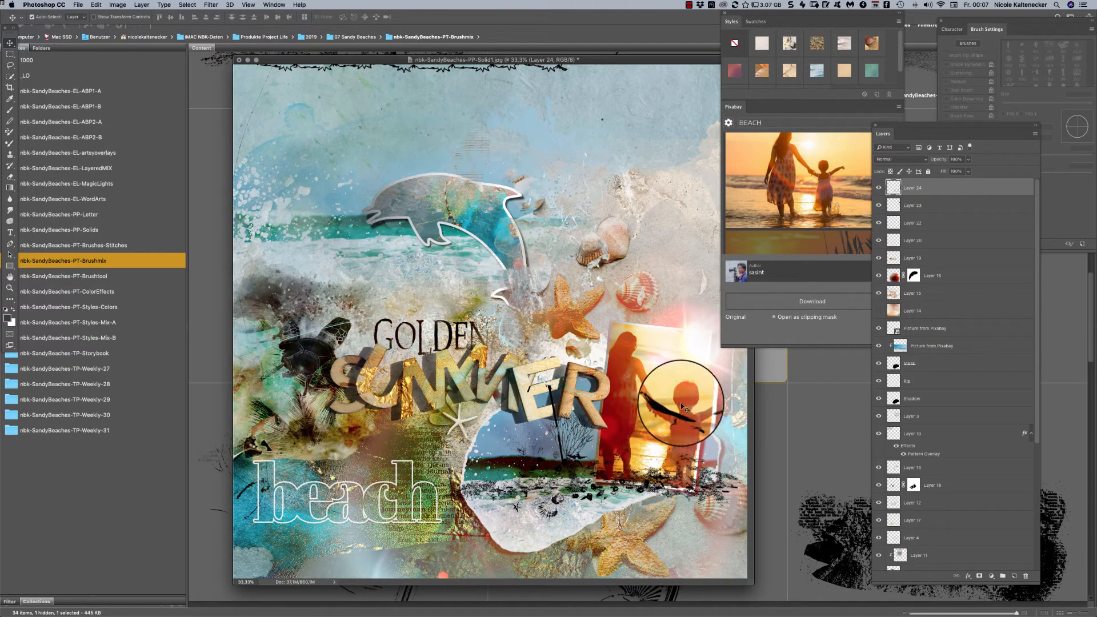
# - Switch back to Bridge and look through the first dozen brush images of the nbk-SandyBeaches-PT-Brushmix folder
pyautogui.click(825, 412)
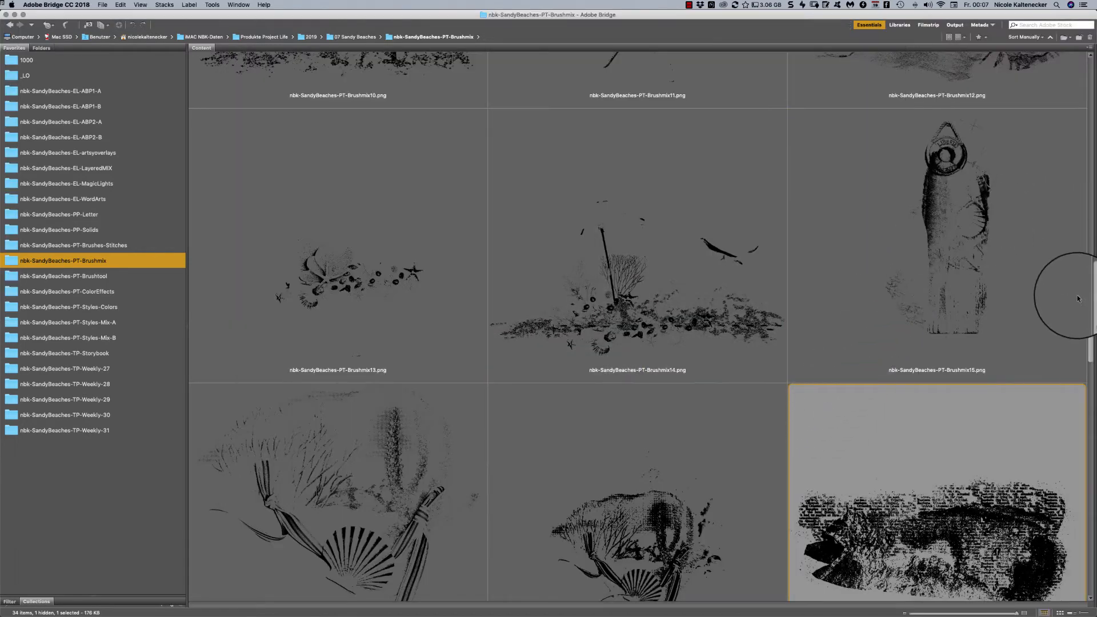
pyautogui.scroll(10, 1090, 315)
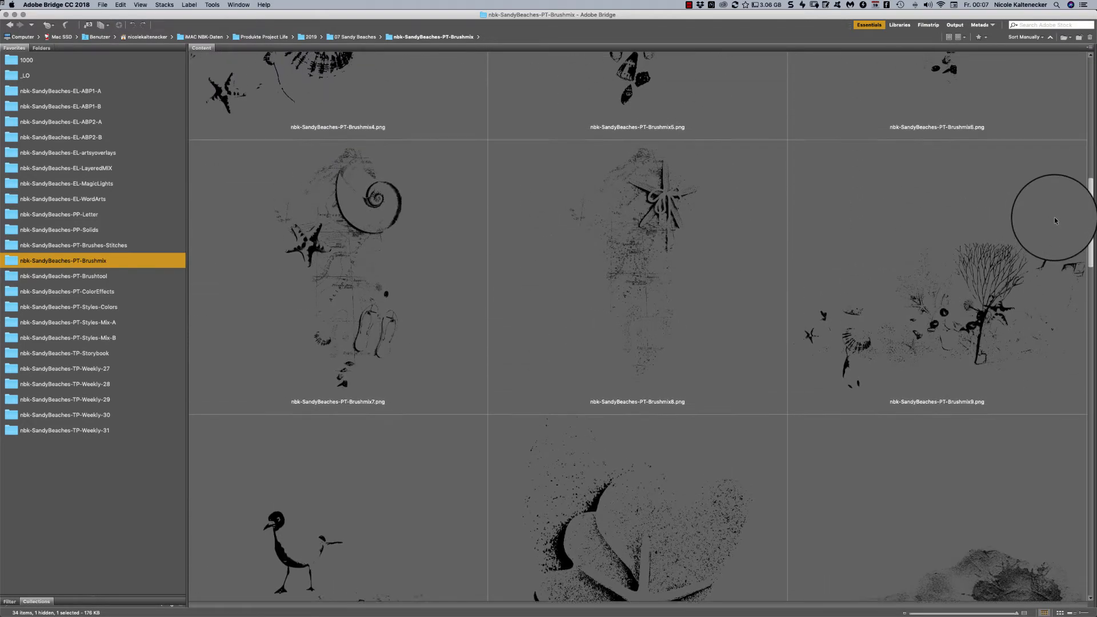
pyautogui.scroll(8, 1042, 199)
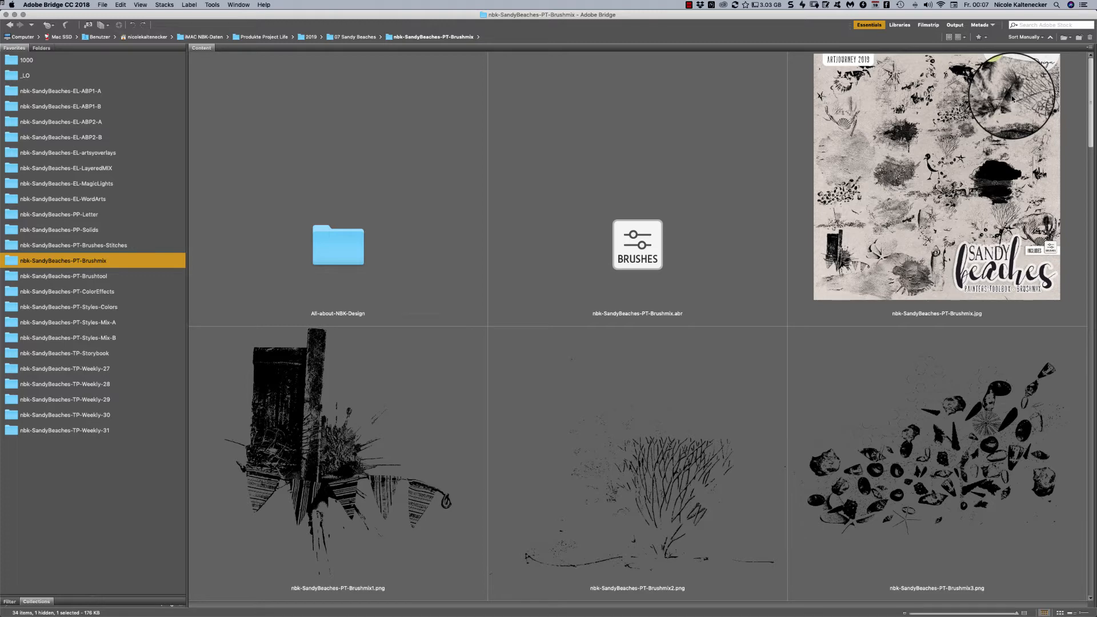
pyautogui.scroll(-3, 1012, 97)
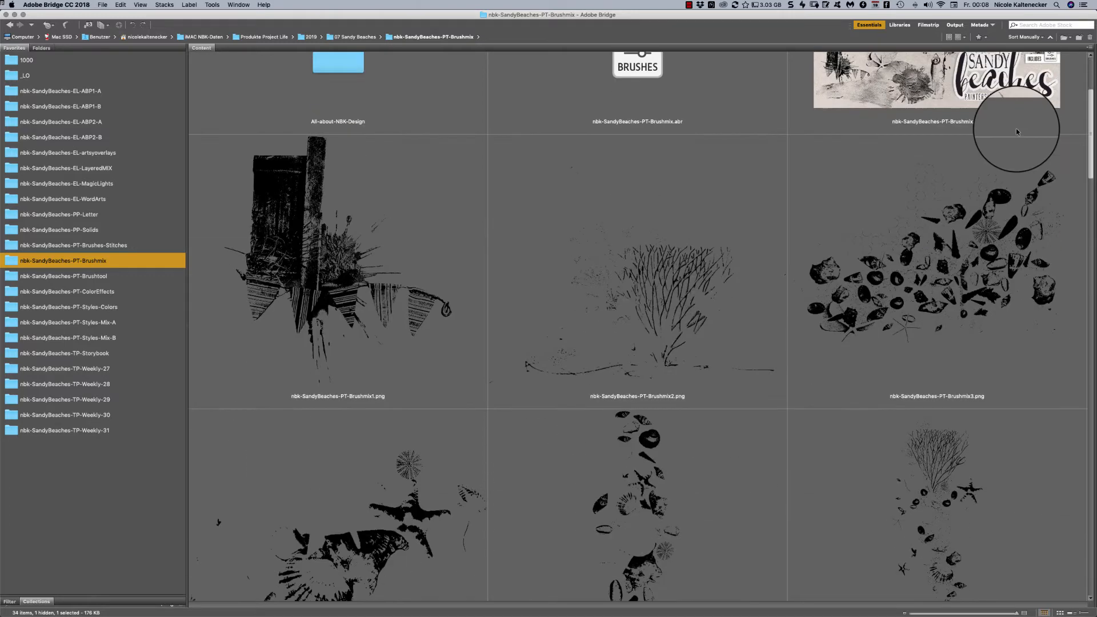
pyautogui.scroll(-15, 1016, 131)
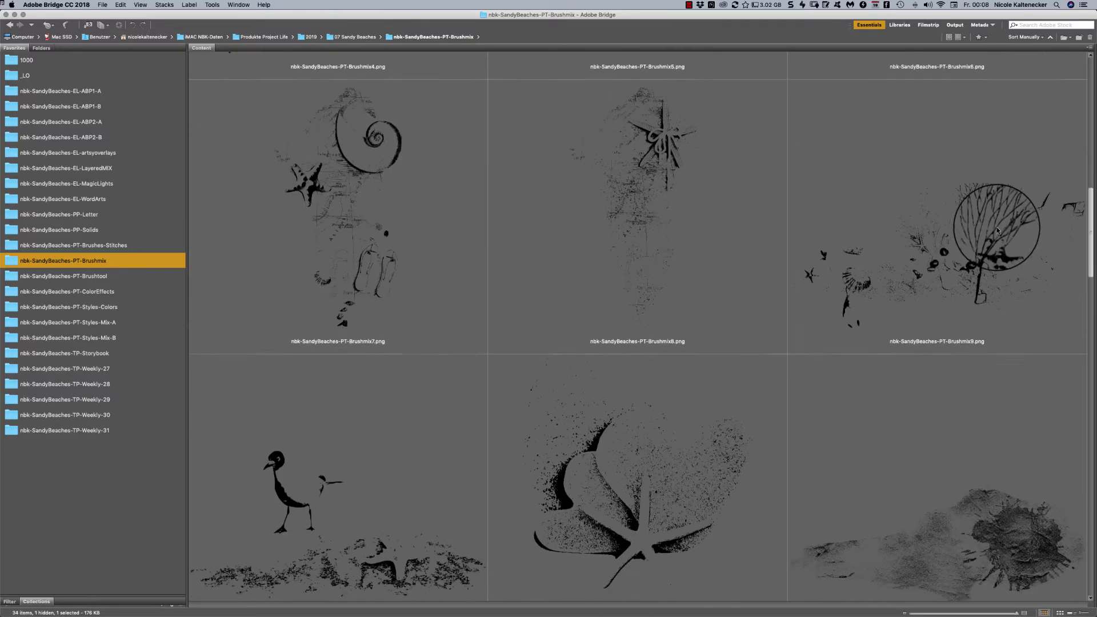
pyautogui.scroll(-2, 998, 229)
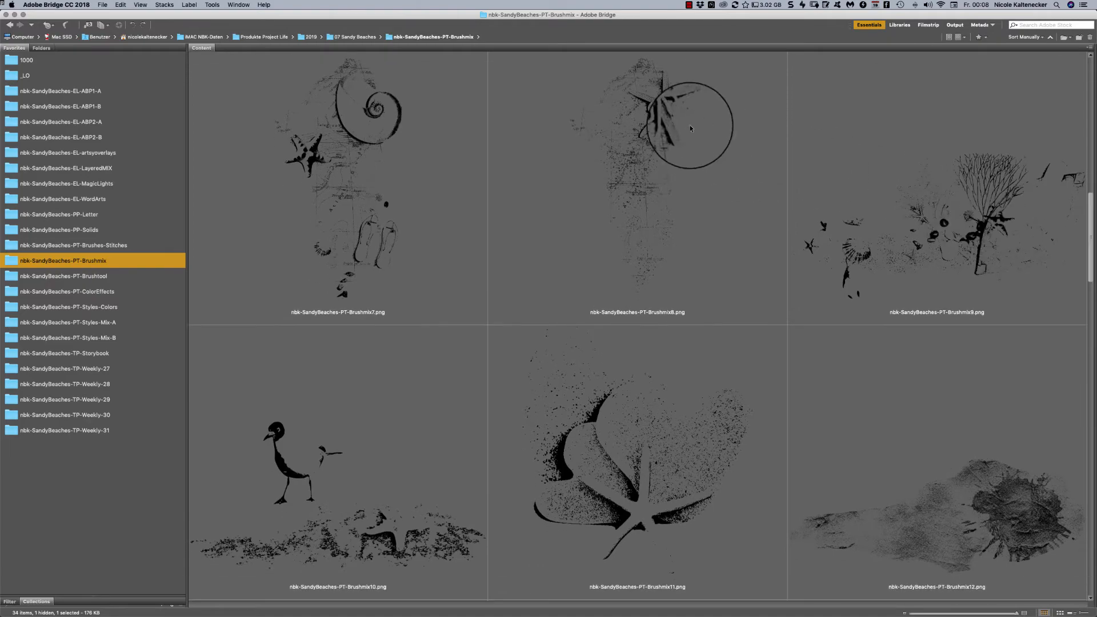
pyautogui.click(666, 106)
pyautogui.doubleClick(665, 107)
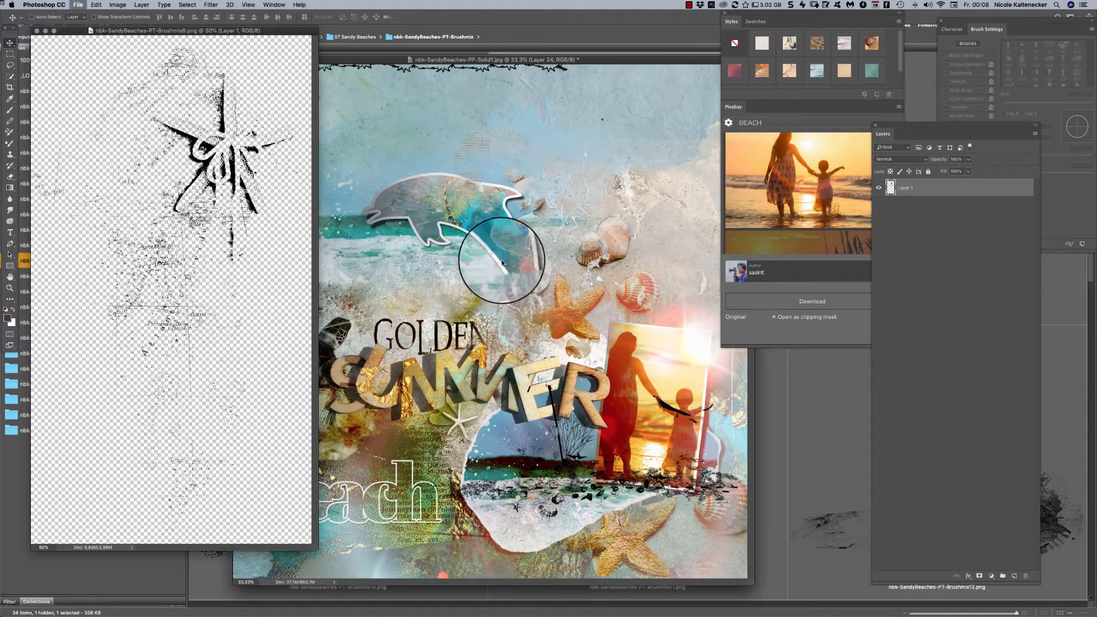
pyautogui.press('super+w')
# - Copy the bird brush from nbk-SandyBeaches-PT-Brushmix10.png onto the beach page above the word Golden, with its layer directly below Layer 19
pyautogui.click(828, 388)
pyautogui.doubleClick(322, 452)
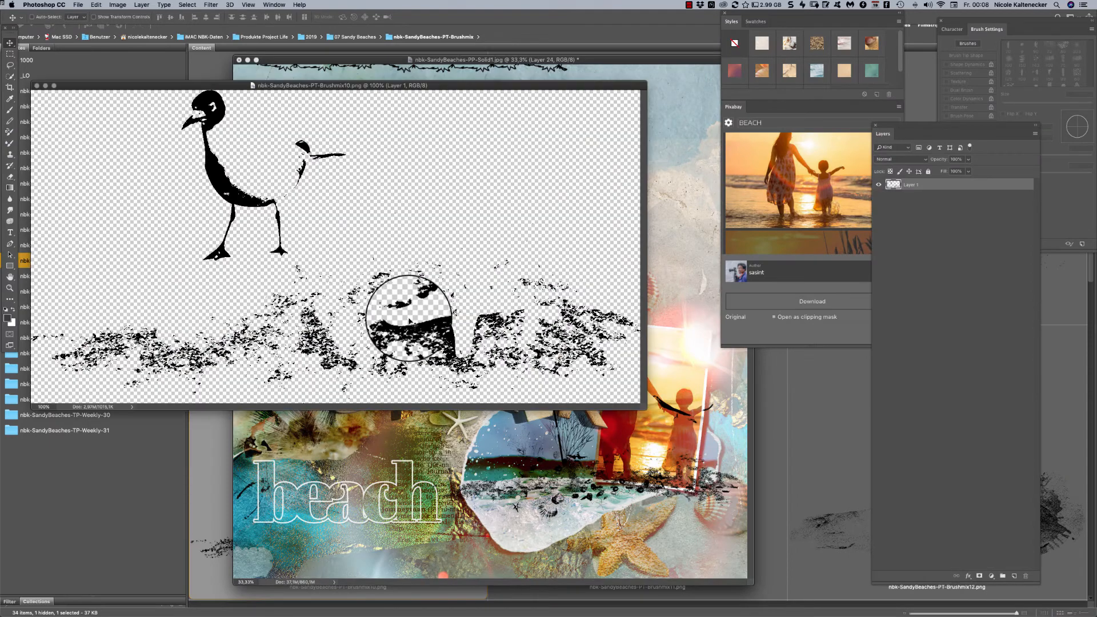
pyautogui.moveTo(409, 322)
pyautogui.mouseDown()
pyautogui.moveTo(449, 312)
pyautogui.moveTo(429, 317)
pyautogui.moveTo(596, 511)
pyautogui.moveTo(512, 500)
pyautogui.moveTo(438, 331)
pyautogui.moveTo(425, 332)
pyautogui.mouseUp()
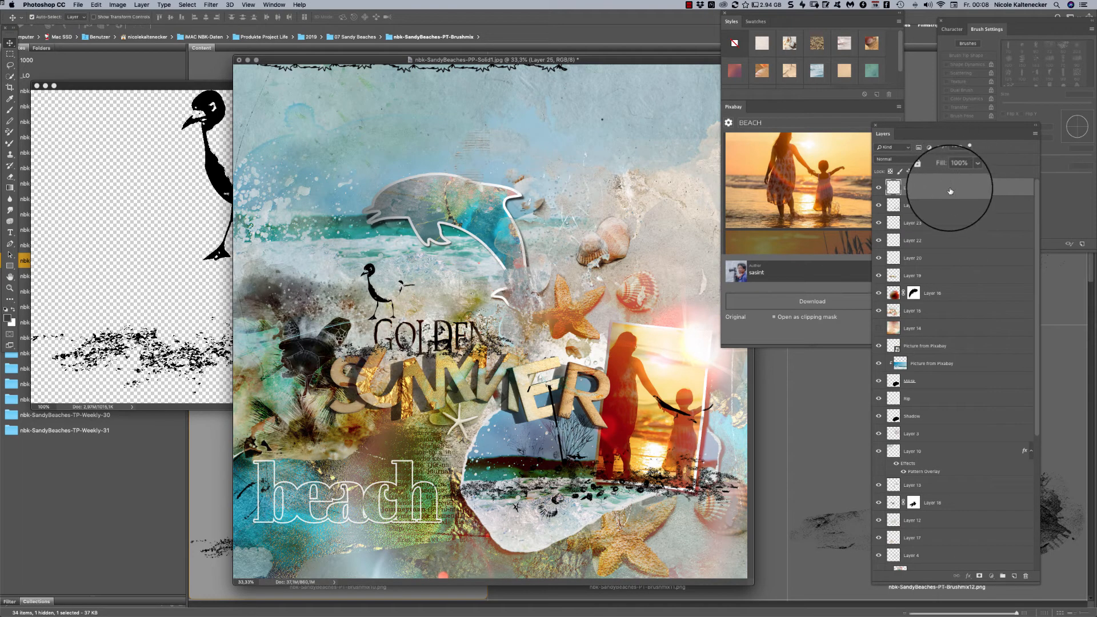
pyautogui.moveTo(950, 191); pyautogui.dragTo(950, 275)
pyautogui.moveTo(434, 332)
pyautogui.mouseDown()
pyautogui.moveTo(539, 350)
pyautogui.moveTo(517, 331)
pyautogui.moveTo(579, 483)
pyautogui.moveTo(604, 185)
pyautogui.moveTo(224, 289)
pyautogui.moveTo(305, 224)
pyautogui.moveTo(458, 227)
pyautogui.mouseUp()
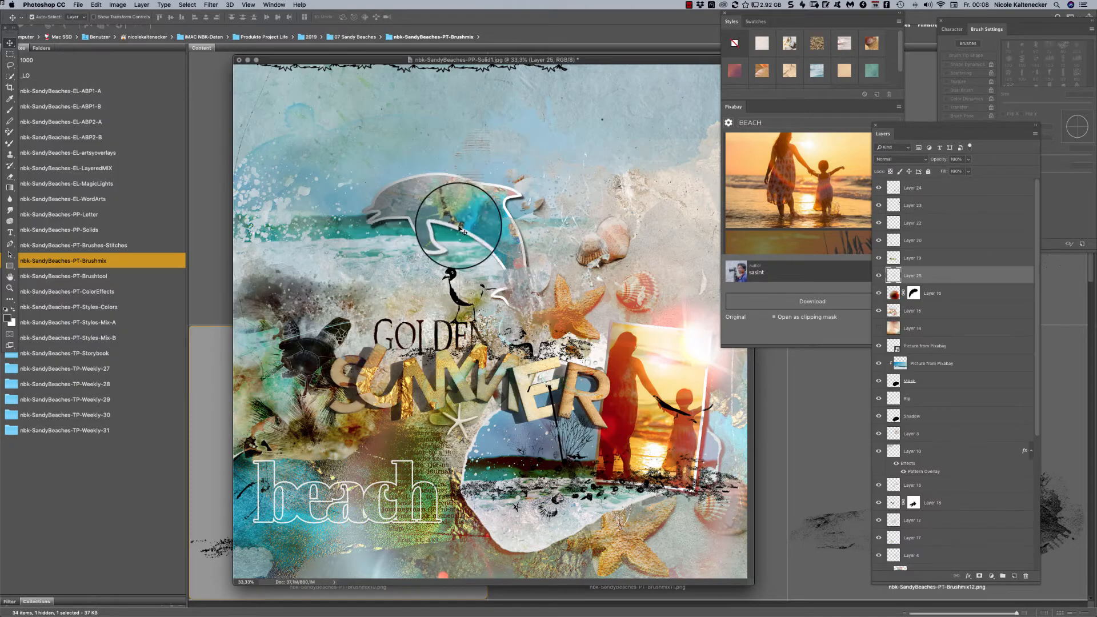
# - Return to Bridge, go to the nbk-SandyBeaches-PT-Brushtool folder and open the brush file nbk-SandyBeaches-PT-Brushtool.abr
pyautogui.click(145, 260)
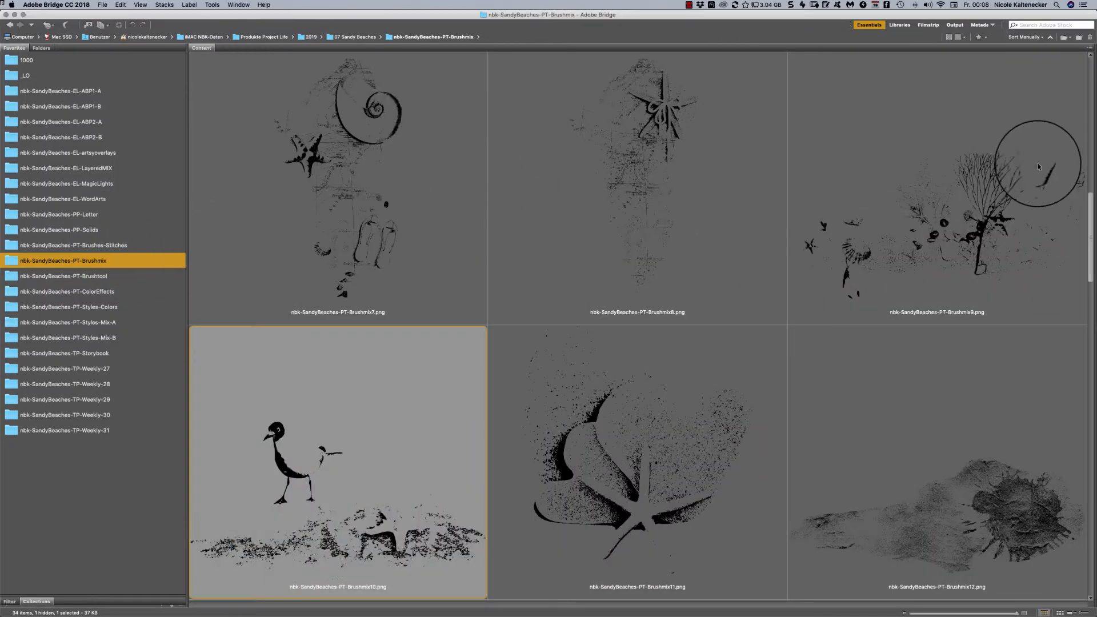
pyautogui.click(1085, 233)
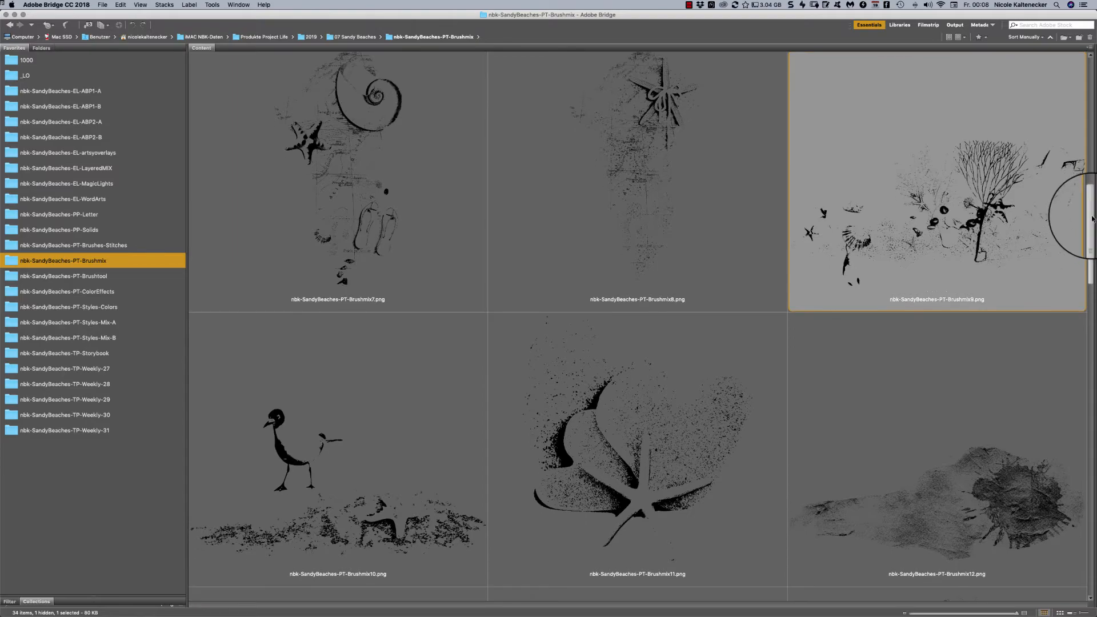
pyautogui.scroll(10, 1078, 211)
pyautogui.scroll(4, 890, 113)
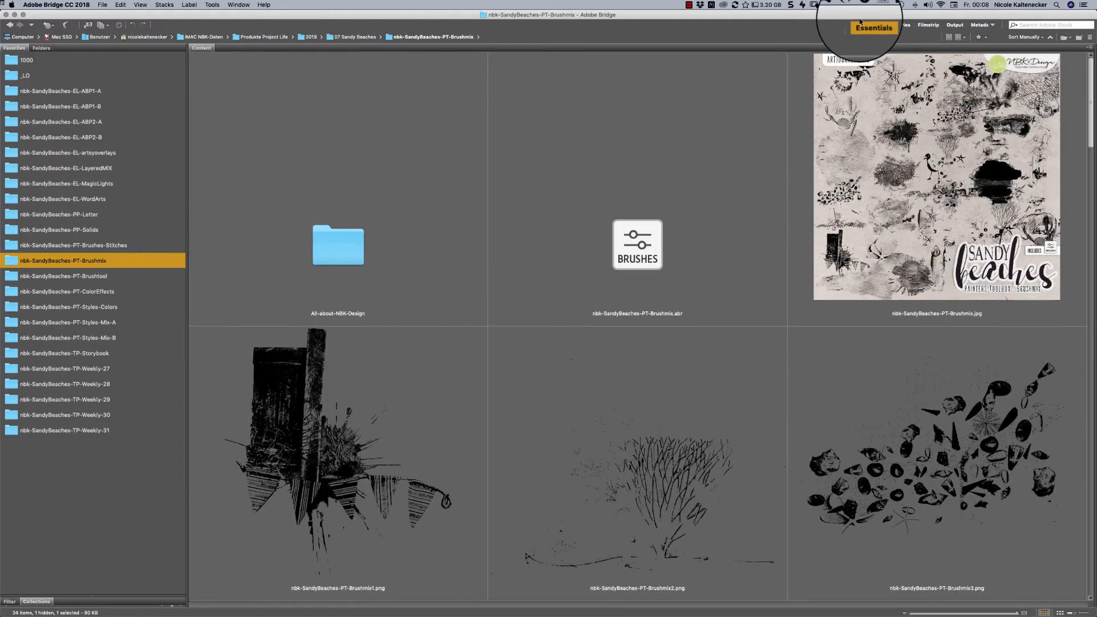
pyautogui.click(141, 278)
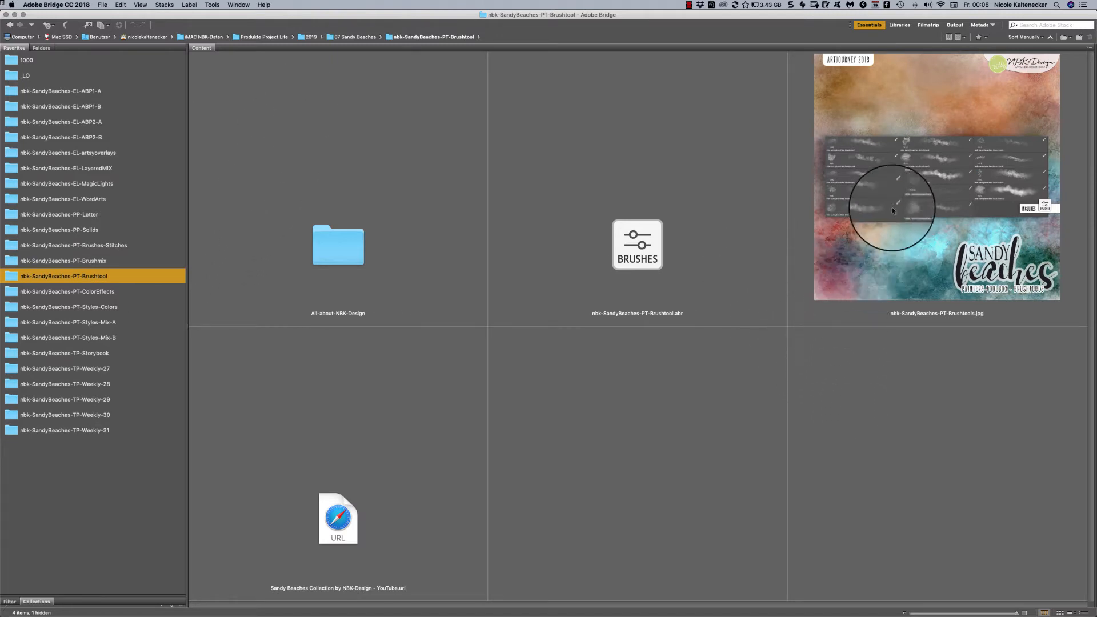
pyautogui.doubleClick(672, 220)
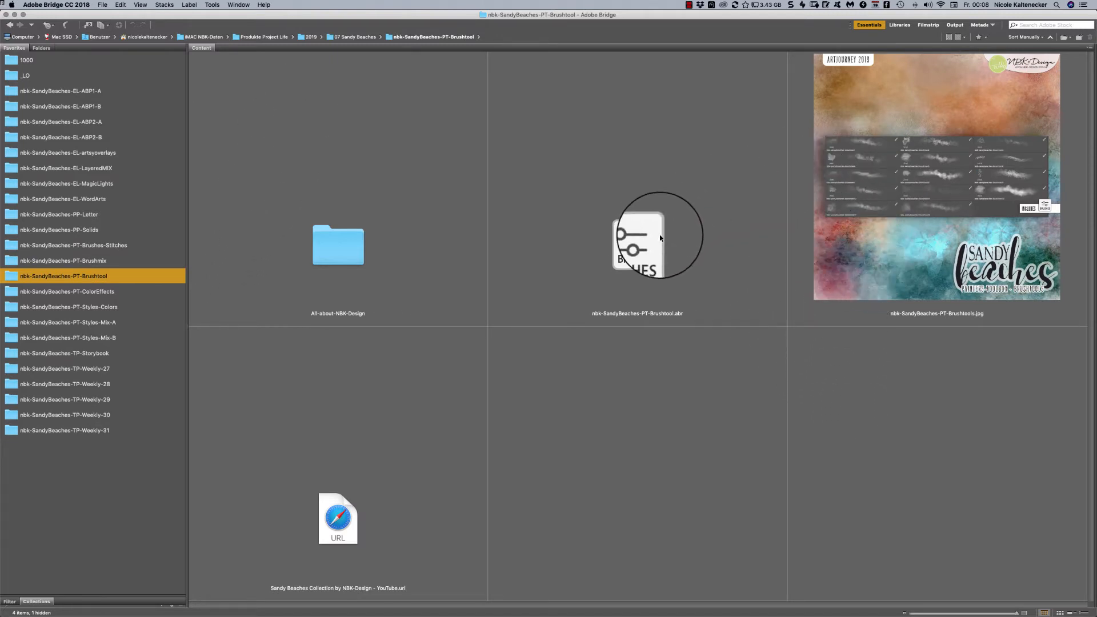
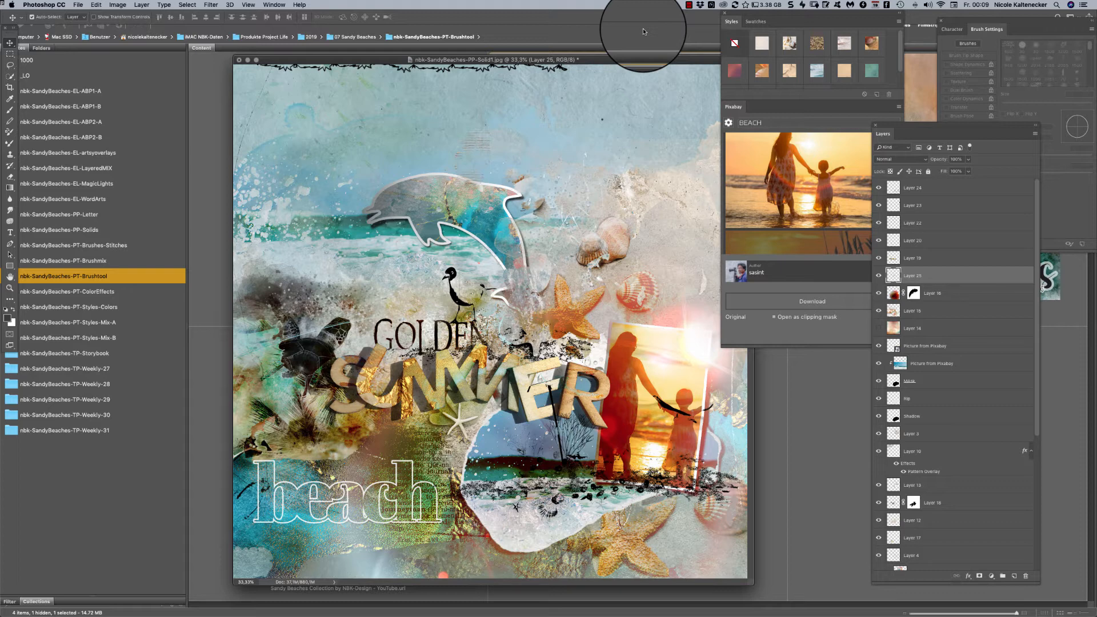
# - Add a new layer directly above Layer 21, paste the copied brush text into it and position it behind the Golden Summer title
pyautogui.moveTo(587, 62); pyautogui.dragTo(549, 56)
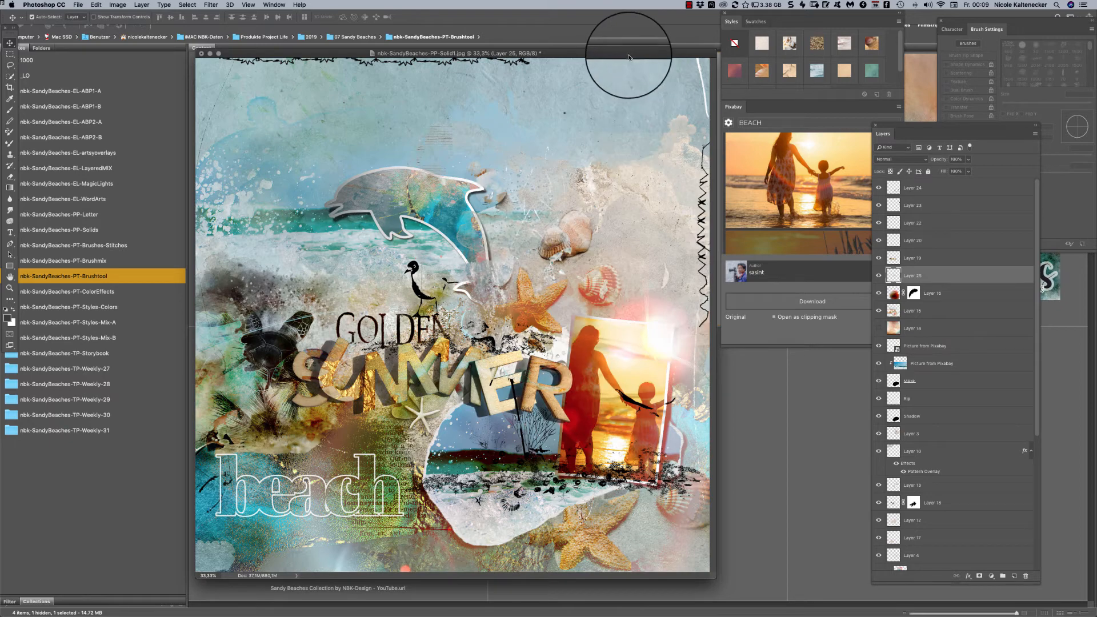
pyautogui.moveTo(620, 56); pyautogui.dragTo(623, 50)
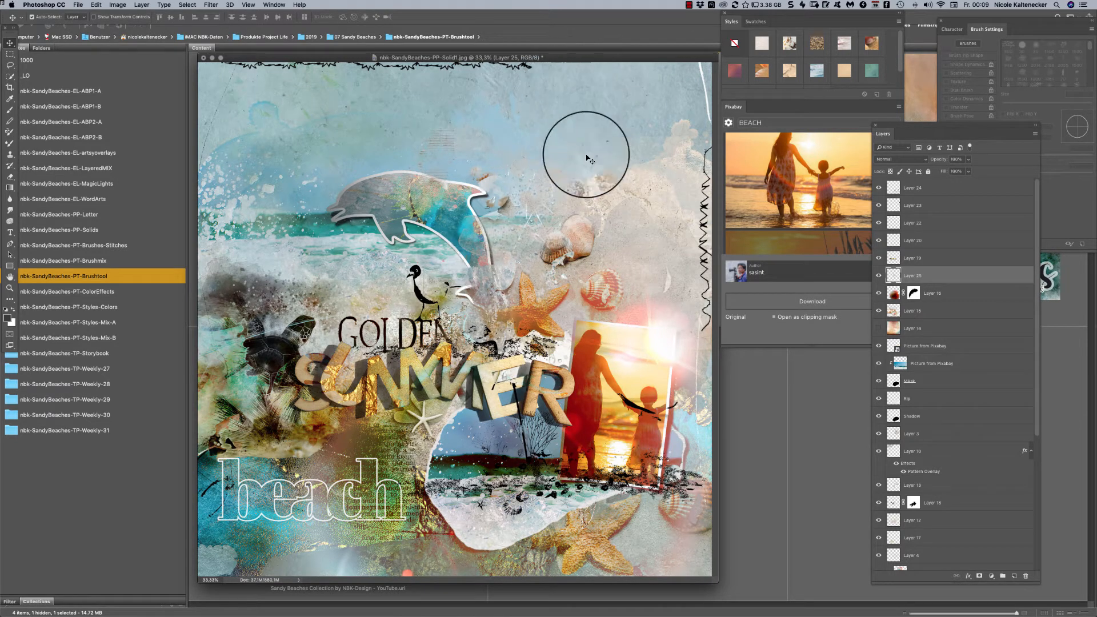
pyautogui.moveTo(1035, 298); pyautogui.dragTo(949, 610)
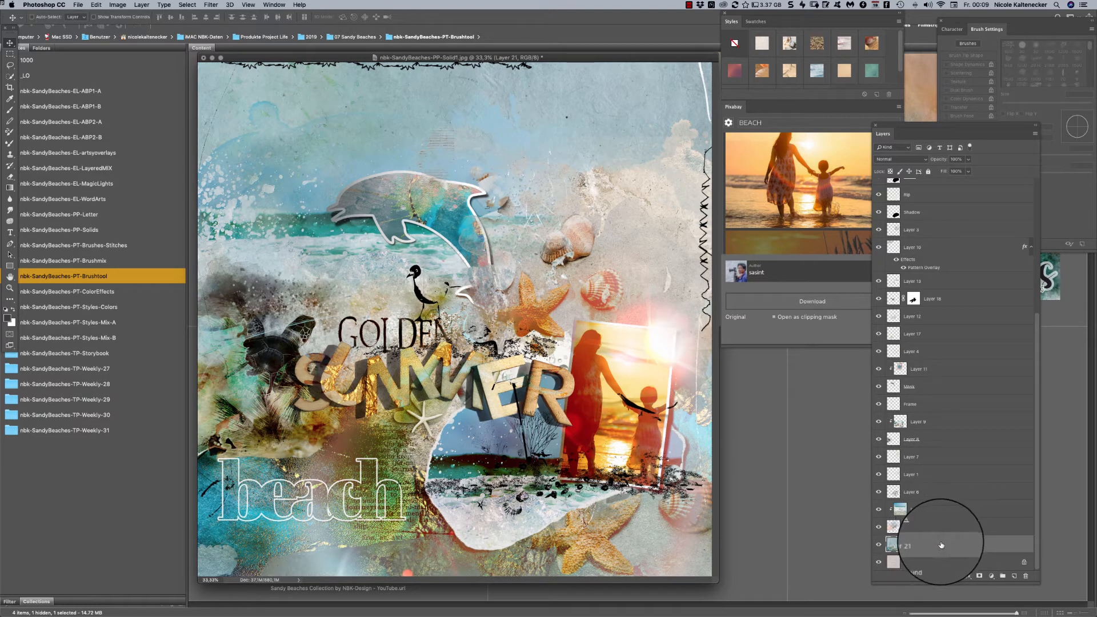
pyautogui.press('super+shift+n')
pyautogui.press('Return')
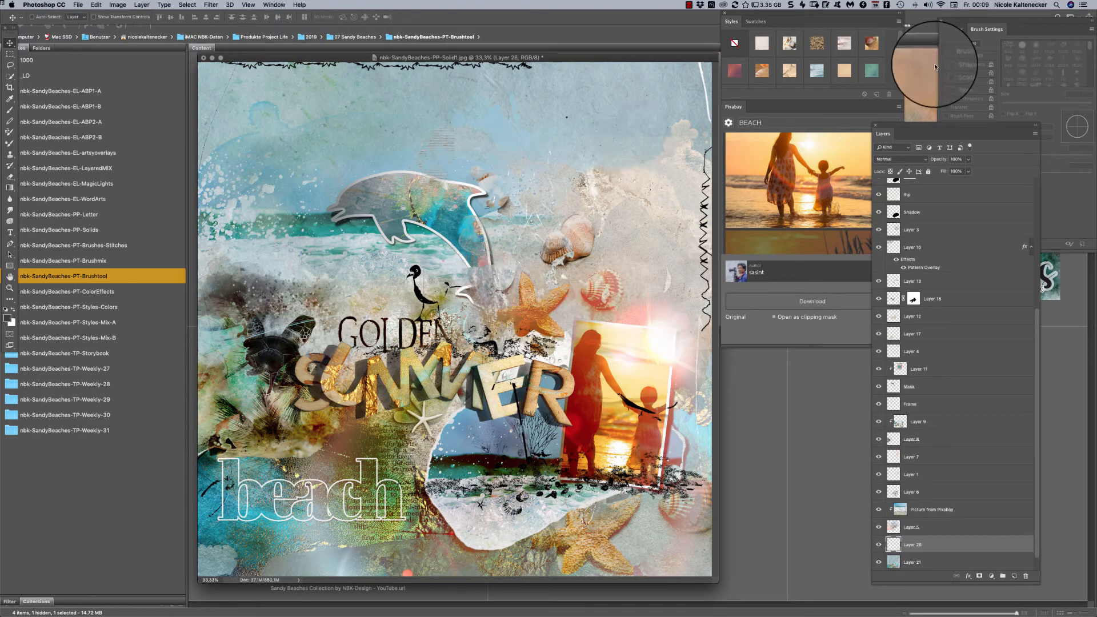
pyautogui.press('super+v')
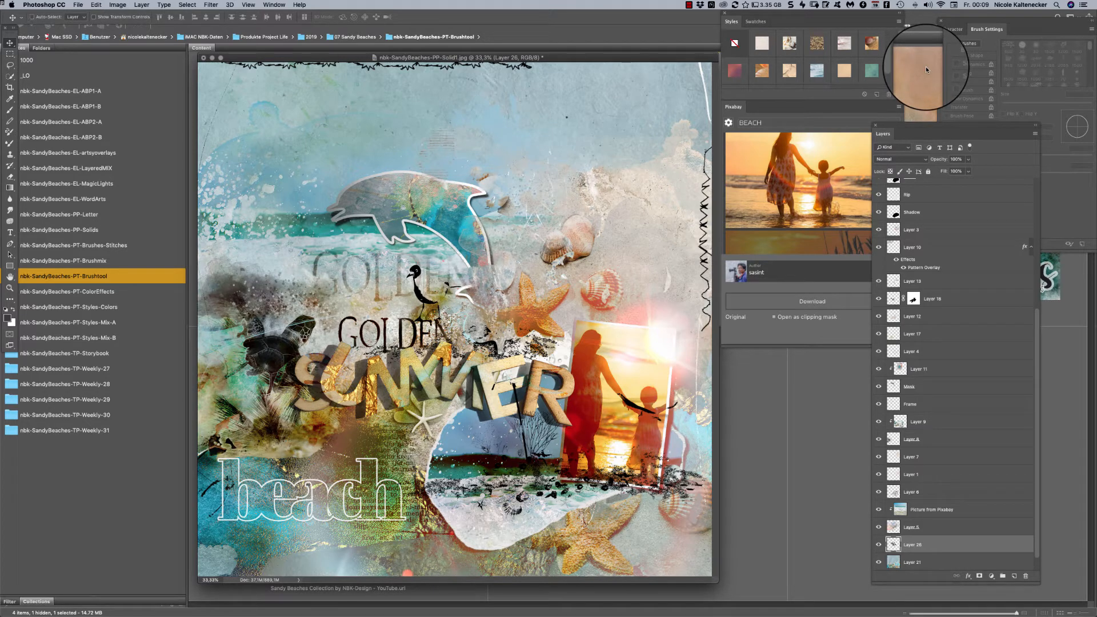
pyautogui.moveTo(400, 260); pyautogui.dragTo(431, 313)
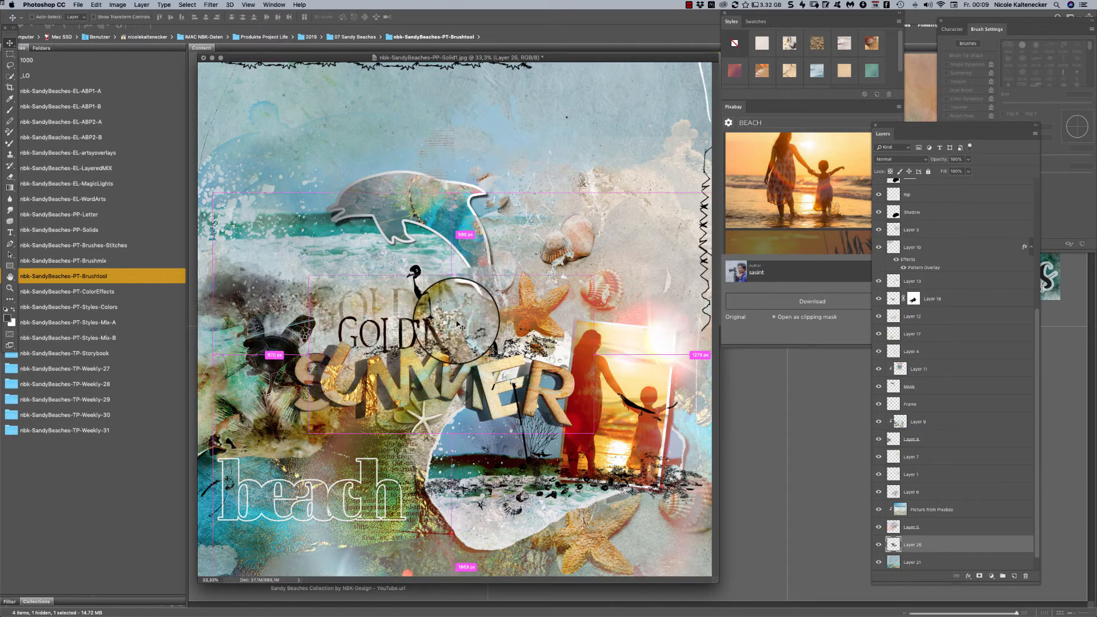
# - Copy the whole paper from Layer 21 into a new document and move its window over the beach page
pyautogui.moveTo(930, 573); pyautogui.dragTo(937, 564)
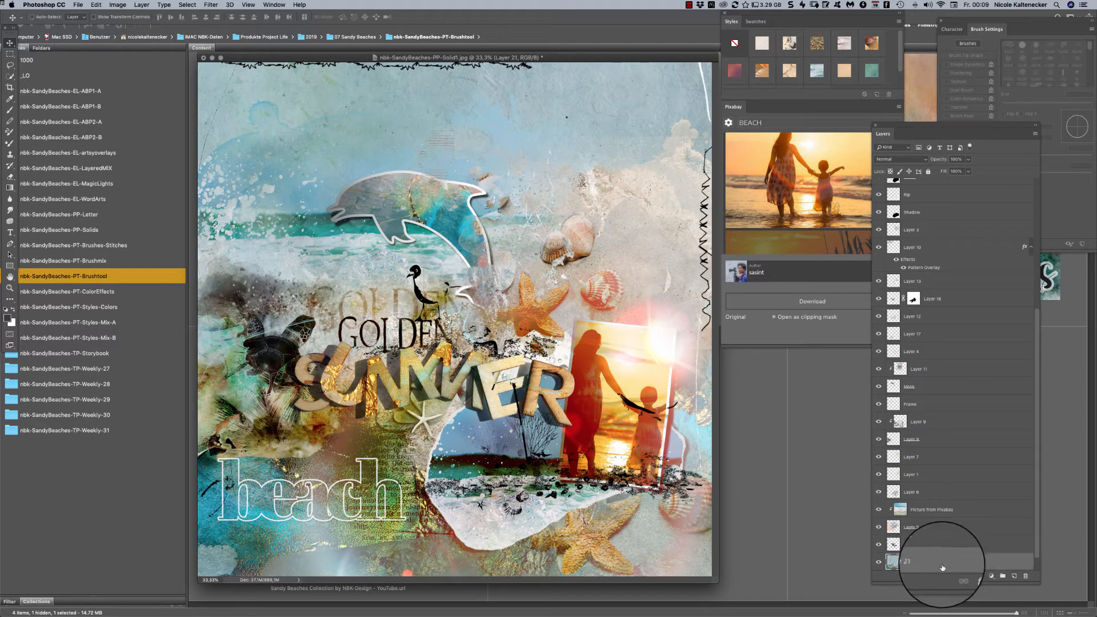
pyautogui.press('super+a')
pyautogui.press('super+n')
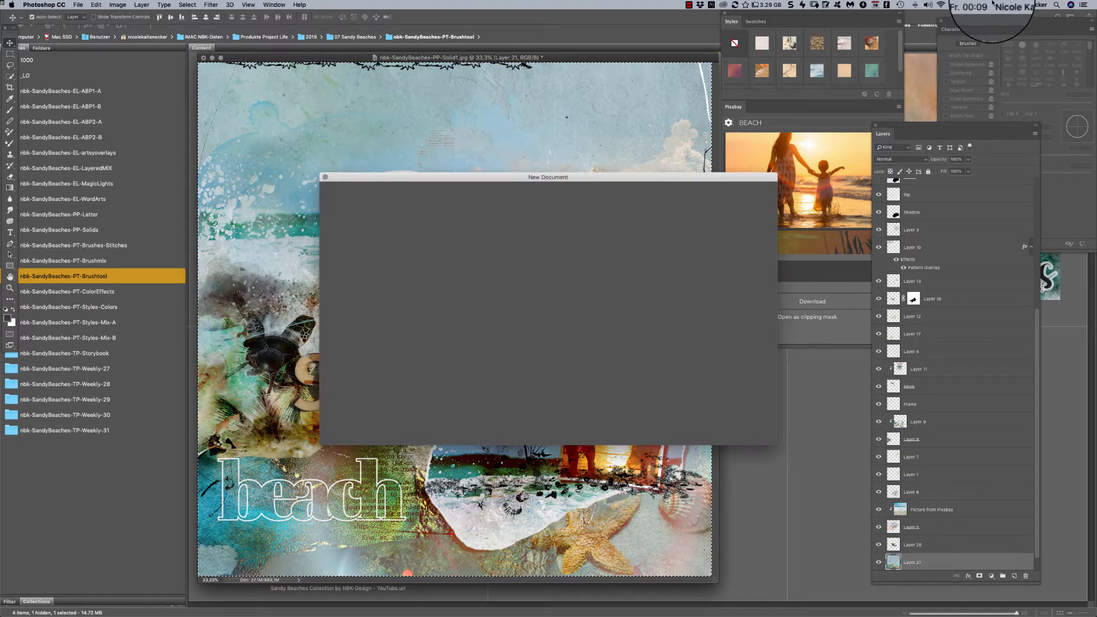
pyautogui.press('Return')
pyautogui.press('super+v')
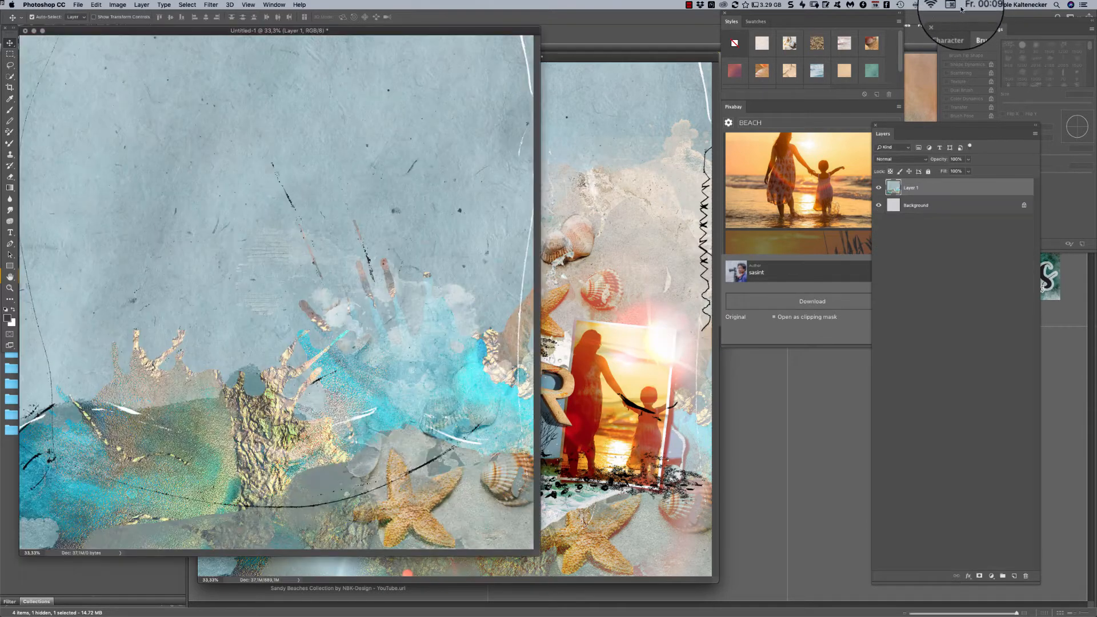
pyautogui.moveTo(483, 32); pyautogui.dragTo(662, 62)
# - On a new layer, paint a dark cloud over the paper's upper-left area with the brush nbk-sandybeaches-Brushtool1
pyautogui.press('shift+super+n')
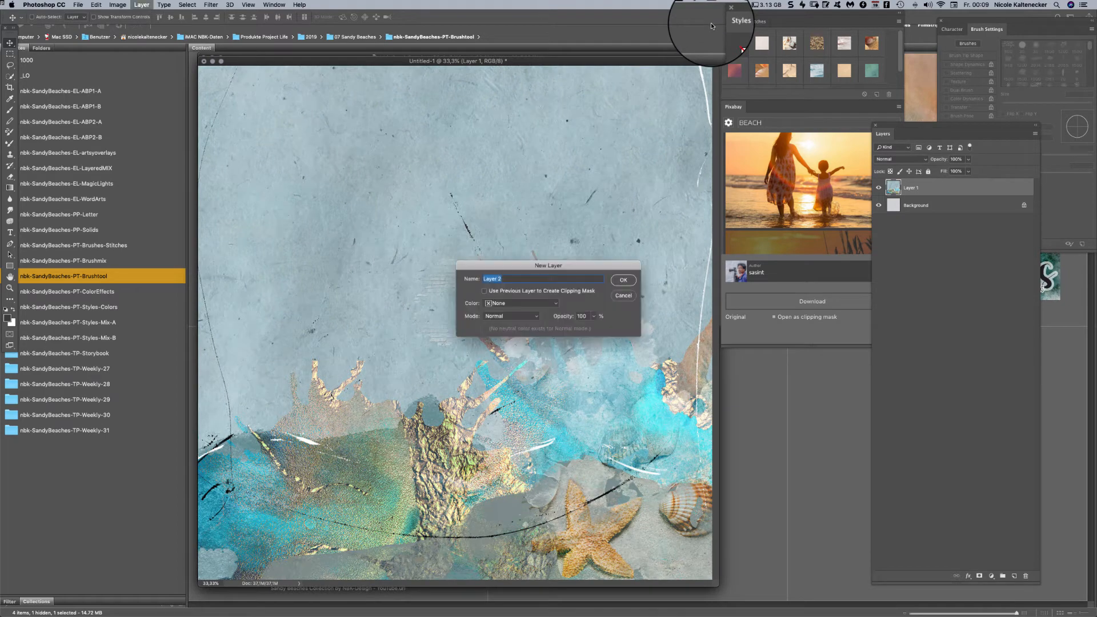
pyautogui.press('Return')
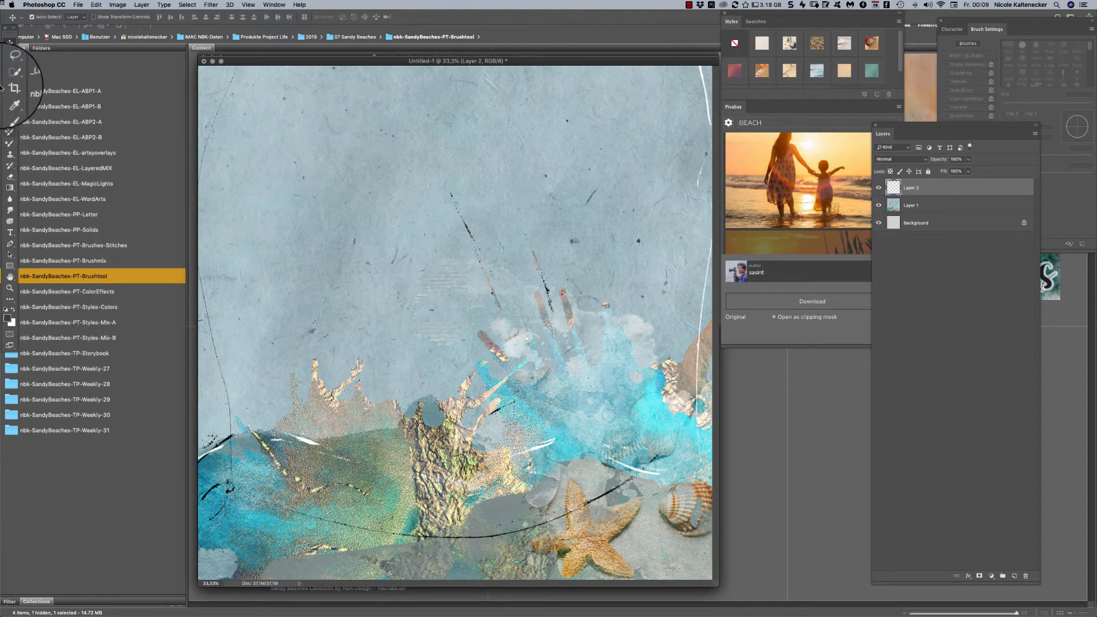
pyautogui.click(10, 110)
pyautogui.rightClick(628, 394)
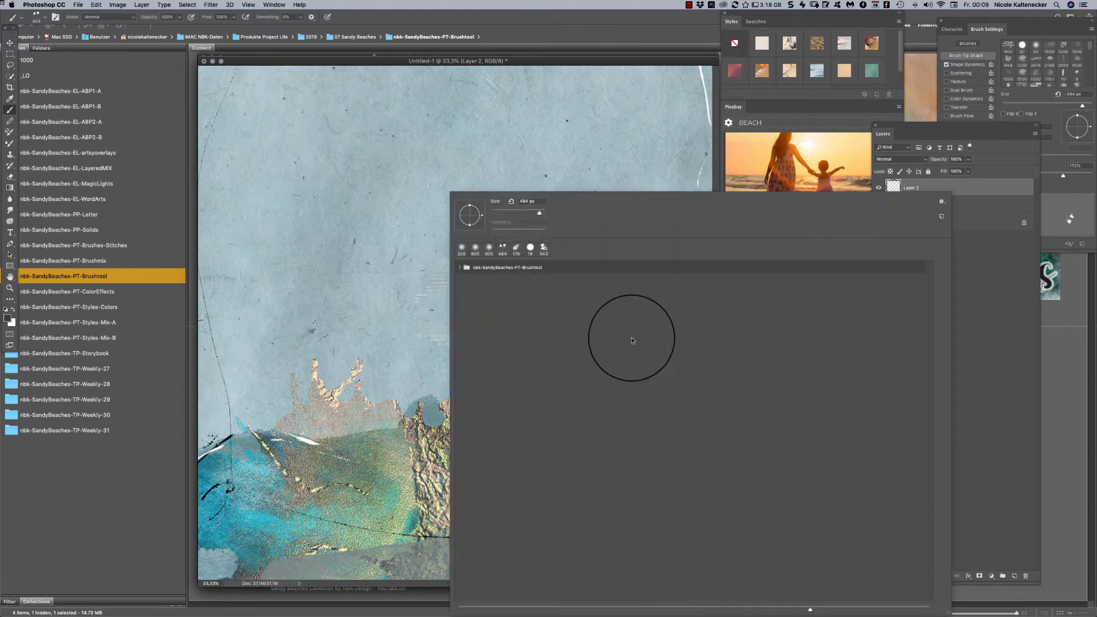
pyautogui.click(460, 266)
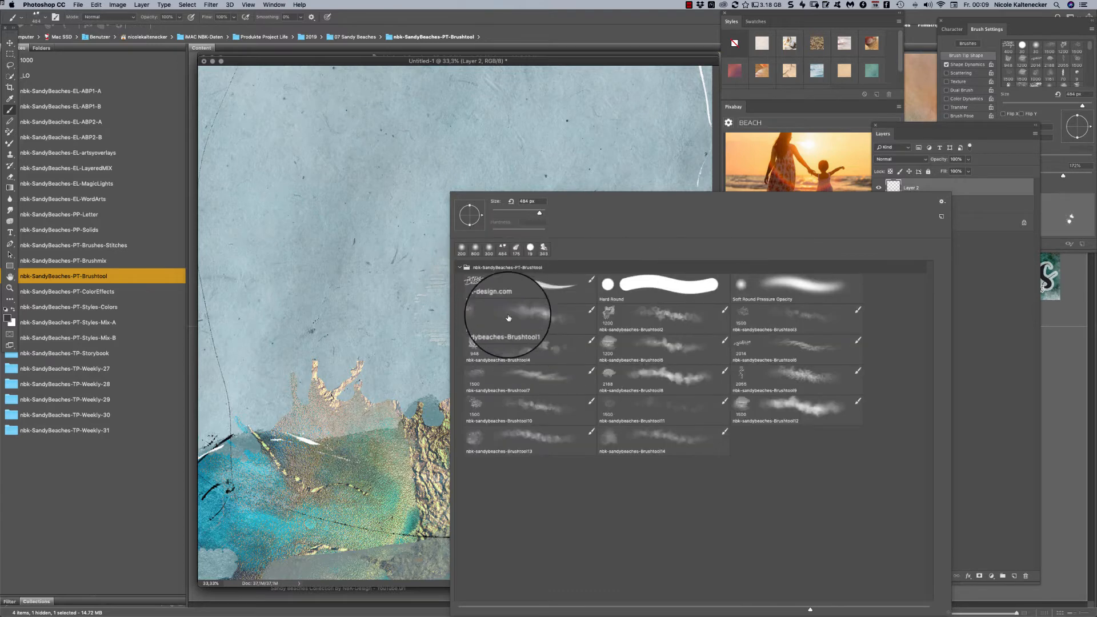
pyautogui.click(555, 324)
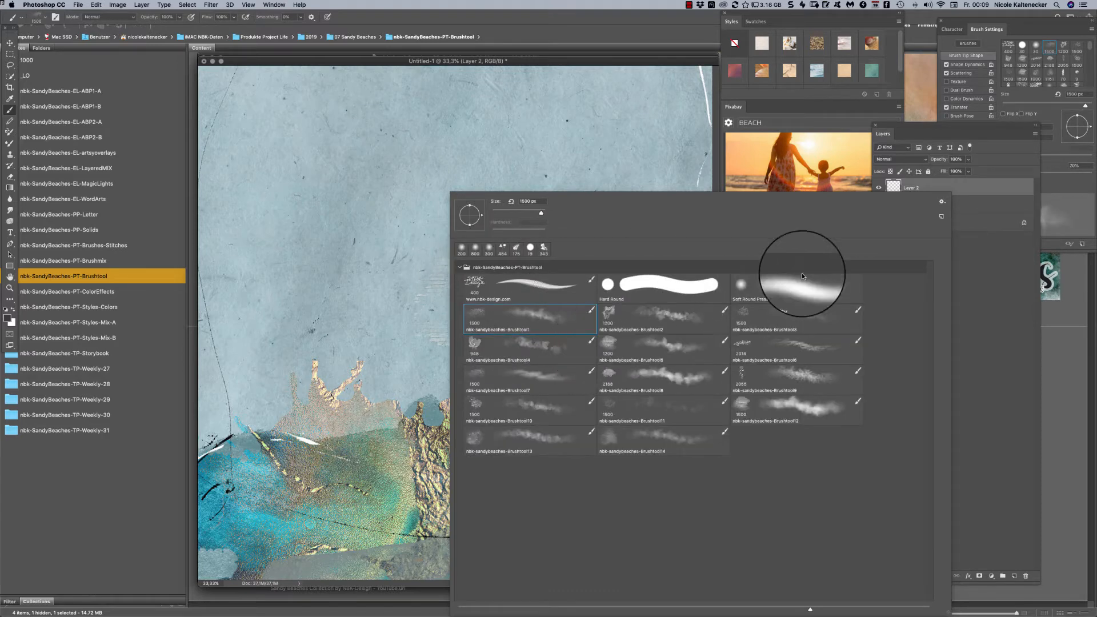
pyautogui.doubleClick(521, 319)
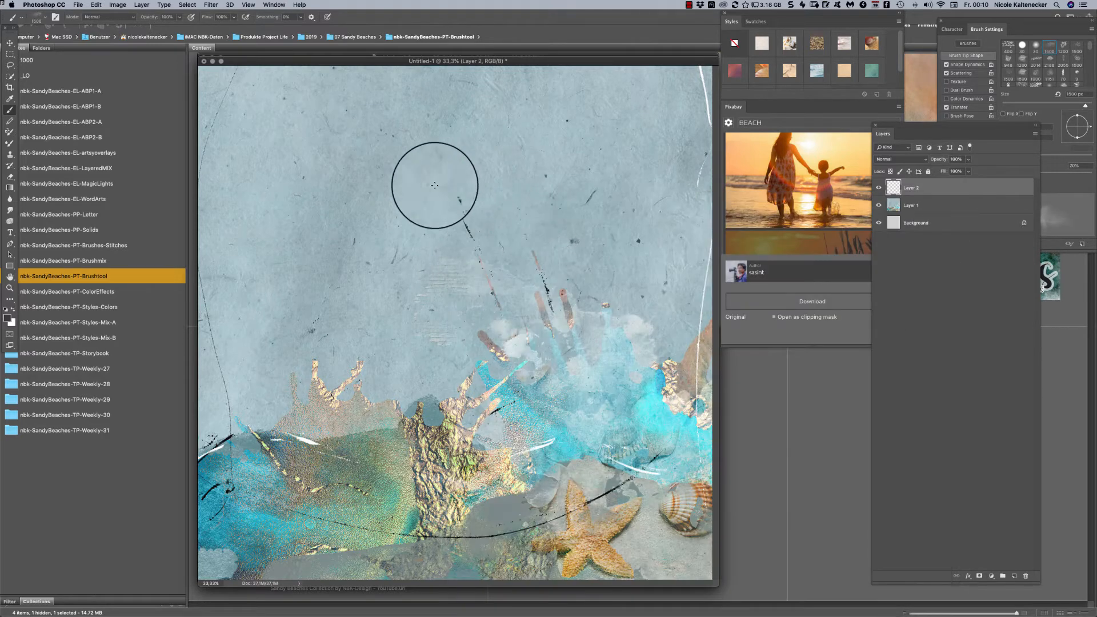
pyautogui.moveTo(283, 247)
pyautogui.mouseDown()
pyautogui.moveTo(233, 214)
pyautogui.moveTo(268, 280)
pyautogui.moveTo(206, 349)
pyautogui.moveTo(221, 292)
pyautogui.moveTo(283, 276)
pyautogui.moveTo(294, 213)
pyautogui.moveTo(224, 160)
pyautogui.moveTo(352, 227)
pyautogui.moveTo(406, 195)
pyautogui.moveTo(363, 168)
pyautogui.moveTo(375, 210)
pyautogui.moveTo(341, 243)
pyautogui.moveTo(221, 235)
pyautogui.moveTo(310, 241)
pyautogui.moveTo(216, 191)
pyautogui.moveTo(194, 150)
pyautogui.moveTo(207, 279)
pyautogui.moveTo(244, 301)
pyautogui.moveTo(205, 293)
pyautogui.moveTo(402, 284)
pyautogui.moveTo(195, 141)
pyautogui.moveTo(375, 253)
pyautogui.moveTo(482, 235)
pyautogui.moveTo(447, 245)
pyautogui.moveTo(408, 208)
pyautogui.moveTo(420, 198)
pyautogui.moveTo(378, 279)
pyautogui.moveTo(309, 307)
pyautogui.moveTo(330, 315)
pyautogui.mouseUp()
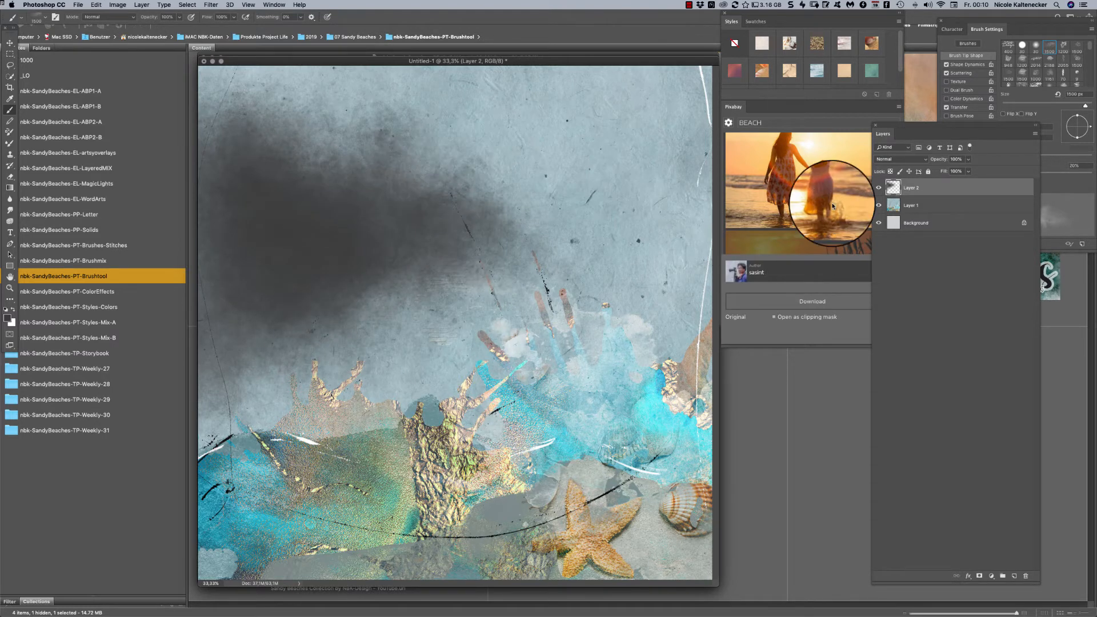
# - Add the Pixabay sand-and-shells photo as a clipping mask on the painted cloud and shift it so sand fills most of the shape
pyautogui.click(845, 184)
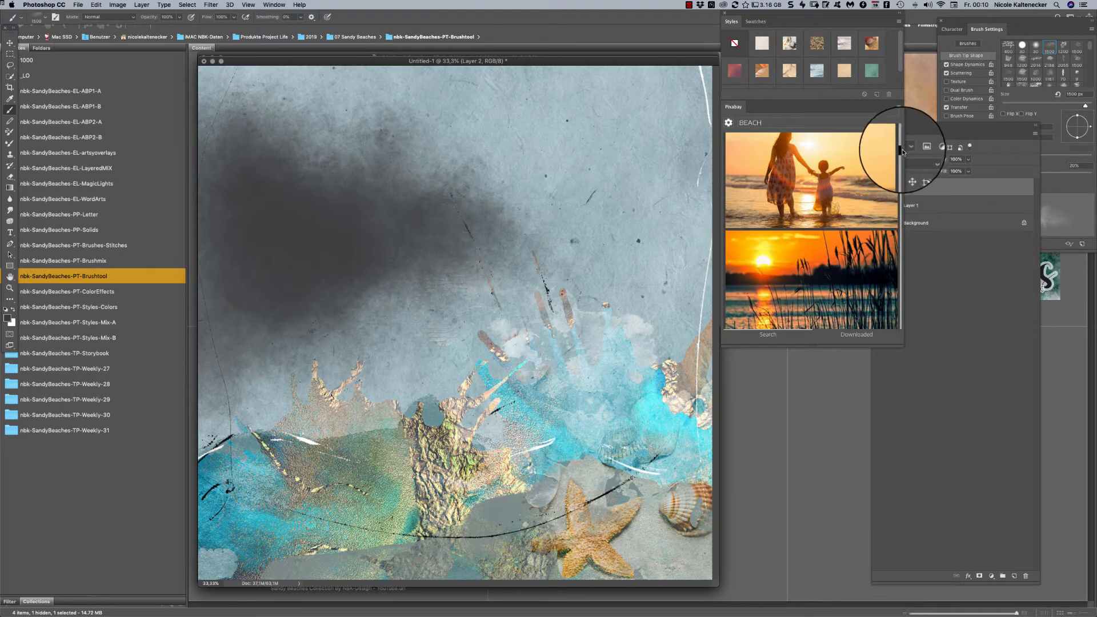
pyautogui.moveTo(902, 151); pyautogui.dragTo(901, 140)
pyautogui.click(881, 177)
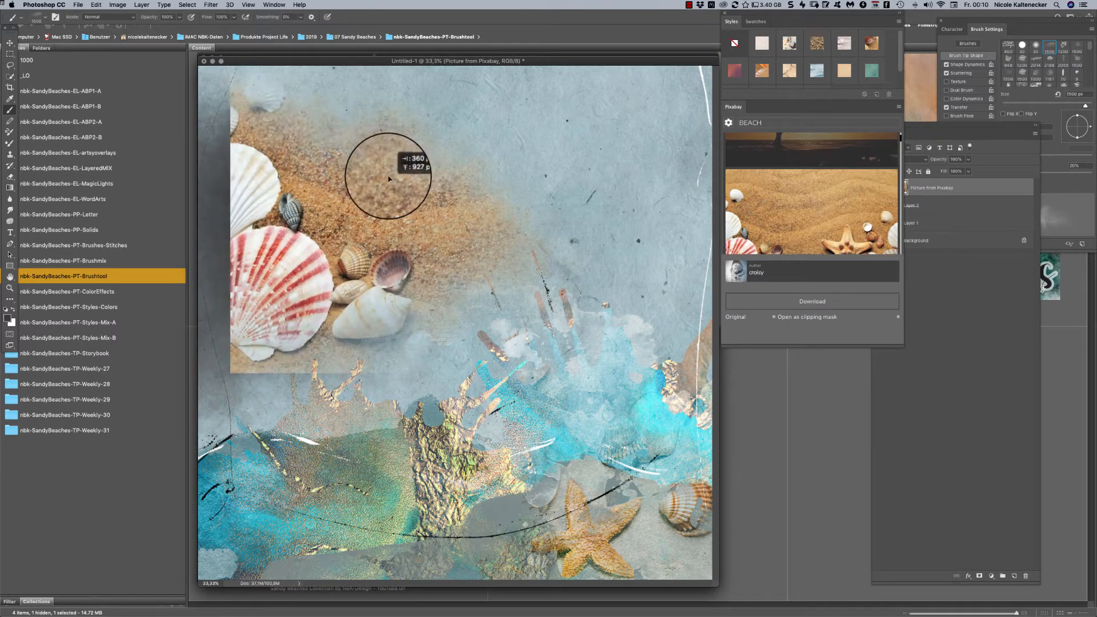
pyautogui.moveTo(317, 196); pyautogui.dragTo(274, 245)
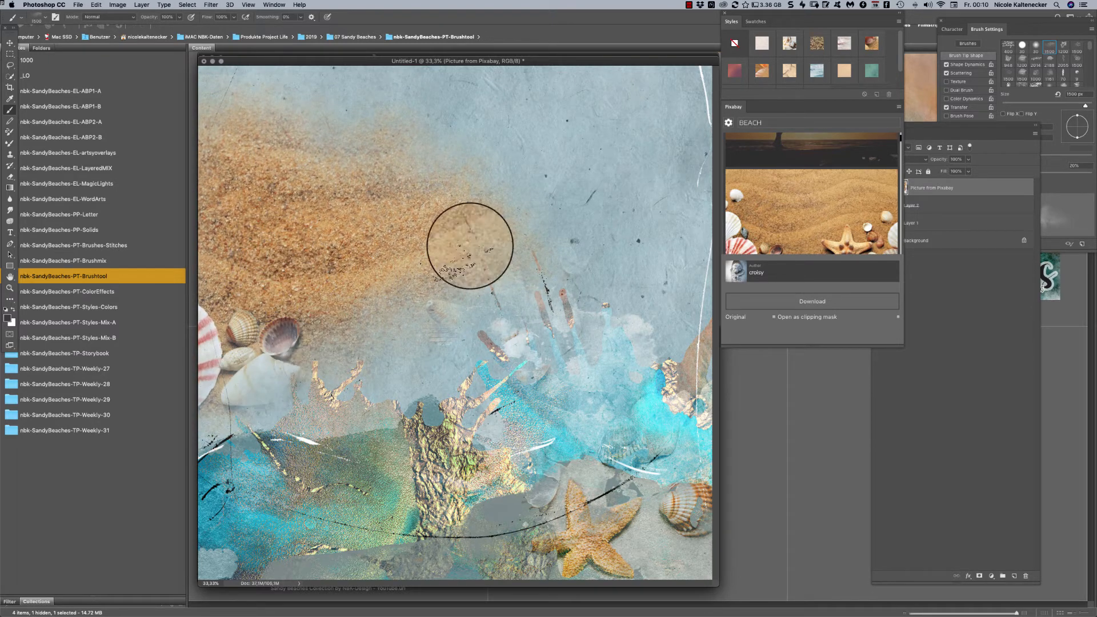
# - Add a new layer above the sand picture and choose the brush nbk-sandybeaches-Brushtool2
pyautogui.press('super+shift+n')
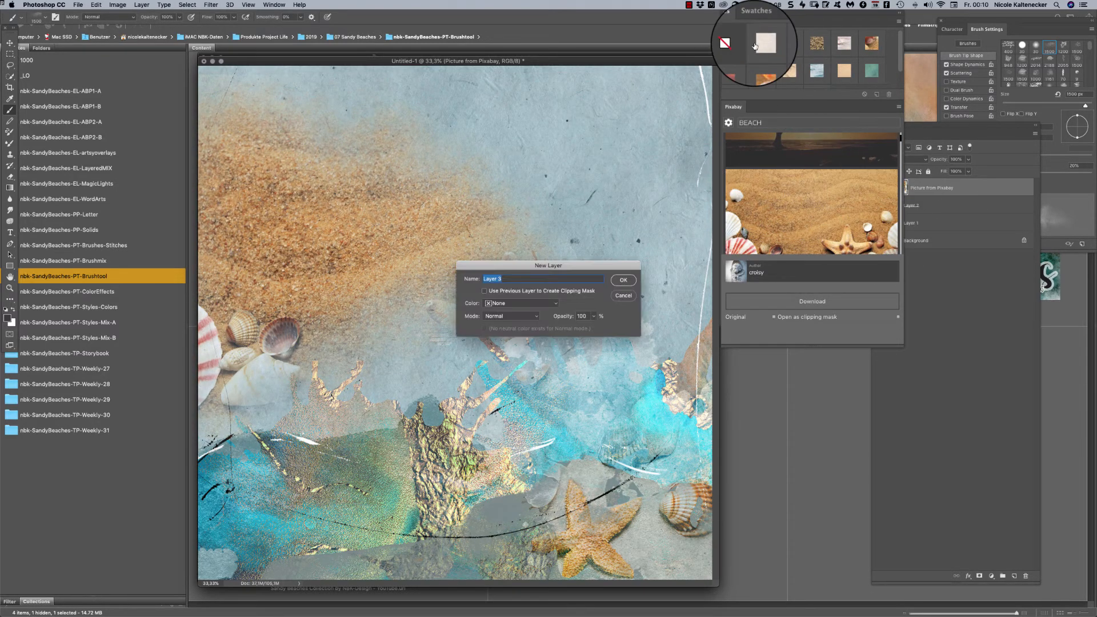
pyautogui.press('Return')
pyautogui.rightClick(438, 298)
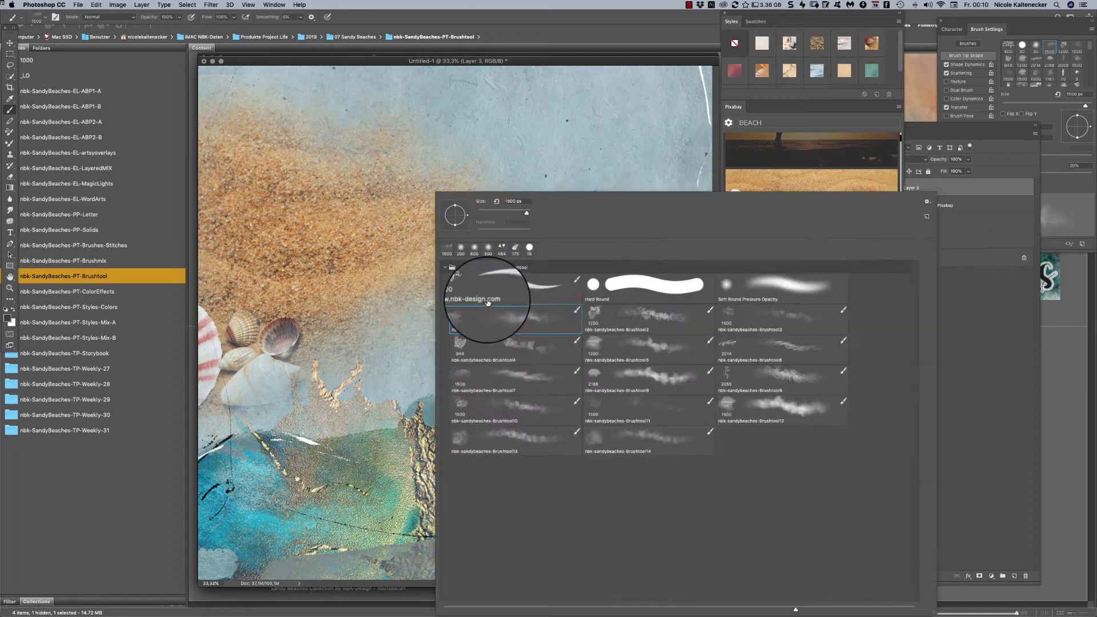
pyautogui.doubleClick(634, 323)
# - Try a dark test stroke with the brush in the sky beside the sand picture, remove it and select the whole canvas
pyautogui.moveTo(612, 183)
pyautogui.mouseDown()
pyautogui.moveTo(550, 216)
pyautogui.moveTo(656, 200)
pyautogui.mouseUp()
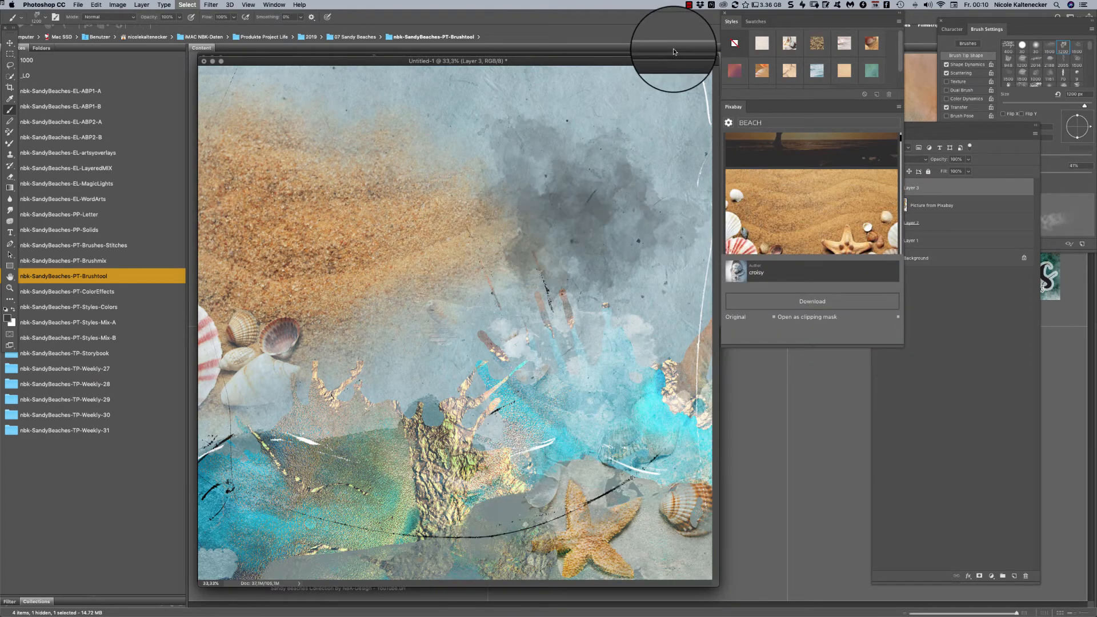
pyautogui.press('super+z')
pyautogui.press('super+a')
# - Return to Bridge and look at the contents of the nbk-SandyBeaches-PT-ColorEffects, Brushmix and Brushtool folders
pyautogui.click(116, 335)
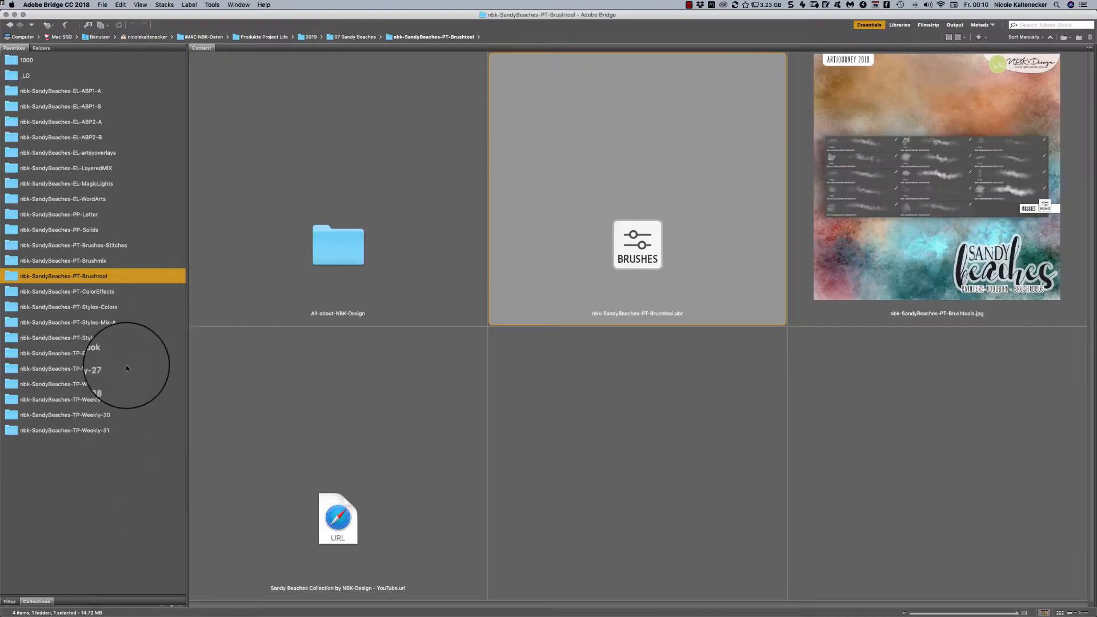
pyautogui.click(112, 293)
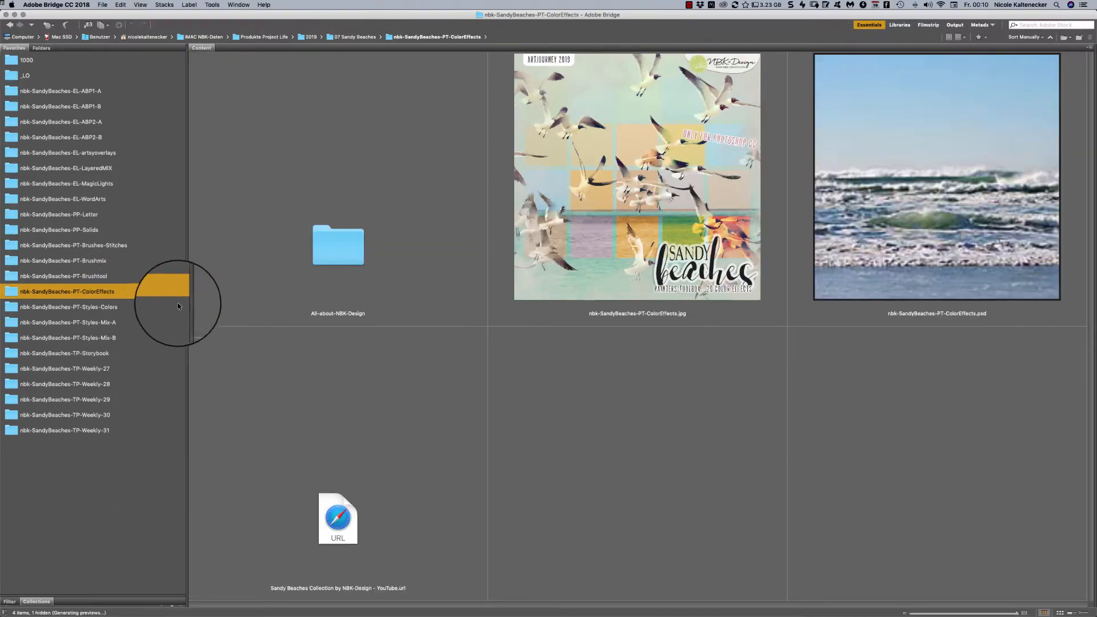
pyautogui.click(110, 258)
pyautogui.click(111, 276)
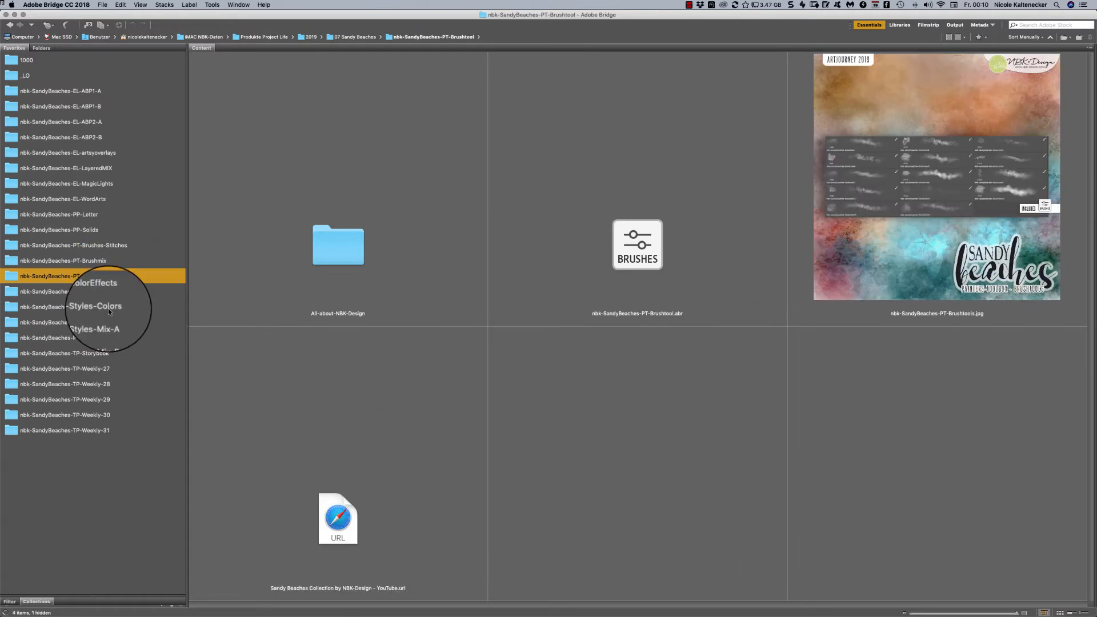
# - In the nbk-SandyBeaches-PT-Styles-Colors folder, open nbk-SandyBeaches-PT-Styles-Colors.asl and nbk-SandyBeaches-PT-Swatches.aco, and switch back to Photoshop
pyautogui.click(108, 307)
pyautogui.click(904, 243)
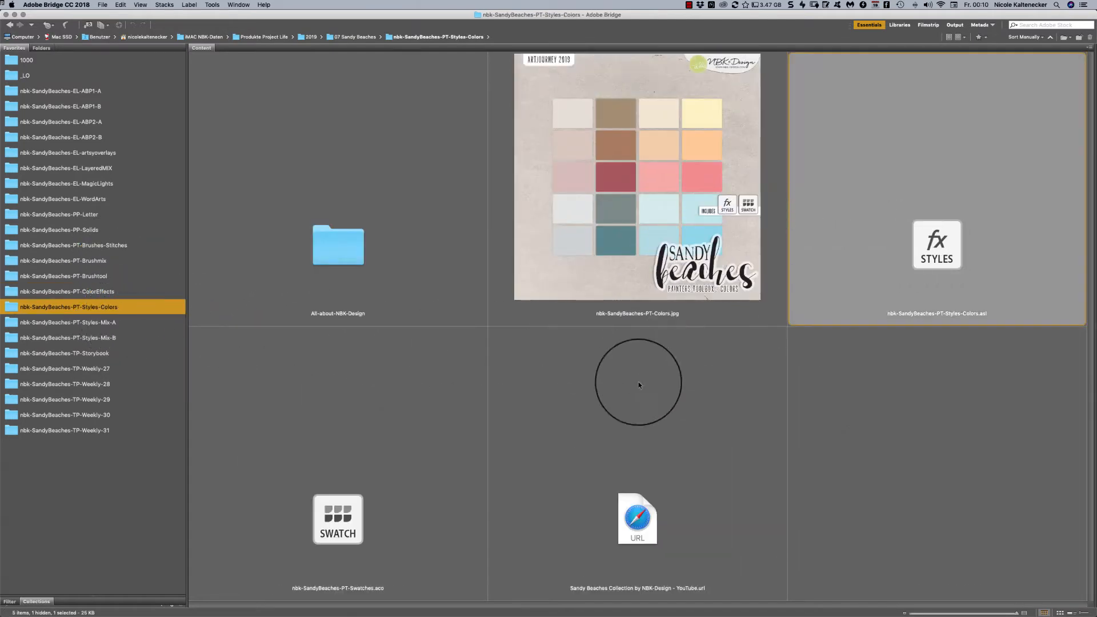
pyautogui.keyDown('super'); pyautogui.click(370, 536); pyautogui.keyUp('super')
pyautogui.press('super+Tab')
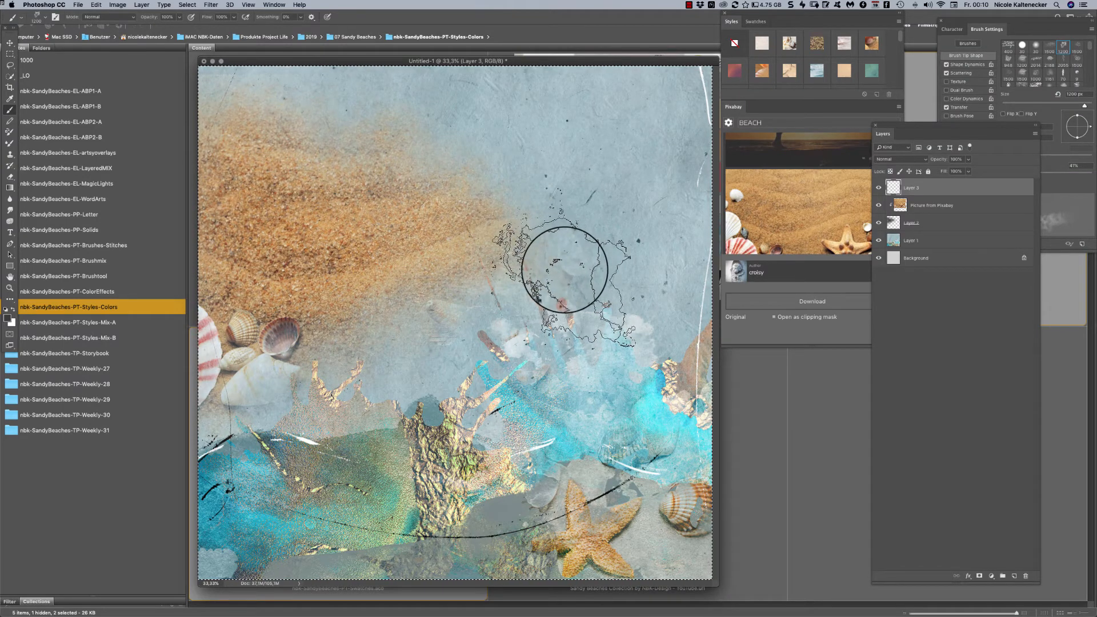
# - Enlarge the styles display and look through the collection's color styles
pyautogui.click(788, 102)
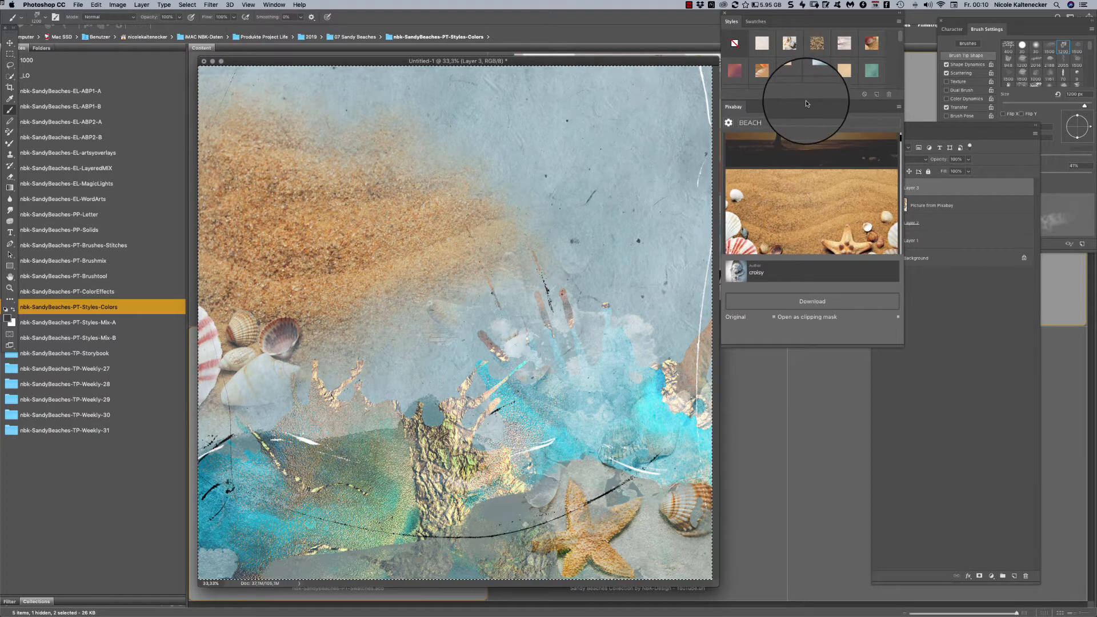
pyautogui.moveTo(810, 99); pyautogui.dragTo(811, 284)
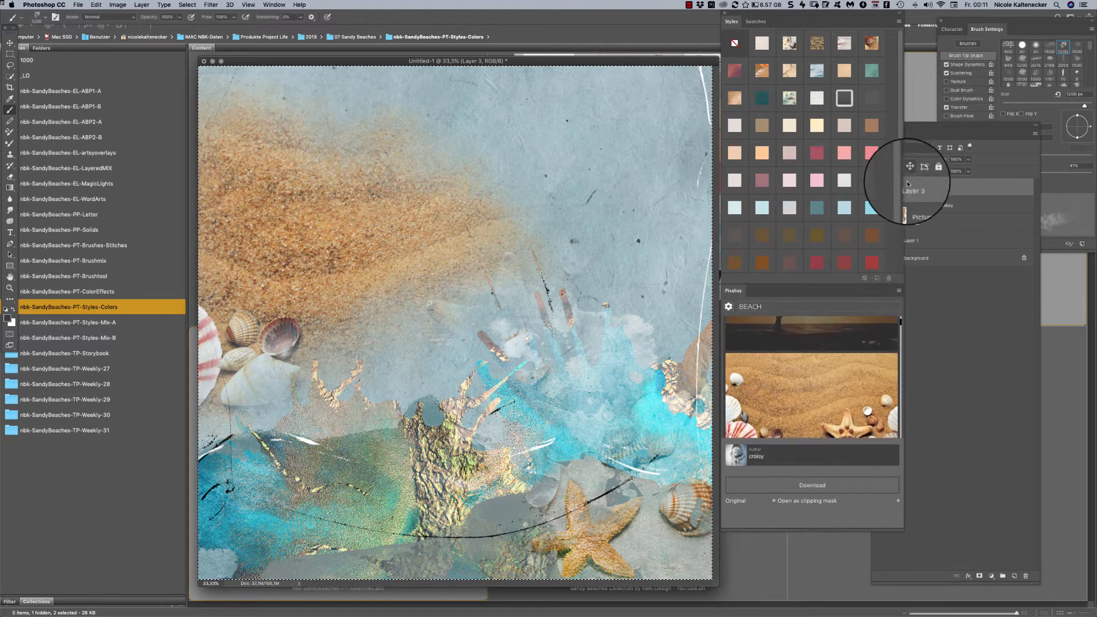
pyautogui.scroll(-2, 894, 245)
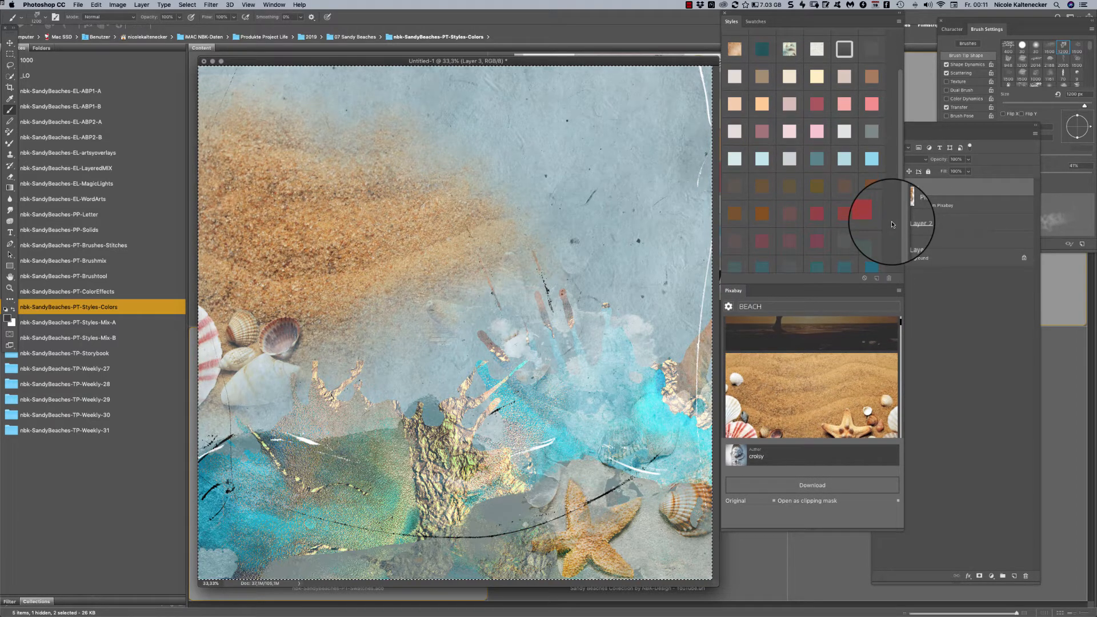
# - Show the color swatches as large thumbnails and brush the collection's light blue over the paper's upper-right sky
pyautogui.click(756, 22)
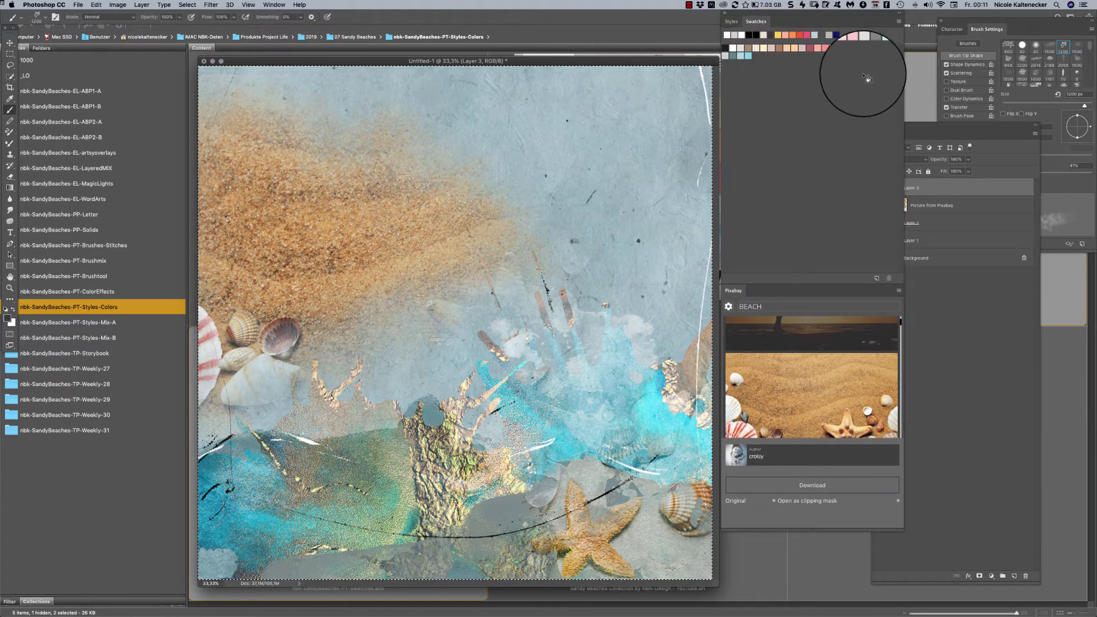
pyautogui.click(899, 22)
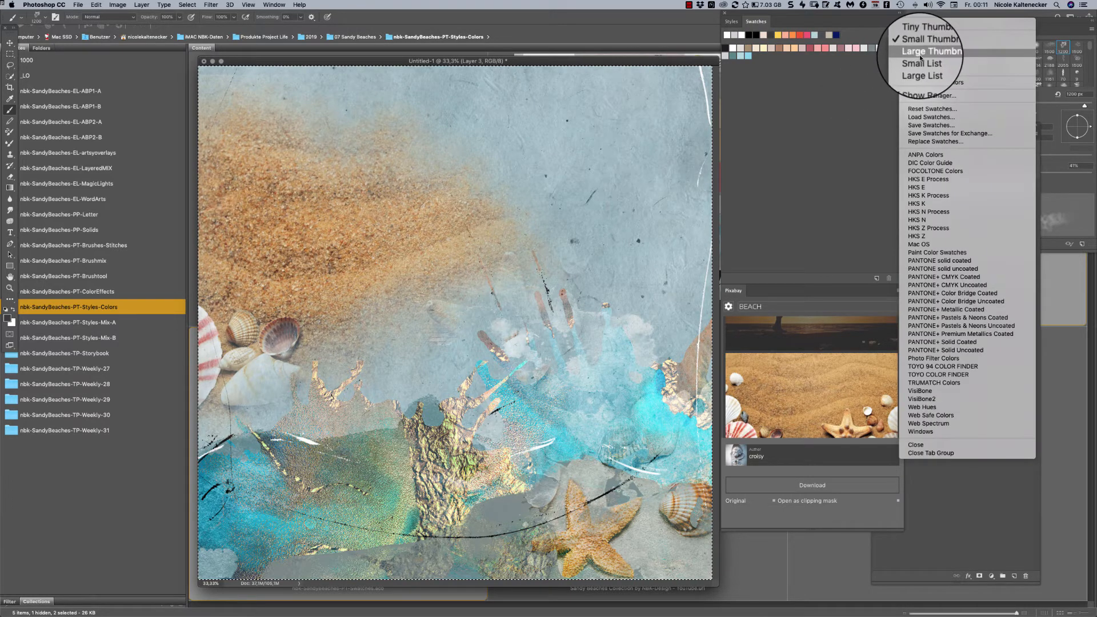
pyautogui.click(921, 40)
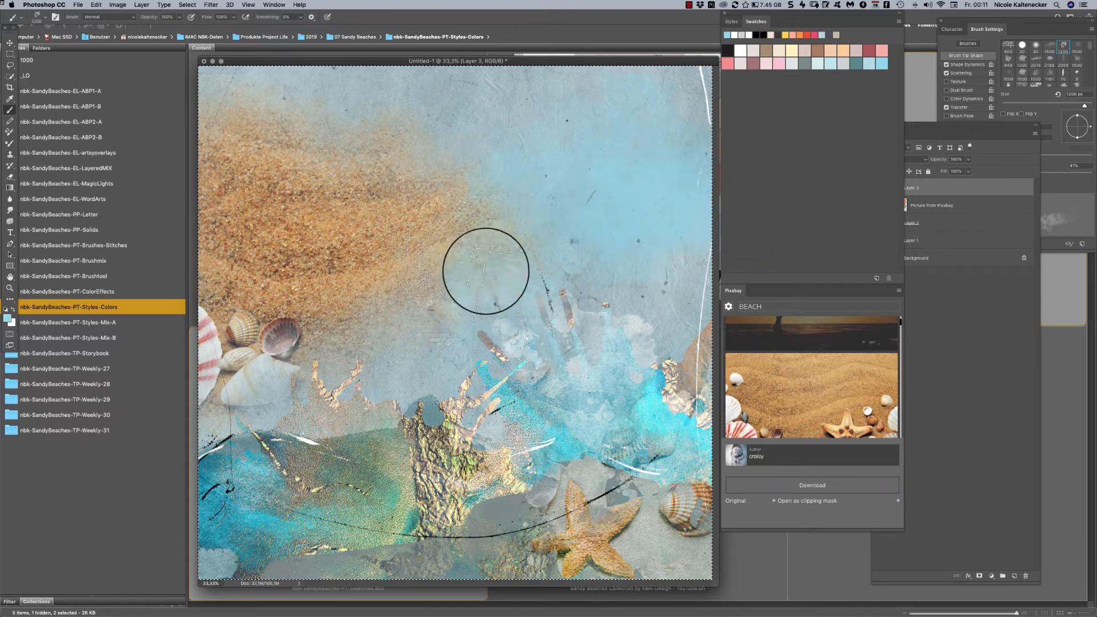
# - Set Layer 3's blend mode to Multiply and brush a mauve swatch color over the sky to the right of the sand
pyautogui.click(919, 160)
pyautogui.click(913, 183)
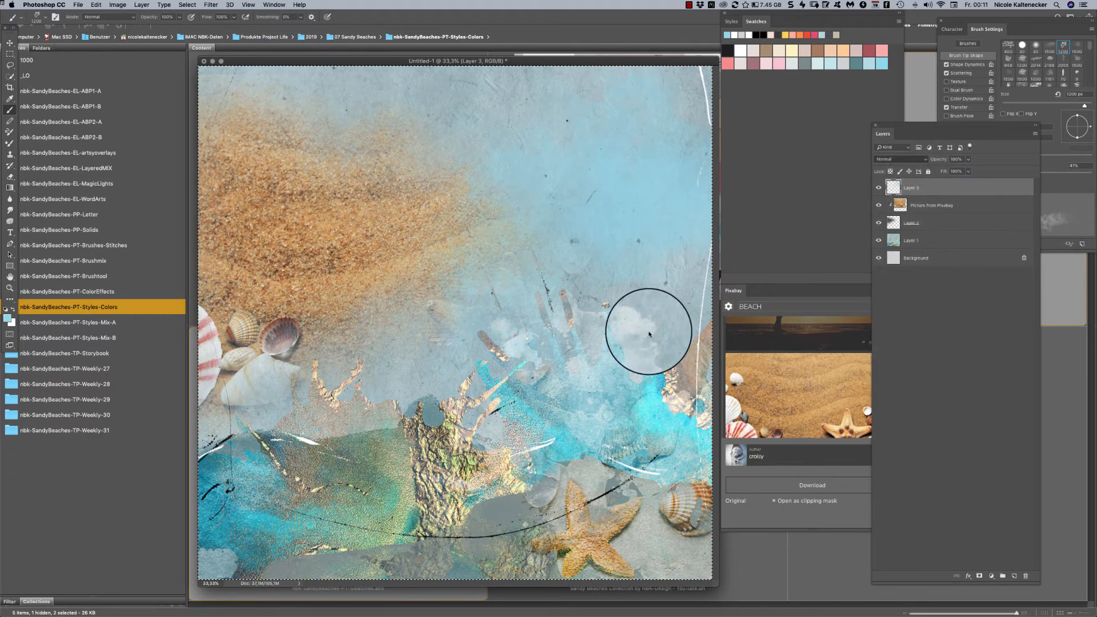
pyautogui.click(787, 64)
pyautogui.moveTo(657, 240)
pyautogui.mouseDown()
pyautogui.moveTo(642, 286)
pyautogui.moveTo(693, 238)
pyautogui.moveTo(703, 241)
pyautogui.moveTo(676, 257)
pyautogui.moveTo(690, 201)
pyautogui.moveTo(554, 274)
pyautogui.mouseUp()
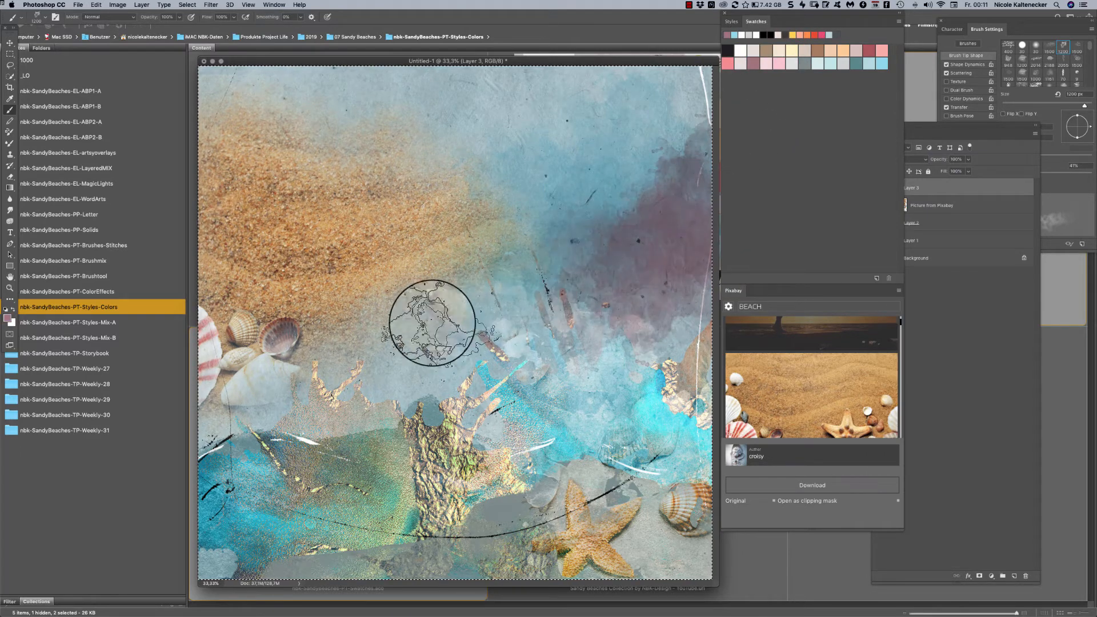
# - Brush more mauve across the paper's middle, and use the nbk-sandybeaches-Brushtool3 brush to tint the sky above the sand
pyautogui.moveTo(432, 323)
pyautogui.mouseDown()
pyautogui.moveTo(441, 298)
pyautogui.moveTo(481, 334)
pyautogui.moveTo(528, 299)
pyautogui.moveTo(537, 263)
pyautogui.moveTo(541, 302)
pyautogui.moveTo(514, 284)
pyautogui.moveTo(514, 267)
pyautogui.moveTo(639, 345)
pyautogui.mouseUp()
pyautogui.rightClick(638, 345)
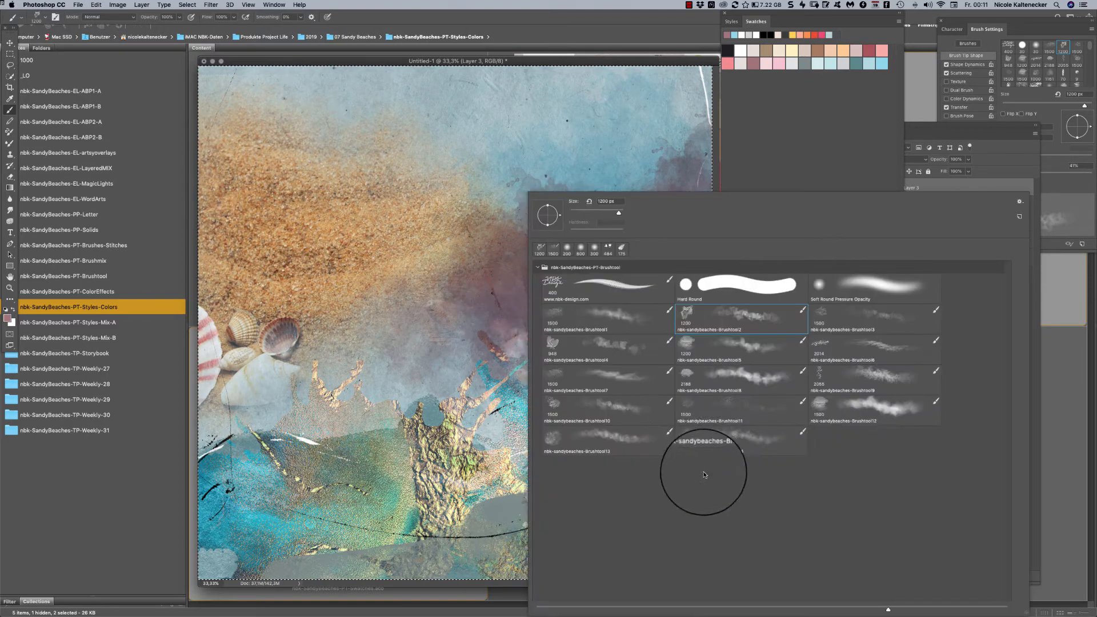
pyautogui.click(833, 322)
pyautogui.moveTo(394, 197)
pyautogui.mouseDown()
pyautogui.moveTo(444, 153)
pyautogui.moveTo(315, 145)
pyautogui.moveTo(353, 109)
pyautogui.mouseUp()
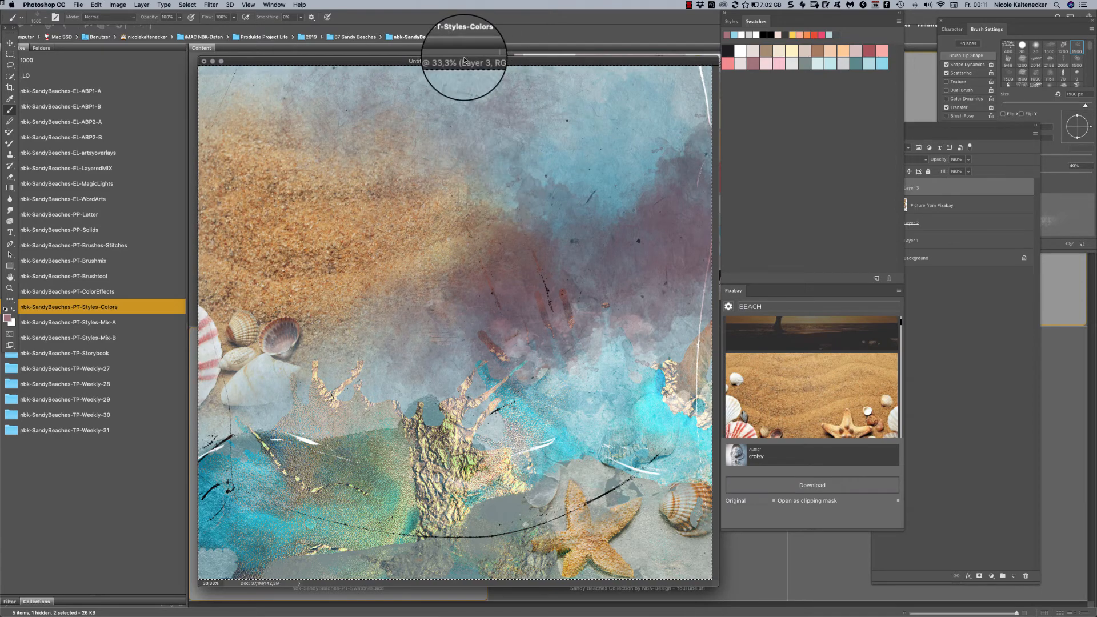
# - Create a new 3600 × 3600 pixel document at 300 pixels/inch and move its window over toward the swatches
pyautogui.press('super+n')
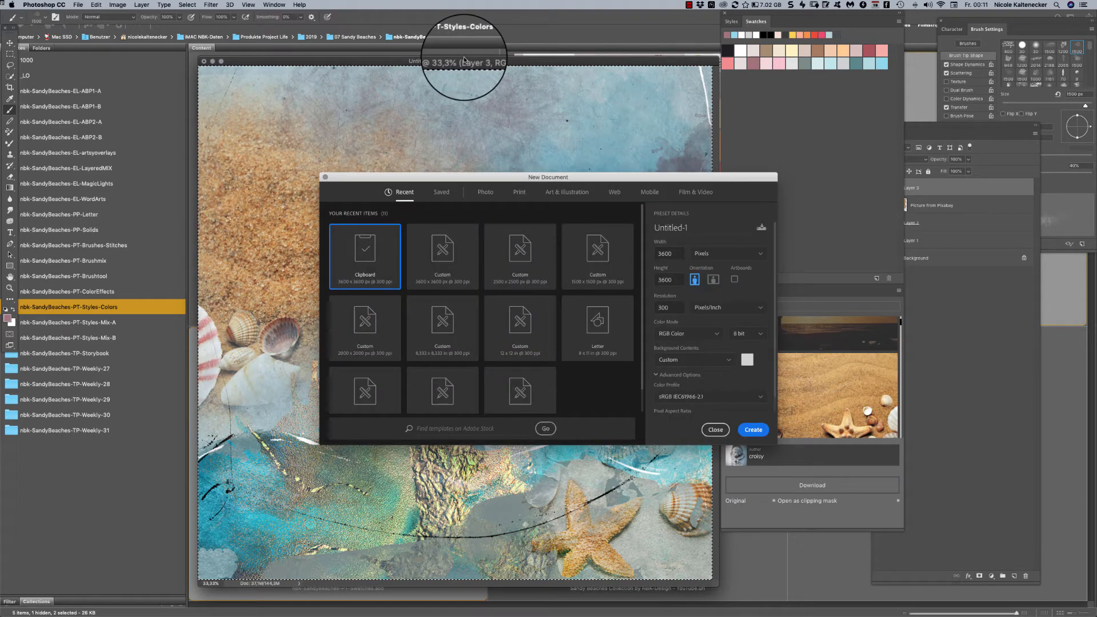
pyautogui.press('Return')
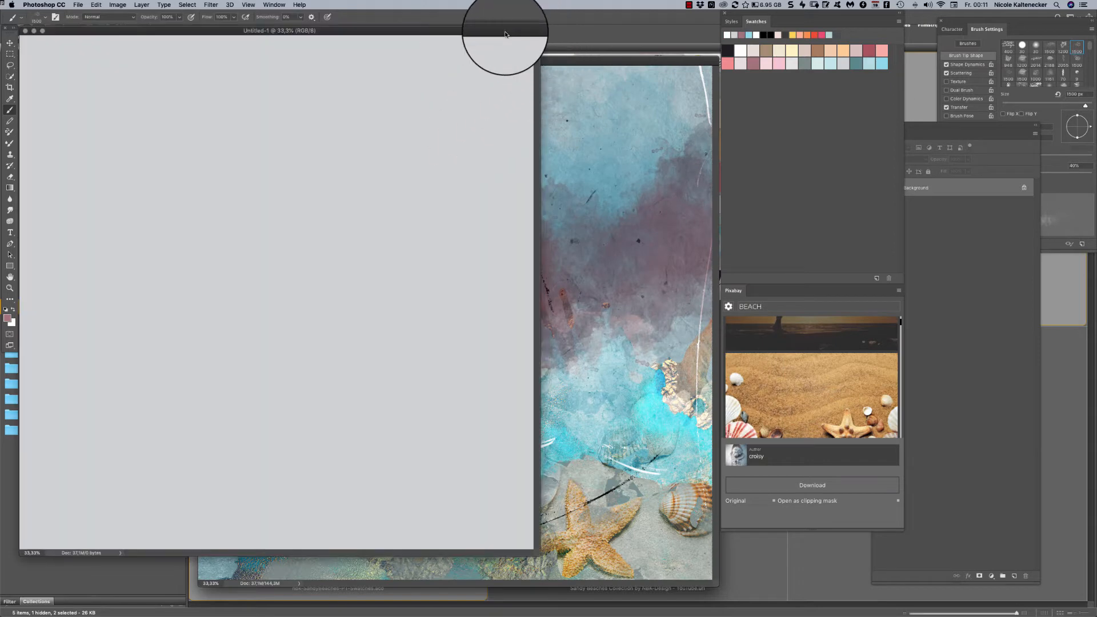
pyautogui.moveTo(504, 34); pyautogui.dragTo(629, 33)
# - Add Layer 1 to the blank document and brush mauve texture across the upper middle of the page
pyautogui.press('super+shift+n')
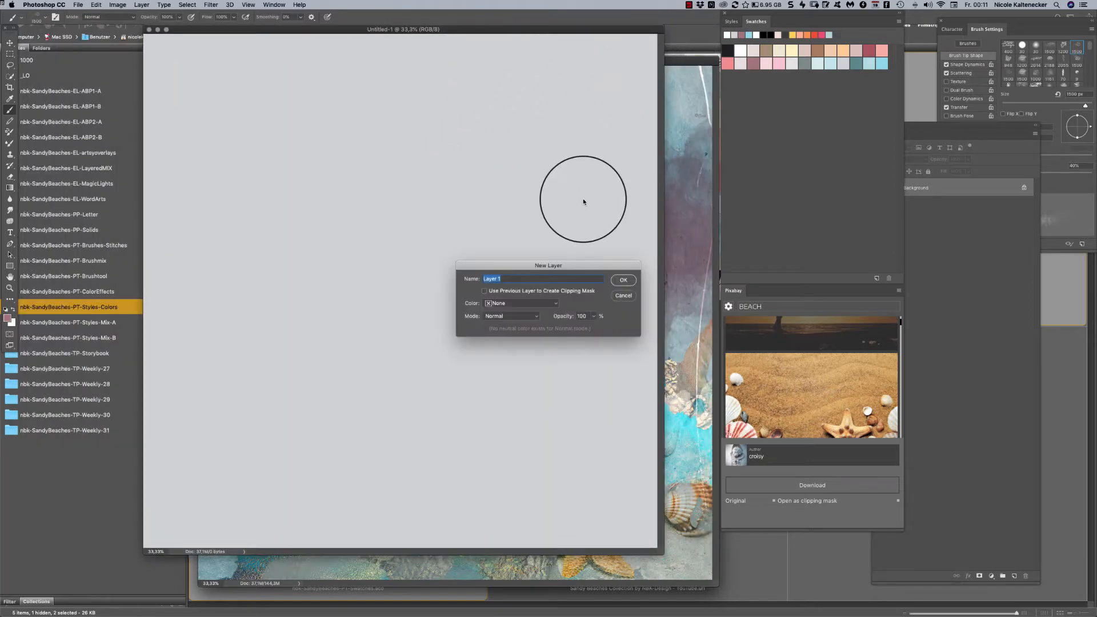
pyautogui.press('Return')
pyautogui.moveTo(509, 215)
pyautogui.mouseDown()
pyautogui.moveTo(559, 228)
pyautogui.moveTo(636, 157)
pyautogui.moveTo(516, 246)
pyautogui.moveTo(453, 216)
pyautogui.moveTo(341, 245)
pyautogui.moveTo(382, 265)
pyautogui.moveTo(467, 242)
pyautogui.moveTo(490, 289)
pyautogui.moveTo(551, 293)
pyautogui.moveTo(646, 234)
pyautogui.mouseUp()
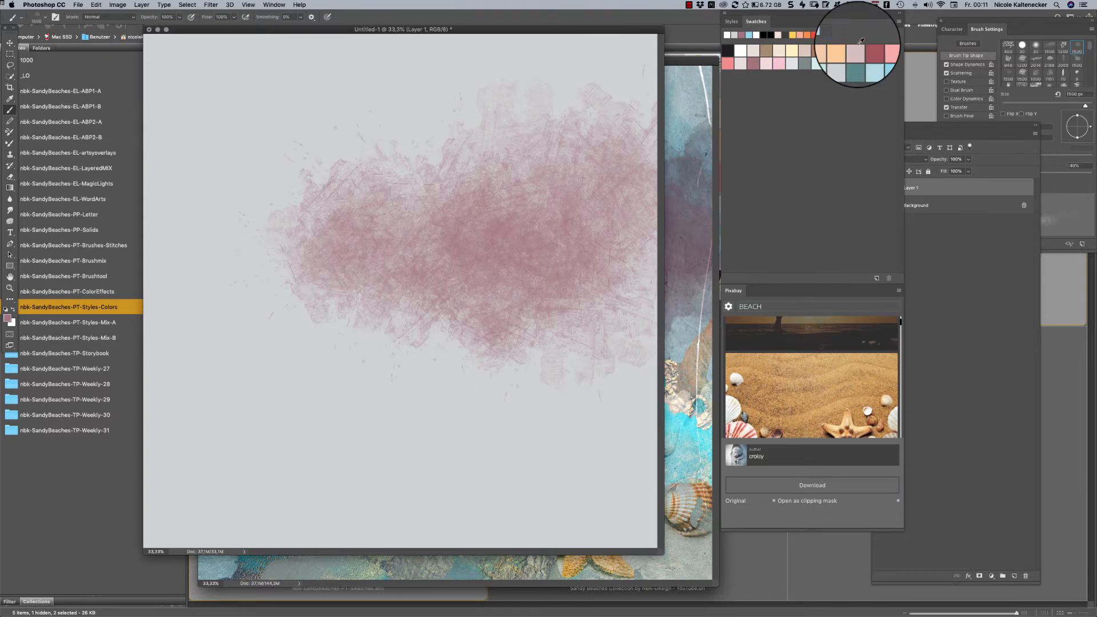
# - Add Layer 2 and brush the brown swatch color over the lower-right part of the page
pyautogui.press('super+shift+n')
pyautogui.press('Return')
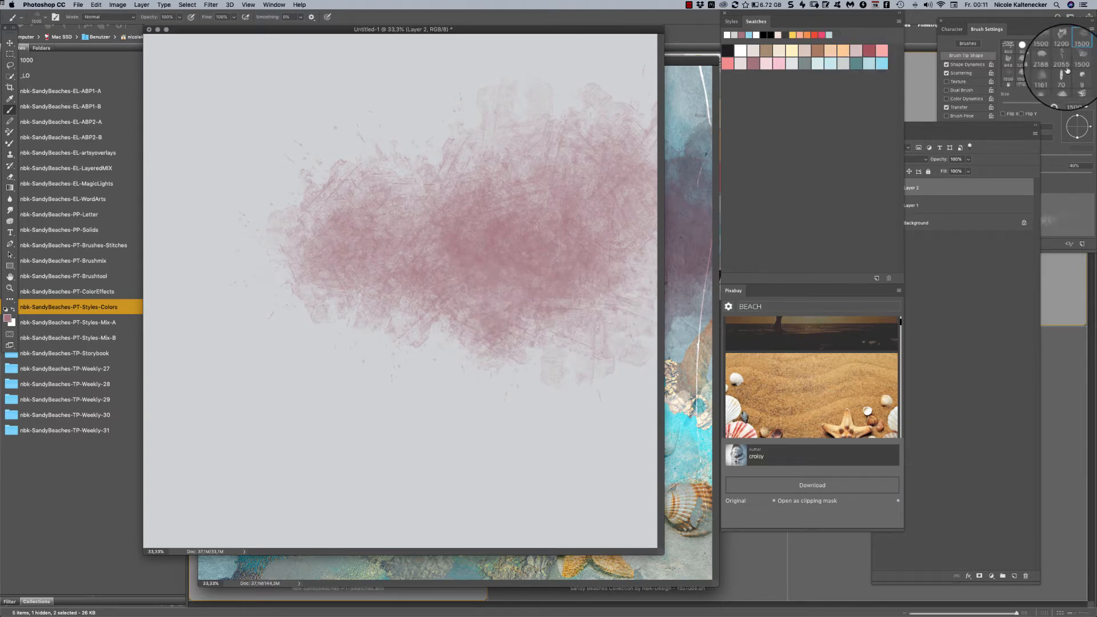
pyautogui.click(817, 49)
pyautogui.moveTo(531, 411)
pyautogui.mouseDown()
pyautogui.moveTo(581, 311)
pyautogui.moveTo(632, 326)
pyautogui.moveTo(584, 360)
pyautogui.mouseUp()
# - Switch to the nbk-sandybeaches-Brushtool4 brush and paint brown starfish-patterned texture over the page's left side
pyautogui.rightClick(584, 360)
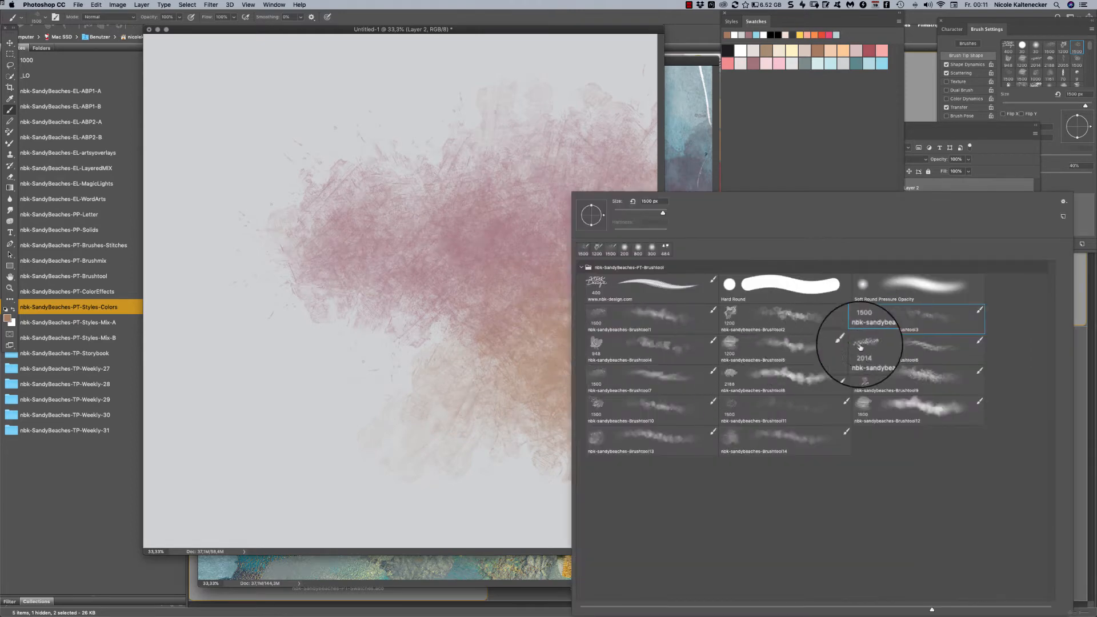
pyautogui.doubleClick(629, 346)
pyautogui.moveTo(396, 384)
pyautogui.mouseDown()
pyautogui.moveTo(432, 323)
pyautogui.moveTo(266, 304)
pyautogui.moveTo(359, 359)
pyautogui.moveTo(211, 267)
pyautogui.moveTo(227, 220)
pyautogui.moveTo(161, 252)
pyautogui.mouseUp()
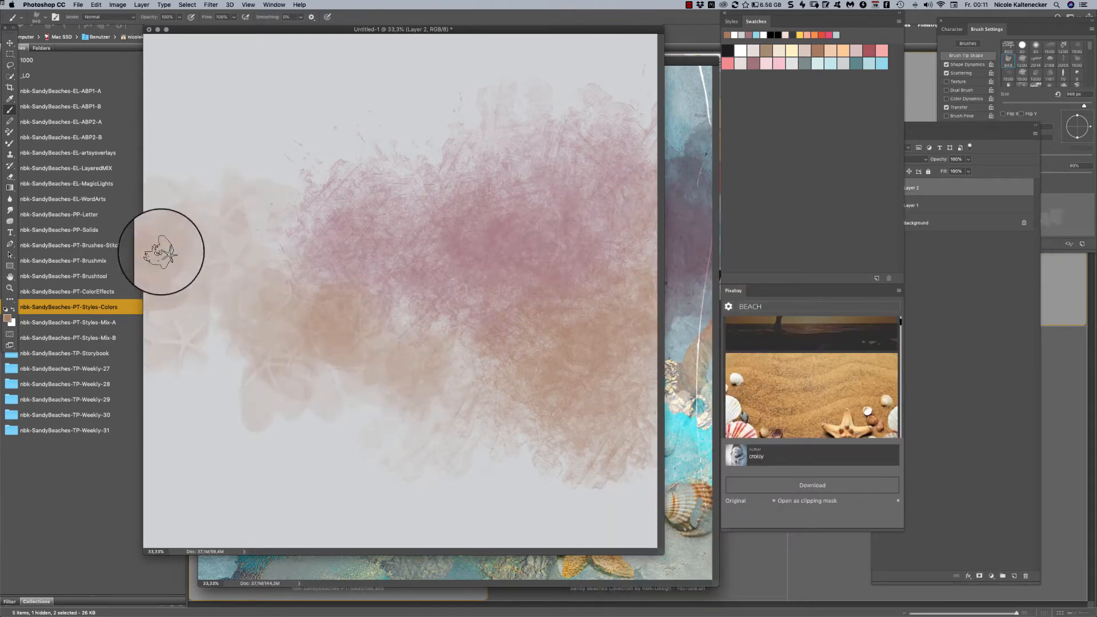
pyautogui.moveTo(208, 305)
pyautogui.mouseDown()
pyautogui.moveTo(227, 326)
pyautogui.moveTo(284, 297)
pyautogui.mouseUp()
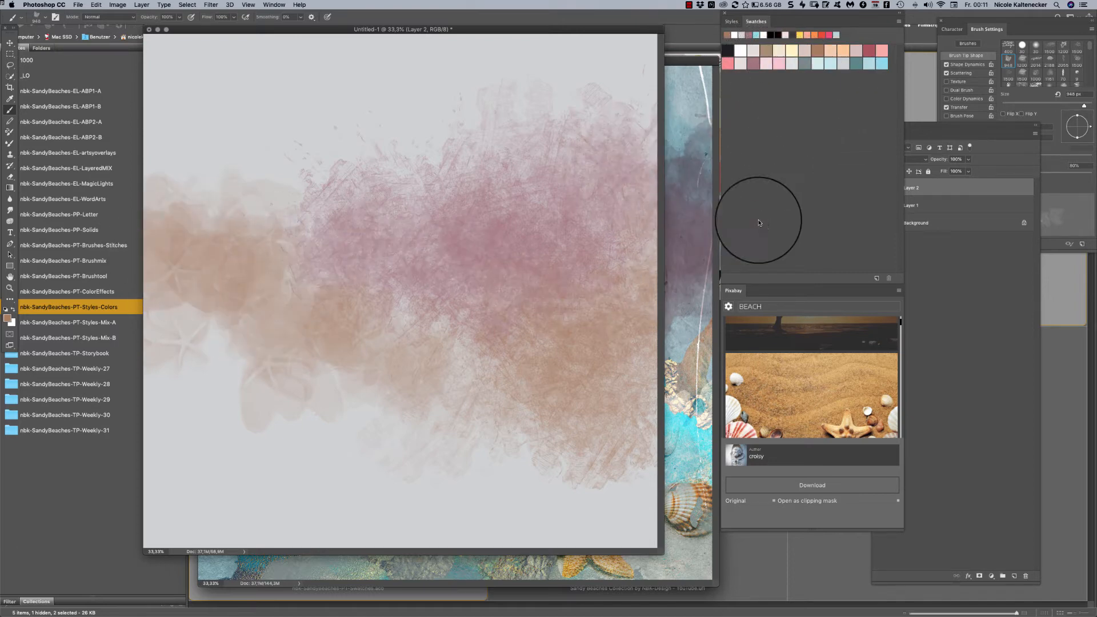
# - Enlarge the document window beyond the canvas and build up more brown Brushtool4 texture across the page's left and upper areas
pyautogui.moveTo(661, 554); pyautogui.dragTo(698, 588)
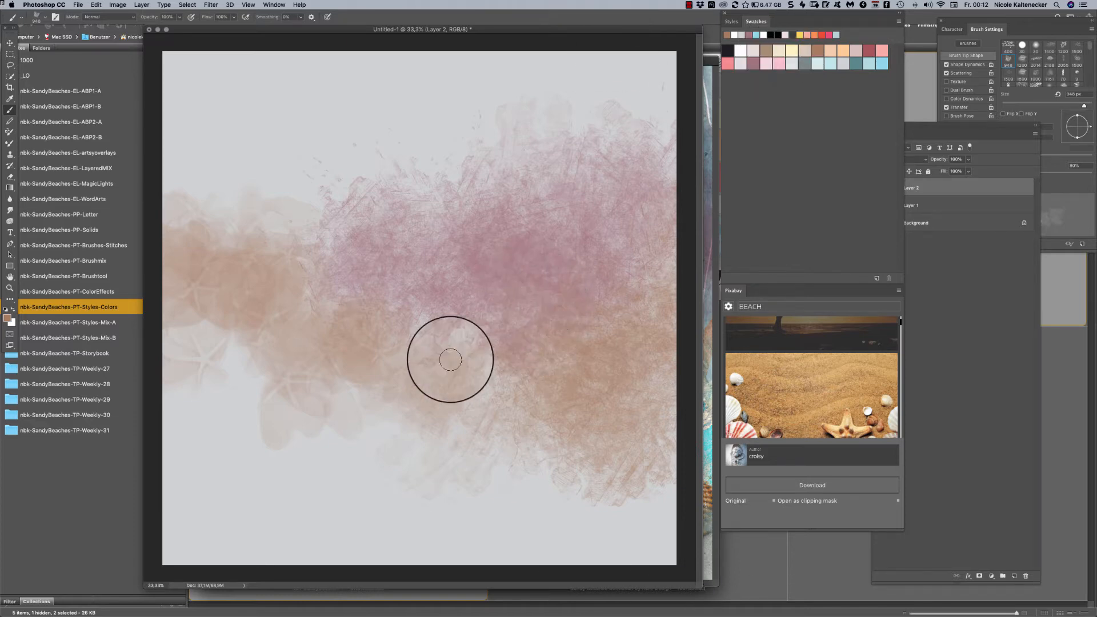
pyautogui.moveTo(257, 177)
pyautogui.mouseDown()
pyautogui.moveTo(284, 203)
pyautogui.moveTo(244, 244)
pyautogui.moveTo(295, 272)
pyautogui.moveTo(202, 273)
pyautogui.mouseUp()
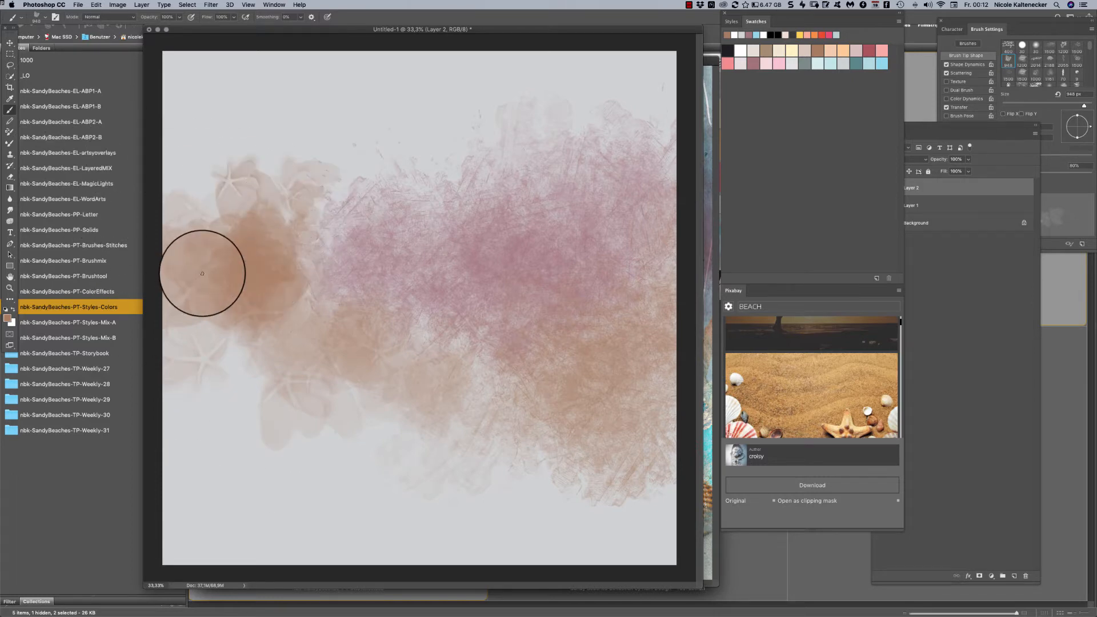
pyautogui.moveTo(347, 221)
pyautogui.mouseDown()
pyautogui.moveTo(325, 188)
pyautogui.moveTo(473, 180)
pyautogui.moveTo(409, 175)
pyautogui.moveTo(428, 192)
pyautogui.moveTo(480, 181)
pyautogui.mouseUp()
pyautogui.moveTo(326, 238)
pyautogui.mouseDown()
pyautogui.moveTo(303, 296)
pyautogui.moveTo(304, 345)
pyautogui.moveTo(294, 326)
pyautogui.moveTo(234, 345)
pyautogui.moveTo(166, 343)
pyautogui.moveTo(235, 367)
pyautogui.moveTo(208, 385)
pyautogui.moveTo(230, 372)
pyautogui.mouseUp()
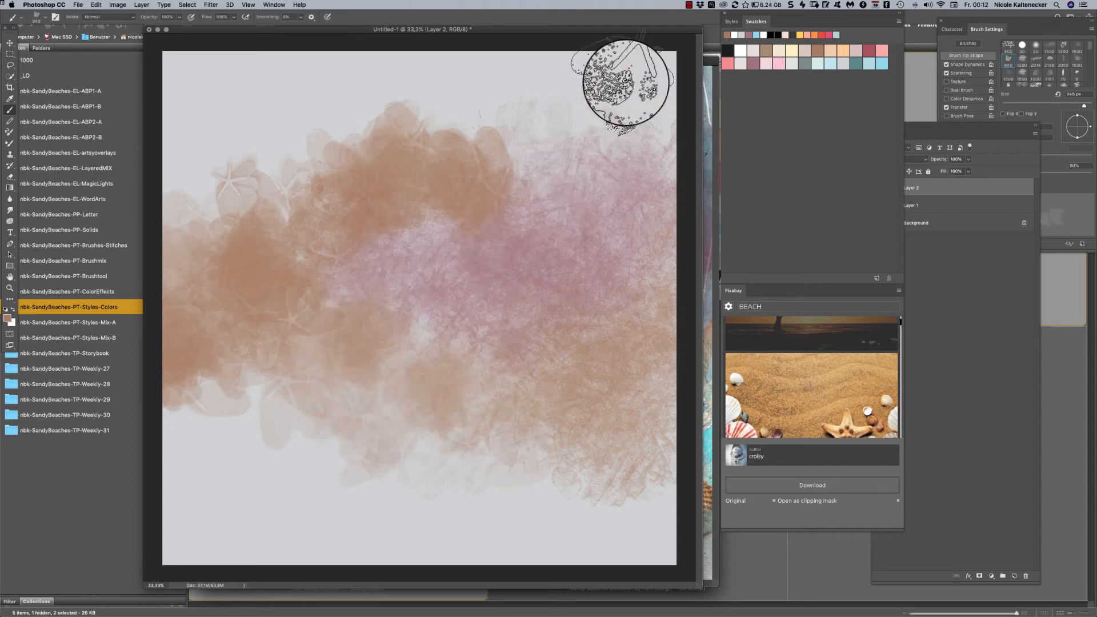
pyautogui.click(480, 113)
pyautogui.moveTo(471, 166)
pyautogui.mouseDown()
pyautogui.moveTo(409, 177)
pyautogui.moveTo(482, 174)
pyautogui.moveTo(339, 206)
pyautogui.moveTo(248, 182)
pyautogui.moveTo(251, 209)
pyautogui.moveTo(212, 201)
pyautogui.moveTo(191, 233)
pyautogui.moveTo(285, 198)
pyautogui.moveTo(329, 239)
pyautogui.moveTo(371, 179)
pyautogui.moveTo(360, 316)
pyautogui.moveTo(357, 244)
pyautogui.moveTo(319, 258)
pyautogui.moveTo(329, 309)
pyautogui.mouseUp()
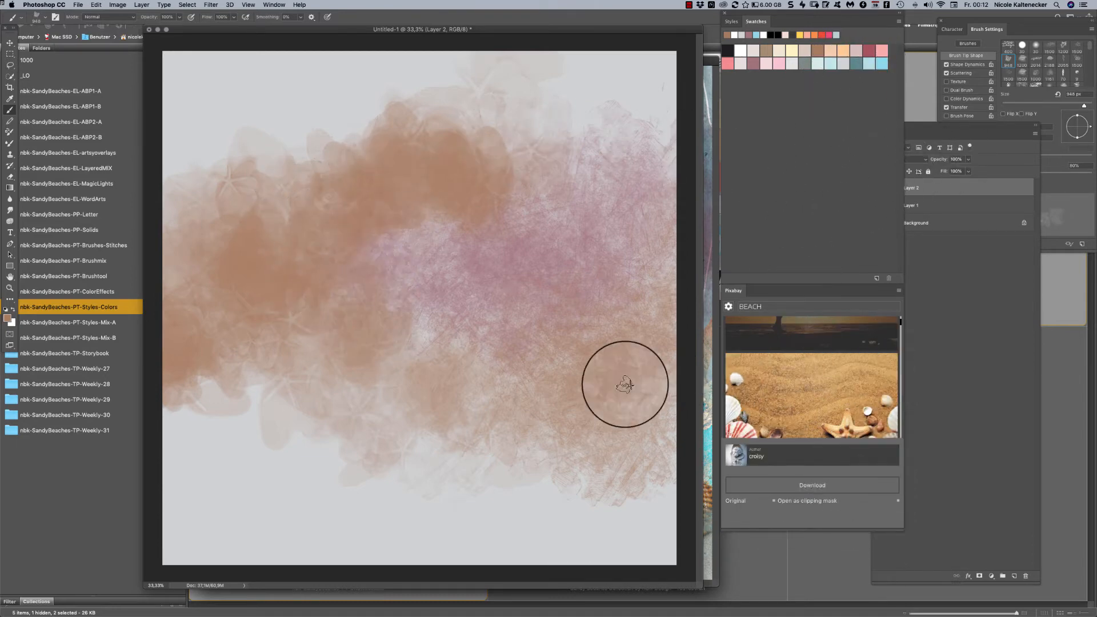
# - Switch to the nbk-sandybeaches-Brushtool5 brush and paint the coral pink swatch color across the lower half of the page
pyautogui.rightClick(486, 266)
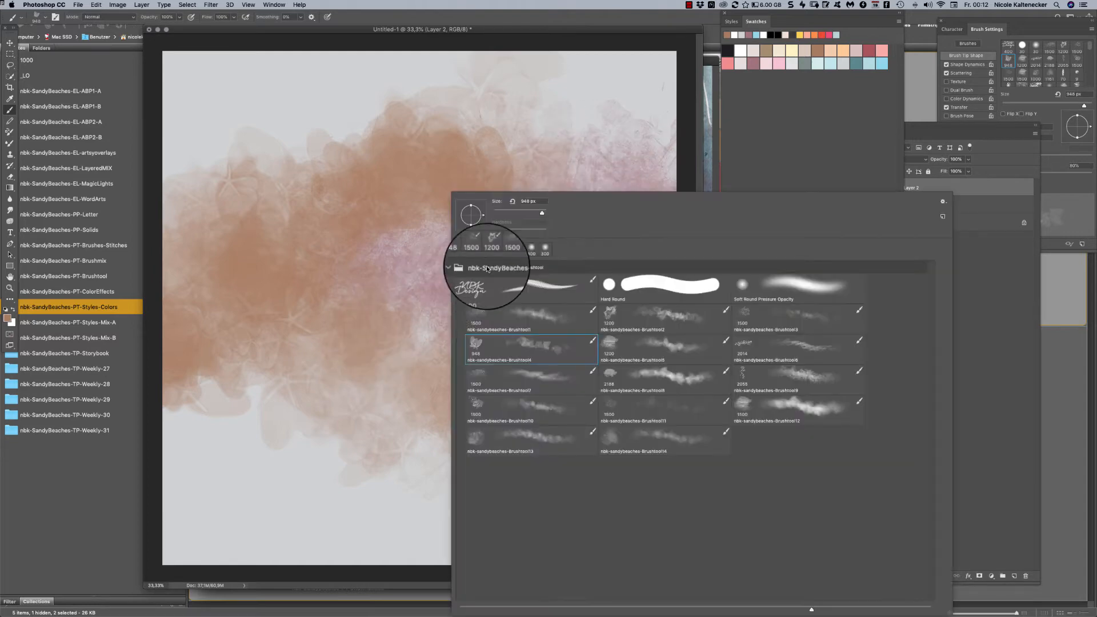
pyautogui.doubleClick(657, 343)
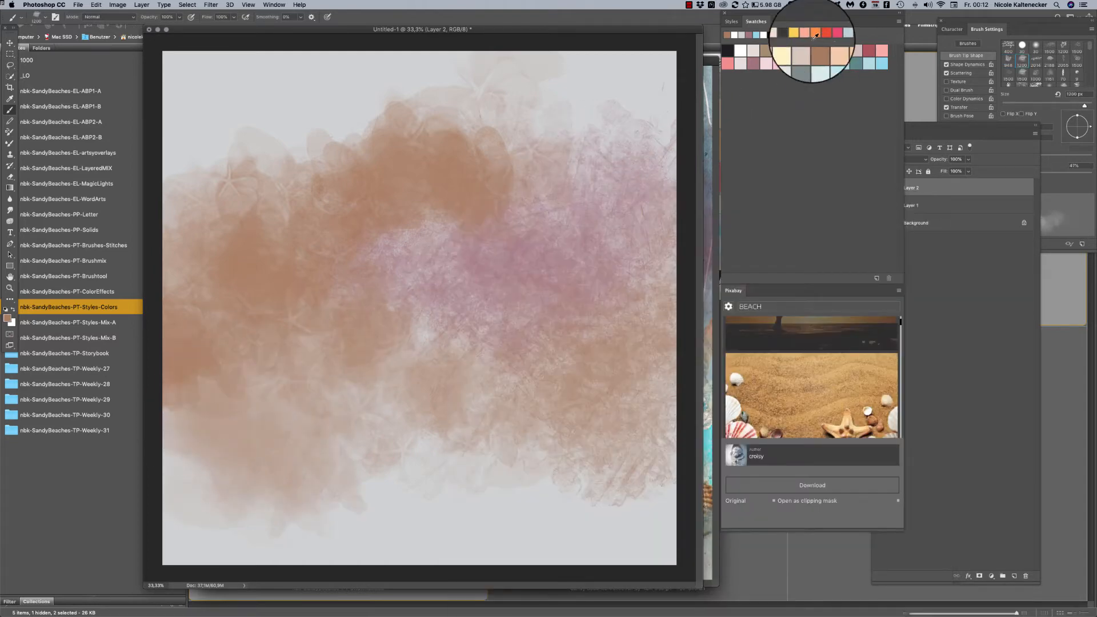
pyautogui.click(728, 63)
pyautogui.moveTo(261, 432)
pyautogui.mouseDown()
pyautogui.moveTo(342, 454)
pyautogui.moveTo(407, 363)
pyautogui.moveTo(427, 355)
pyautogui.moveTo(308, 415)
pyautogui.moveTo(383, 442)
pyautogui.moveTo(577, 371)
pyautogui.moveTo(622, 406)
pyautogui.mouseUp()
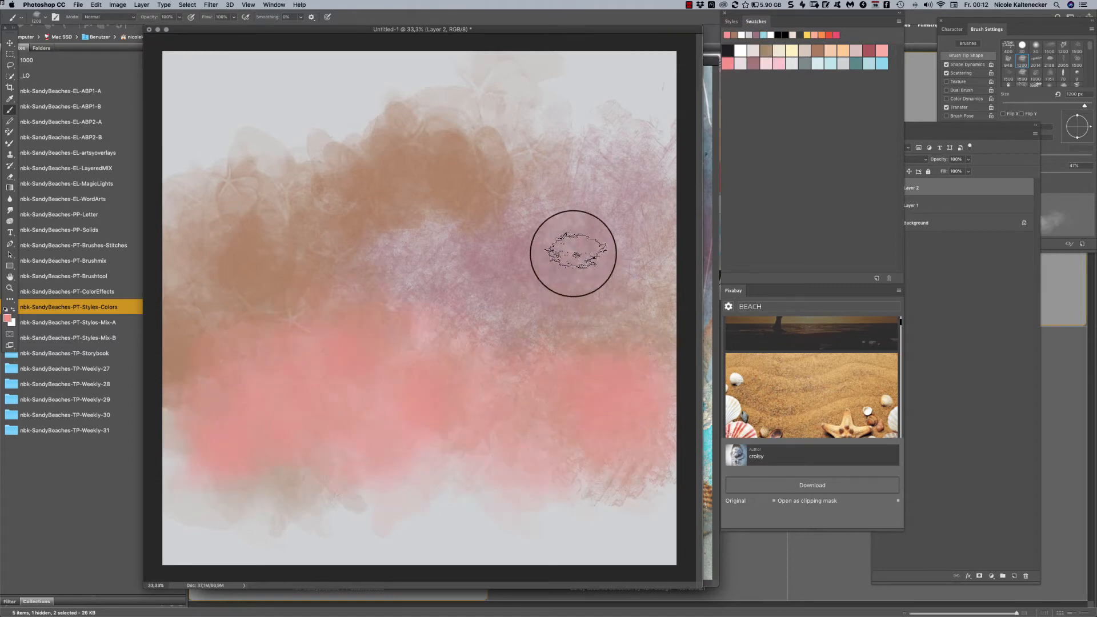
# - Clear everything on Layer 2 and brush coral pink across the upper-left and middle of the page
pyautogui.press('super+a')
pyautogui.press('Delete')
pyautogui.moveTo(257, 207)
pyautogui.mouseDown()
pyautogui.moveTo(214, 183)
pyautogui.moveTo(178, 191)
pyautogui.moveTo(215, 249)
pyautogui.moveTo(317, 260)
pyautogui.moveTo(357, 247)
pyautogui.moveTo(460, 154)
pyautogui.moveTo(502, 219)
pyautogui.moveTo(519, 338)
pyautogui.mouseUp()
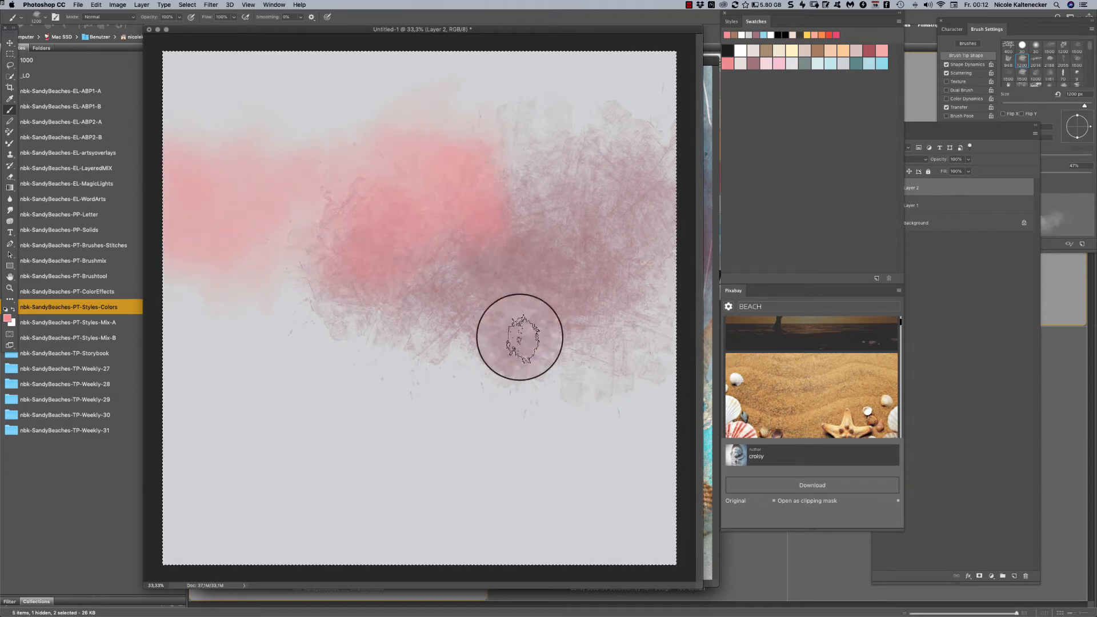
# - Switch to the nbk-sandybeaches-Brushtool8 brush and paint a soft coral pink cloud on the page's lower left
pyautogui.rightClick(693, 339)
pyautogui.doubleClick(774, 378)
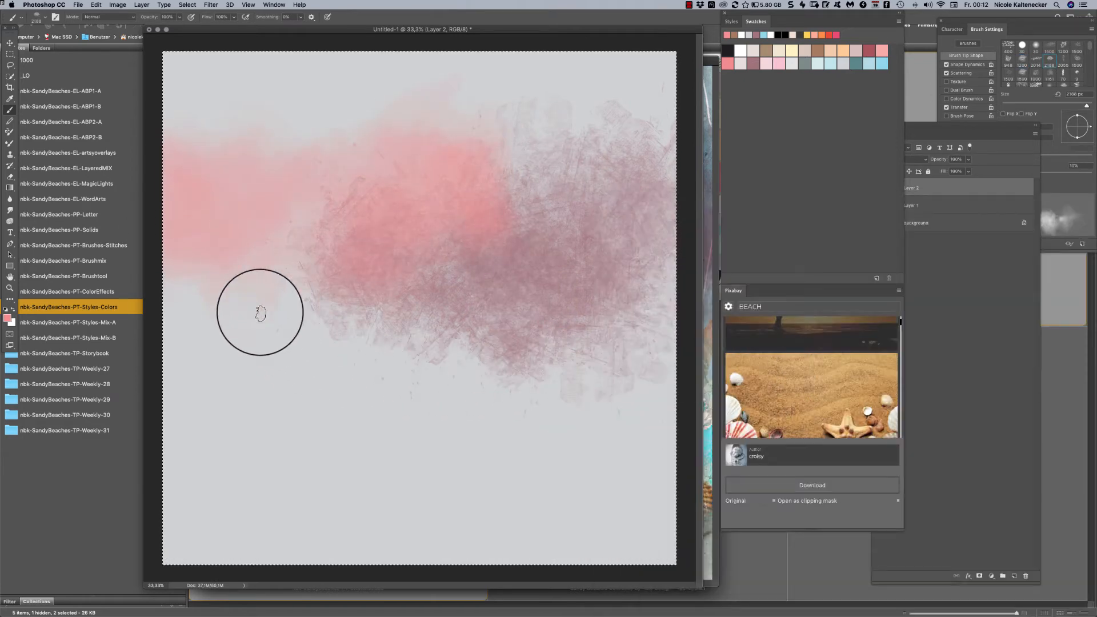
pyautogui.moveTo(285, 348)
pyautogui.mouseDown()
pyautogui.moveTo(380, 308)
pyautogui.moveTo(387, 336)
pyautogui.mouseUp()
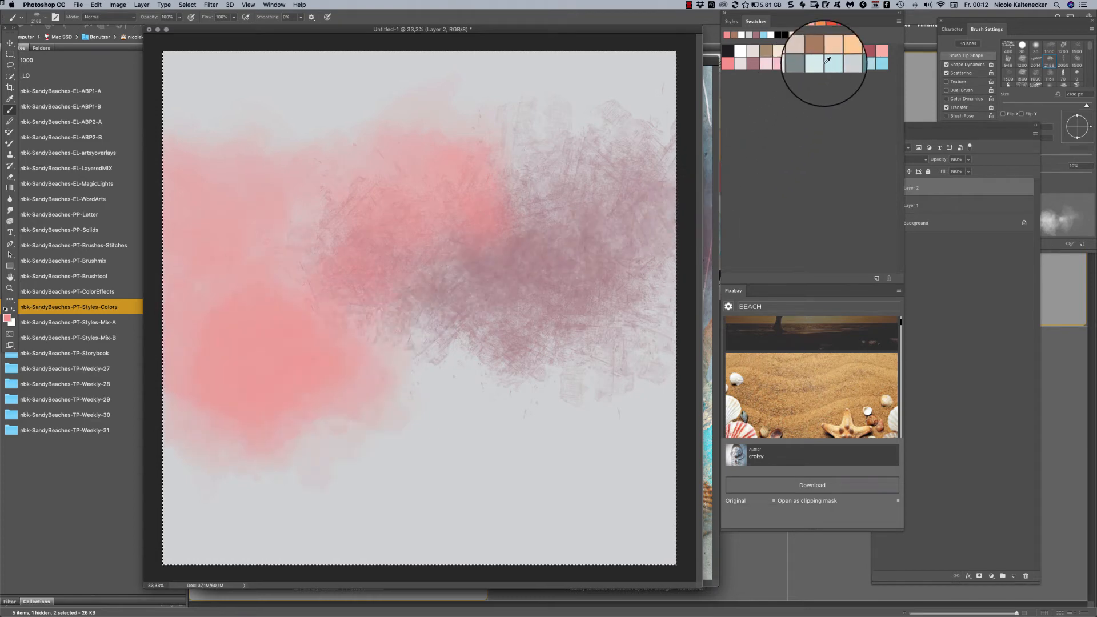
# - Brush the gray-green swatch color from the page's left side across the middle to the right edge
pyautogui.click(805, 62)
pyautogui.moveTo(371, 252)
pyautogui.mouseDown()
pyautogui.moveTo(152, 275)
pyautogui.moveTo(320, 316)
pyautogui.mouseUp()
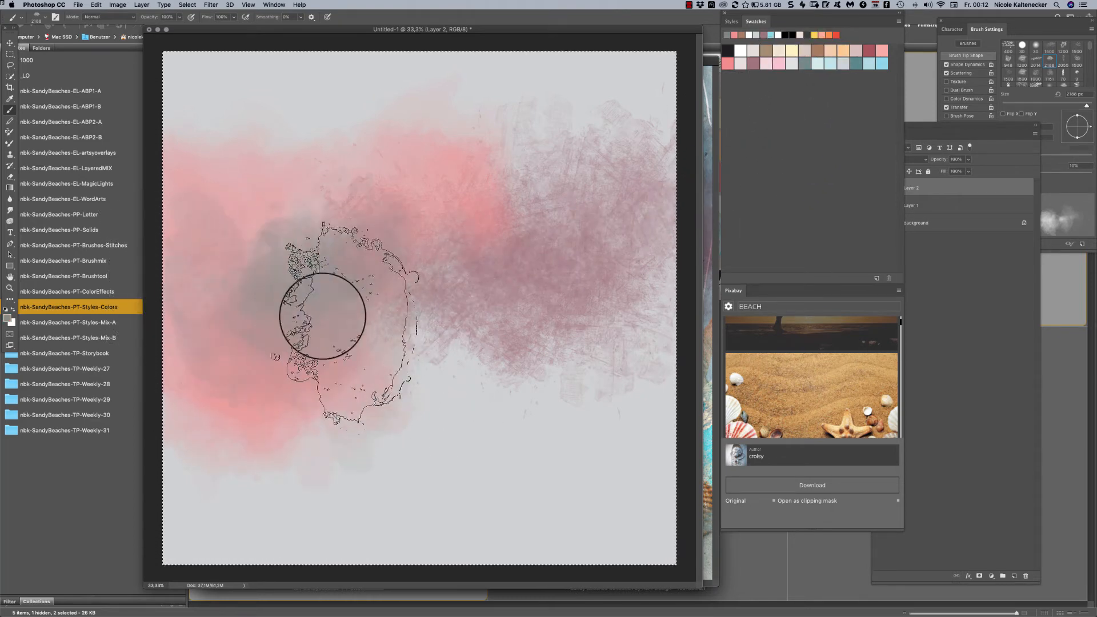
pyautogui.moveTo(461, 347)
pyautogui.mouseDown()
pyautogui.moveTo(462, 381)
pyautogui.moveTo(415, 392)
pyautogui.moveTo(401, 346)
pyautogui.moveTo(465, 366)
pyautogui.moveTo(418, 386)
pyautogui.mouseUp()
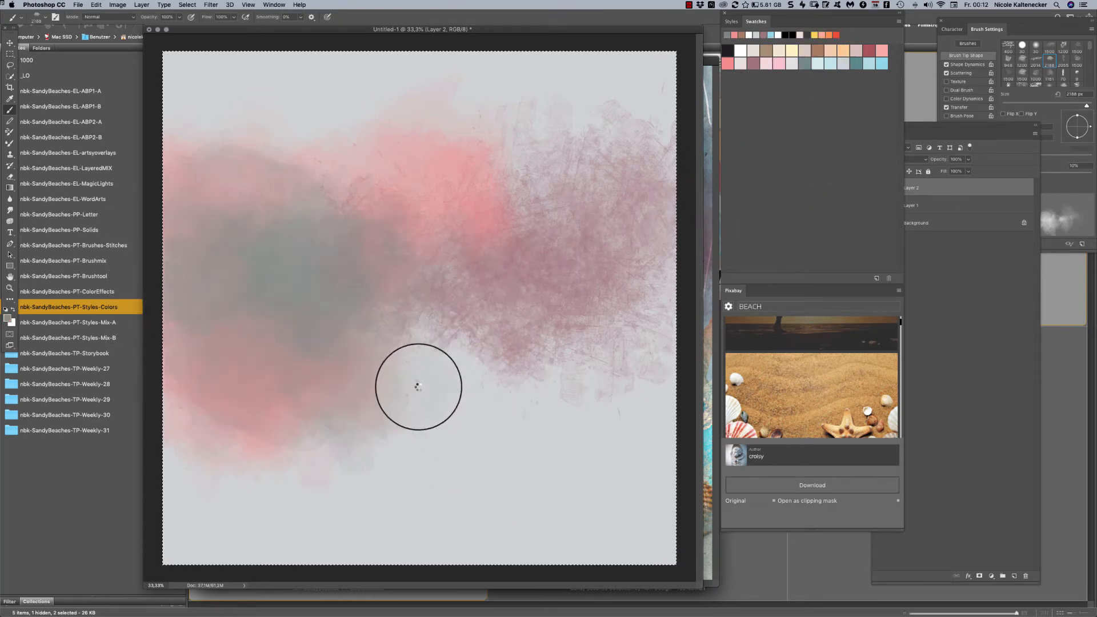
pyautogui.moveTo(390, 328); pyautogui.dragTo(370, 324)
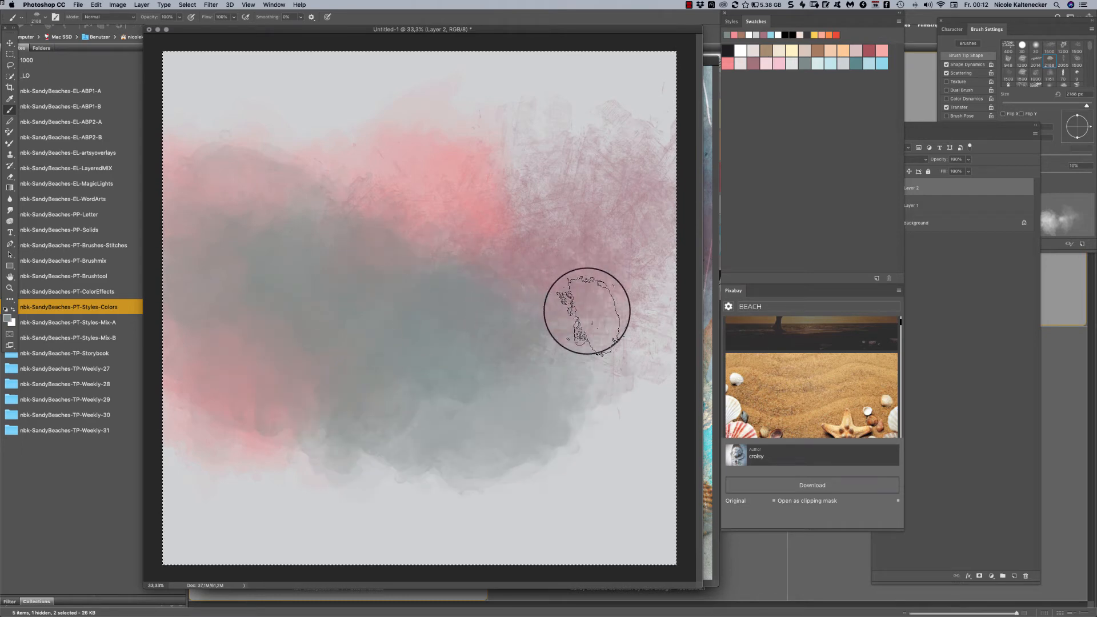
pyautogui.moveTo(589, 316)
pyautogui.mouseDown()
pyautogui.moveTo(628, 246)
pyautogui.moveTo(636, 194)
pyautogui.mouseUp()
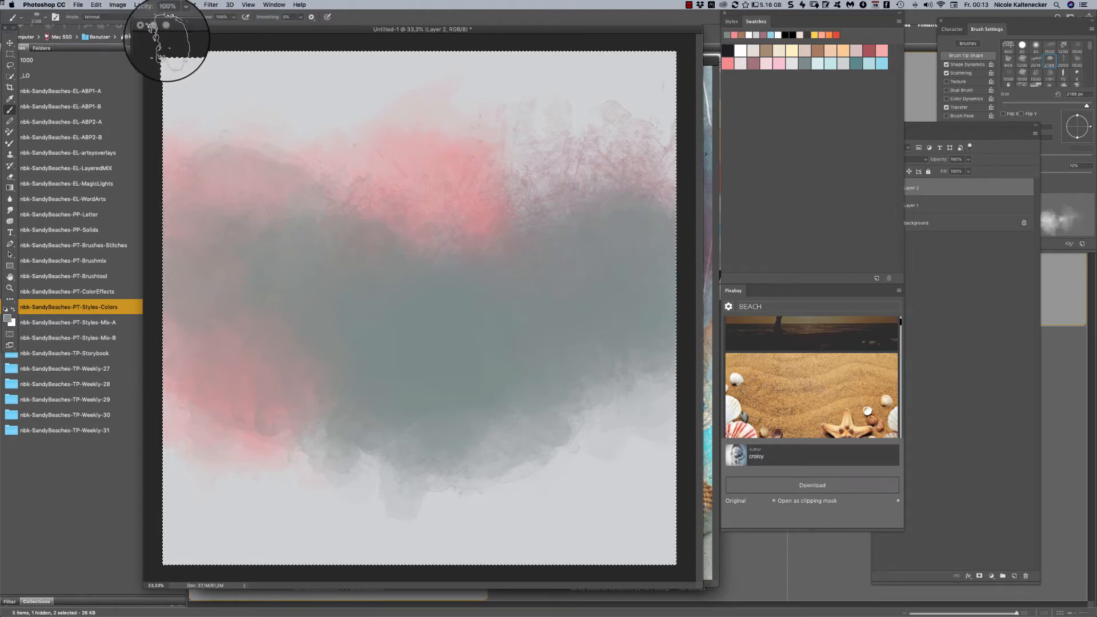
# - Set the brush's painting mode to Color Burn and darken the gray-green and pink areas across the upper middle
pyautogui.click(123, 17)
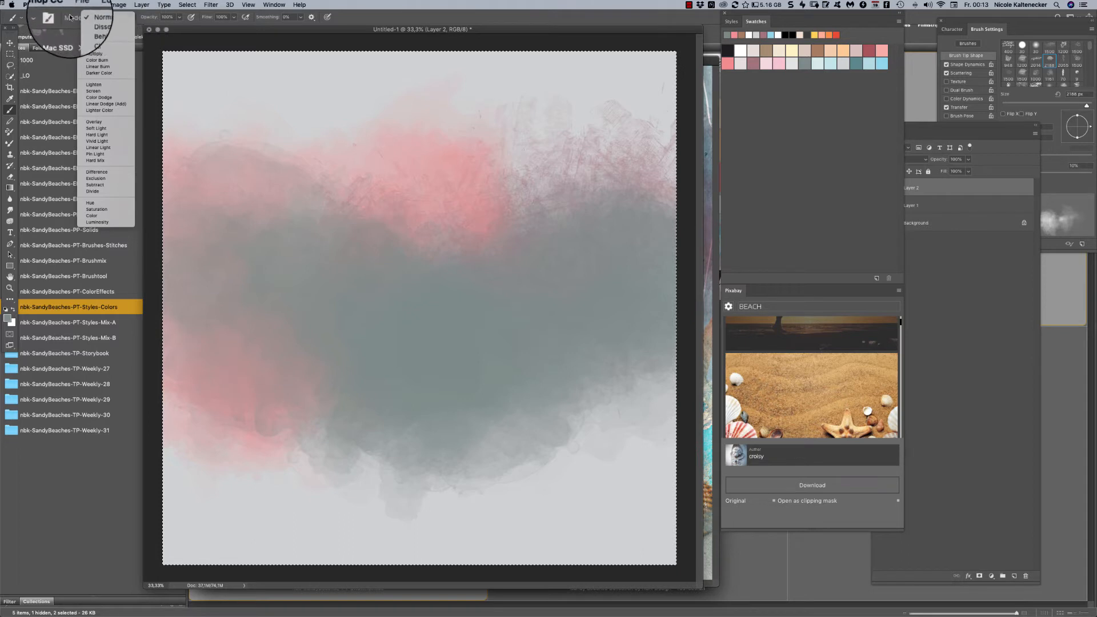
pyautogui.click(125, 68)
pyautogui.moveTo(328, 223)
pyautogui.mouseDown()
pyautogui.moveTo(337, 257)
pyautogui.moveTo(426, 296)
pyautogui.moveTo(444, 279)
pyautogui.moveTo(429, 214)
pyautogui.mouseUp()
pyautogui.moveTo(521, 224)
pyautogui.mouseDown()
pyautogui.moveTo(567, 184)
pyautogui.moveTo(532, 198)
pyautogui.moveTo(587, 174)
pyautogui.moveTo(569, 214)
pyautogui.moveTo(619, 193)
pyautogui.moveTo(638, 213)
pyautogui.moveTo(661, 205)
pyautogui.moveTo(662, 226)
pyautogui.moveTo(656, 190)
pyautogui.mouseUp()
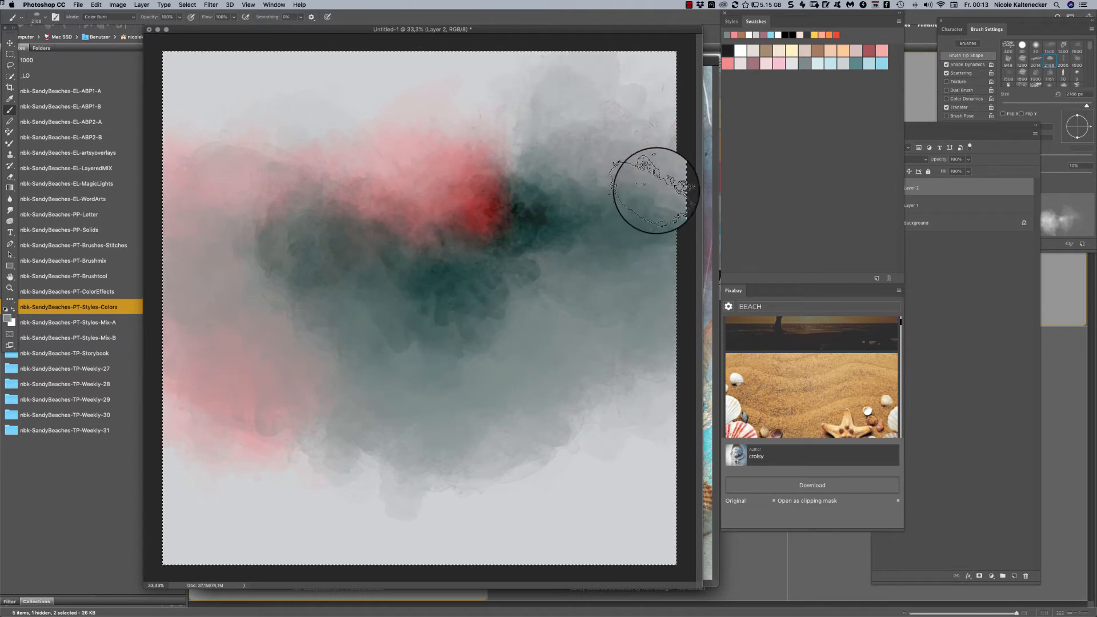
pyautogui.moveTo(461, 231)
pyautogui.mouseDown()
pyautogui.moveTo(282, 290)
pyautogui.moveTo(177, 257)
pyautogui.mouseUp()
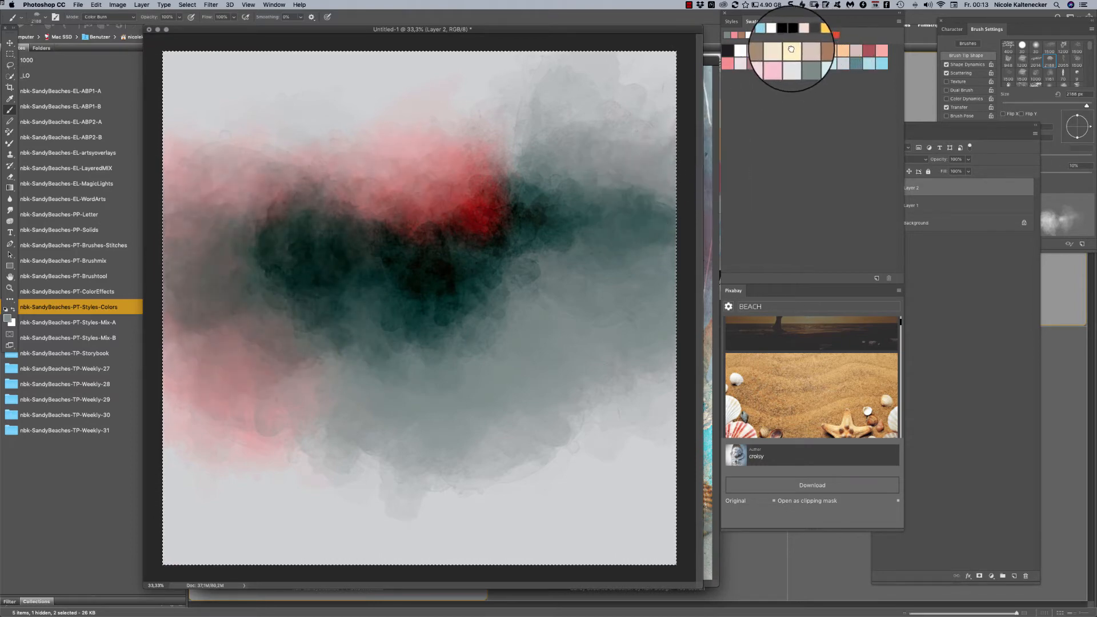
# - Brush the cream swatch color in Color Burn mode over the middle and right side of the page
pyautogui.click(792, 51)
pyautogui.moveTo(478, 349)
pyautogui.mouseDown()
pyautogui.moveTo(519, 321)
pyautogui.moveTo(600, 318)
pyautogui.moveTo(524, 297)
pyautogui.moveTo(568, 230)
pyautogui.moveTo(636, 267)
pyautogui.moveTo(673, 249)
pyautogui.moveTo(629, 177)
pyautogui.moveTo(600, 290)
pyautogui.moveTo(565, 213)
pyautogui.moveTo(523, 267)
pyautogui.mouseUp()
pyautogui.moveTo(430, 365)
pyautogui.mouseDown()
pyautogui.moveTo(436, 245)
pyautogui.moveTo(400, 318)
pyautogui.moveTo(436, 252)
pyautogui.moveTo(427, 304)
pyautogui.moveTo(475, 319)
pyautogui.moveTo(568, 139)
pyautogui.moveTo(629, 240)
pyautogui.moveTo(558, 191)
pyautogui.moveTo(594, 191)
pyautogui.moveTo(666, 304)
pyautogui.mouseUp()
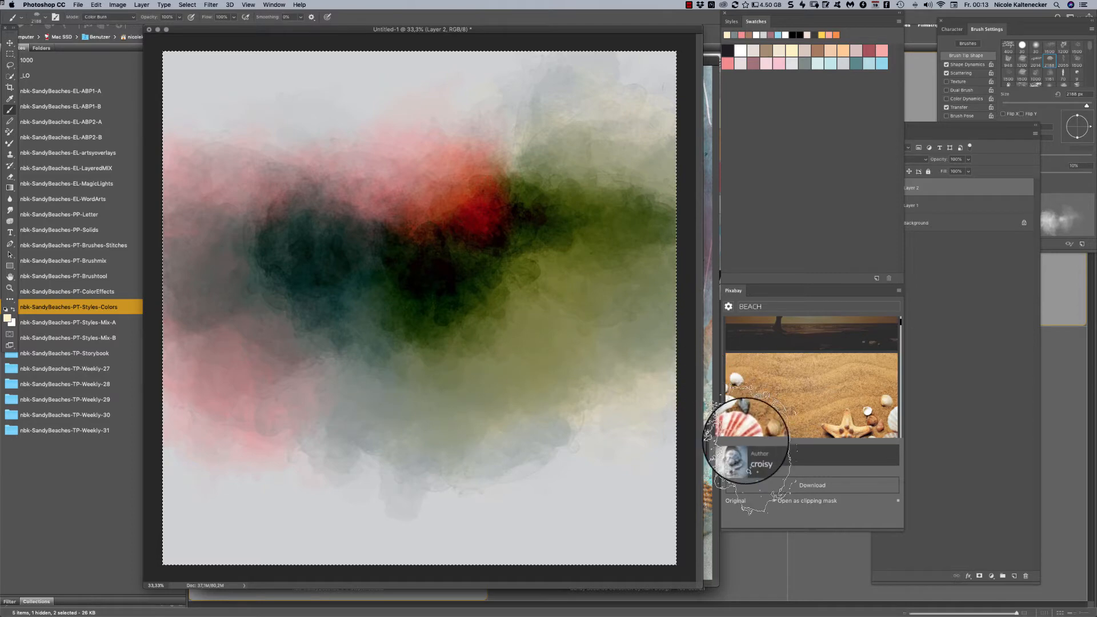
# - Return to the beach collage document and select Layer 3, Layer 2 and Layer 1 together
pyautogui.click(709, 294)
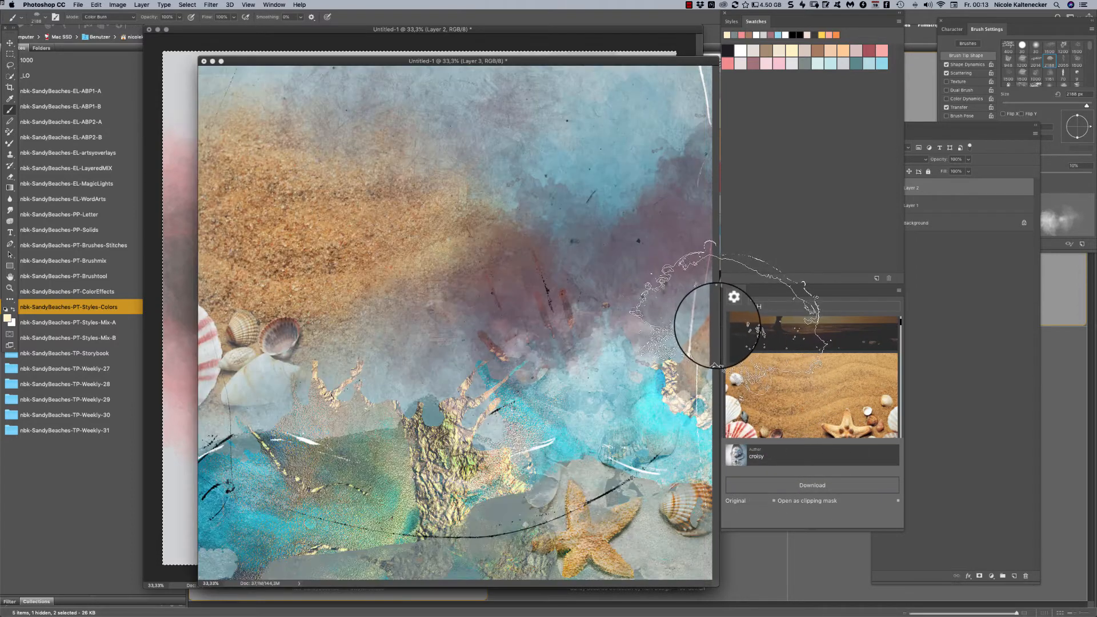
pyautogui.click(978, 277)
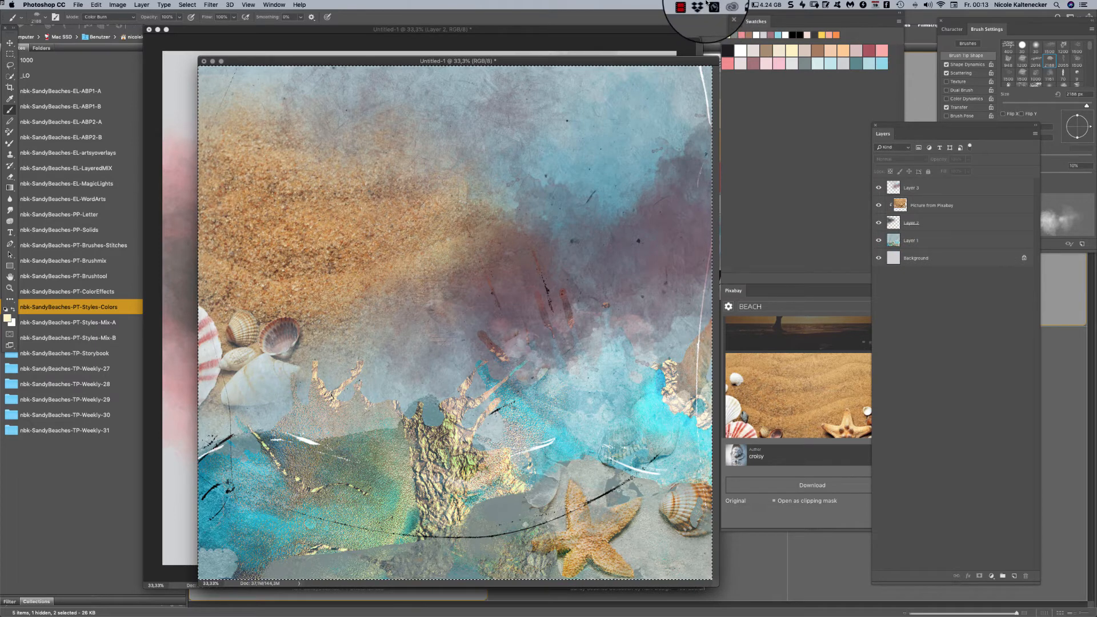
pyautogui.click(918, 187)
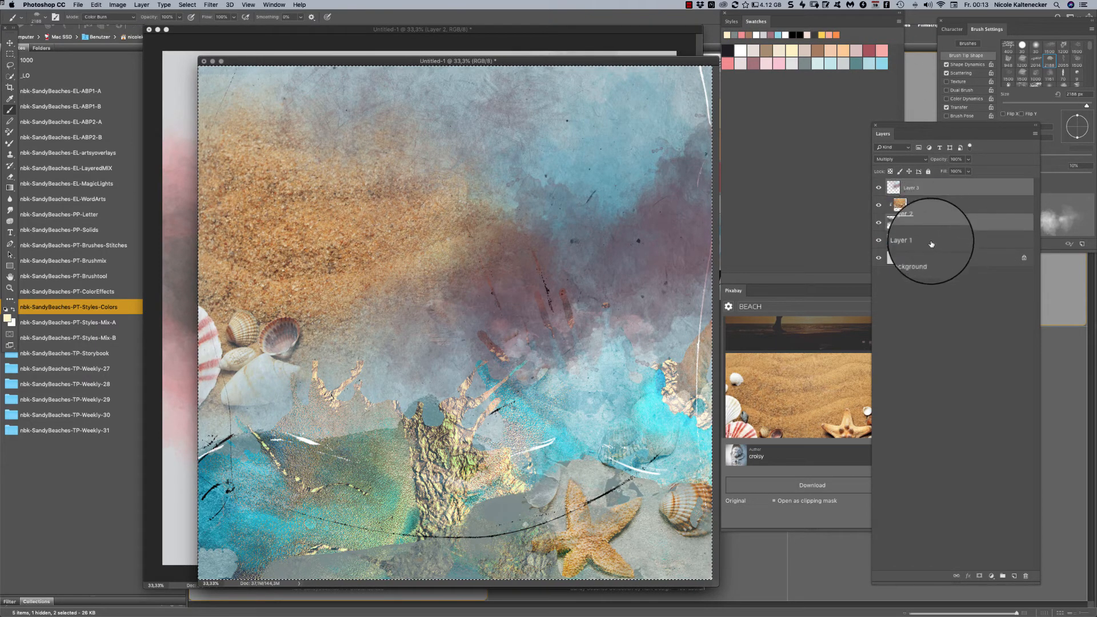
pyautogui.keyDown('super'); pyautogui.click(932, 244); pyautogui.keyUp('super')
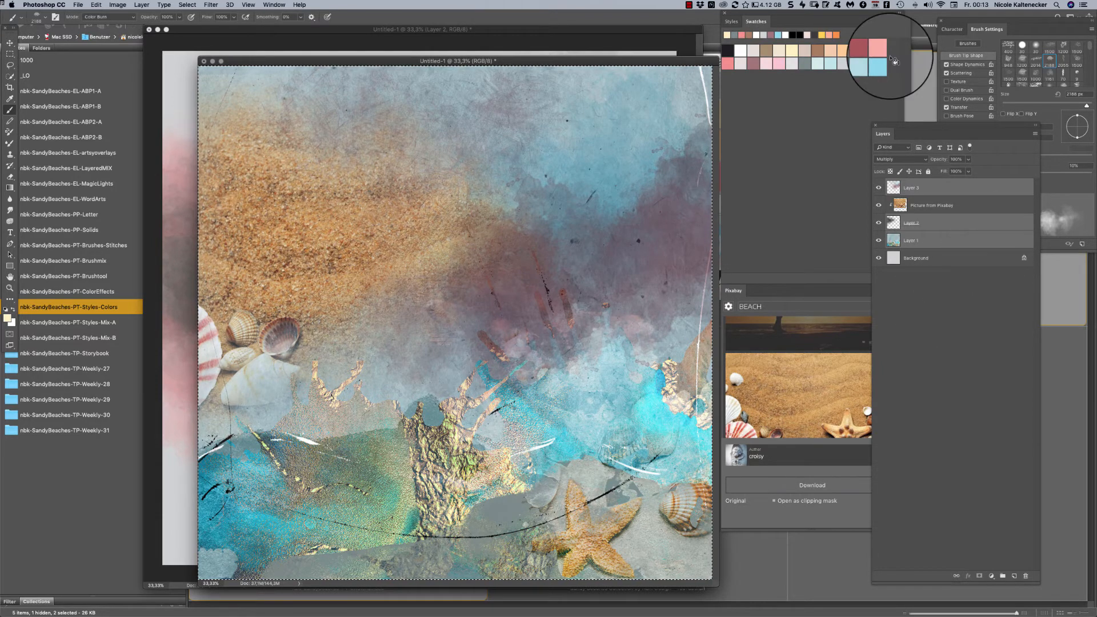
# - Release the Picture from Pixabay layer from its clipping mask and reselect Layer 3, Layer 2 and Layer 1 together
pyautogui.click(995, 207)
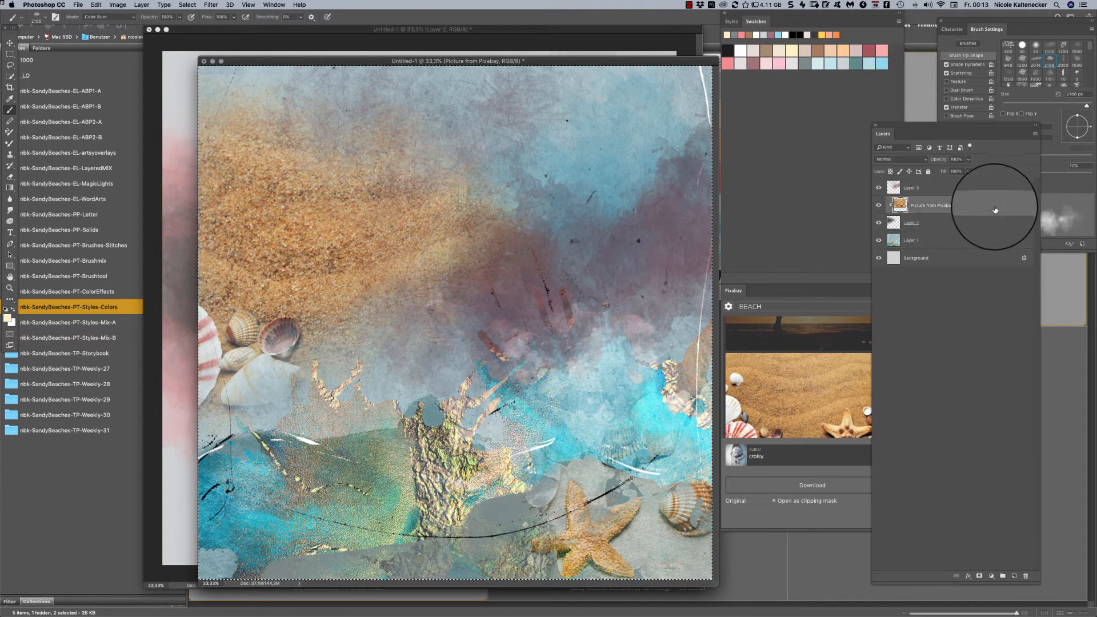
pyautogui.press('alt+super+g')
pyautogui.click(966, 192)
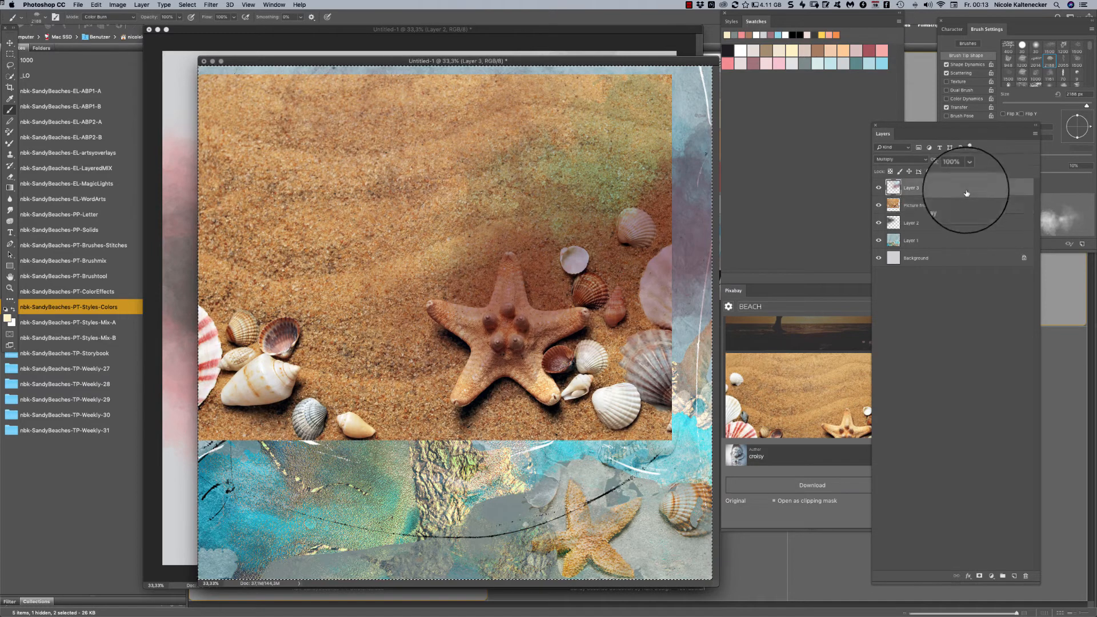
pyautogui.keyDown('super'); pyautogui.click(958, 225); pyautogui.keyUp('super')
pyautogui.keyDown('super'); pyautogui.click(959, 241); pyautogui.keyUp('super')
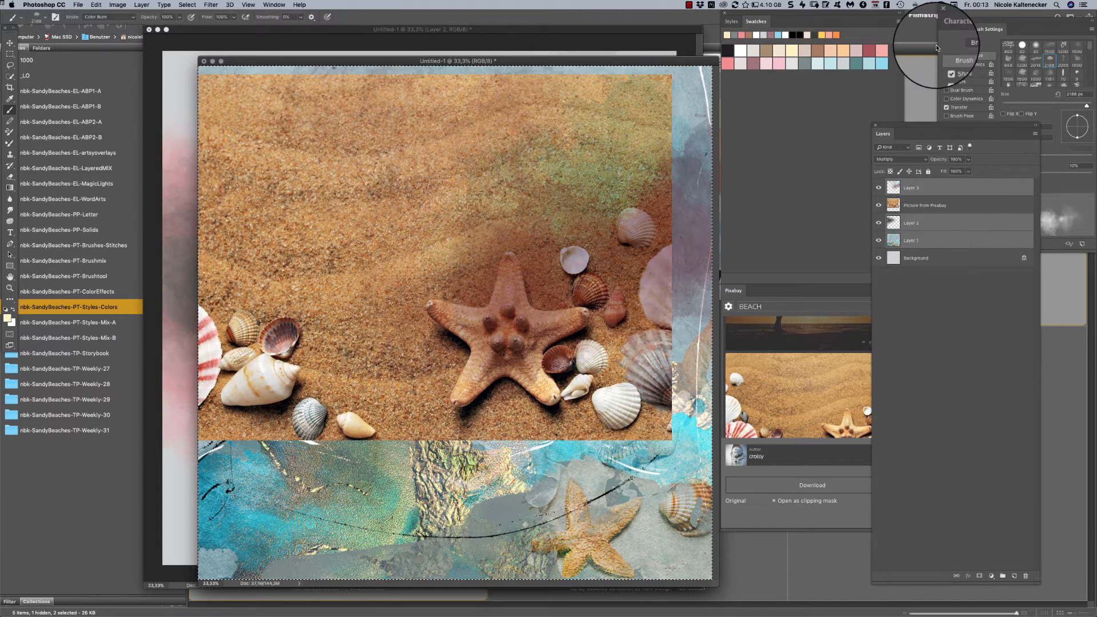
# - Delete the selected Layer 3, Layer 2 and Layer 1, and reposition the starfish picture to span the page's width
pyautogui.click(1024, 576)
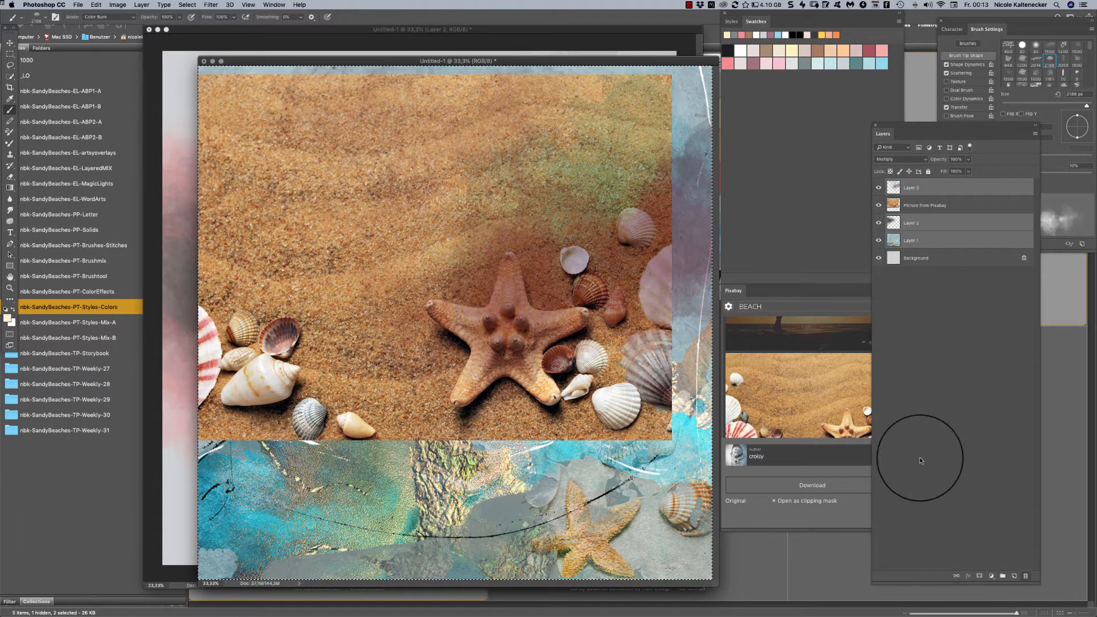
pyautogui.press('Return')
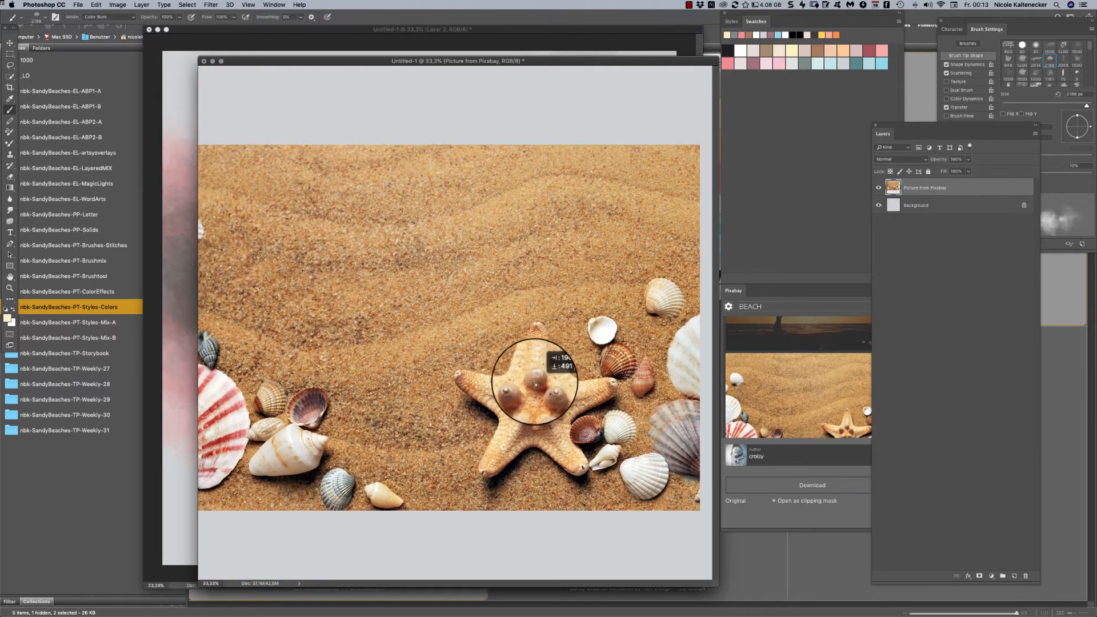
# - Add a new layer above the starfish picture and brush the cream color over its middle and right side
pyautogui.press('super+shift+n')
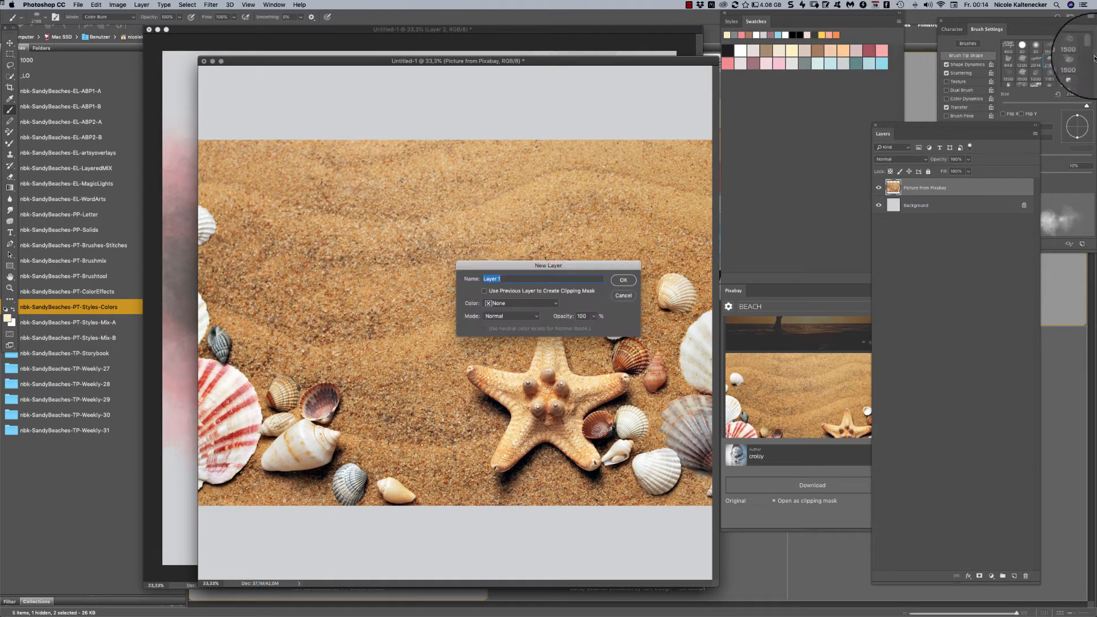
pyautogui.press('Return')
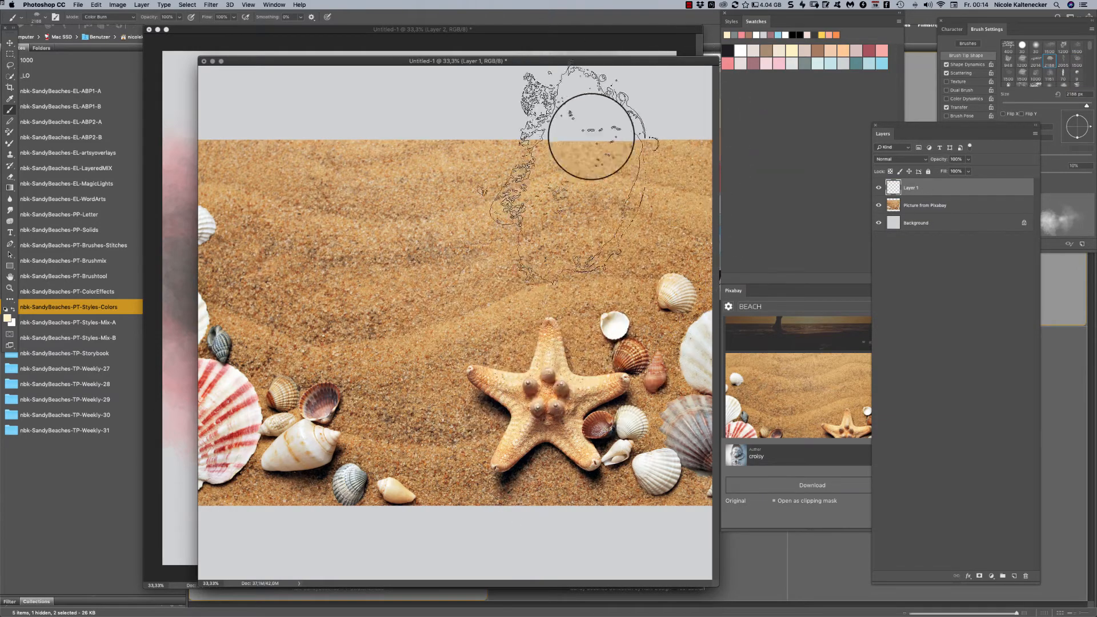
pyautogui.click(516, 357)
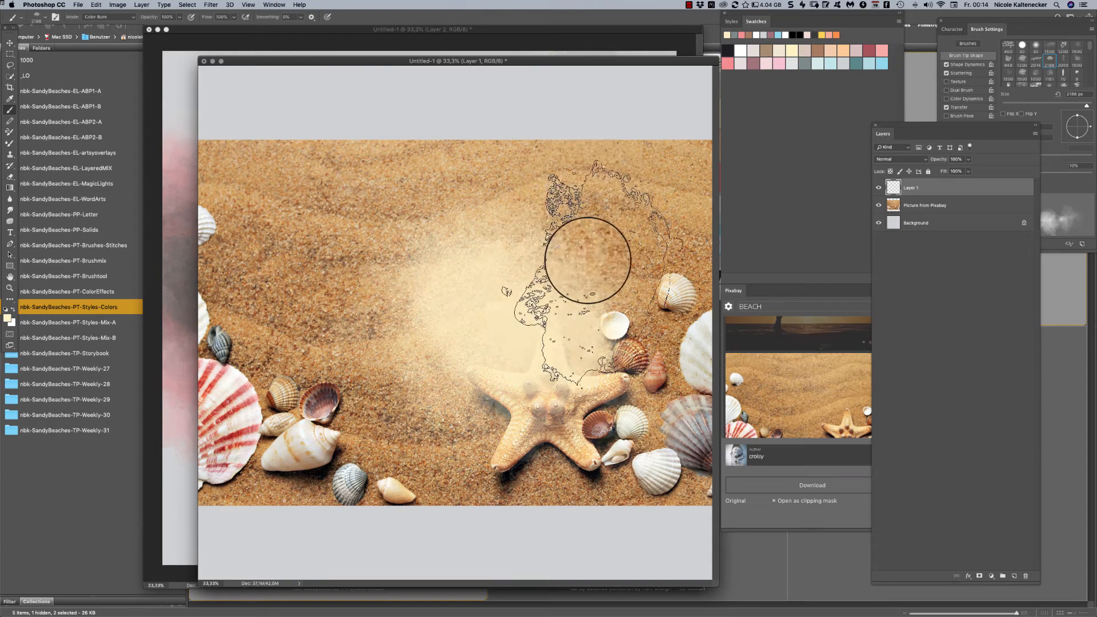
pyautogui.click(631, 261)
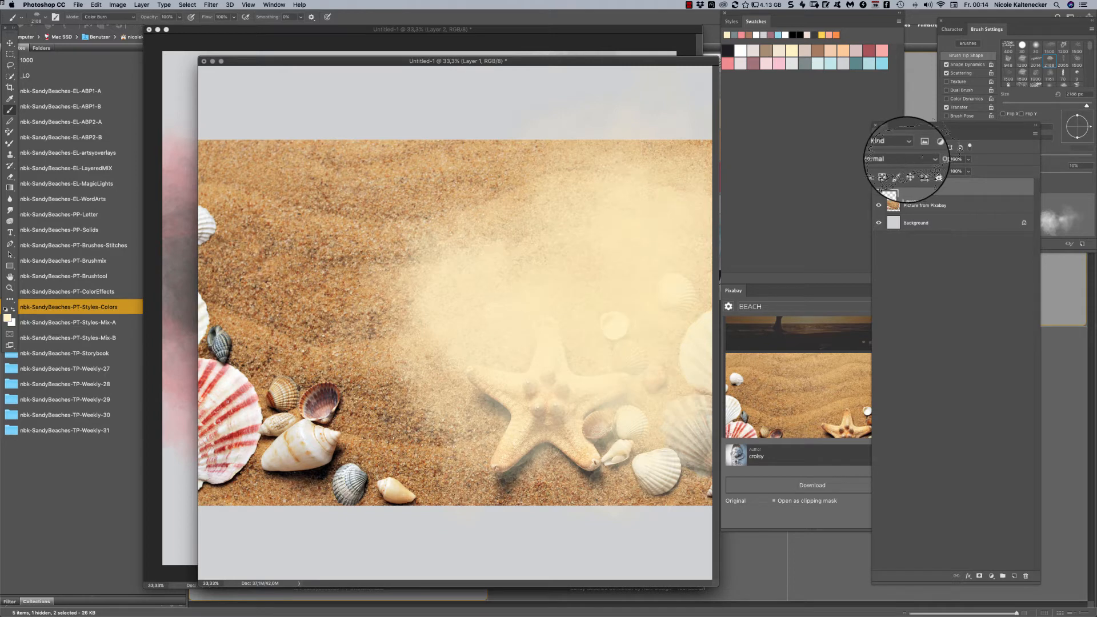
# - Try the Multiply blend mode on Layer 1, then switch the layer to Color Burn
pyautogui.click(913, 160)
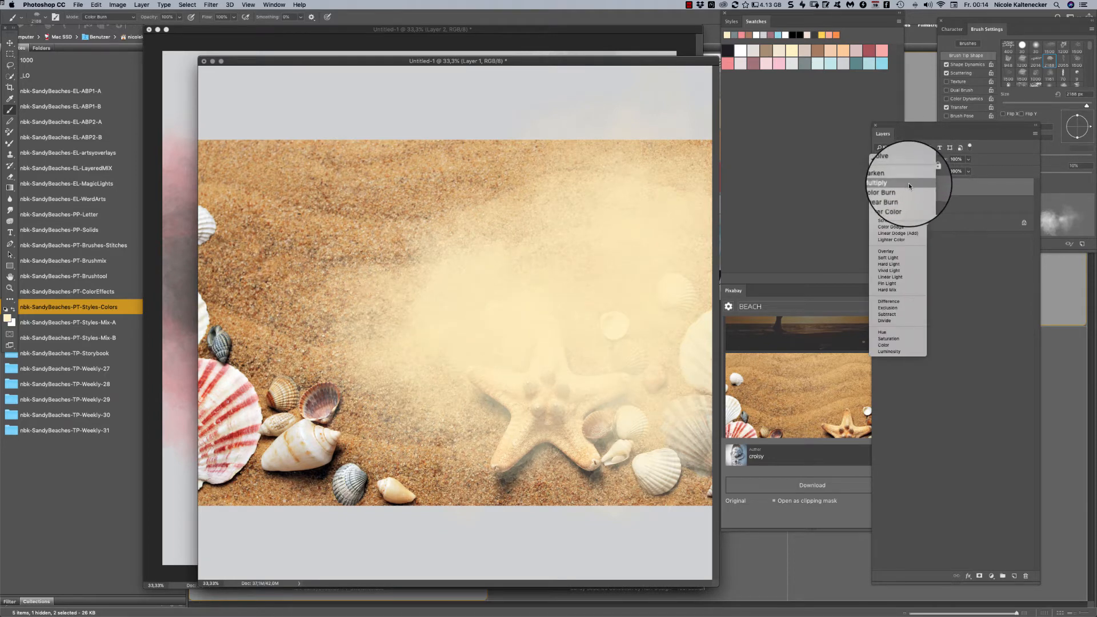
pyautogui.click(909, 183)
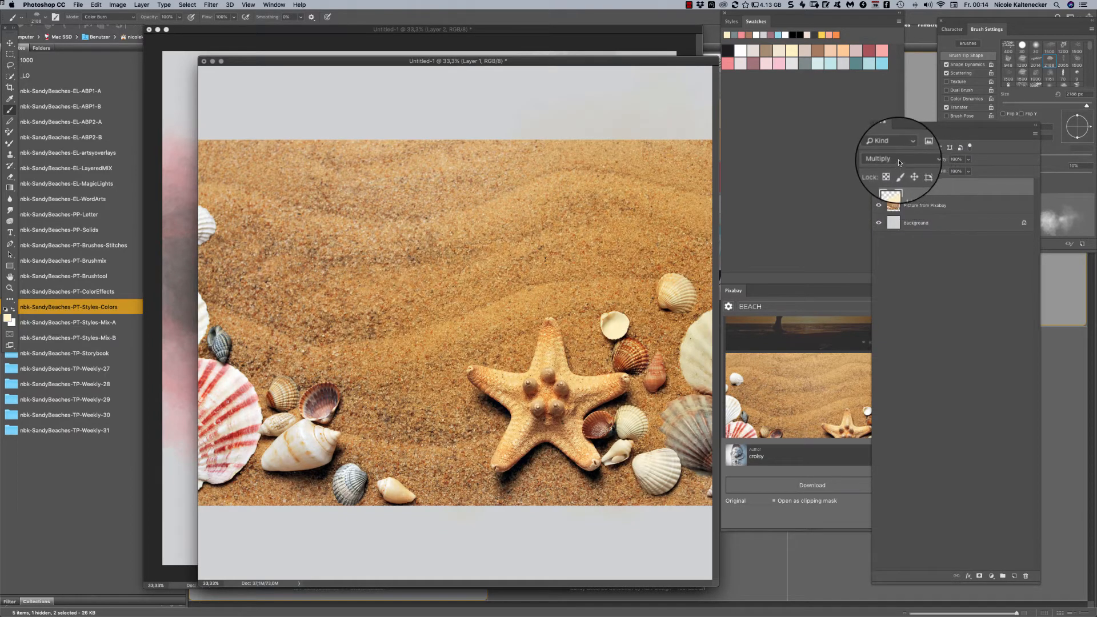
pyautogui.click(899, 162)
pyautogui.click(900, 165)
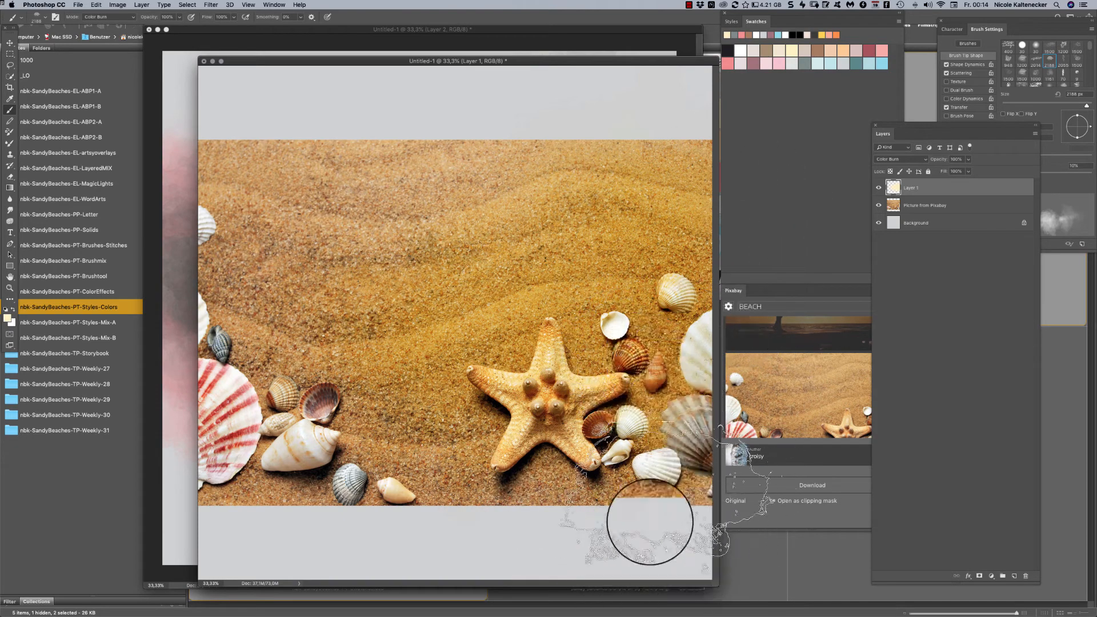
# - Brush a gray-blue swatch color over the upper part of the page, switching the brush's painting mode to Overlay
pyautogui.click(886, 62)
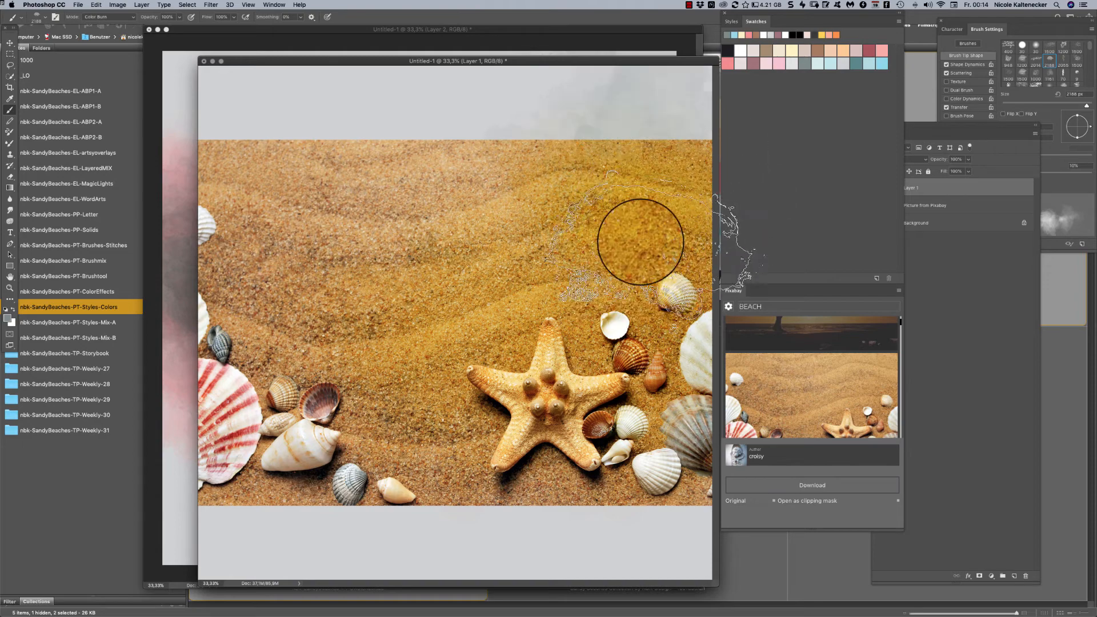
pyautogui.click(112, 21)
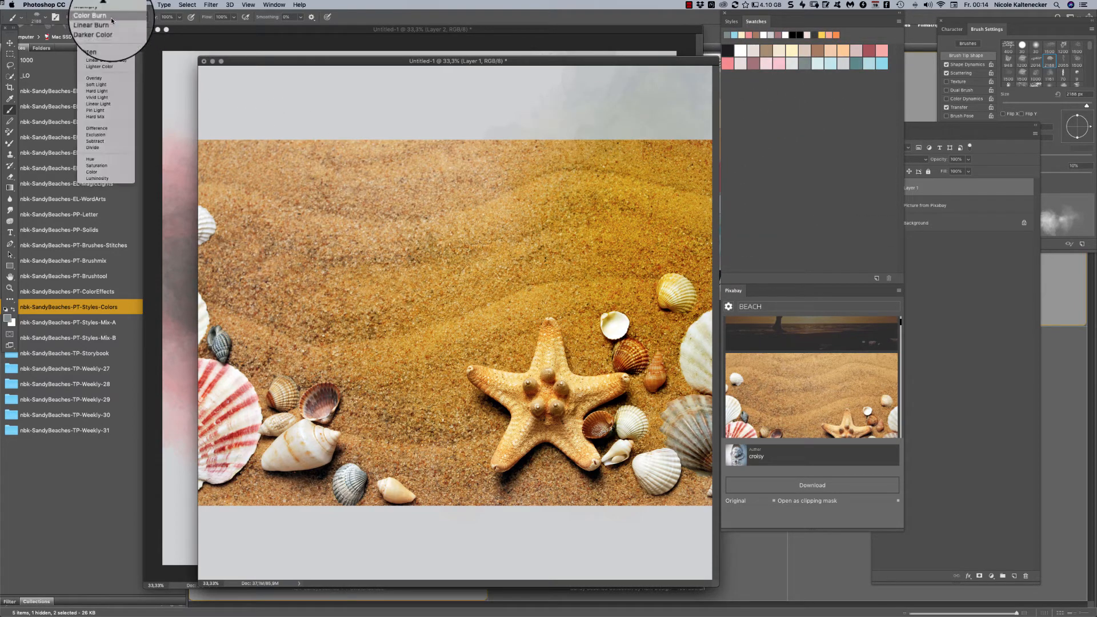
pyautogui.click(126, 79)
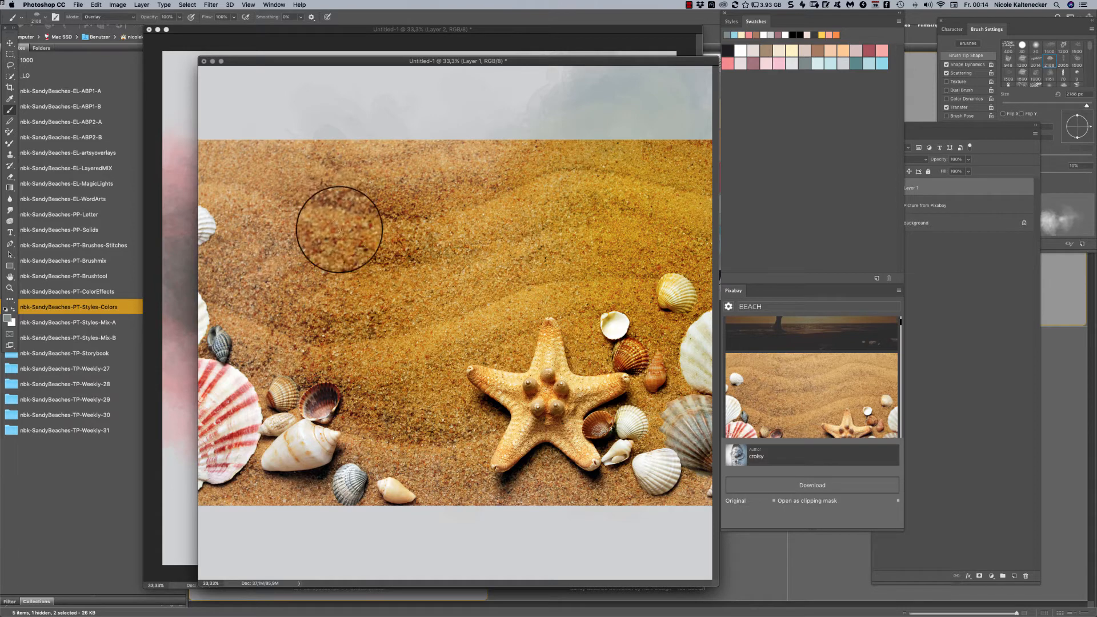
# - Pick the pink swatch and brush it in Overlay mode over the shells and sand on the picture's left side
pyautogui.click(728, 61)
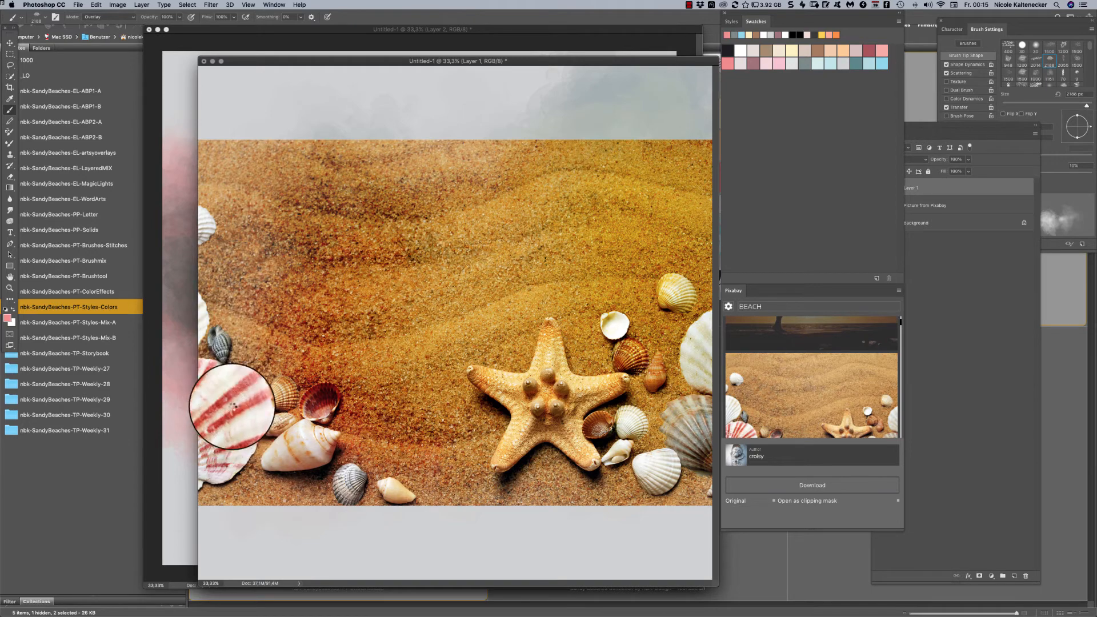
pyautogui.click(222, 394)
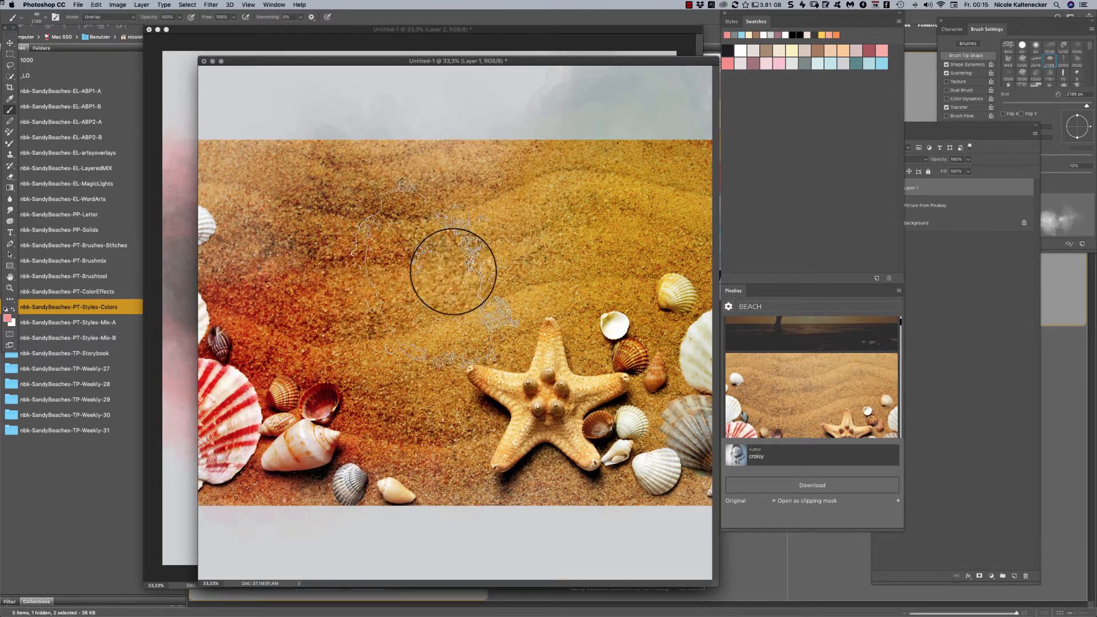
pyautogui.click(328, 416)
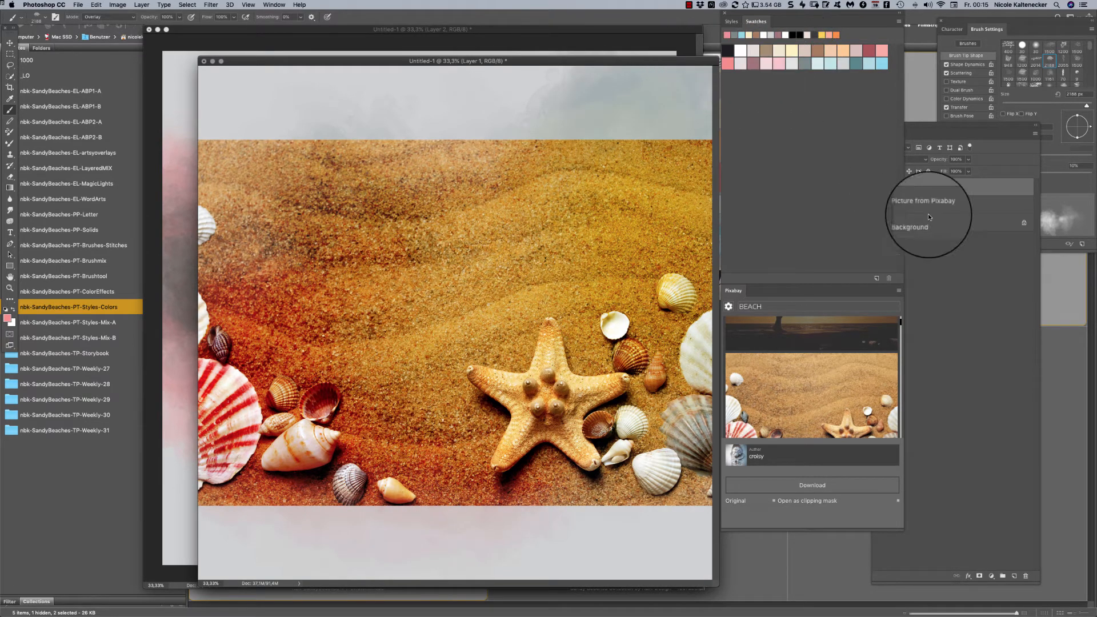
# - Try Linear Burn, Lighten and Screen as the blend mode of Layer 1
pyautogui.click(931, 184)
pyautogui.click(903, 164)
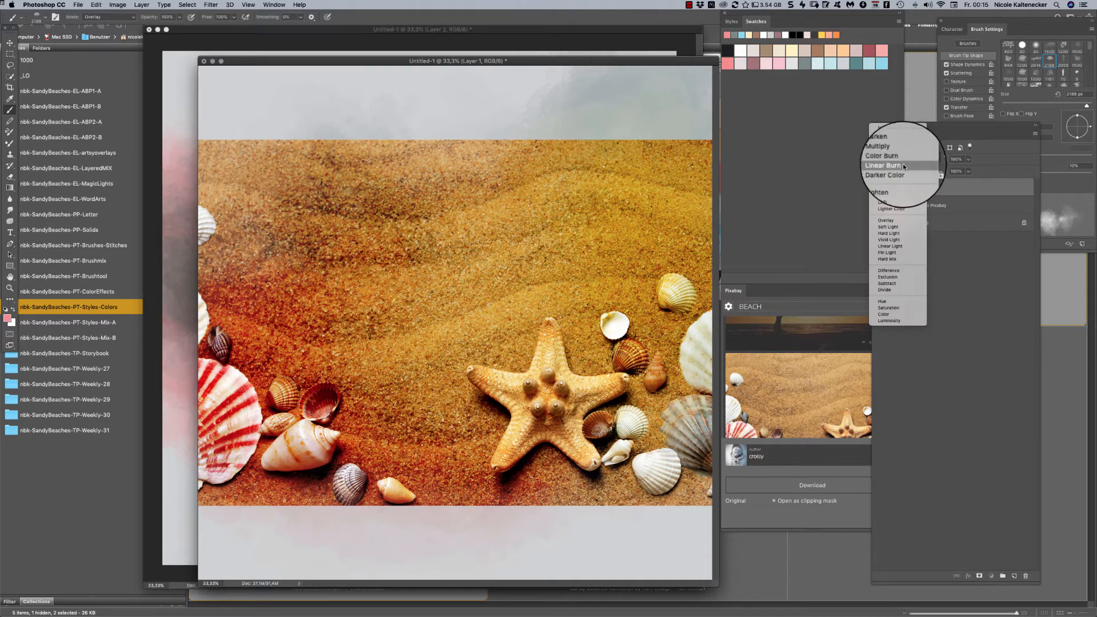
pyautogui.click(906, 164)
pyautogui.click(910, 162)
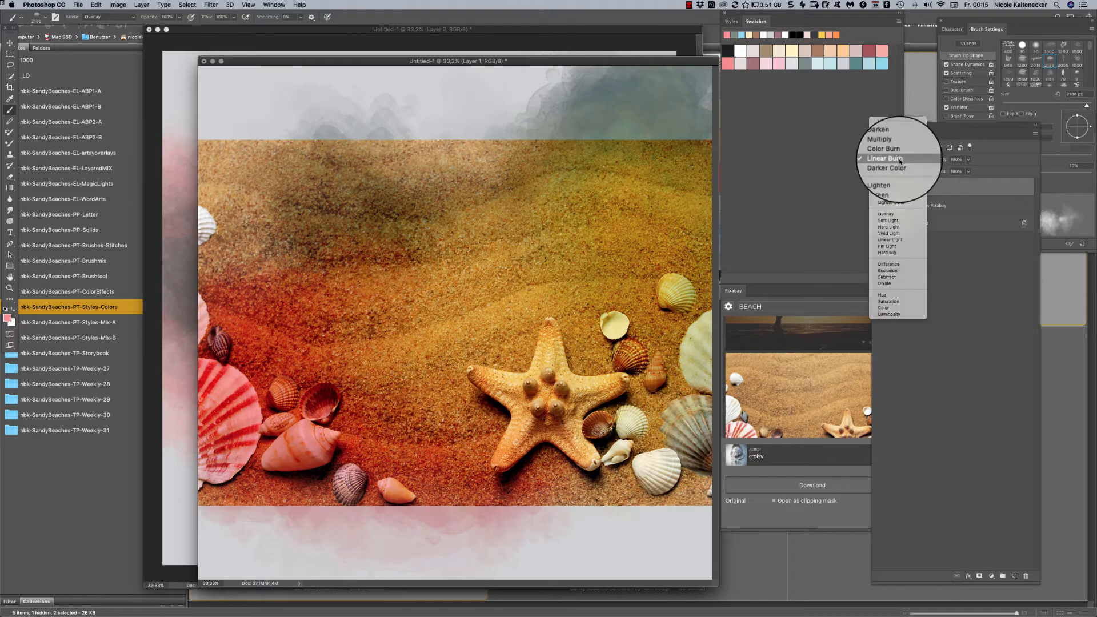
pyautogui.click(905, 179)
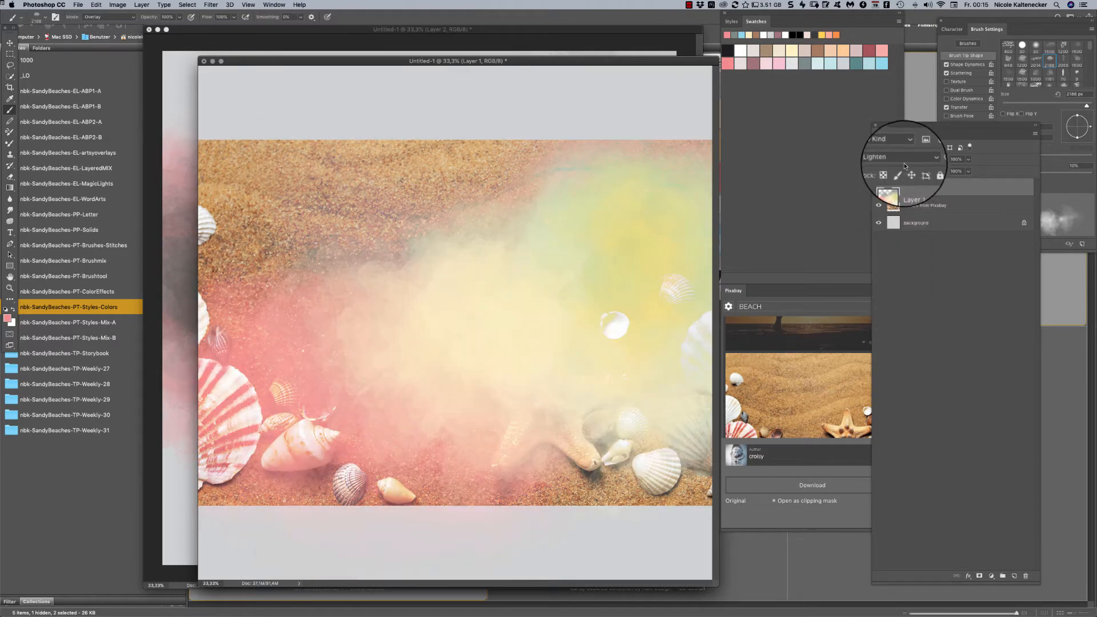
pyautogui.click(904, 163)
pyautogui.click(903, 165)
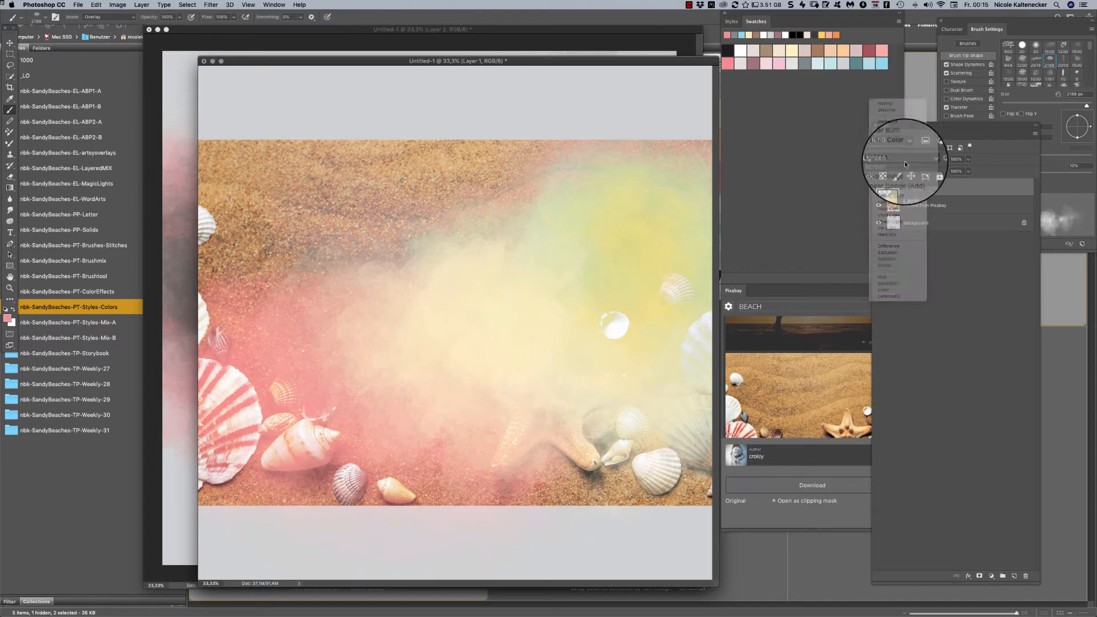
# - Try Color Dodge, Linear Dodge (Add) and Overlay as the blend mode of Layer 1
pyautogui.click(902, 155)
pyautogui.click(903, 166)
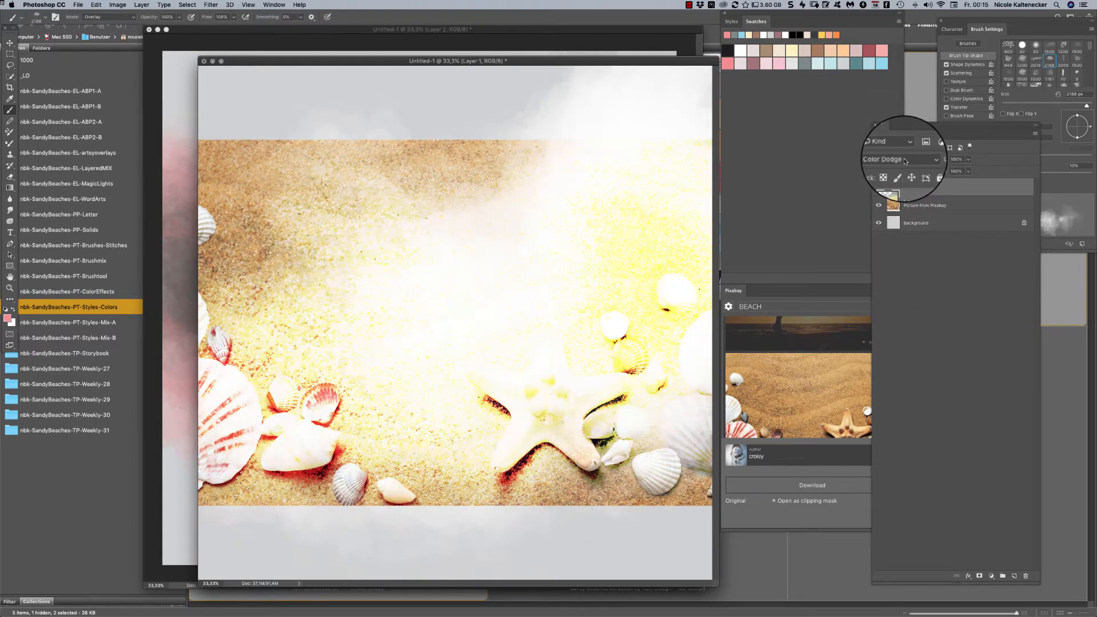
pyautogui.click(904, 159)
pyautogui.click(904, 165)
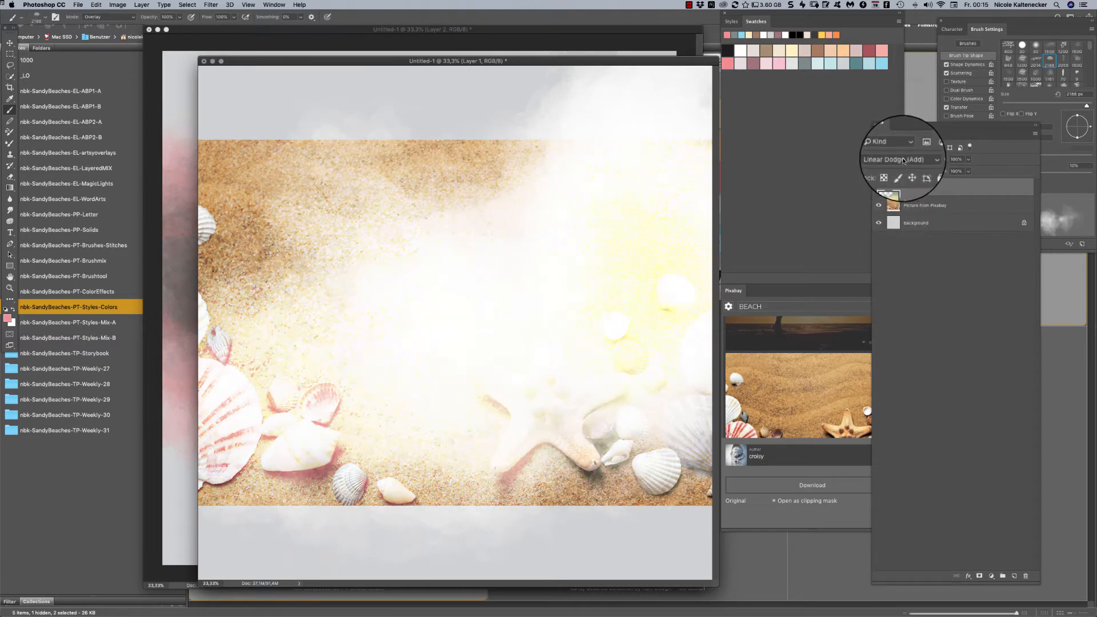
pyautogui.click(905, 158)
pyautogui.click(906, 166)
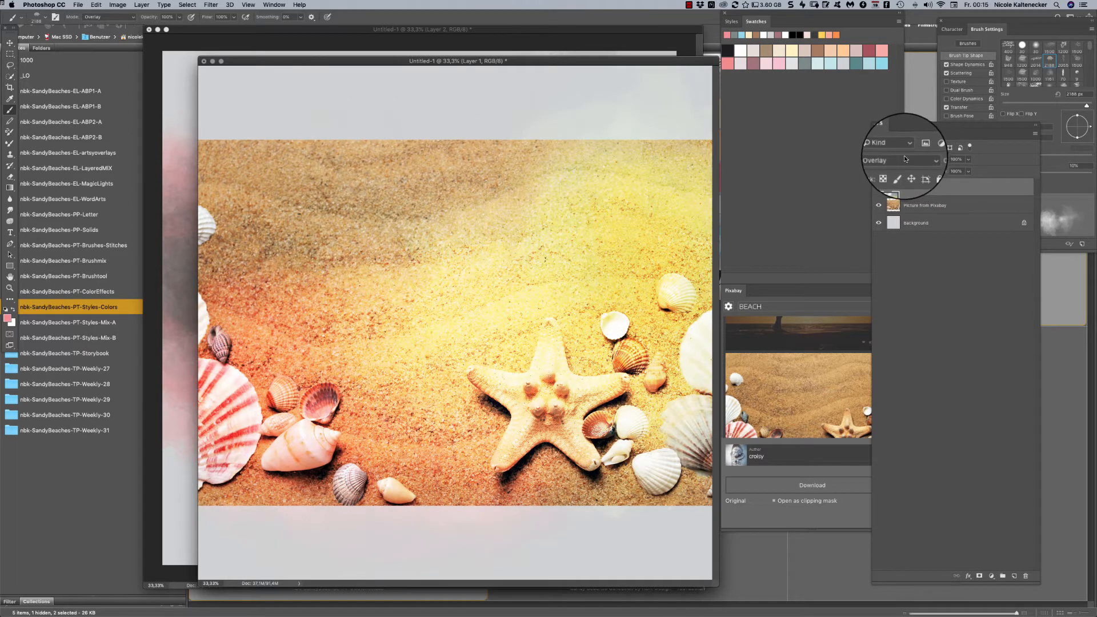
# - Set Layer 1's blend mode to Soft Light and toggle the layer's visibility to compare the effect
pyautogui.click(907, 157)
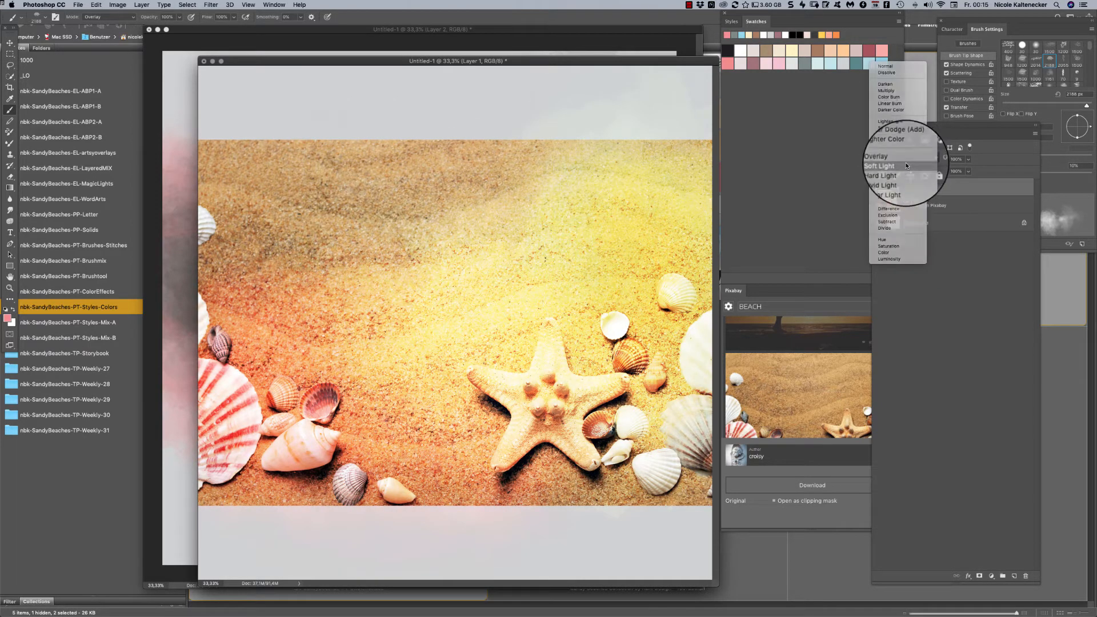
pyautogui.click(907, 165)
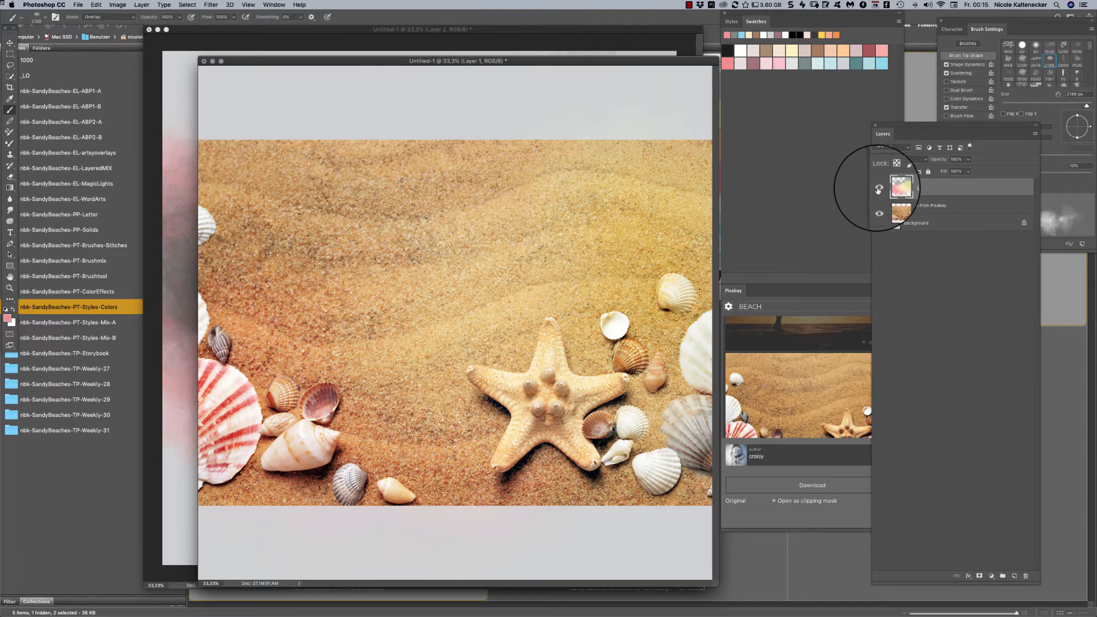
pyautogui.click(879, 189)
pyautogui.click(878, 189)
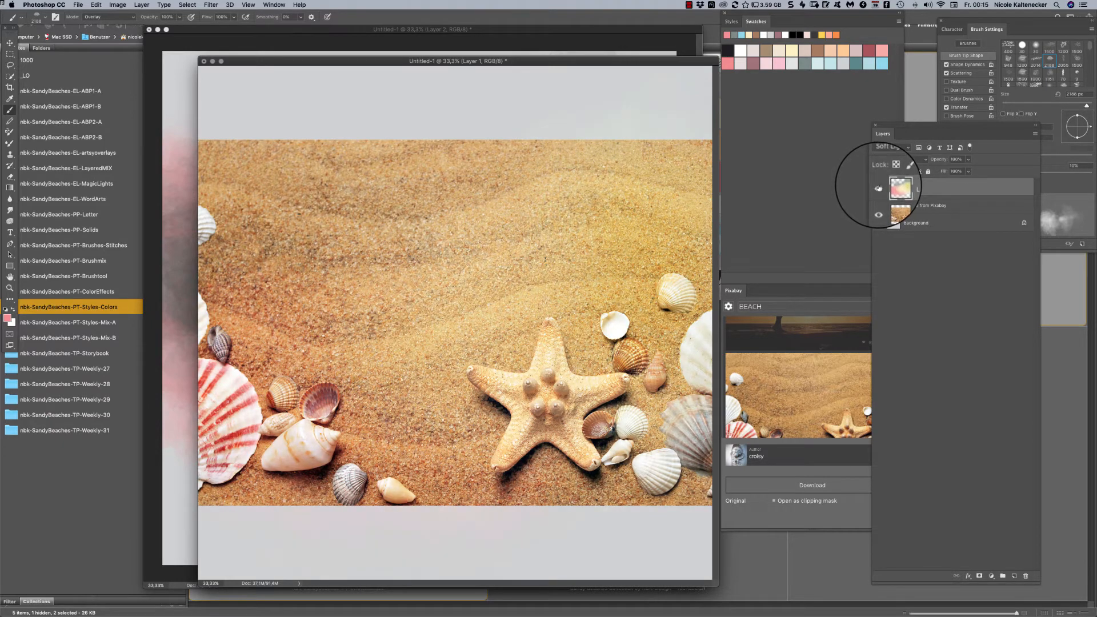
pyautogui.click(878, 189)
pyautogui.click(879, 189)
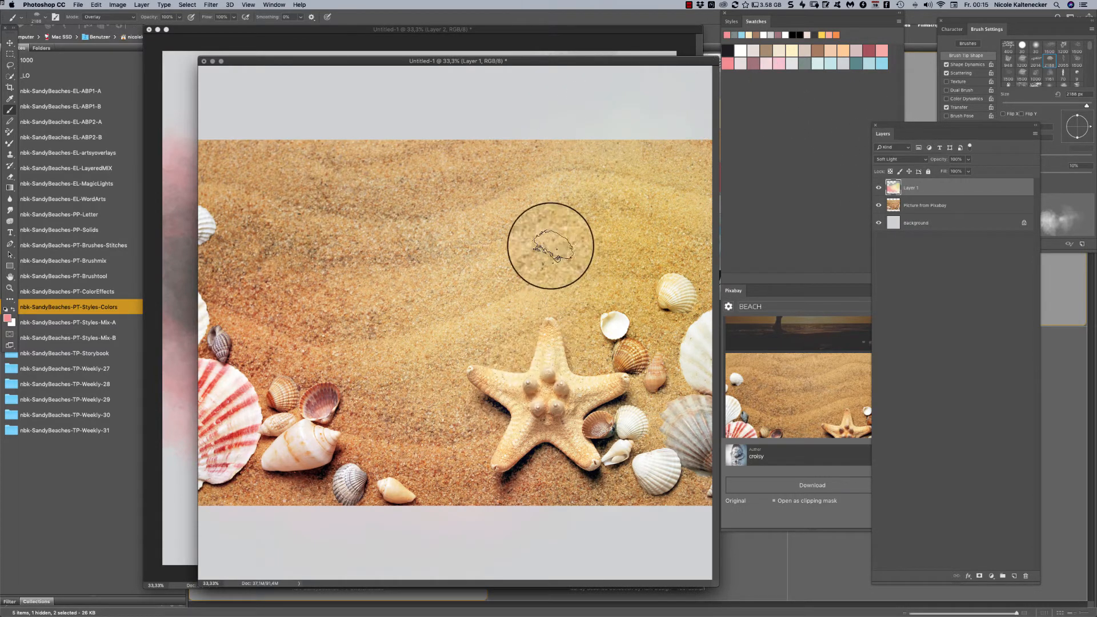
# - Choose the nbk-sandybeaches-Brushtool12 brush and paint pink over the sand in the picture's upper left
pyautogui.rightClick(585, 244)
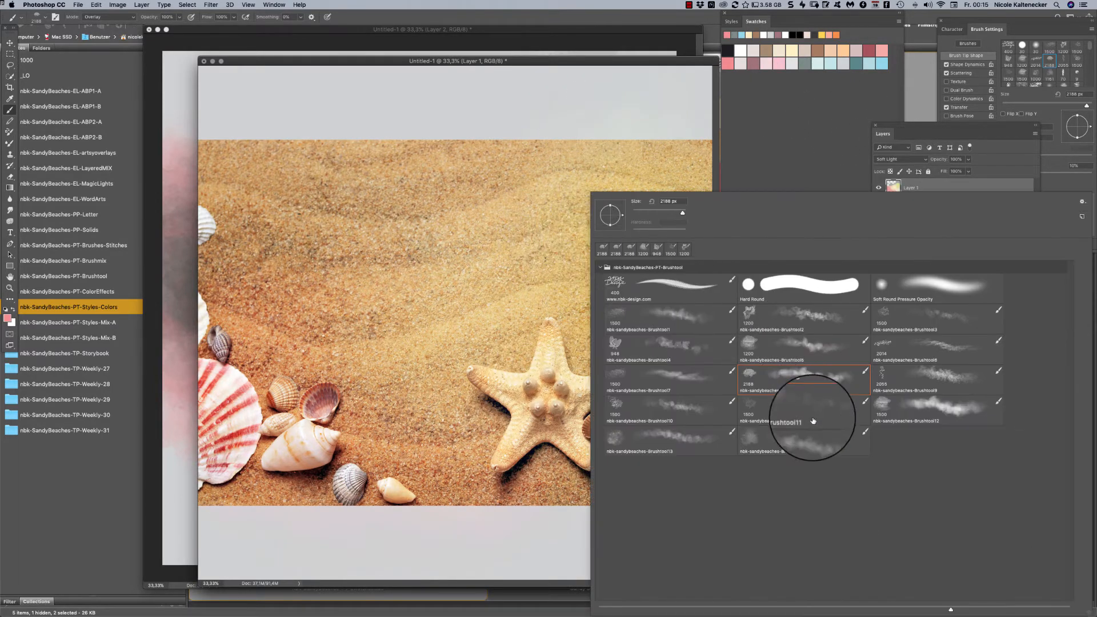
pyautogui.click(760, 321)
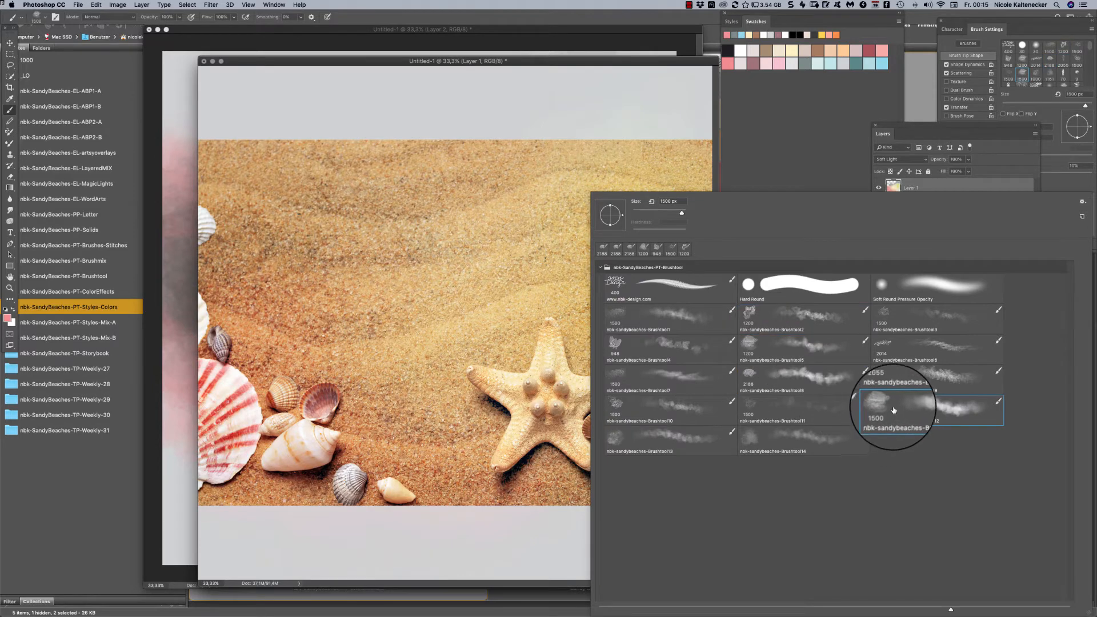
pyautogui.doubleClick(887, 403)
pyautogui.moveTo(301, 208)
pyautogui.mouseDown()
pyautogui.moveTo(309, 177)
pyautogui.moveTo(295, 135)
pyautogui.moveTo(208, 157)
pyautogui.mouseUp()
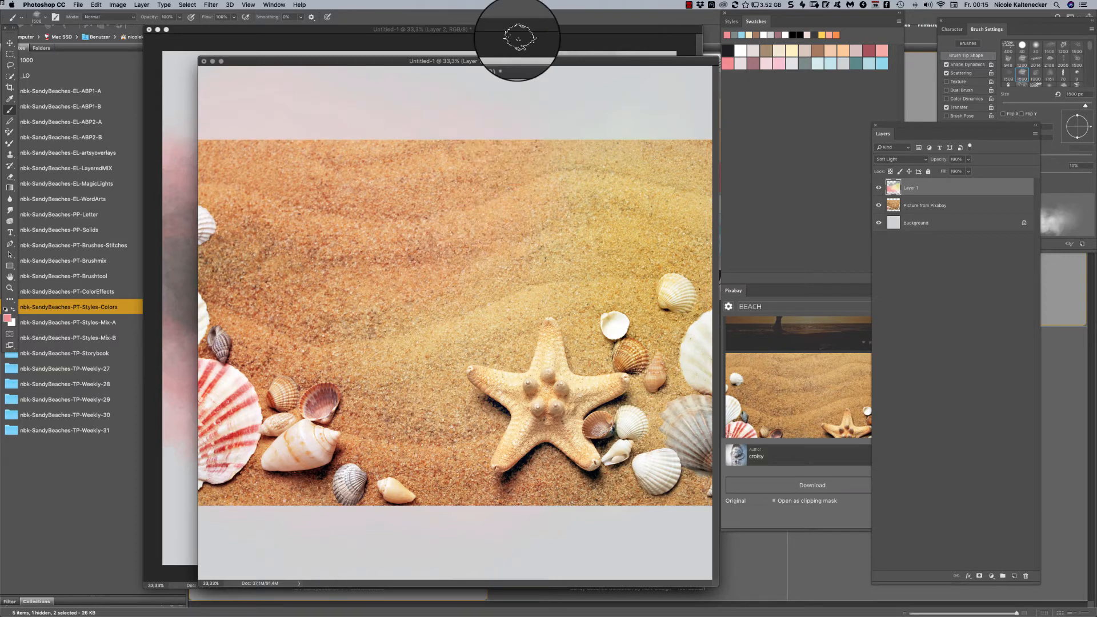
# - Add a new layer and brush a large black area over the upper left of the page
pyautogui.press('super+shift+n')
pyautogui.press('Return')
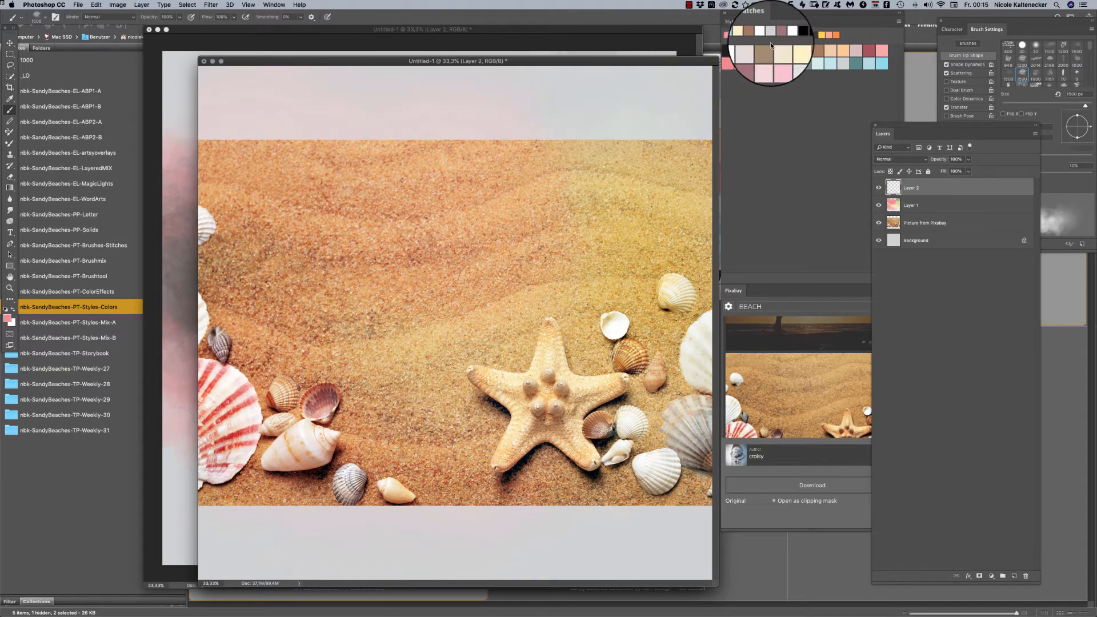
pyautogui.click(731, 46)
pyautogui.moveTo(311, 245)
pyautogui.mouseDown()
pyautogui.moveTo(211, 234)
pyautogui.moveTo(212, 215)
pyautogui.moveTo(341, 214)
pyautogui.moveTo(343, 180)
pyautogui.moveTo(356, 254)
pyautogui.moveTo(396, 218)
pyautogui.moveTo(412, 226)
pyautogui.moveTo(391, 193)
pyautogui.moveTo(398, 228)
pyautogui.moveTo(384, 241)
pyautogui.moveTo(337, 238)
pyautogui.moveTo(282, 258)
pyautogui.moveTo(360, 234)
pyautogui.moveTo(320, 216)
pyautogui.moveTo(334, 224)
pyautogui.moveTo(332, 260)
pyautogui.moveTo(387, 263)
pyautogui.moveTo(471, 203)
pyautogui.moveTo(424, 189)
pyautogui.moveTo(415, 172)
pyautogui.moveTo(439, 240)
pyautogui.moveTo(397, 142)
pyautogui.moveTo(289, 92)
pyautogui.moveTo(194, 71)
pyautogui.moveTo(199, 145)
pyautogui.moveTo(212, 159)
pyautogui.moveTo(302, 69)
pyautogui.mouseUp()
# - Choose the Pixabay beach picture with waves and a conch shell, and download it as a clipping mask over the black area
pyautogui.click(831, 400)
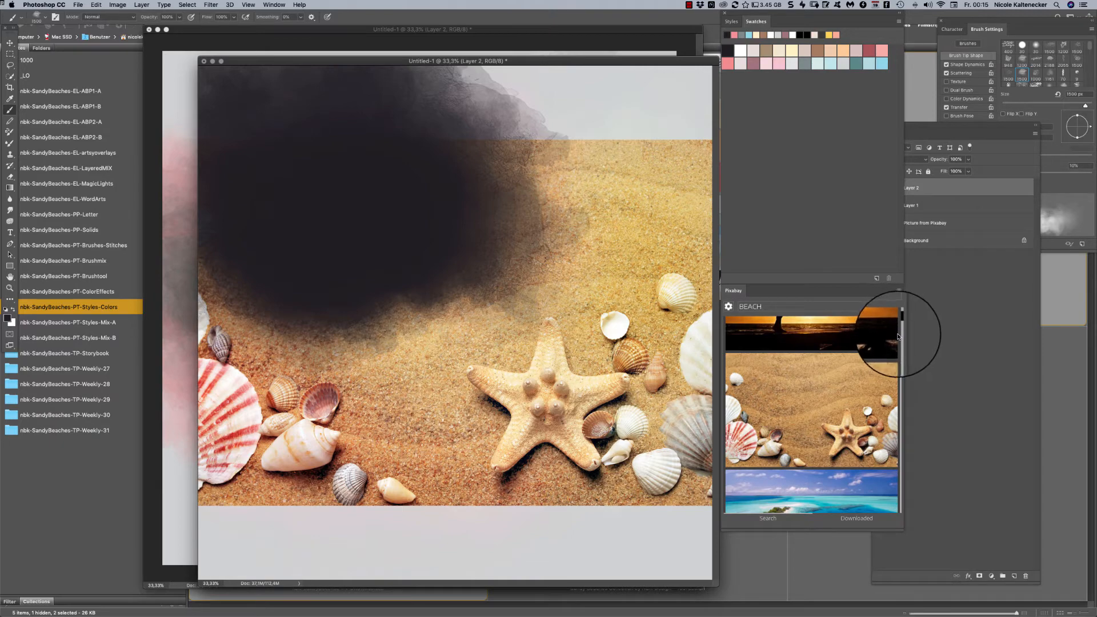
pyautogui.moveTo(901, 324); pyautogui.dragTo(898, 331)
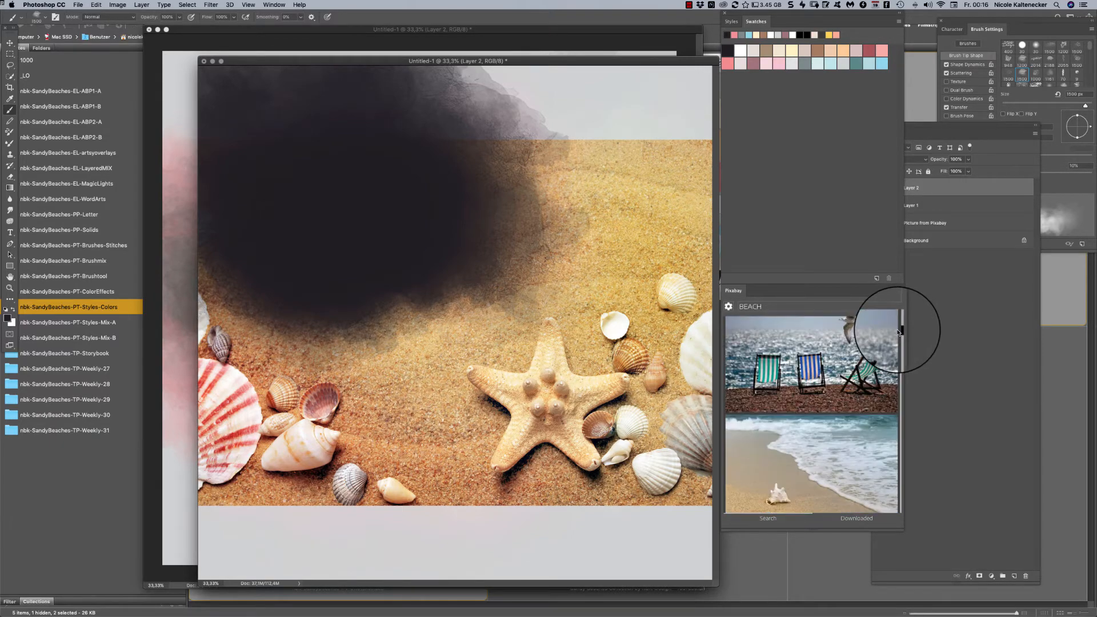
pyautogui.click(834, 454)
pyautogui.click(839, 489)
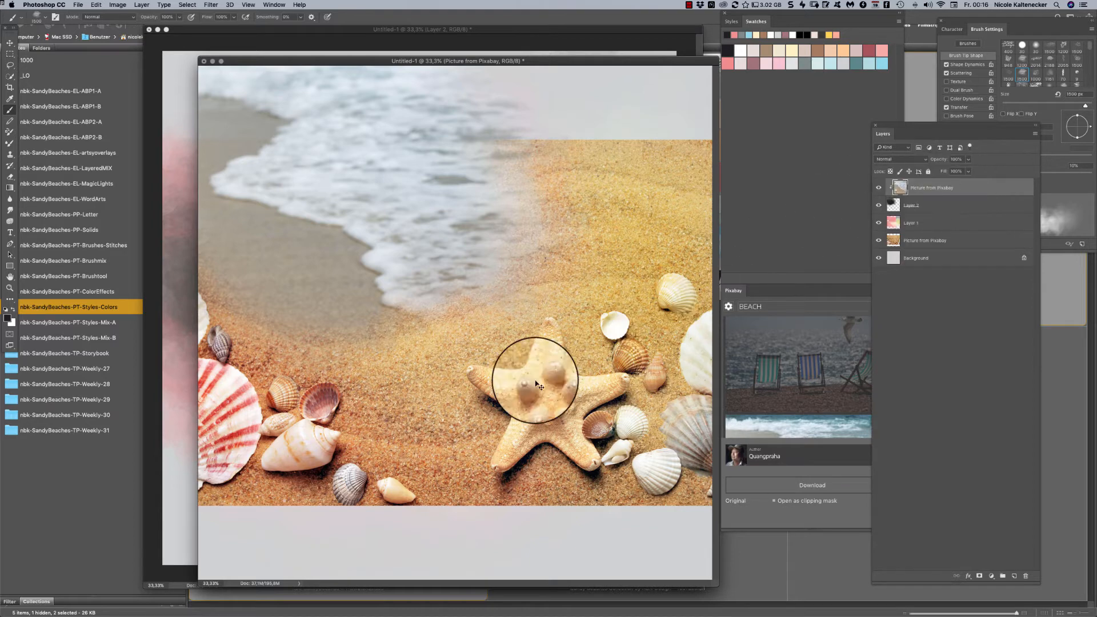
# - Transform the clipped beach picture to bring its conch shell into the painted area, and move Layer 1 above it
pyautogui.press('super+t')
pyautogui.moveTo(324, 280); pyautogui.dragTo(376, 93)
pyautogui.moveTo(391, 240); pyautogui.dragTo(377, 189)
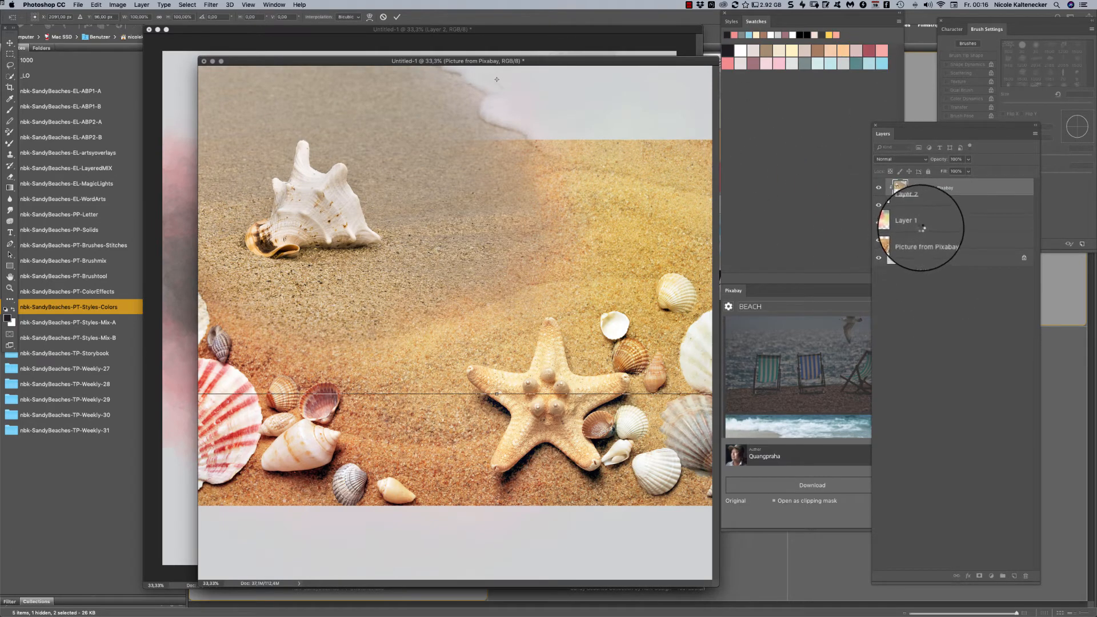
pyautogui.moveTo(965, 225); pyautogui.dragTo(920, 184)
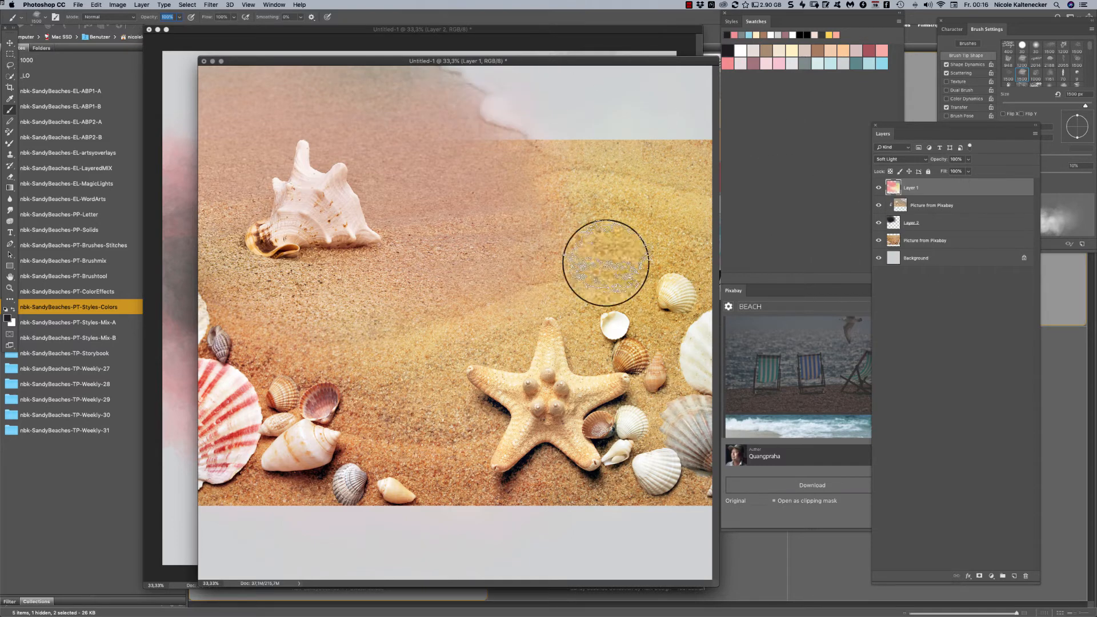
# - Add a layer mask to the lower Pixabay picture and paint black on it to fade the picture's upper right edge
pyautogui.click(936, 241)
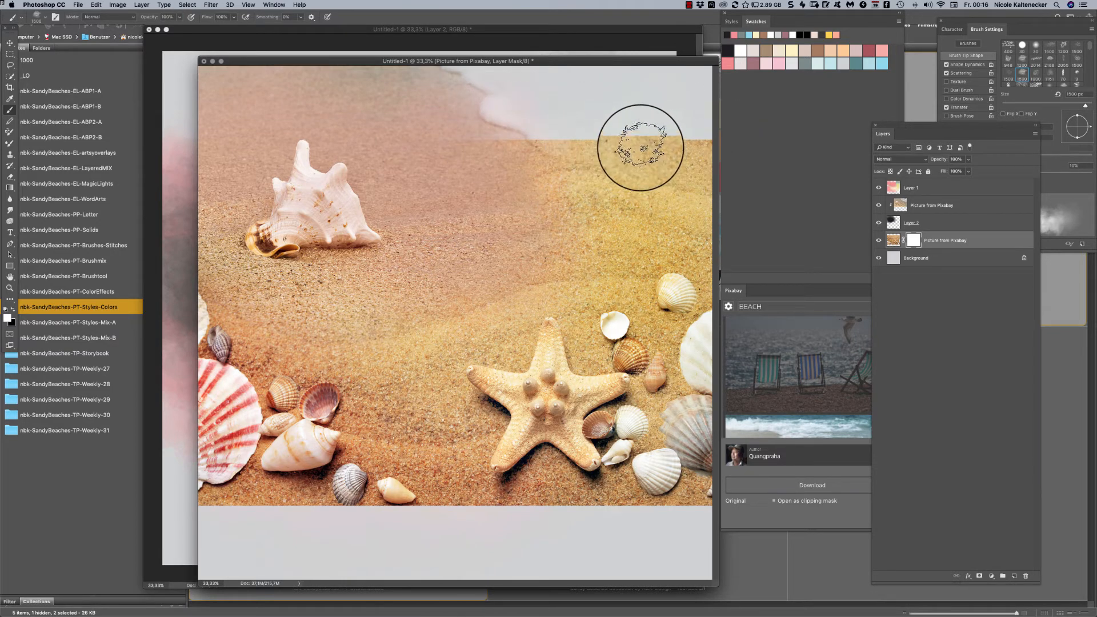
pyautogui.press('x')
pyautogui.moveTo(640, 148)
pyautogui.mouseDown()
pyautogui.moveTo(583, 121)
pyautogui.moveTo(582, 130)
pyautogui.moveTo(532, 127)
pyautogui.moveTo(551, 119)
pyautogui.moveTo(541, 114)
pyautogui.moveTo(601, 112)
pyautogui.moveTo(660, 123)
pyautogui.moveTo(602, 134)
pyautogui.mouseUp()
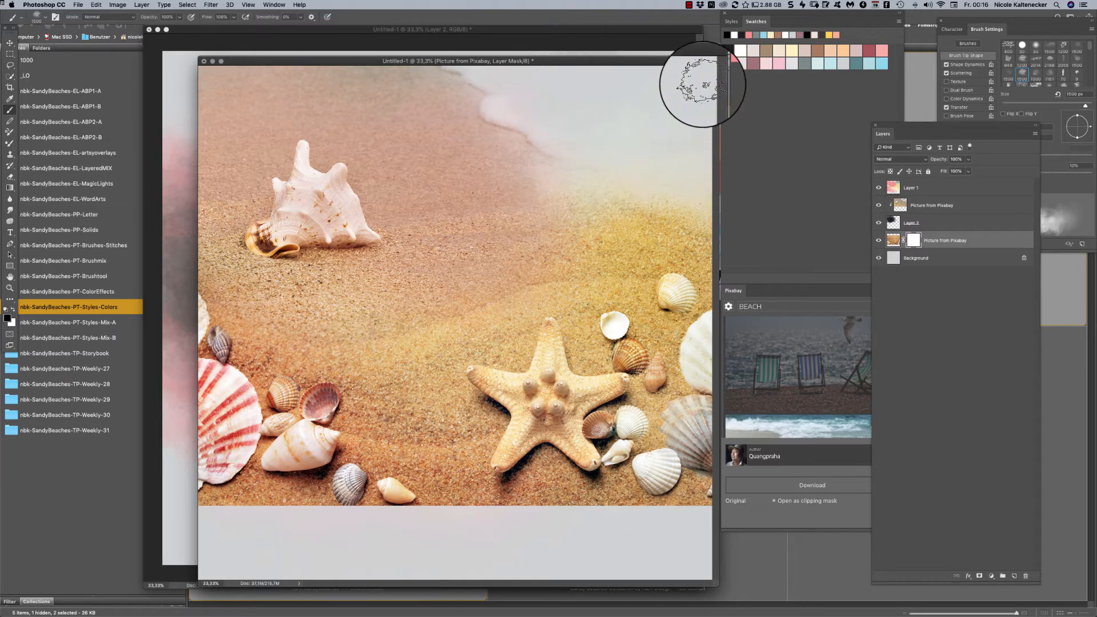
pyautogui.moveTo(685, 138); pyautogui.dragTo(700, 172)
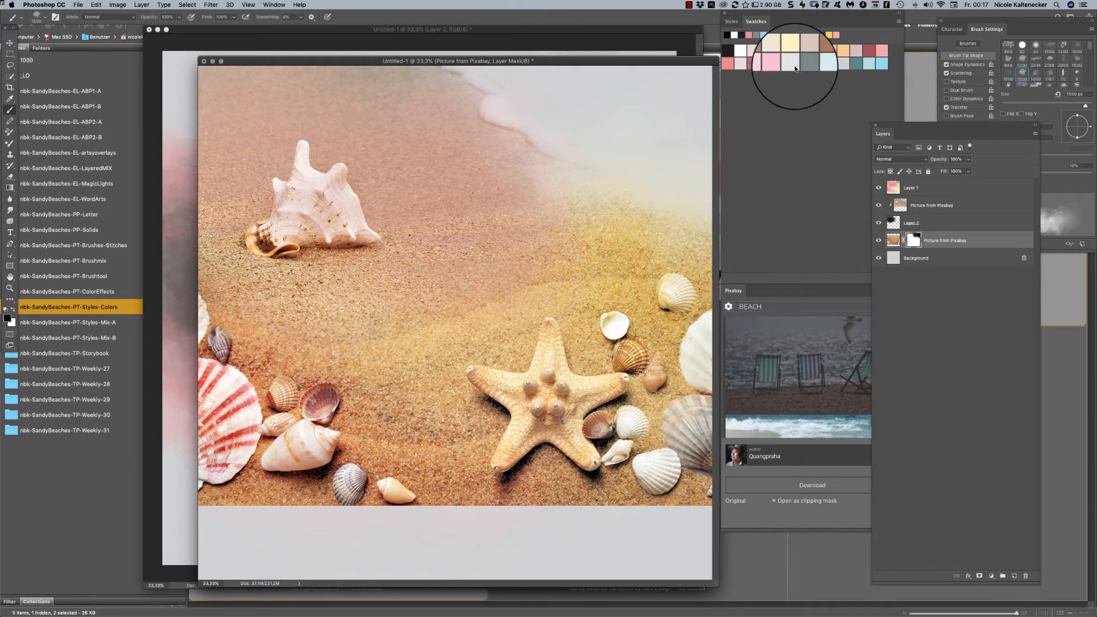
pyautogui.moveTo(633, 61)
pyautogui.mouseDown()
pyautogui.moveTo(606, 44)
pyautogui.moveTo(613, 67)
pyautogui.mouseUp()
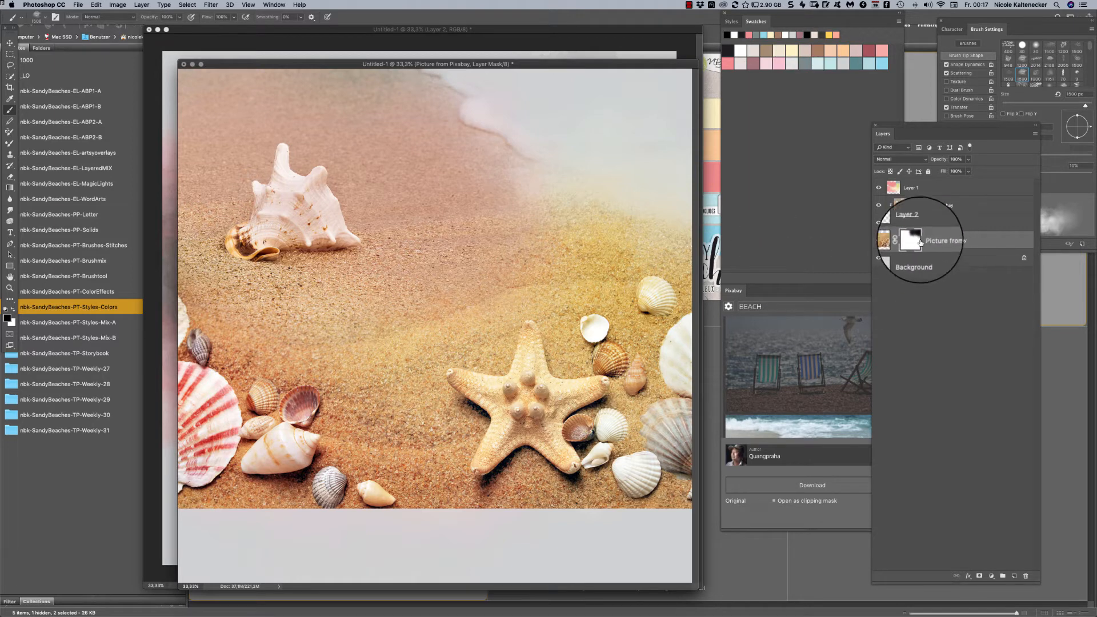
# - Delete the lower picture's layer mask, undo the deletion, and switch the mask off and on again
pyautogui.rightClick(914, 239)
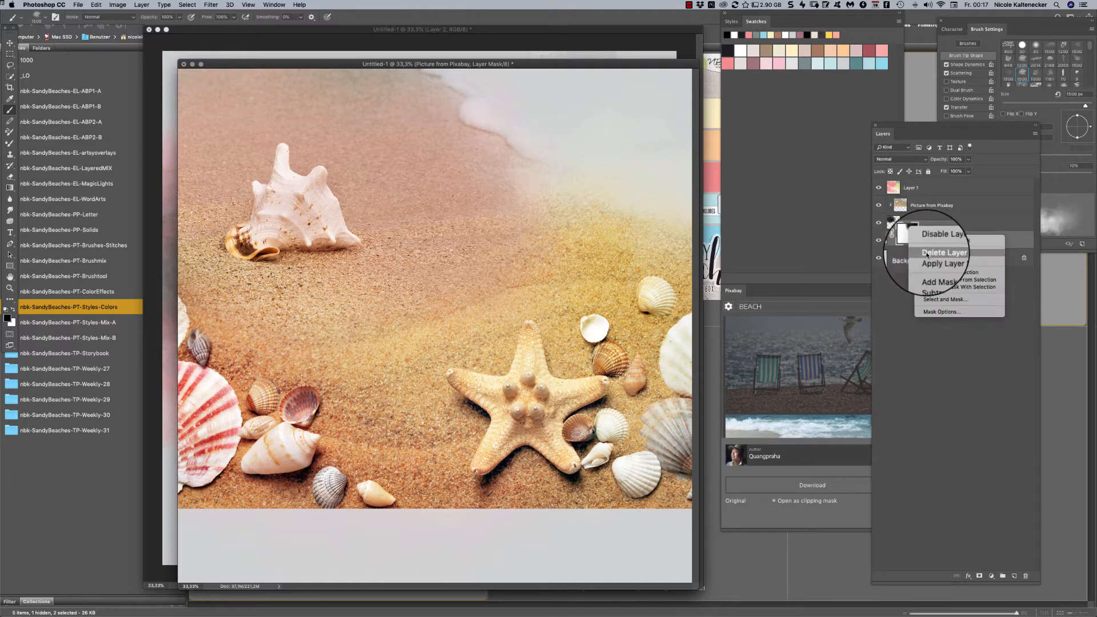
pyautogui.click(934, 260)
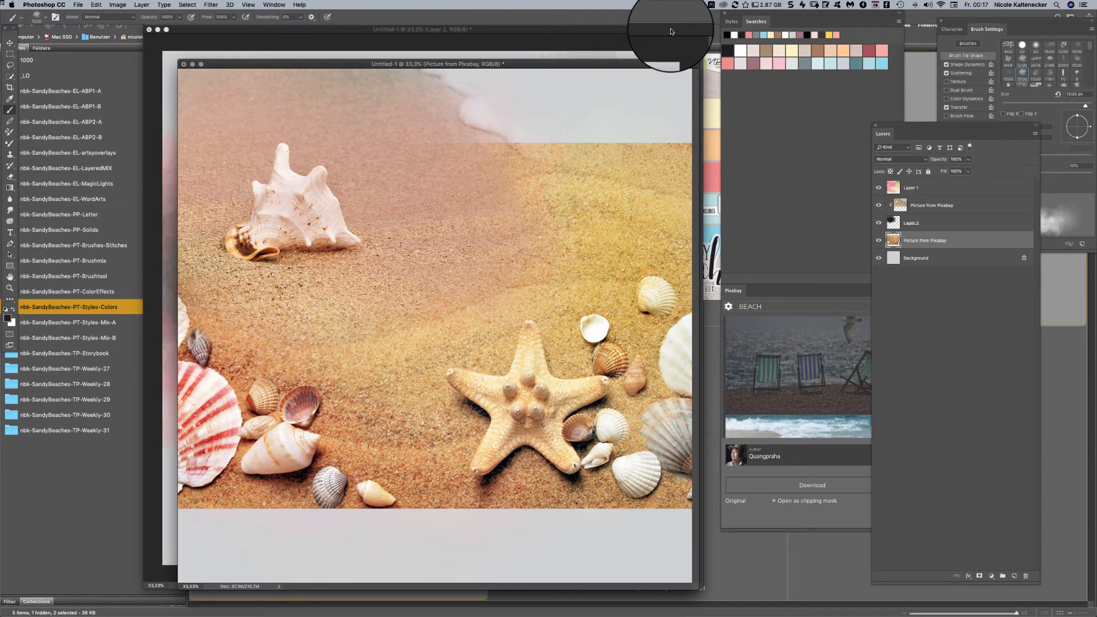
pyautogui.press('super+z')
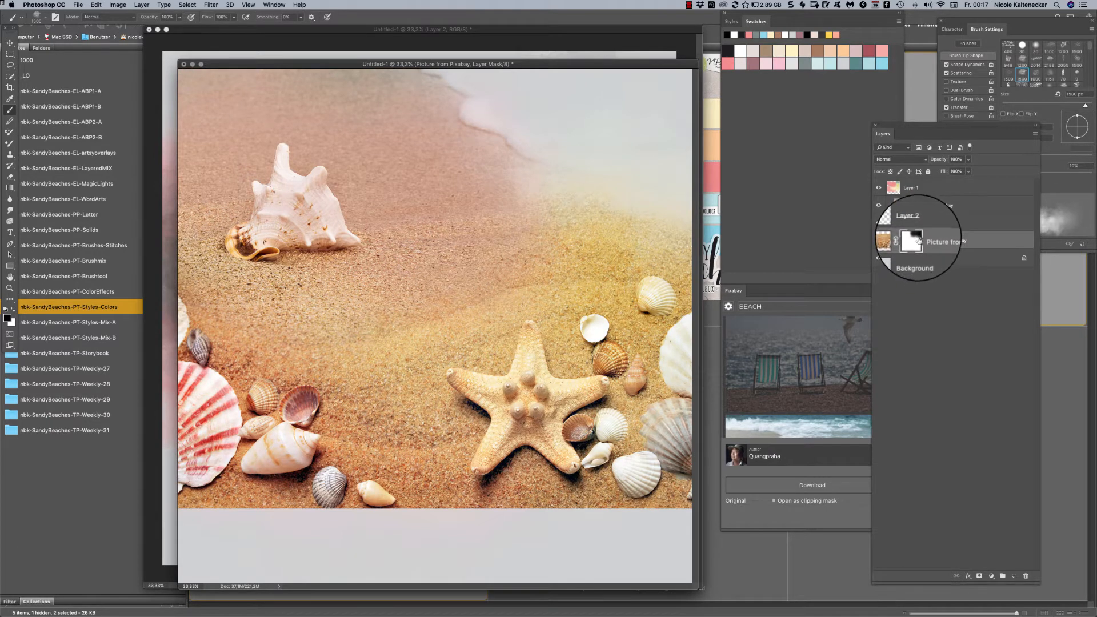
pyautogui.keyDown('shift'); pyautogui.click(918, 243); pyautogui.keyUp('shift')
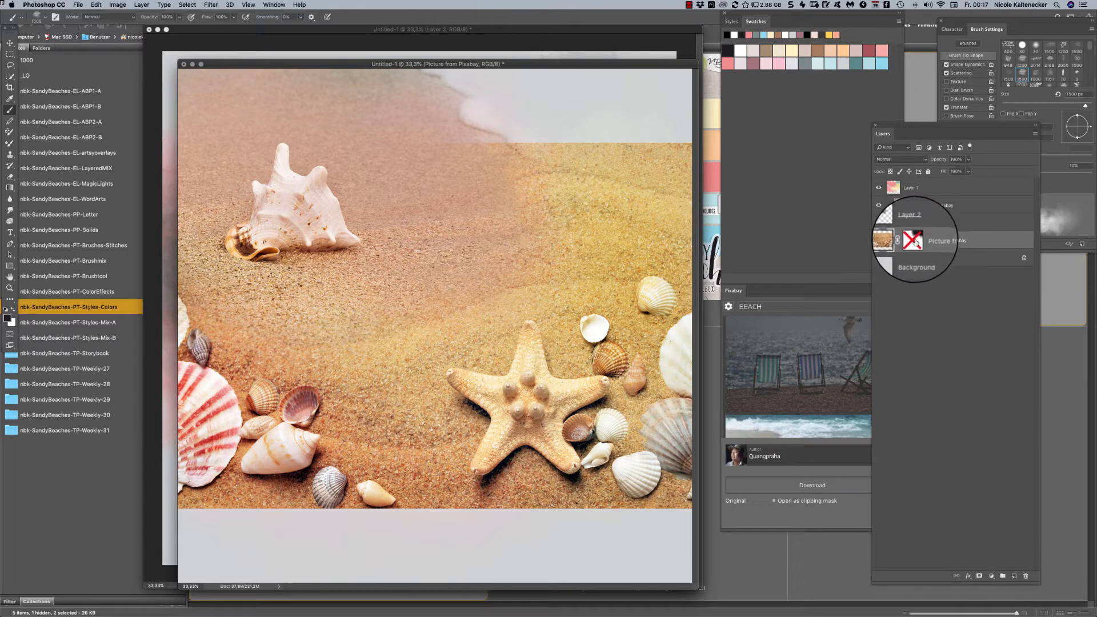
pyautogui.keyDown('shift'); pyautogui.click(915, 242); pyautogui.keyUp('shift')
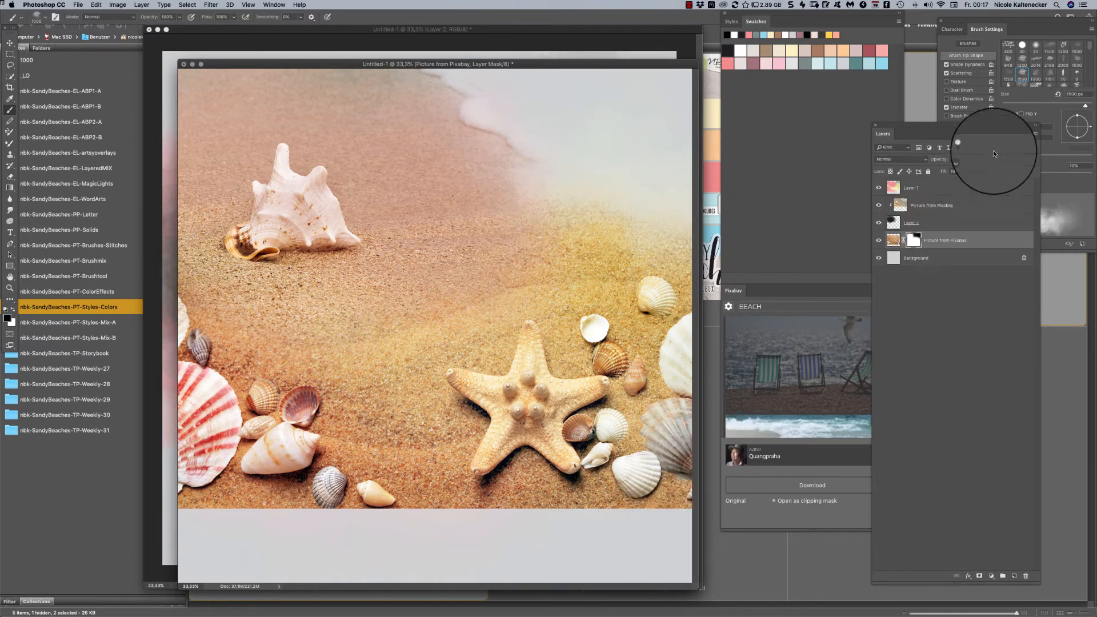
# - Select all layers above Background and move them down together so the shell picture reaches the page's lower edge
pyautogui.press('super+minus')
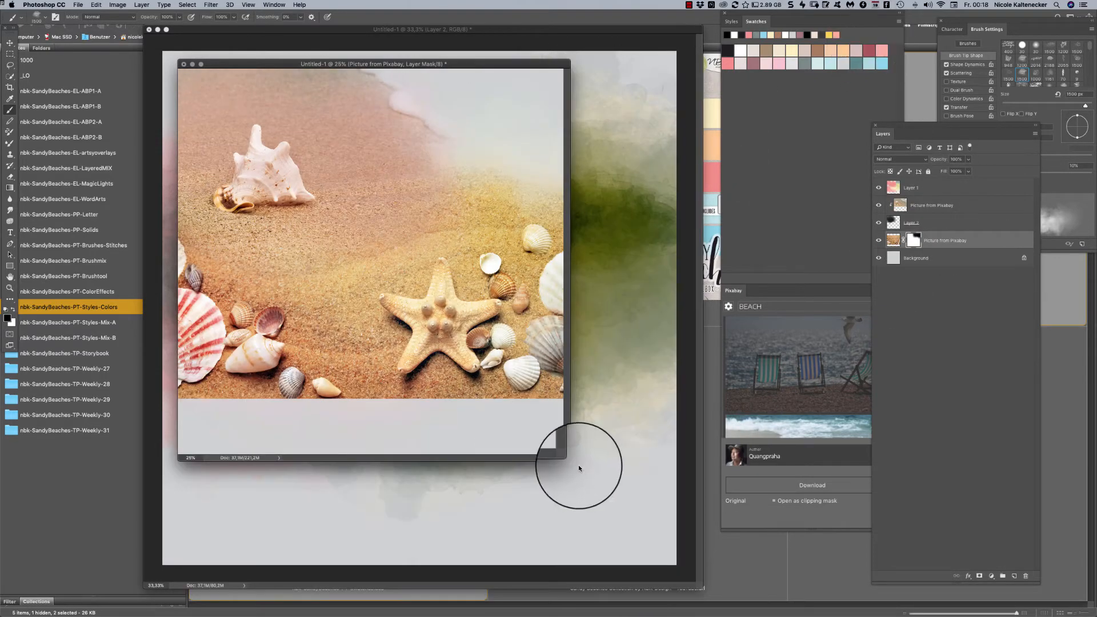
pyautogui.moveTo(566, 459); pyautogui.dragTo(756, 607)
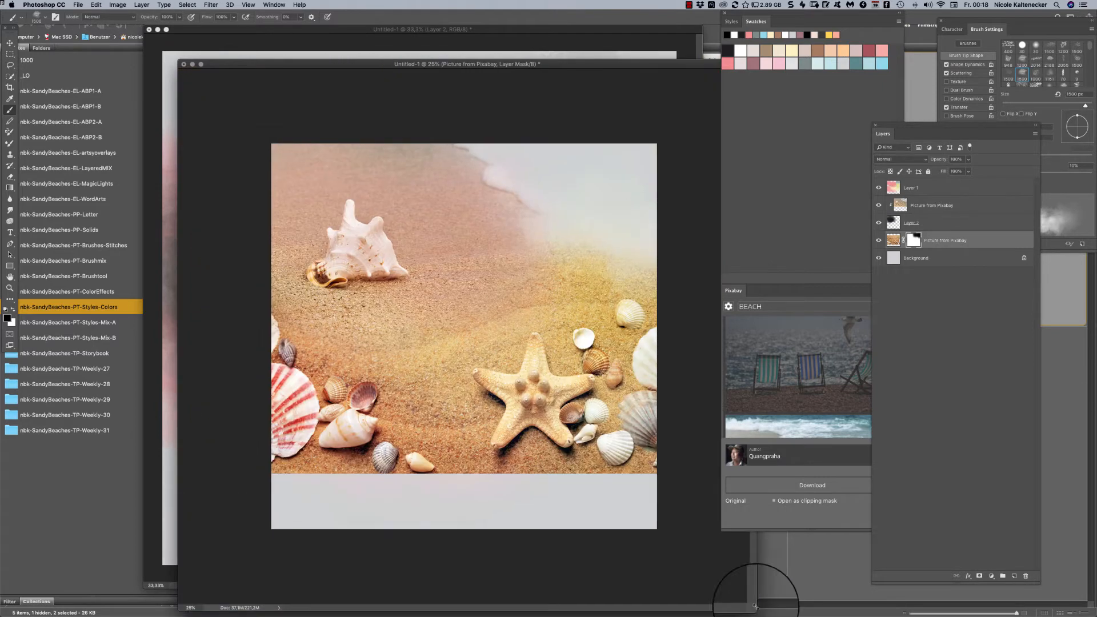
pyautogui.keyDown('shift'); pyautogui.click(937, 187); pyautogui.keyUp('shift')
pyautogui.press('super+t')
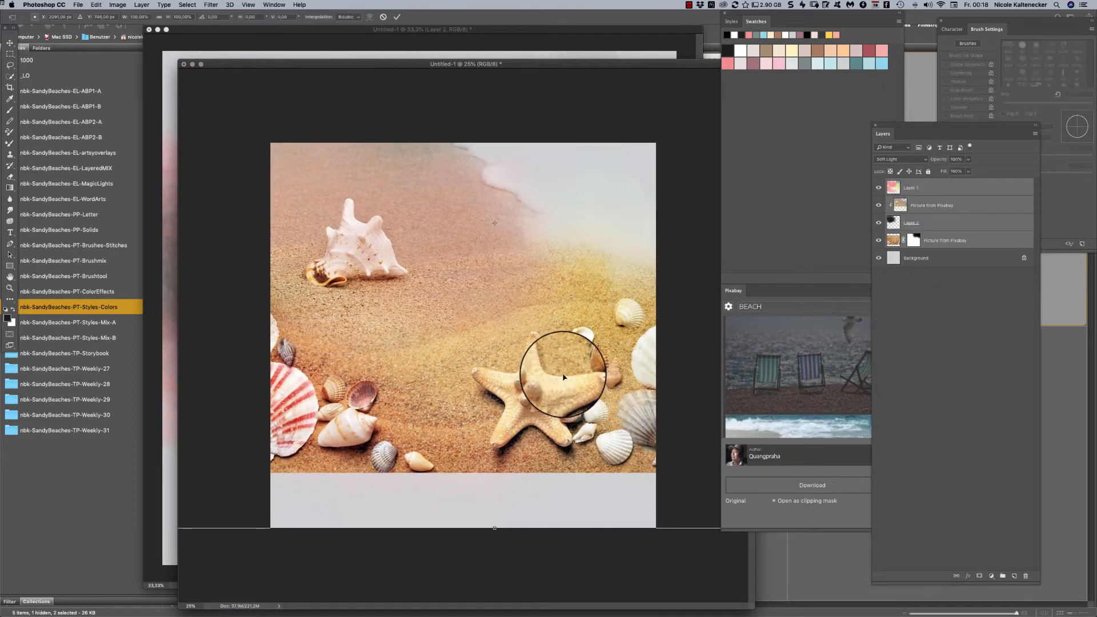
pyautogui.moveTo(570, 362); pyautogui.dragTo(557, 393)
pyautogui.press('Return')
pyautogui.press('b')
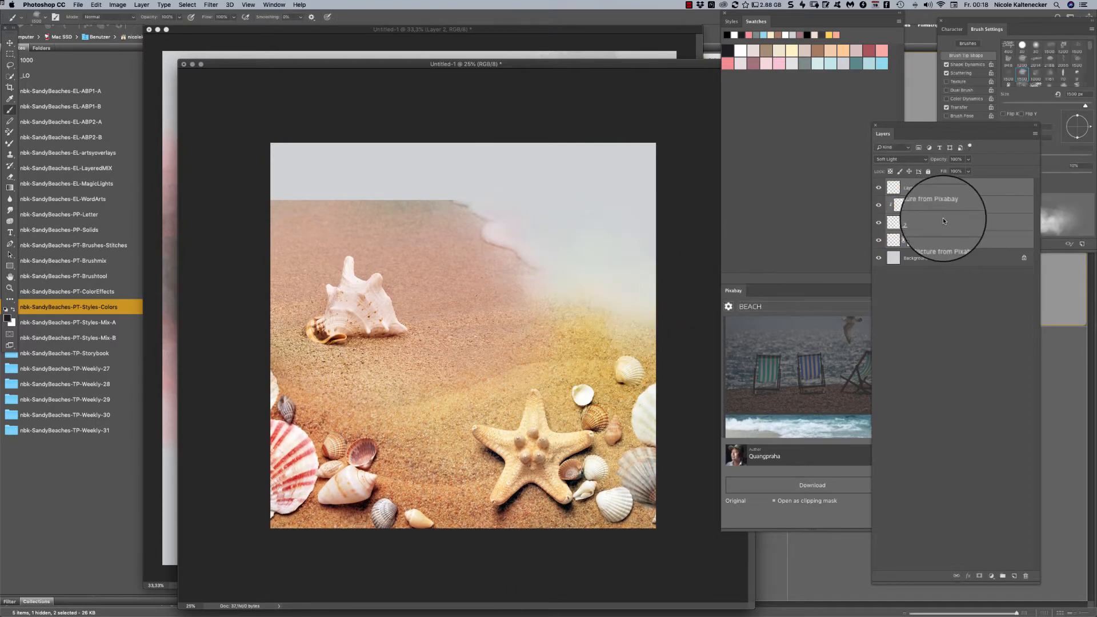
# - Select Layer 1 with the clipped conch picture and shift them slightly upward
pyautogui.click(938, 186)
pyautogui.keyDown('shift'); pyautogui.click(945, 206); pyautogui.keyUp('shift')
pyautogui.moveTo(507, 277); pyautogui.dragTo(371, 234)
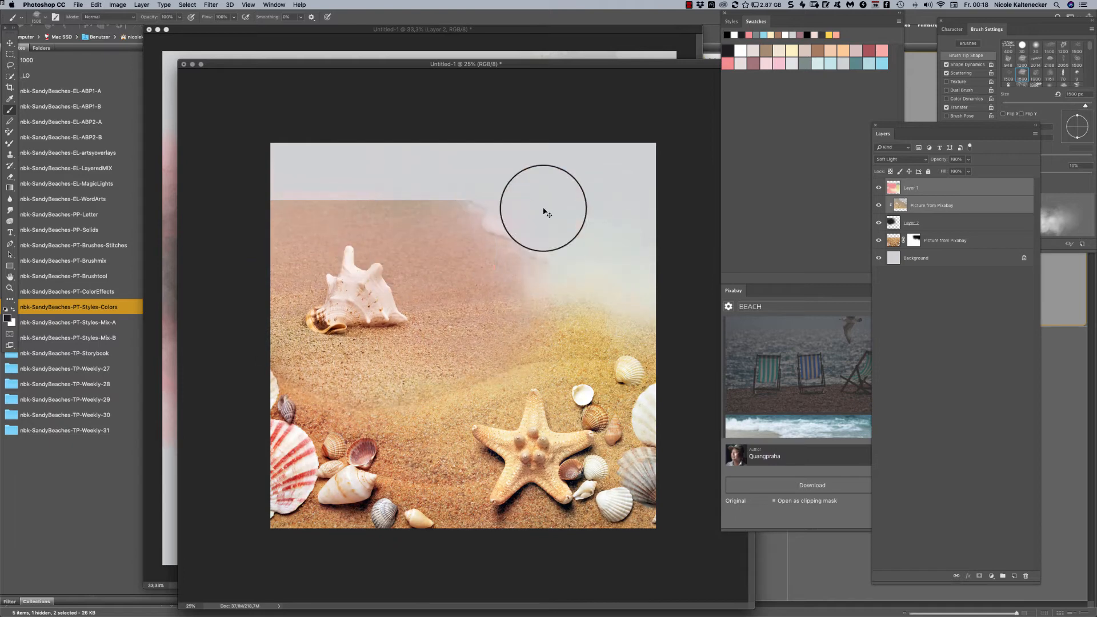
# - Move the clipped conch picture together with Layer 2 up to fill the empty strip along the page's upper edge
pyautogui.click(935, 190)
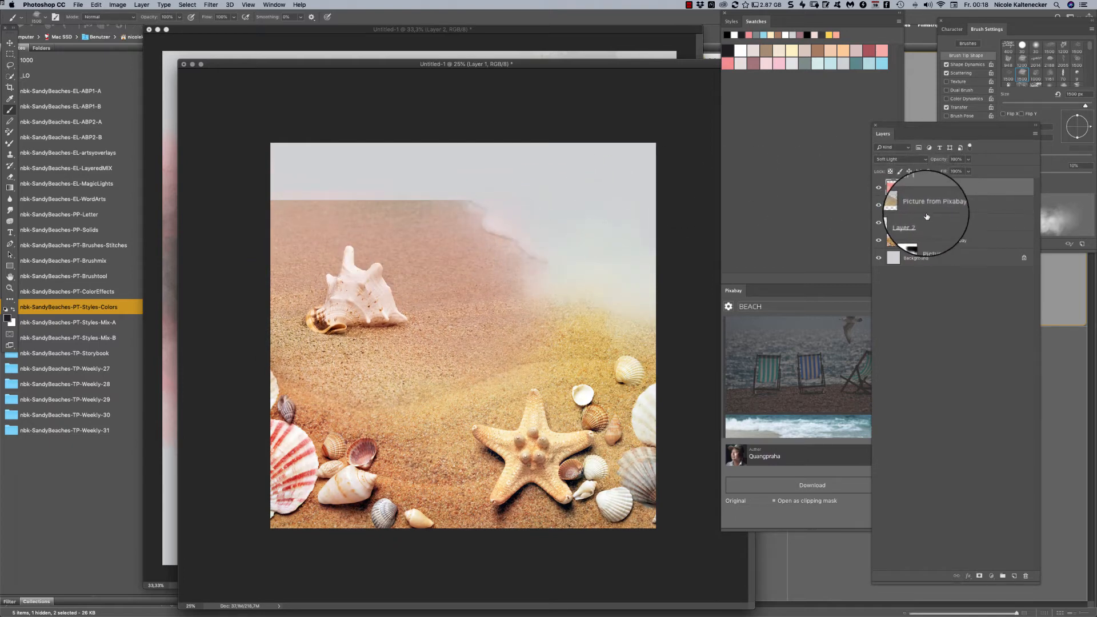
pyautogui.click(925, 212)
pyautogui.keyDown('shift'); pyautogui.click(923, 227); pyautogui.keyUp('shift')
pyautogui.press('super+t')
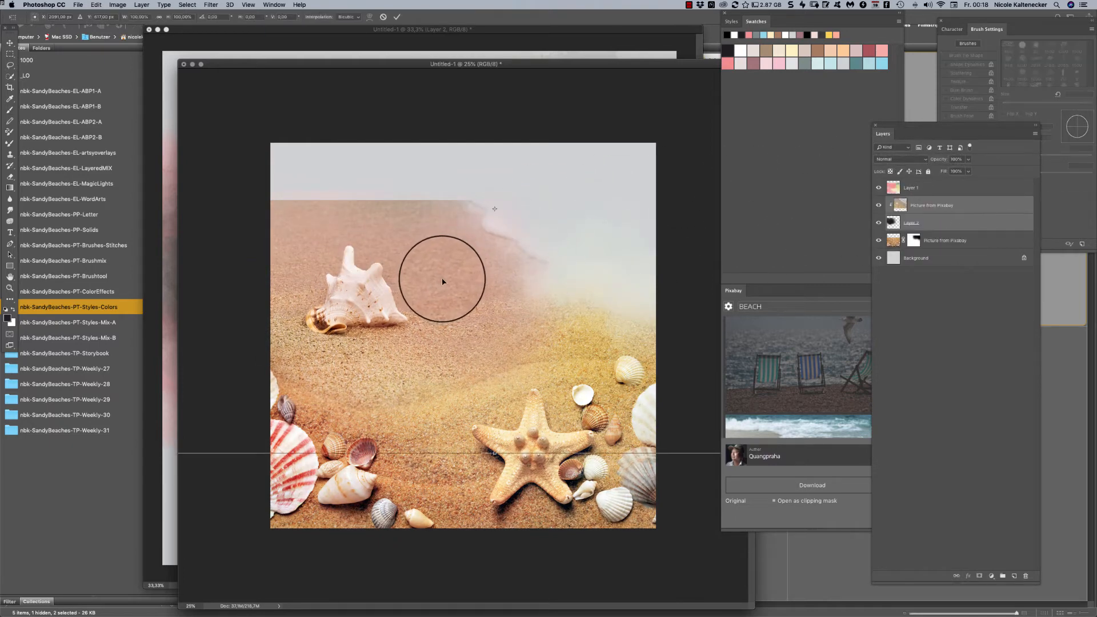
pyautogui.moveTo(442, 282); pyautogui.dragTo(435, 219)
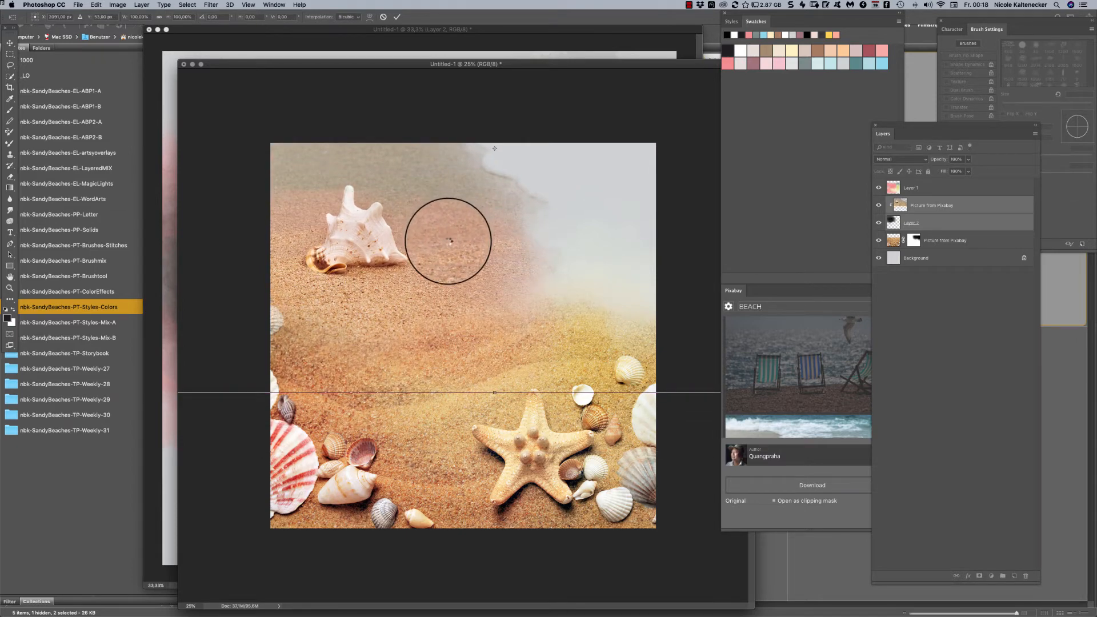
pyautogui.press('Return')
pyautogui.press('b')
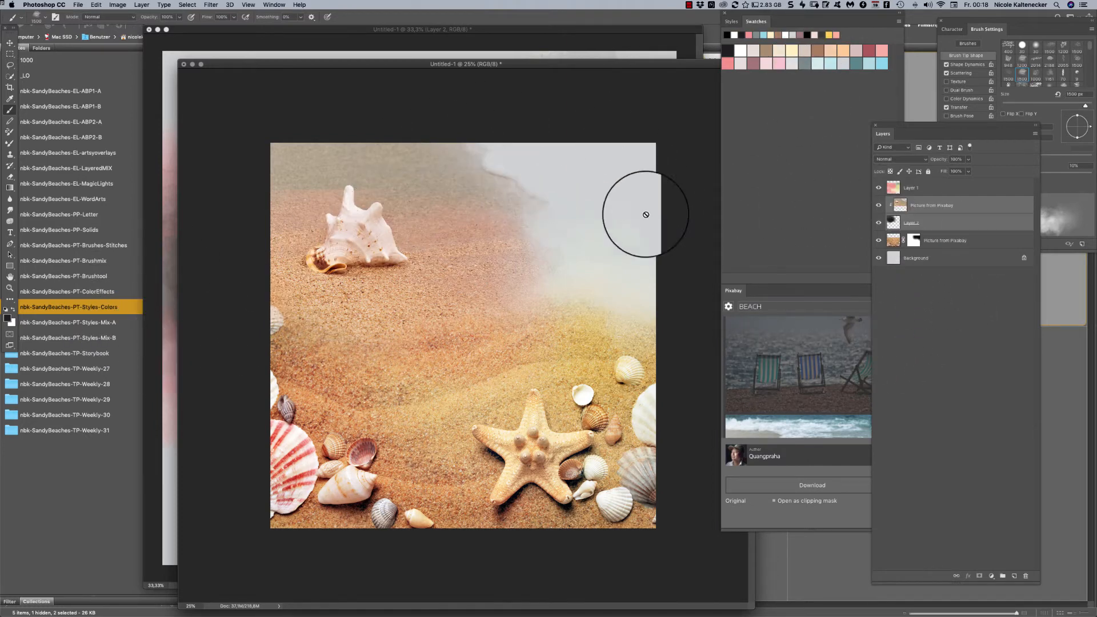
pyautogui.moveTo(444, 63); pyautogui.dragTo(470, 55)
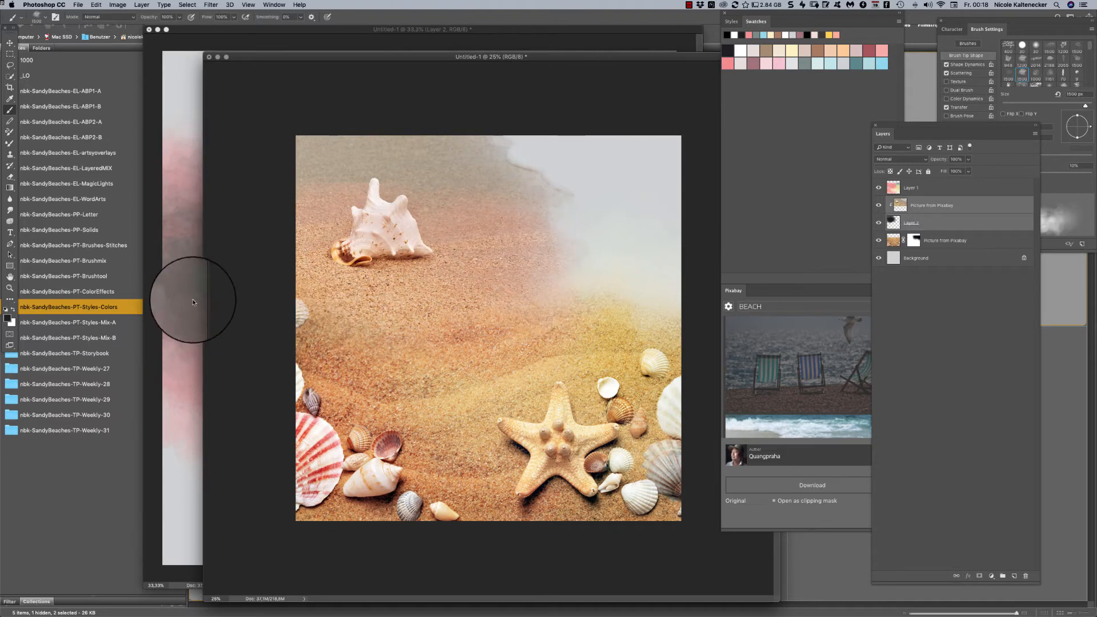
# - Switch to Adobe Bridge, show the PT-Brushtool and PT-ColorEffects folders, and open nbk-SandyBeaches-PT-ColorEffects.psd
pyautogui.click(91, 309)
pyautogui.click(106, 277)
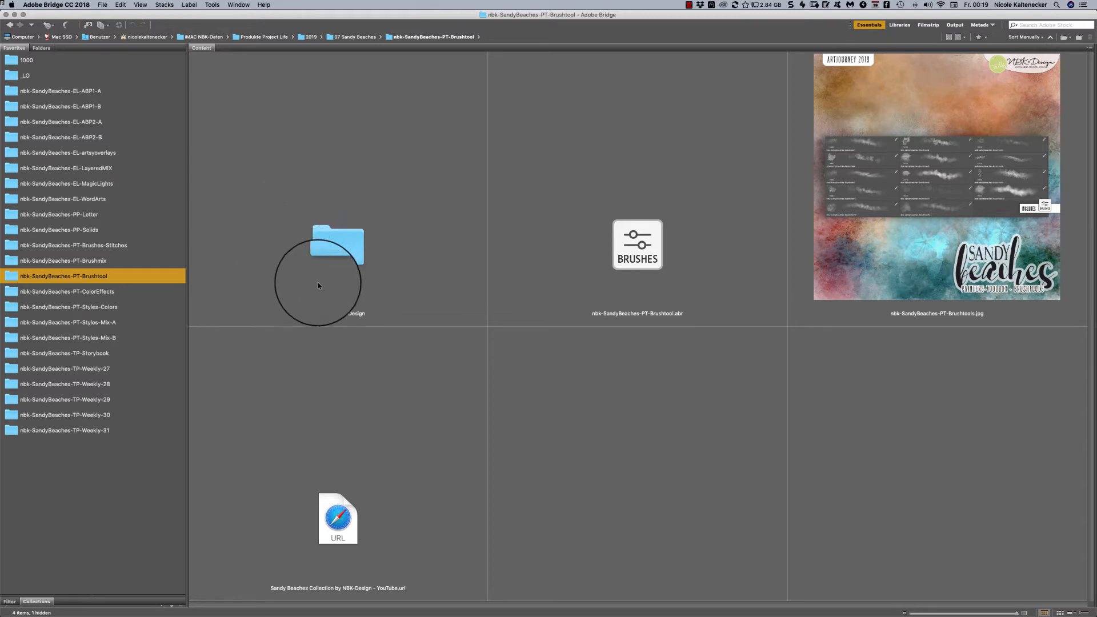
pyautogui.click(119, 291)
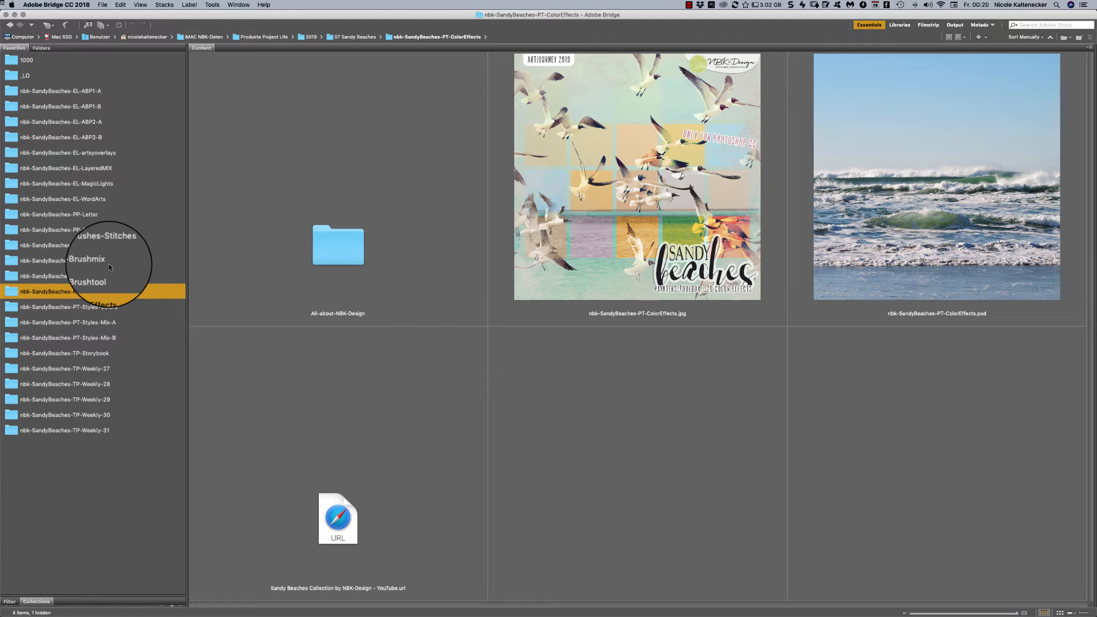
pyautogui.click(889, 170)
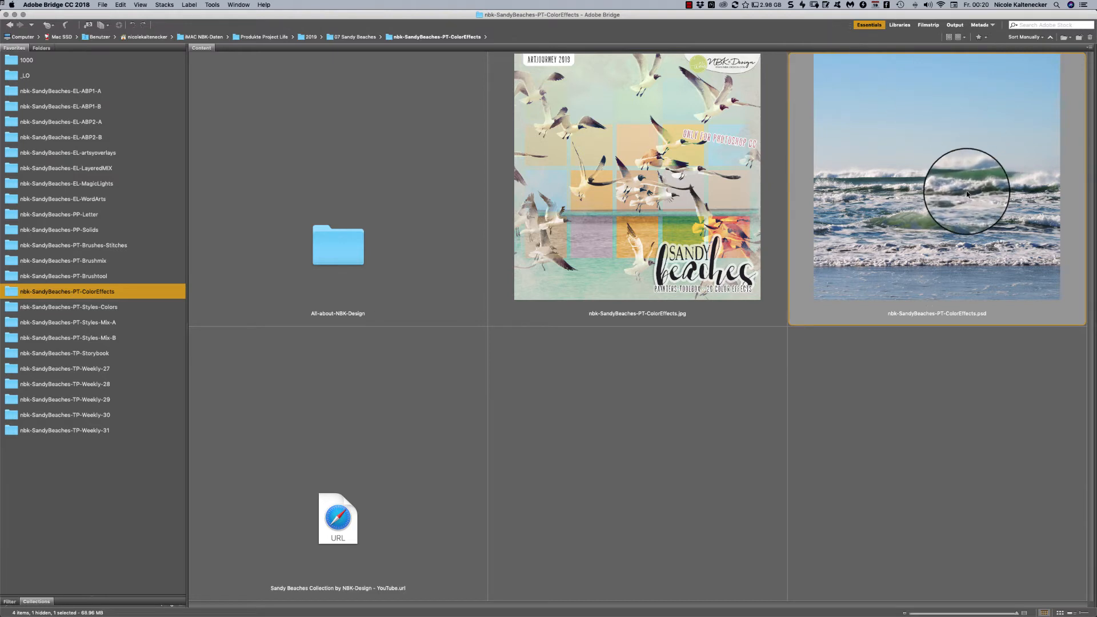
pyautogui.doubleClick(982, 207)
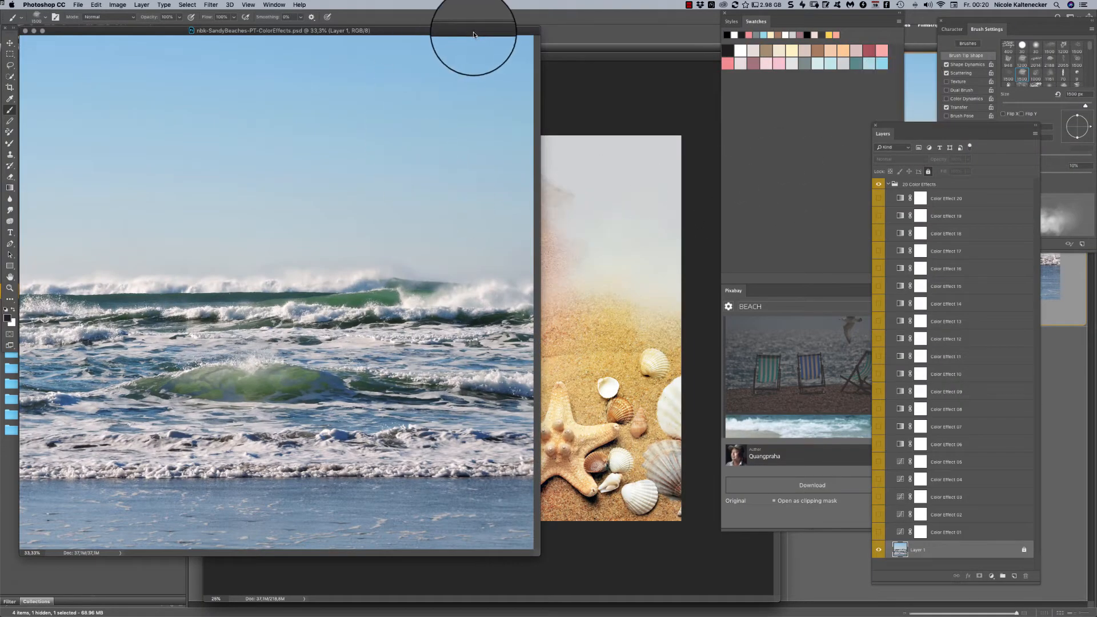
pyautogui.moveTo(474, 30); pyautogui.dragTo(629, 42)
pyautogui.moveTo(690, 565); pyautogui.dragTo(708, 574)
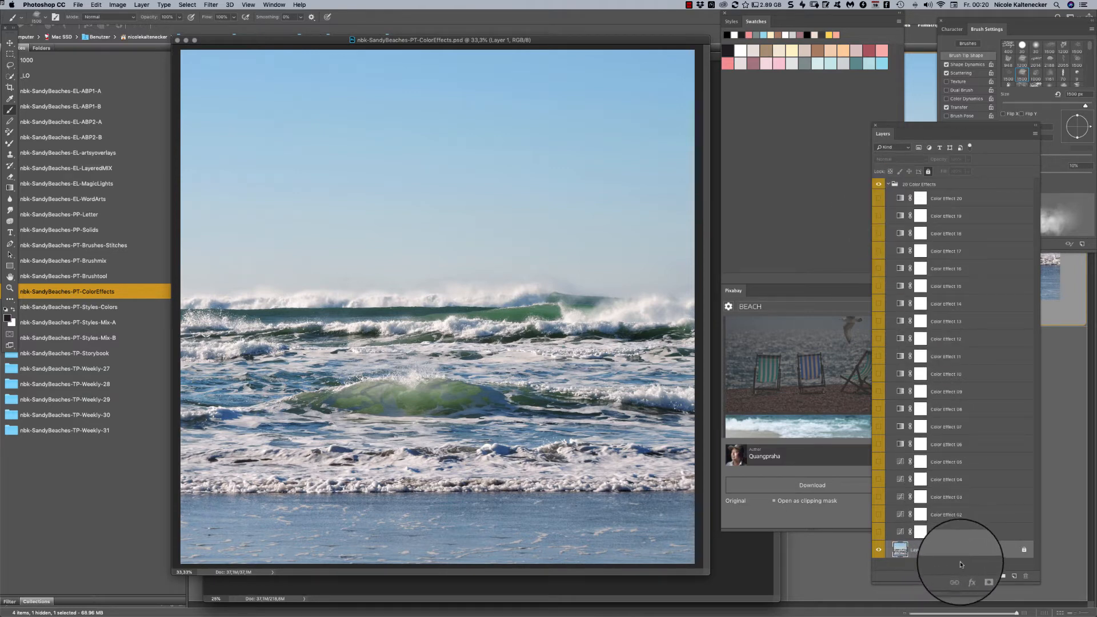
# - Place the Pixabay aerial picture of orange sand and turquoise water above Layer 1 and scale it to fill the page
pyautogui.click(794, 306)
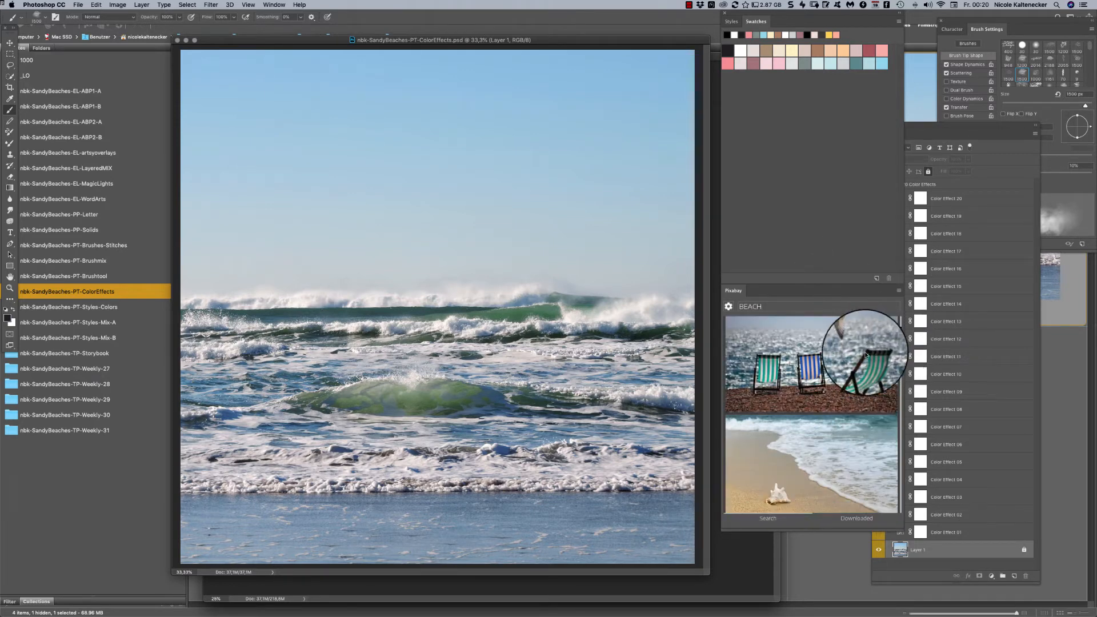
pyautogui.click(892, 344)
pyautogui.moveTo(900, 335); pyautogui.dragTo(899, 343)
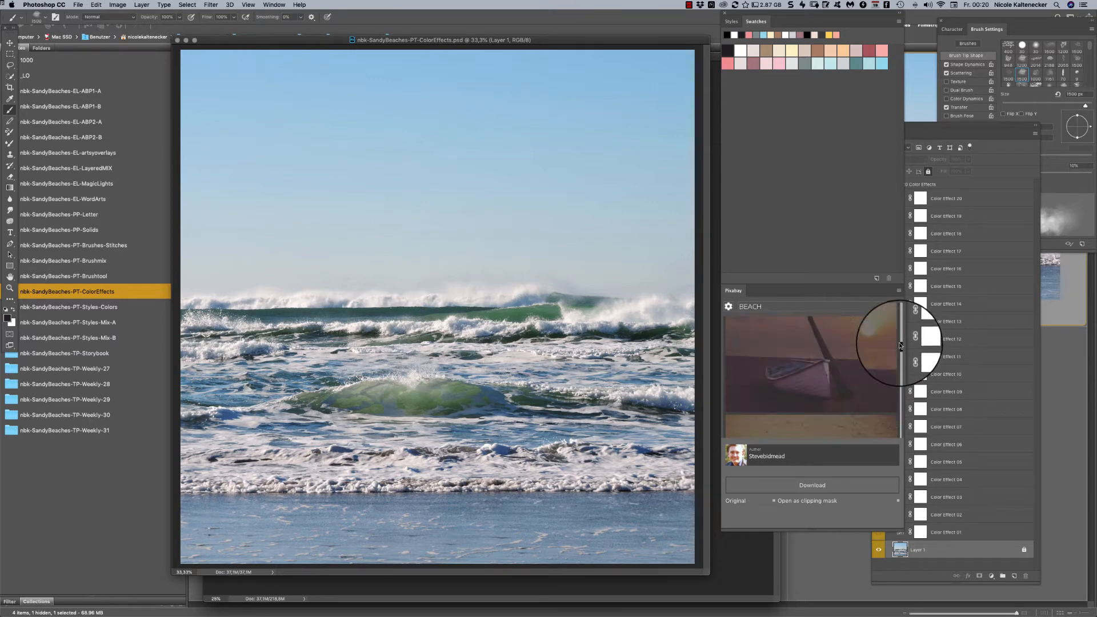
pyautogui.click(866, 358)
pyautogui.click(873, 466)
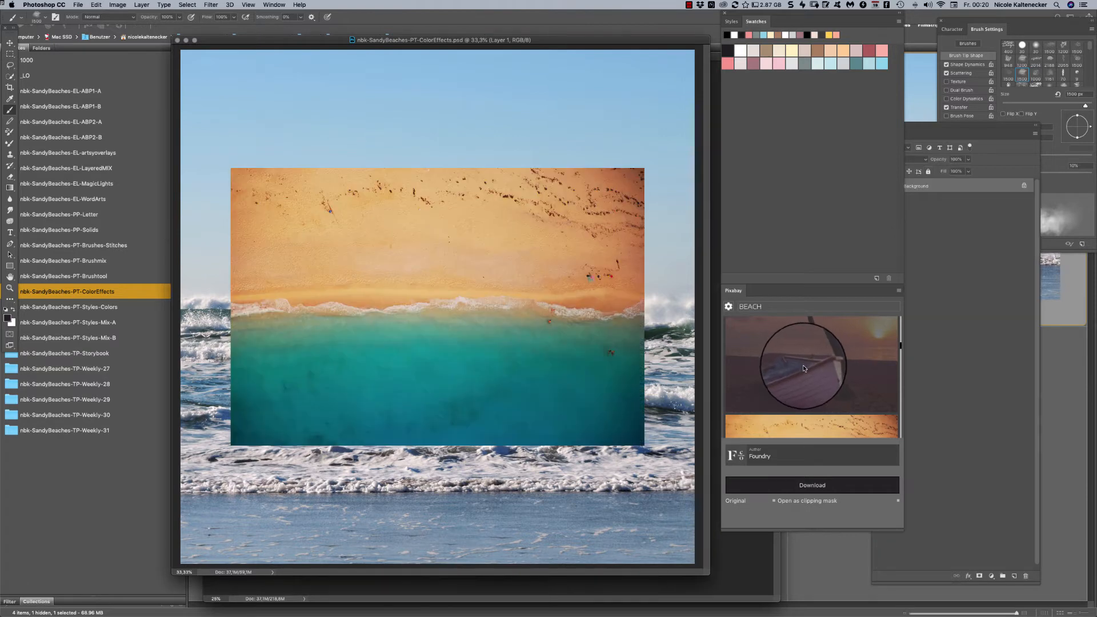
pyautogui.moveTo(644, 168); pyautogui.dragTo(821, 25)
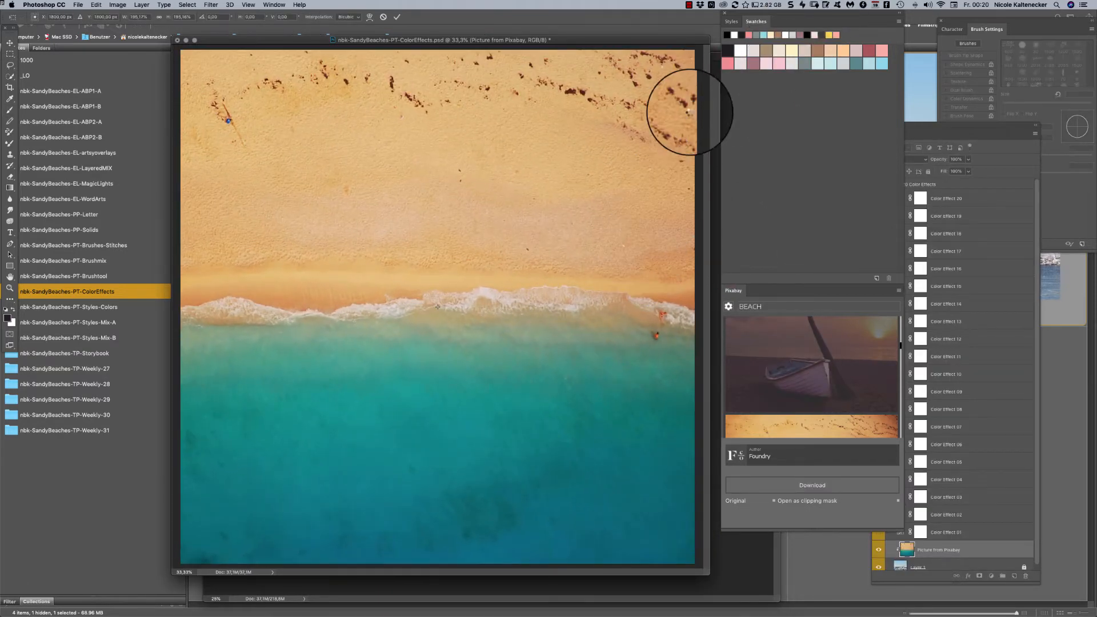
pyautogui.press('Return')
# - Release the aerial beach picture from its clipping mask and fully lock its layer
pyautogui.moveTo(652, 40)
pyautogui.mouseDown()
pyautogui.moveTo(565, 16)
pyautogui.moveTo(574, 32)
pyautogui.mouseUp()
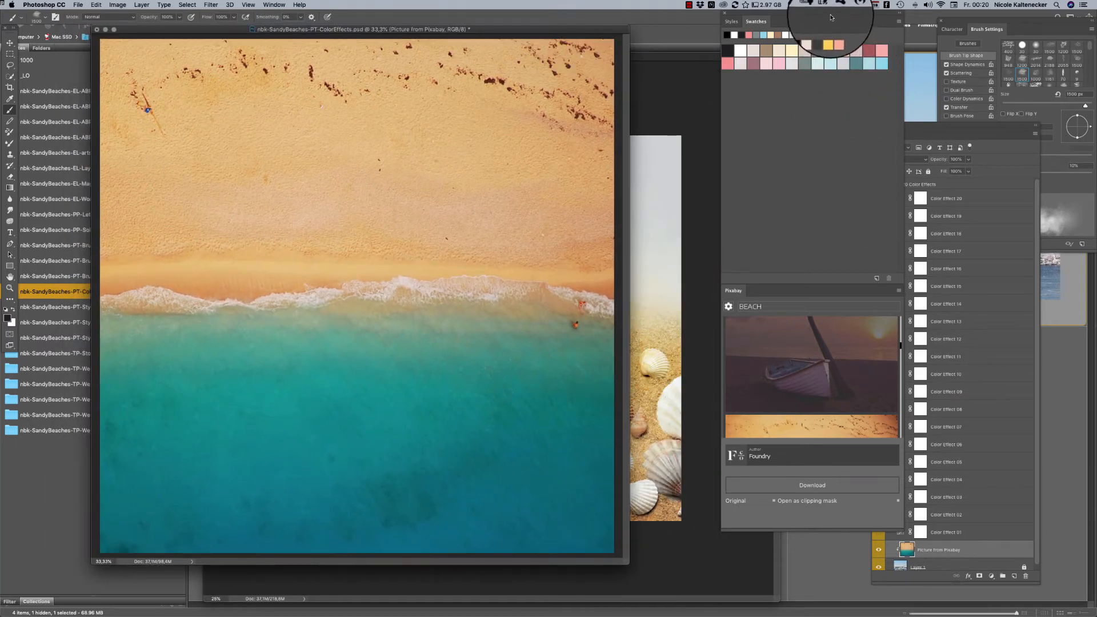
pyautogui.moveTo(831, 17); pyautogui.dragTo(791, 17)
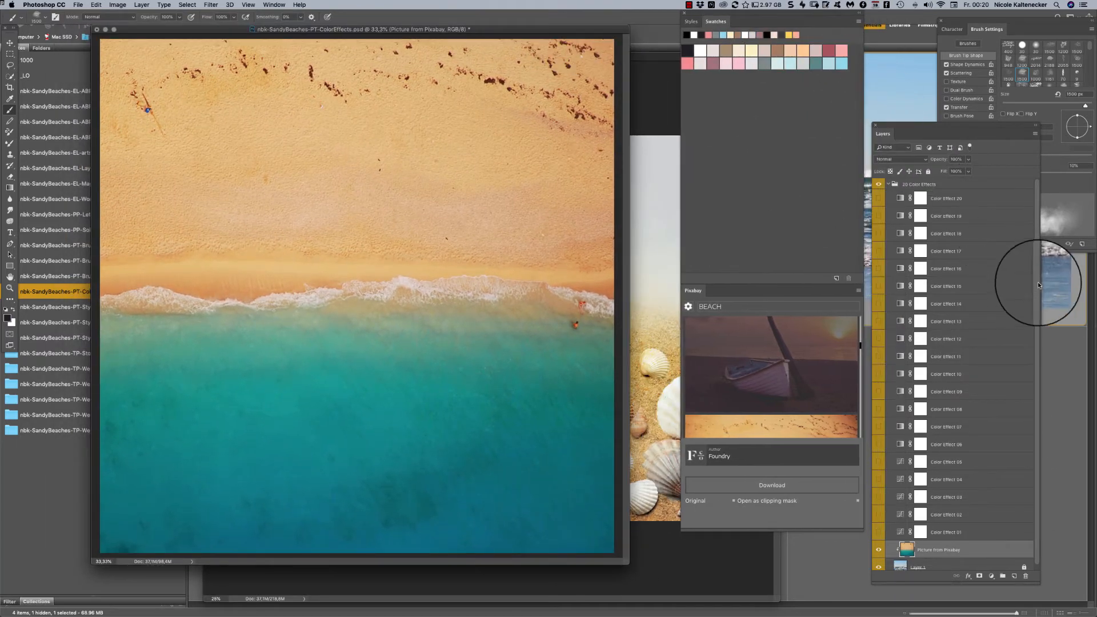
pyautogui.scroll(-1, 1028, 320)
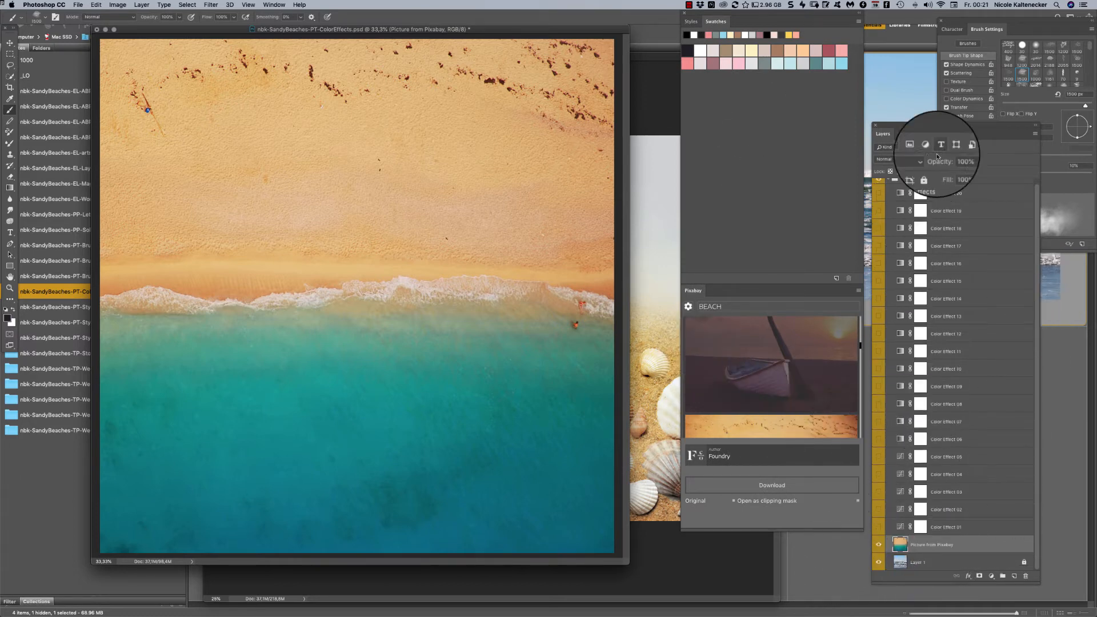
pyautogui.click(929, 172)
pyautogui.moveTo(628, 565); pyautogui.dragTo(651, 586)
pyautogui.scroll(1, 1034, 210)
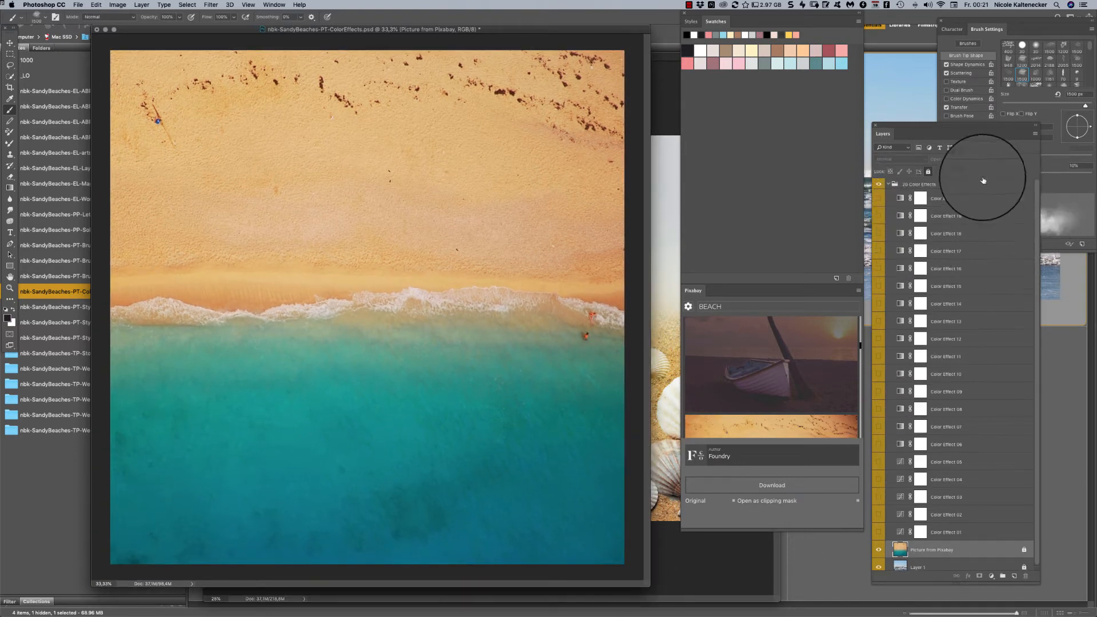
# - Preview Color Effects 20, 19, 18, 17 and 16 one at a time on the aerial beach picture
pyautogui.click(879, 198)
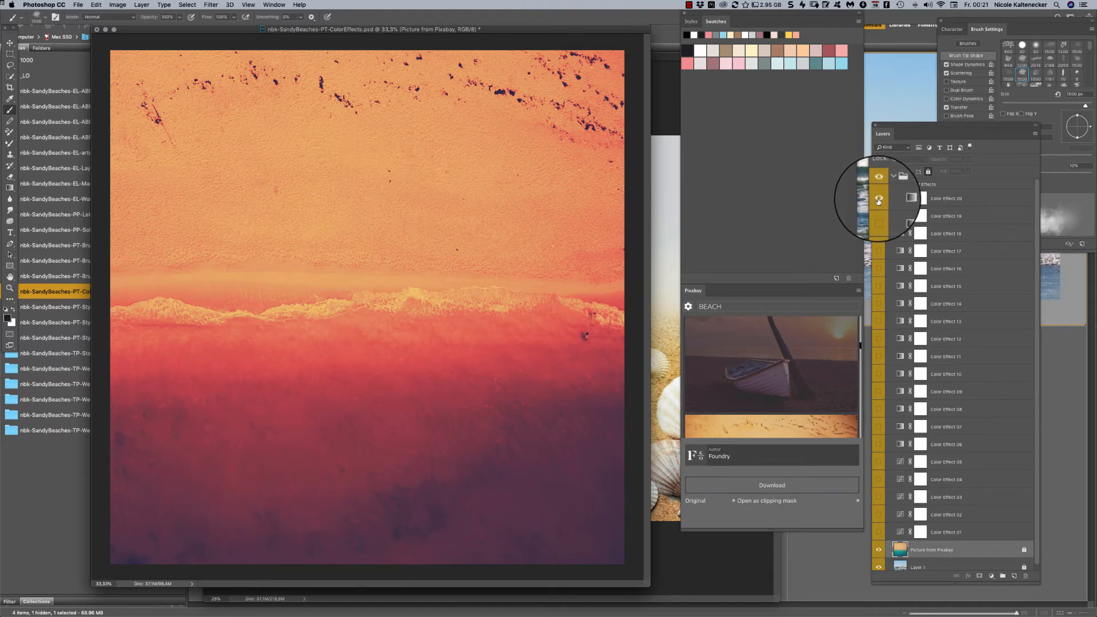
pyautogui.click(878, 199)
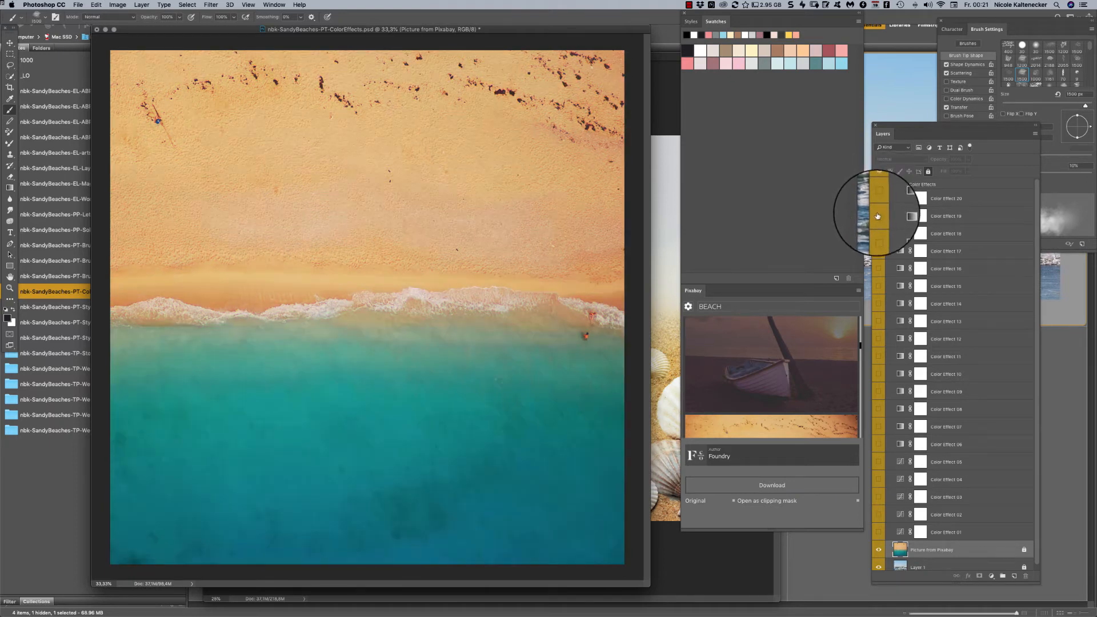
pyautogui.click(879, 216)
pyautogui.click(879, 216)
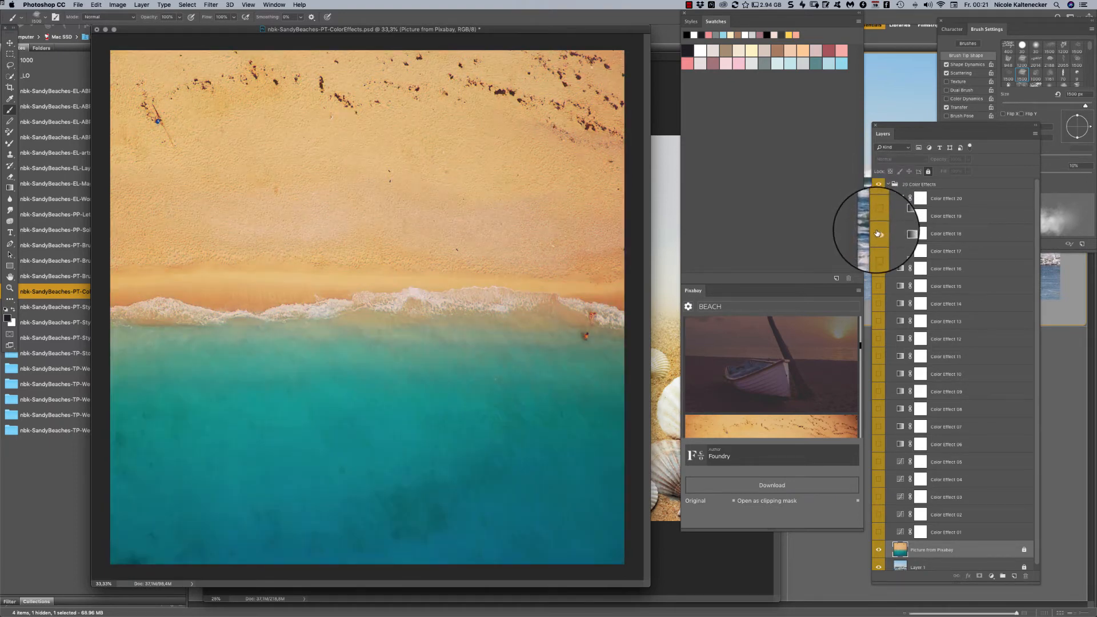
pyautogui.click(879, 233)
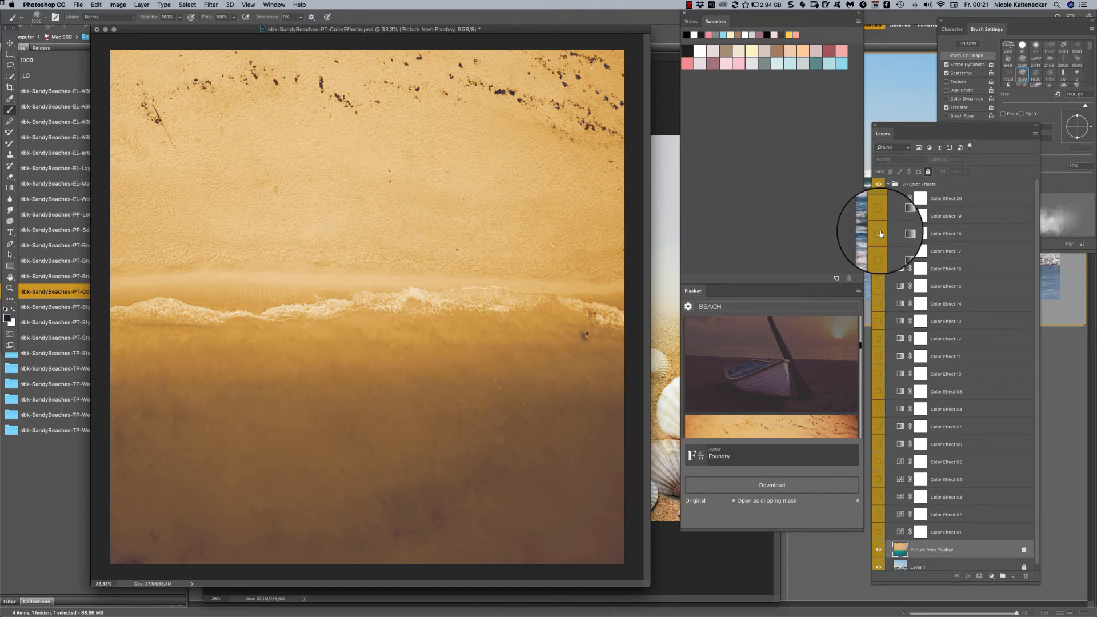
pyautogui.click(880, 233)
pyautogui.click(878, 251)
pyautogui.click(879, 251)
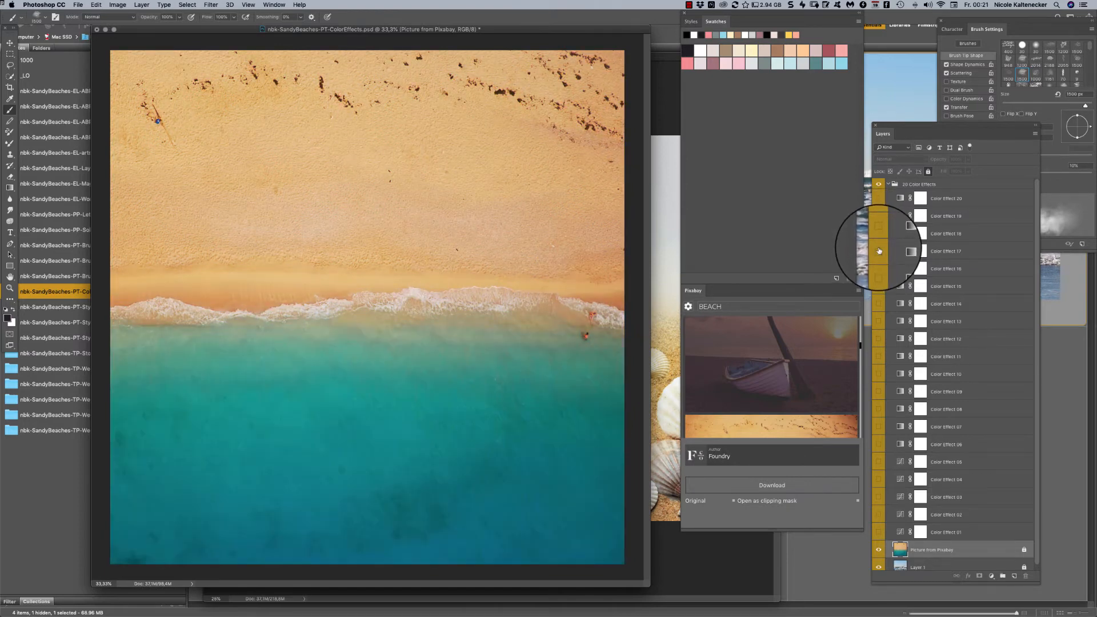
pyautogui.click(879, 269)
pyautogui.click(878, 269)
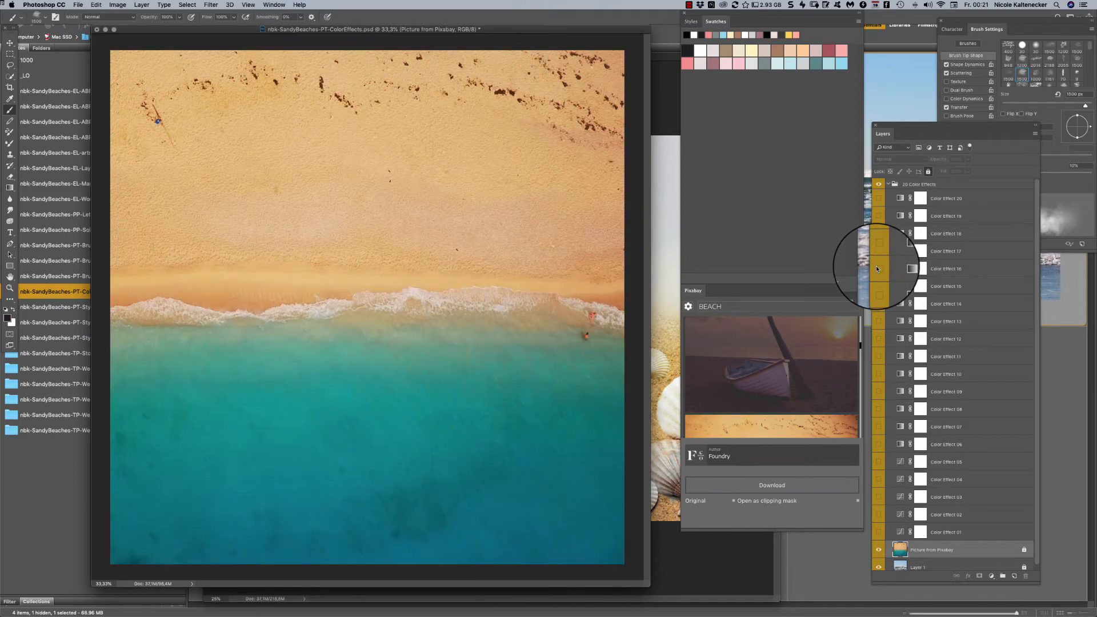
# - Search Pixabay for "woman" and place the colorfully painted face picture above the beach picture
pyautogui.doubleClick(786, 307)
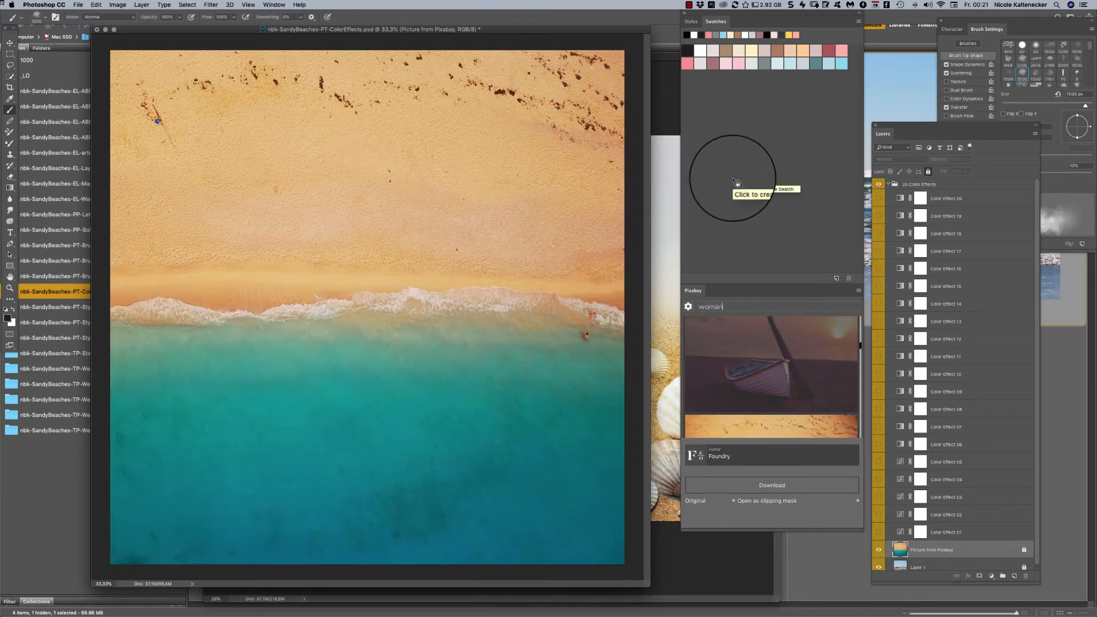
pyautogui.press('Return')
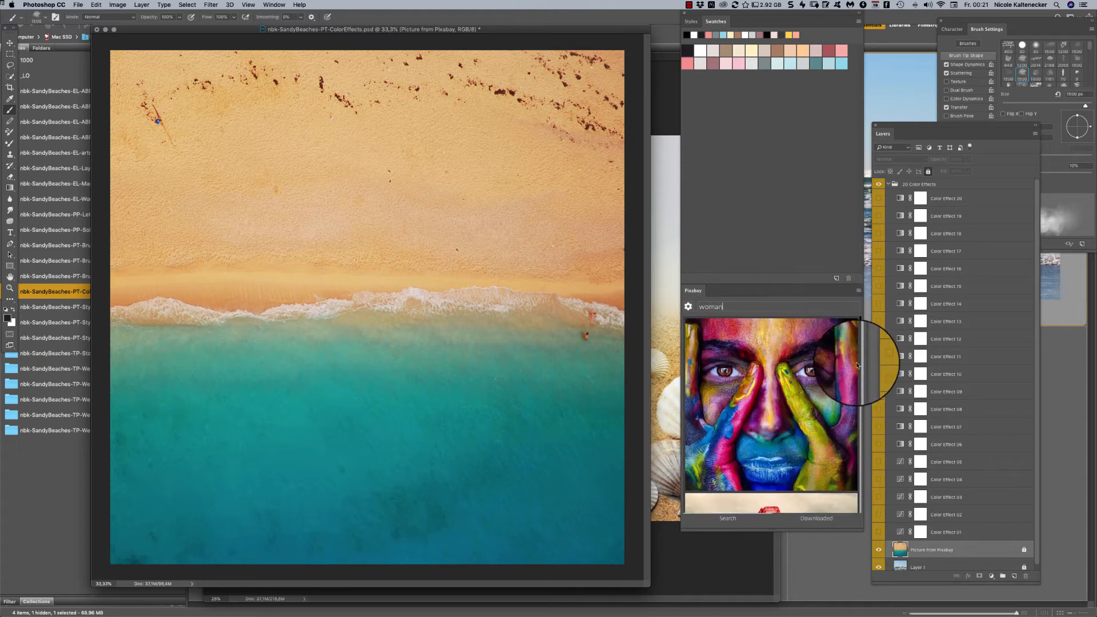
pyautogui.click(824, 388)
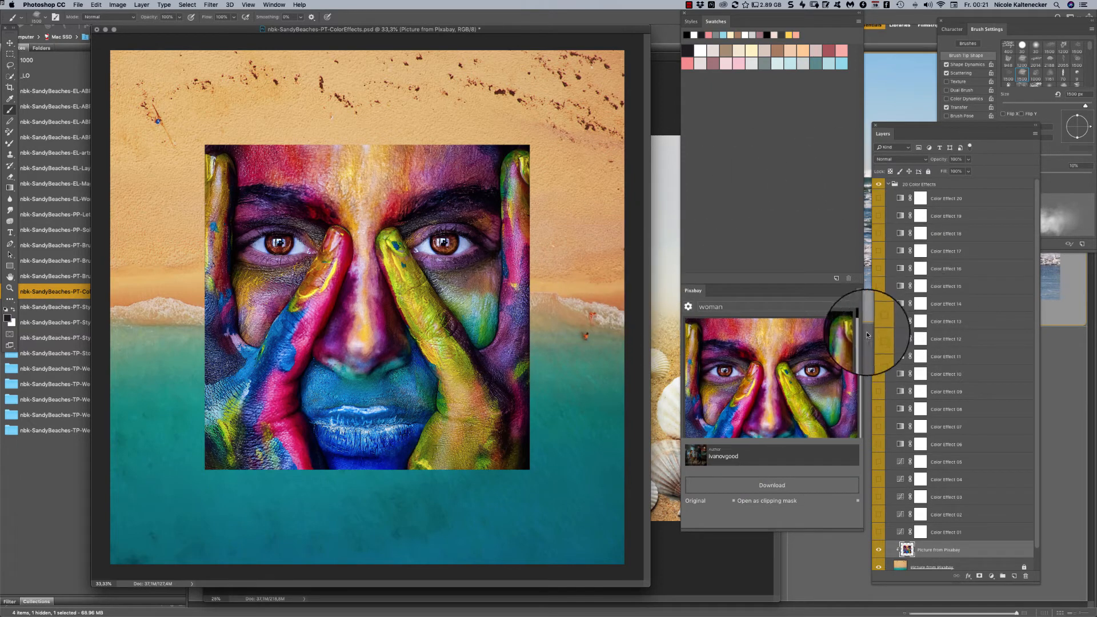
# - Preview Color Effects 20, 19 and 18 individually on the painted face and beach pictures
pyautogui.click(878, 198)
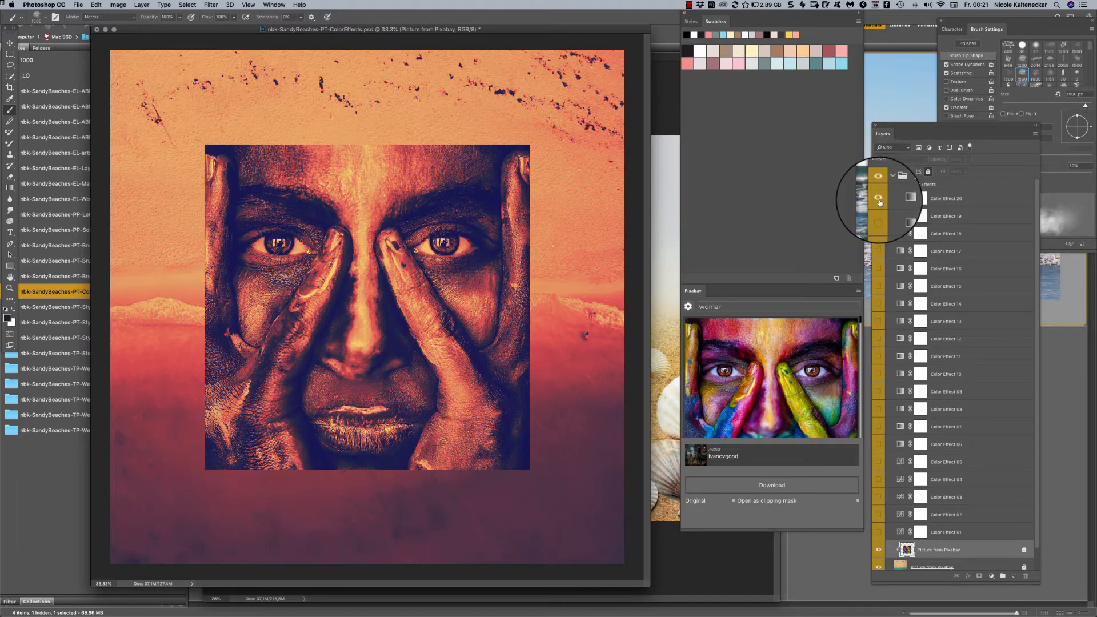
pyautogui.click(879, 200)
pyautogui.click(878, 216)
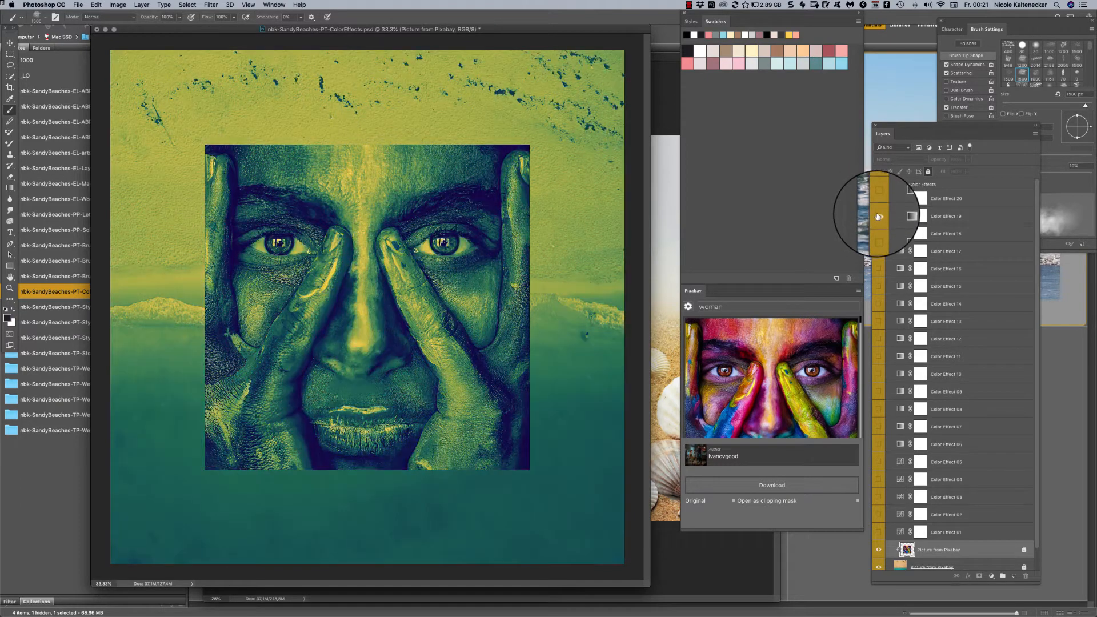
pyautogui.click(879, 216)
pyautogui.click(878, 234)
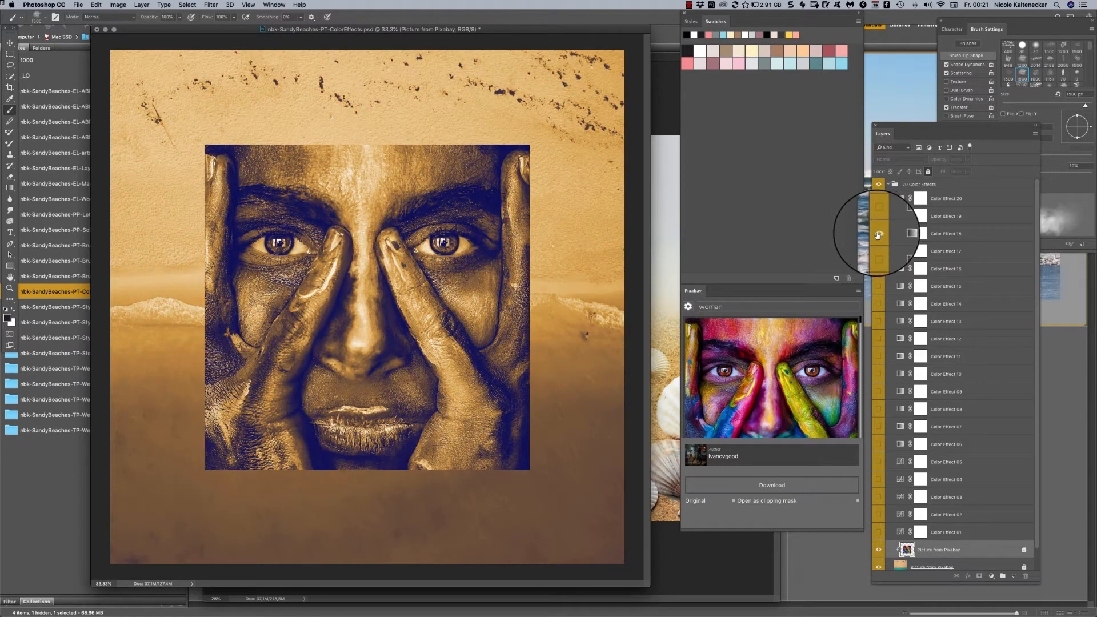
pyautogui.click(879, 235)
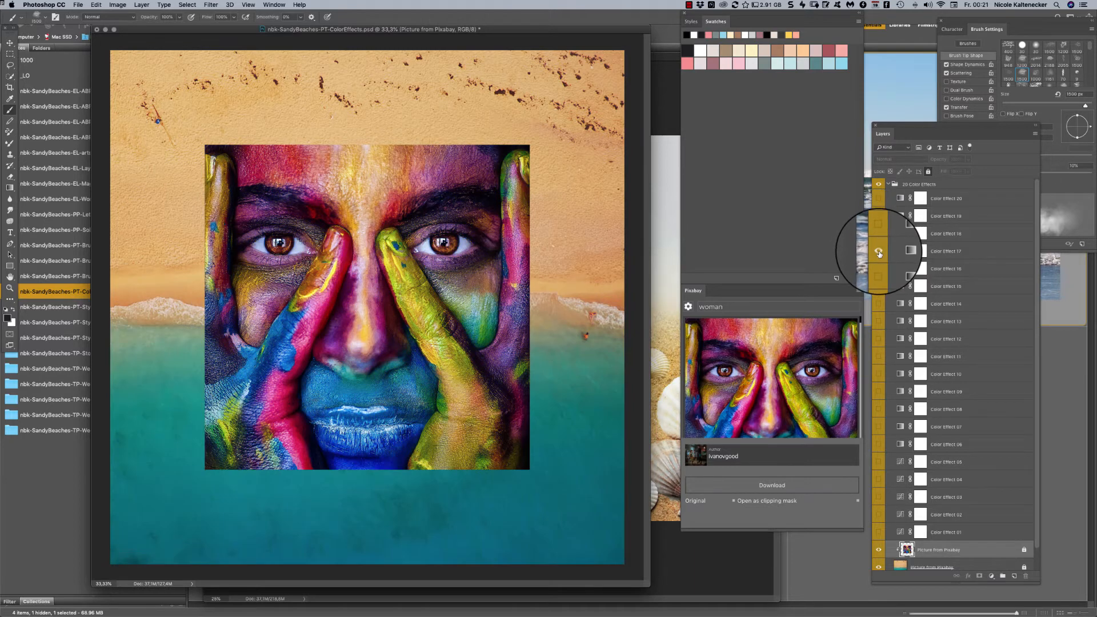
# - Show Color Effect 17 and open its gradient map in the Gradient Editor, keeping the face picture uncovered
pyautogui.click(878, 252)
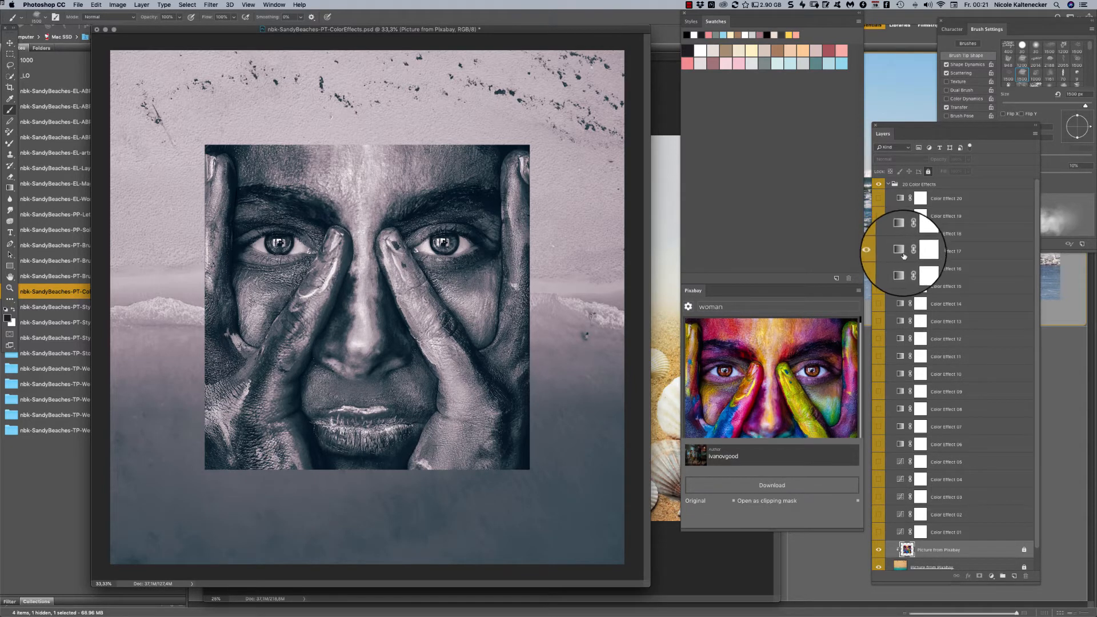
pyautogui.doubleClick(900, 252)
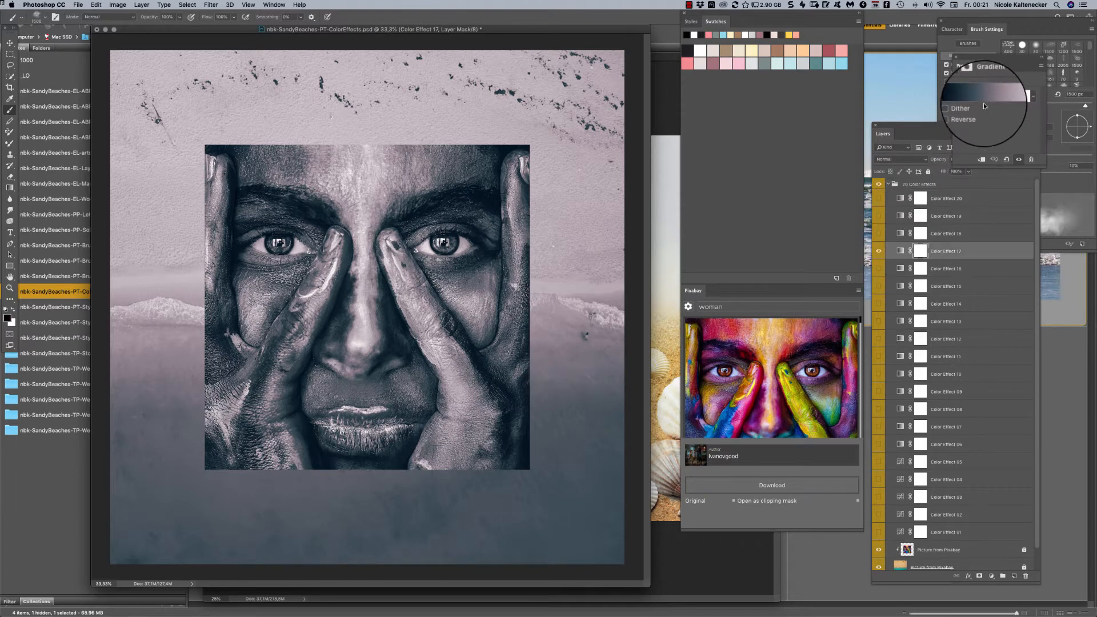
pyautogui.moveTo(976, 53); pyautogui.dragTo(693, 342)
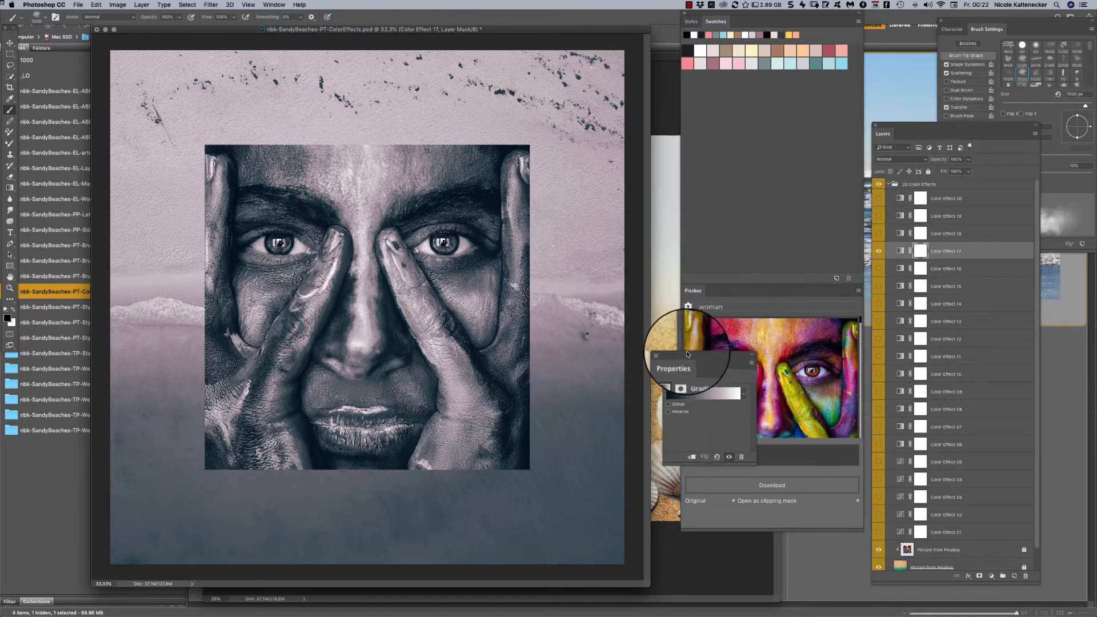
pyautogui.click(704, 395)
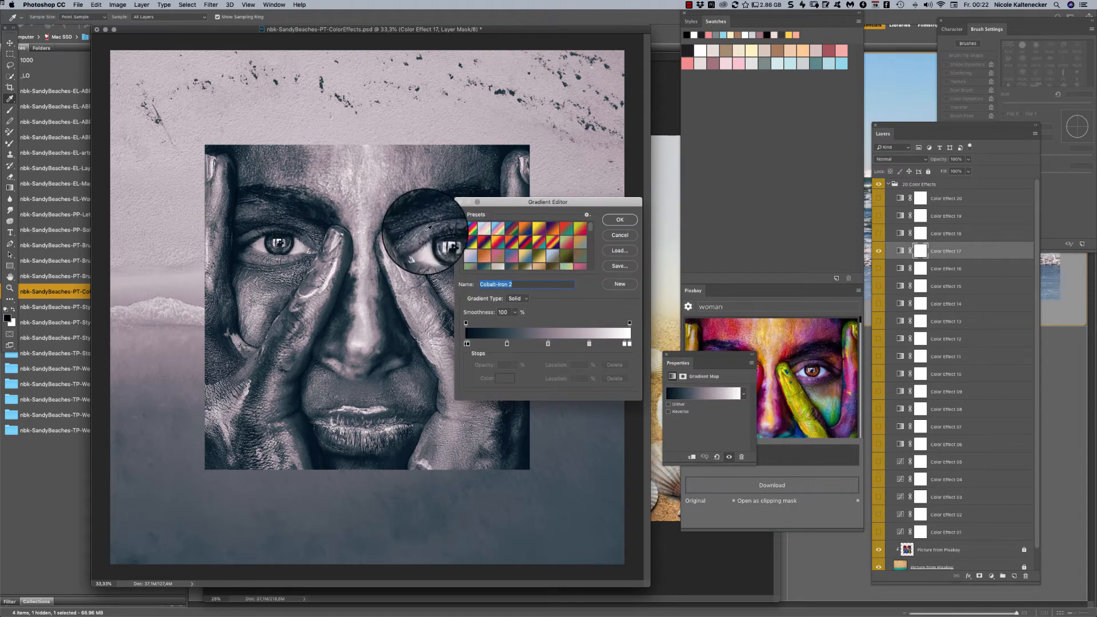
pyautogui.moveTo(560, 201); pyautogui.dragTo(690, 128)
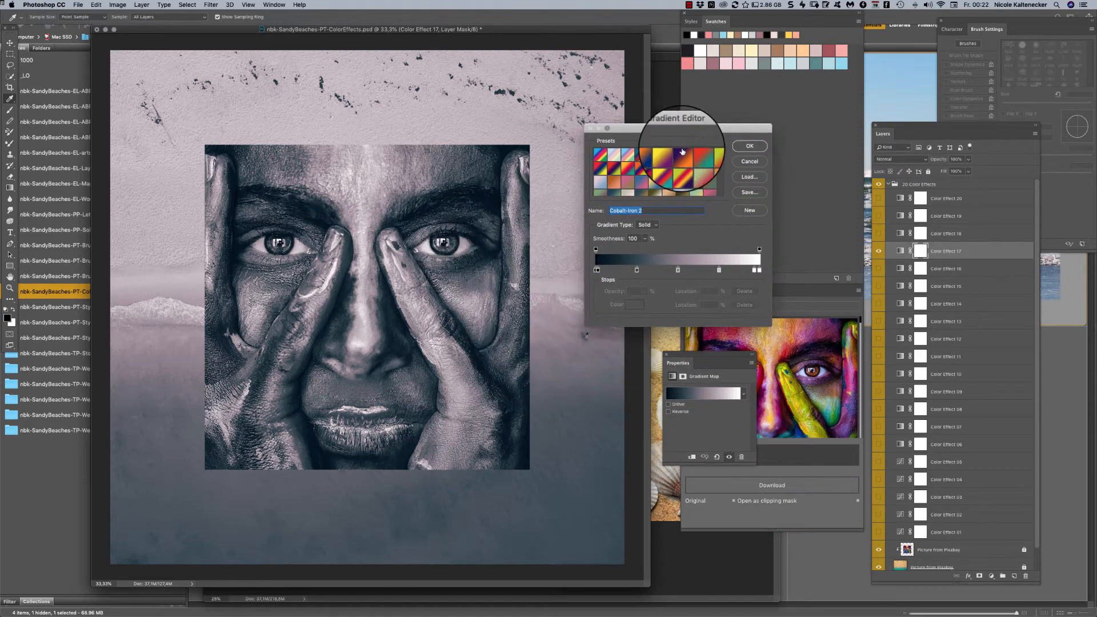
# - Try various gradient presets on Color Effect 17 and settle on Red-Orange, Blue-Green
pyautogui.click(659, 181)
pyautogui.click(658, 180)
pyautogui.click(641, 179)
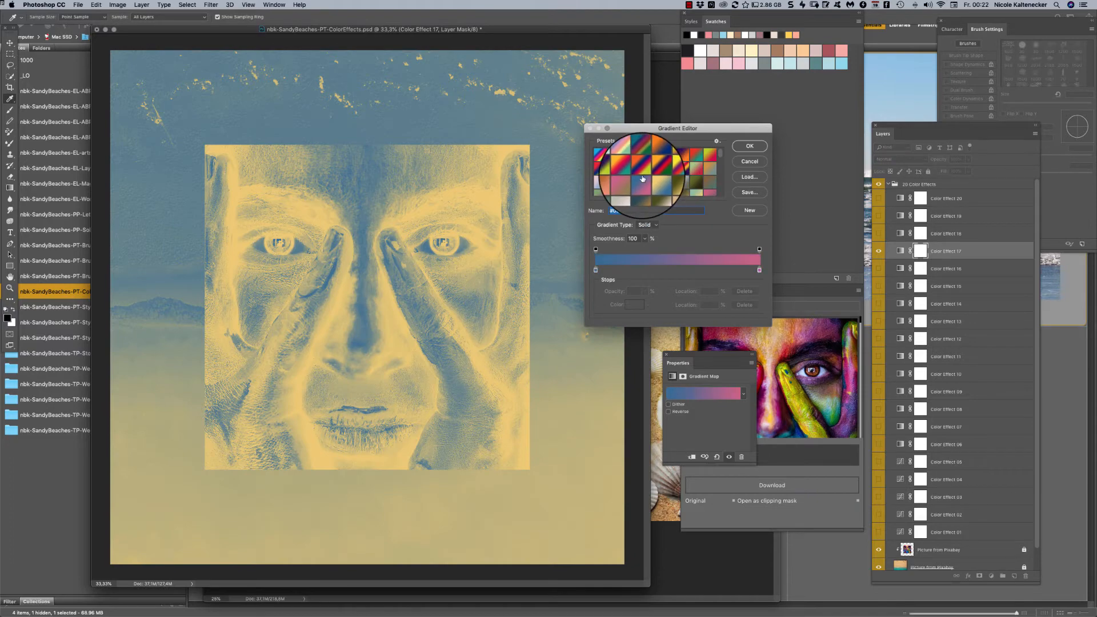
pyautogui.click(624, 169)
pyautogui.click(598, 180)
pyautogui.click(599, 193)
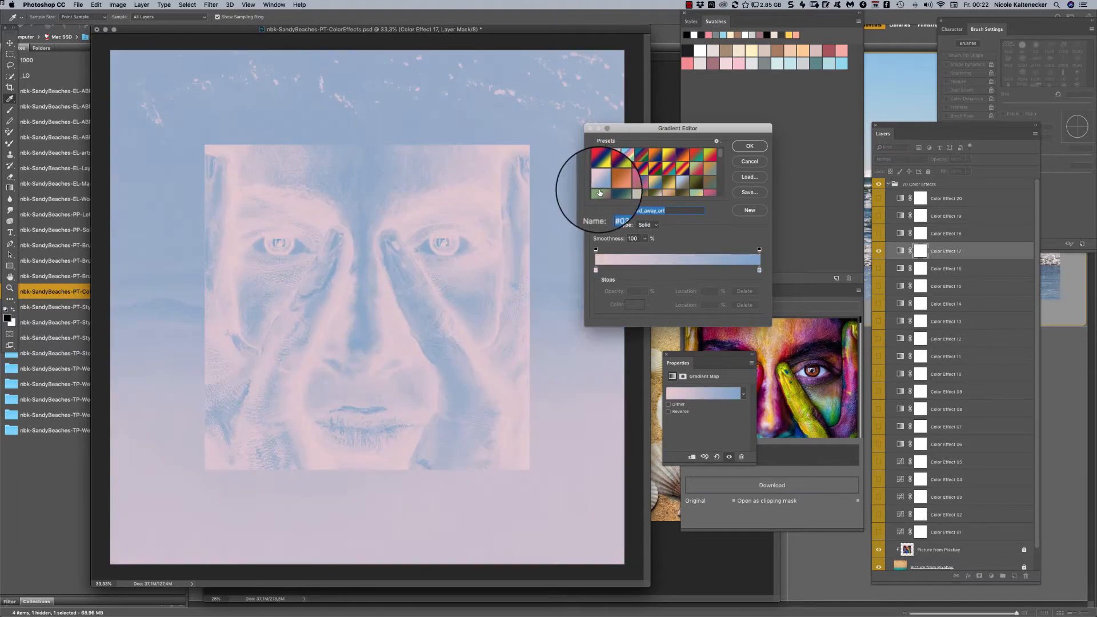
pyautogui.click(601, 192)
pyautogui.click(655, 168)
pyautogui.click(712, 180)
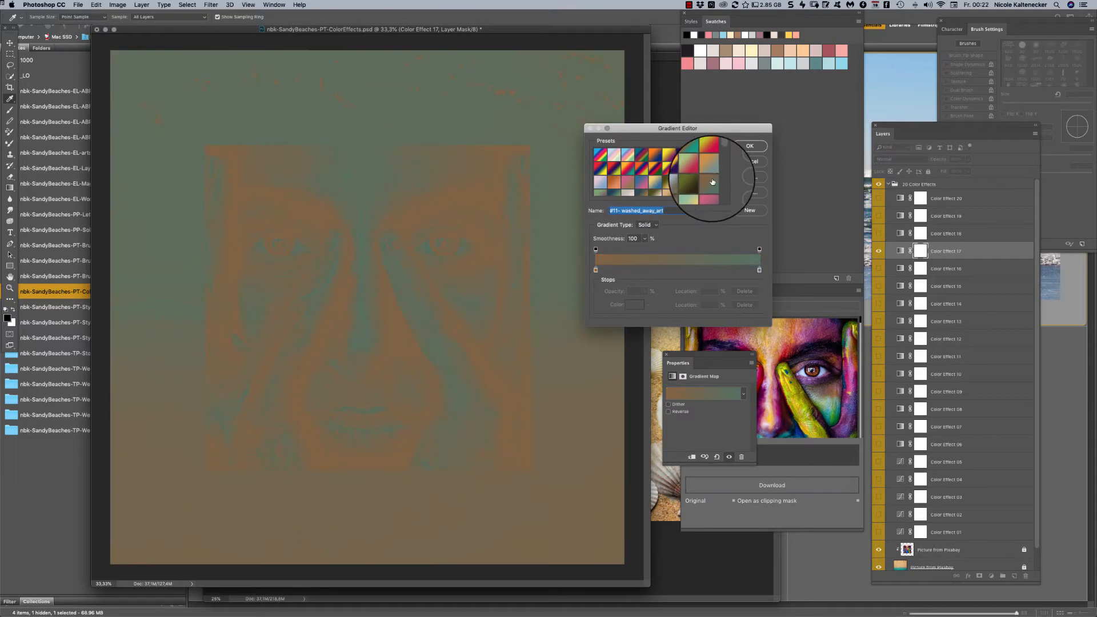
pyautogui.click(705, 159)
pyautogui.click(698, 156)
pyautogui.click(686, 150)
pyautogui.click(709, 168)
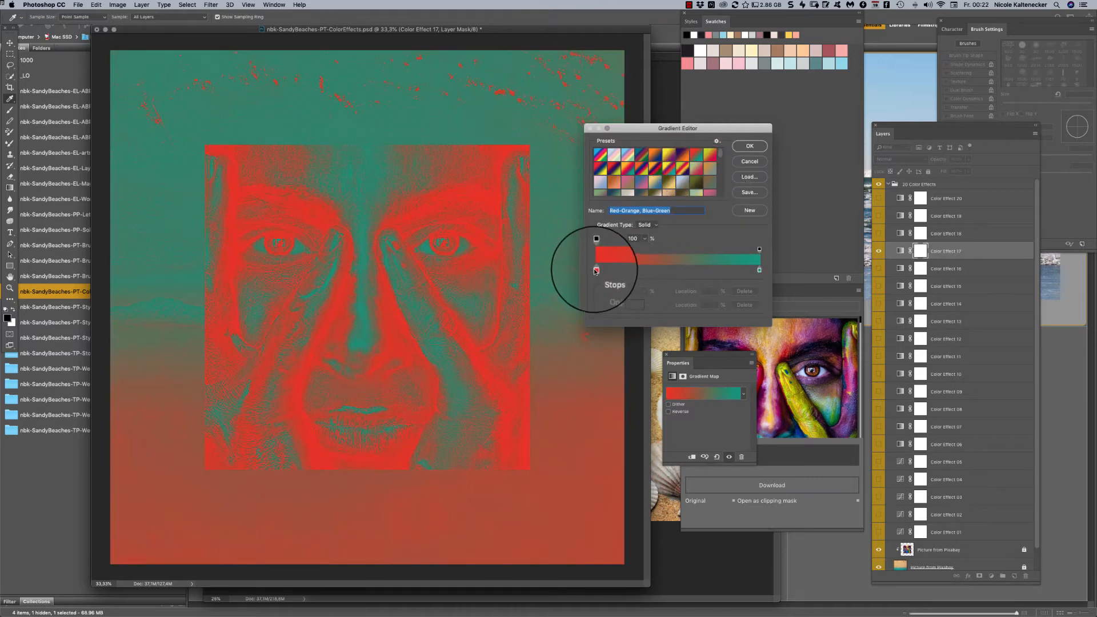
# - Recolor the gradient's start stop with the dark rose swatch and its end stop with a pale aqua swatch, and apply the gradient
pyautogui.click(634, 304)
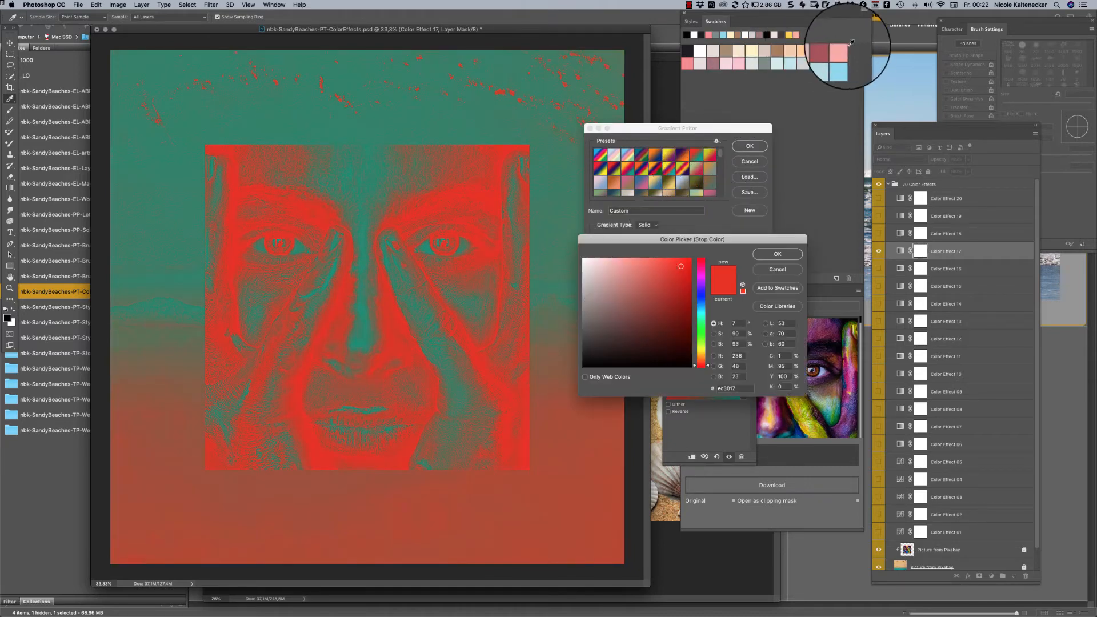
pyautogui.click(831, 51)
pyautogui.click(760, 254)
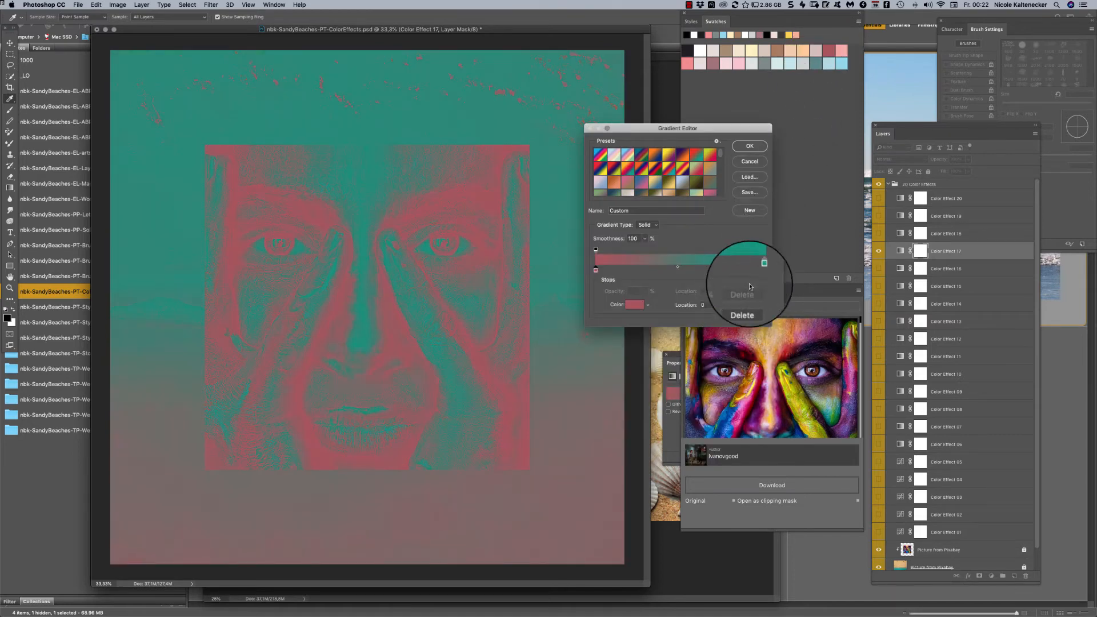
pyautogui.click(759, 269)
pyautogui.click(777, 64)
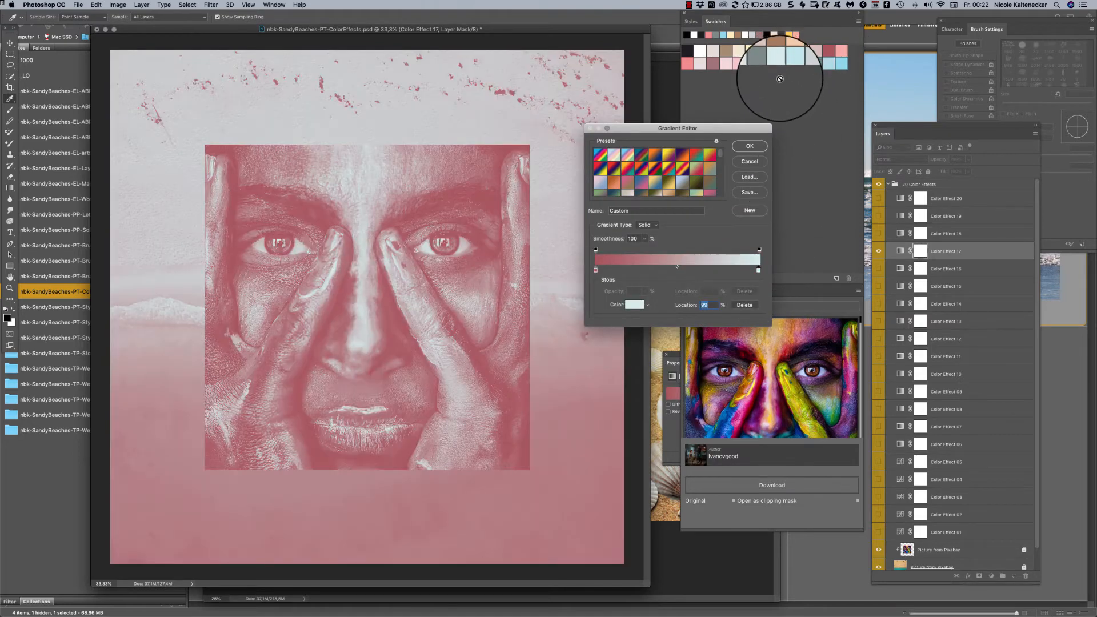
pyautogui.click(753, 140)
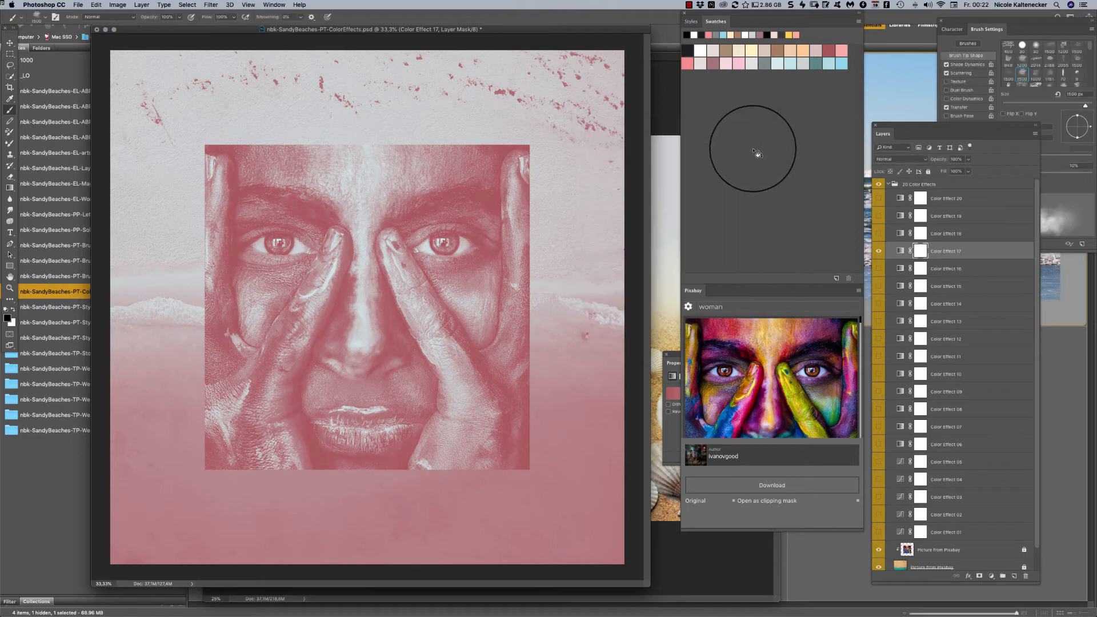
# - Compare the page with and without Color Effect 17, and preview Color Effects 16, 15, 14 and 13 in its place
pyautogui.click(879, 253)
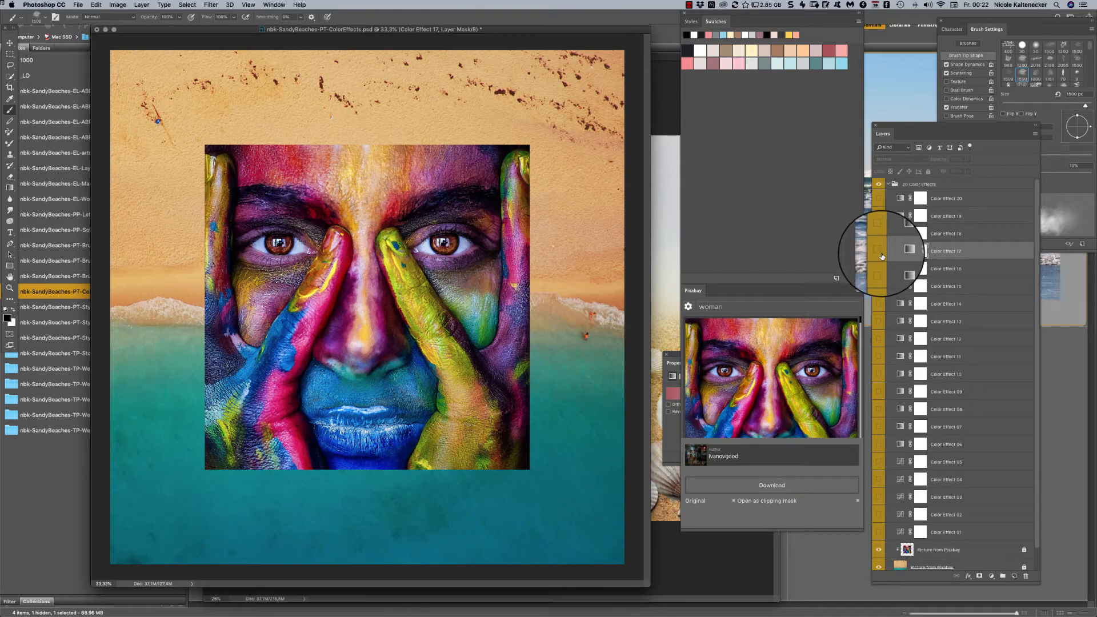
pyautogui.click(878, 253)
pyautogui.click(879, 254)
pyautogui.click(879, 270)
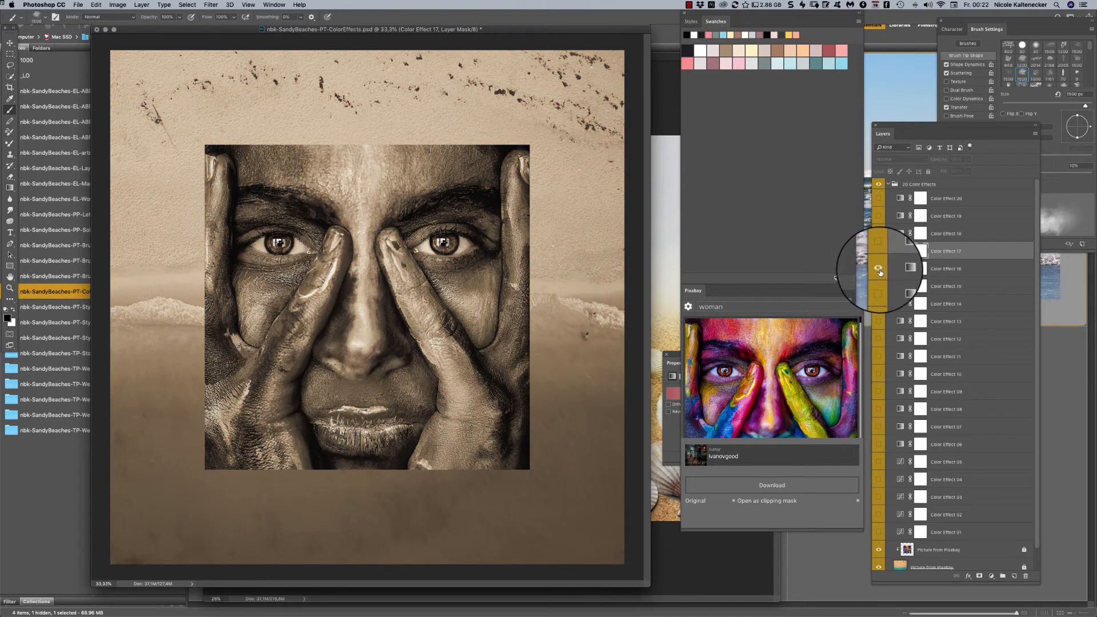
pyautogui.click(880, 270)
pyautogui.click(879, 287)
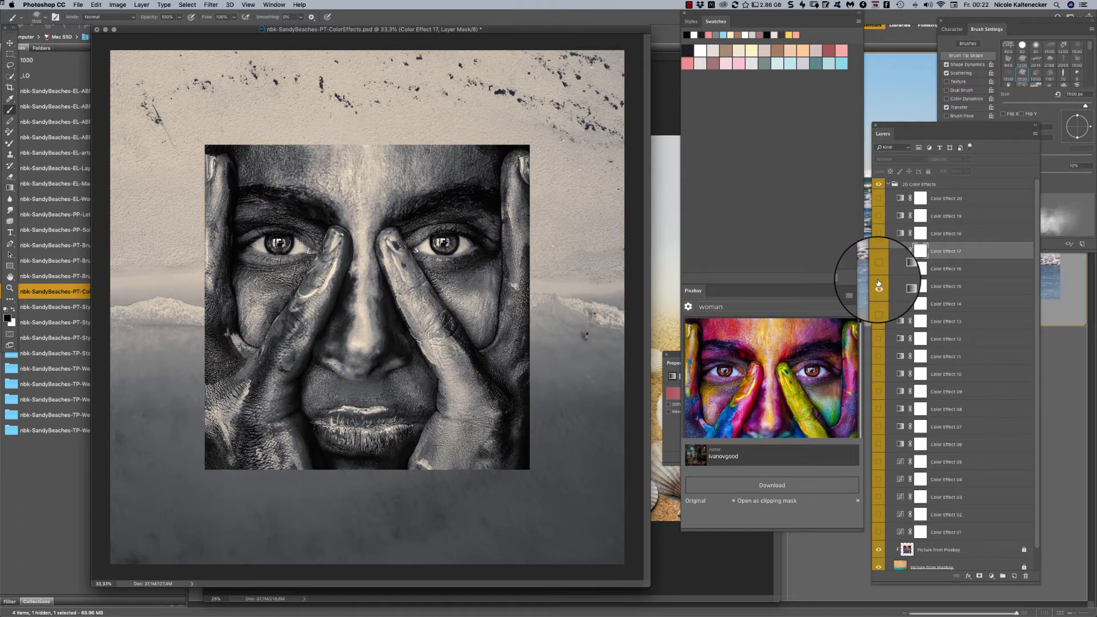
pyautogui.click(879, 283)
pyautogui.click(879, 305)
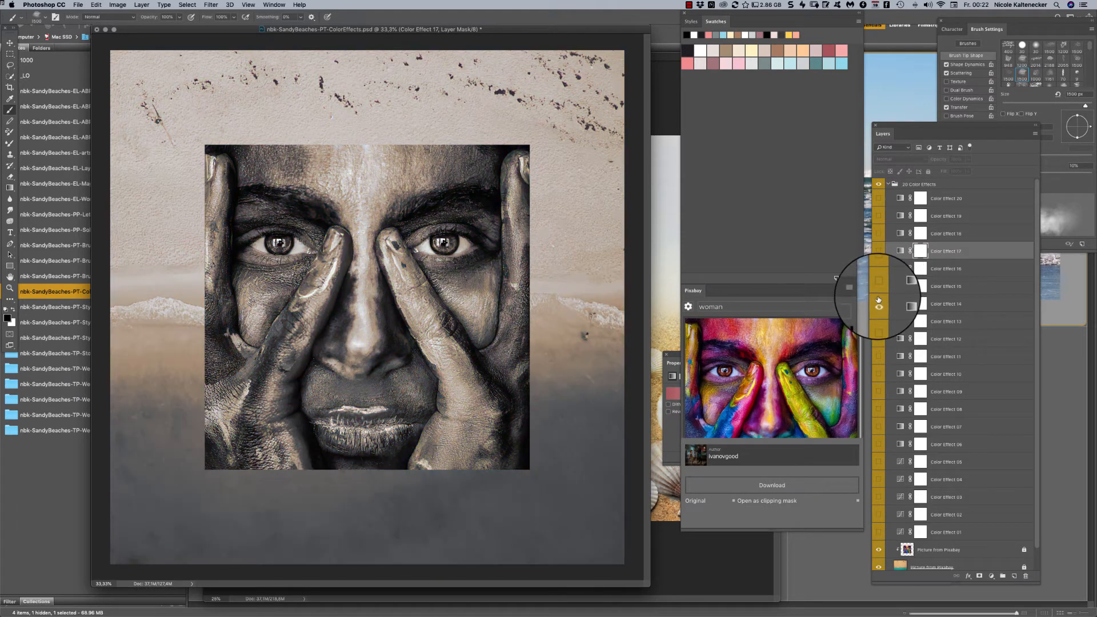
pyautogui.click(879, 321)
pyautogui.click(878, 303)
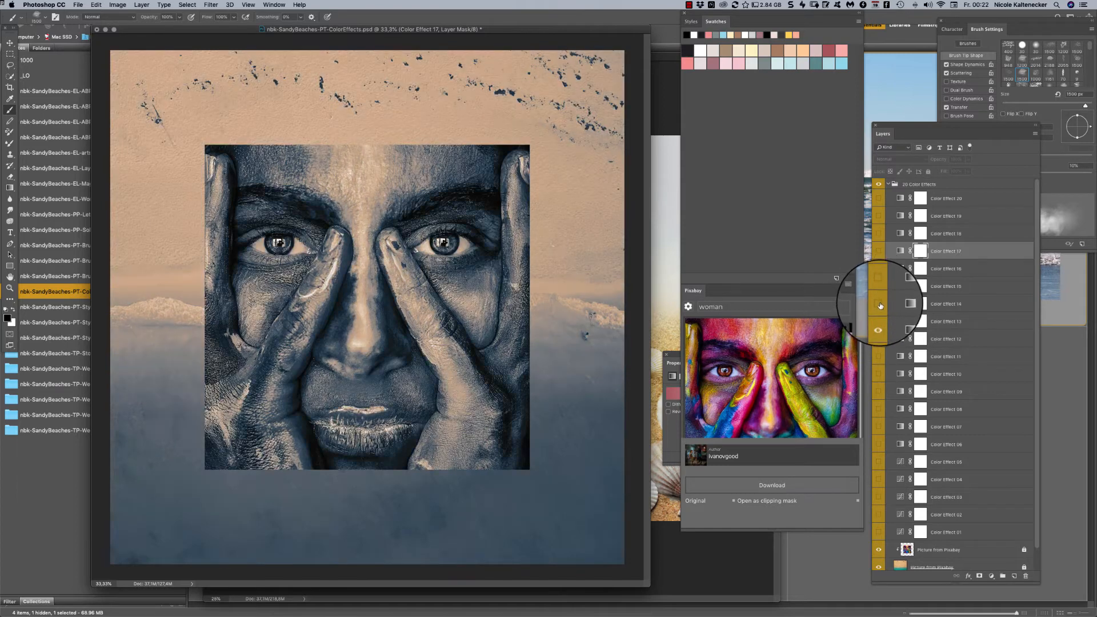
# - Preview Color Effect 20 combined with Color Effect 13 and with Color Effect 18, leaving all three hidden
pyautogui.click(879, 200)
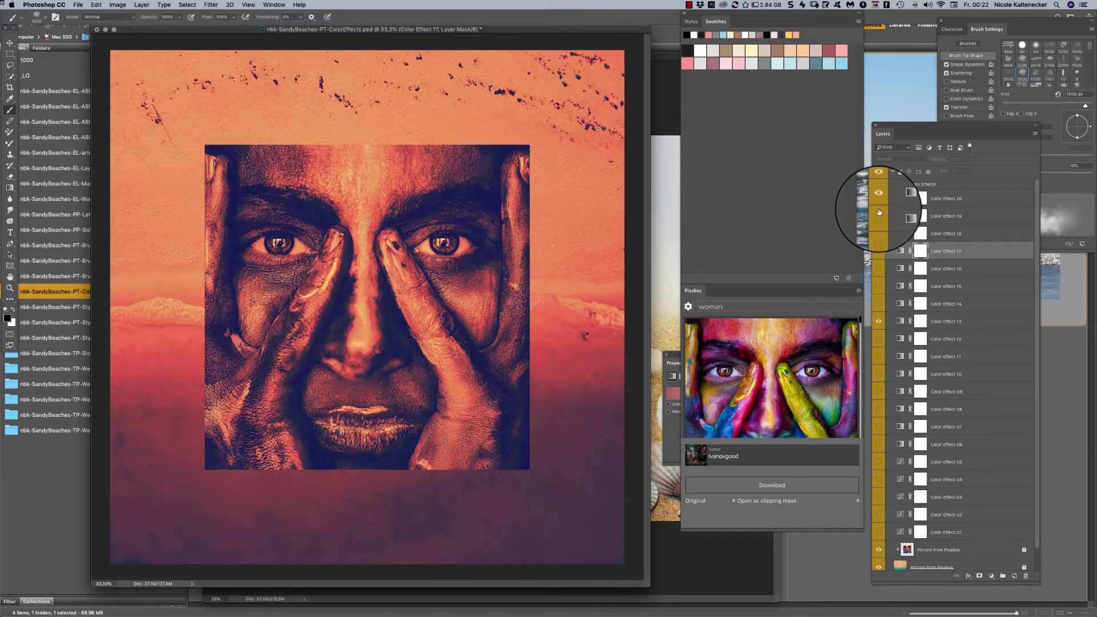
pyautogui.click(879, 321)
pyautogui.click(881, 232)
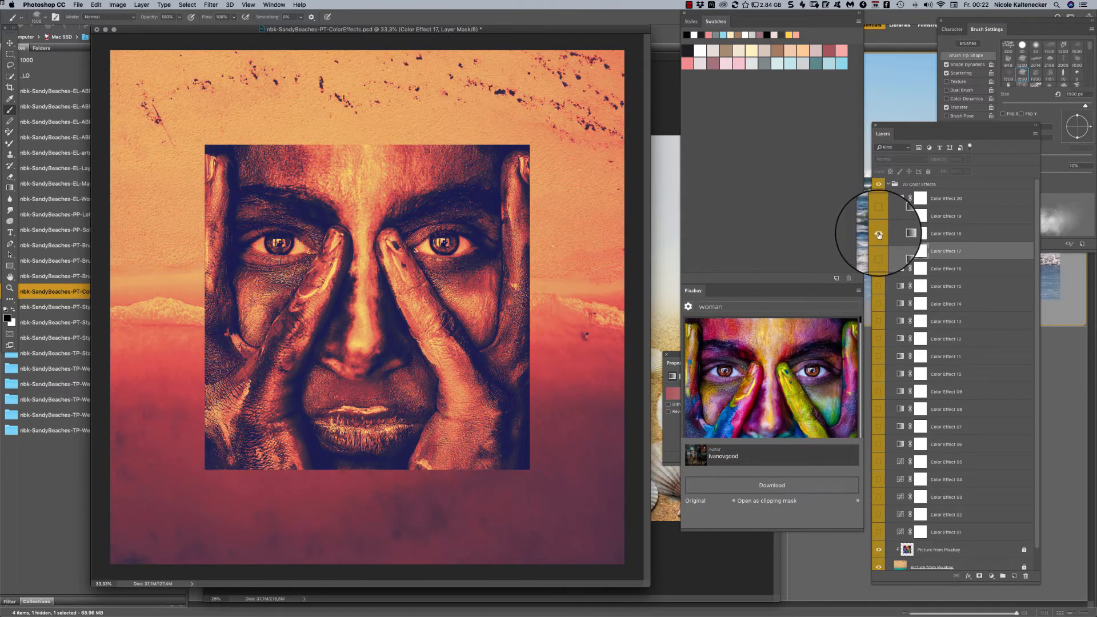
pyautogui.click(879, 234)
pyautogui.click(879, 199)
# - Preview Color Effects 12 and 10 one at a time, and bring up the Save As dialog without saving
pyautogui.click(877, 340)
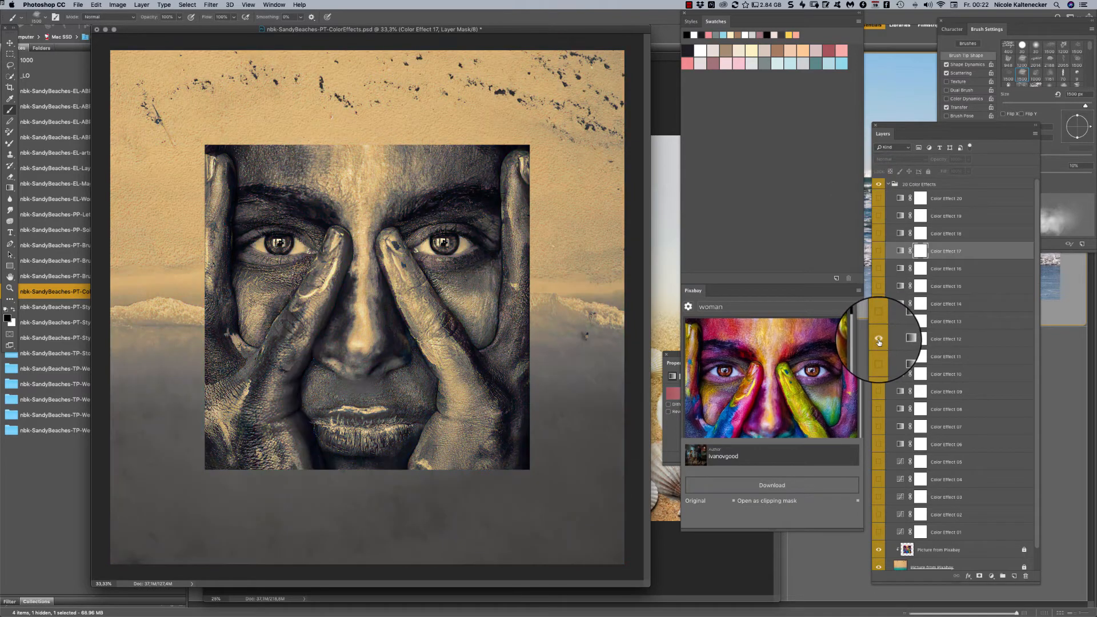
pyautogui.click(880, 339)
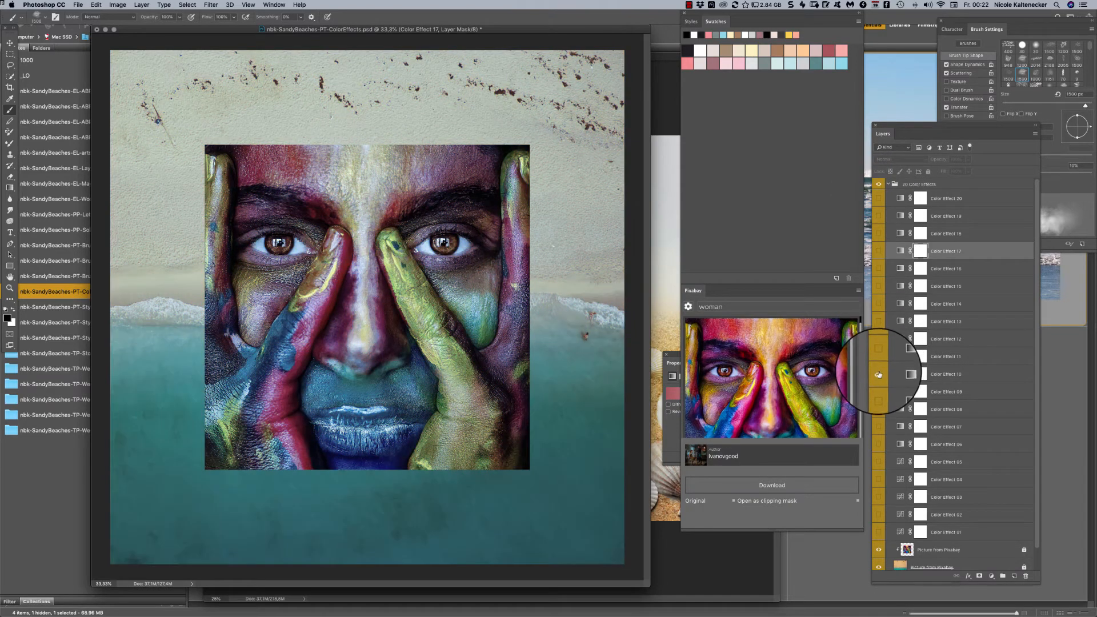
pyautogui.click(881, 374)
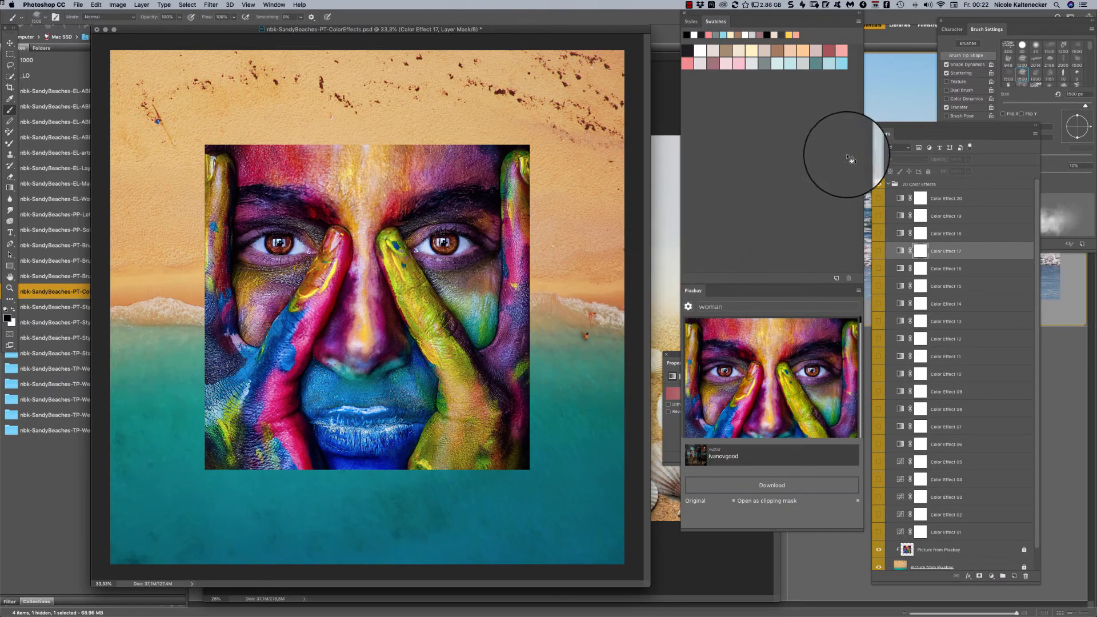
pyautogui.press('super+shift+s')
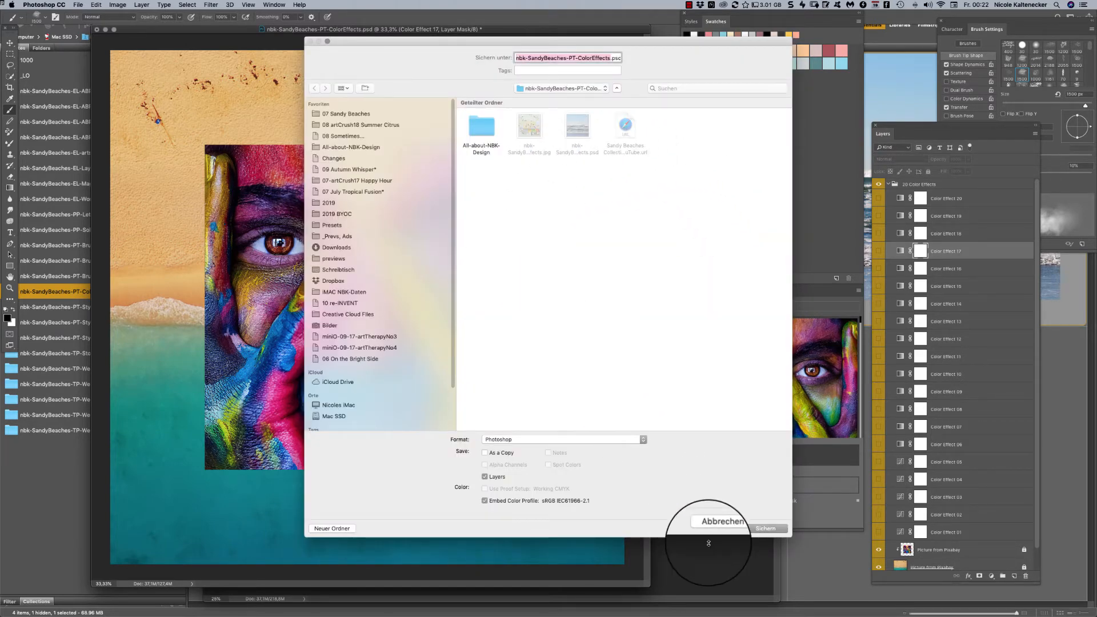
pyautogui.click(719, 528)
# - Preview Color Effects 14, 13 and 12 alone and in combination, and hide all three again
pyautogui.click(880, 321)
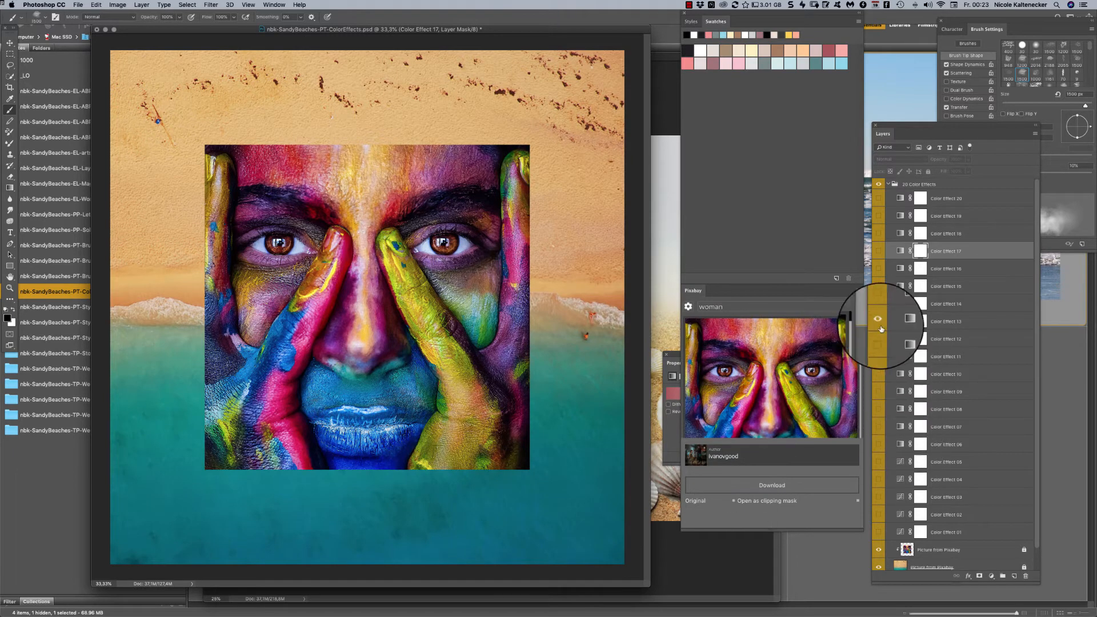
pyautogui.click(880, 304)
pyautogui.click(880, 321)
pyautogui.click(879, 339)
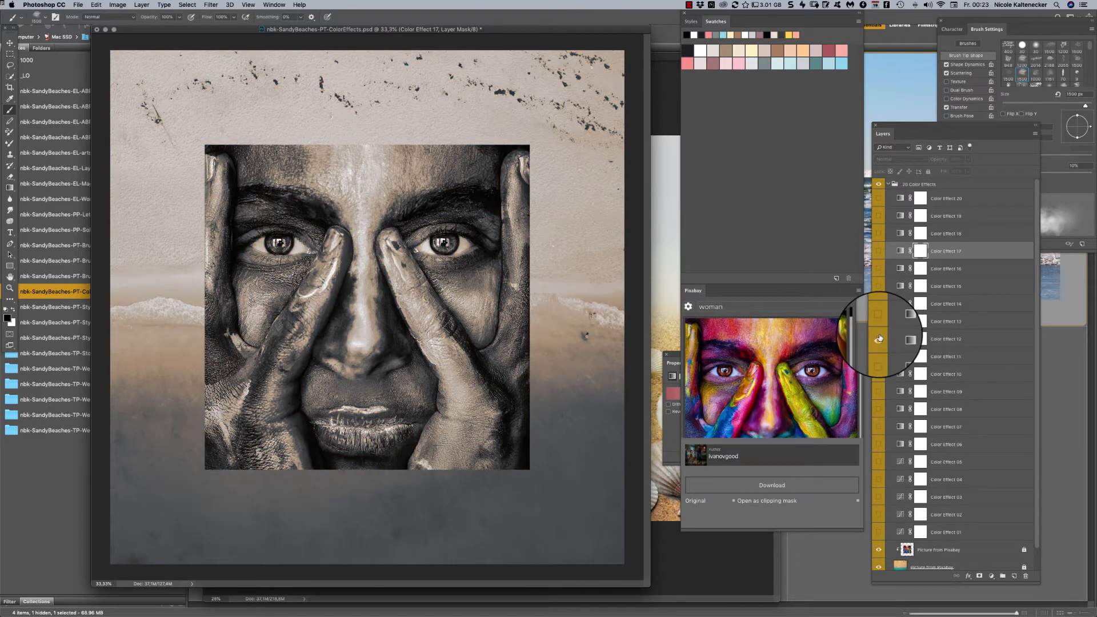
pyautogui.click(878, 322)
pyautogui.click(879, 324)
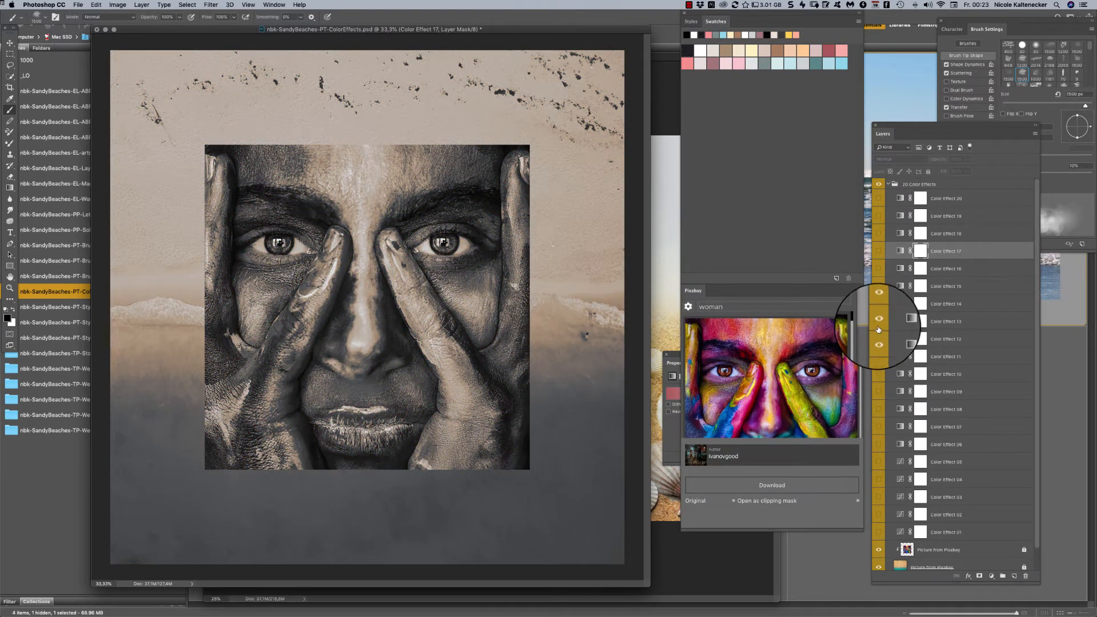
pyautogui.click(879, 340)
pyautogui.click(878, 305)
# - Preview Color Effects 10, 09 and 08 one at a time, hiding each again
pyautogui.click(880, 371)
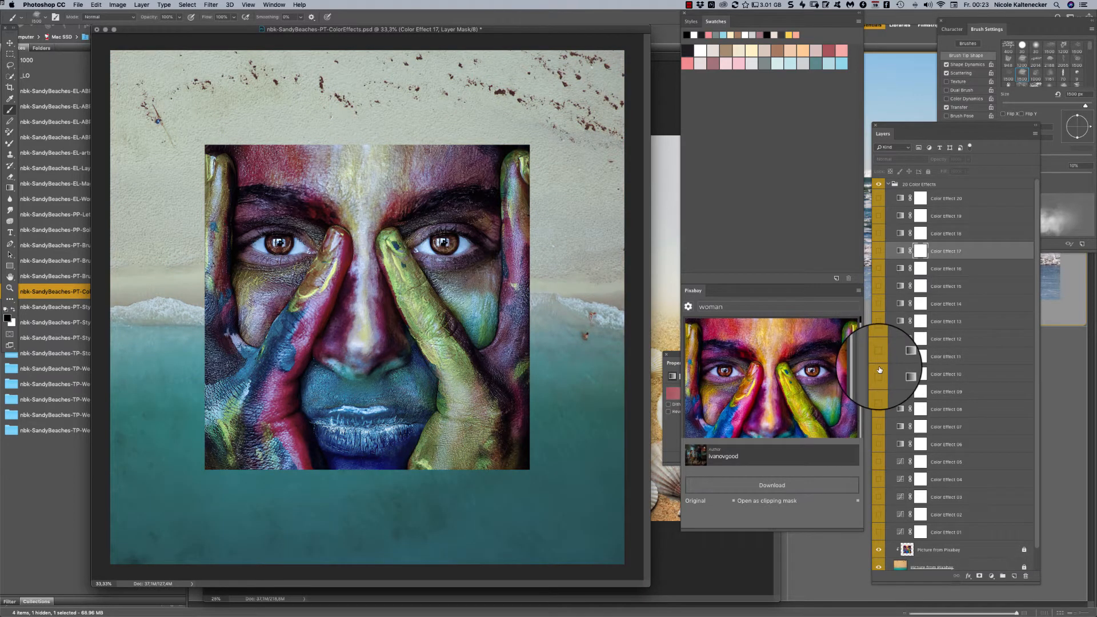
pyautogui.click(879, 371)
pyautogui.click(880, 392)
pyautogui.click(881, 396)
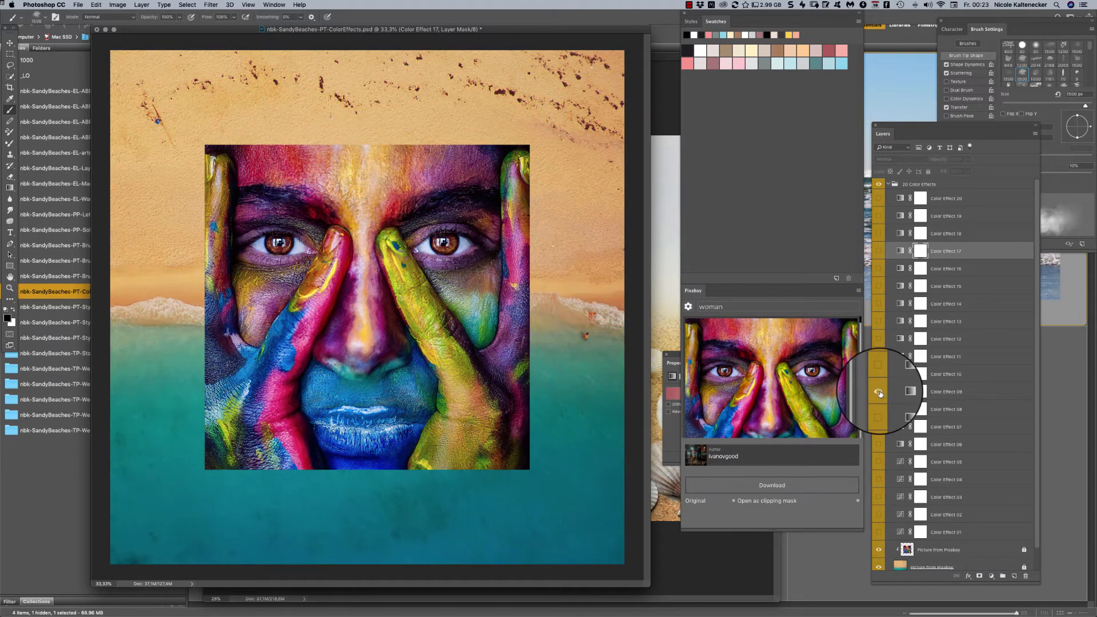
pyautogui.click(880, 393)
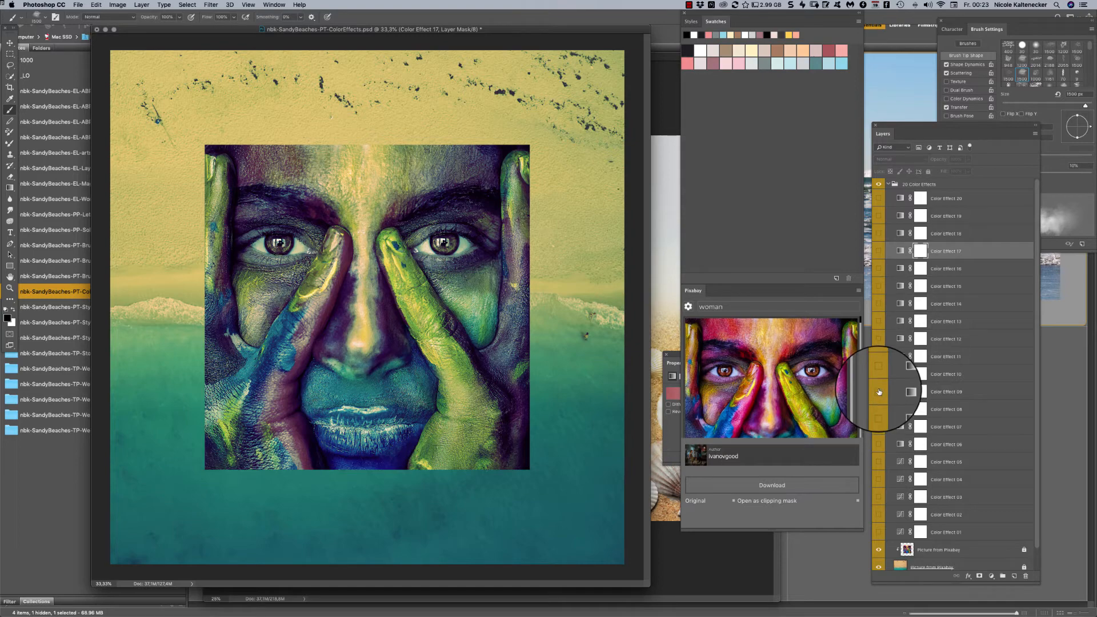
pyautogui.click(879, 392)
pyautogui.click(879, 410)
pyautogui.click(879, 409)
# - Preview Color Effects 07, 06 and 05 one at a time, leaving all three hidden
pyautogui.click(879, 427)
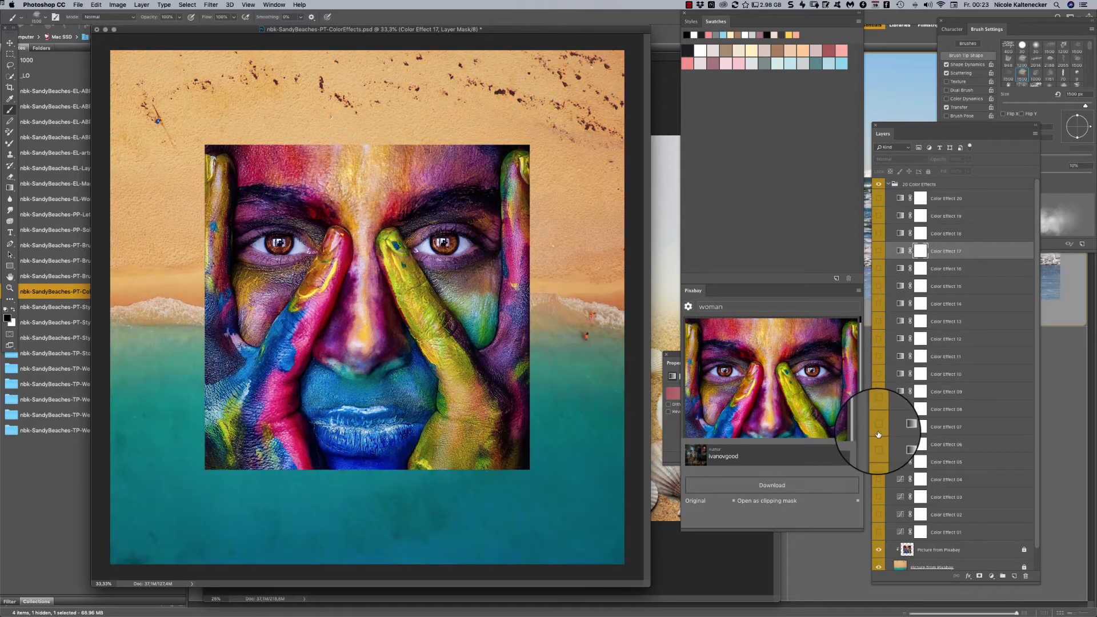
pyautogui.click(880, 427)
pyautogui.click(879, 444)
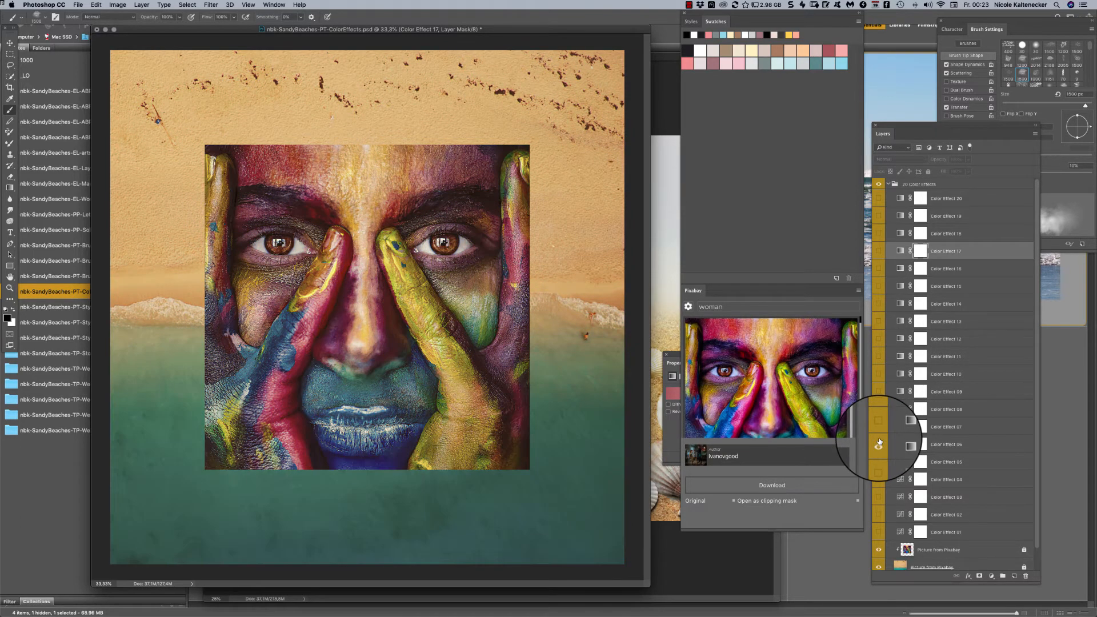
pyautogui.click(879, 445)
pyautogui.click(879, 462)
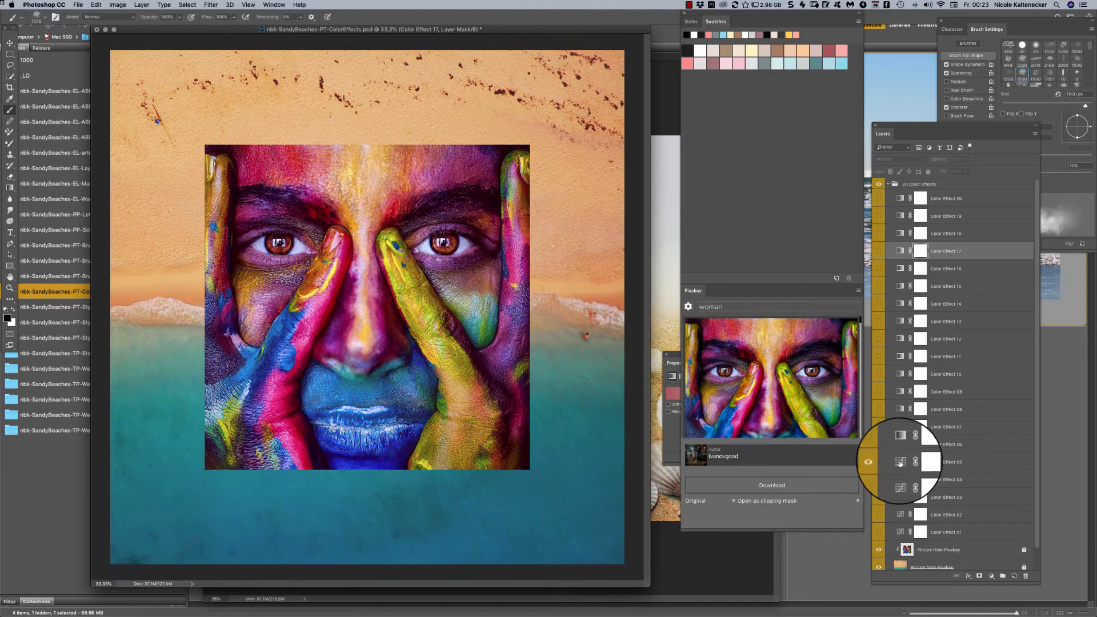
pyautogui.click(878, 462)
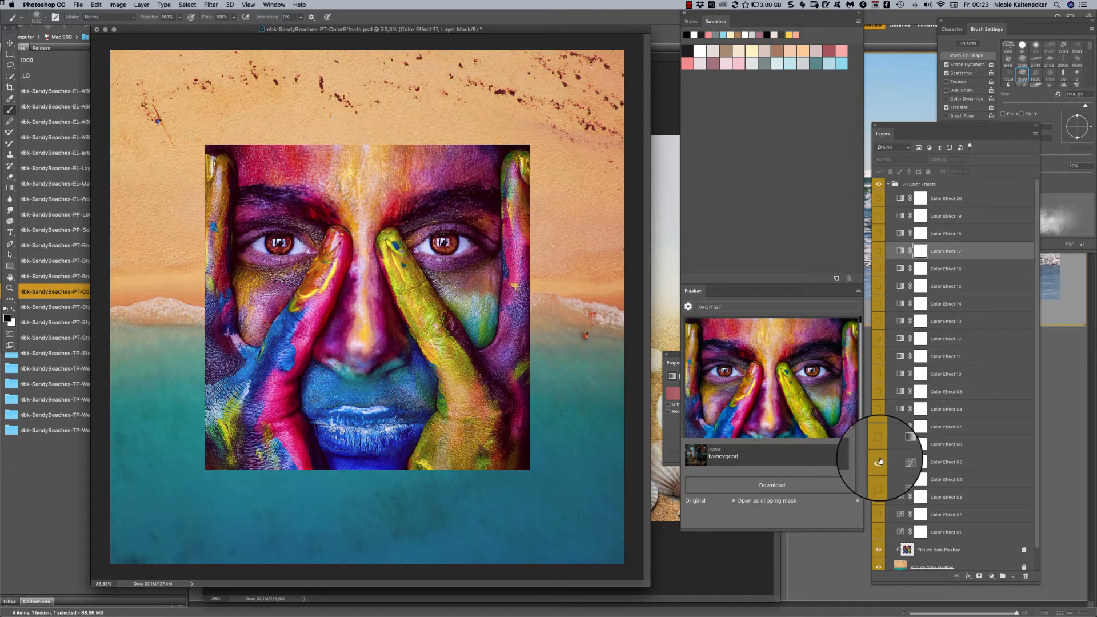
# - Open the curves settings of Color Effect 05, give it the Lighter (RGB) preset and make the layer visible
pyautogui.click(900, 463)
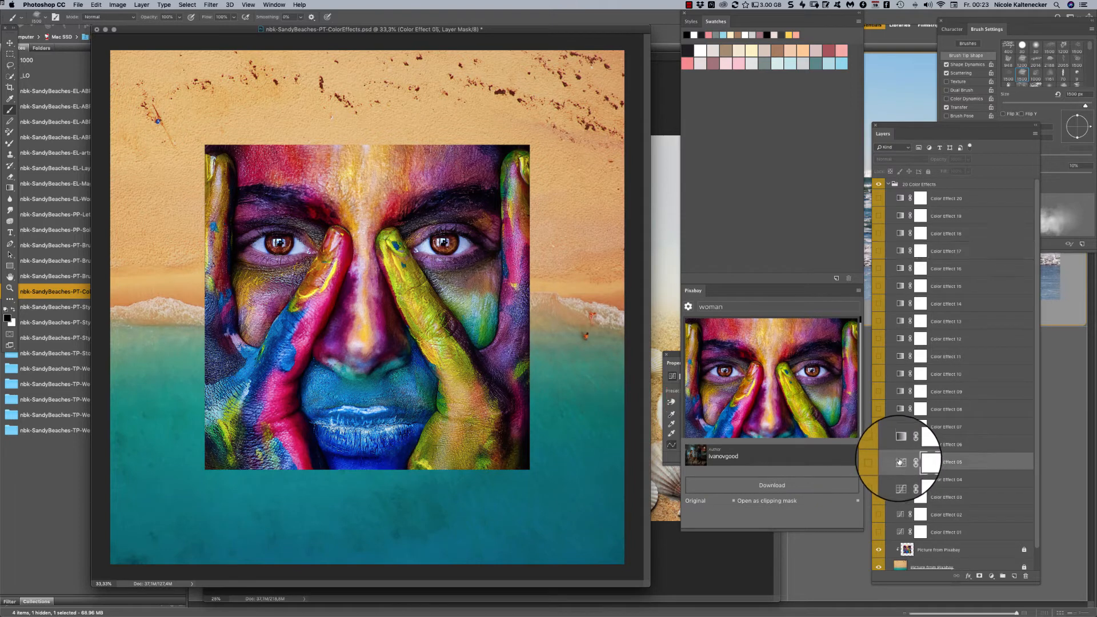
pyautogui.click(678, 368)
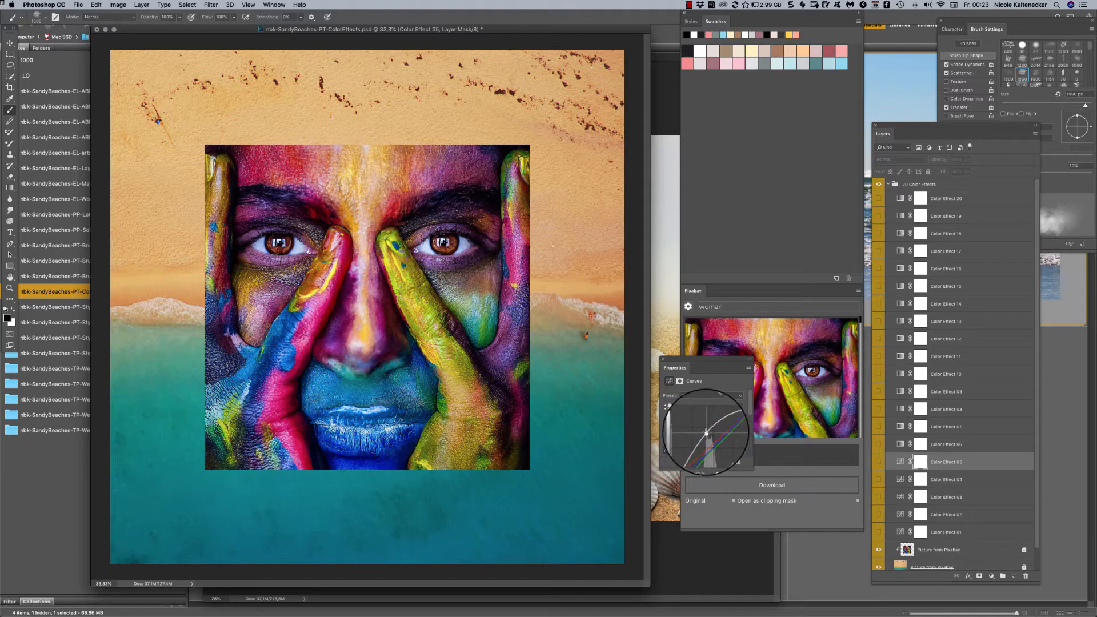
pyautogui.moveTo(714, 436); pyautogui.dragTo(719, 444)
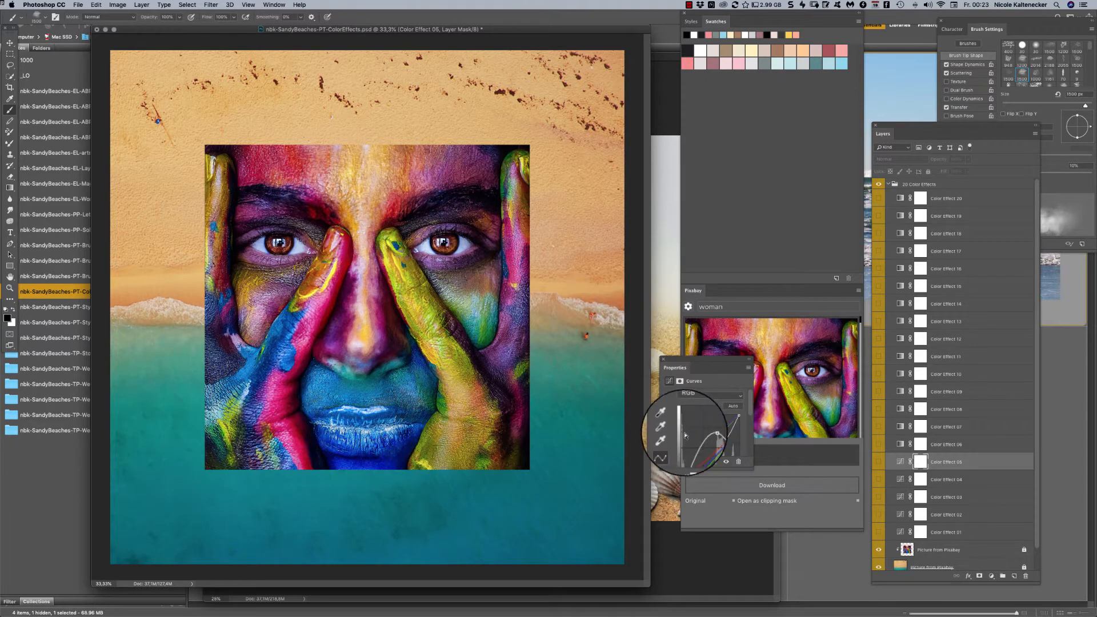
pyautogui.click(697, 399)
pyautogui.click(706, 368)
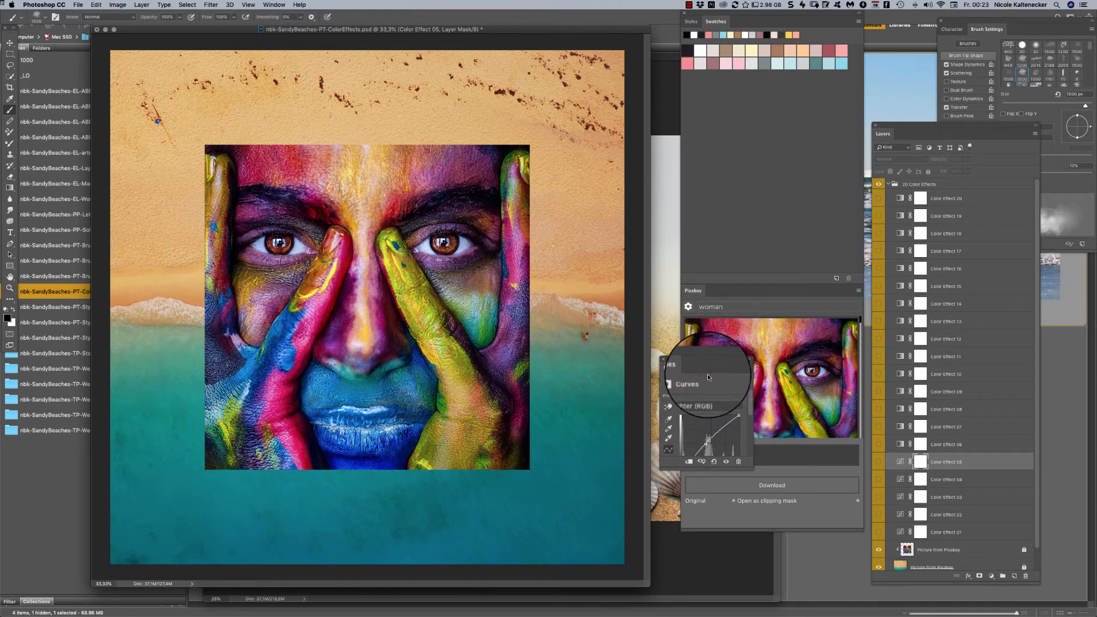
pyautogui.click(901, 462)
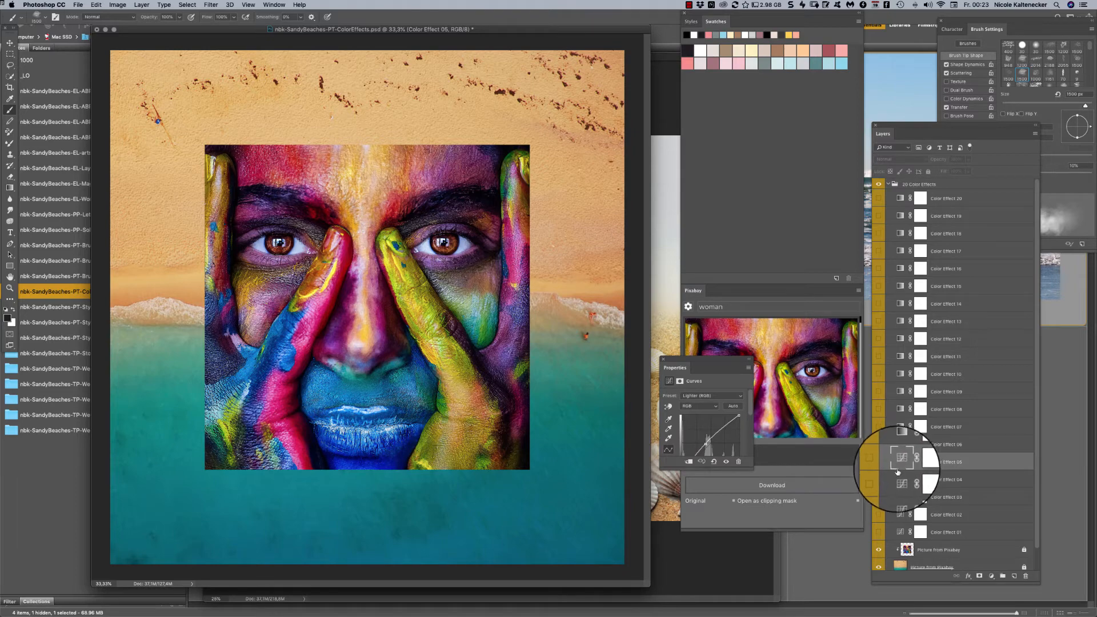
pyautogui.click(879, 461)
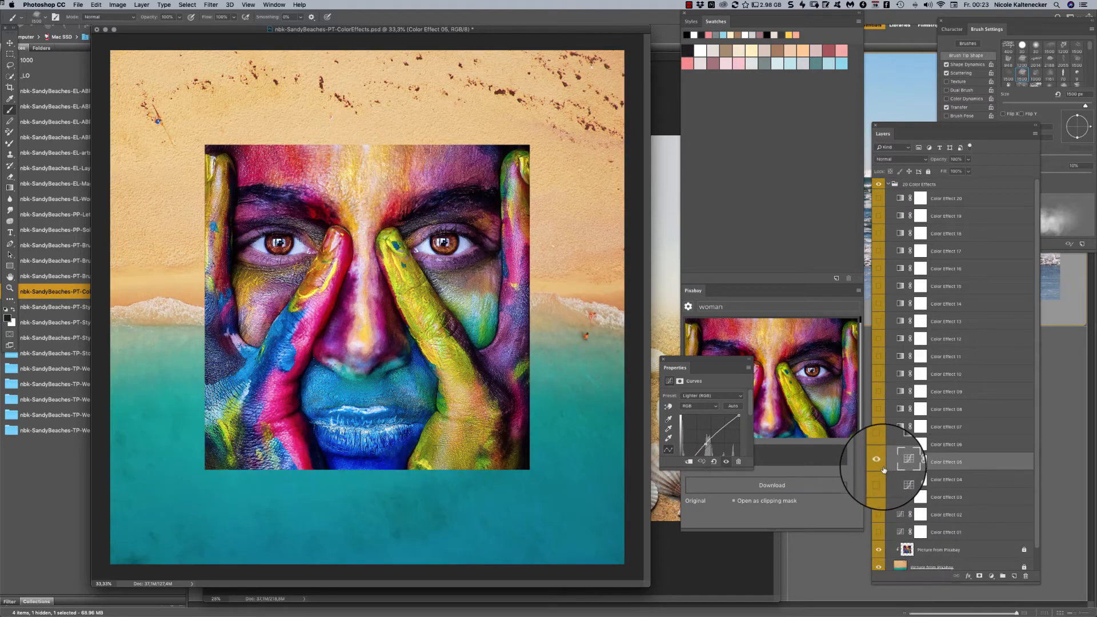
# - Reshape the curve of Color Effect 05 by hand and try the Medium Contrast (RGB), Lighter (RGB) and Darker (RGB) presets
pyautogui.moveTo(718, 431)
pyautogui.mouseDown()
pyautogui.moveTo(703, 417)
pyautogui.moveTo(720, 432)
pyautogui.mouseUp()
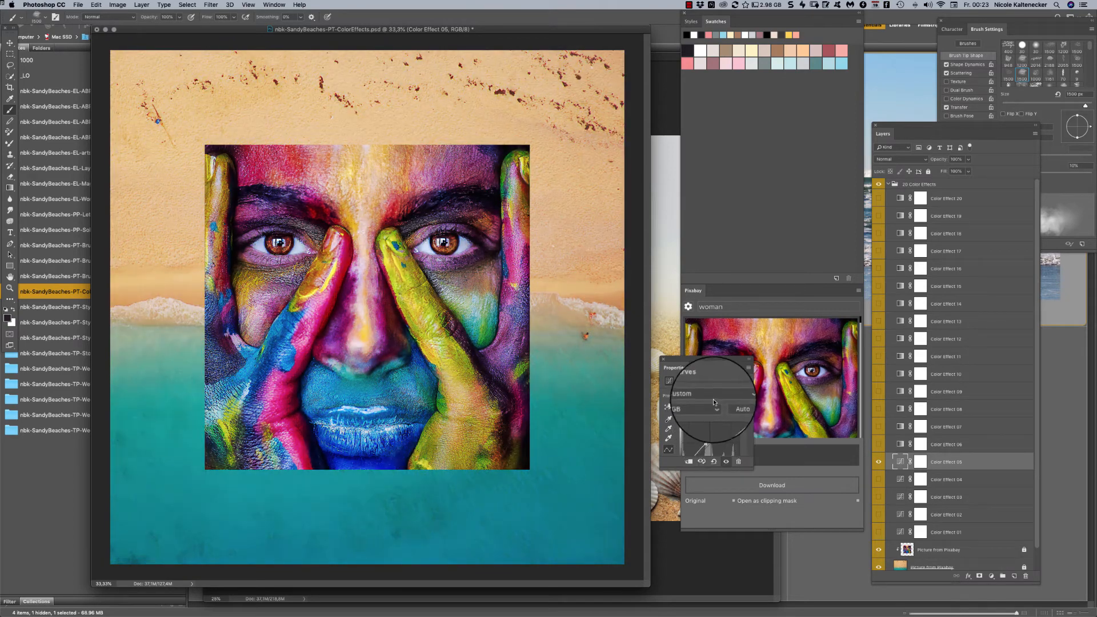
pyautogui.click(713, 400)
pyautogui.click(708, 362)
pyautogui.click(706, 394)
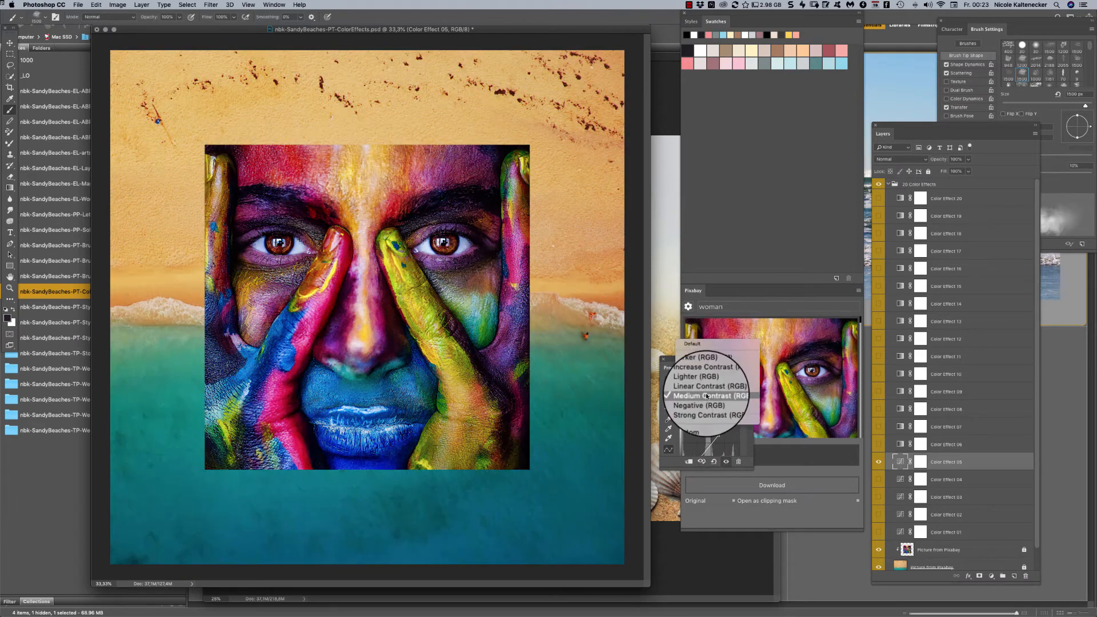
pyautogui.click(704, 388)
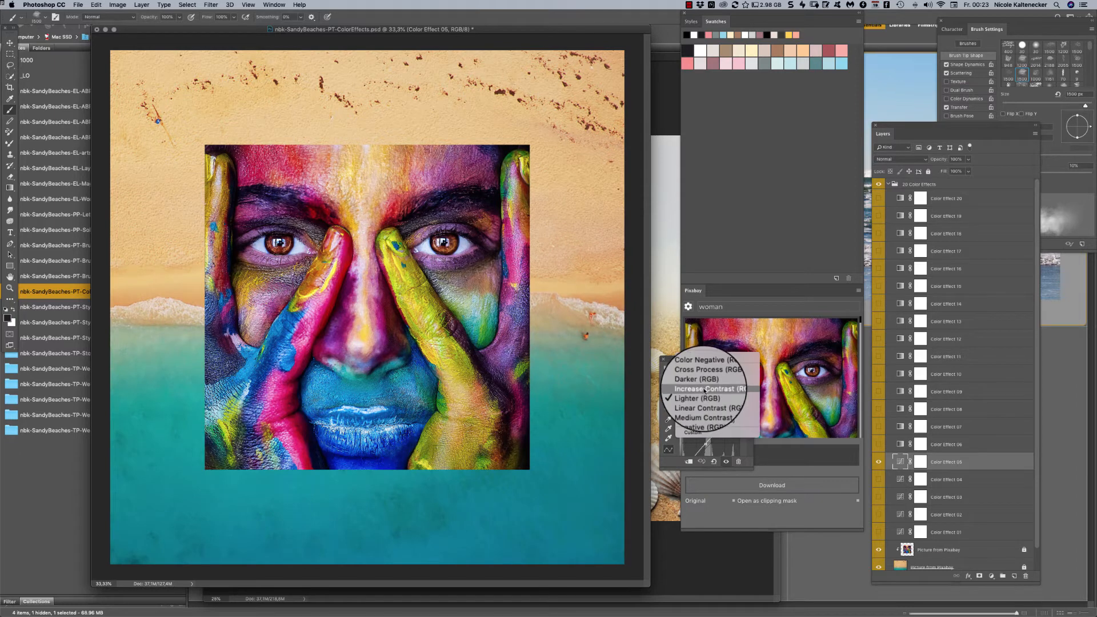
pyautogui.click(703, 379)
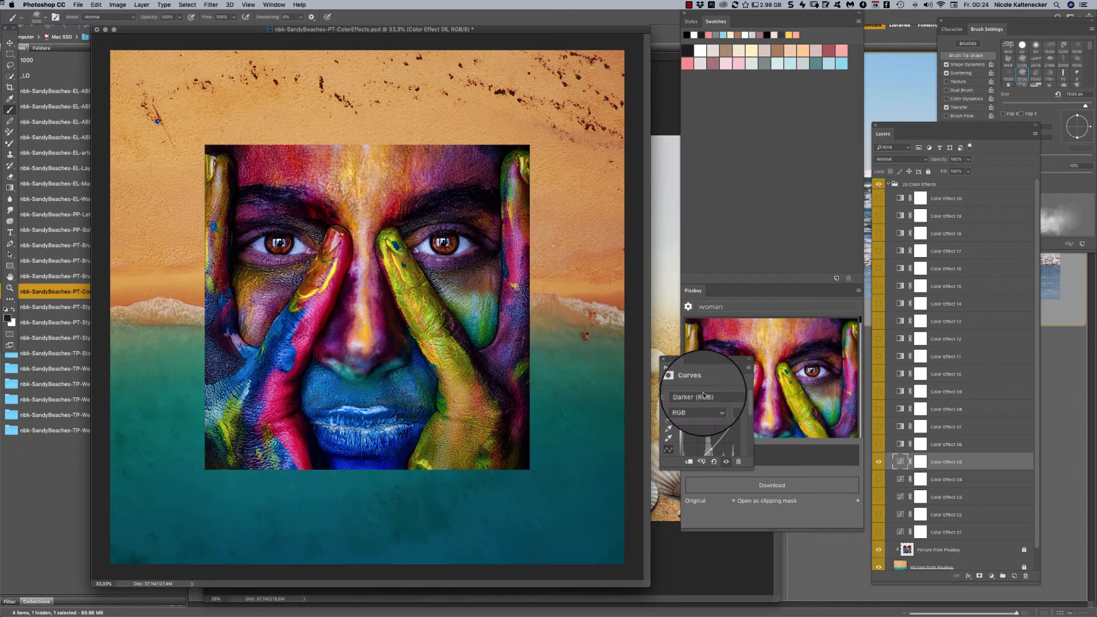
# - Try the Cross Process (RGB) preset on Color Effect 05, settle on Color Negative (RGB), and close the curves settings
pyautogui.click(703, 392)
pyautogui.click(702, 386)
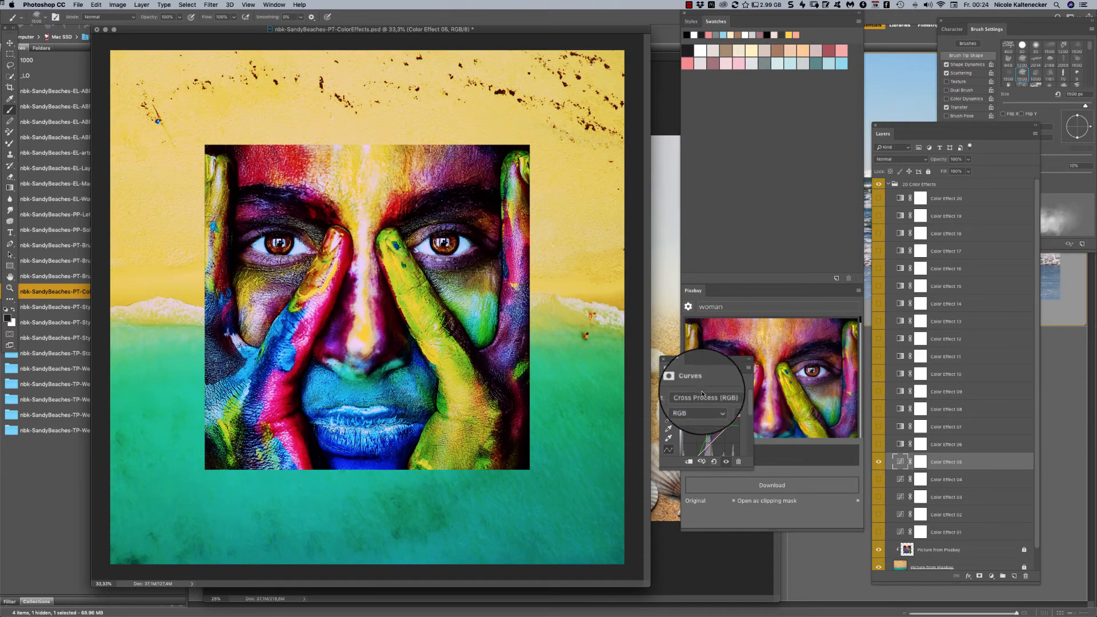
pyautogui.click(703, 395)
pyautogui.click(703, 391)
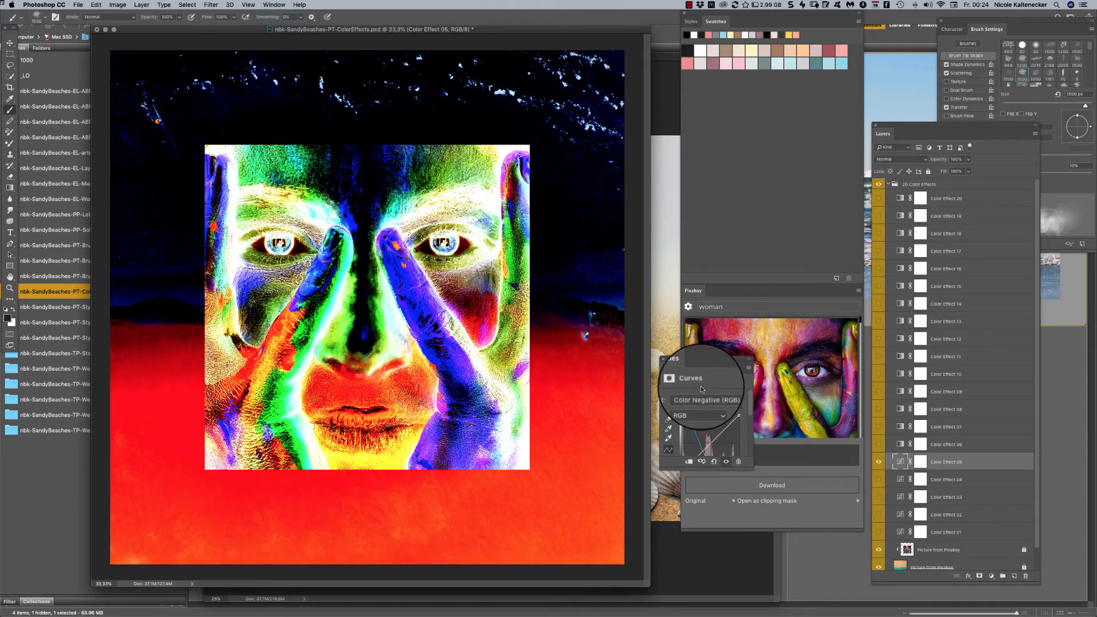
pyautogui.click(663, 360)
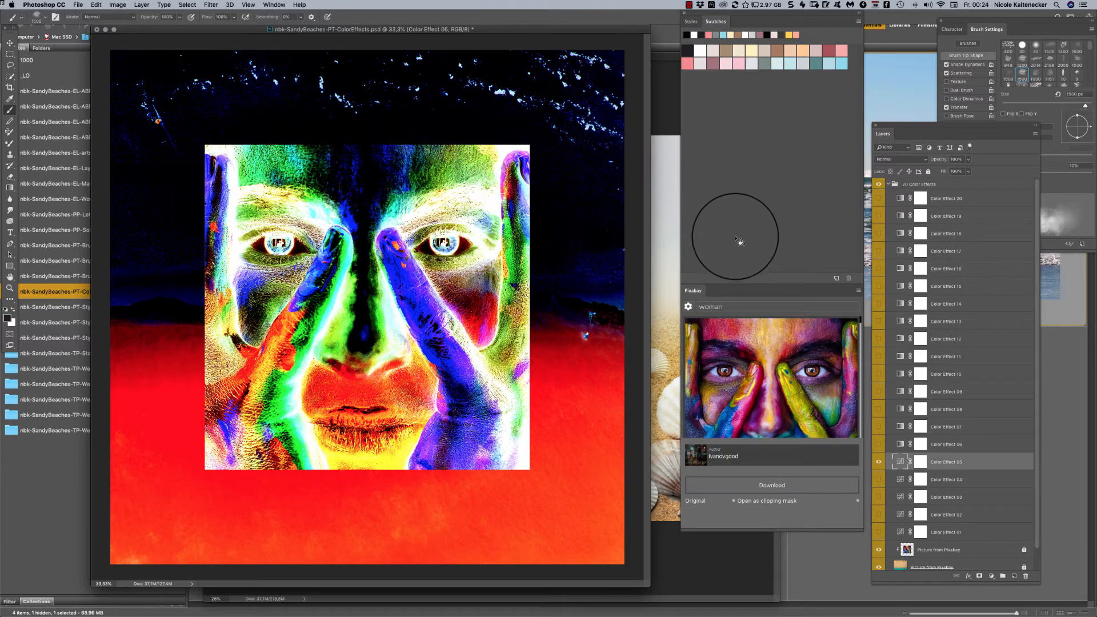
# - Save the edited page as a new Photoshop file named nbk-SandyBeaches-PT-ColorEffects1.psd with its layers
pyautogui.press('super+shift+s')
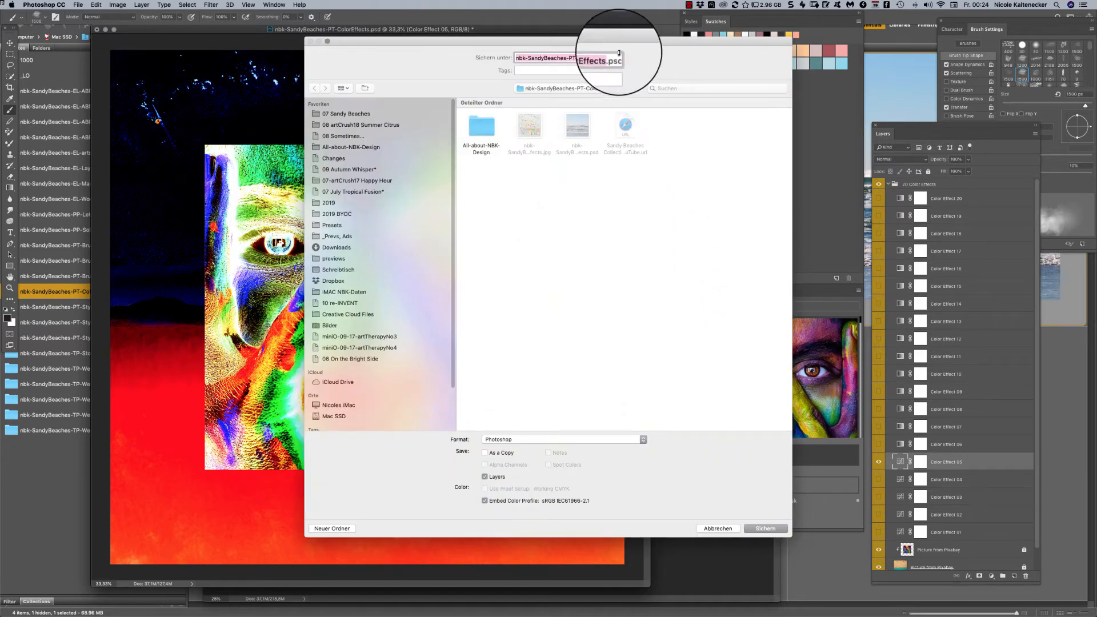
pyautogui.press('Right')
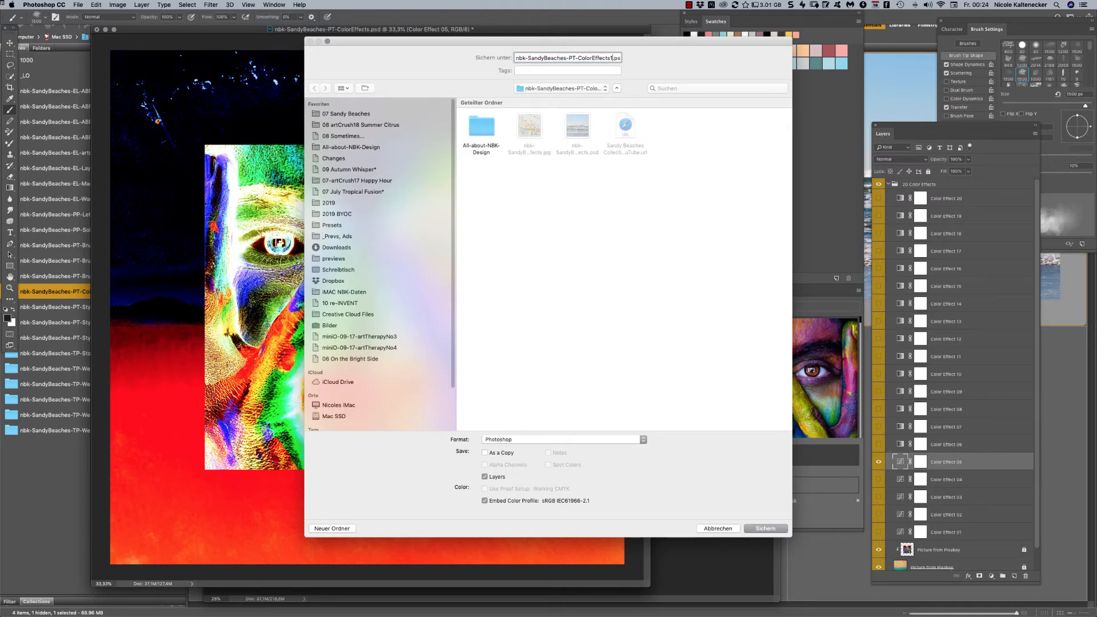
pyautogui.write('1')
pyautogui.press('Return')
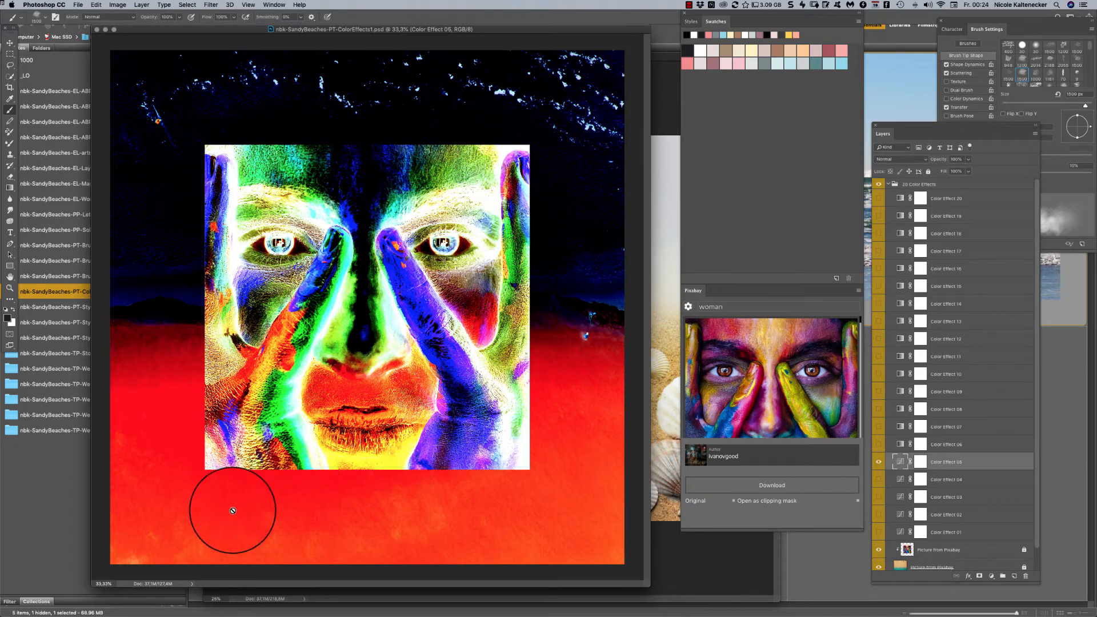
# - Switch to Adobe Bridge, reveal the original nbk-SandyBeaches-PT-ColorEffects.psd in Finder, and reposition the Finder window
pyautogui.moveTo(37, 614)
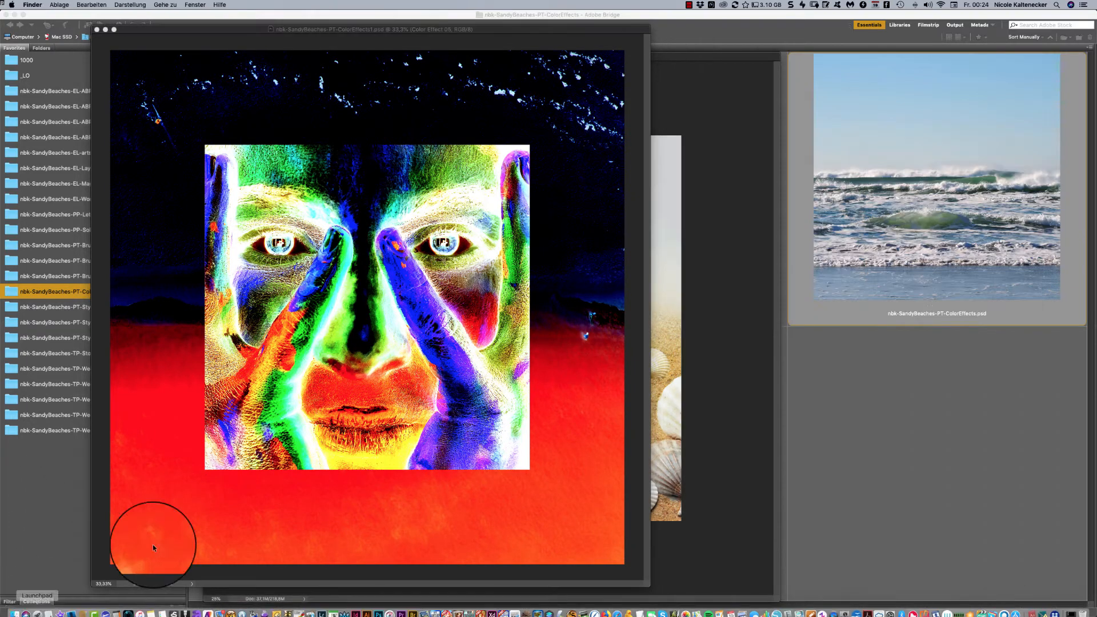
pyautogui.click(797, 331)
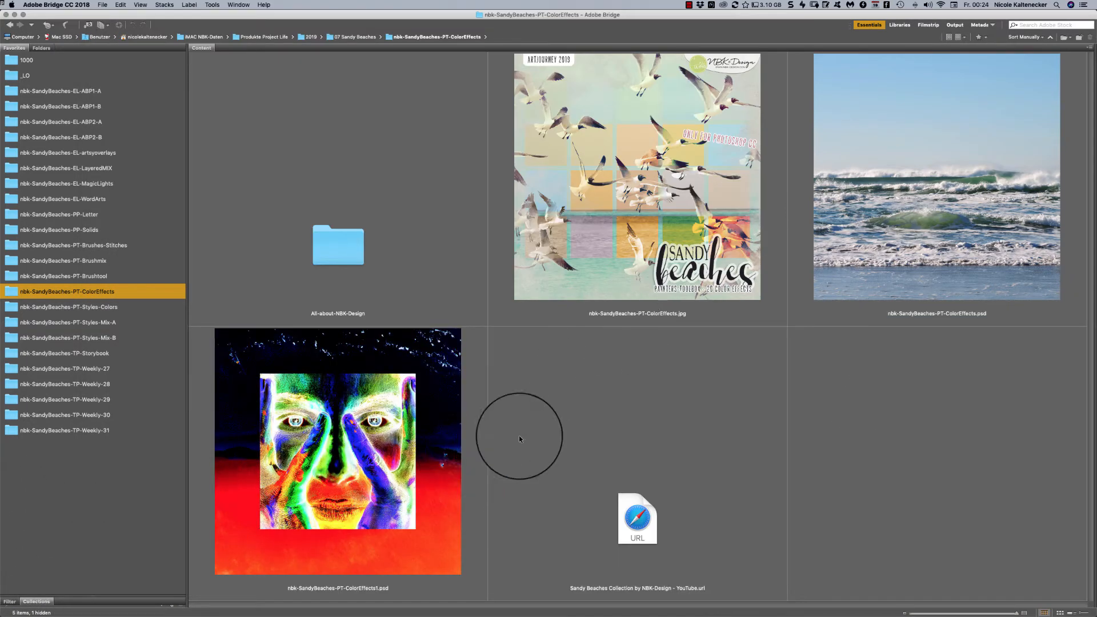
pyautogui.click(907, 187)
pyautogui.rightClick(907, 187)
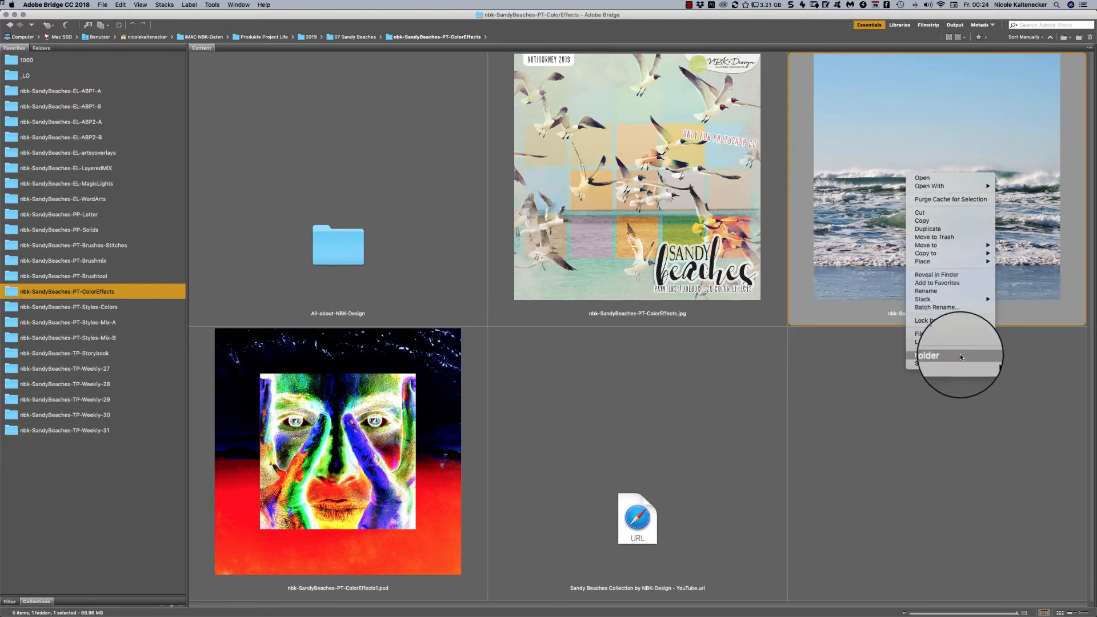
pyautogui.click(972, 275)
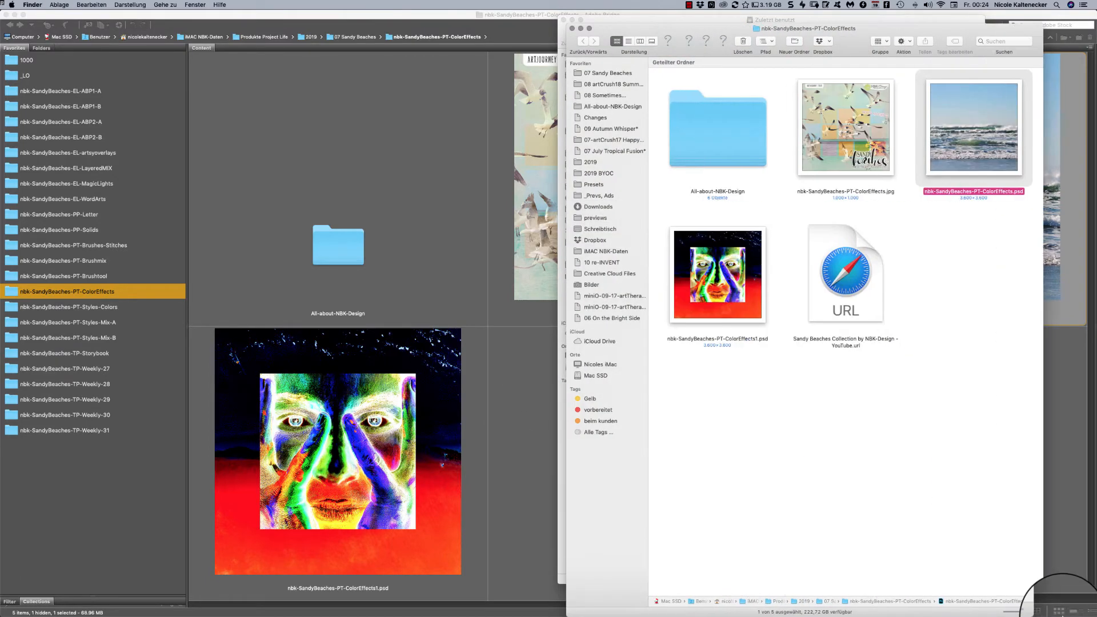
pyautogui.moveTo(1062, 616); pyautogui.dragTo(1096, 616)
pyautogui.moveTo(942, 29); pyautogui.dragTo(856, 40)
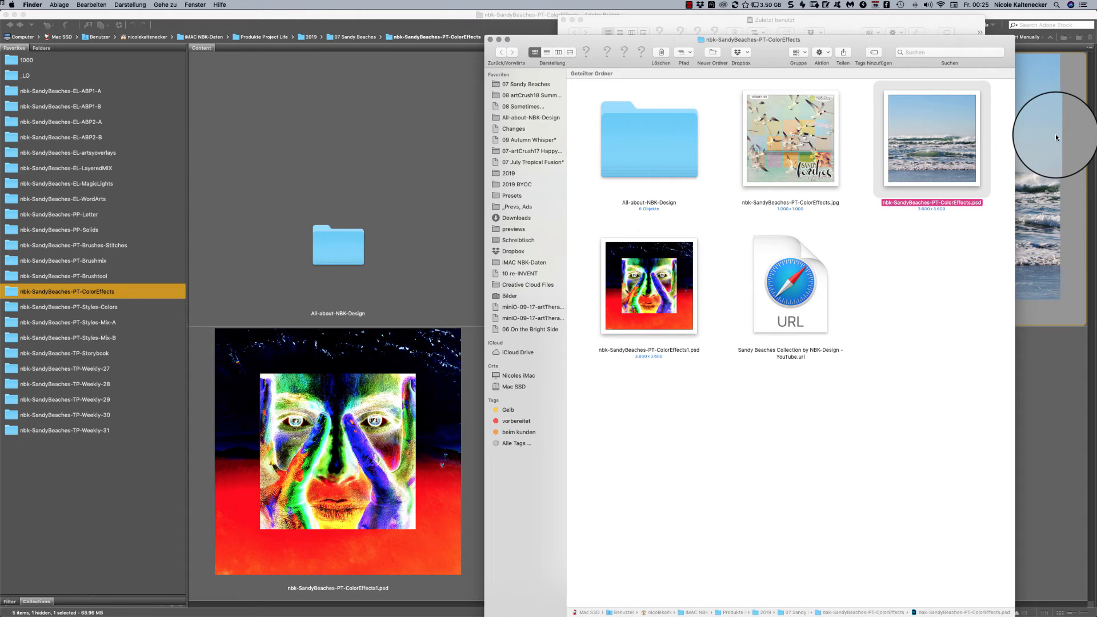
# - Show the Finder info for nbk-SandyBeaches-PT-ColorEffects.psd, enable Formularblock under Allgemein, and close the info window
pyautogui.press('super+i')
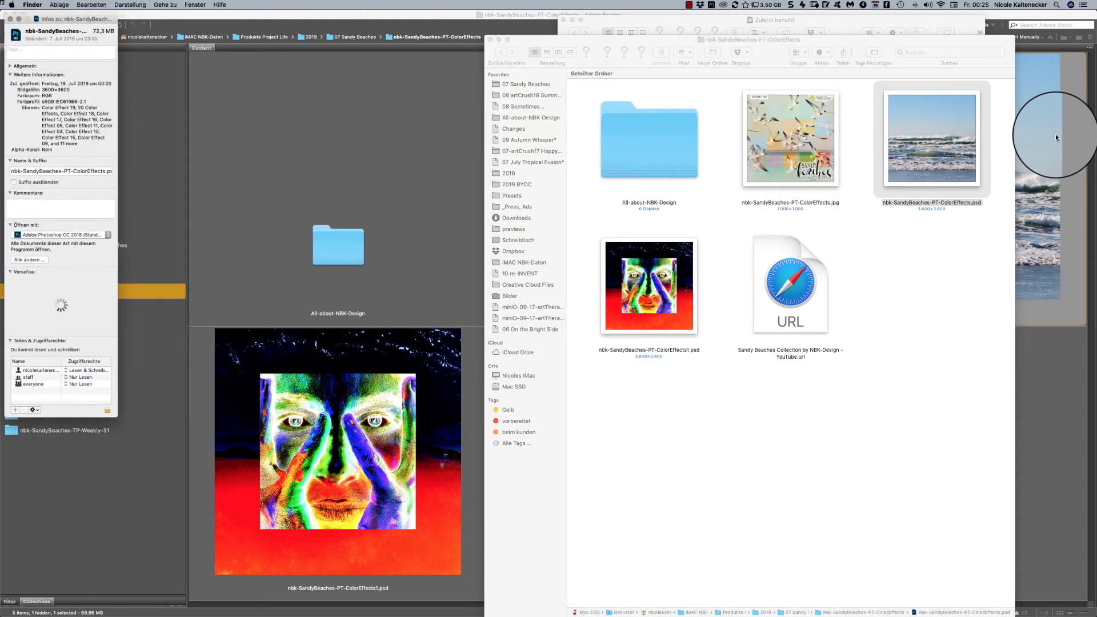
pyautogui.moveTo(92, 23); pyautogui.dragTo(623, 114)
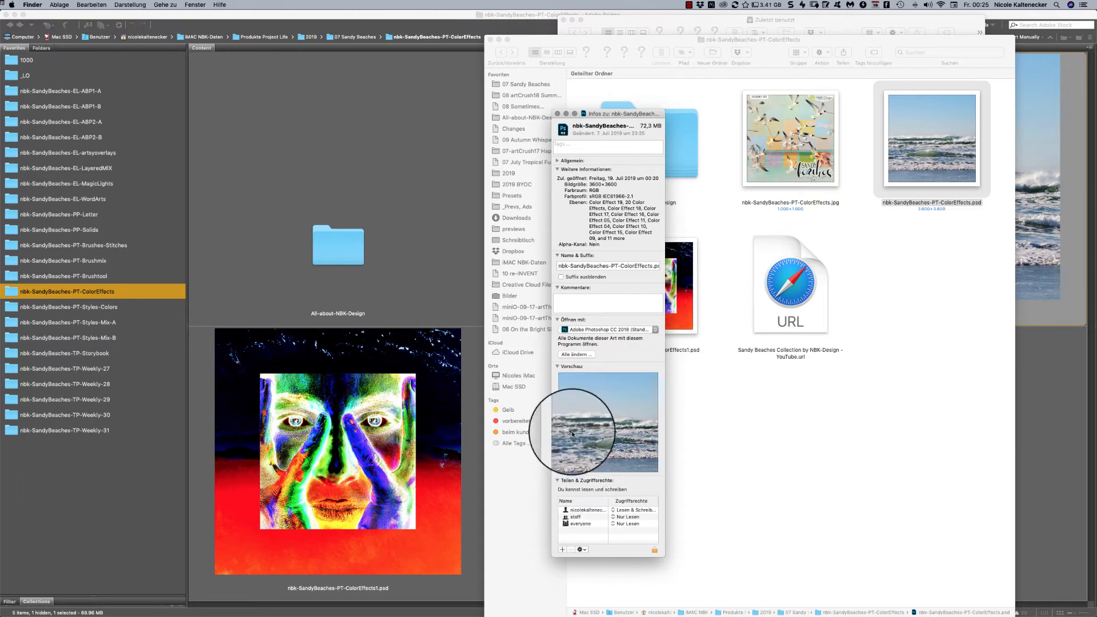
pyautogui.click(563, 367)
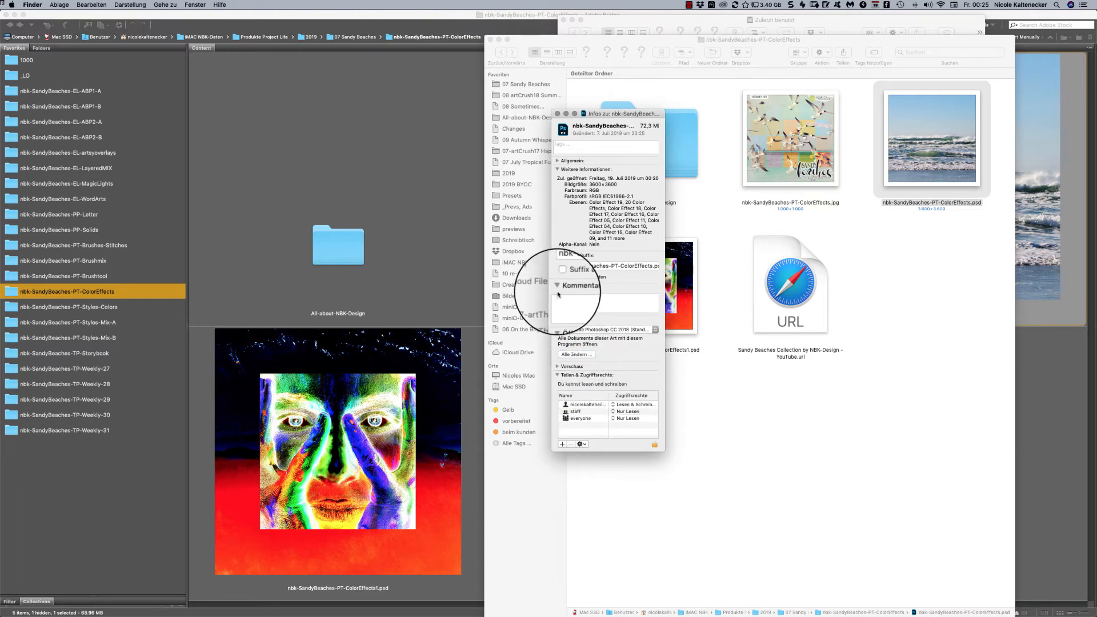
pyautogui.click(560, 255)
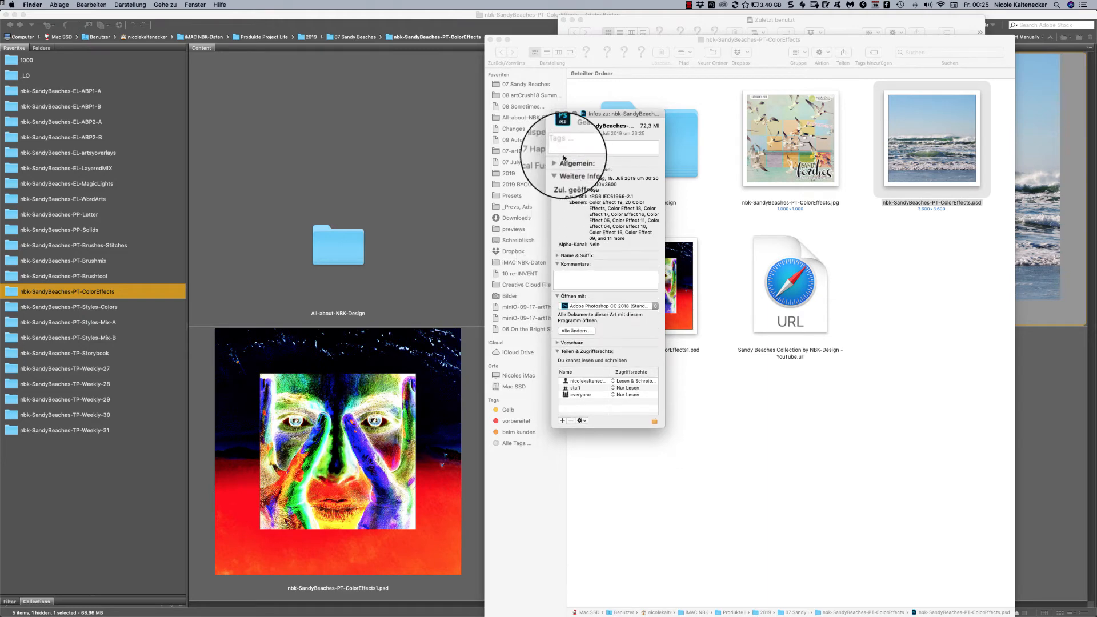
pyautogui.click(560, 161)
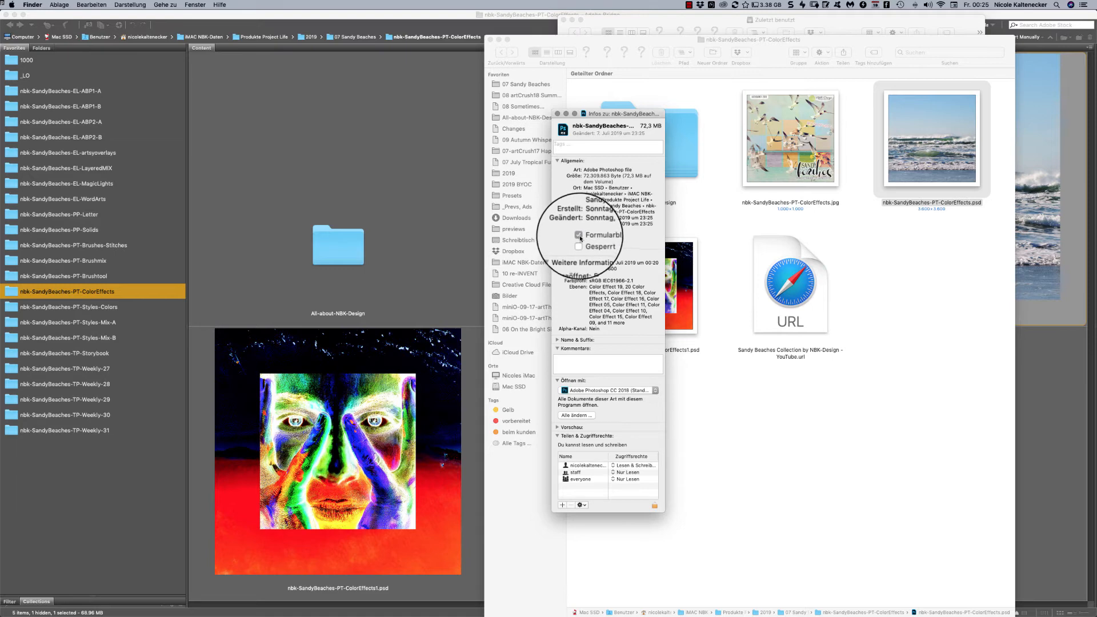
pyautogui.click(578, 236)
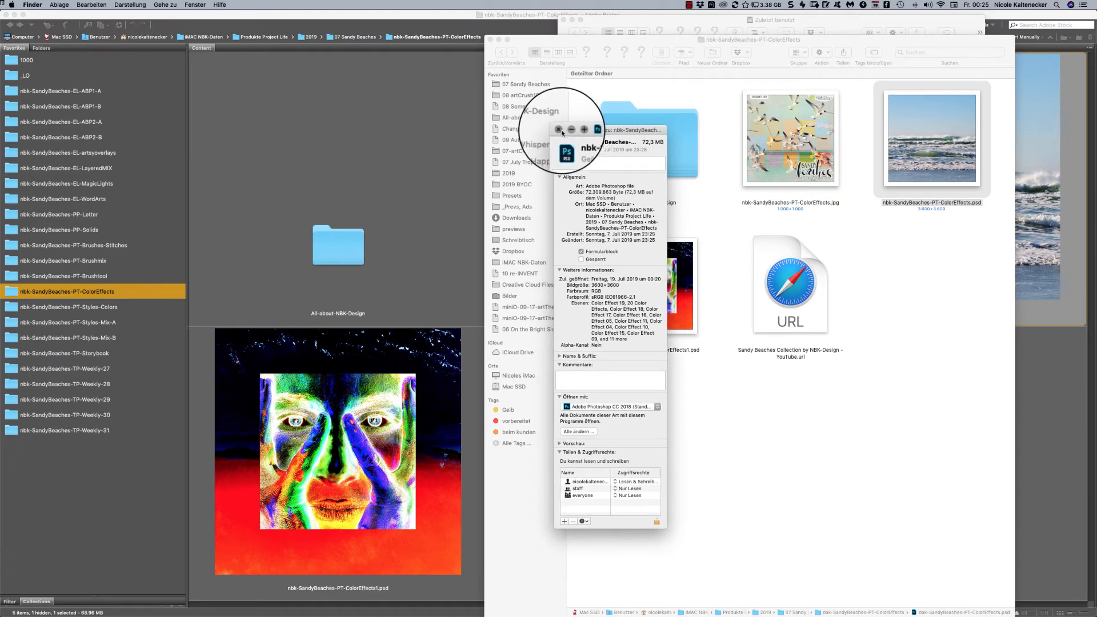
pyautogui.click(557, 113)
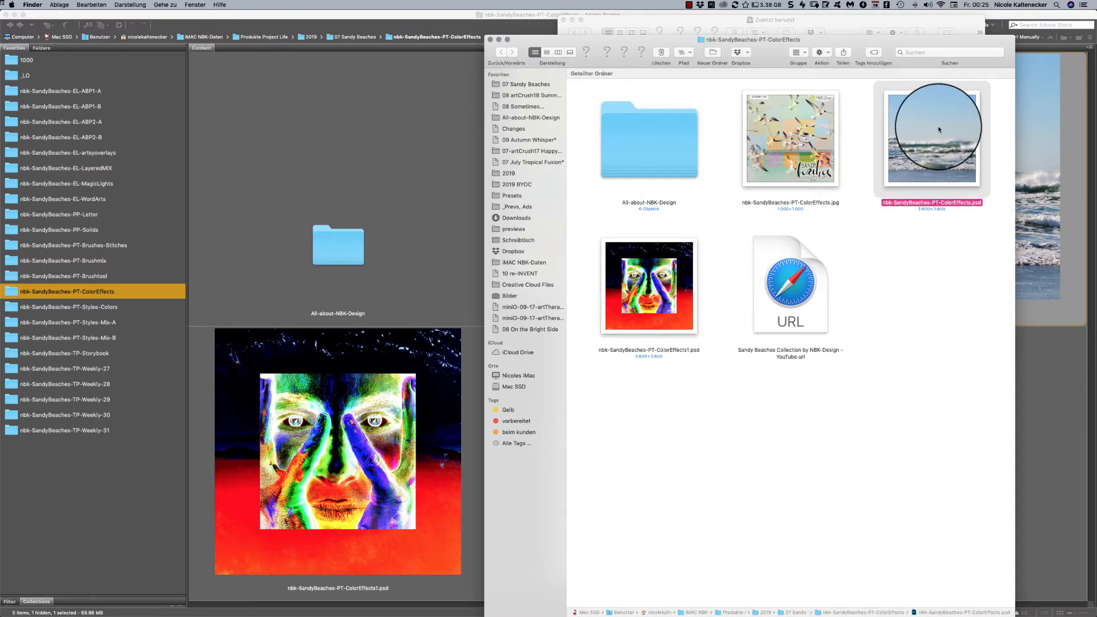
# - Open the protected nbk-SandyBeaches-PT-ColorEffects.psd as a copy in Photoshop, check the Finder folder for that copy, and reposition its window
pyautogui.doubleClick(936, 131)
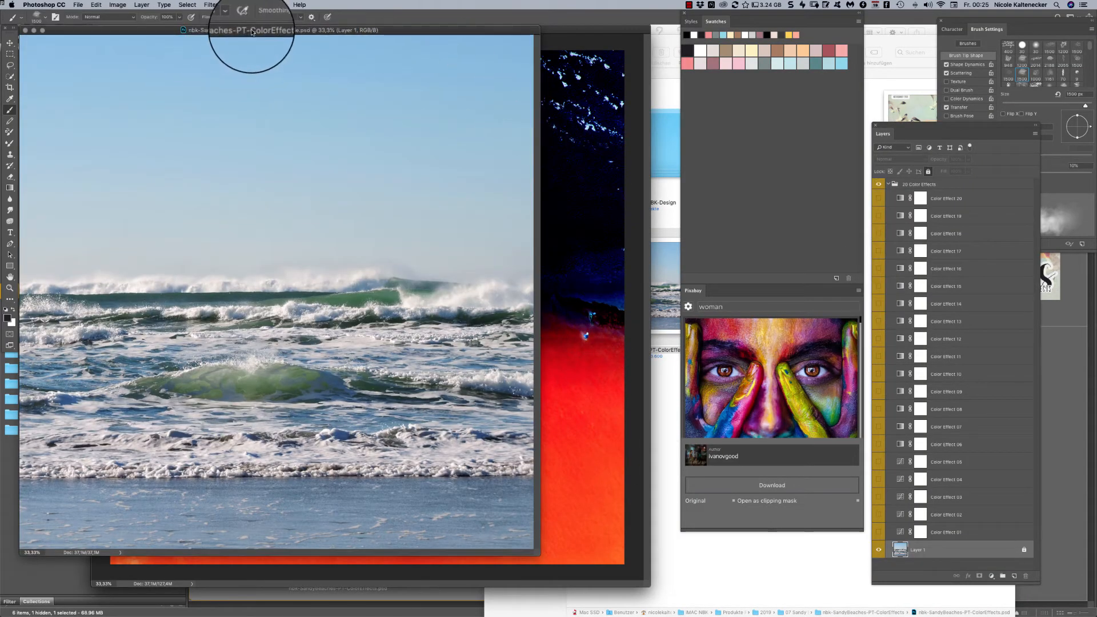
pyautogui.moveTo(280, 35); pyautogui.dragTo(332, 58)
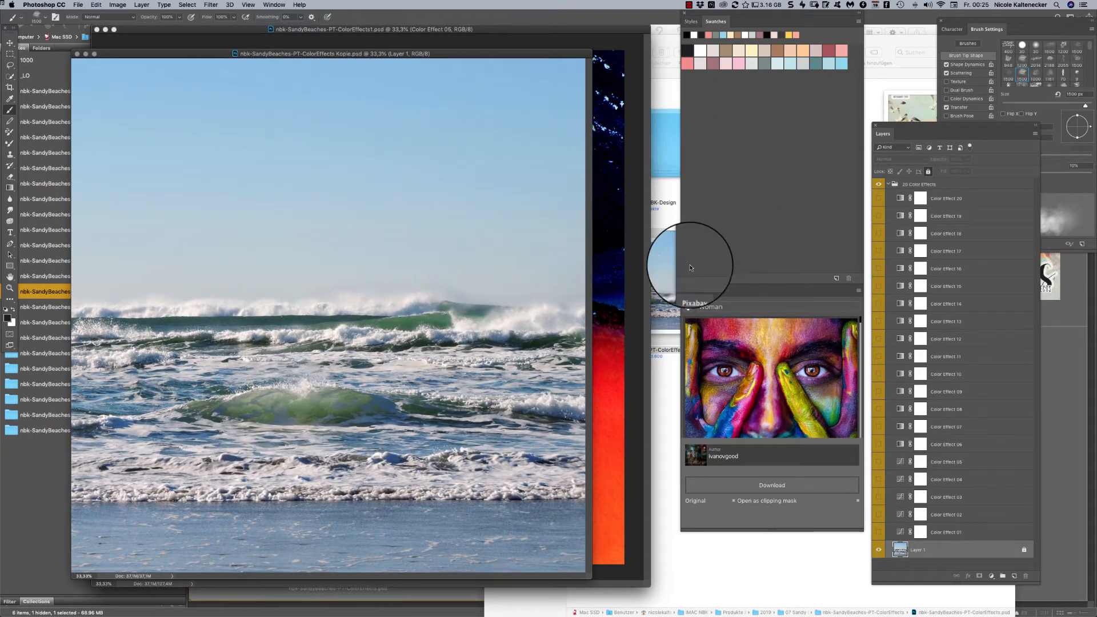
pyautogui.click(880, 60)
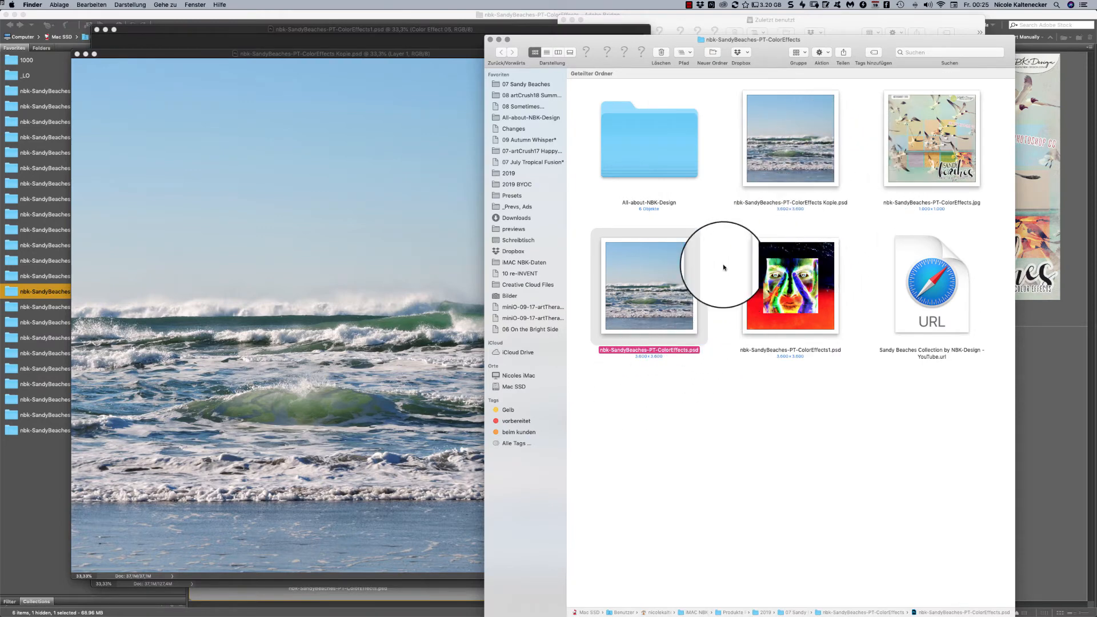
pyautogui.click(379, 209)
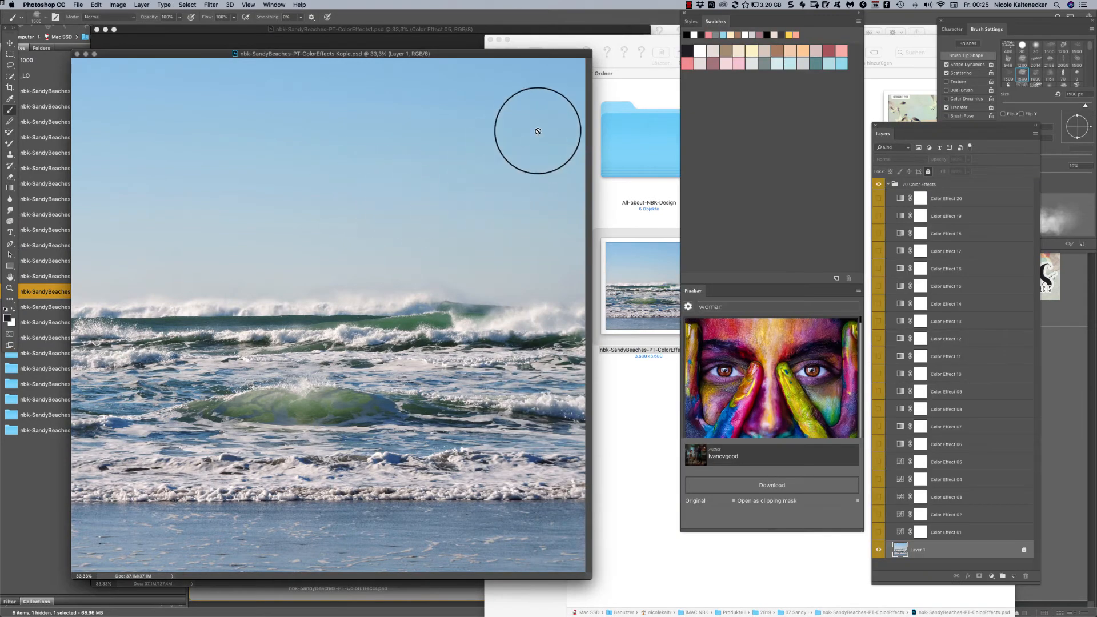
pyautogui.moveTo(558, 50); pyautogui.dragTo(585, 42)
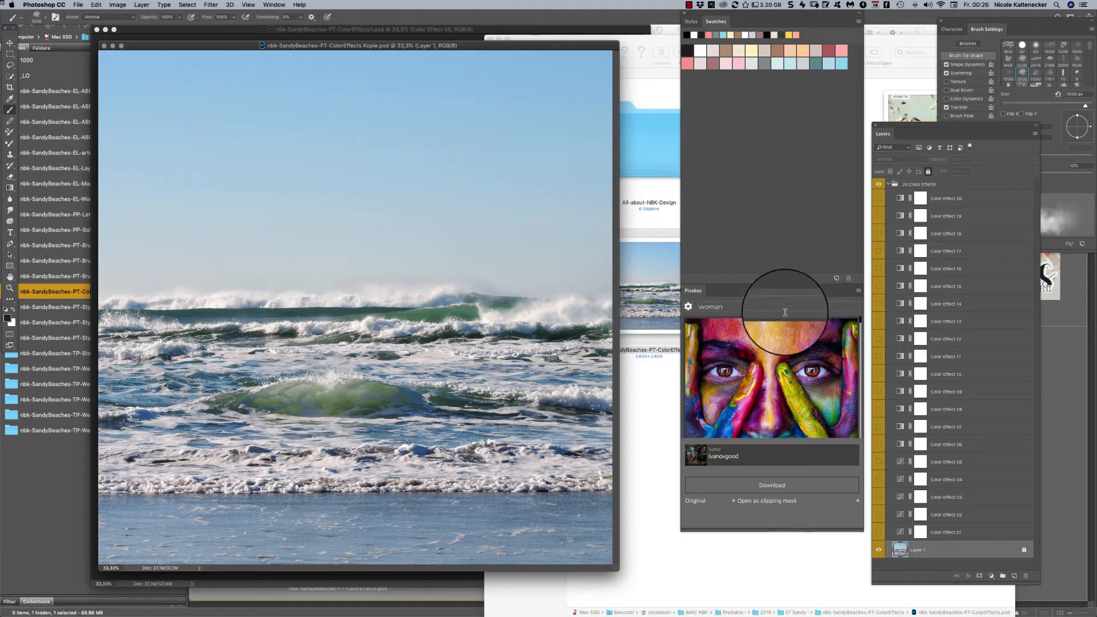
# - Show Color Effects 01 to 04 over the sea photo and reshape the curve of Color Effect 03
pyautogui.click(878, 532)
pyautogui.click(878, 517)
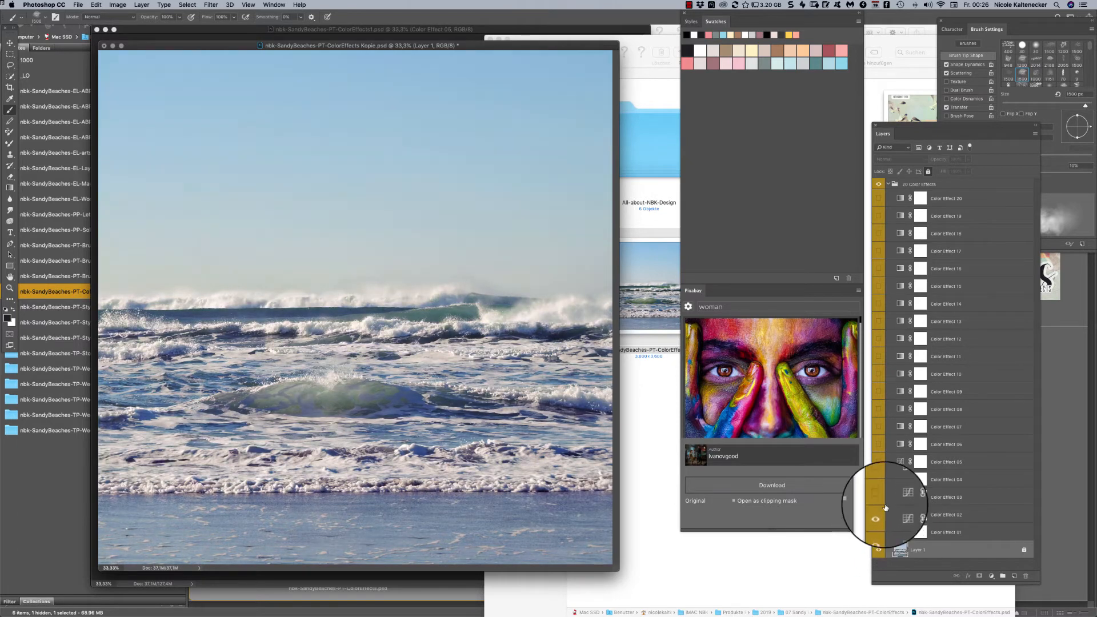
pyautogui.click(879, 497)
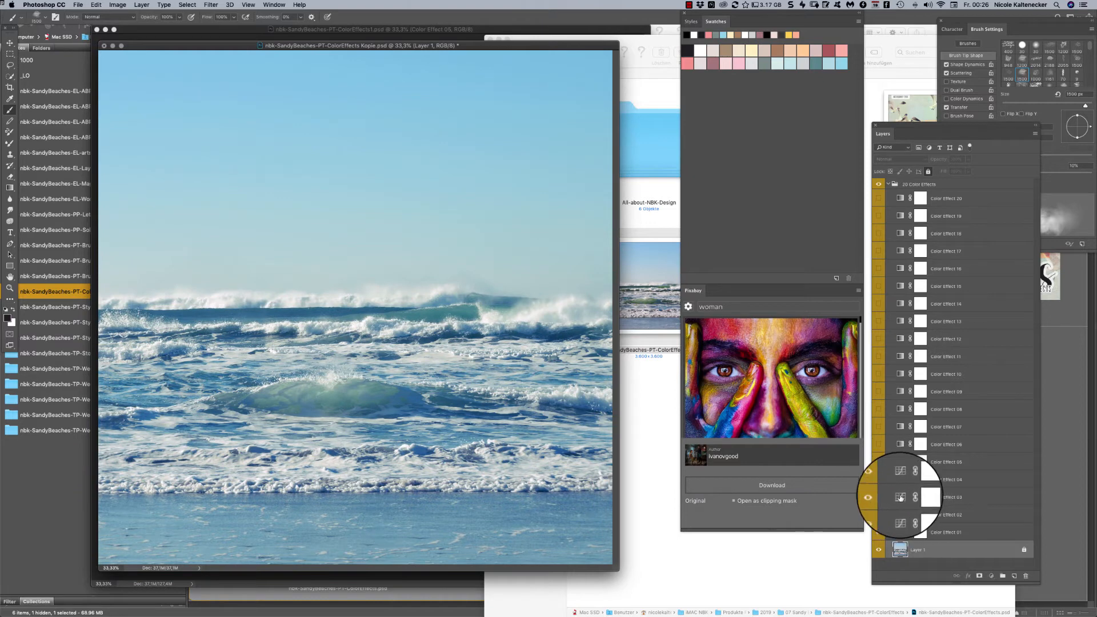
pyautogui.doubleClick(898, 496)
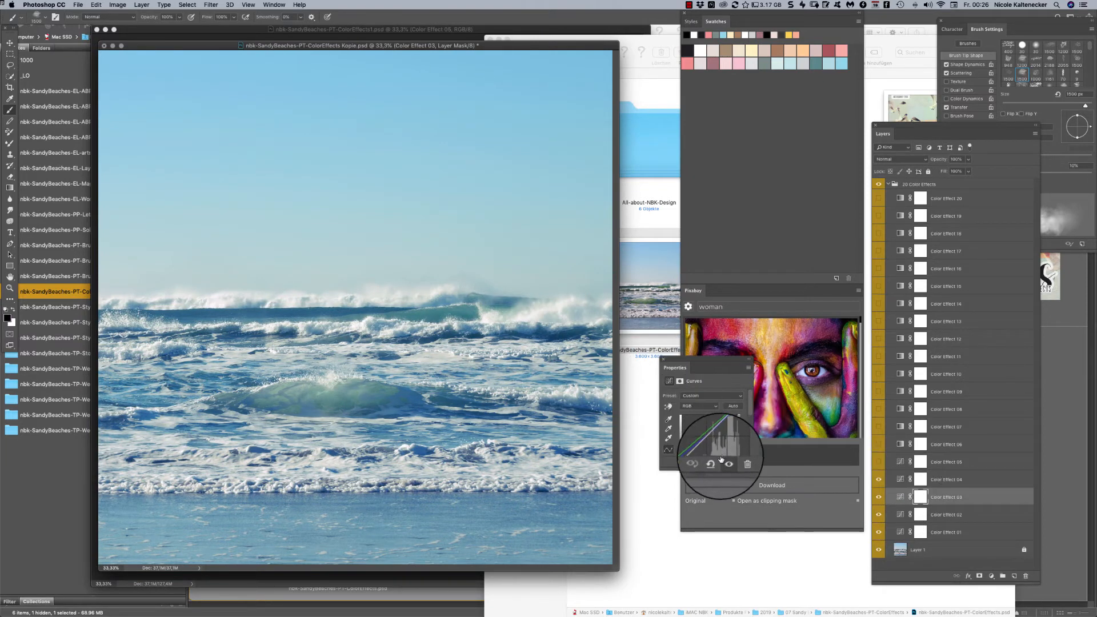
pyautogui.moveTo(707, 441)
pyautogui.mouseDown()
pyautogui.moveTo(721, 448)
pyautogui.moveTo(708, 432)
pyautogui.moveTo(710, 441)
pyautogui.moveTo(721, 432)
pyautogui.mouseUp()
# - Close the edited copy without saving it, and close nbk-SandyBeaches-PT-ColorEffects1.psd as well
pyautogui.press('super+w')
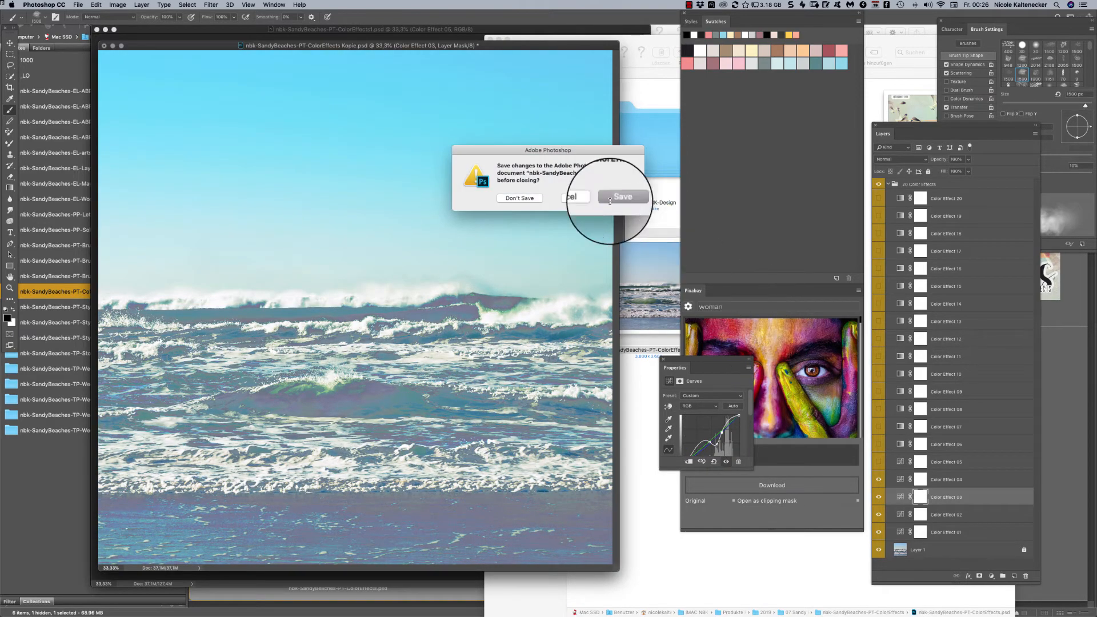
pyautogui.click(521, 198)
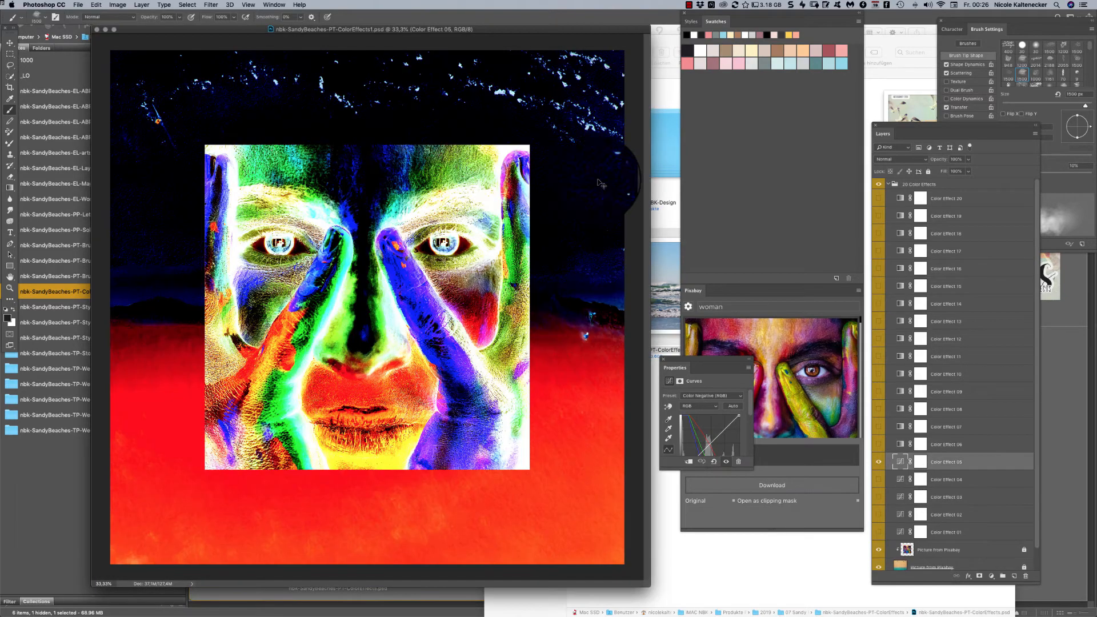
pyautogui.press('super+w')
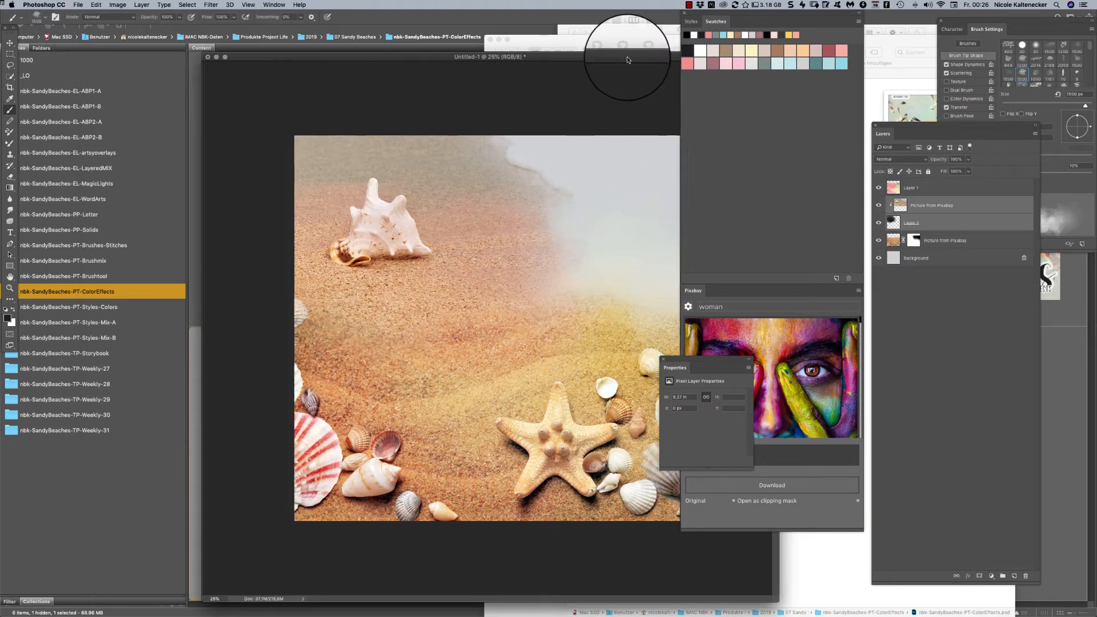
# - Move the Untitled-1 window aside and open nbk-SandyBeaches-PT-ColorEffects.psd from the Finder folder again
pyautogui.moveTo(626, 57); pyautogui.dragTo(509, 52)
pyautogui.click(718, 583)
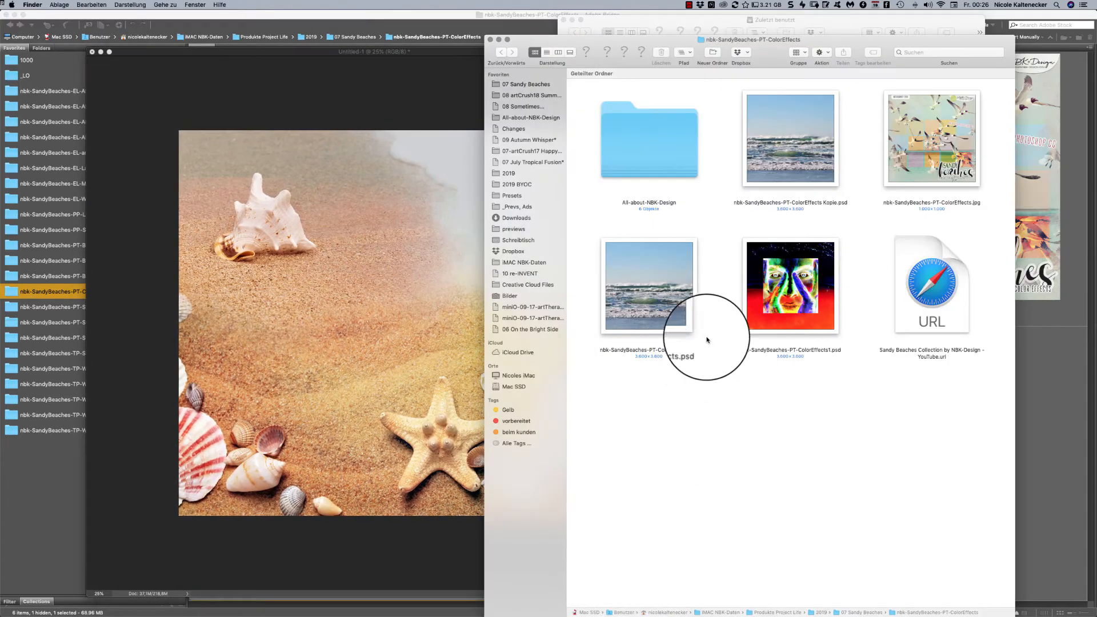
pyautogui.click(663, 290)
pyautogui.doubleClick(663, 290)
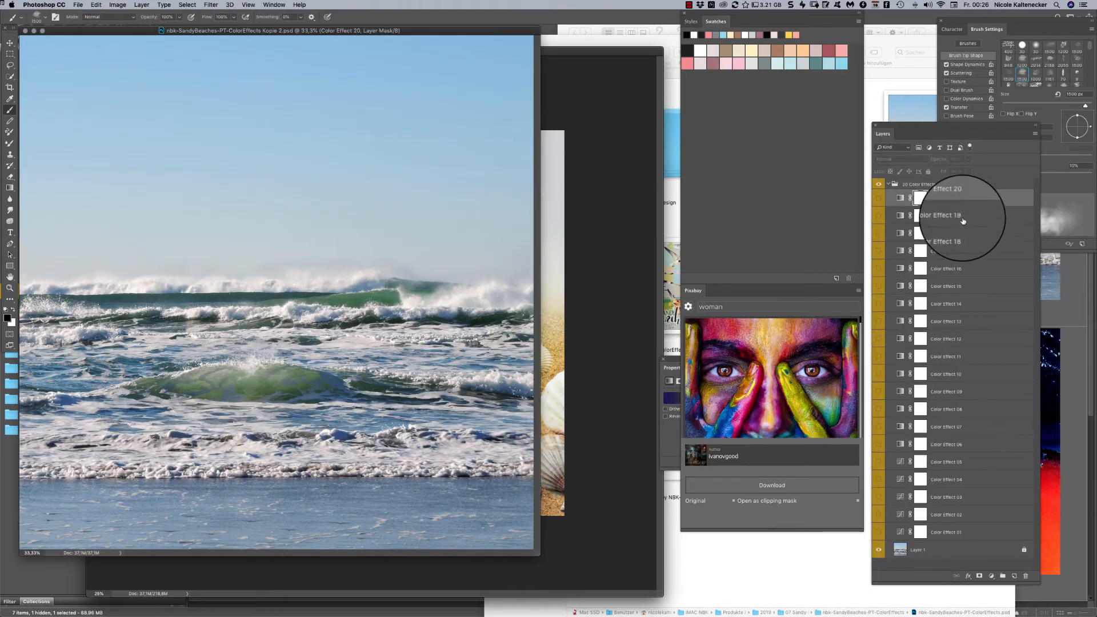
# - Duplicate the Color Effect 20 layer into the open document nbk-SandyBeaches-PP-Solid1.jpg
pyautogui.click(920, 198)
pyautogui.moveTo(498, 250); pyautogui.dragTo(543, 214)
pyautogui.rightClick(978, 200)
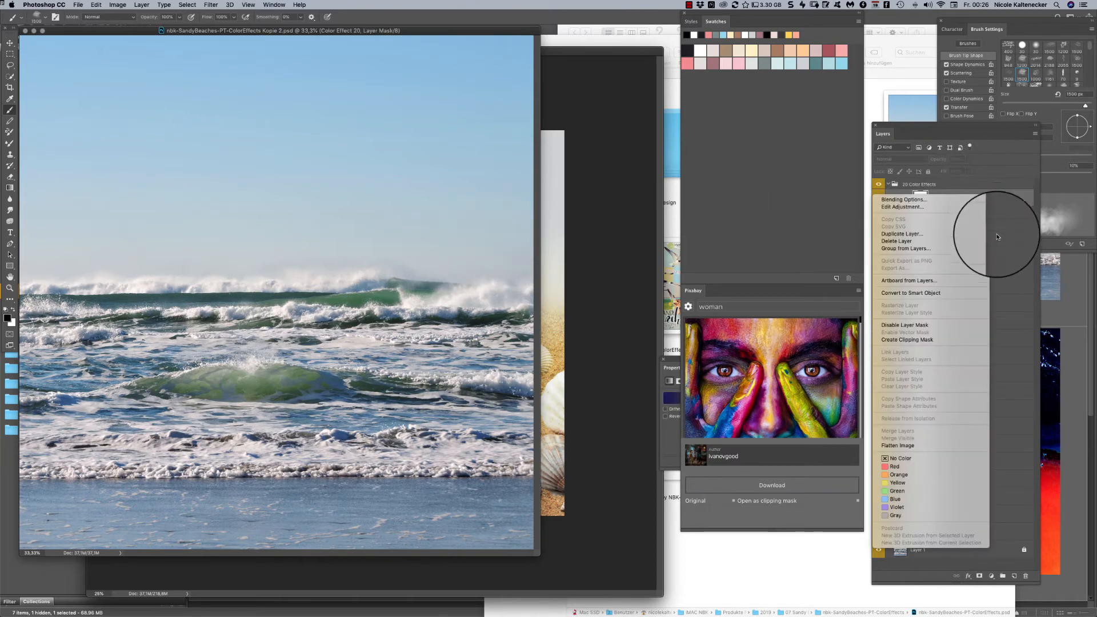
pyautogui.click(951, 234)
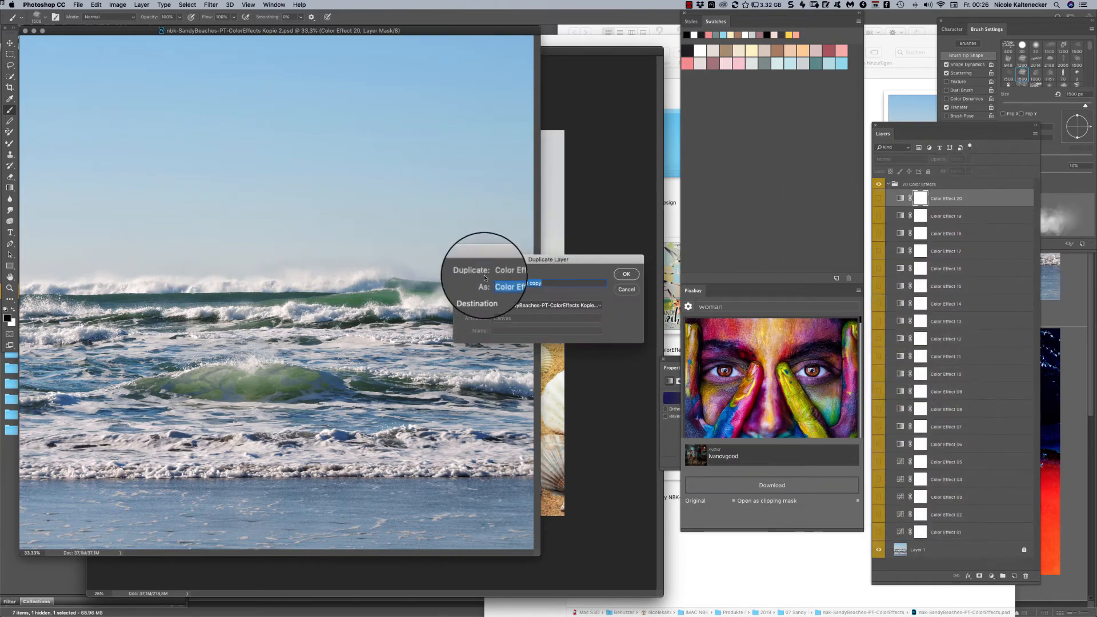
pyautogui.click(557, 304)
pyautogui.click(580, 248)
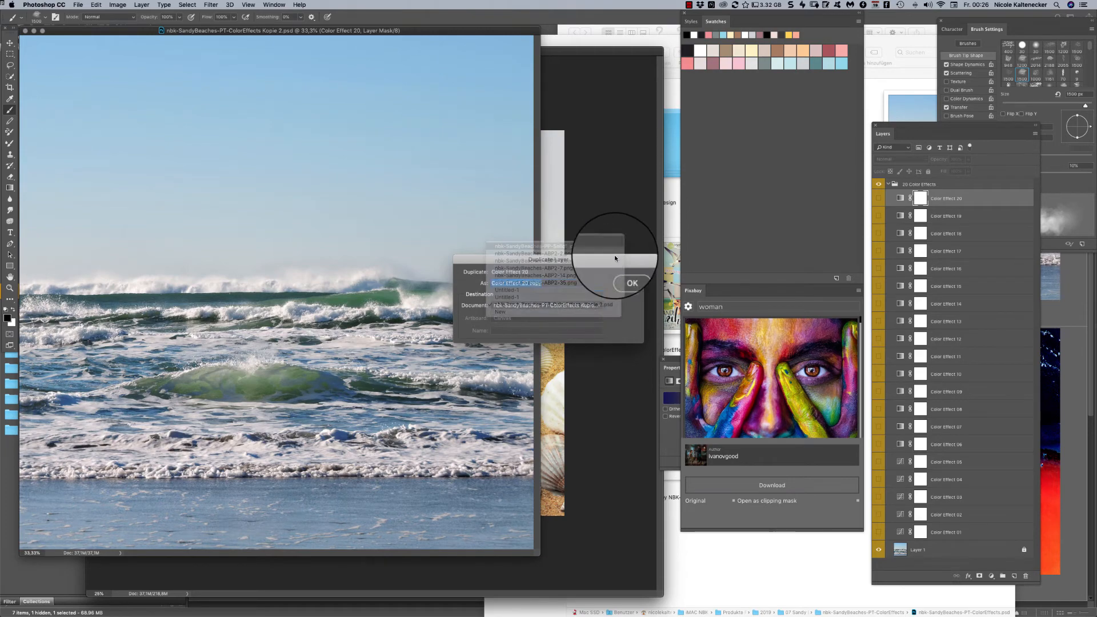
pyautogui.click(627, 275)
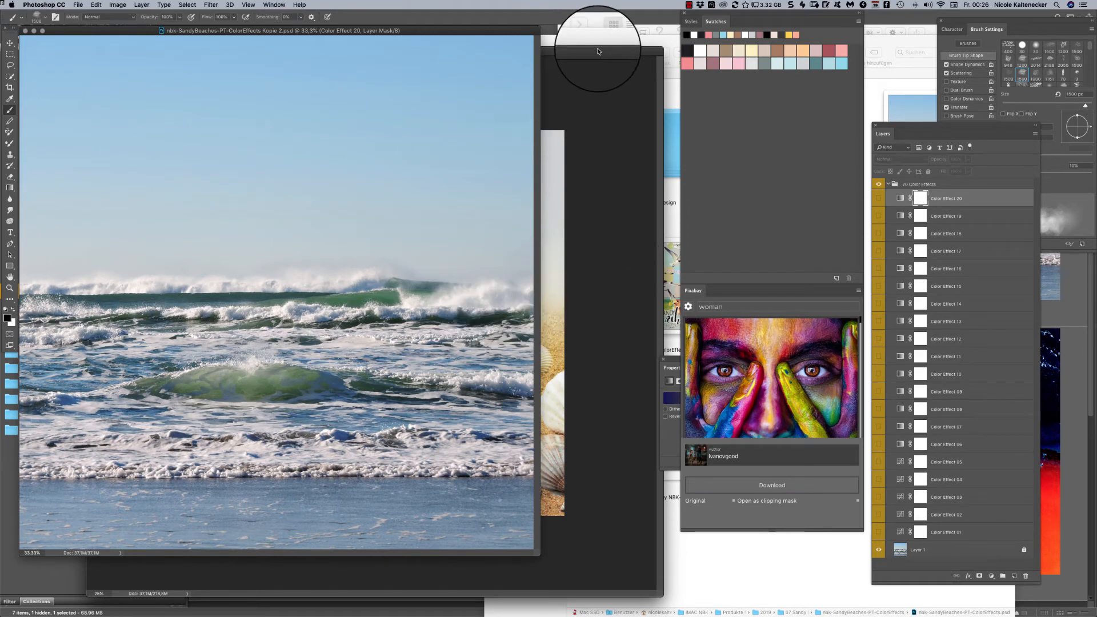
# - Switch to nbk-SandyBeaches-PP-Solid1.jpg, bring Color Effect 20 to the top of the layer stack, and make it visible
pyautogui.click(275, 5)
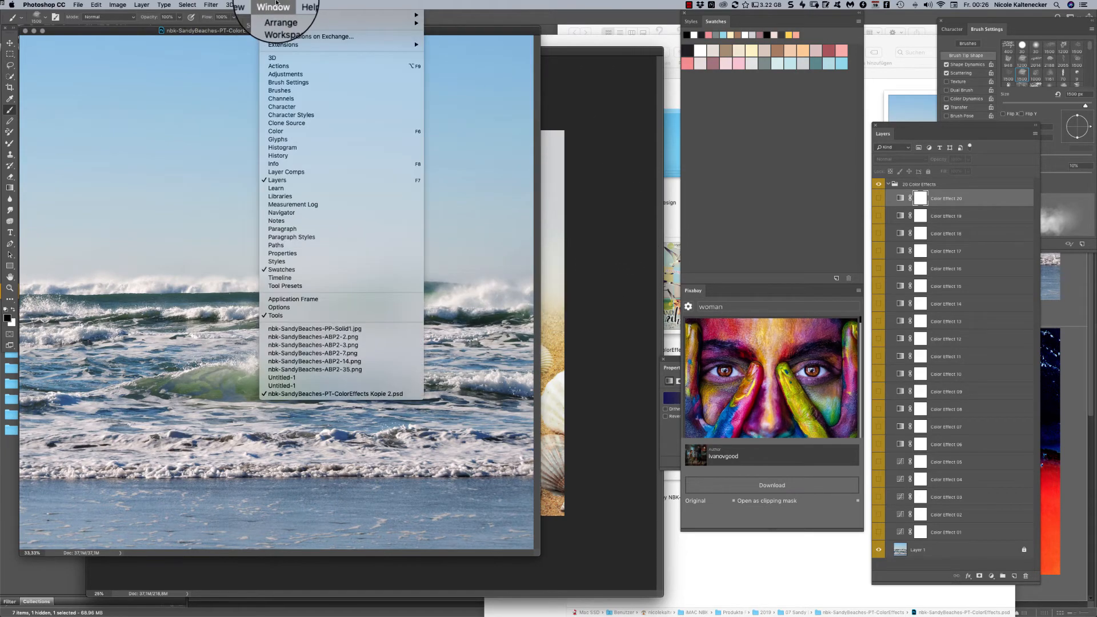
pyautogui.click(366, 329)
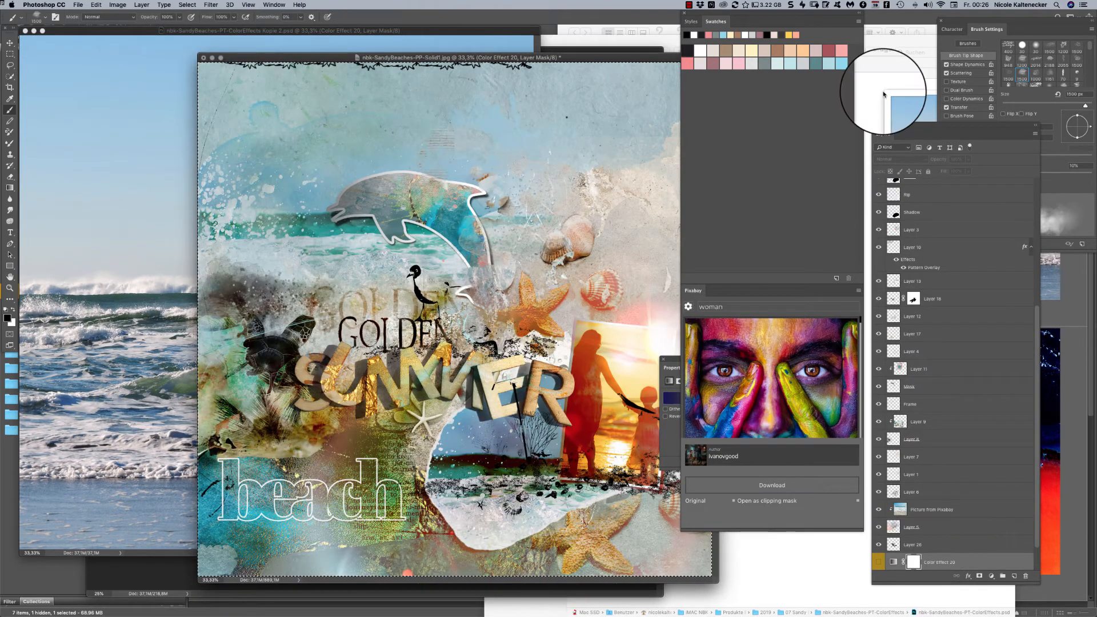
pyautogui.press('shift+super+]')
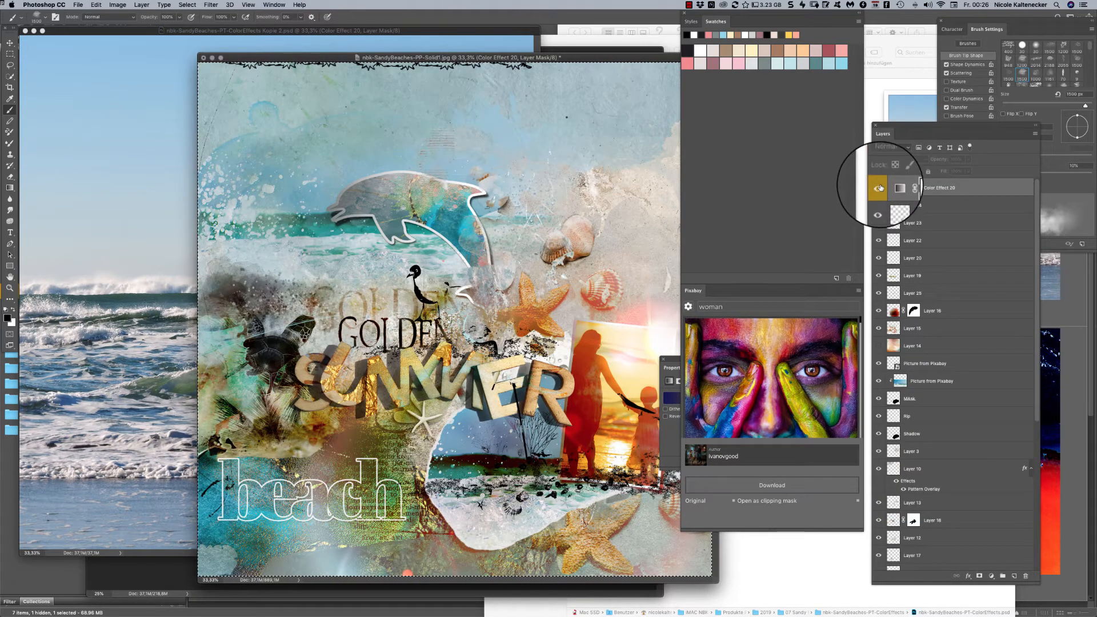
pyautogui.click(878, 187)
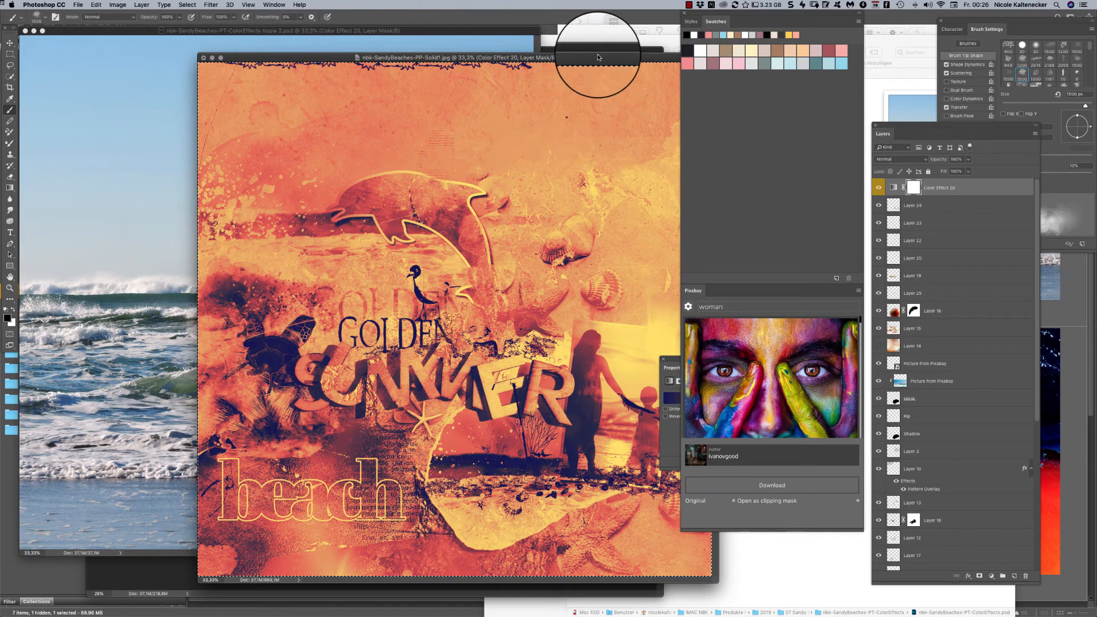
pyautogui.moveTo(600, 57); pyautogui.dragTo(501, 58)
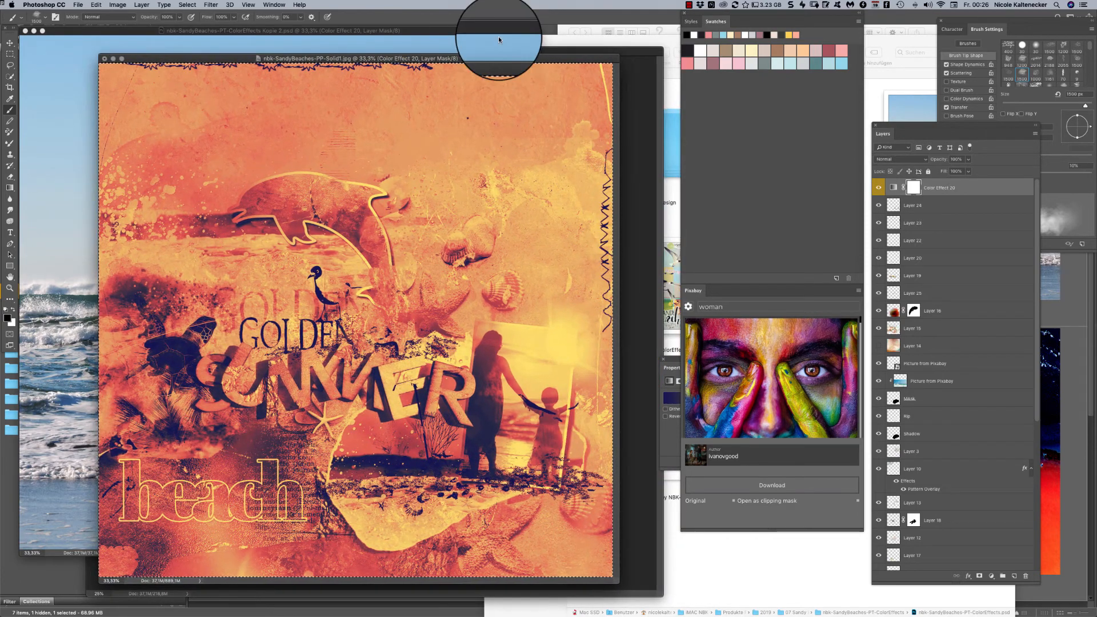
# - Move Color Effect 20 down the layer stack in stages until it sits clipped between Layer 11 and the dolphin's Mask layer
pyautogui.moveTo(956, 192); pyautogui.dragTo(963, 529)
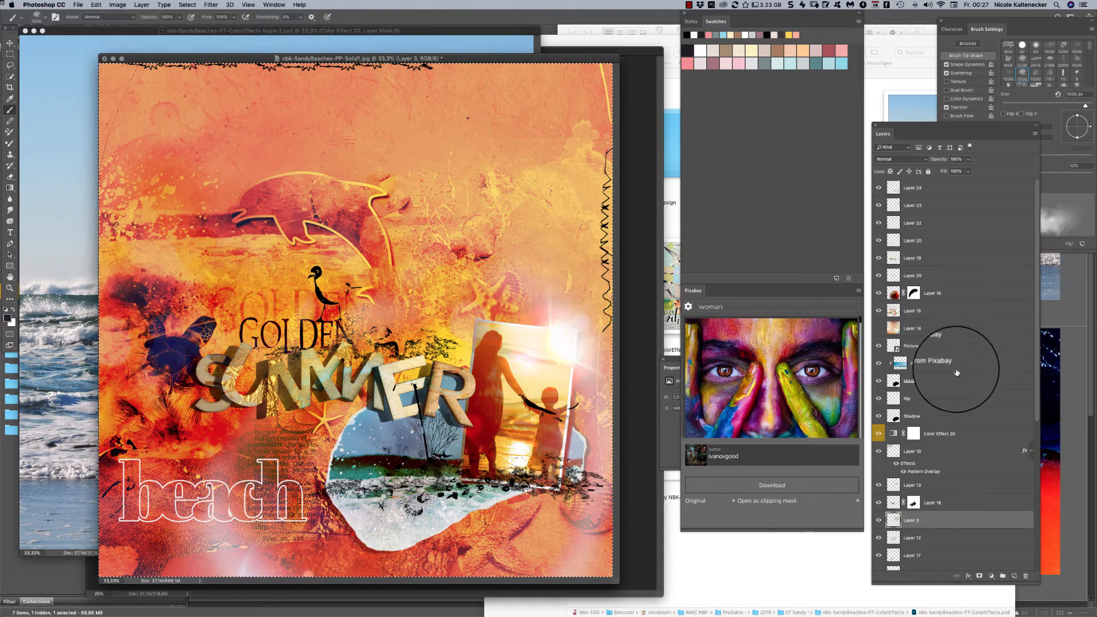
pyautogui.moveTo(960, 439); pyautogui.dragTo(985, 521)
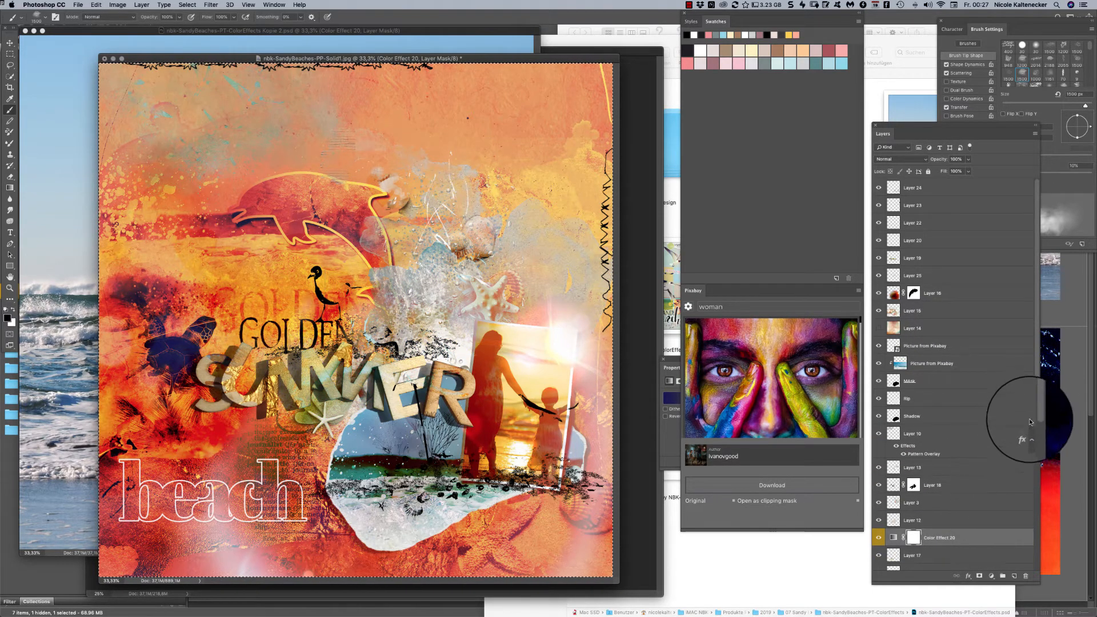
pyautogui.scroll(-5, 1030, 422)
pyautogui.moveTo(951, 414); pyautogui.dragTo(965, 474)
pyautogui.moveTo(960, 440); pyautogui.dragTo(972, 472)
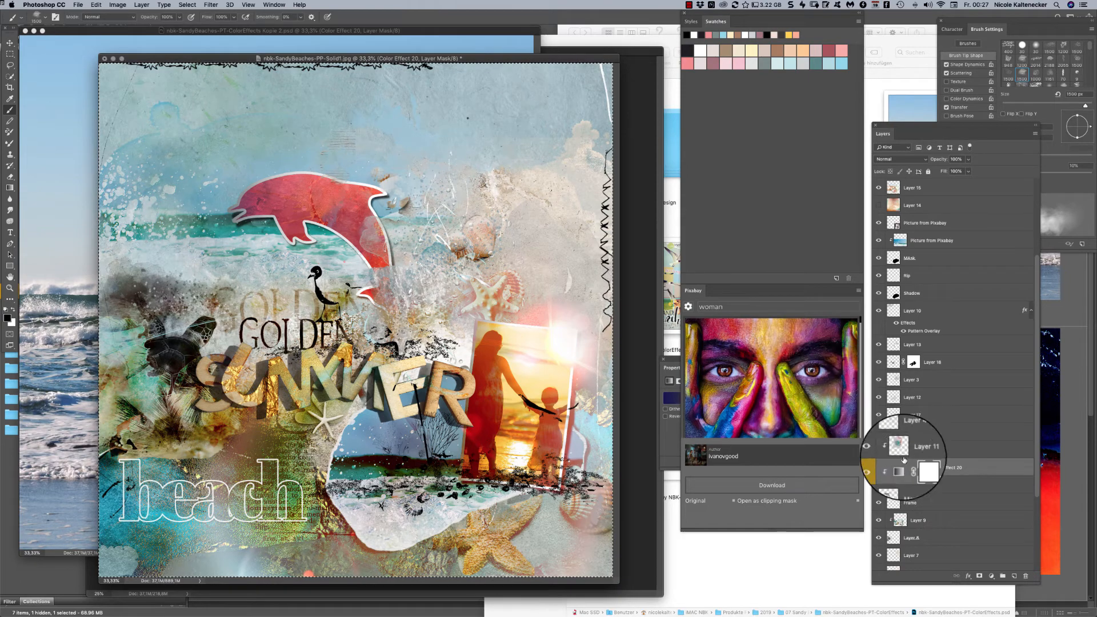
# - Delete the layer mask of Color Effect 20 and load the outline of the dolphin's Frame layer as a selection
pyautogui.rightClick(924, 470)
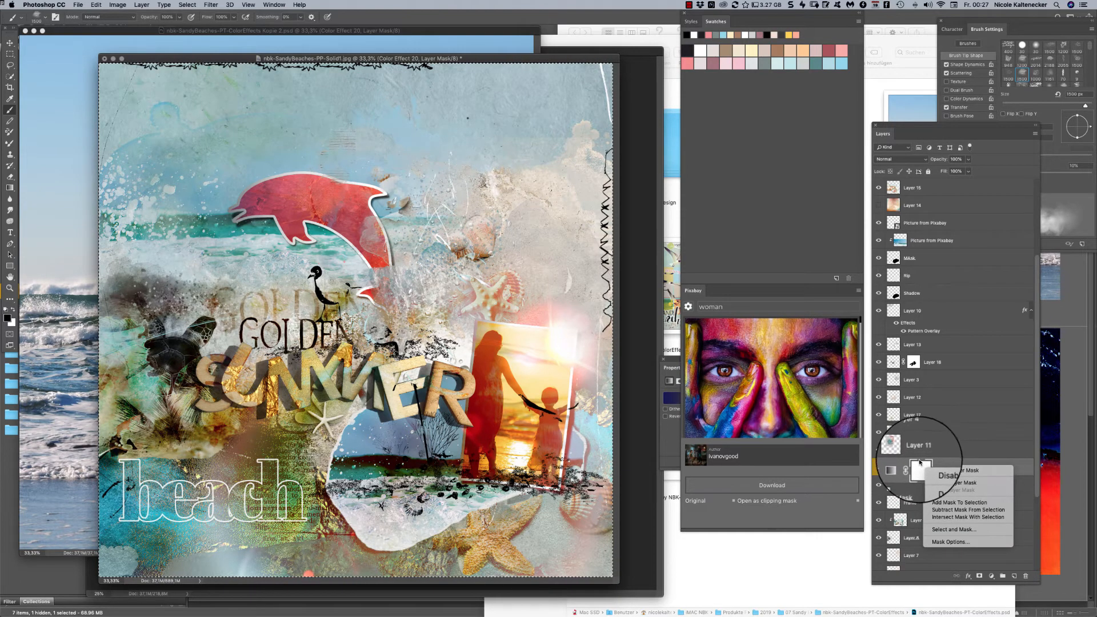
pyautogui.click(938, 483)
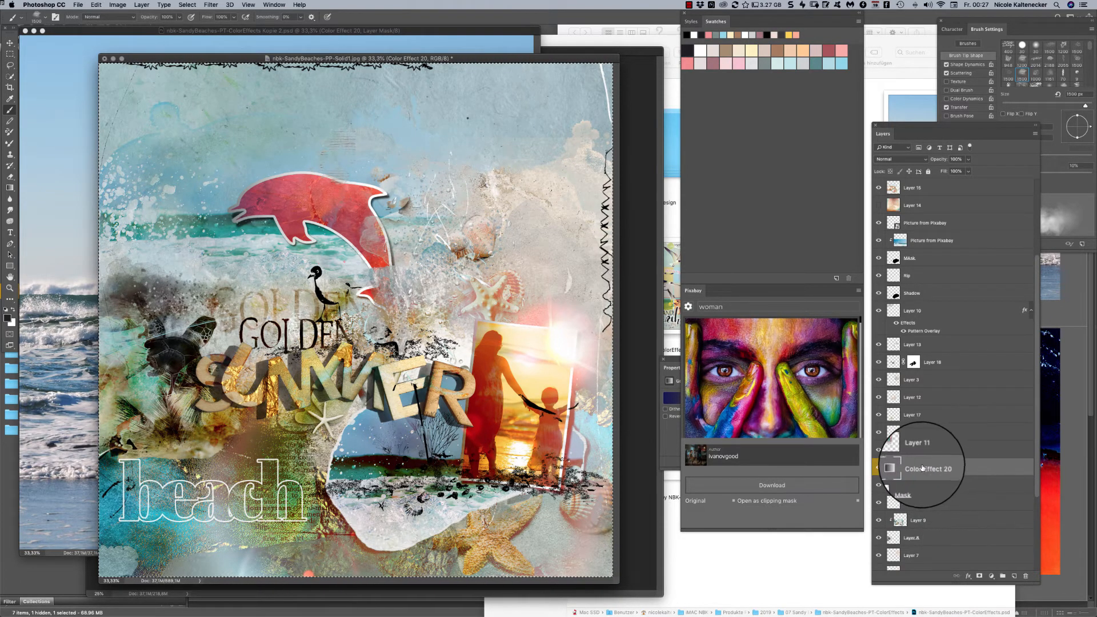
pyautogui.moveTo(893, 502)
pyautogui.mouseDown()
pyautogui.moveTo(892, 485)
pyautogui.moveTo(901, 500)
pyautogui.mouseUp()
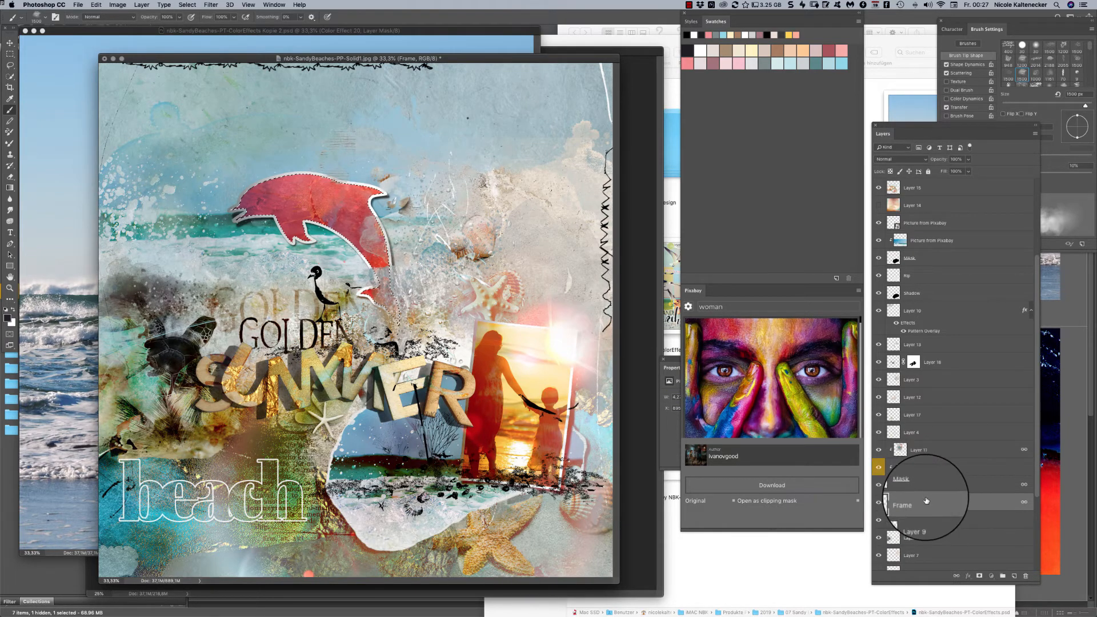
# - Move Color Effect 20 up the layer stack to just above Layer 19, and toggle Layer 19's visibility to identify its content
pyautogui.moveTo(938, 489); pyautogui.dragTo(965, 260)
pyautogui.click(879, 277)
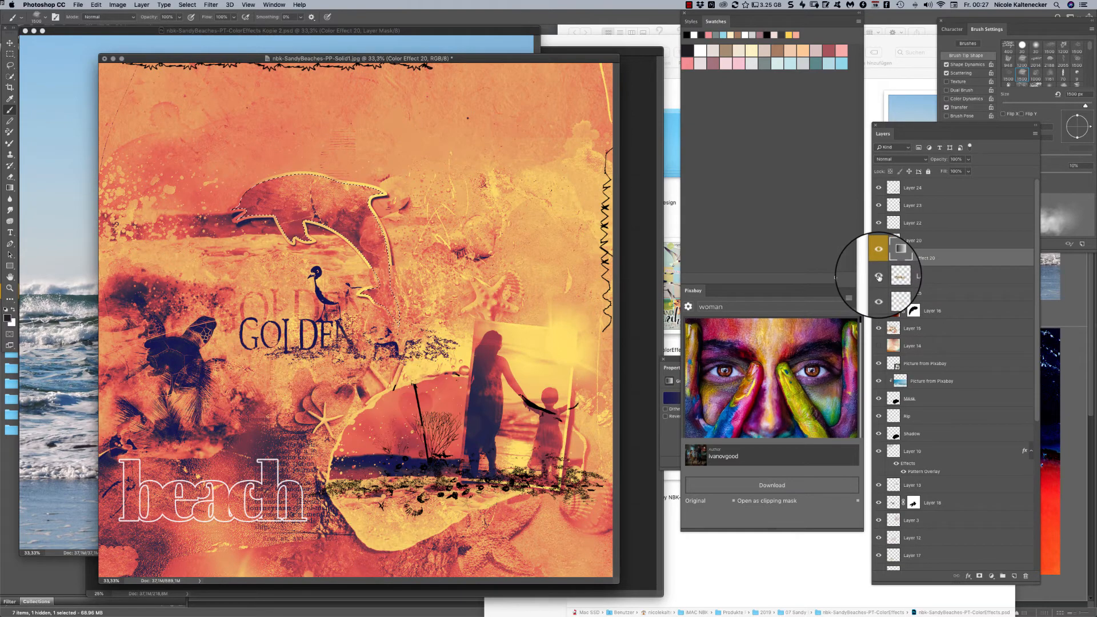
pyautogui.click(879, 276)
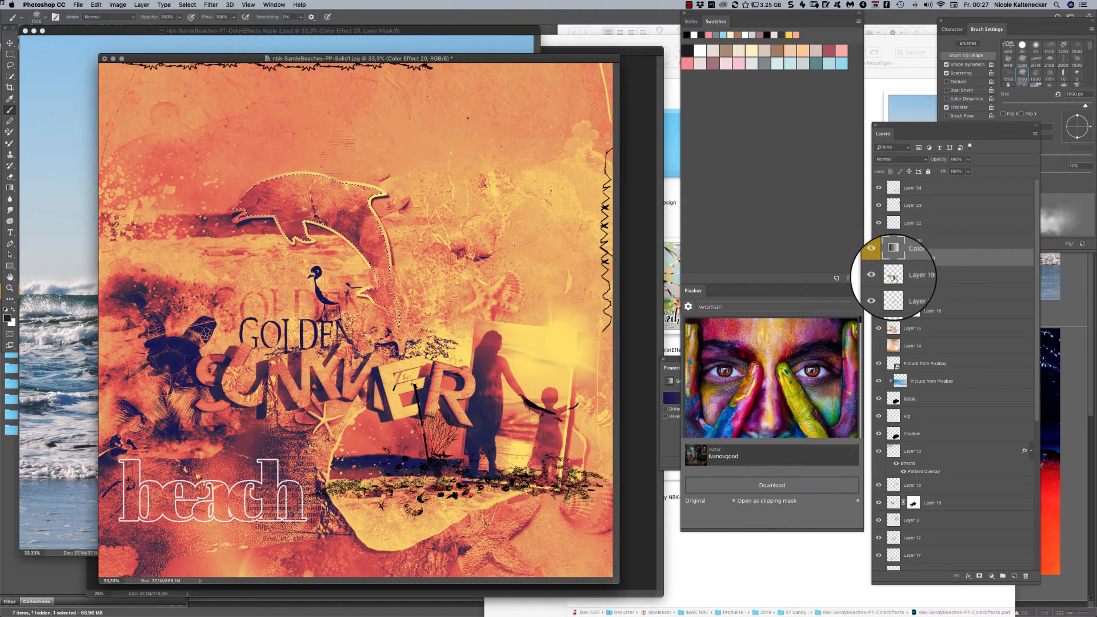
# - Load the pixels of Layer 19, the SUMMER lettering, as a selection and add it as a layer mask on Color Effect 20
pyautogui.click(929, 277)
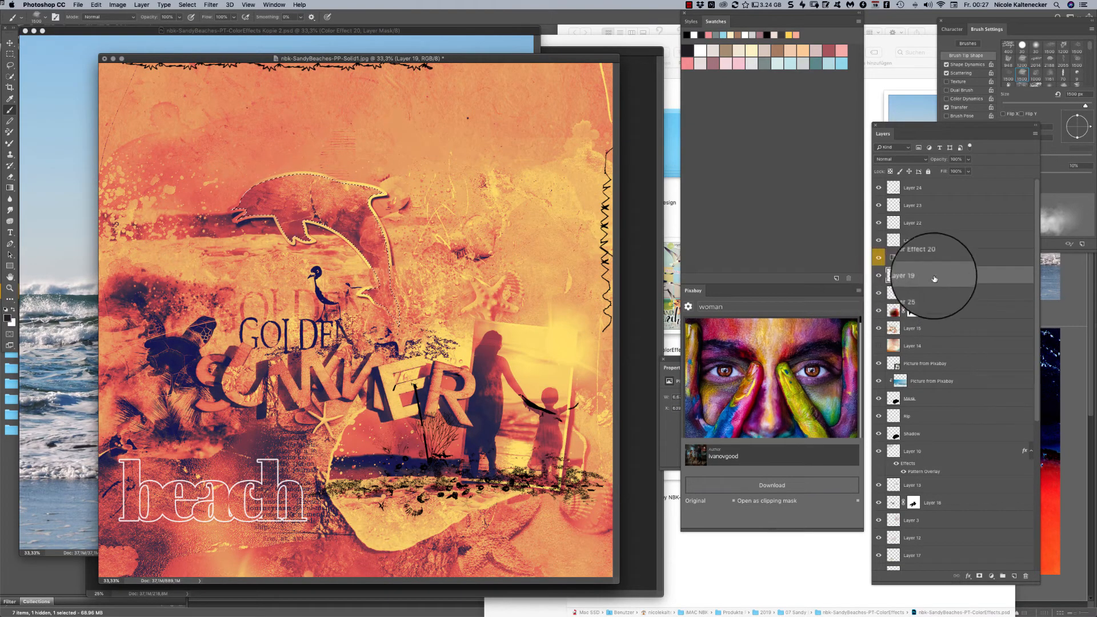
pyautogui.rightClick(895, 279)
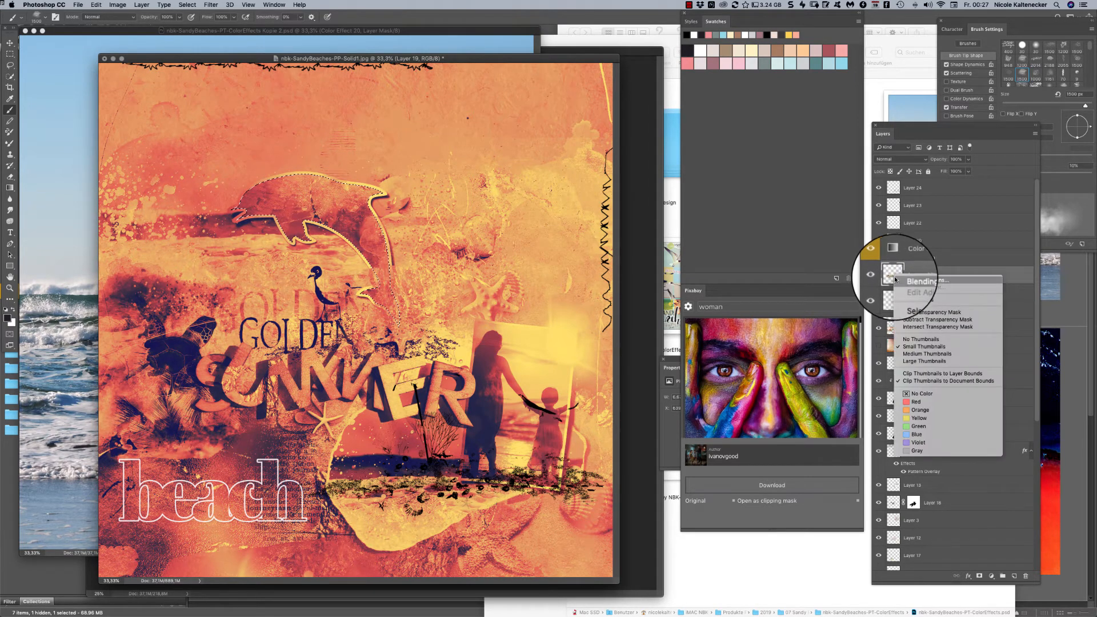
pyautogui.click(923, 301)
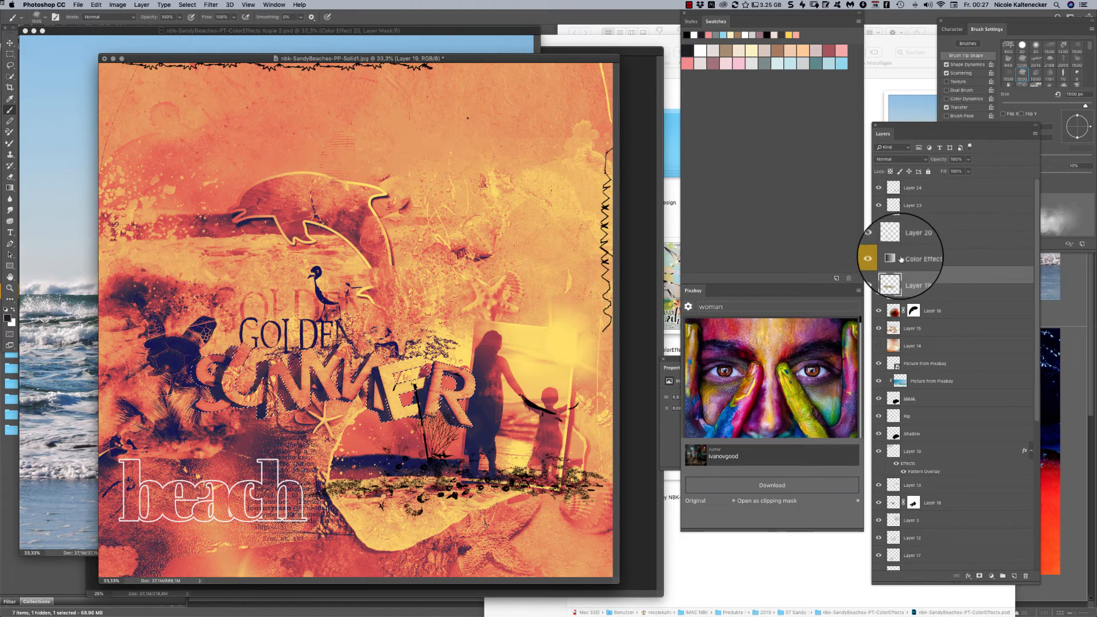
pyautogui.click(943, 258)
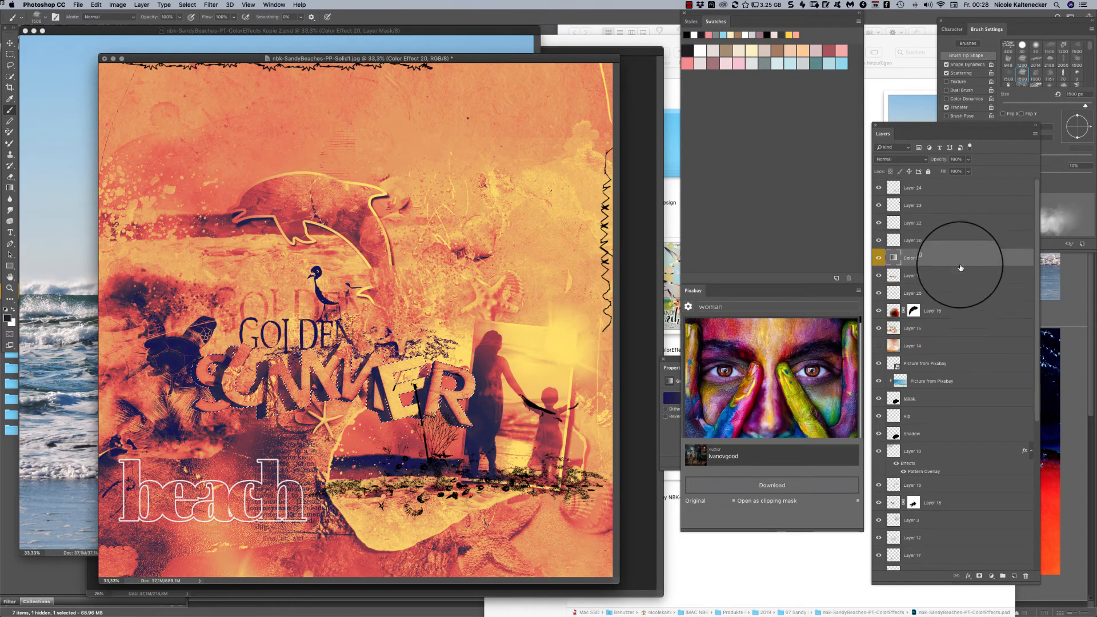
pyautogui.click(979, 578)
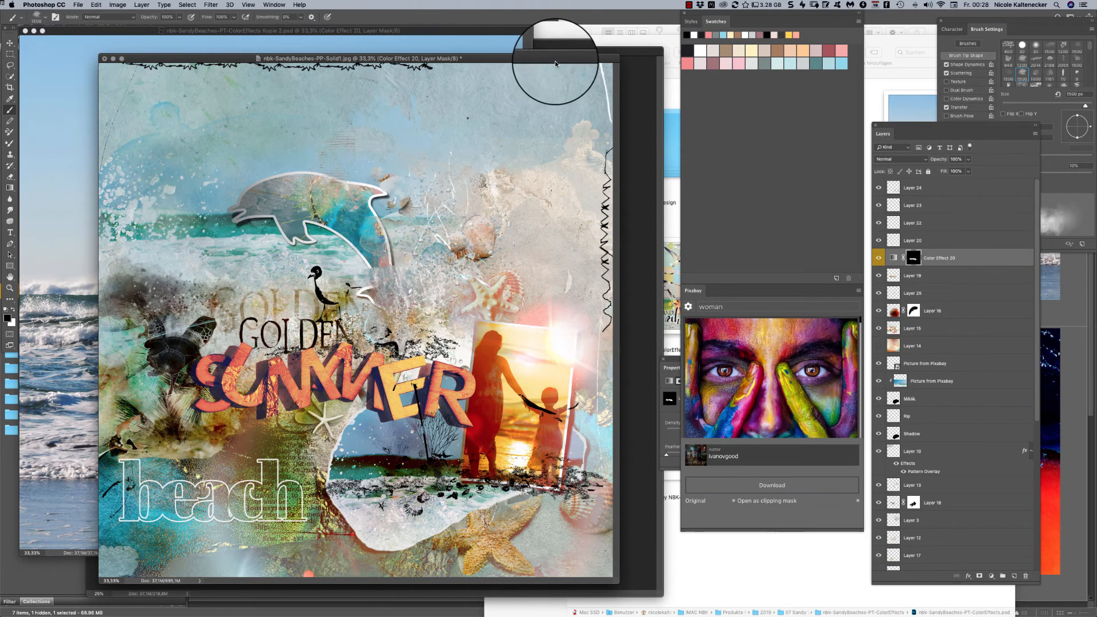
# - Shift the layout window aside, activate the Move tool, and bring nbk-SandyBeaches-PT-ColorEffects Kopie 2.psd to the front, repositioning its window
pyautogui.moveTo(554, 59)
pyautogui.mouseDown()
pyautogui.moveTo(592, 54)
pyautogui.moveTo(576, 67)
pyautogui.moveTo(540, 64)
pyautogui.moveTo(564, 66)
pyautogui.moveTo(544, 72)
pyautogui.mouseUp()
pyautogui.click(10, 43)
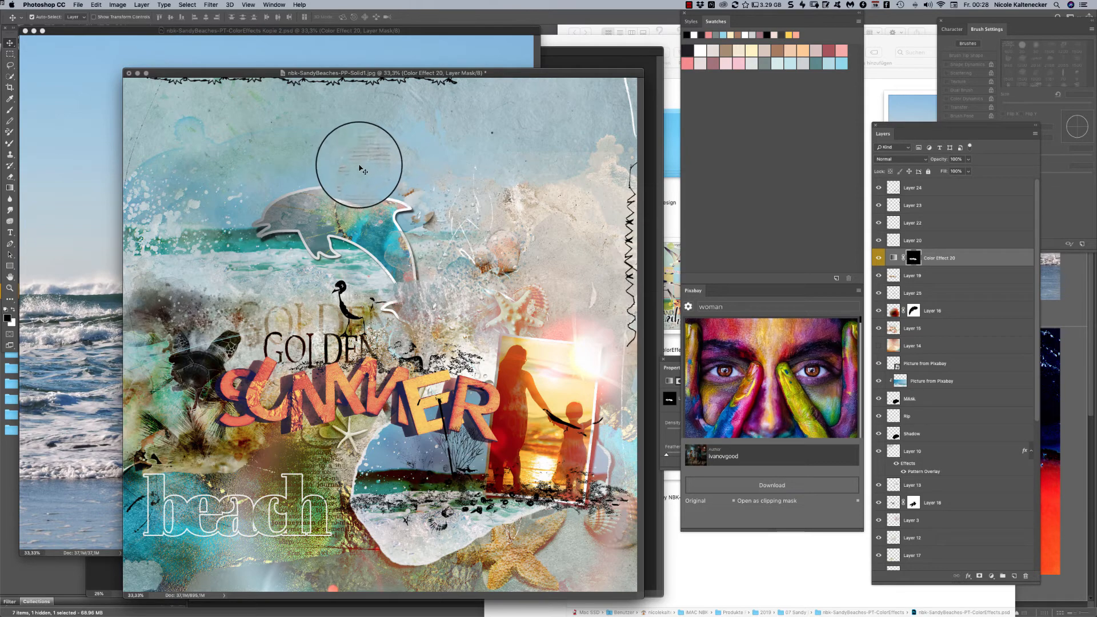
pyautogui.click(374, 32)
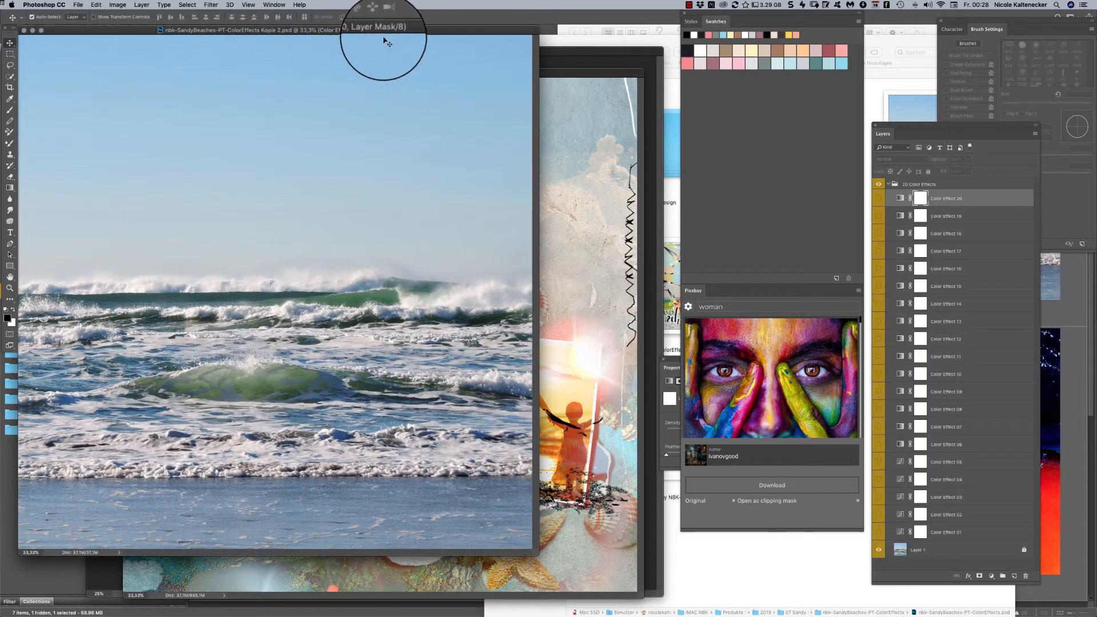
pyautogui.moveTo(419, 24); pyautogui.dragTo(448, 44)
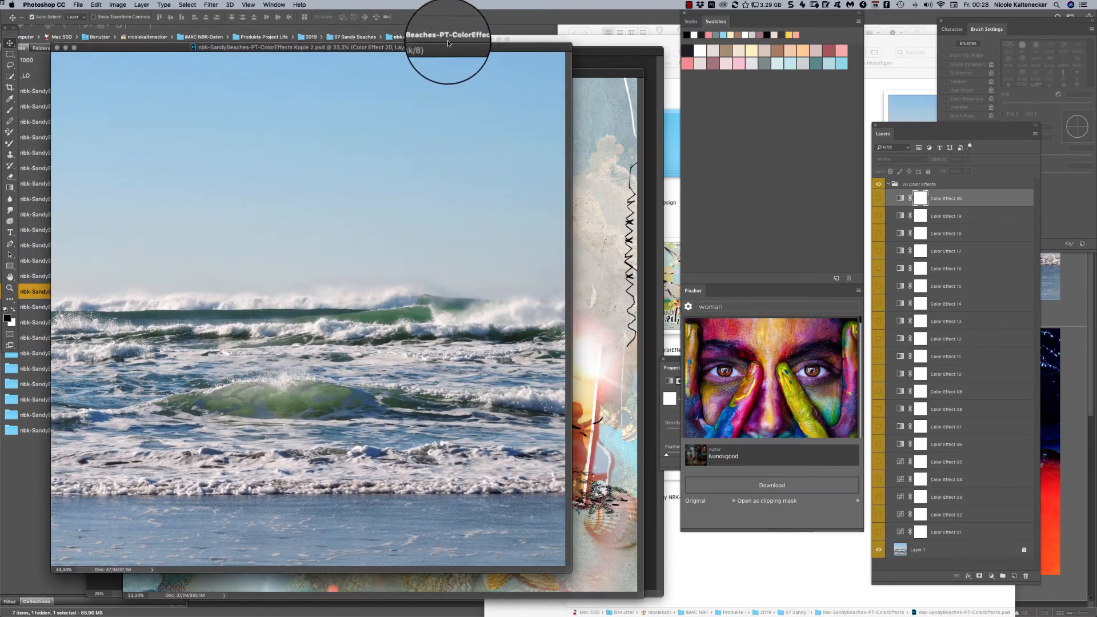
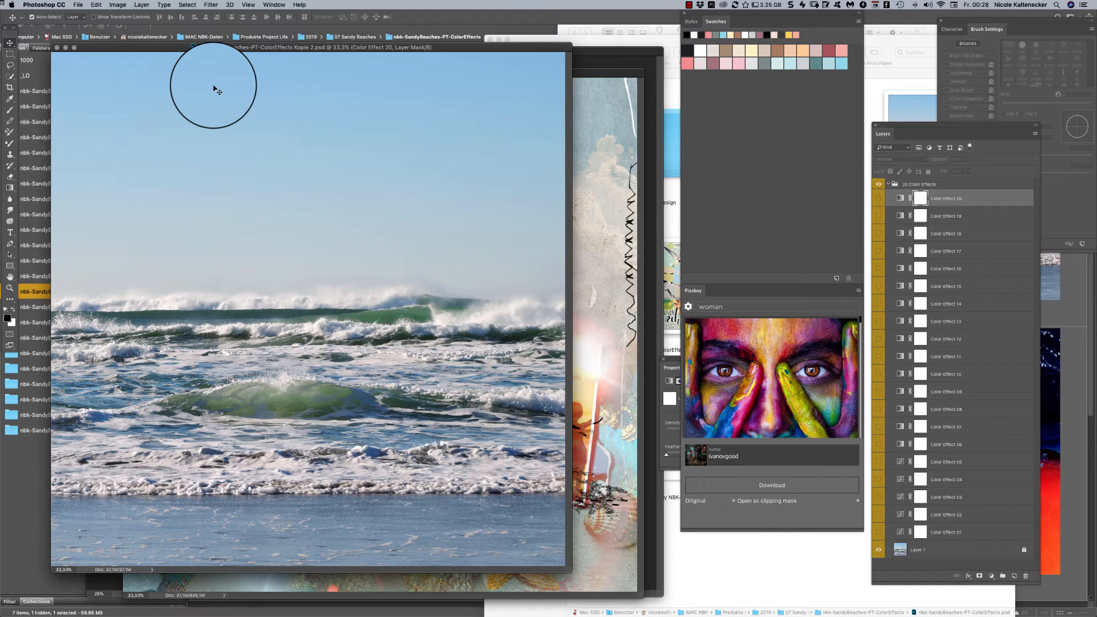
# - Close nbk-SandyBeaches-PT-ColorEffects Kopie 2.psd and shift the SUMMER layout window aside
pyautogui.press('super+w')
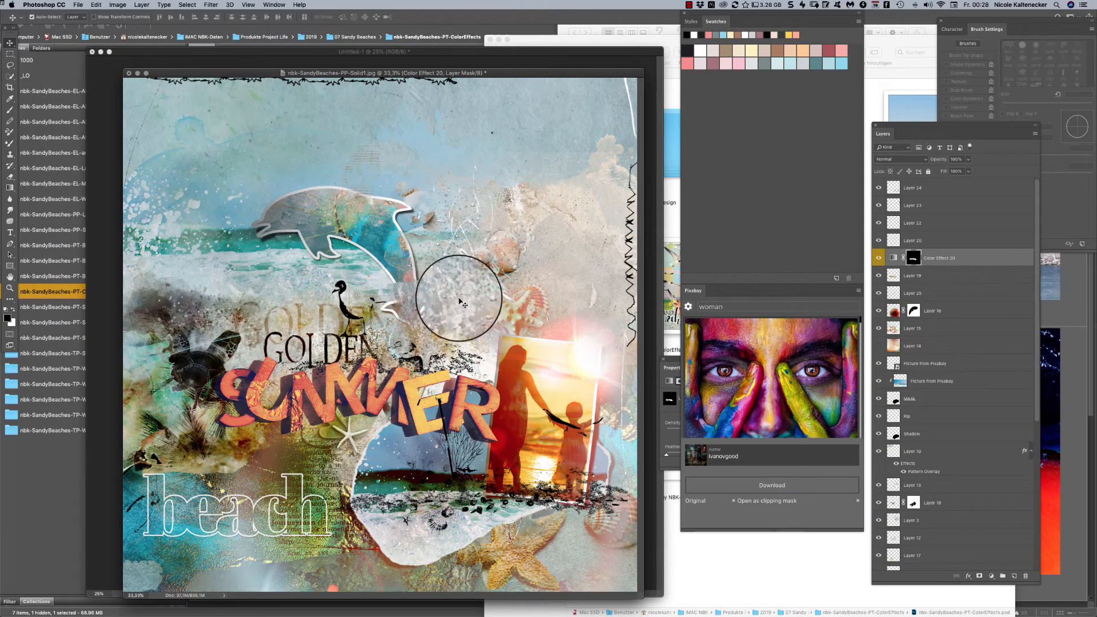
pyautogui.moveTo(568, 67); pyautogui.dragTo(599, 92)
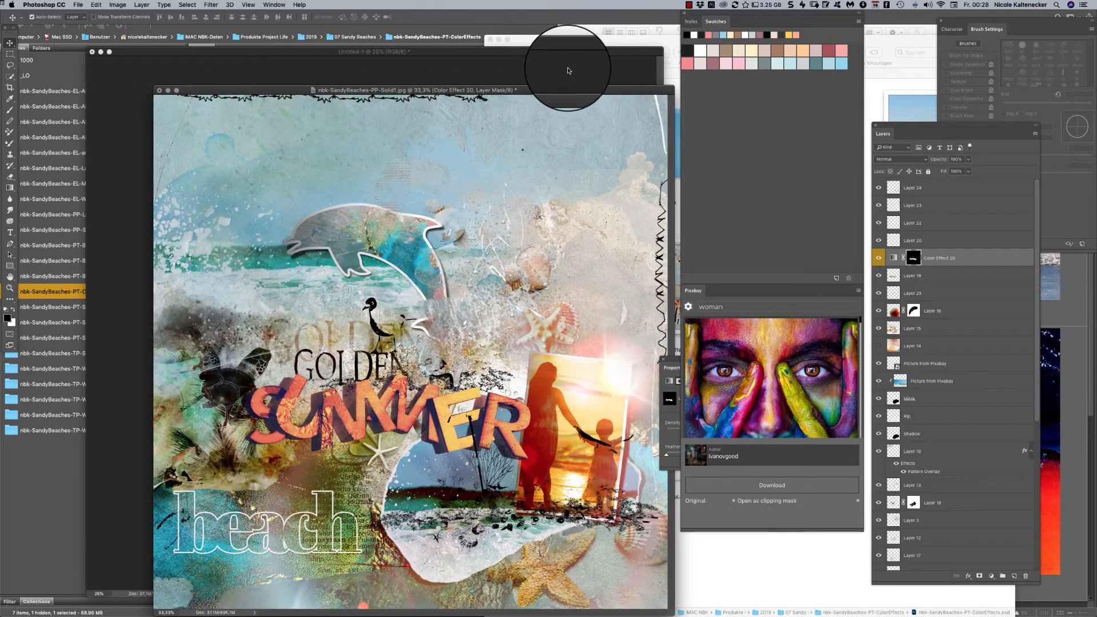
# - Switch to Adobe Bridge, look through the Styles-Colors and Styles-Mix-A folders, and load nbk-SandyBeaches-Style-Mix-B.asl from the Styles-Mix-B folder
pyautogui.click(718, 561)
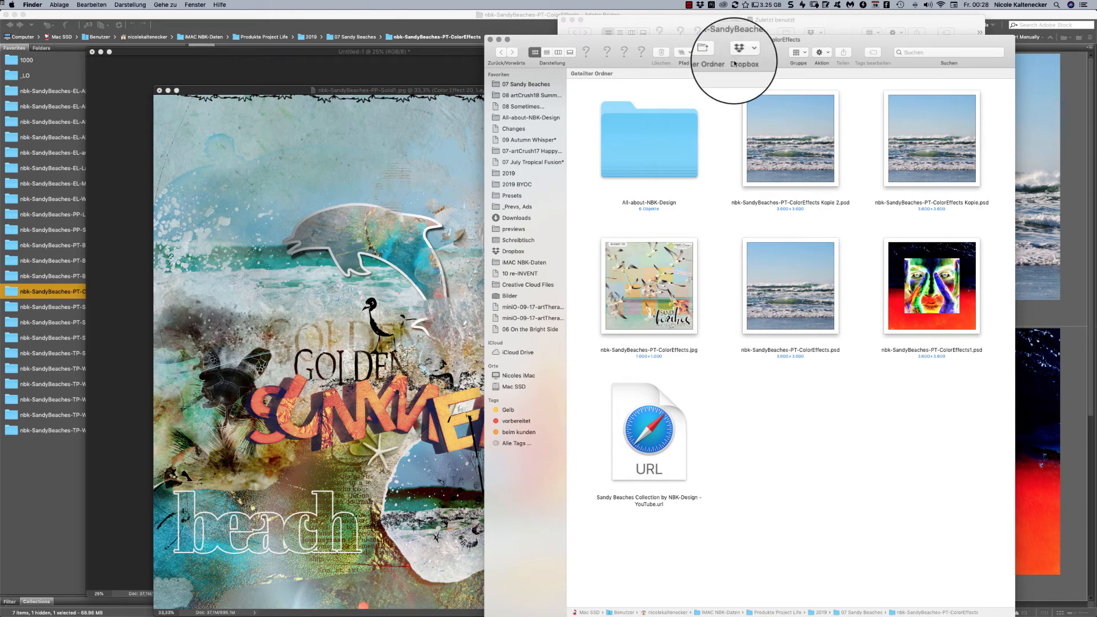
pyautogui.click(22, 462)
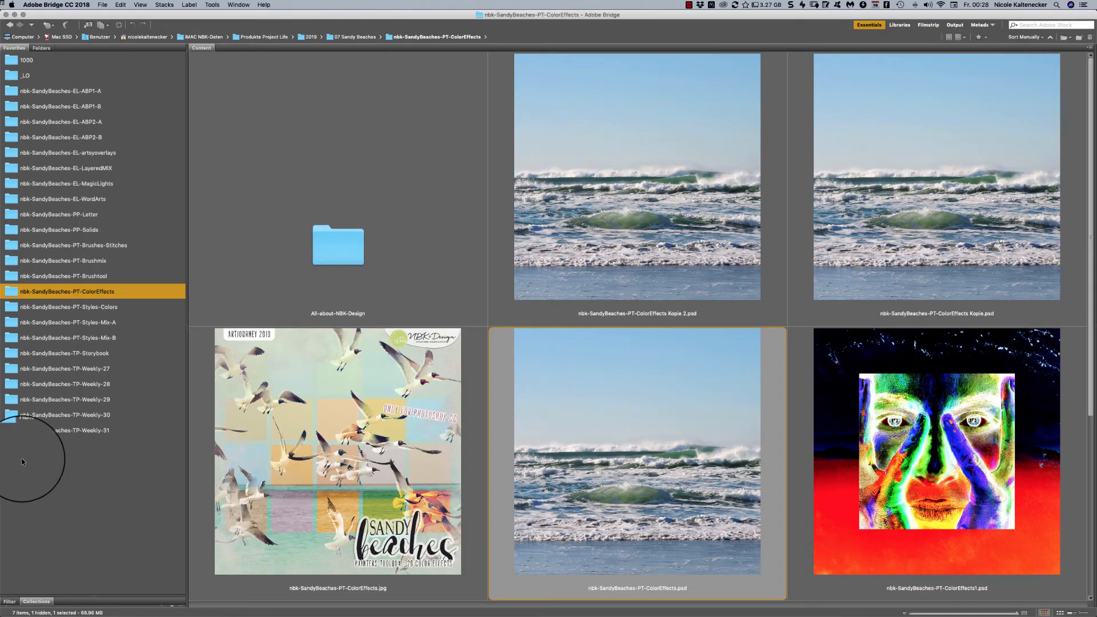
pyautogui.click(124, 310)
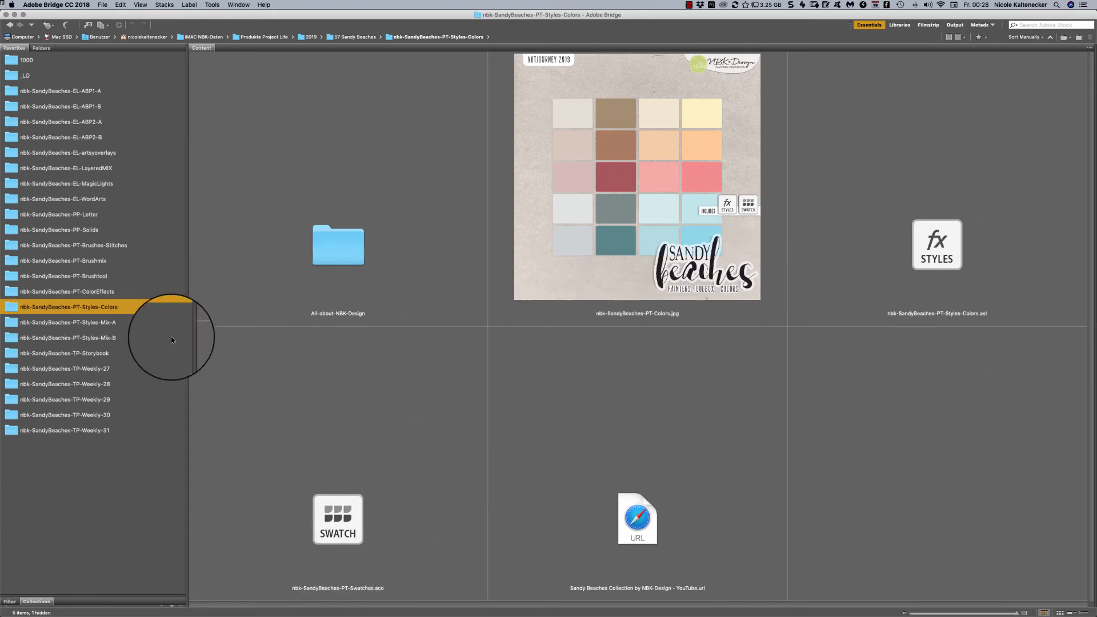
pyautogui.click(150, 324)
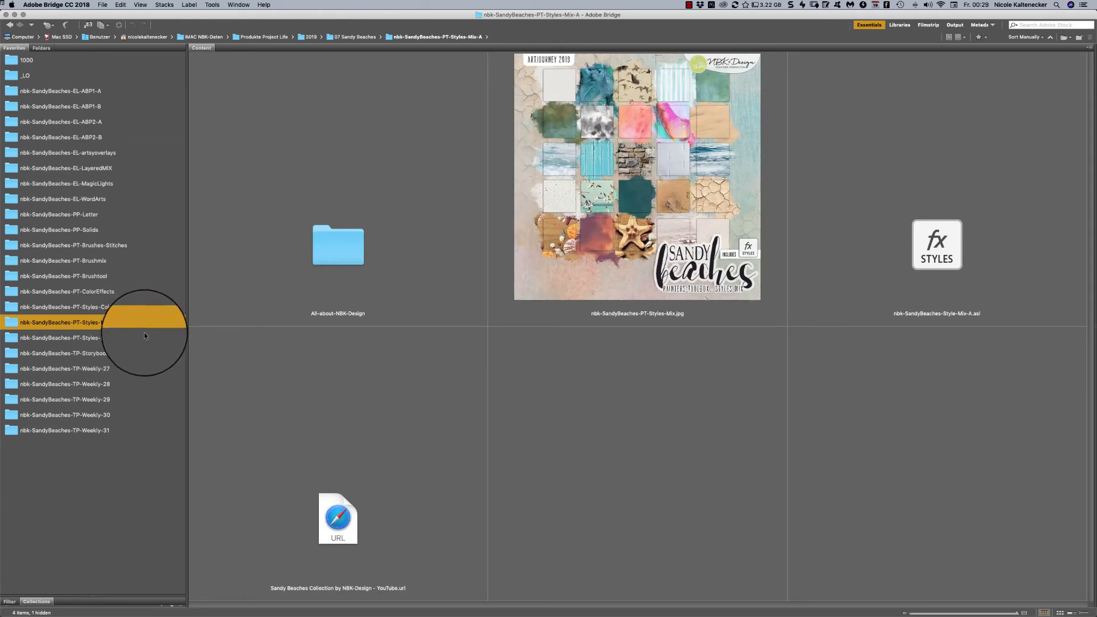
pyautogui.click(141, 337)
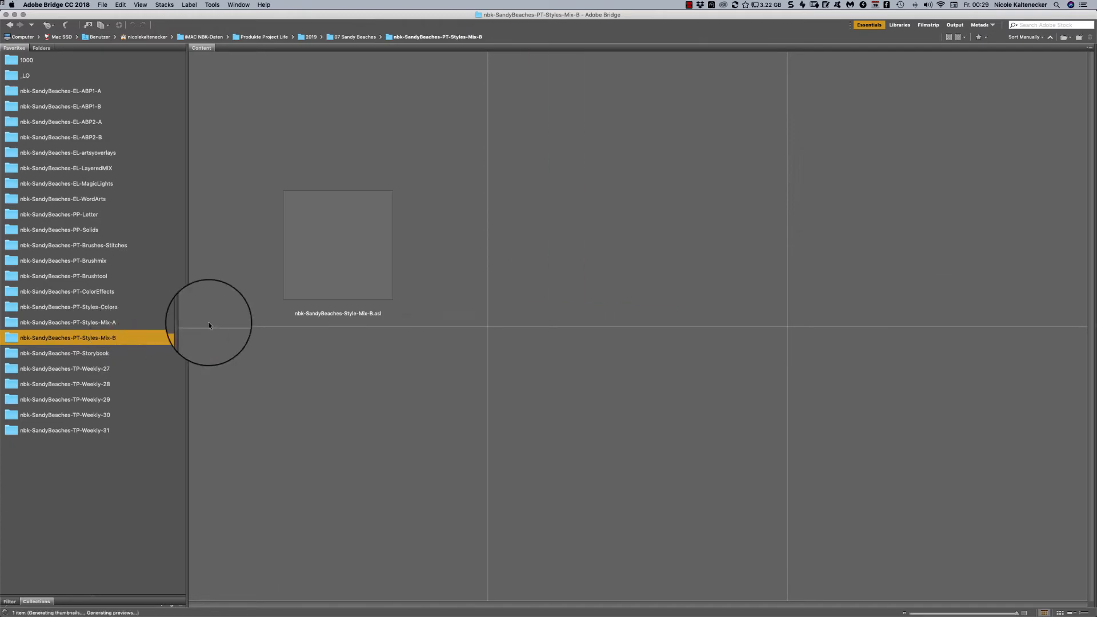
pyautogui.doubleClick(368, 245)
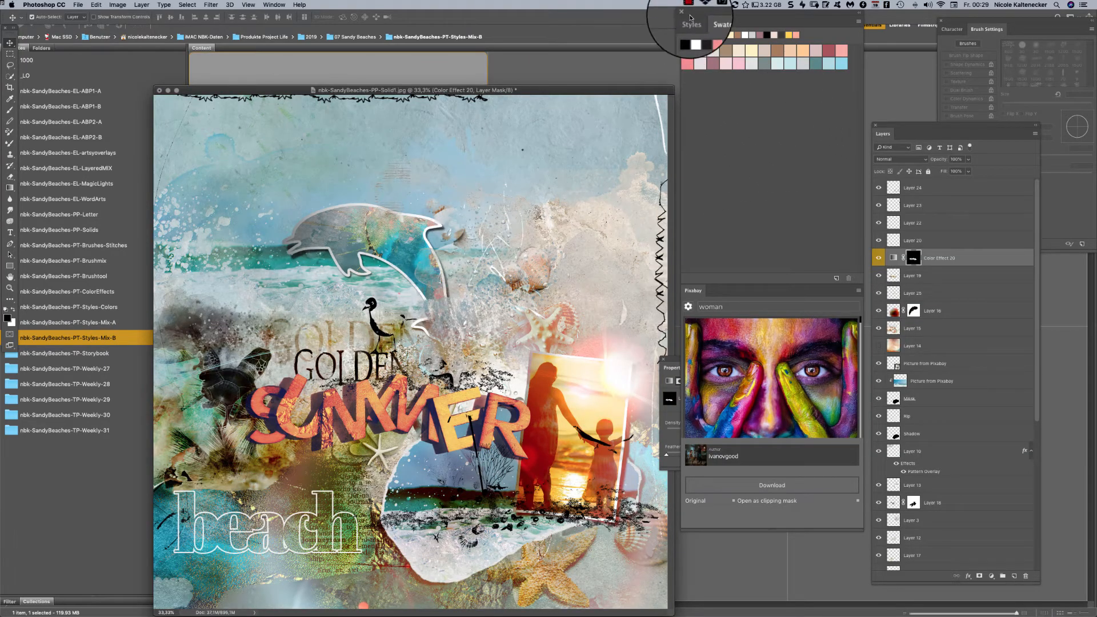
# - Display the available layer styles and bring the painted Untitled-1 document to the front, repositioning its window
pyautogui.click(692, 21)
pyautogui.moveTo(546, 95); pyautogui.dragTo(525, 45)
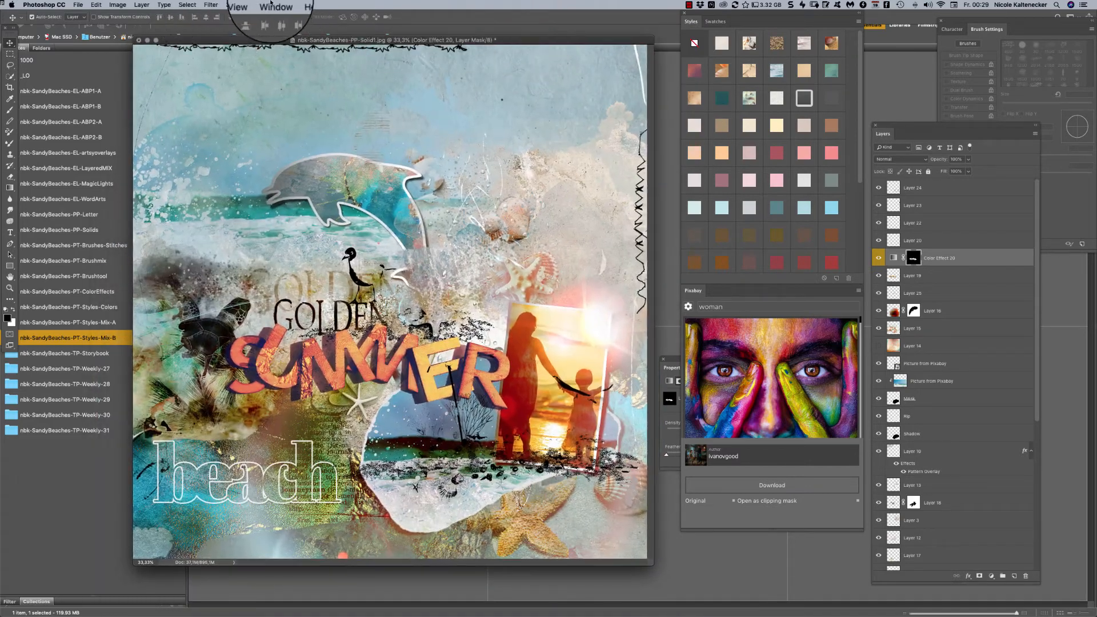
pyautogui.click(274, 4)
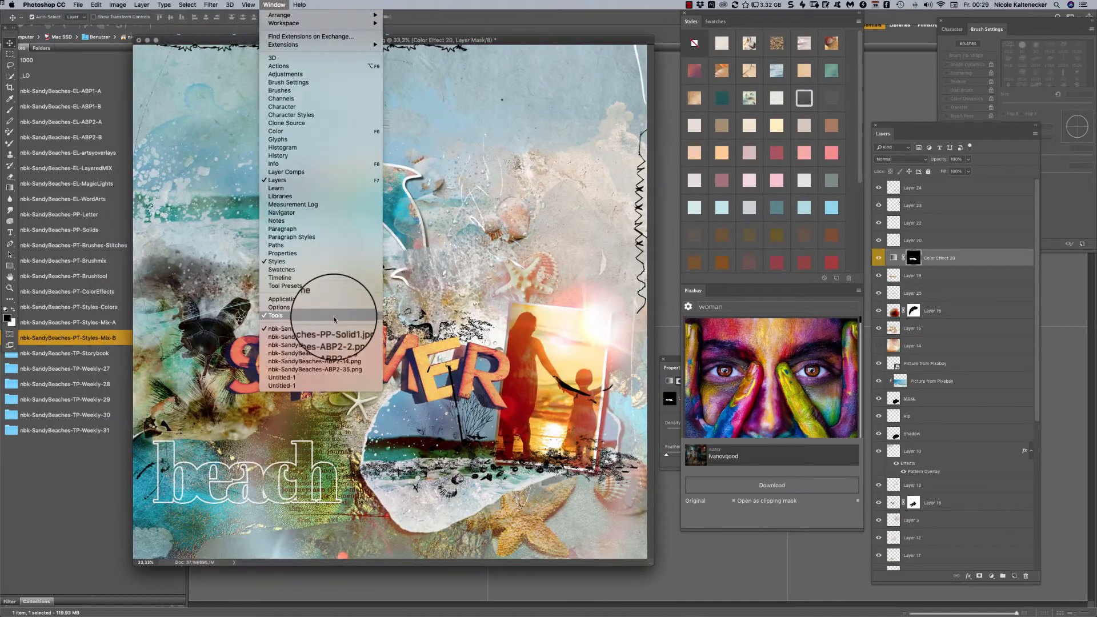
pyautogui.click(343, 378)
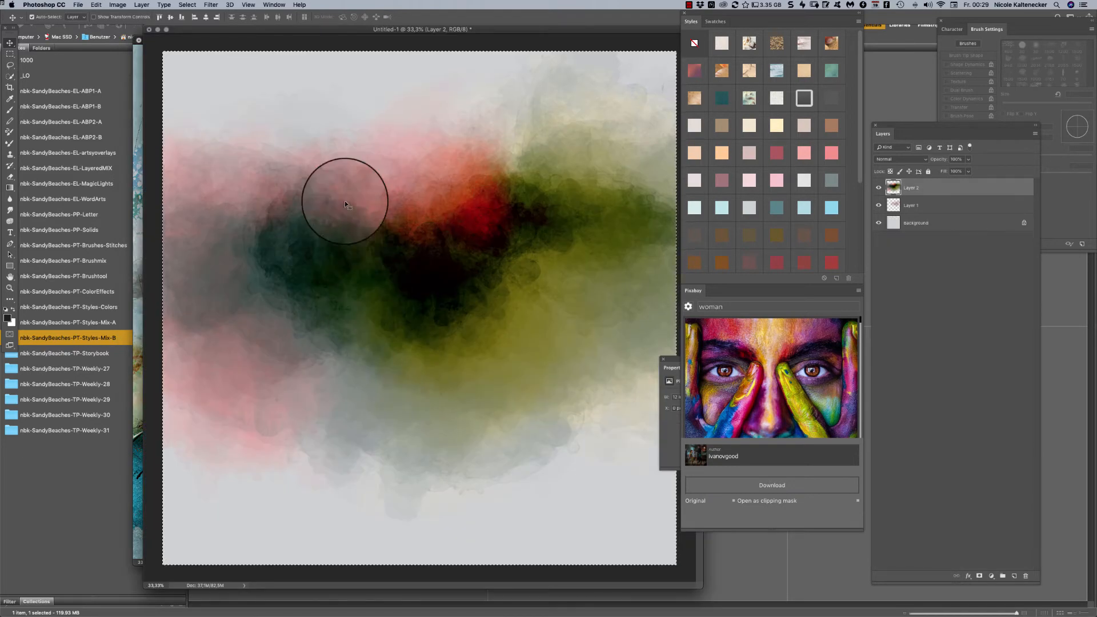
pyautogui.moveTo(586, 39); pyautogui.dragTo(553, 51)
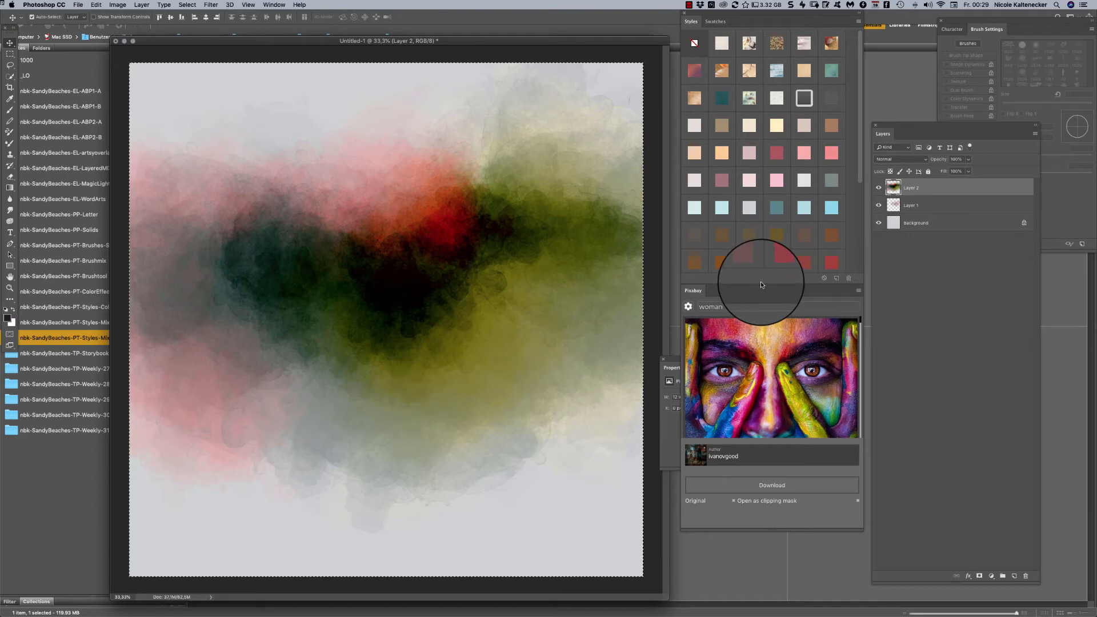
# - Move the Pixabay panel aside and lengthen the Styles panel to show all its swatches
pyautogui.moveTo(717, 294); pyautogui.dragTo(1051, 258)
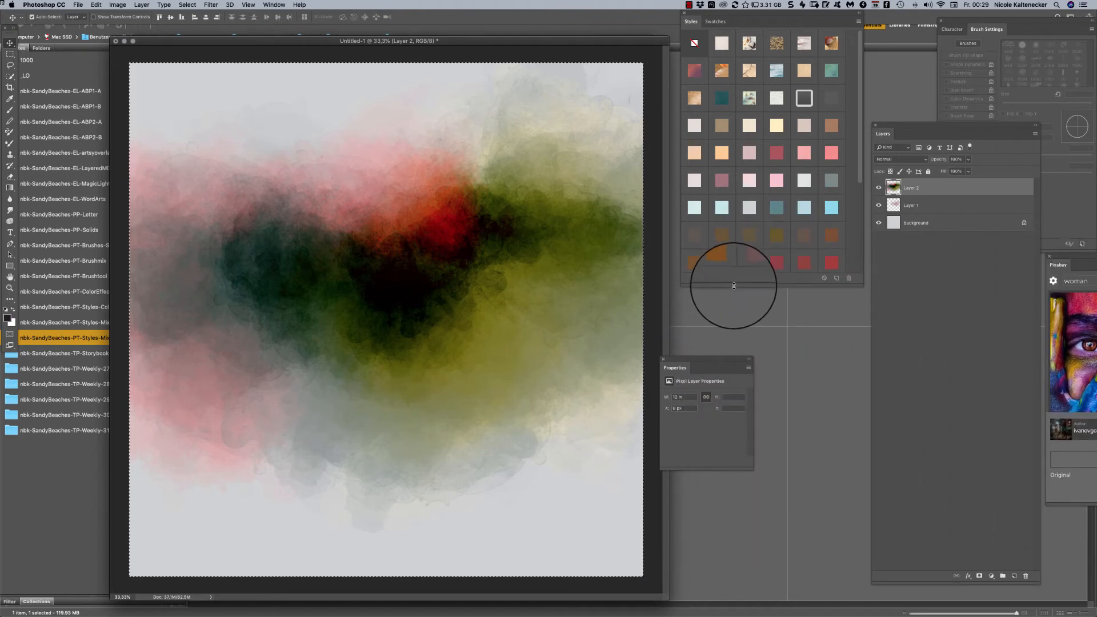
pyautogui.moveTo(734, 285); pyautogui.dragTo(739, 552)
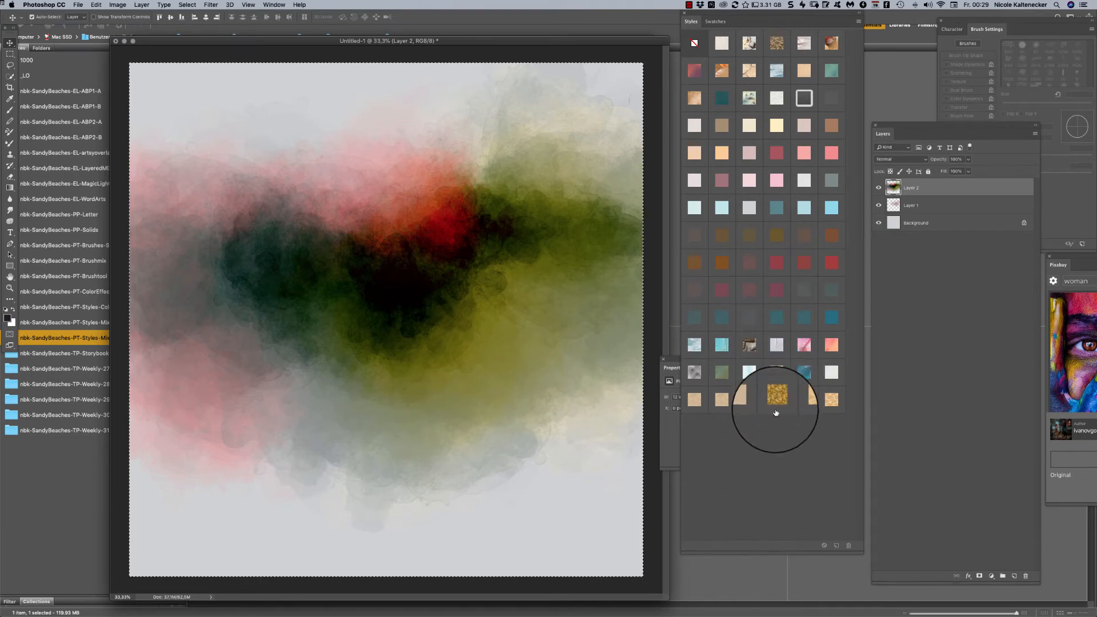
# - Try several styles on Layer 2, including gold glitter, butterflies, pink-orange watercolor, white paper and ocean waves
pyautogui.click(777, 397)
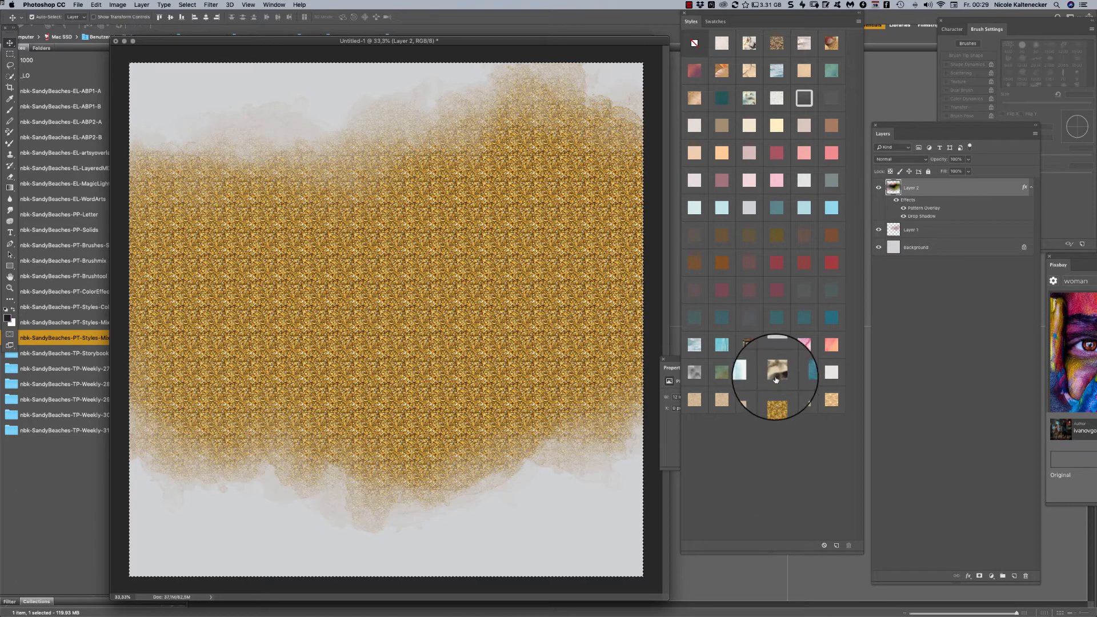
pyautogui.click(781, 352)
pyautogui.click(776, 372)
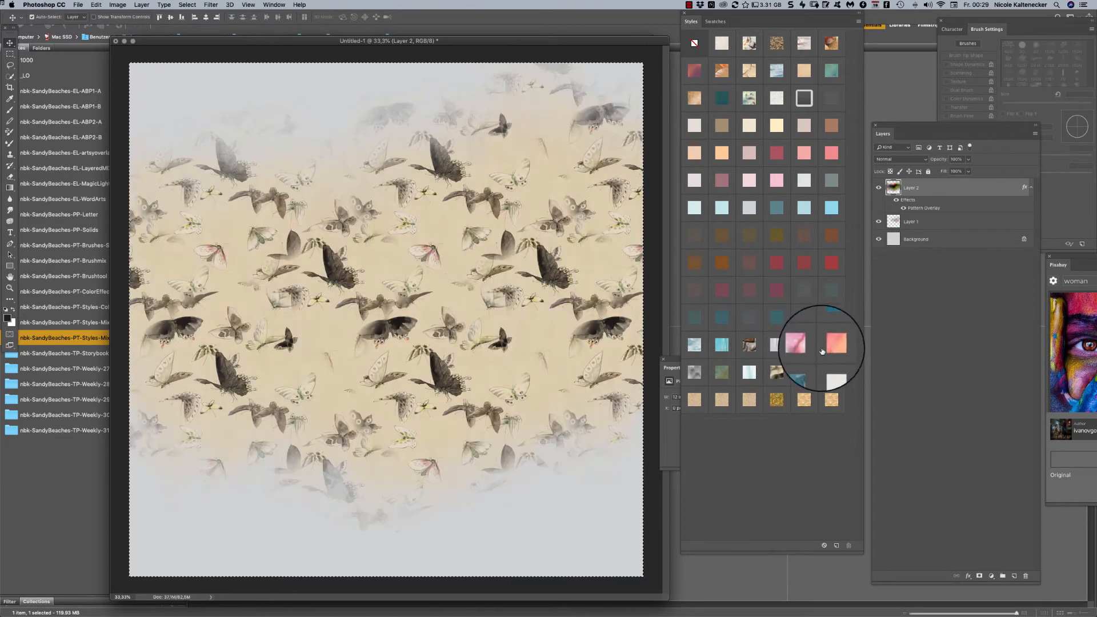
pyautogui.click(809, 344)
pyautogui.click(832, 346)
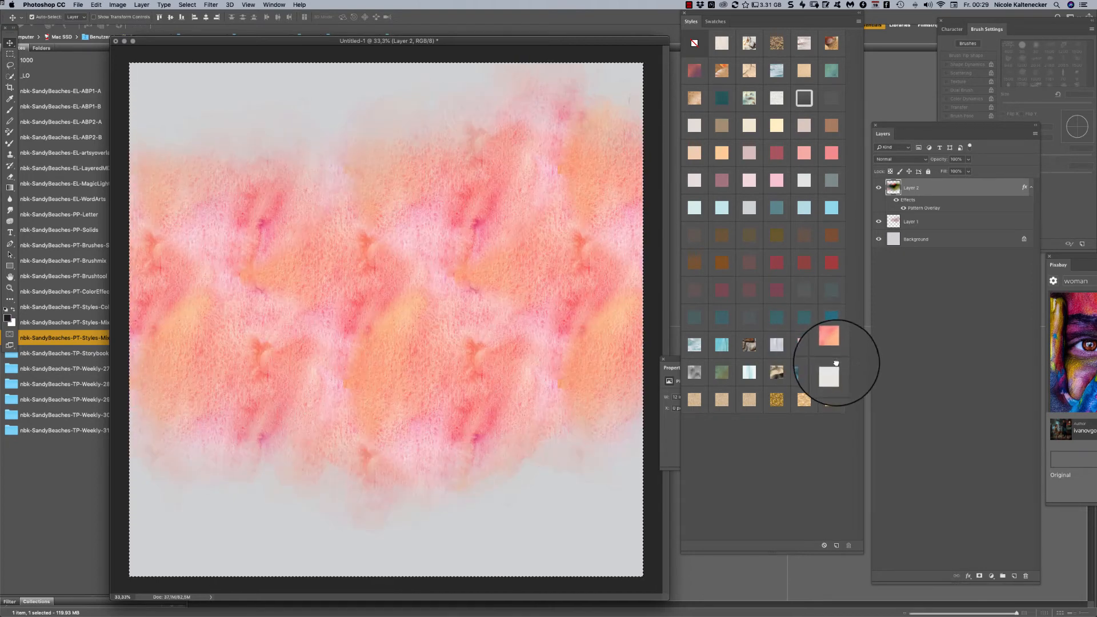
pyautogui.click(831, 379)
pyautogui.click(804, 371)
pyautogui.click(832, 372)
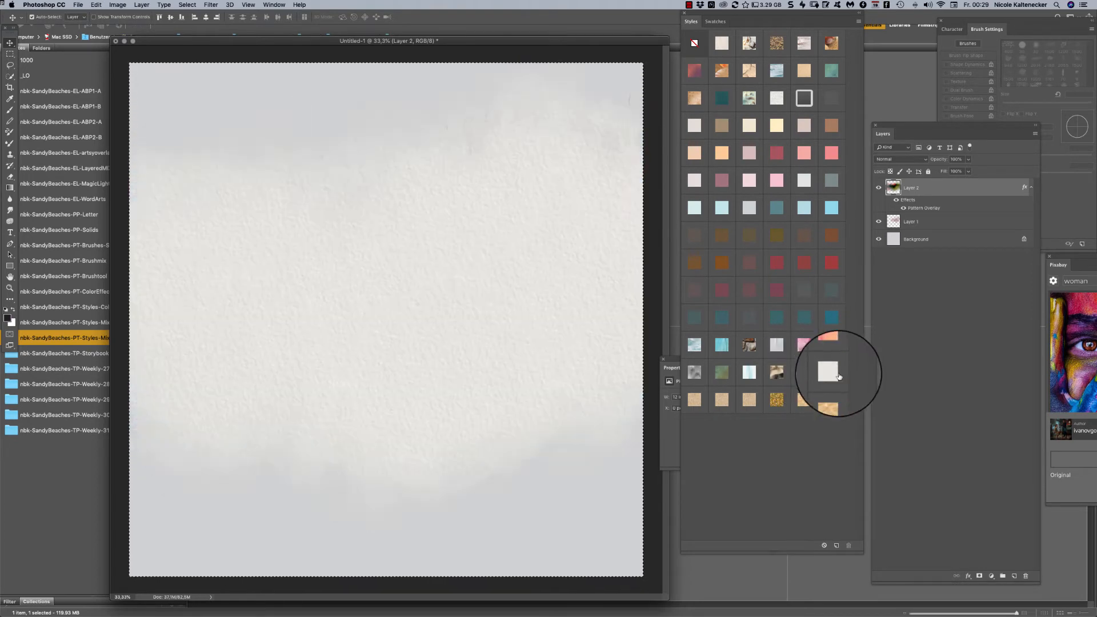
pyautogui.click(695, 345)
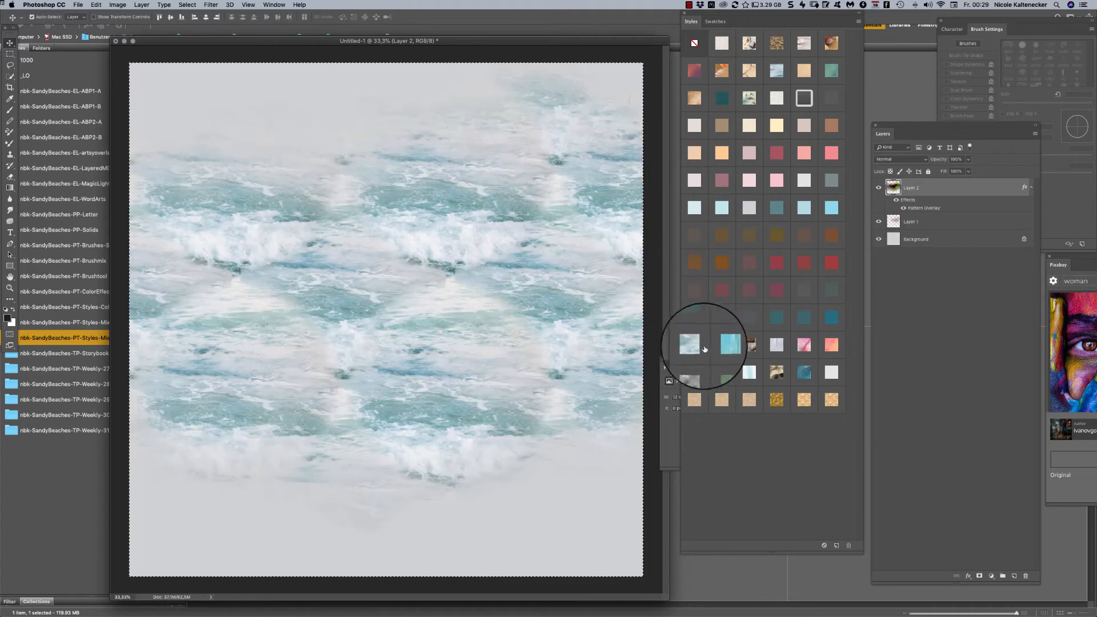
# - Deselect the canvas, remove Layer 2, and shift the reddish paint of Layer 1 slightly lower
pyautogui.press('super+d')
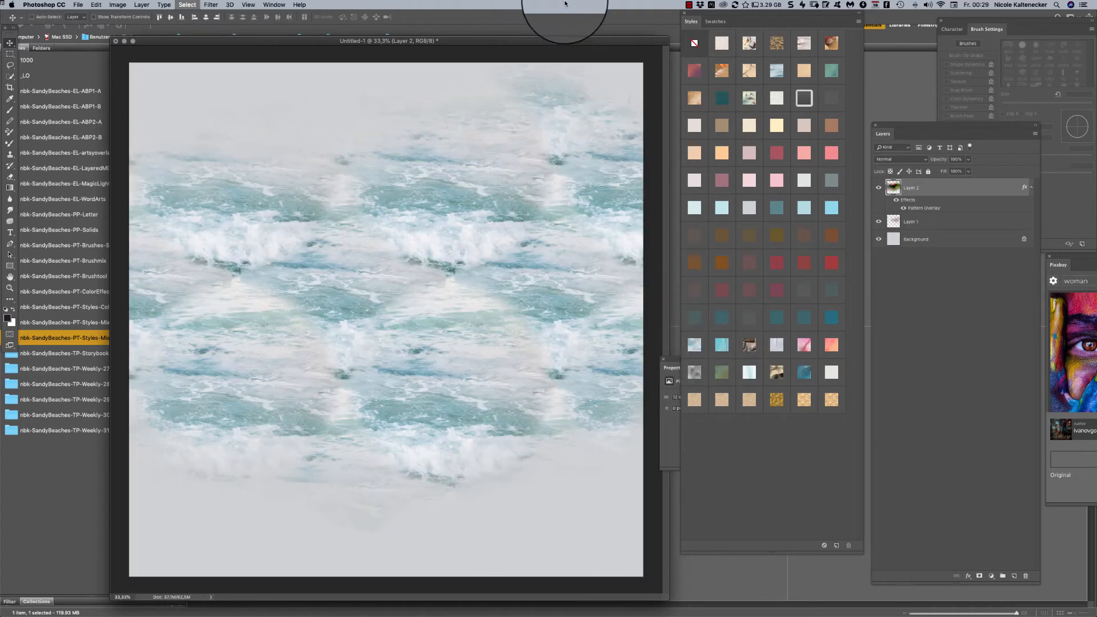
pyautogui.press('super+alt+z')
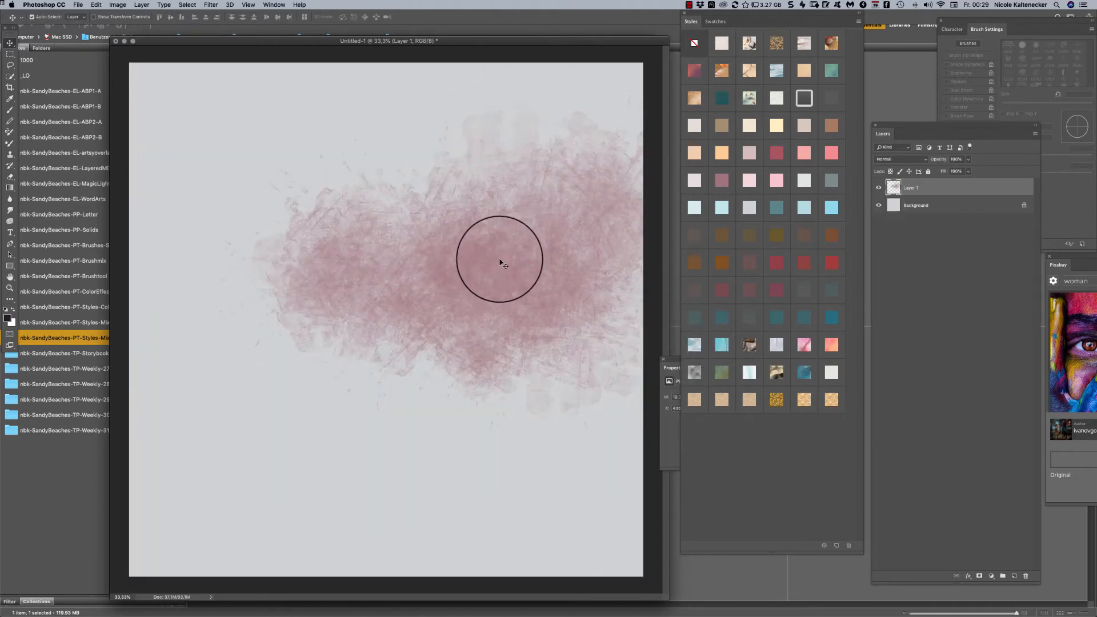
pyautogui.moveTo(499, 262); pyautogui.dragTo(511, 280)
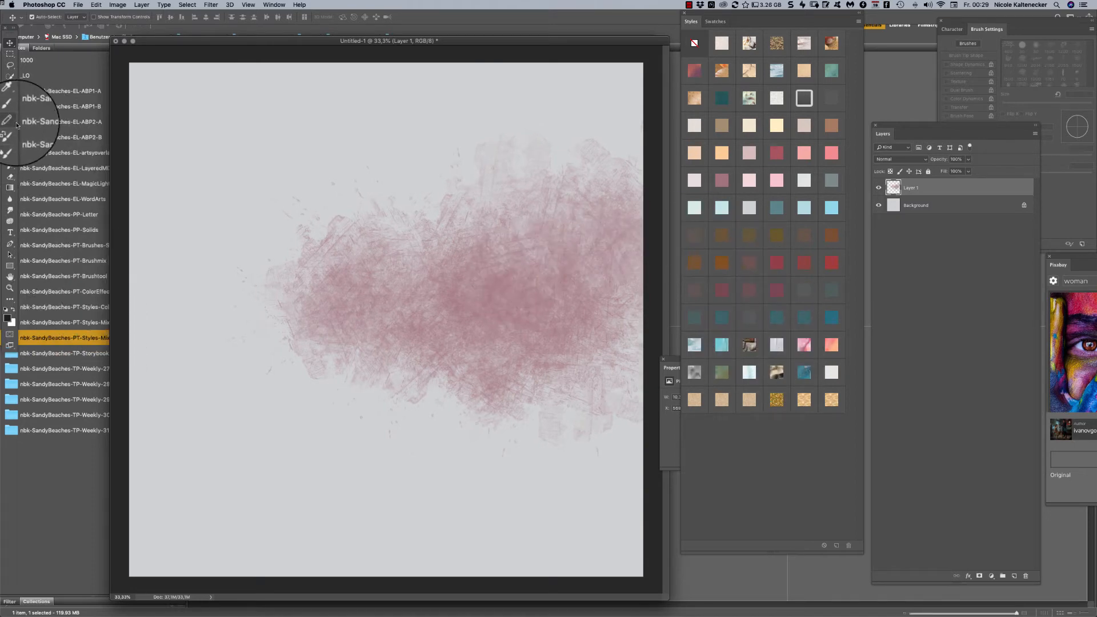
# - Activate the Brush tool and apply the pink marbled style to Layer 1
pyautogui.click(10, 110)
pyautogui.click(805, 342)
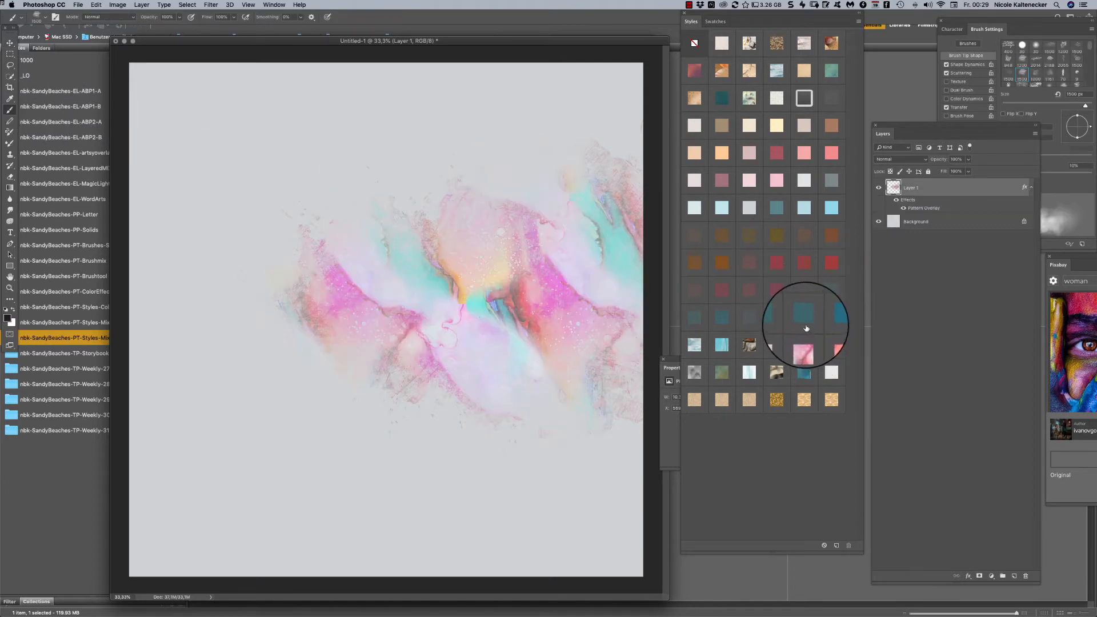
# - Add Layer 2, brush a large cloudy patch beside the pink area, and give it the teal-brown pattern style
pyautogui.press('super+shift+n')
pyautogui.press('Return')
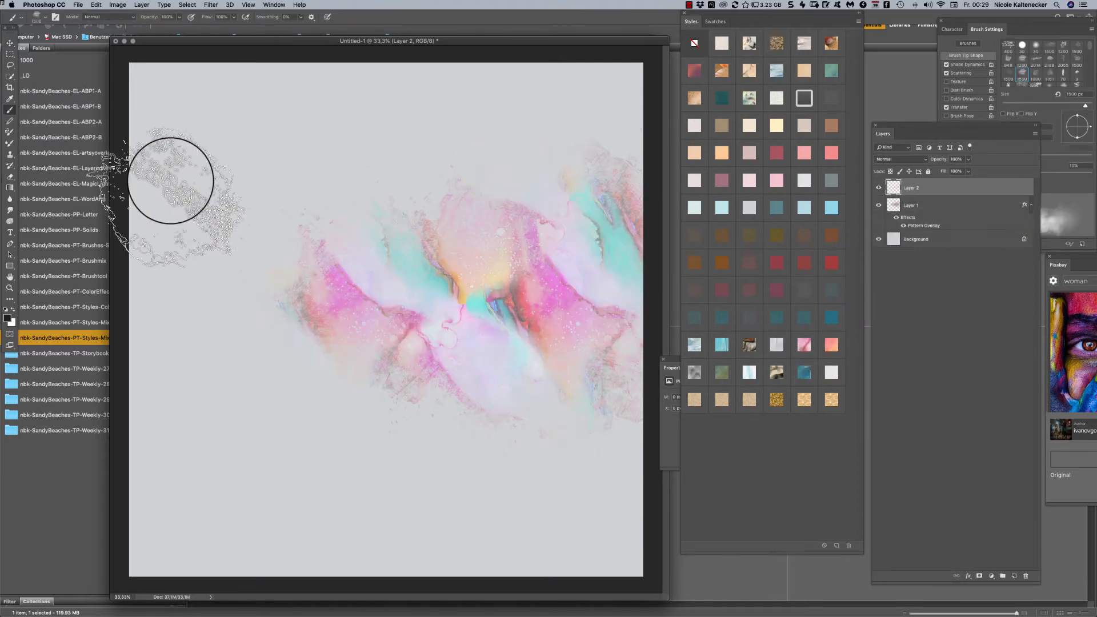
pyautogui.moveTo(171, 183)
pyautogui.mouseDown()
pyautogui.moveTo(229, 232)
pyautogui.moveTo(186, 267)
pyautogui.moveTo(225, 318)
pyautogui.moveTo(188, 400)
pyautogui.mouseUp()
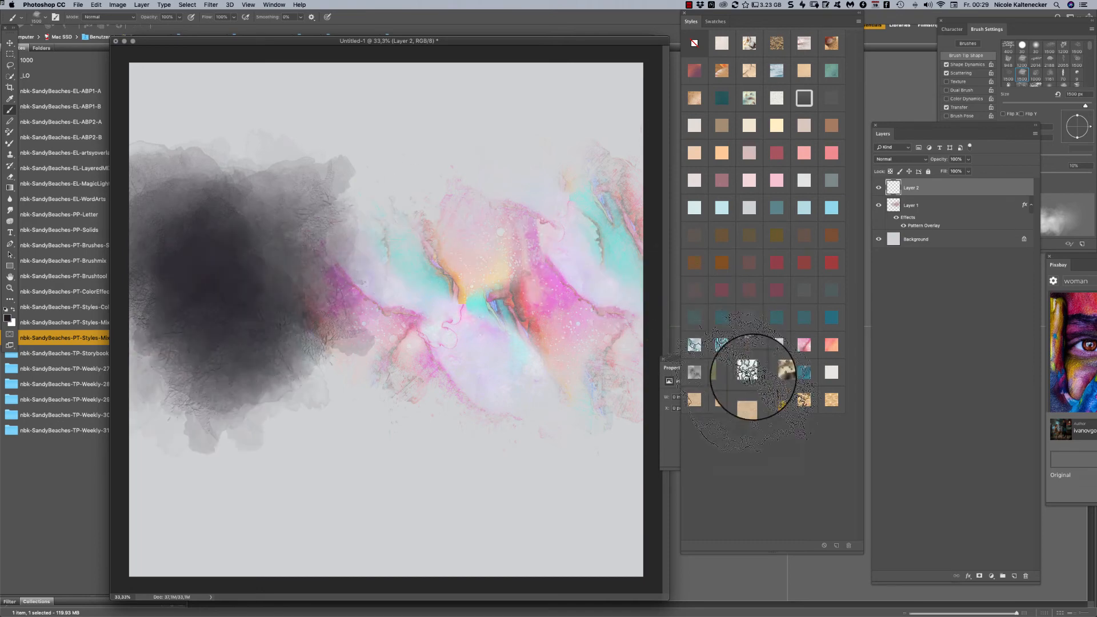
pyautogui.click(695, 301)
pyautogui.moveTo(277, 203)
pyautogui.mouseDown()
pyautogui.moveTo(329, 249)
pyautogui.moveTo(375, 192)
pyautogui.moveTo(385, 122)
pyautogui.mouseUp()
# - Add Layer 3, paint a patch below the pink area with the nbk-sandybeaches-Brushtool14 brush, and apply the gold glitter style
pyautogui.press('super+shift+n')
pyautogui.press('Return')
pyautogui.rightClick(513, 357)
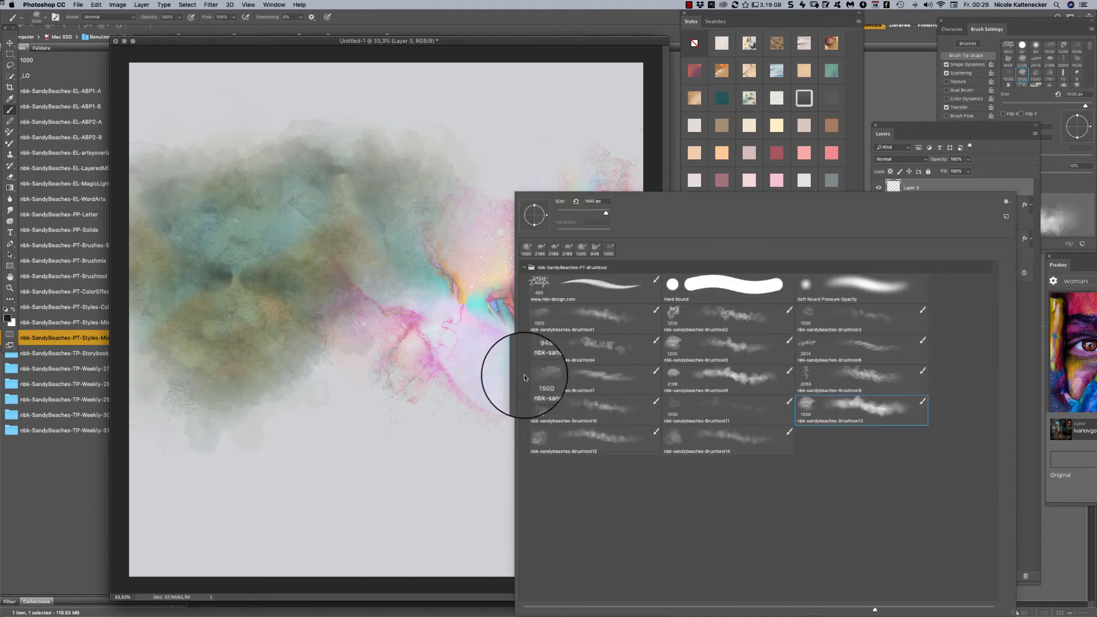
pyautogui.doubleClick(676, 436)
pyautogui.moveTo(367, 404)
pyautogui.mouseDown()
pyautogui.moveTo(266, 396)
pyautogui.moveTo(307, 400)
pyautogui.moveTo(358, 460)
pyautogui.moveTo(411, 429)
pyautogui.moveTo(448, 399)
pyautogui.mouseUp()
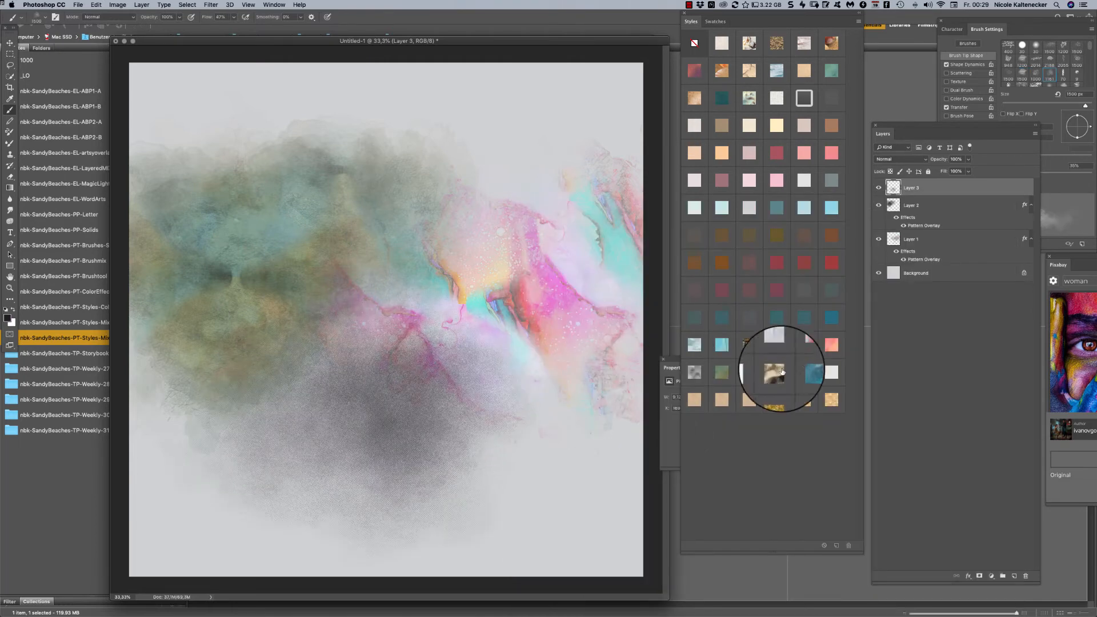
pyautogui.click(777, 400)
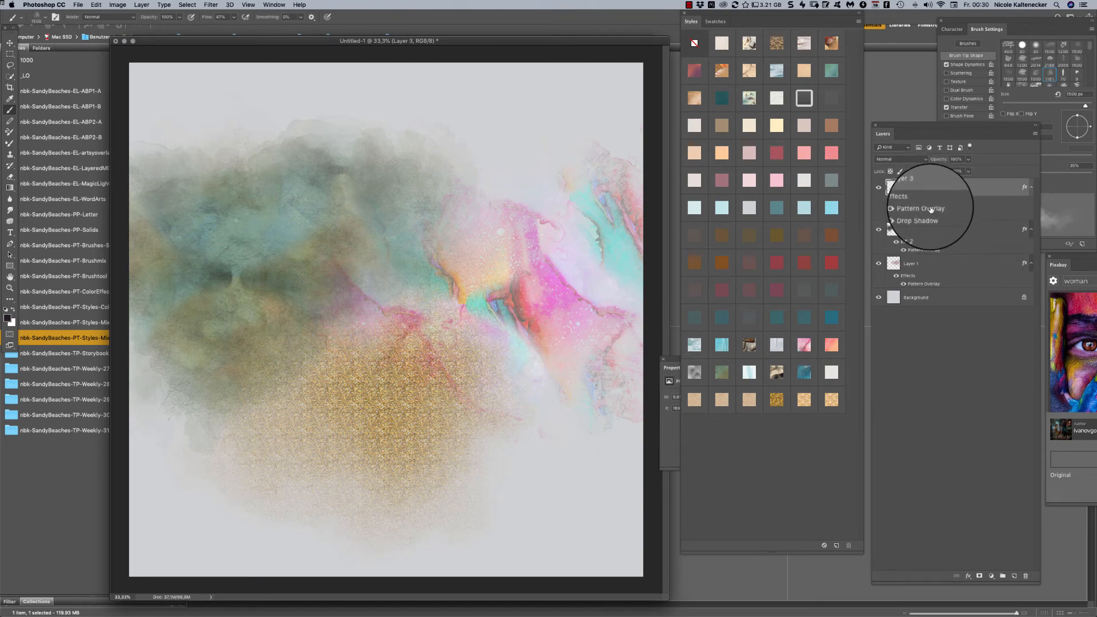
# - Try a Pattern Overlay scale of 100% on Layer 3's gold style and settle on 20%
pyautogui.doubleClick(930, 209)
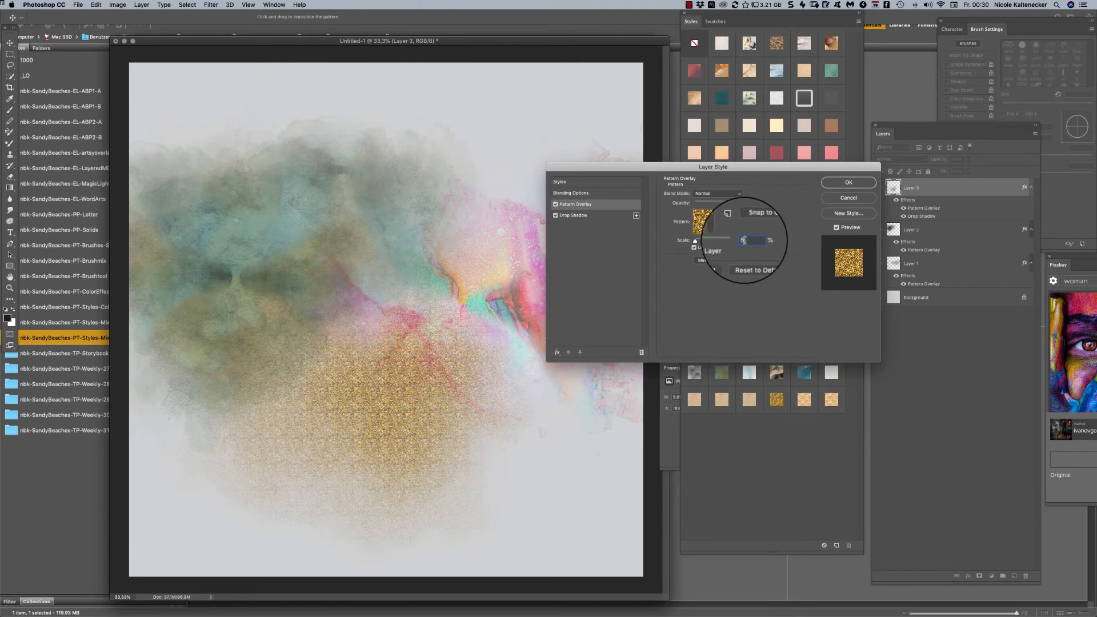
pyautogui.write('00')
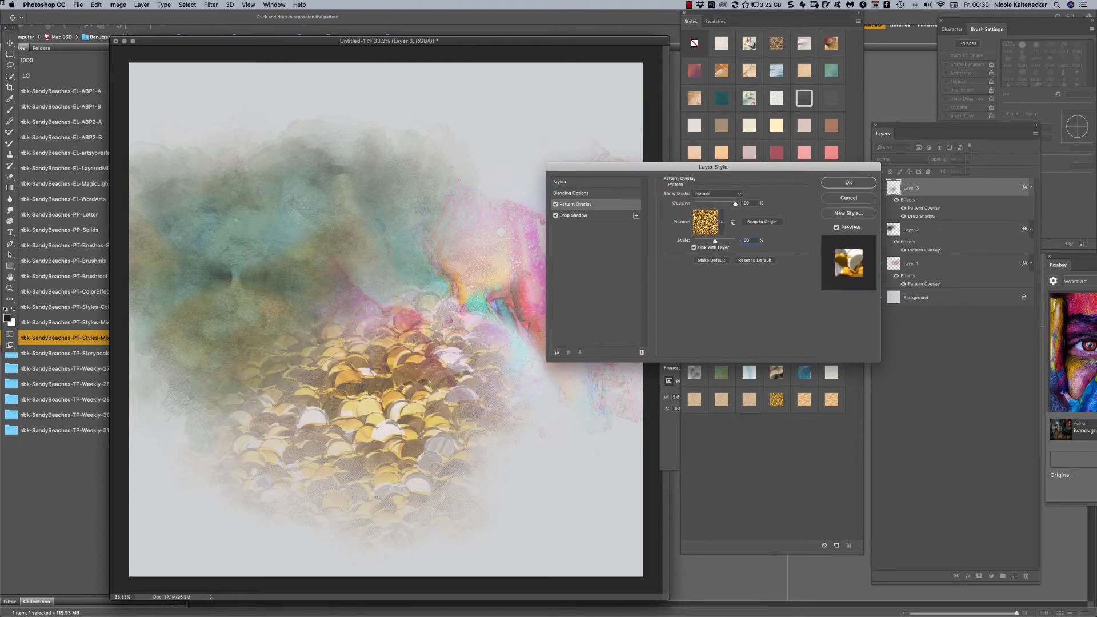
pyautogui.write('20')
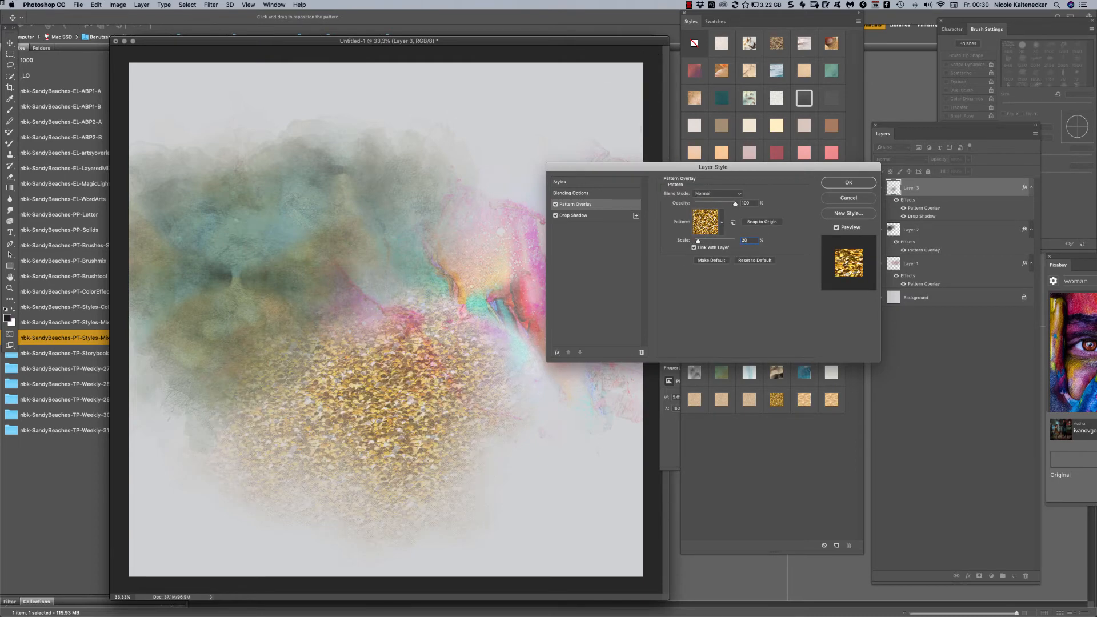
pyautogui.press('Return')
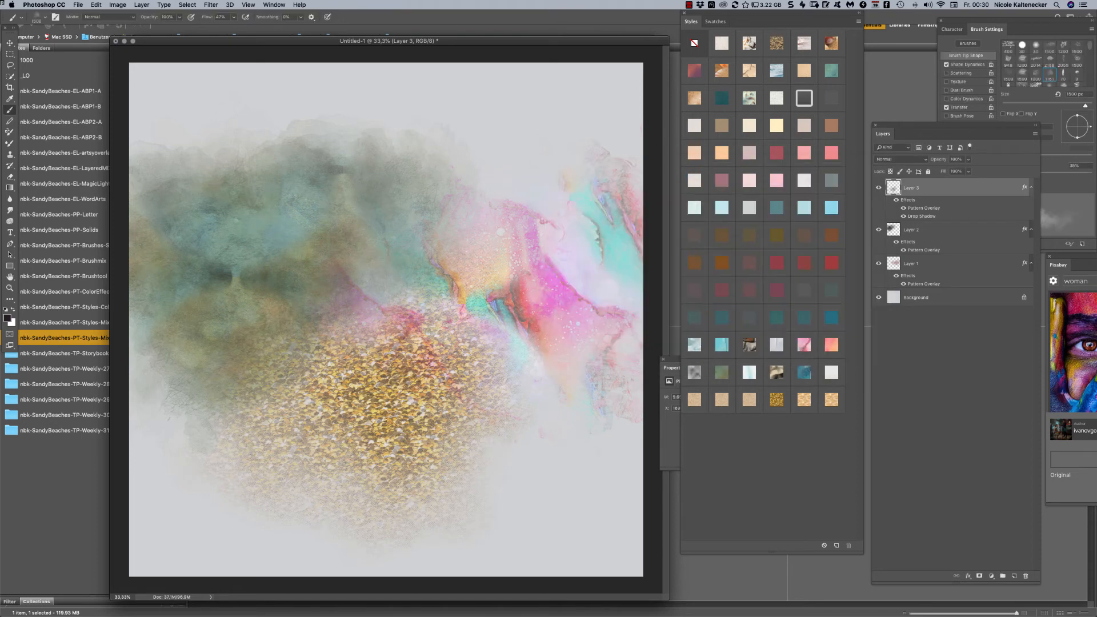
# - Add Layer 4, paint around the gold patch and up the canvas's far edge, and apply the sand style with bevel and drop shadow
pyautogui.press('super+shift+n')
pyautogui.press('Return')
pyautogui.moveTo(495, 378)
pyautogui.mouseDown()
pyautogui.moveTo(495, 451)
pyautogui.moveTo(384, 343)
pyautogui.moveTo(490, 338)
pyautogui.moveTo(235, 386)
pyautogui.moveTo(183, 385)
pyautogui.moveTo(228, 470)
pyautogui.moveTo(502, 468)
pyautogui.moveTo(707, 380)
pyautogui.mouseUp()
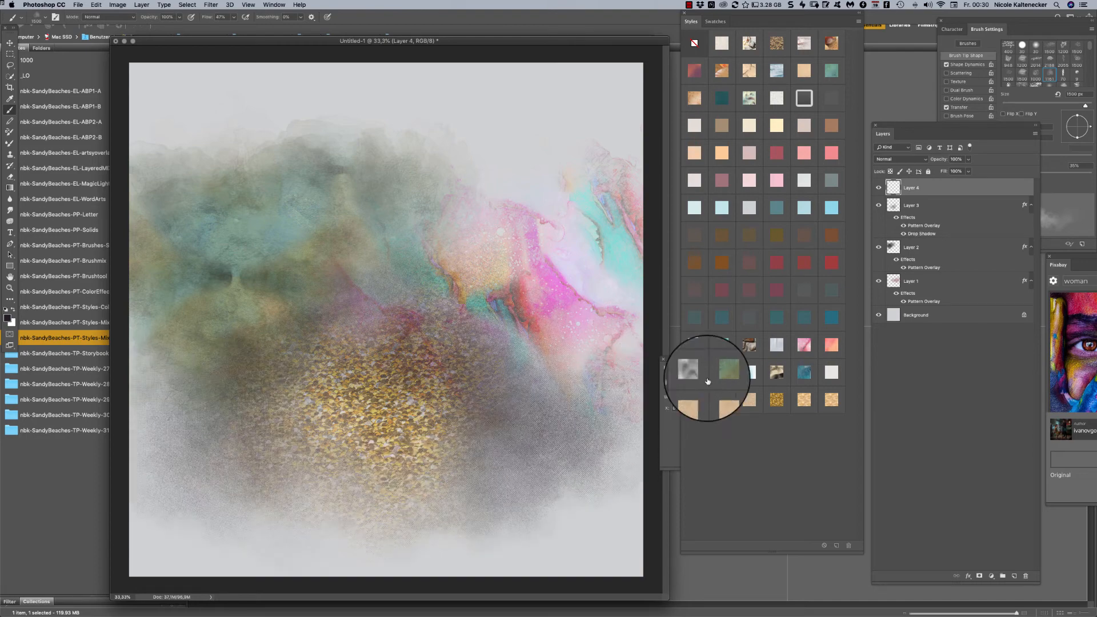
pyautogui.click(831, 399)
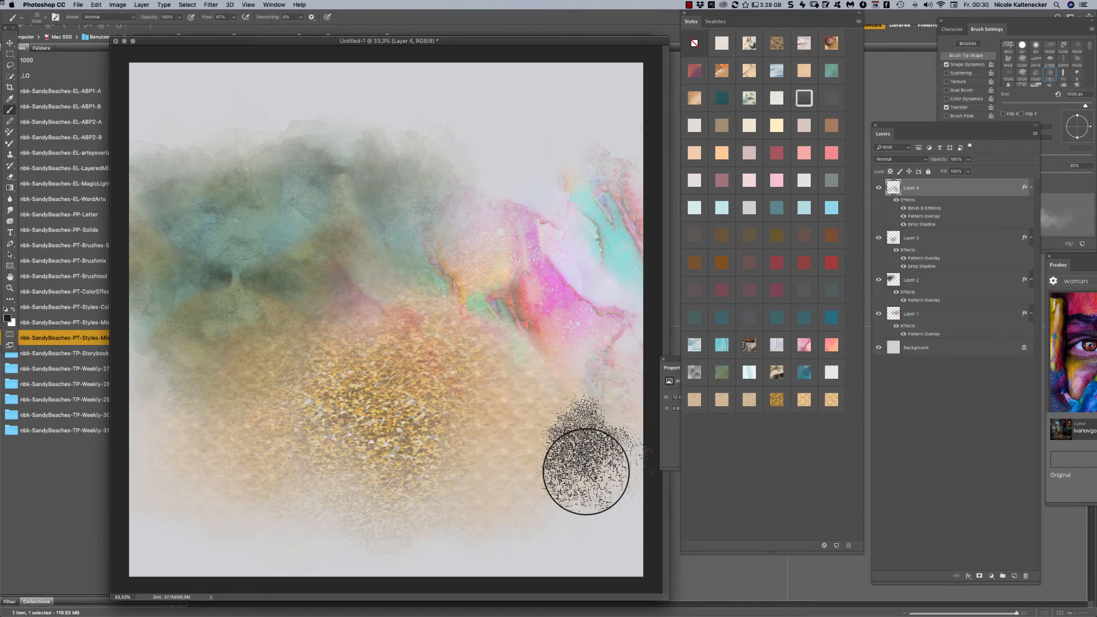
pyautogui.moveTo(585, 471)
pyautogui.mouseDown()
pyautogui.moveTo(507, 372)
pyautogui.moveTo(534, 140)
pyautogui.moveTo(595, 196)
pyautogui.moveTo(657, 171)
pyautogui.mouseUp()
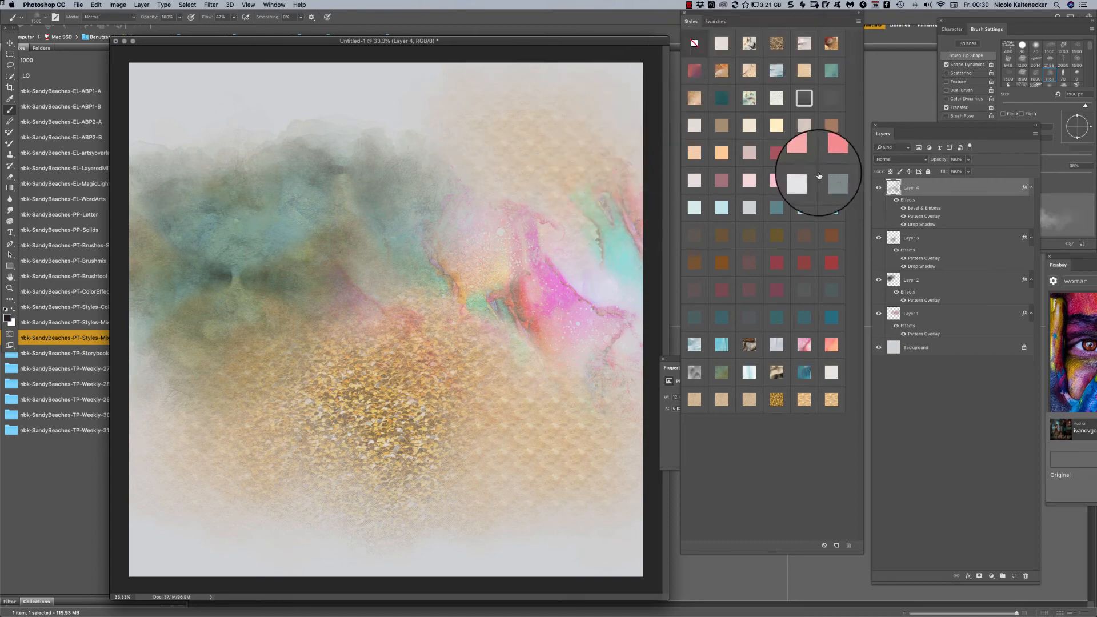
# - Add Layer 5, give it the fine sand pattern style, and brush over the canvas's upper right area and right side
pyautogui.press('super+shift+n')
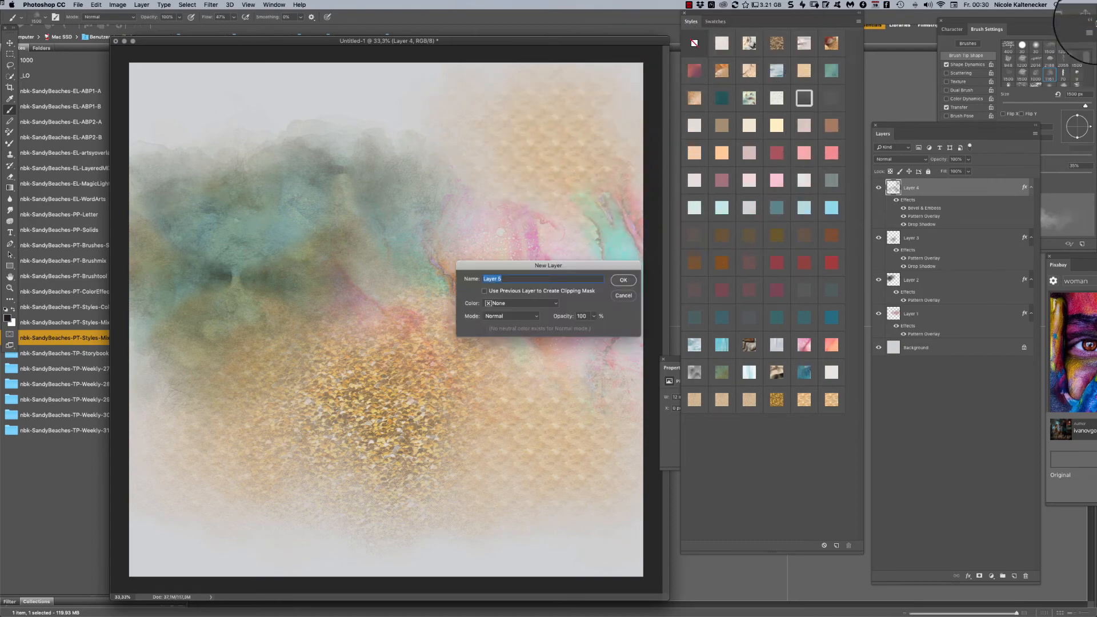
pyautogui.press('Return')
pyautogui.click(722, 400)
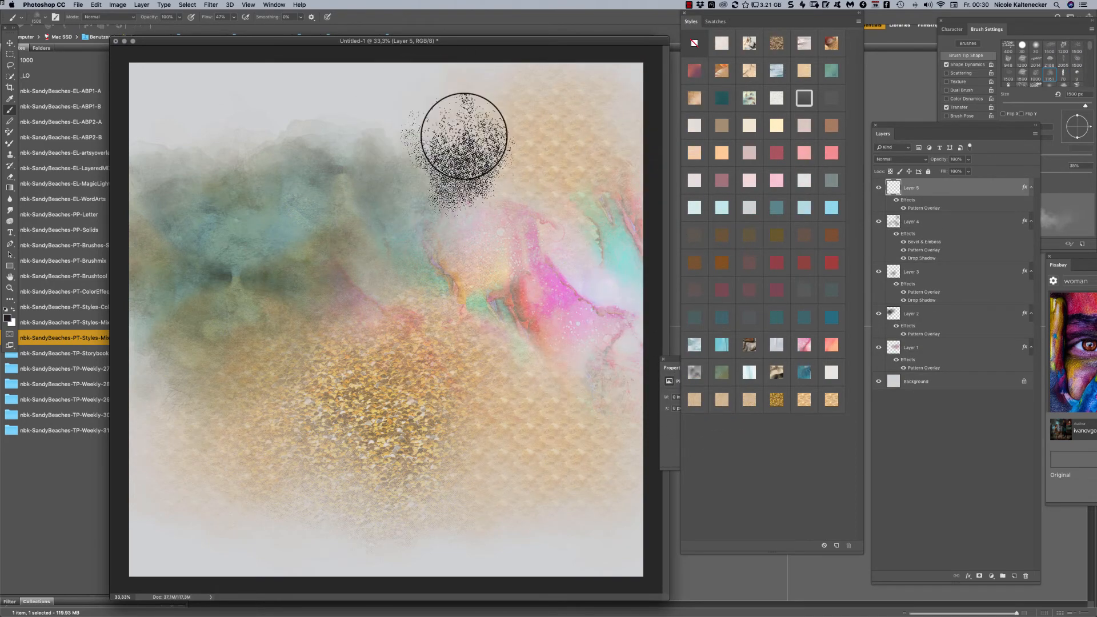
pyautogui.moveTo(464, 136)
pyautogui.mouseDown()
pyautogui.moveTo(487, 183)
pyautogui.moveTo(597, 140)
pyautogui.moveTo(445, 87)
pyautogui.moveTo(388, 86)
pyautogui.moveTo(356, 202)
pyautogui.moveTo(433, 225)
pyautogui.moveTo(560, 84)
pyautogui.moveTo(600, 74)
pyautogui.moveTo(567, 215)
pyautogui.moveTo(593, 286)
pyautogui.moveTo(580, 448)
pyautogui.moveTo(629, 269)
pyautogui.mouseUp()
# - Paint more sand on Layer 5 over the pink area and the lower left with the nbk-sandybeaches-Brushtool8 brush
pyautogui.rightClick(587, 426)
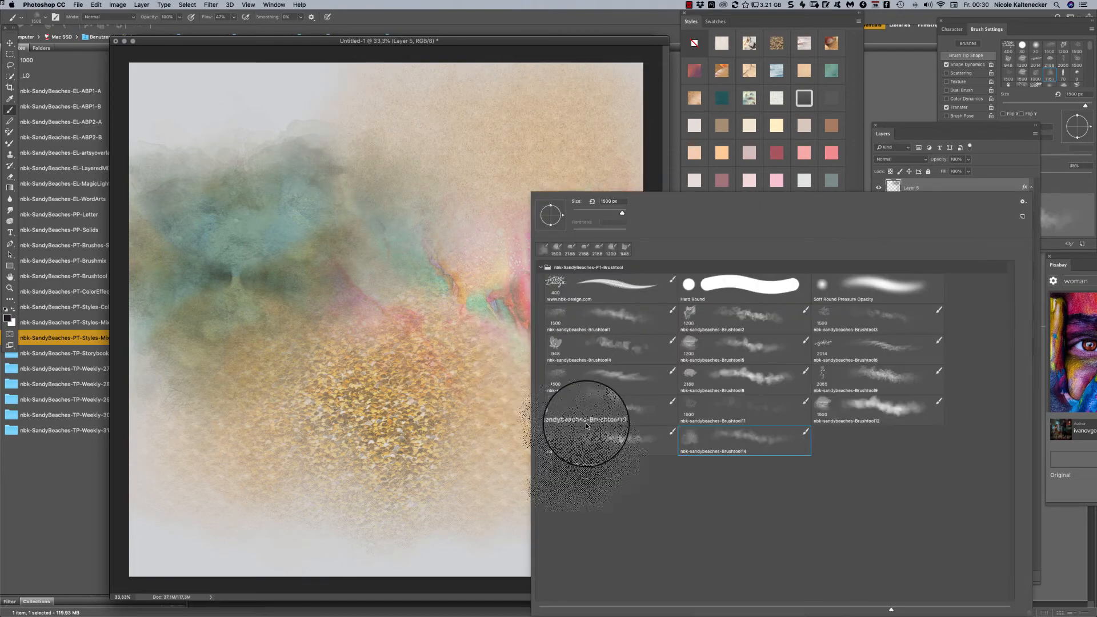
pyautogui.click(710, 382)
pyautogui.press('Return')
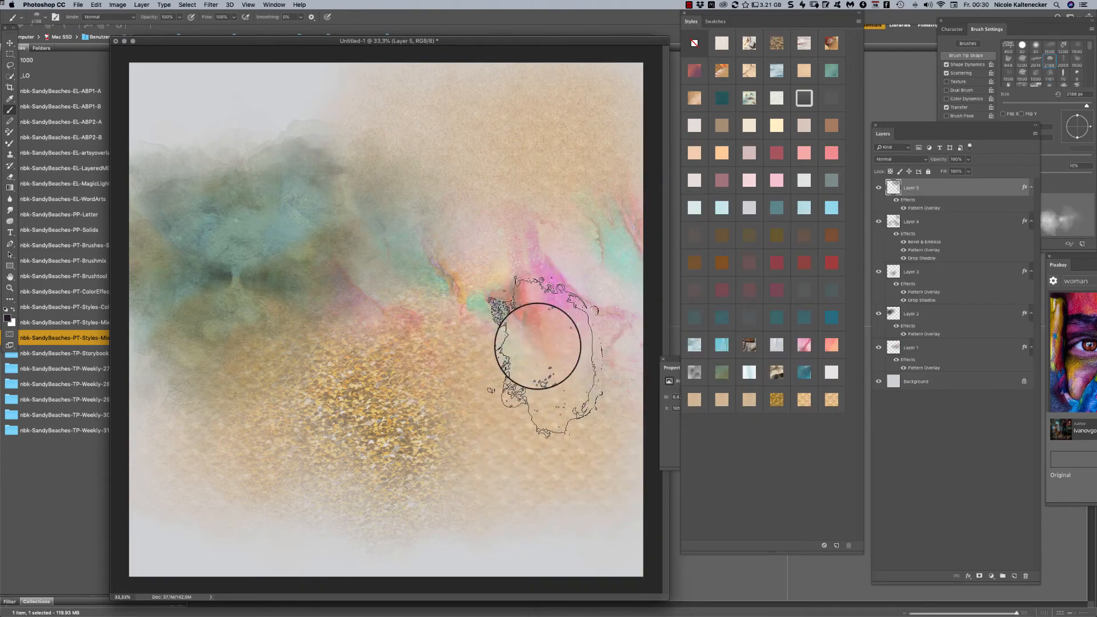
pyautogui.moveTo(537, 345)
pyautogui.mouseDown()
pyautogui.moveTo(588, 294)
pyautogui.moveTo(595, 400)
pyautogui.moveTo(619, 289)
pyautogui.moveTo(635, 293)
pyautogui.mouseUp()
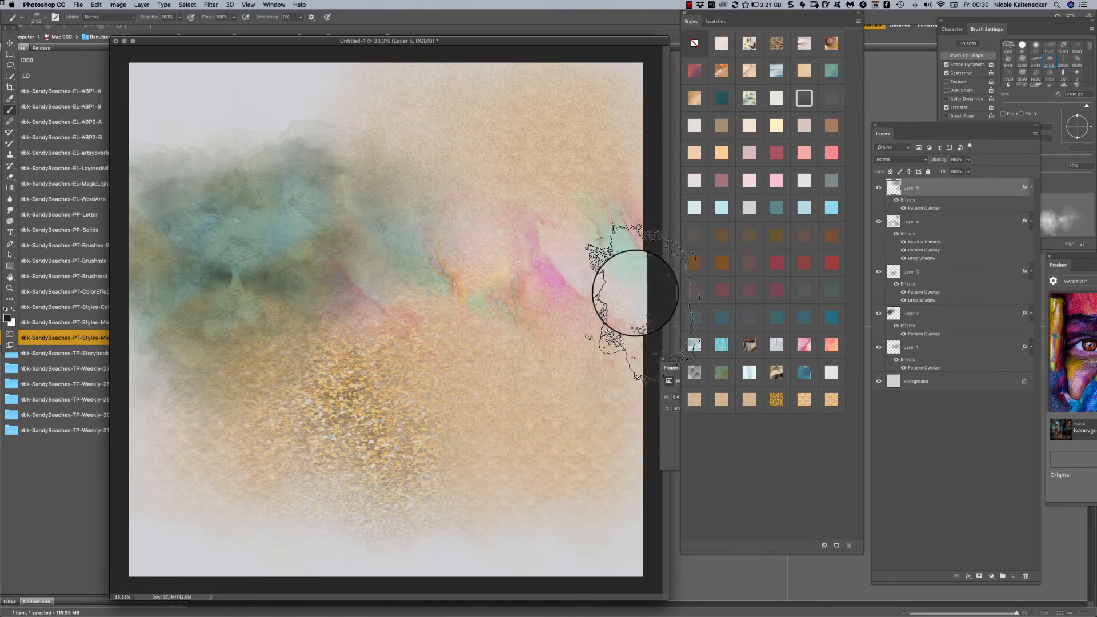
pyautogui.moveTo(232, 426)
pyautogui.mouseDown()
pyautogui.moveTo(166, 375)
pyautogui.moveTo(185, 340)
pyautogui.moveTo(244, 397)
pyautogui.moveTo(259, 435)
pyautogui.moveTo(190, 445)
pyautogui.mouseUp()
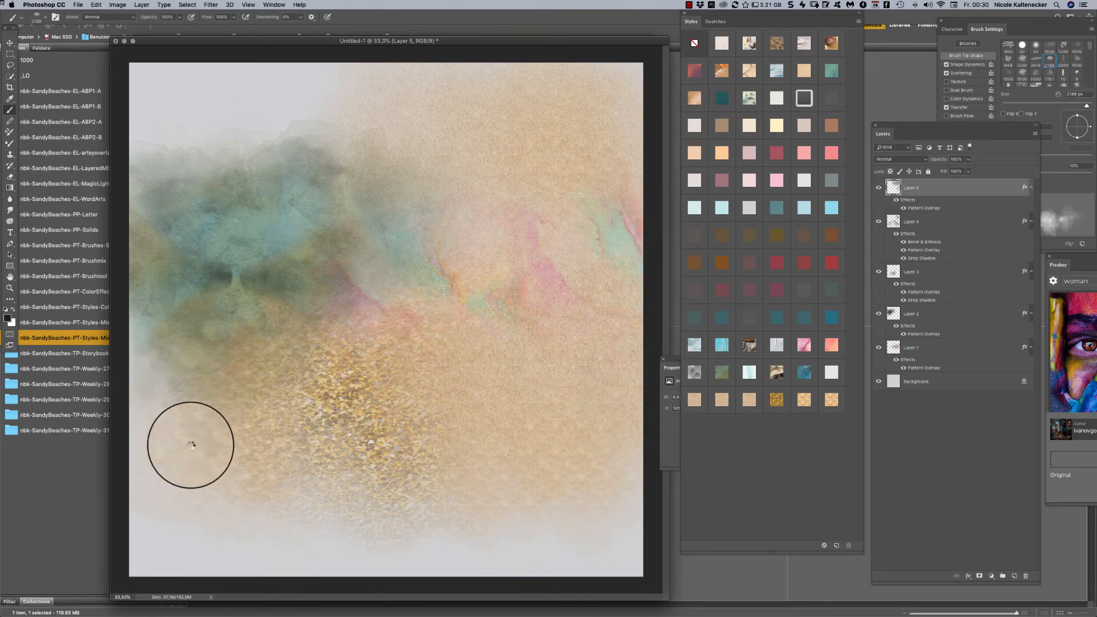
pyautogui.moveTo(180, 407)
pyautogui.mouseDown()
pyautogui.moveTo(181, 367)
pyautogui.moveTo(137, 380)
pyautogui.moveTo(165, 376)
pyautogui.moveTo(213, 400)
pyautogui.moveTo(173, 350)
pyautogui.mouseUp()
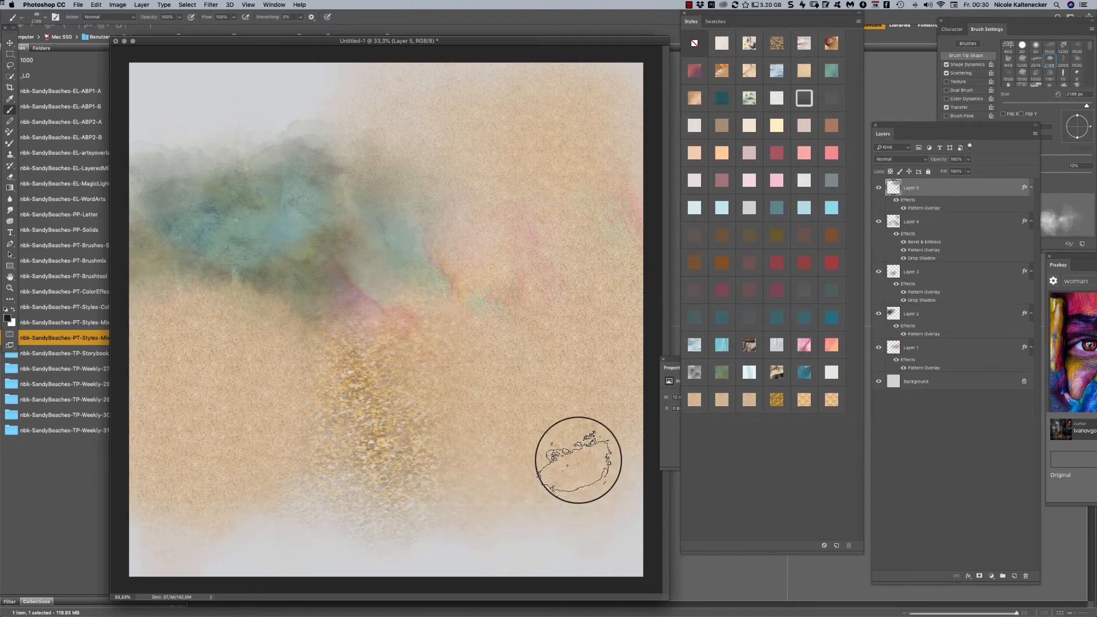
# - Add Layer 6 and brush a large dark cloud across the lower left and centre of the canvas
pyautogui.press('super+shift+n')
pyautogui.press('Return')
pyautogui.moveTo(189, 440)
pyautogui.mouseDown()
pyautogui.moveTo(282, 460)
pyautogui.moveTo(379, 519)
pyautogui.moveTo(469, 527)
pyautogui.mouseUp()
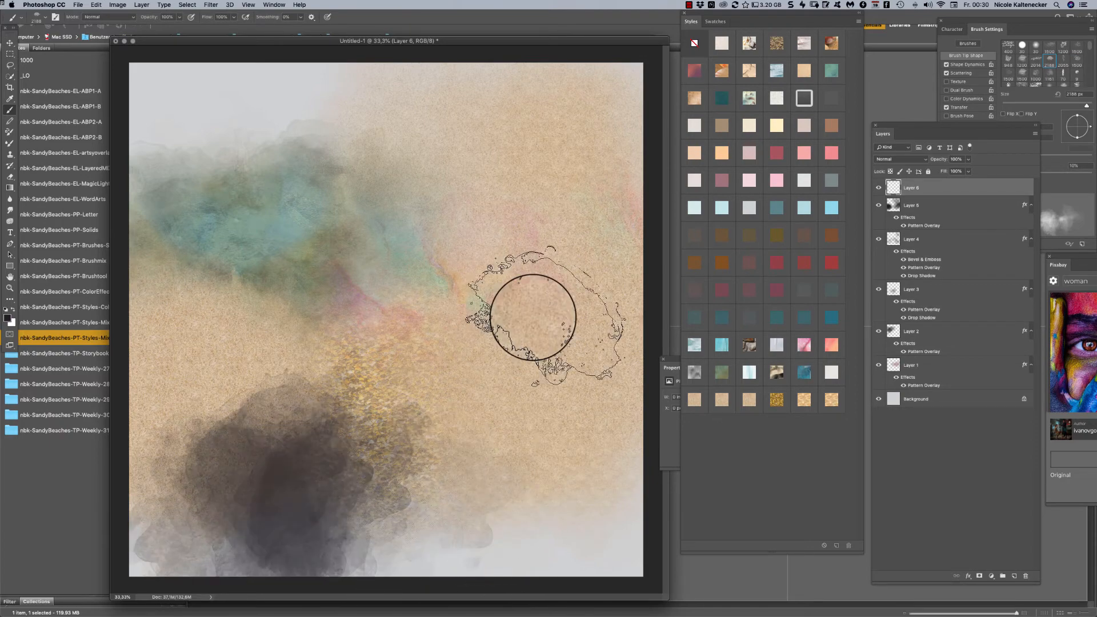
# - Give Layer 6 the purple-coral cloud style and paint the canvas's upper left corner with the nbk-sandybeaches-Brushtool2 brush
pyautogui.rightClick(649, 354)
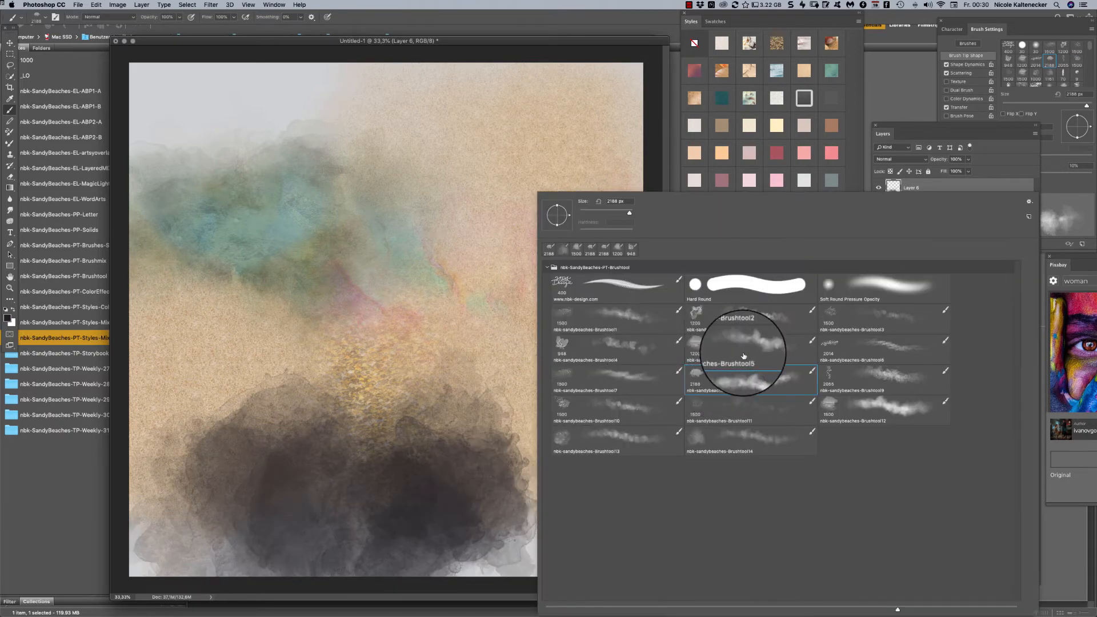
pyautogui.click(701, 315)
pyautogui.press('Return')
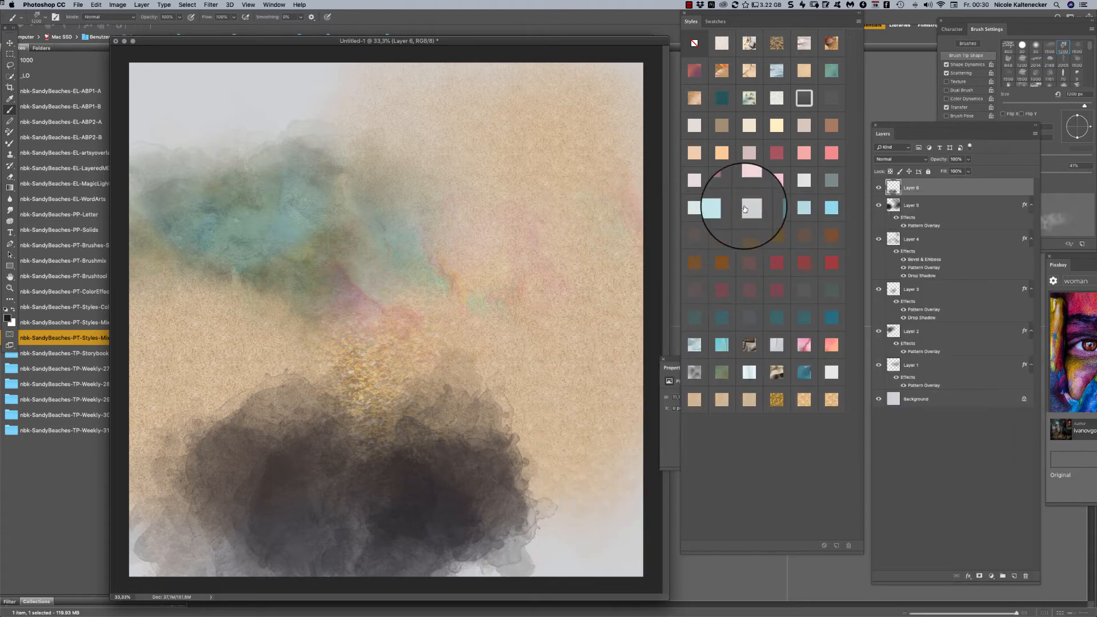
pyautogui.click(695, 72)
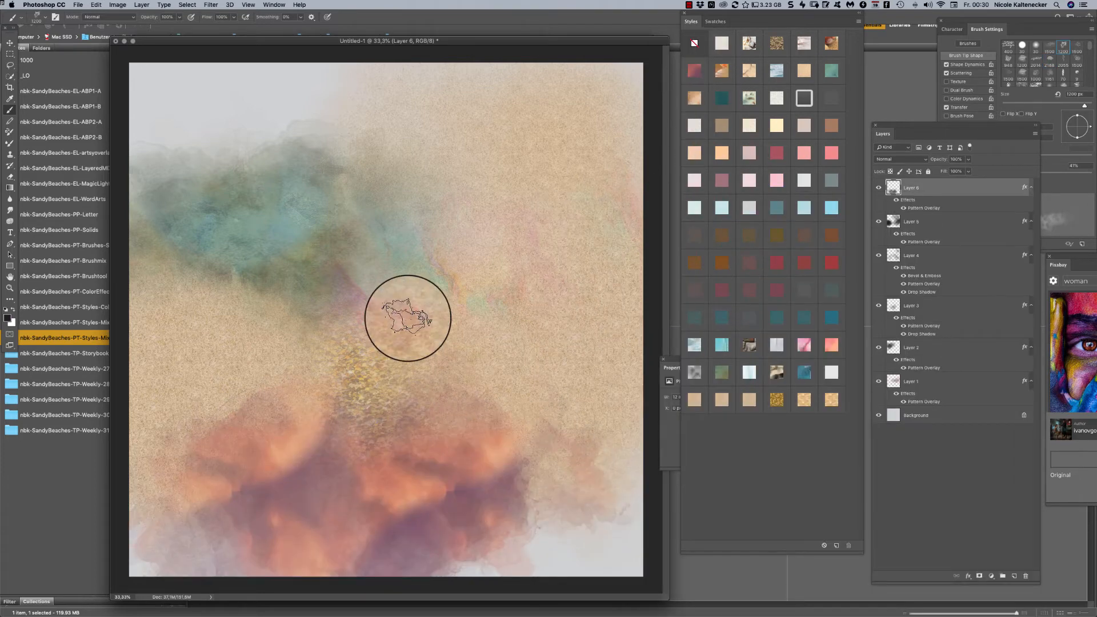
pyautogui.moveTo(314, 93)
pyautogui.mouseDown()
pyautogui.moveTo(242, 89)
pyautogui.moveTo(140, 108)
pyautogui.moveTo(185, 156)
pyautogui.moveTo(294, 103)
pyautogui.mouseUp()
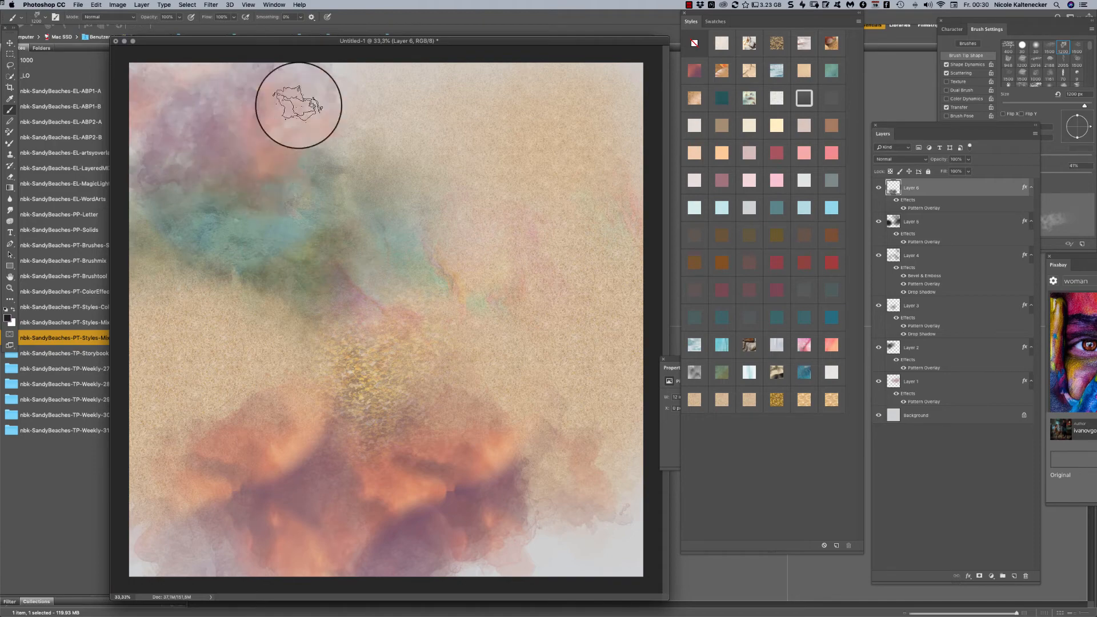
# - Add Layer 7, paint over the coral clouds with nbk-sandybeaches-Brushtool3, apply the teal pattern style, and extend the strokes across the canvas
pyautogui.press('super+shift+n')
pyautogui.press('Return')
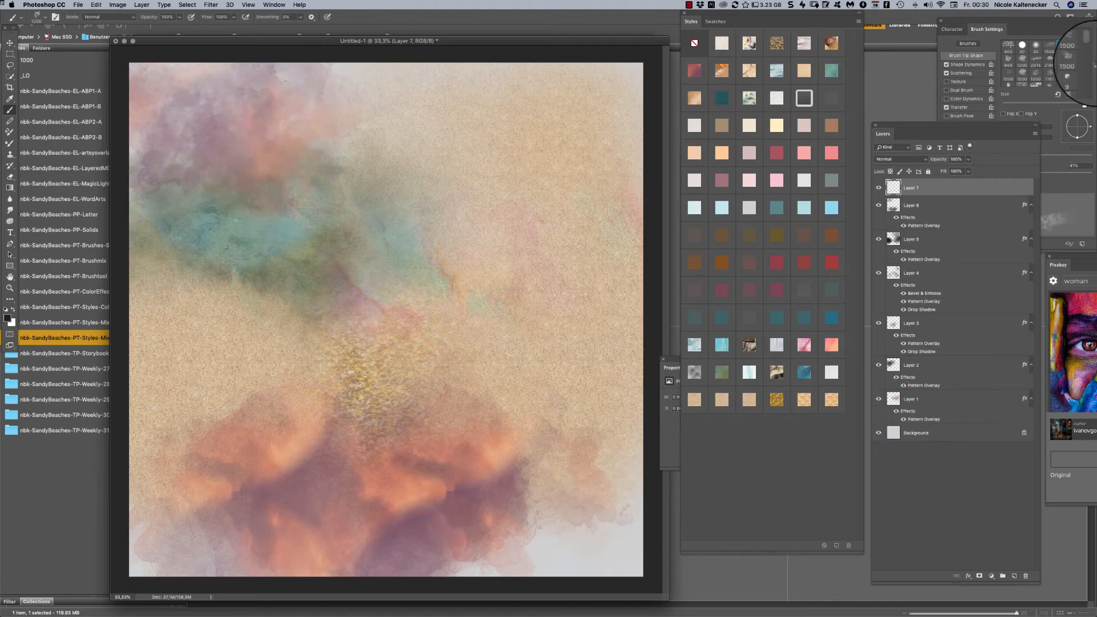
pyautogui.rightClick(479, 423)
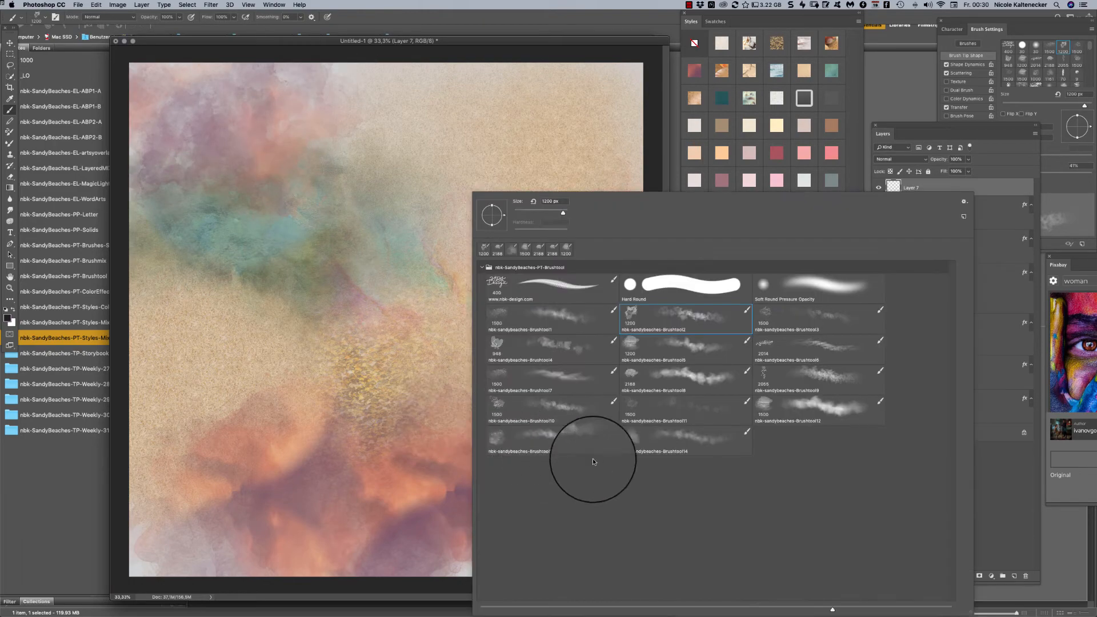
pyautogui.doubleClick(788, 317)
pyautogui.moveTo(414, 529)
pyautogui.mouseDown()
pyautogui.moveTo(387, 507)
pyautogui.moveTo(162, 509)
pyautogui.moveTo(297, 545)
pyautogui.moveTo(448, 448)
pyautogui.moveTo(514, 423)
pyautogui.mouseUp()
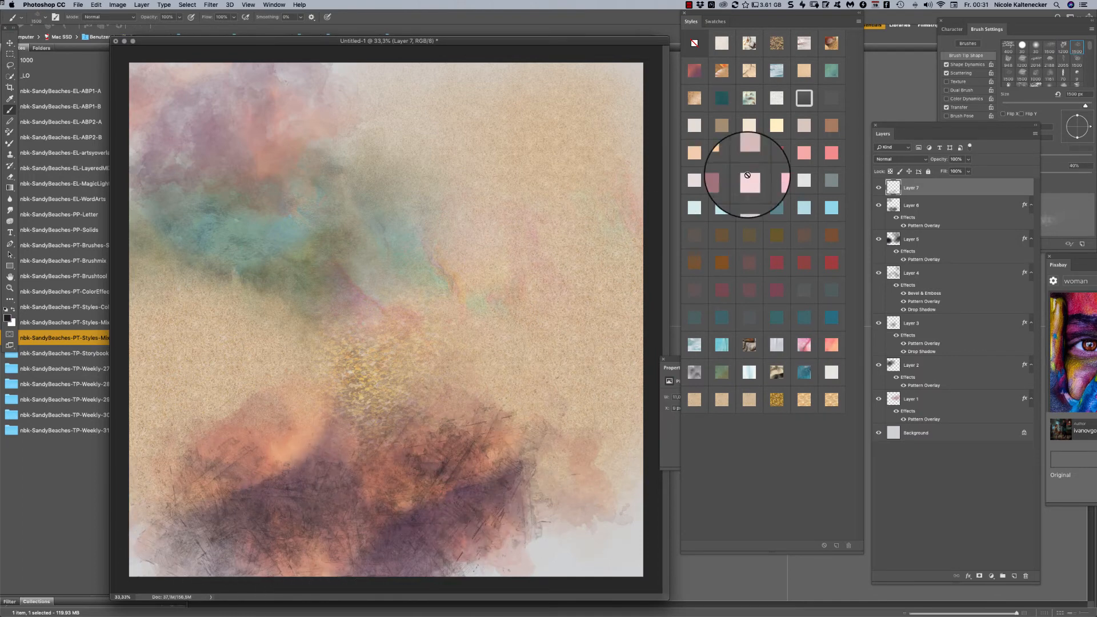
pyautogui.click(835, 67)
pyautogui.moveTo(502, 494)
pyautogui.mouseDown()
pyautogui.moveTo(553, 461)
pyautogui.moveTo(546, 426)
pyautogui.moveTo(494, 472)
pyautogui.moveTo(472, 548)
pyautogui.moveTo(417, 520)
pyautogui.moveTo(397, 465)
pyautogui.moveTo(345, 532)
pyautogui.moveTo(284, 479)
pyautogui.moveTo(166, 470)
pyautogui.moveTo(182, 404)
pyautogui.moveTo(210, 420)
pyautogui.moveTo(222, 408)
pyautogui.moveTo(176, 316)
pyautogui.moveTo(231, 279)
pyautogui.moveTo(568, 190)
pyautogui.moveTo(532, 221)
pyautogui.moveTo(522, 277)
pyautogui.moveTo(505, 218)
pyautogui.moveTo(445, 159)
pyautogui.moveTo(438, 219)
pyautogui.moveTo(493, 306)
pyautogui.moveTo(578, 202)
pyautogui.moveTo(582, 353)
pyautogui.moveTo(584, 230)
pyautogui.moveTo(554, 185)
pyautogui.mouseUp()
# - Add Layer 8, apply the seagull pattern style, and brush birds along the right side of the canvas
pyautogui.press('super+shift+n')
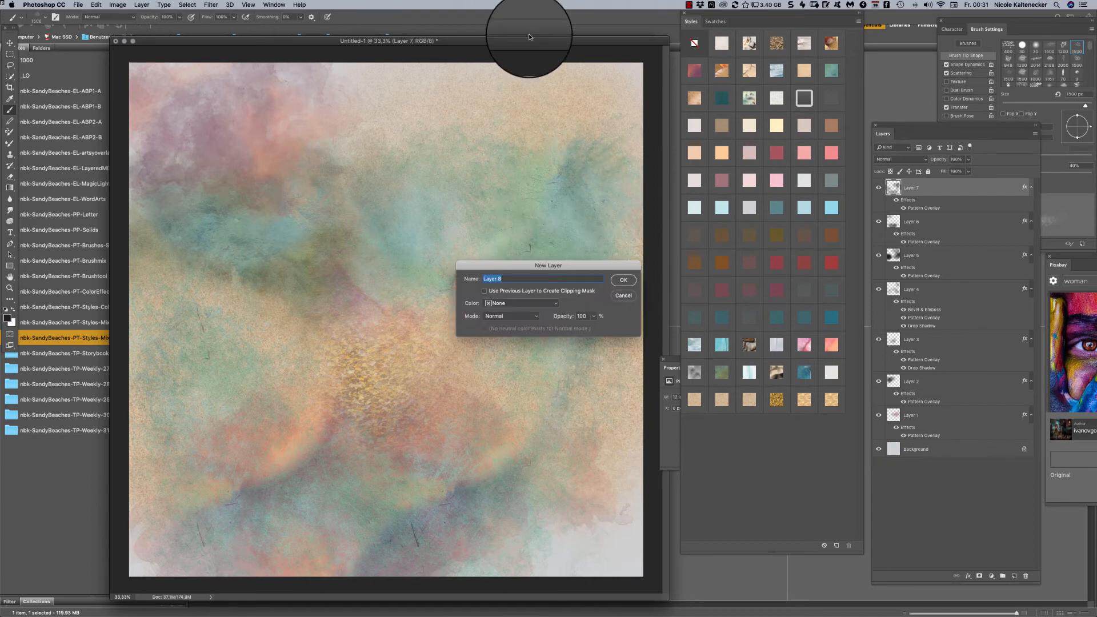
pyautogui.press('Return')
pyautogui.click(727, 69)
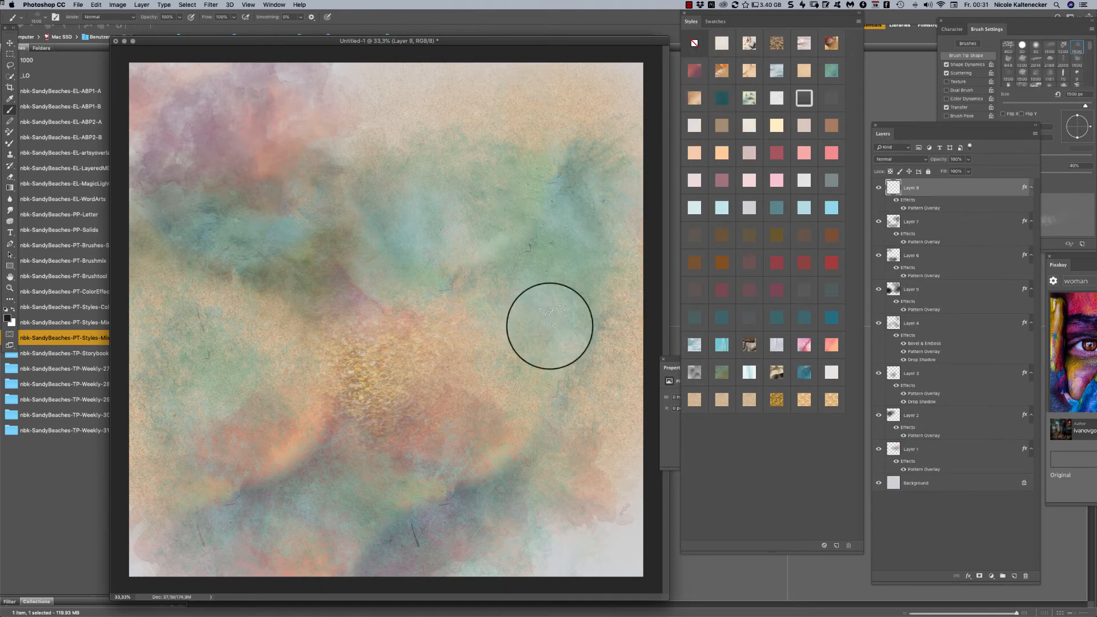
pyautogui.click(499, 429)
pyautogui.moveTo(545, 373)
pyautogui.mouseDown()
pyautogui.moveTo(610, 379)
pyautogui.moveTo(624, 269)
pyautogui.moveTo(473, 223)
pyautogui.moveTo(482, 238)
pyautogui.moveTo(526, 225)
pyautogui.moveTo(580, 260)
pyautogui.mouseUp()
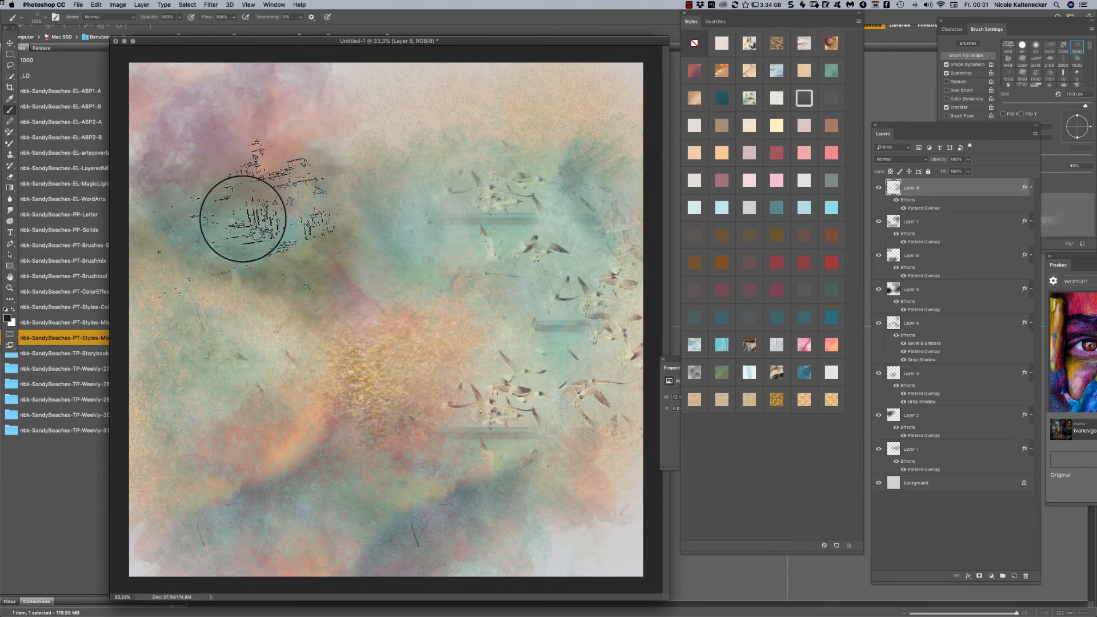
# - Add Layer 9 and brush the cracked-earth pattern style over the canvas's left side below the teal area
pyautogui.press('super+shift+n')
pyautogui.press('Return')
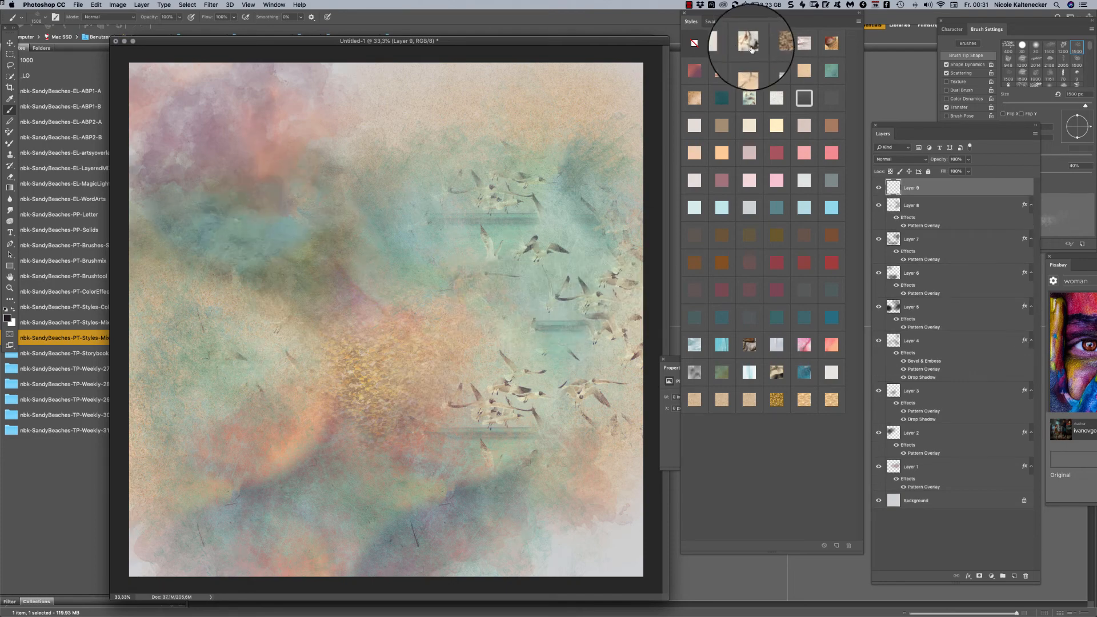
pyautogui.moveTo(294, 355)
pyautogui.mouseDown()
pyautogui.moveTo(216, 313)
pyautogui.moveTo(172, 346)
pyautogui.moveTo(111, 311)
pyautogui.moveTo(154, 372)
pyautogui.mouseUp()
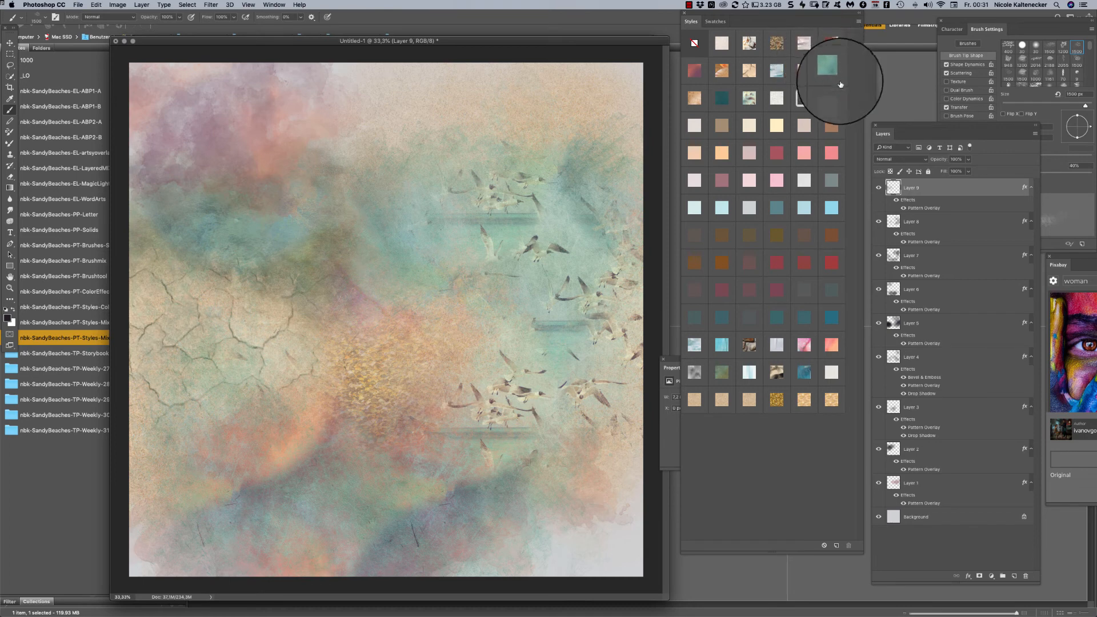
# - Add Layer 10 with the starfish pattern style and brush it into the upper right, lower right and upper left areas
pyautogui.press('super+shift+n')
pyautogui.press('Return')
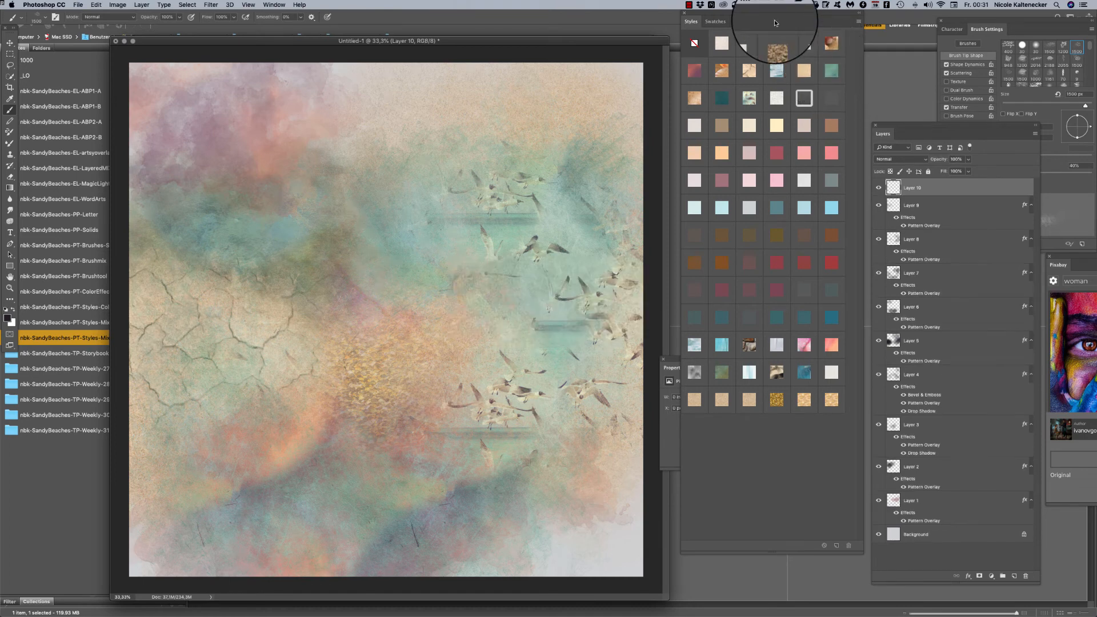
pyautogui.moveTo(575, 131)
pyautogui.mouseDown()
pyautogui.moveTo(556, 89)
pyautogui.moveTo(608, 123)
pyautogui.mouseUp()
pyautogui.moveTo(549, 400)
pyautogui.mouseDown()
pyautogui.moveTo(526, 527)
pyautogui.moveTo(617, 497)
pyautogui.moveTo(564, 519)
pyautogui.mouseUp()
pyautogui.moveTo(260, 69); pyautogui.dragTo(246, 74)
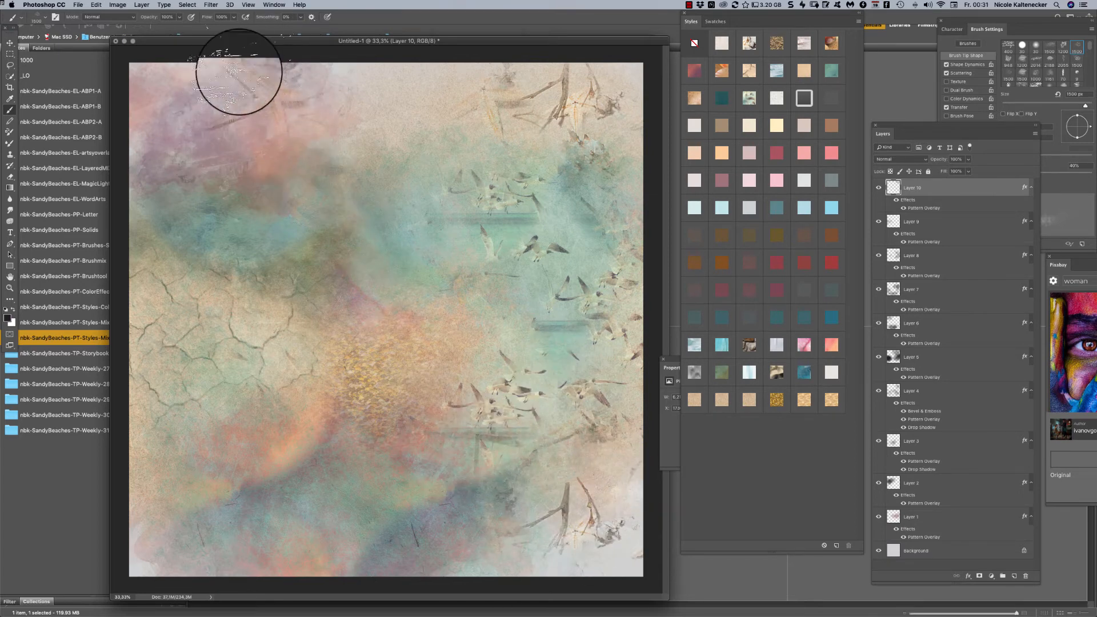
# - Add Layer 11, brush over the teal patch, apply the water pattern style, and paint more waves over the cracked-earth and gold areas
pyautogui.press('super+shift+n')
pyautogui.press('Return')
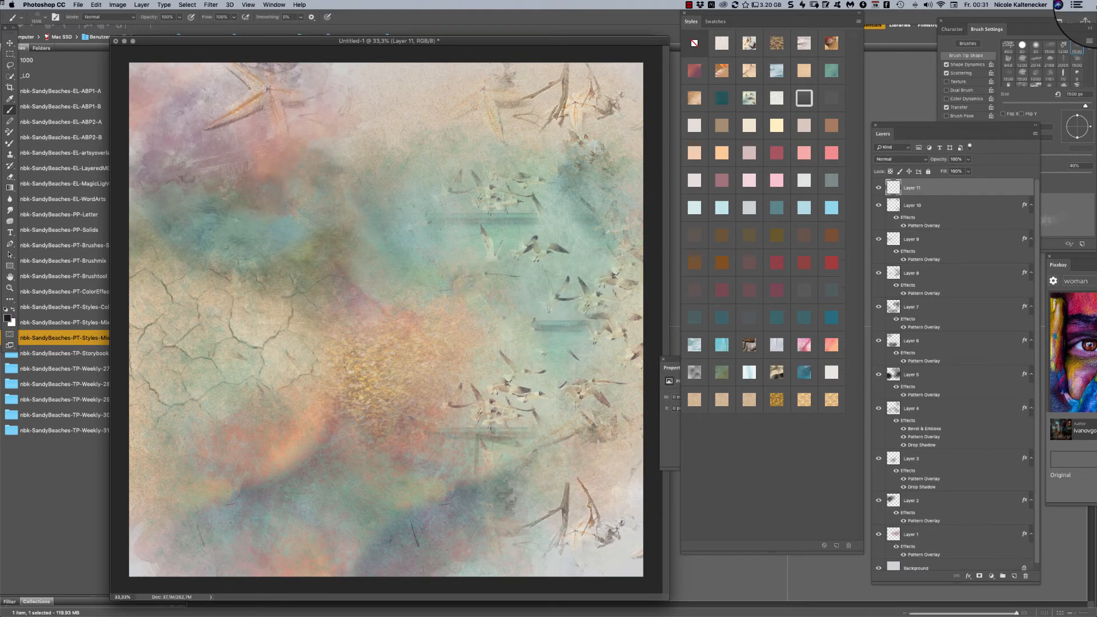
pyautogui.moveTo(218, 240)
pyautogui.mouseDown()
pyautogui.moveTo(183, 245)
pyautogui.moveTo(164, 269)
pyautogui.moveTo(231, 214)
pyautogui.mouseUp()
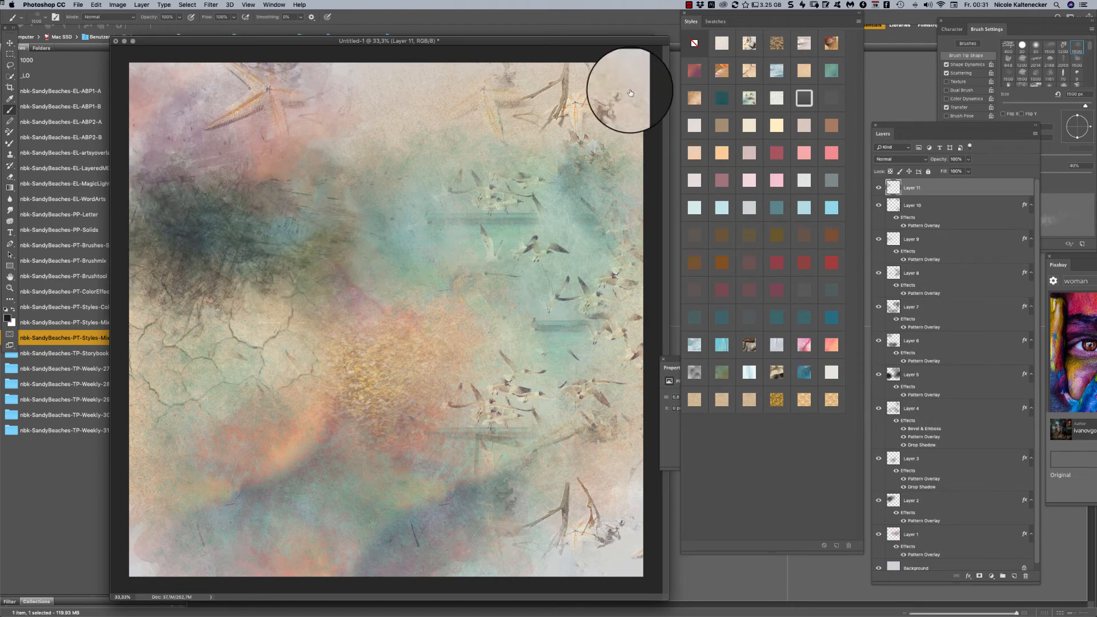
pyautogui.click(776, 71)
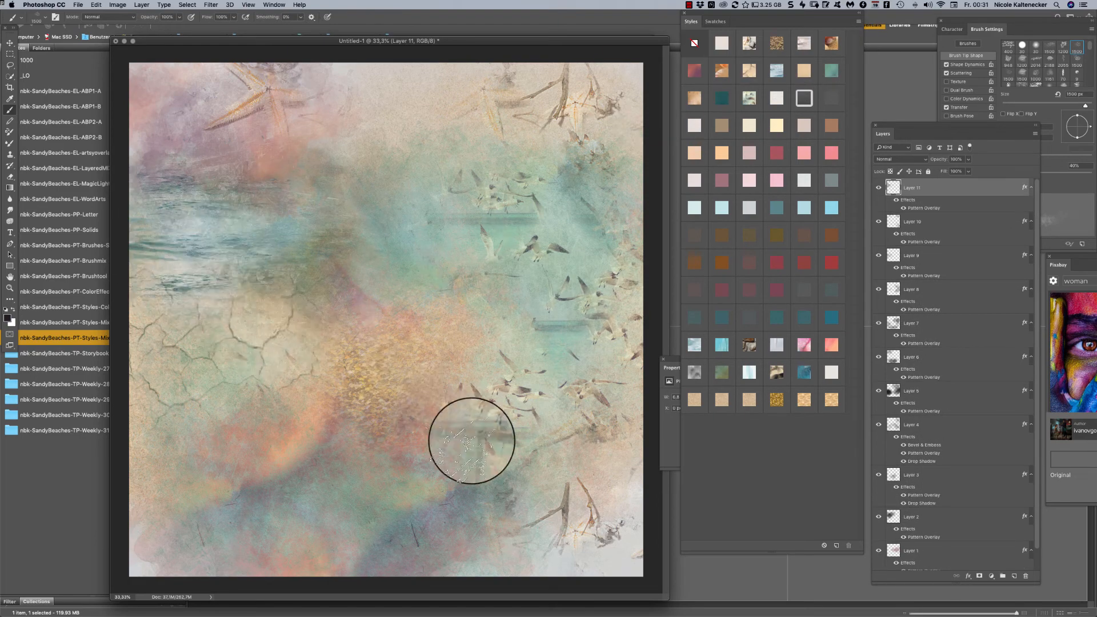
pyautogui.moveTo(365, 382)
pyautogui.mouseDown()
pyautogui.moveTo(377, 362)
pyautogui.moveTo(255, 379)
pyautogui.moveTo(225, 364)
pyautogui.mouseUp()
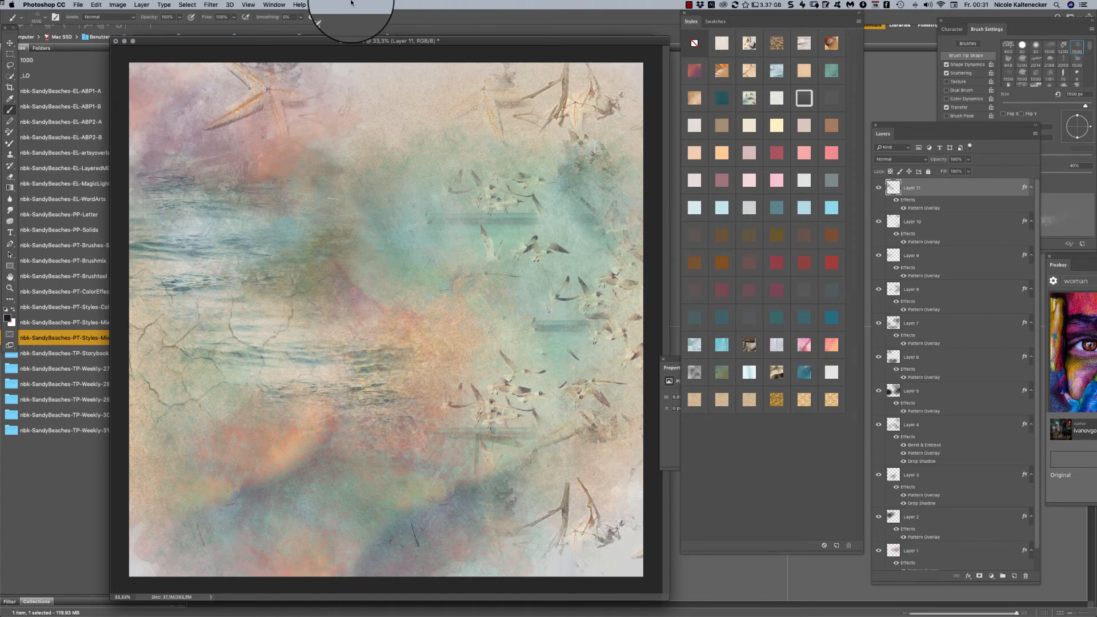
# - Switch to Adobe Bridge, view the nbk-SandyBeaches-PT-Styles-Mix-A folder, and open nbk-SandyBeaches-TP-SB-1.psd from the Storybook folder, placing its window over the collage
pyautogui.click(80, 483)
pyautogui.click(114, 321)
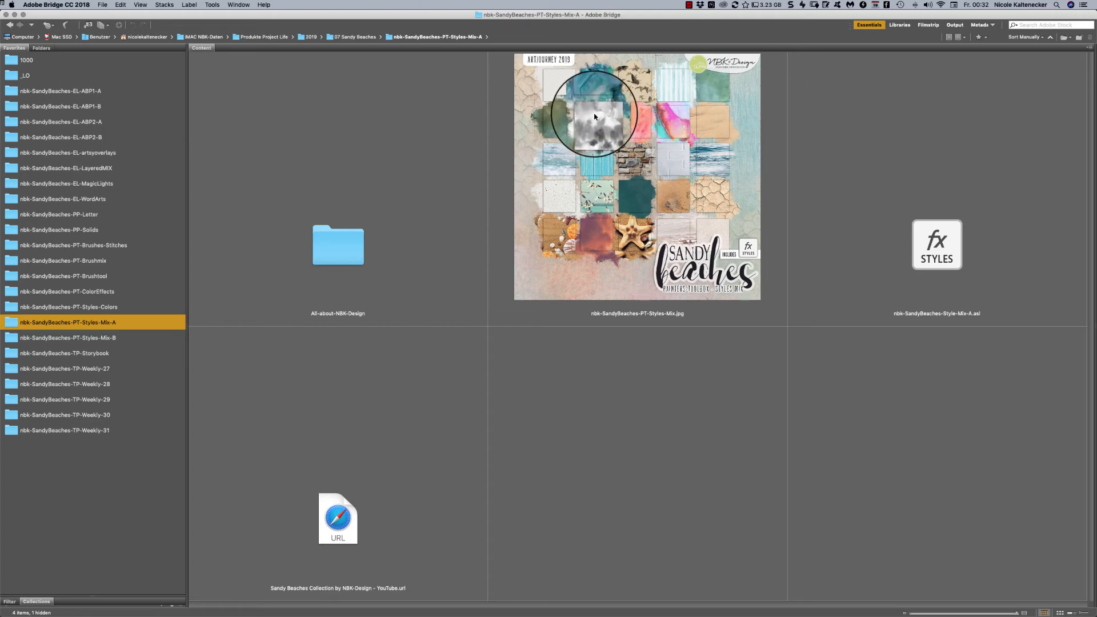
pyautogui.click(135, 354)
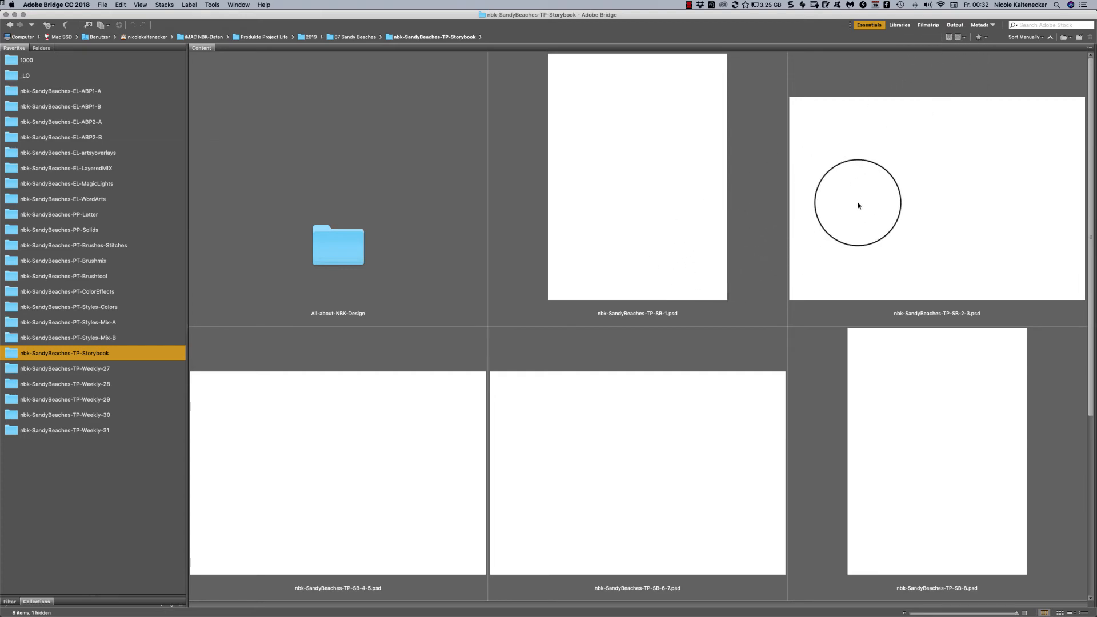
pyautogui.doubleClick(685, 216)
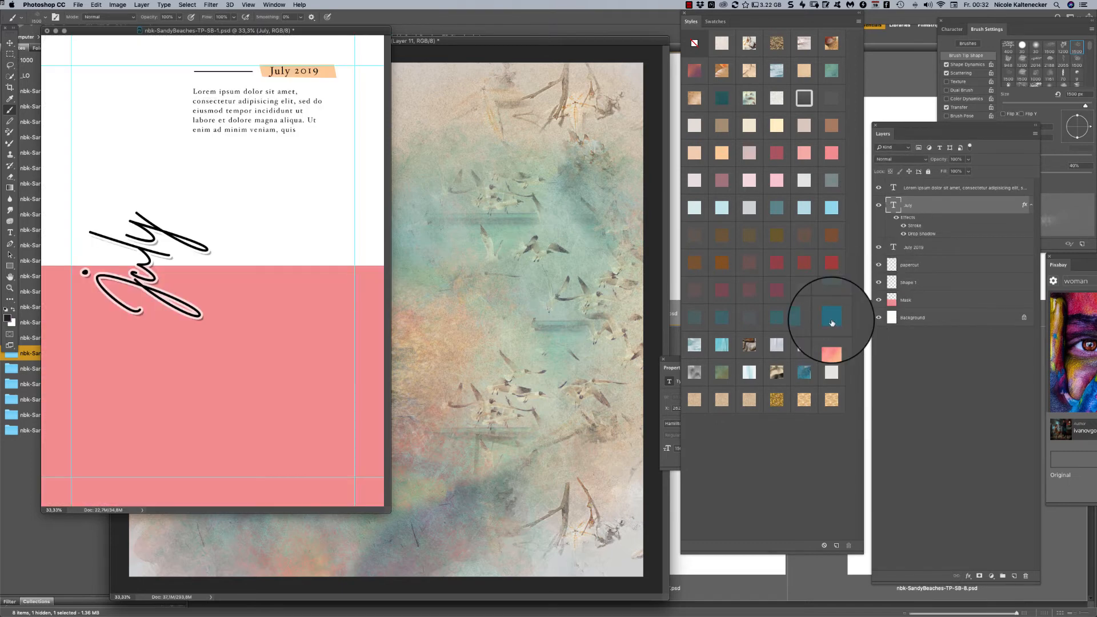
pyautogui.moveTo(351, 33); pyautogui.dragTo(546, 77)
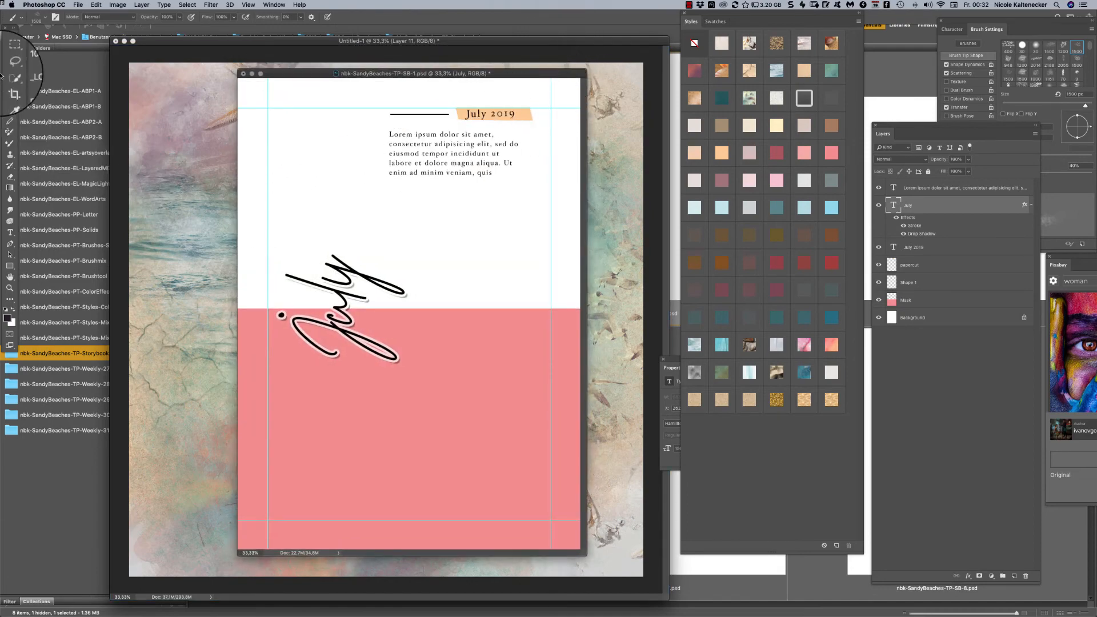
# - Activate the Move tool and select the template's pink Mask layer
pyautogui.click(11, 43)
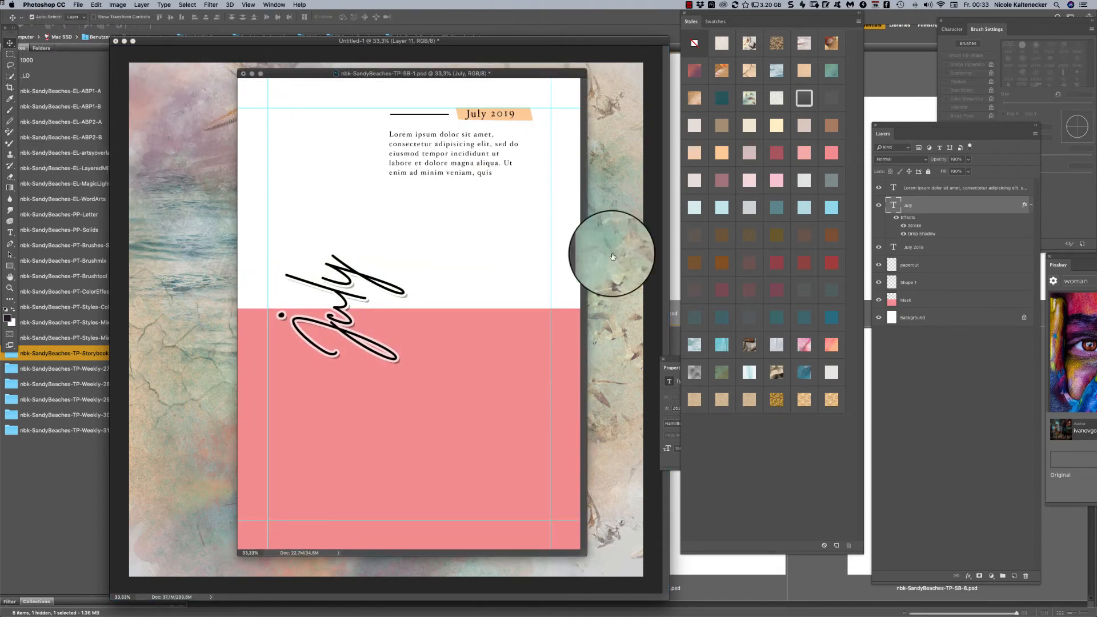
pyautogui.click(949, 377)
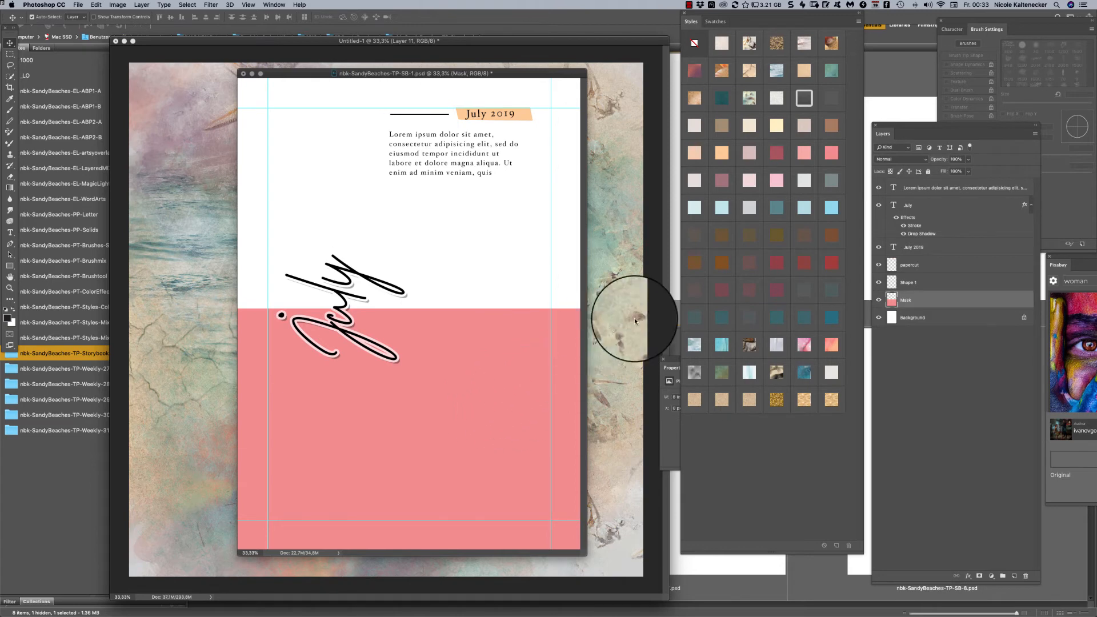
pyautogui.click(891, 300)
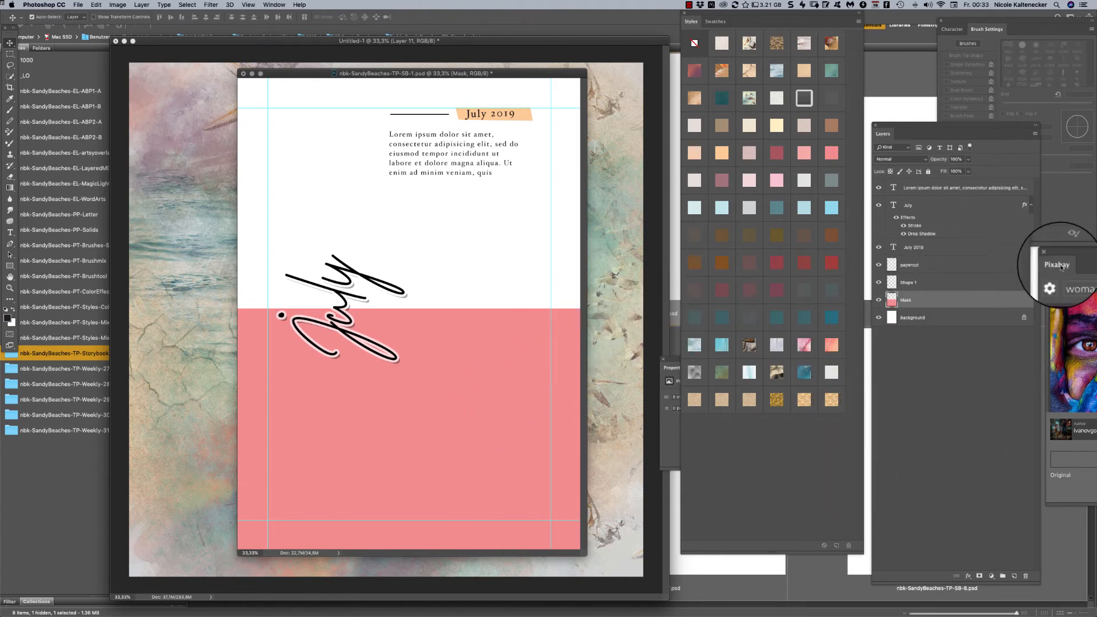
# - Bring the Pixabay extension beside the template page and search its photos for "beach"
pyautogui.moveTo(1061, 258); pyautogui.dragTo(670, 299)
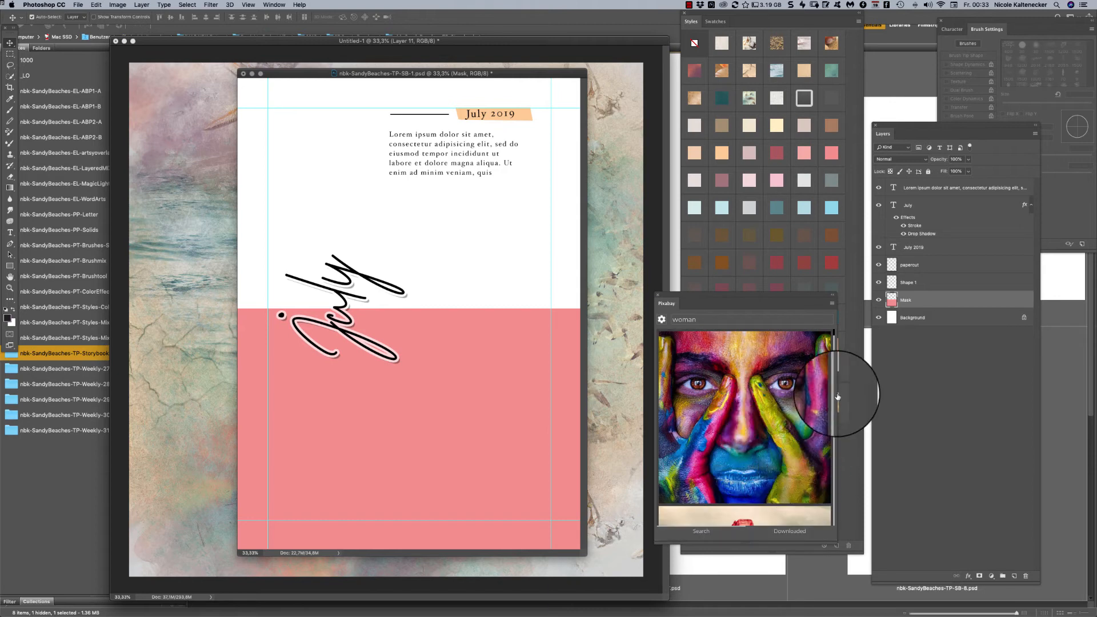
pyautogui.click(764, 321)
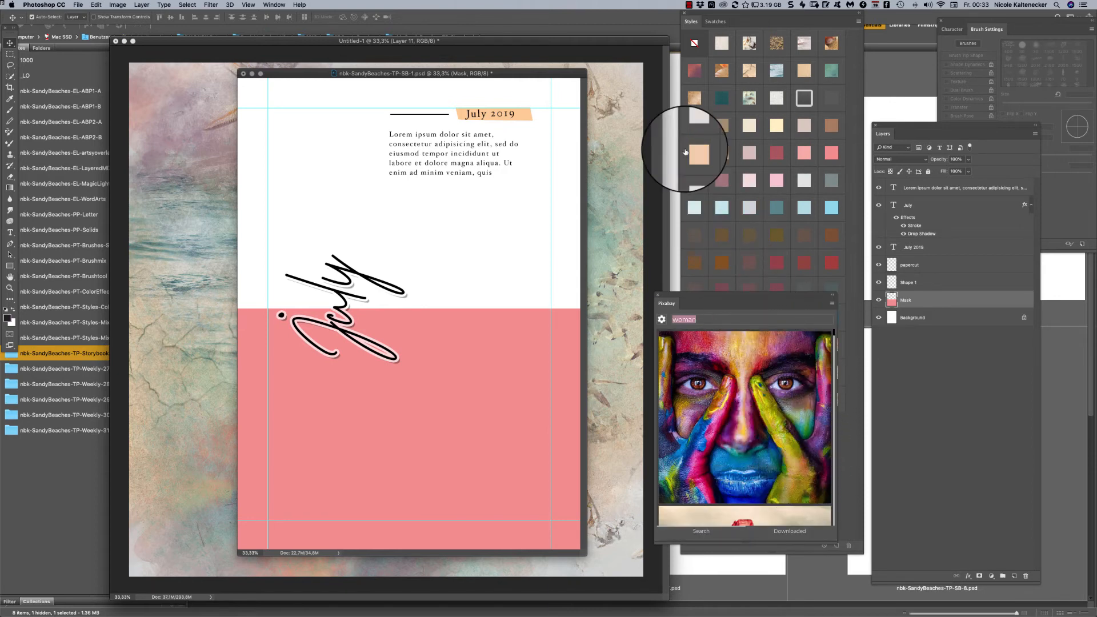
pyautogui.write('beach')
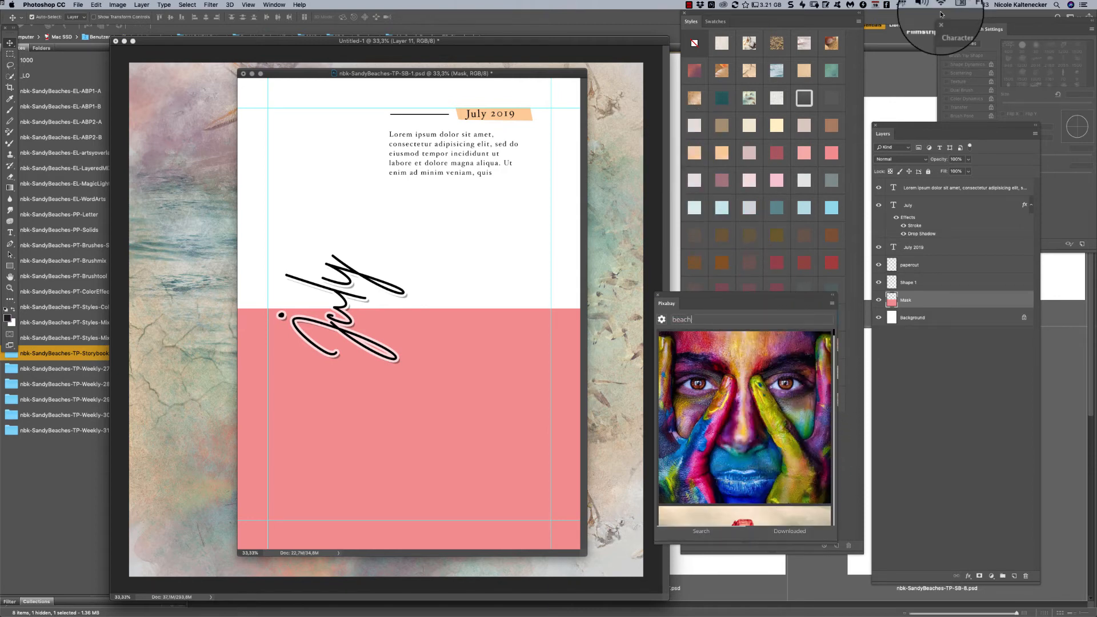
pyautogui.press('Return')
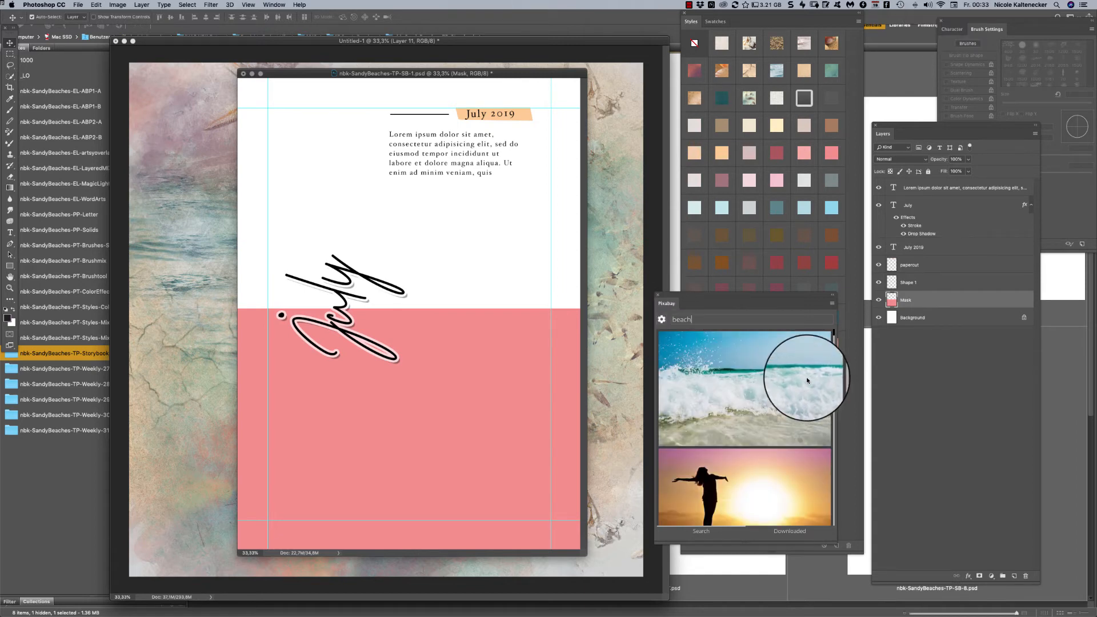
# - Place the breaking-wave photo as a clipping mask on the Mask layer and shift it down so sky and horizon fill the upper part
pyautogui.click(807, 380)
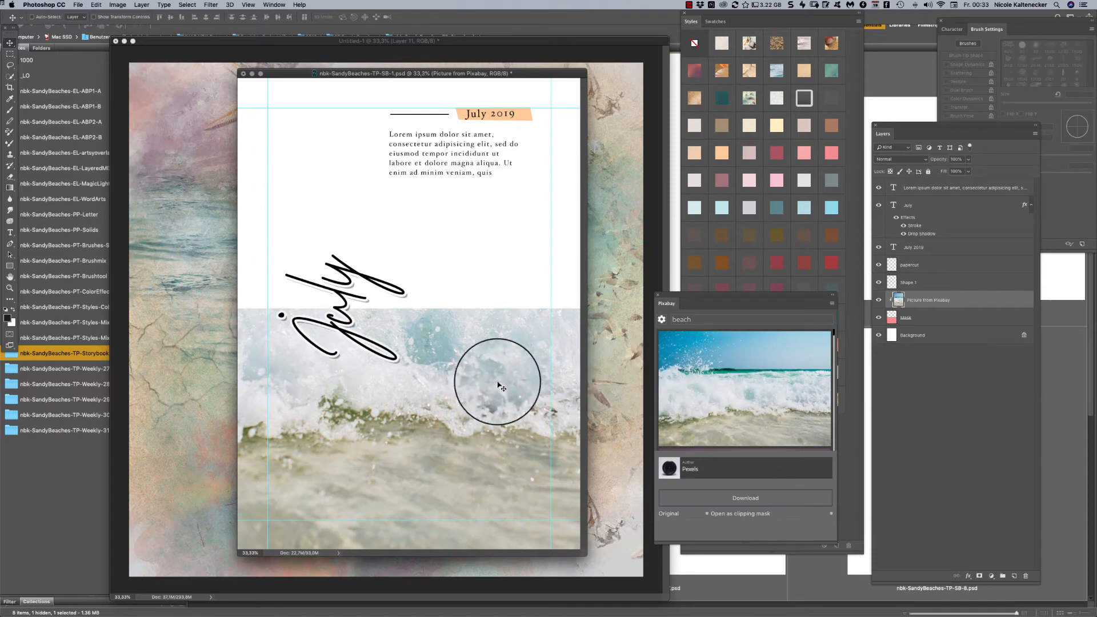
pyautogui.moveTo(499, 387); pyautogui.dragTo(502, 445)
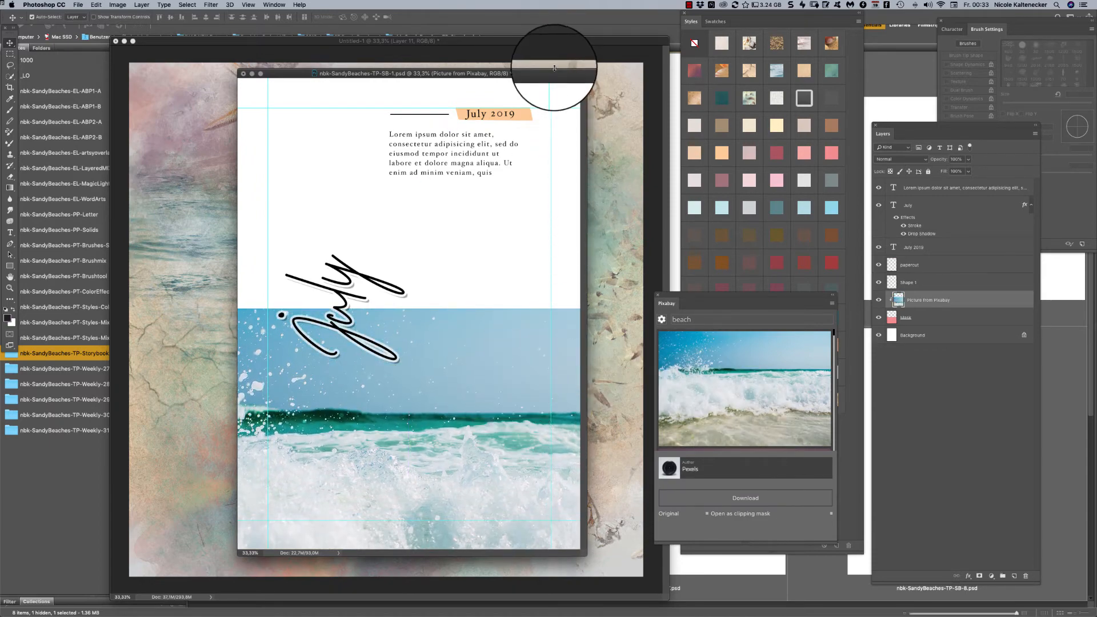
pyautogui.moveTo(552, 74); pyautogui.dragTo(554, 64)
pyautogui.click(558, 79)
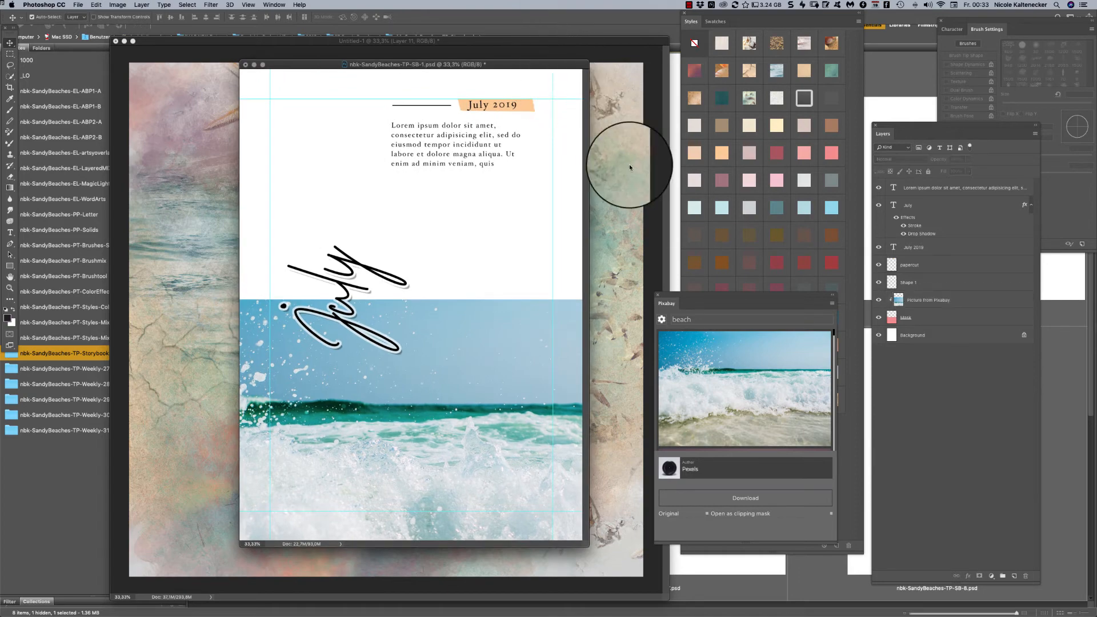
# - Shrink the collage document out of the way, switch to Adobe Bridge, and open nbk-SandyBeaches-EL-ABP1_3.png from the nbk-SandyBeaches-EL-ABP1-A folder
pyautogui.click(153, 141)
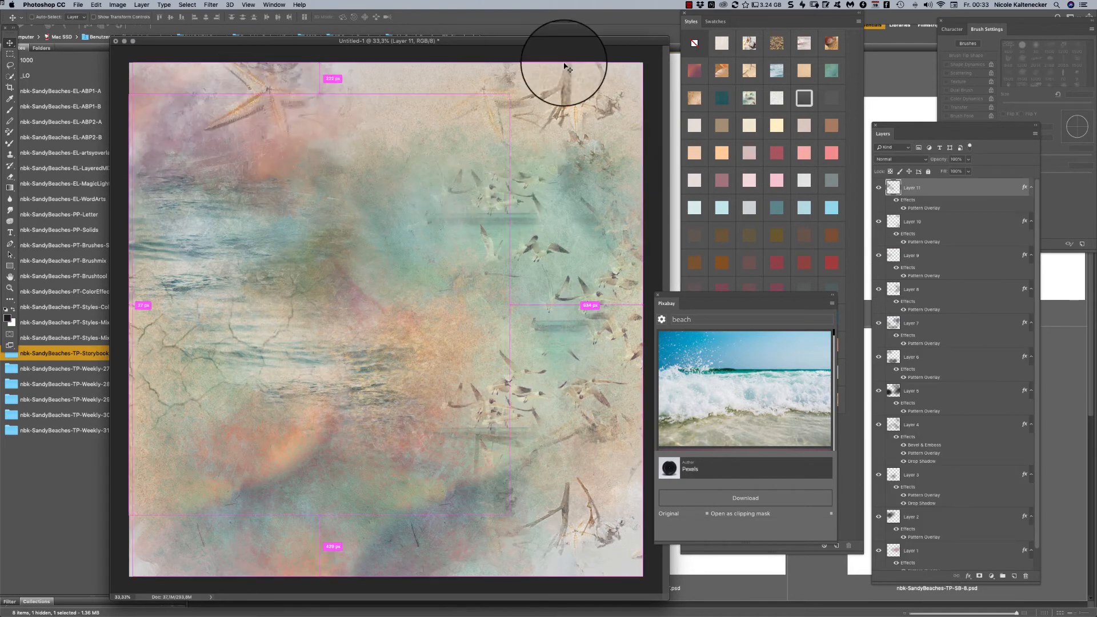
pyautogui.press('super+minus')
pyautogui.press('super+minus')
pyautogui.press('super+minus')
pyautogui.press('super+minus')
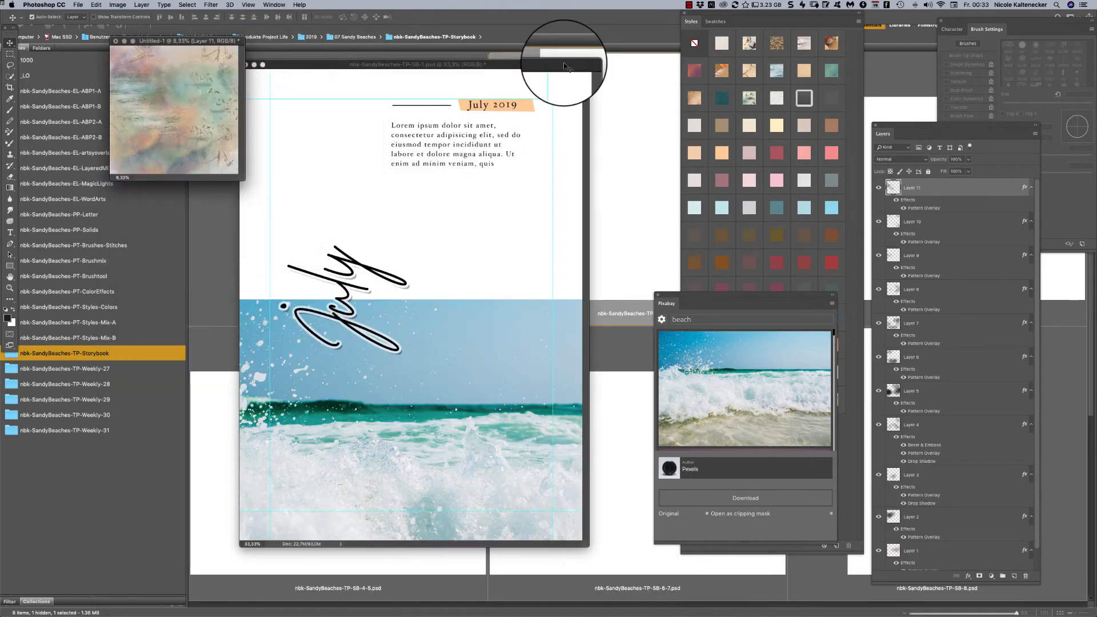
pyautogui.click(137, 230)
pyautogui.click(87, 91)
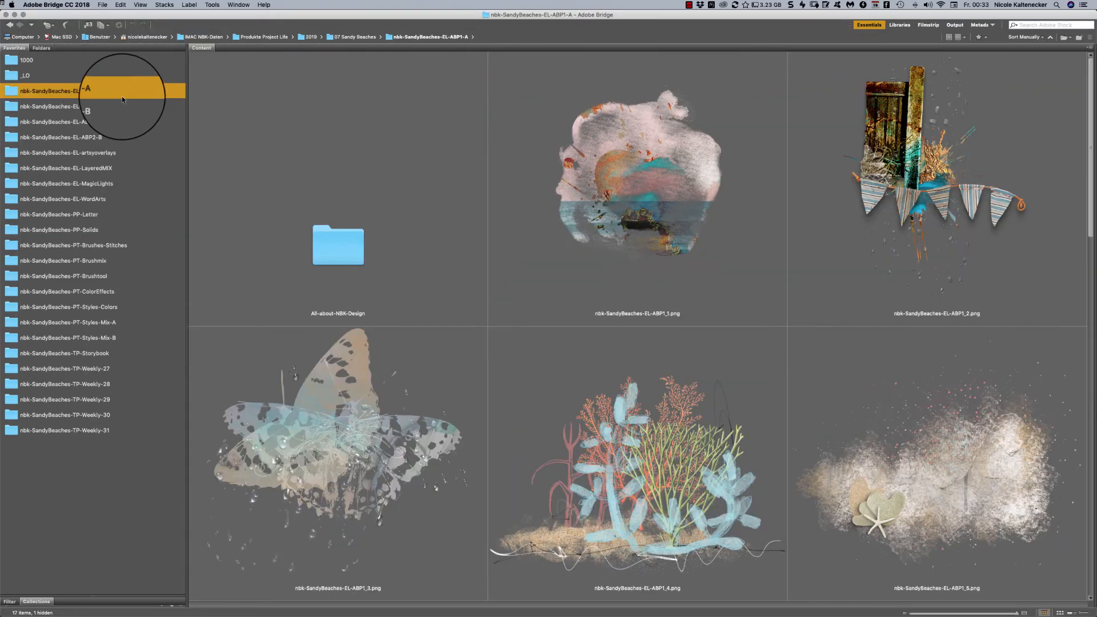
pyautogui.doubleClick(428, 388)
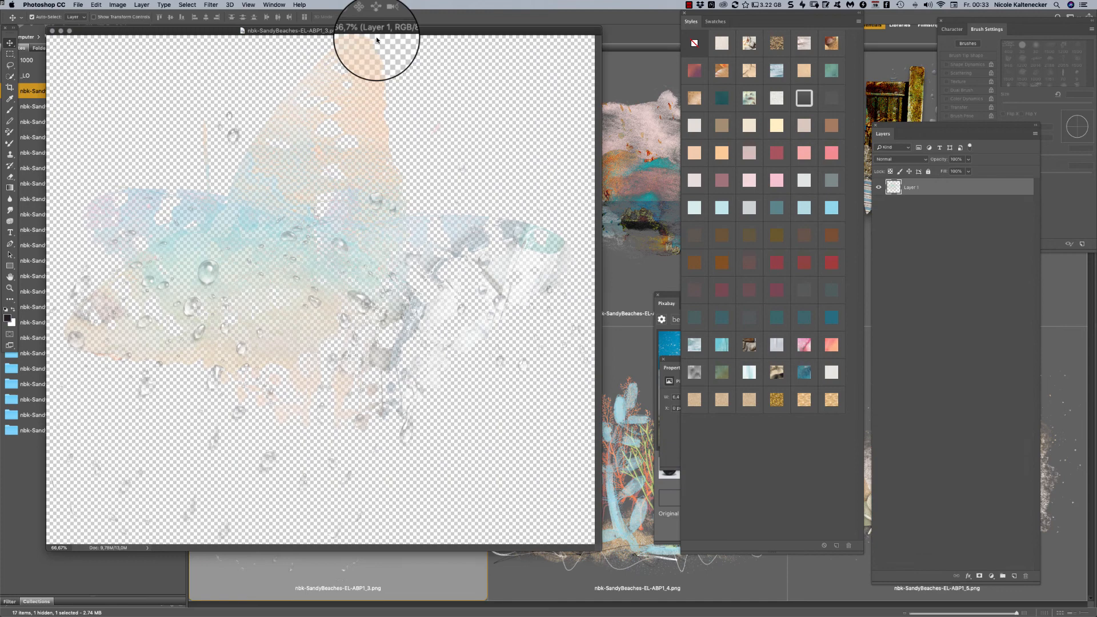
# - Copy the butterfly artwork into nbk-SandyBeaches-TP-SB-1.psd, placing it behind the July lettering and its layer directly above papercut
pyautogui.click(274, 5)
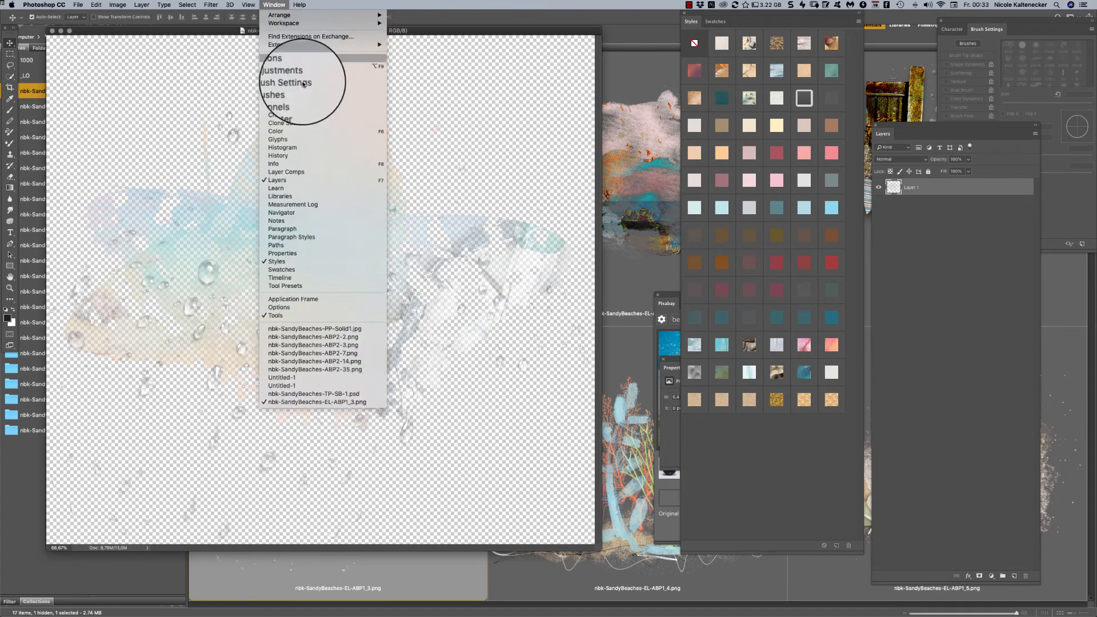
pyautogui.click(374, 394)
pyautogui.click(197, 291)
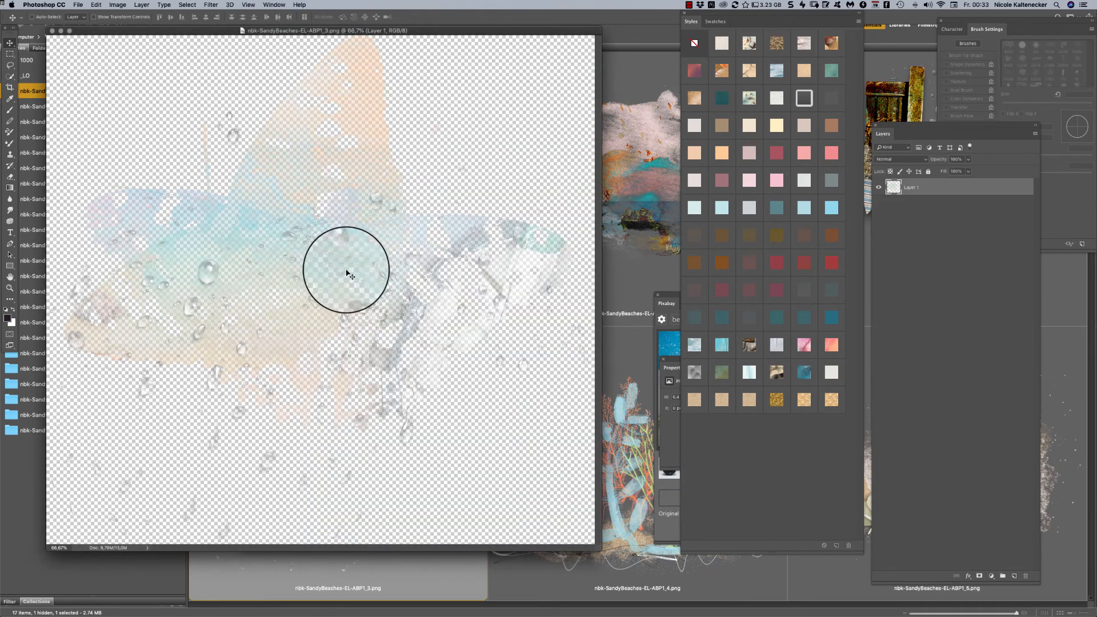
pyautogui.moveTo(347, 273); pyautogui.dragTo(432, 276)
pyautogui.moveTo(376, 496); pyautogui.dragTo(356, 293)
pyautogui.moveTo(936, 185); pyautogui.dragTo(931, 269)
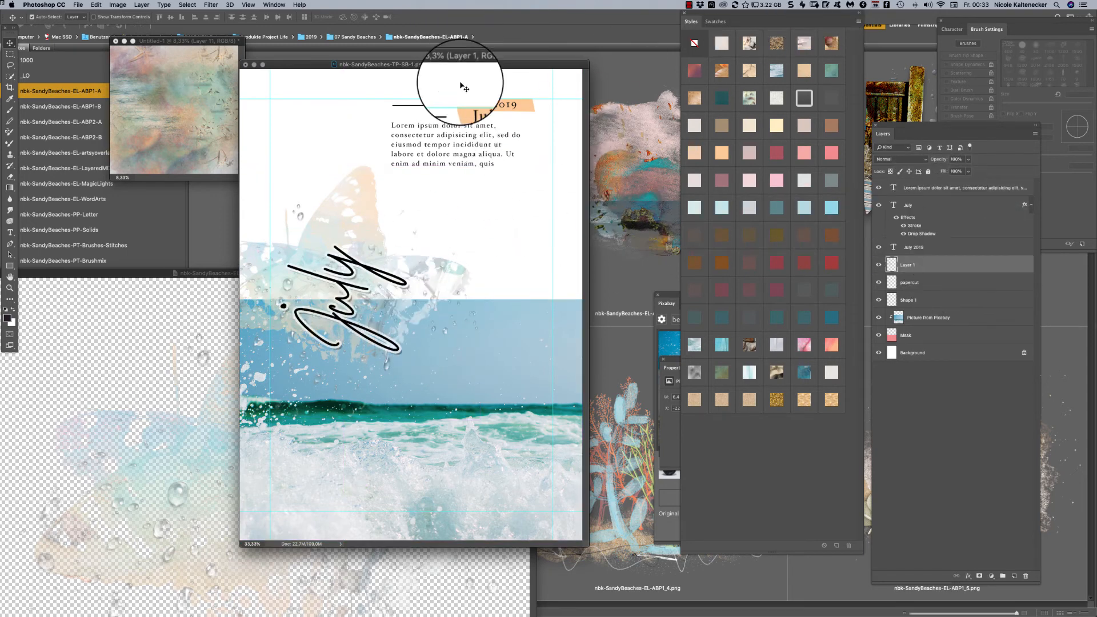
pyautogui.moveTo(504, 62); pyautogui.dragTo(553, 82)
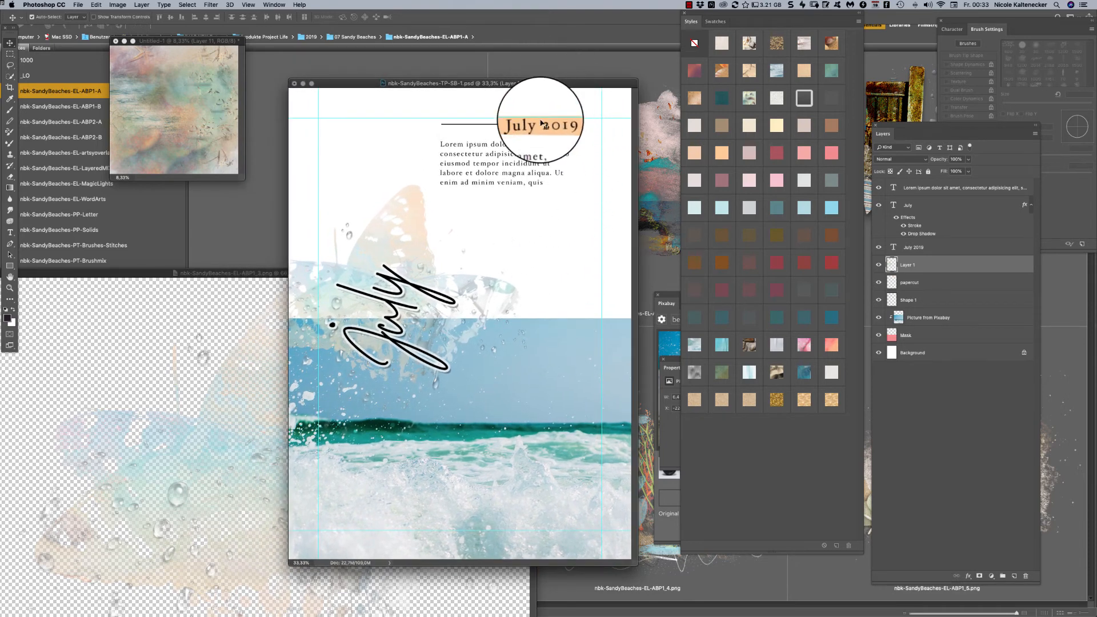
# - Recolor the papercut strip behind "July 2019", trying a light blue style before applying the grey-green one
pyautogui.click(577, 127)
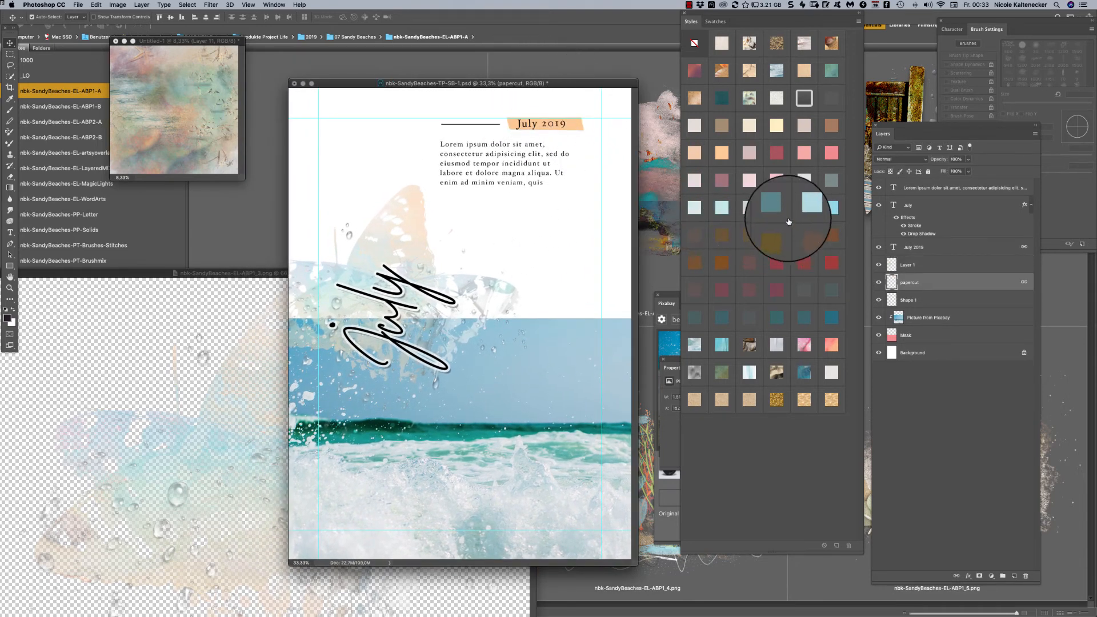
pyautogui.click(805, 211)
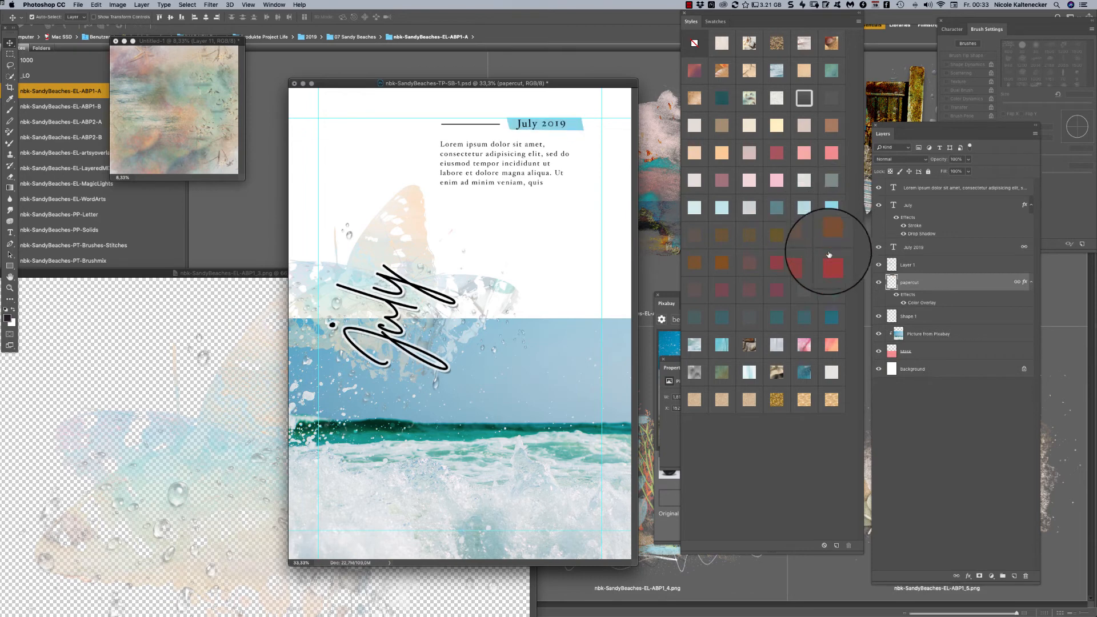
pyautogui.click(782, 182)
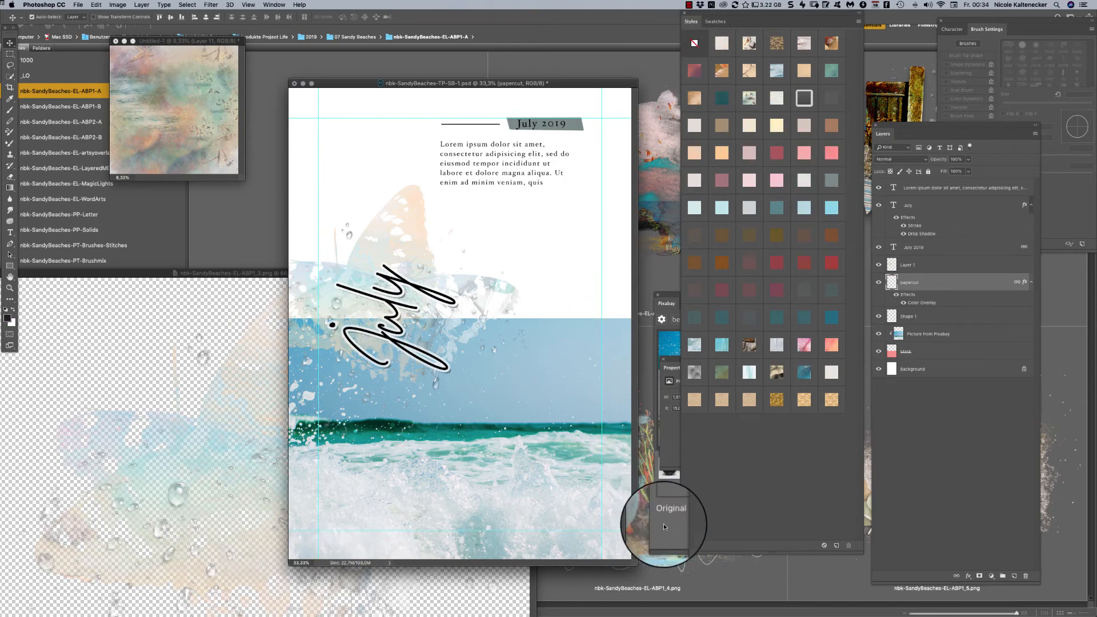
# - Switch to Adobe Bridge, open nbk-SandyBeaches-TP-SB-2-3.psd from the Storybook folder, and make all its layers visible
pyautogui.click(662, 574)
pyautogui.click(93, 354)
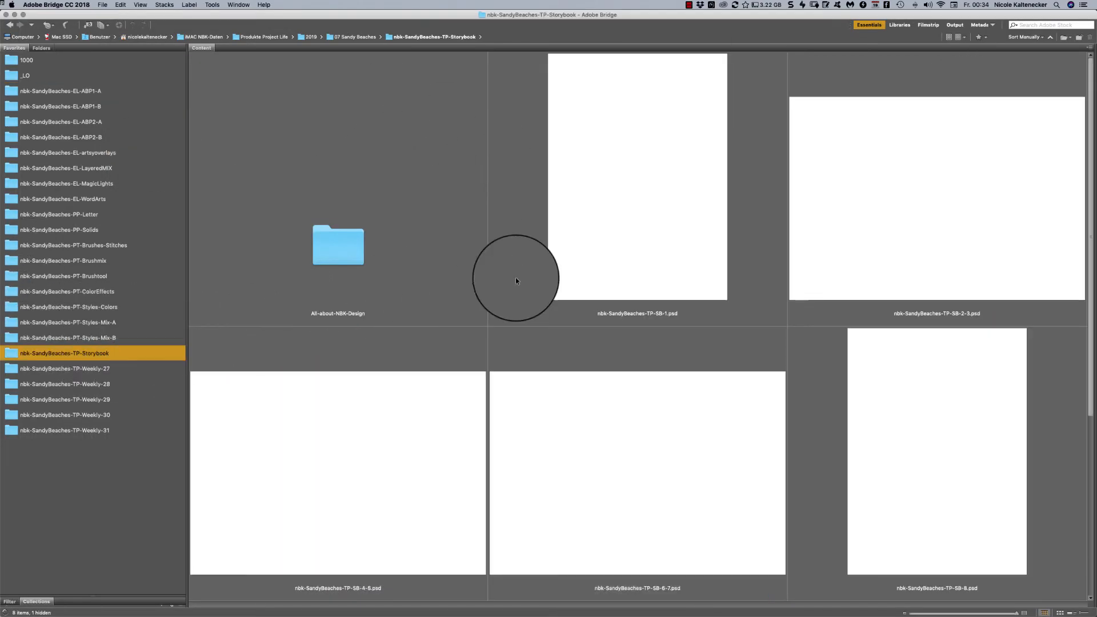
pyautogui.doubleClick(968, 214)
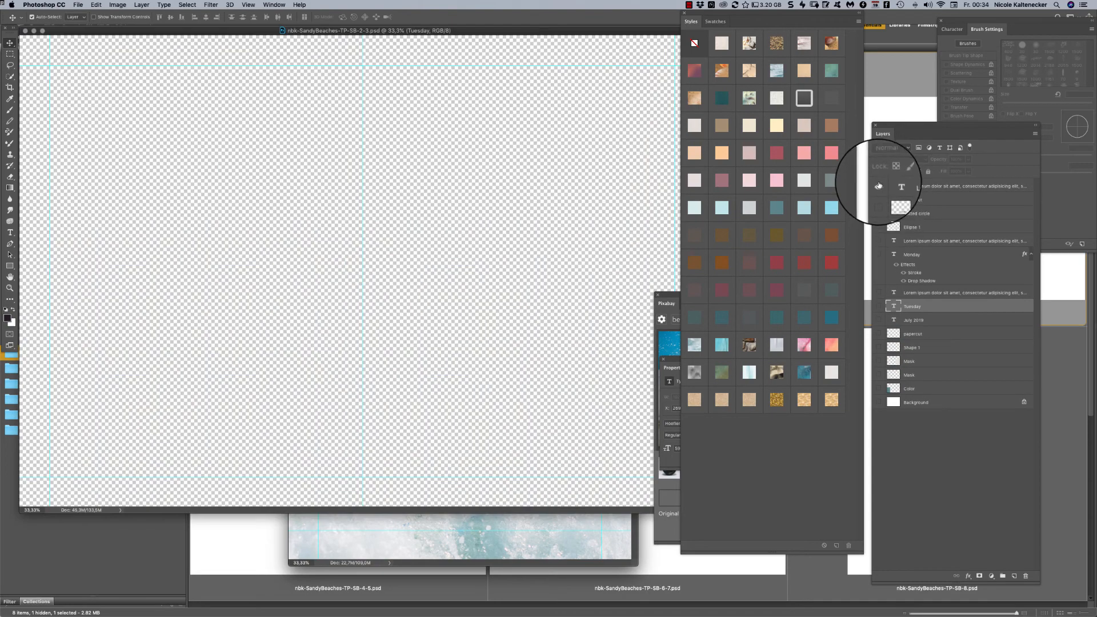
pyautogui.click(879, 186)
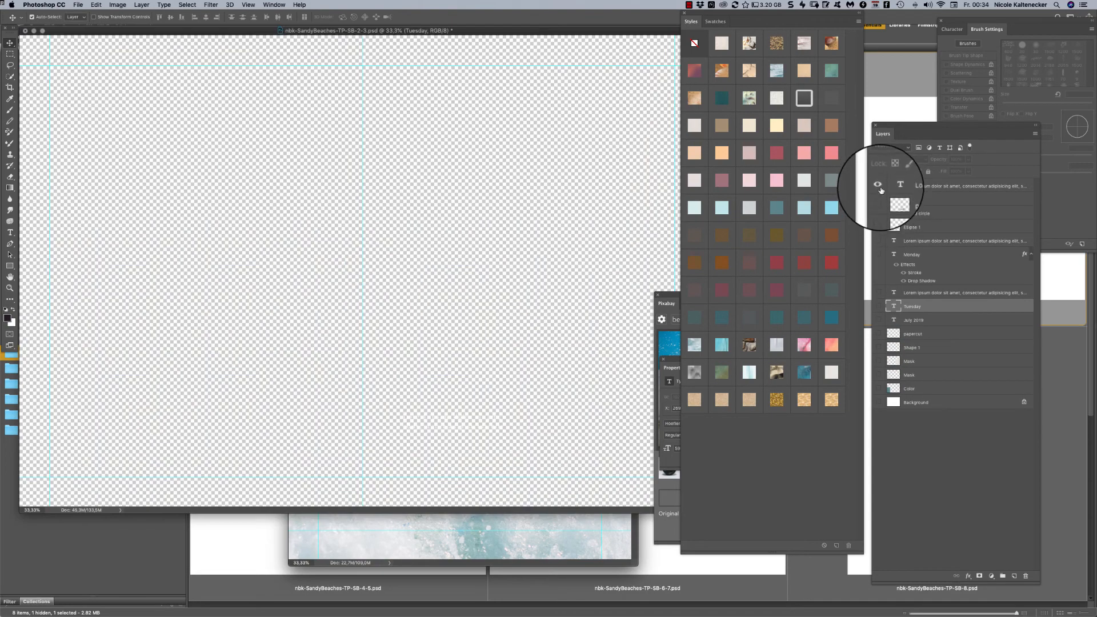
pyautogui.moveTo(879, 200); pyautogui.dragTo(875, 300)
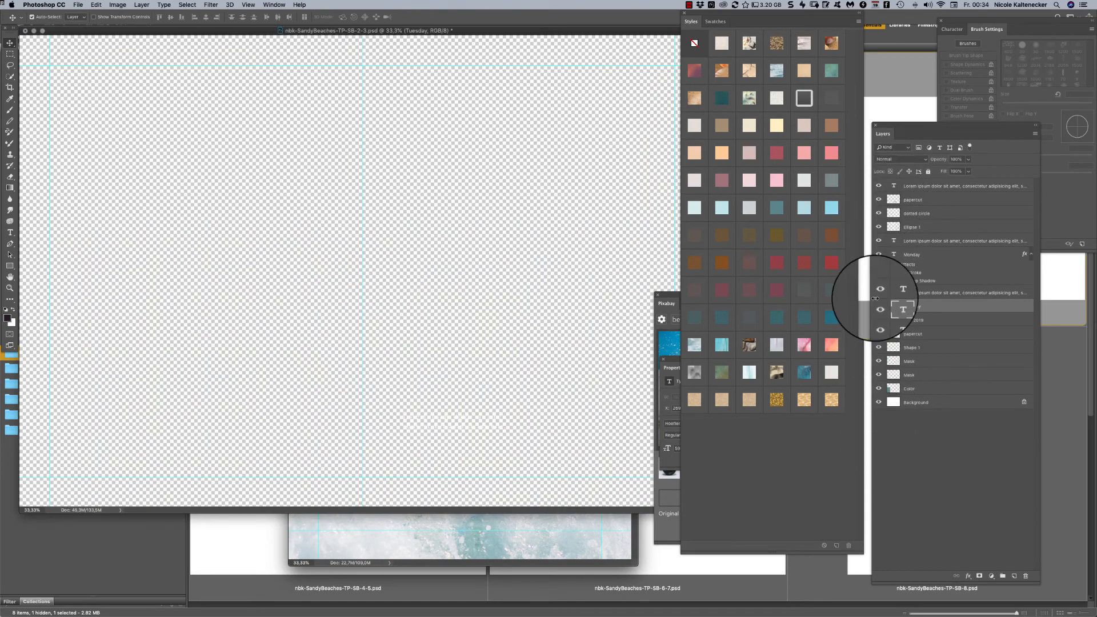
pyautogui.press('super+minus')
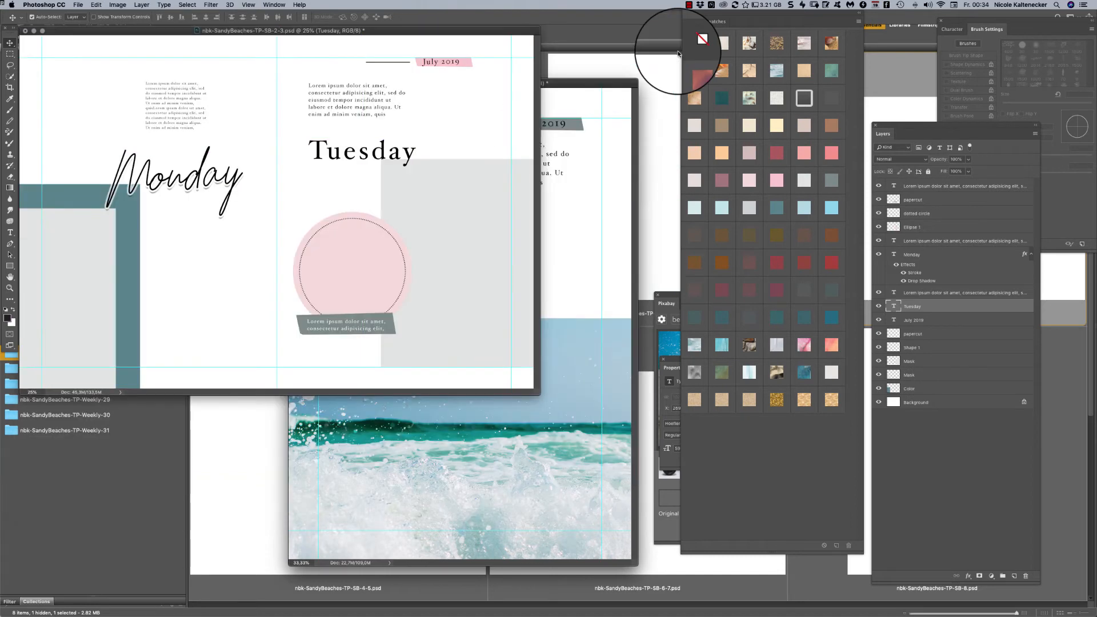
pyautogui.moveTo(484, 31); pyautogui.dragTo(572, 91)
# - Return to Adobe Bridge, open nbk-SandyBeaches-TP-SB-4-5.psd, make all its layers visible, and reposition its window over the other templates
pyautogui.click(239, 285)
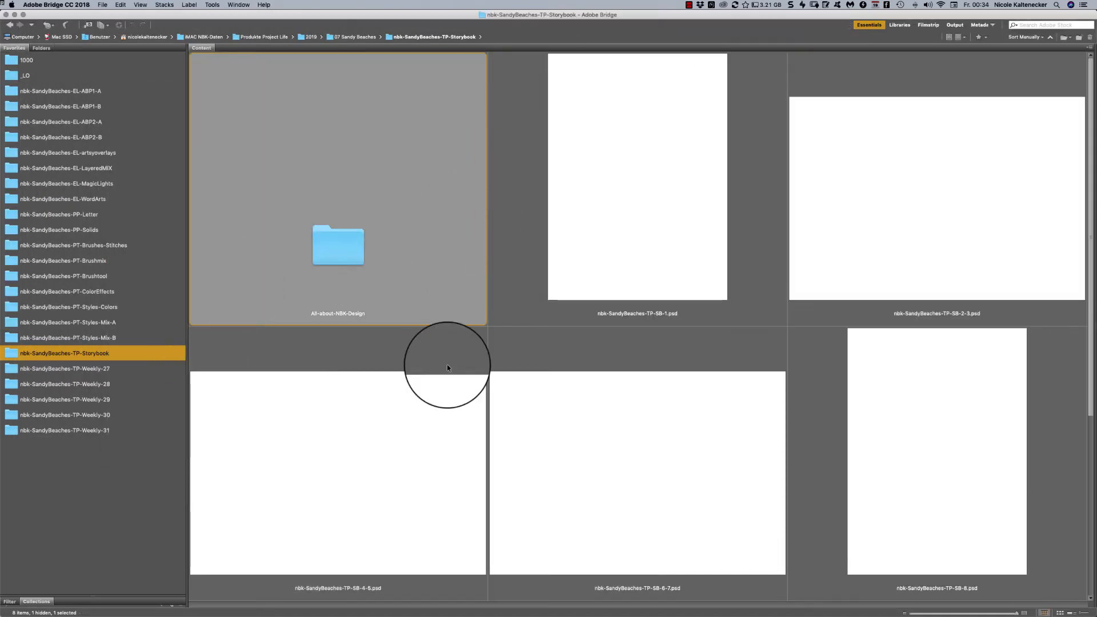
pyautogui.doubleClick(394, 457)
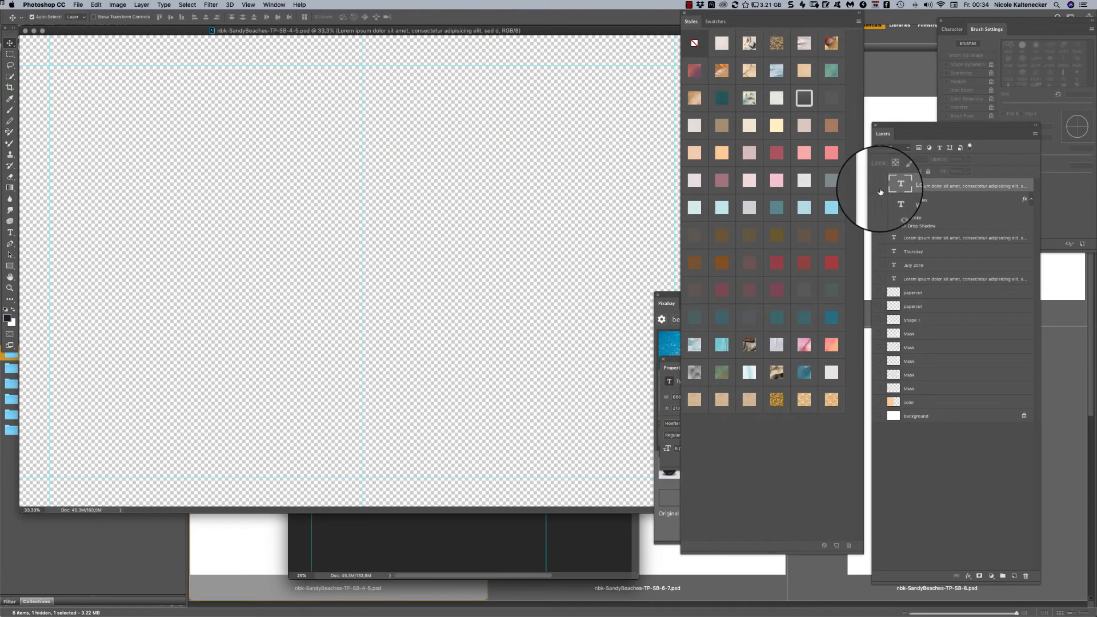
pyautogui.moveTo(881, 192); pyautogui.dragTo(874, 434)
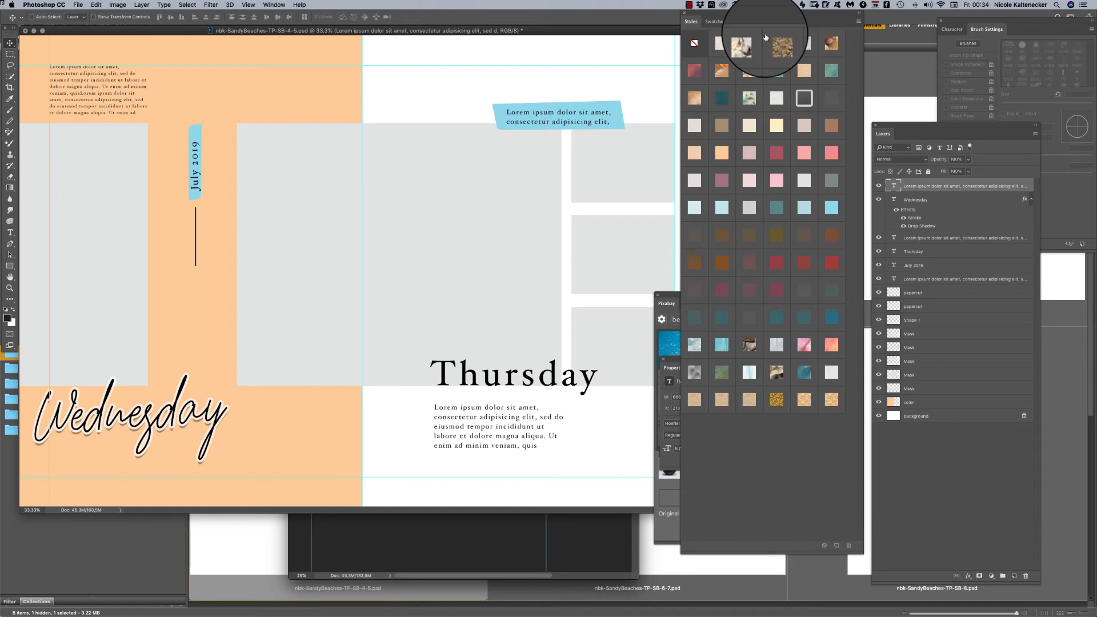
pyautogui.press('super+minus')
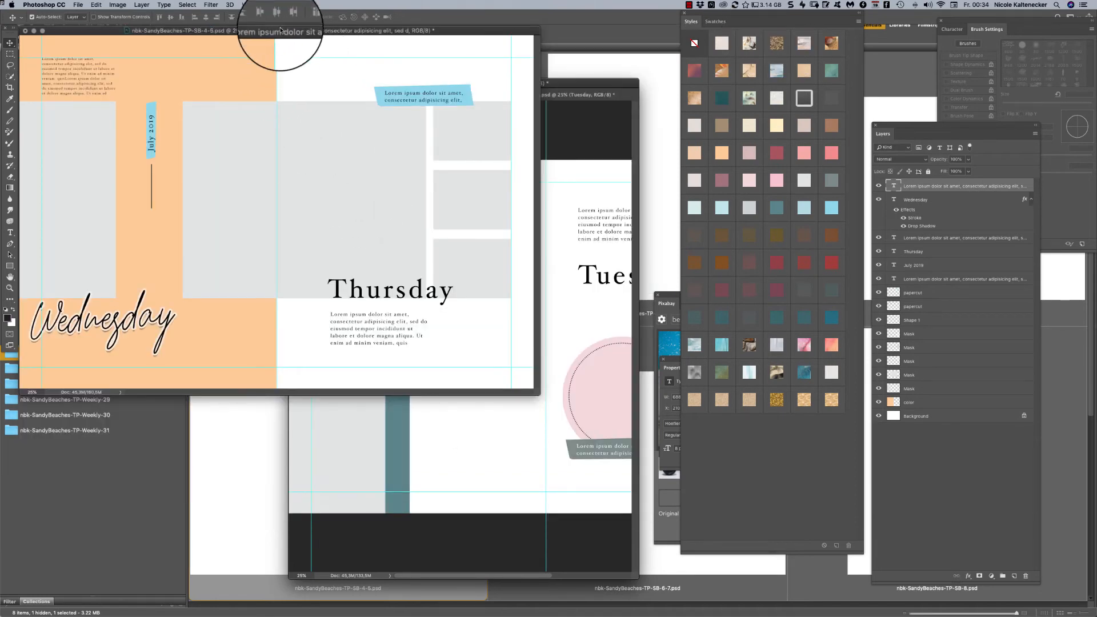
pyautogui.moveTo(280, 30); pyautogui.dragTo(386, 82)
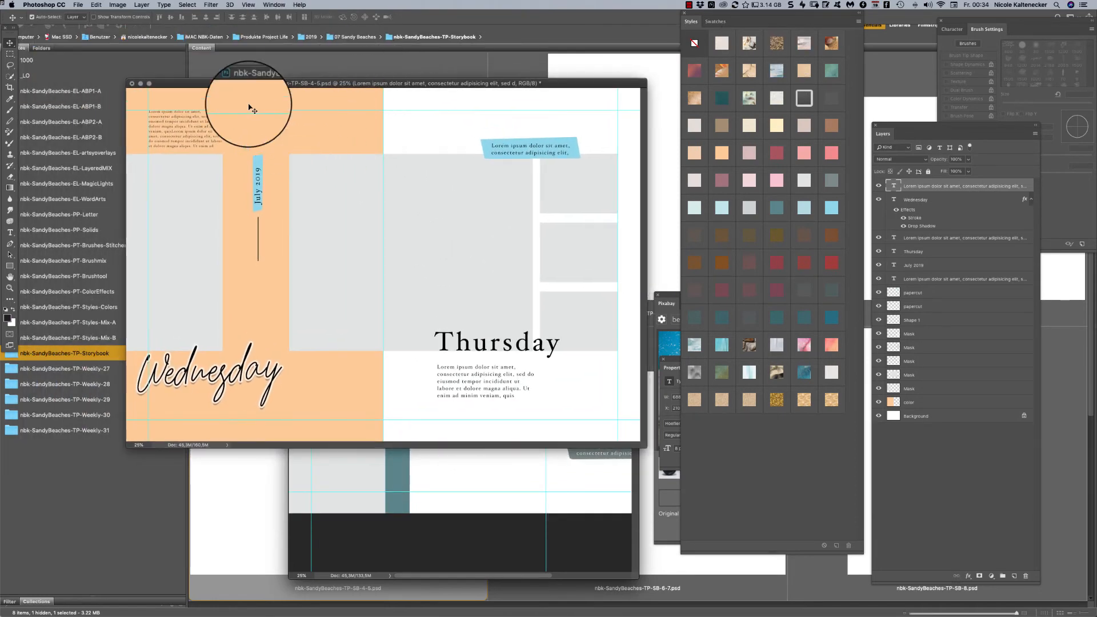
# - Select the orange color layer, switch to Adobe Bridge, and open nbk-SandyBeaches-PP-Letter3.jpg from the nbk-SandyBeaches-PP-Letter folder
pyautogui.click(286, 109)
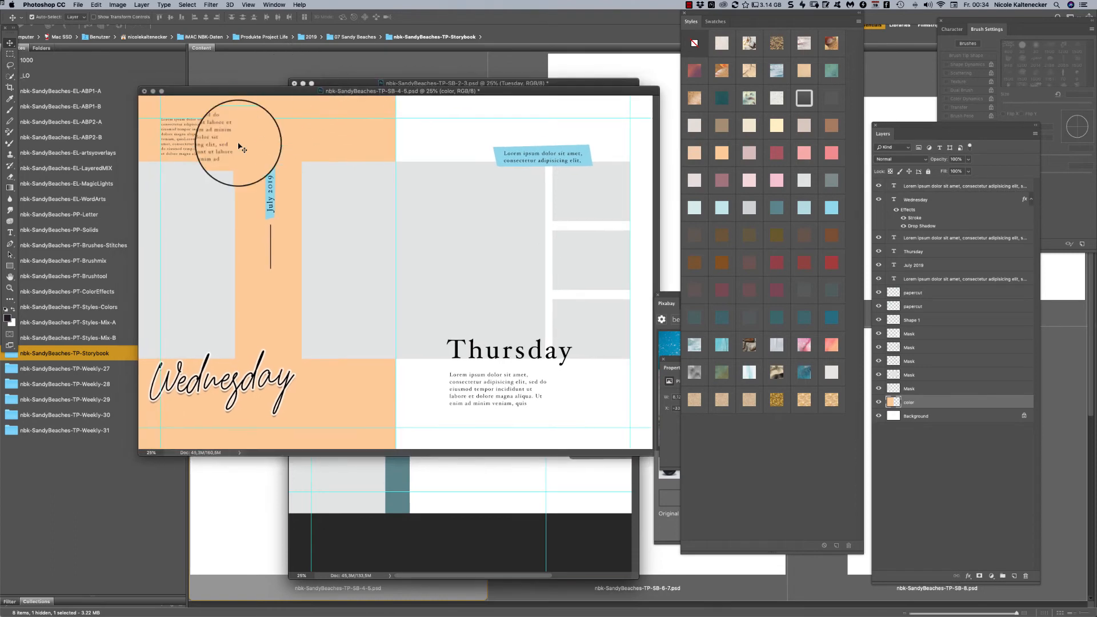
pyautogui.click(105, 215)
pyautogui.click(106, 228)
pyautogui.click(110, 215)
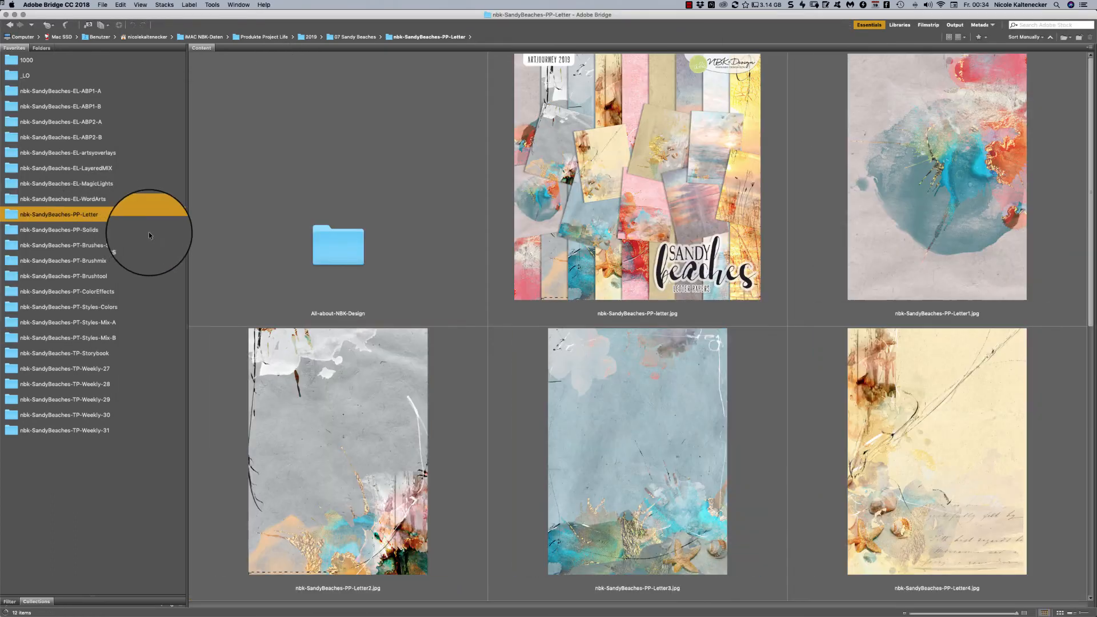
pyautogui.doubleClick(694, 459)
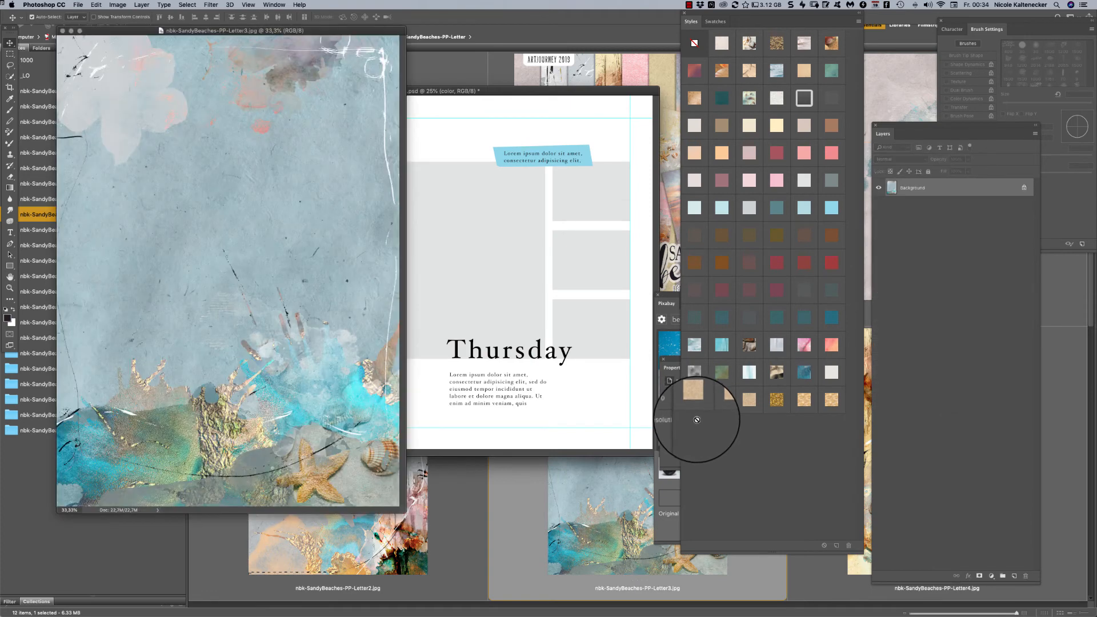
# - Copy the blue starfish paper above the color layer, align it over the Wednesday page, and select the large central photo mask
pyautogui.press('super+c')
pyautogui.press('super+w')
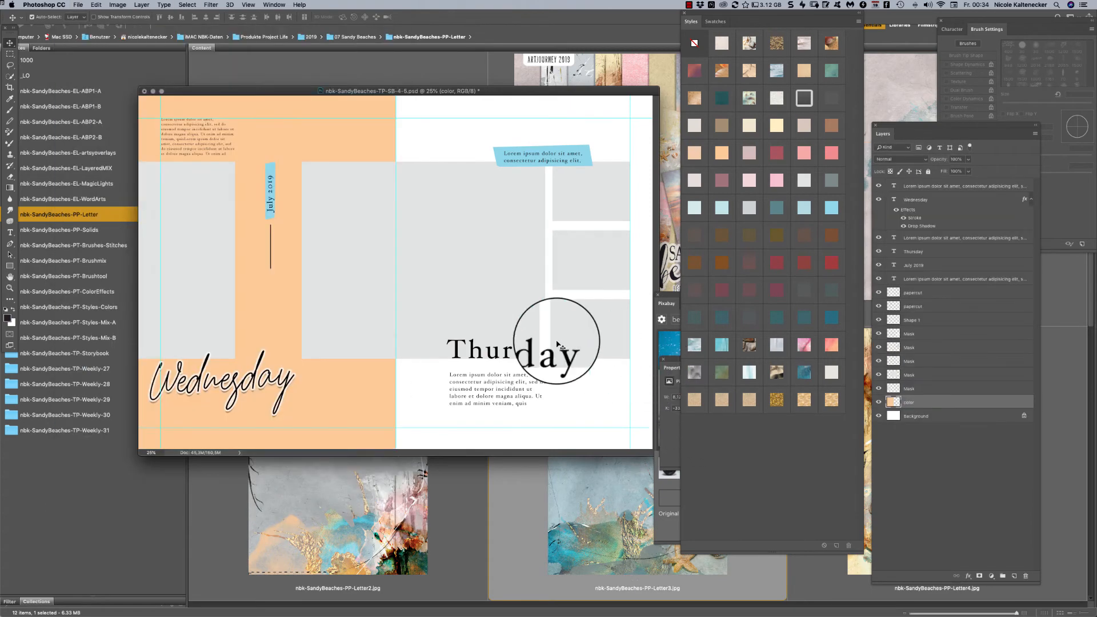
pyautogui.press('super+v')
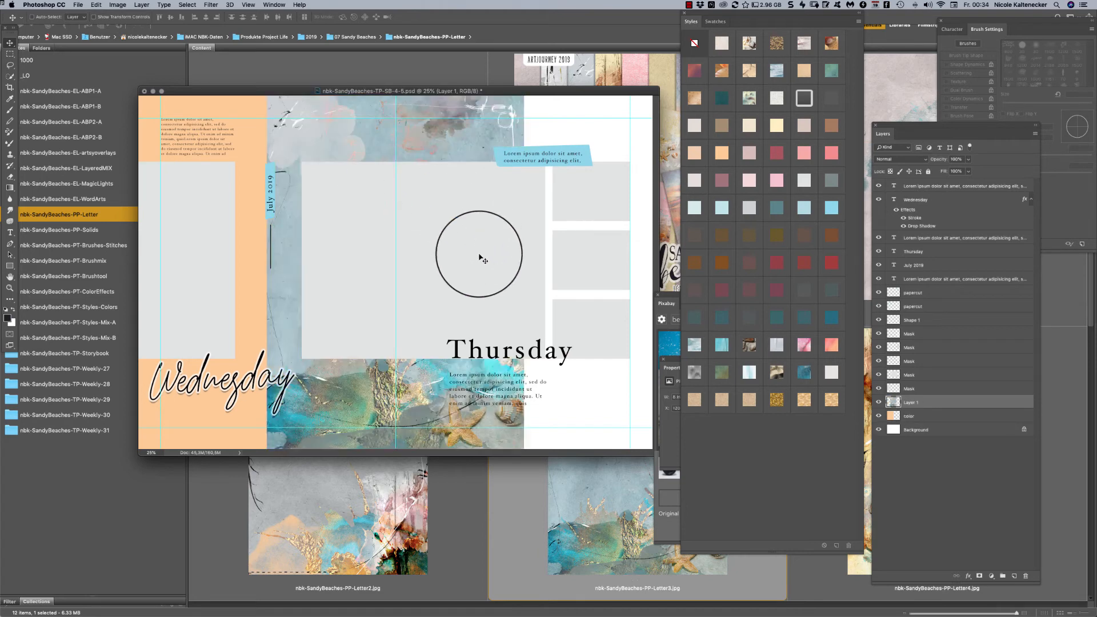
pyautogui.moveTo(480, 252); pyautogui.dragTo(346, 242)
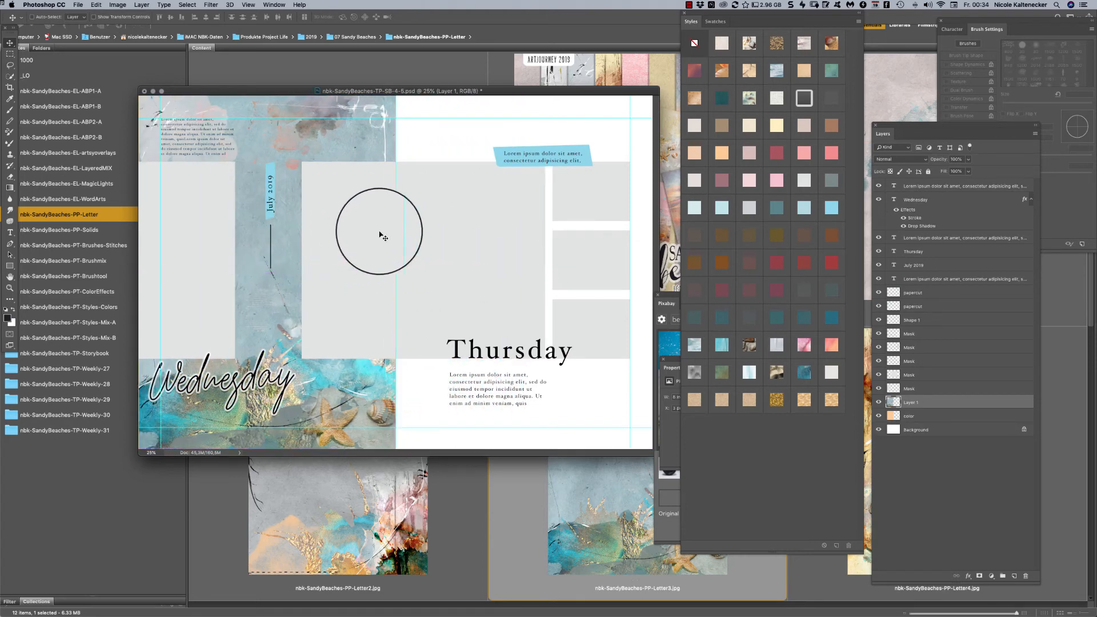
pyautogui.keyDown('super'); pyautogui.click(466, 272); pyautogui.keyUp('super')
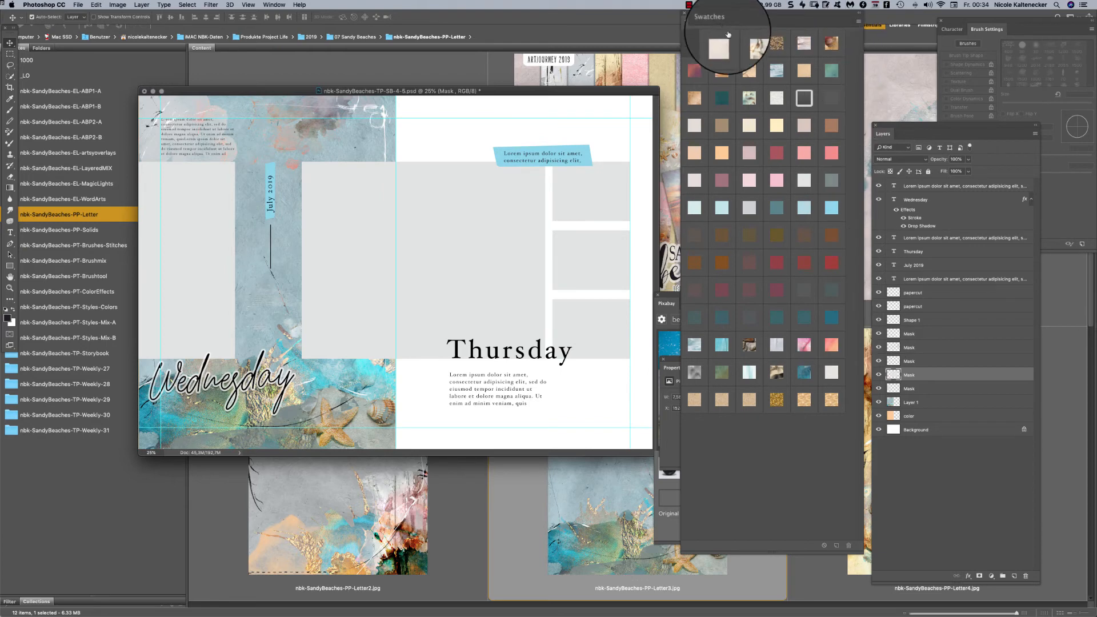
# - Insert the Pixabay beach photo of three deck chairs and a seagull as a clipping mask over the large central photo mask
pyautogui.click(670, 532)
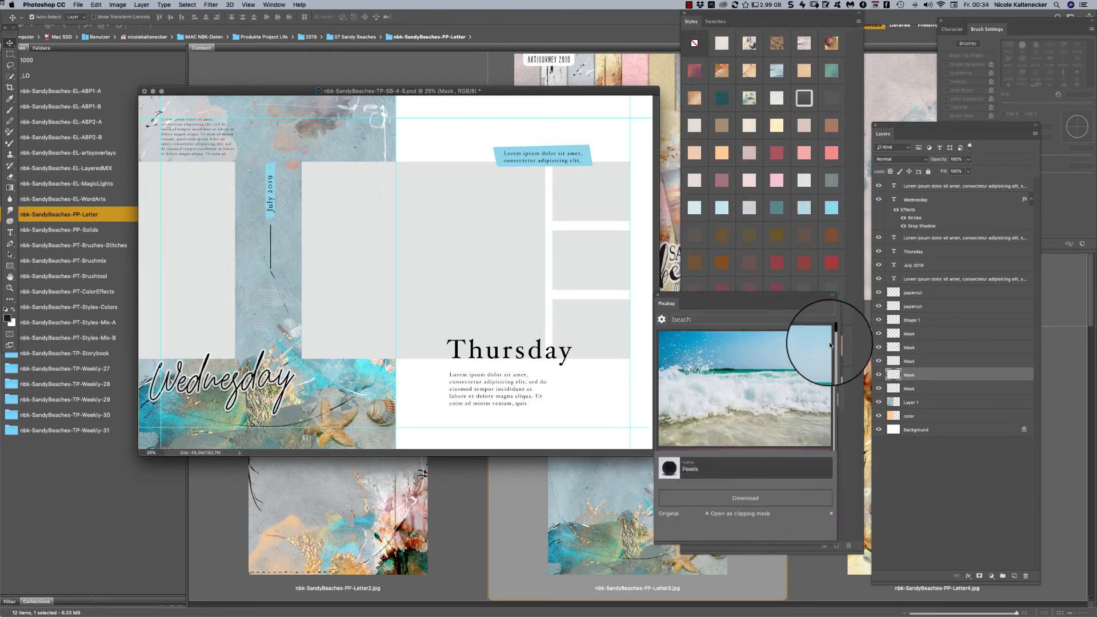
pyautogui.click(835, 370)
pyautogui.moveTo(835, 333); pyautogui.dragTo(835, 345)
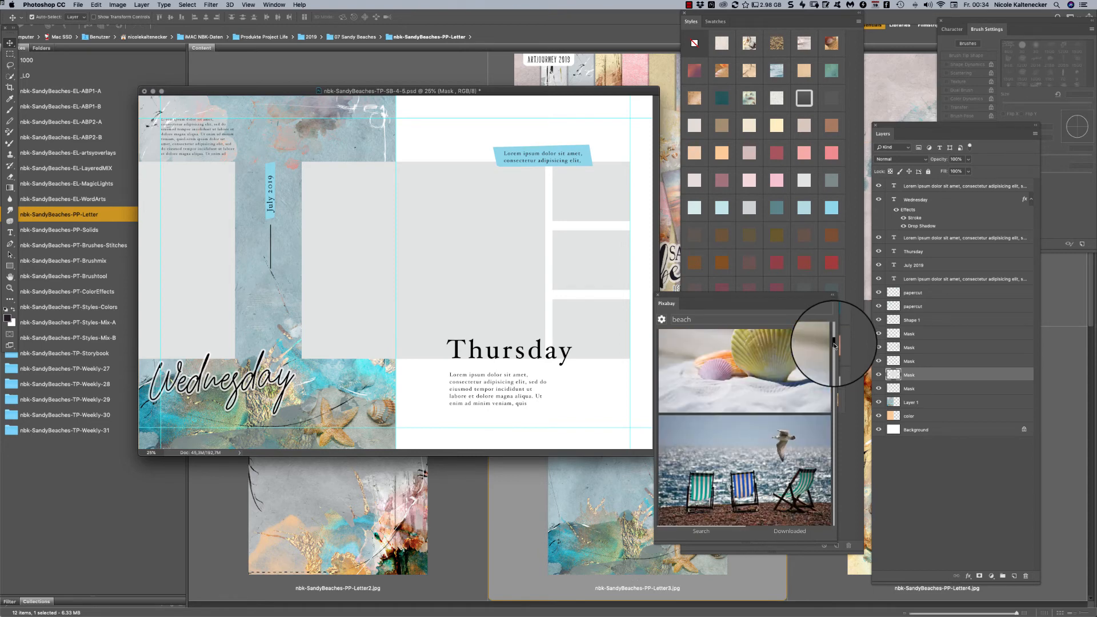
pyautogui.click(790, 464)
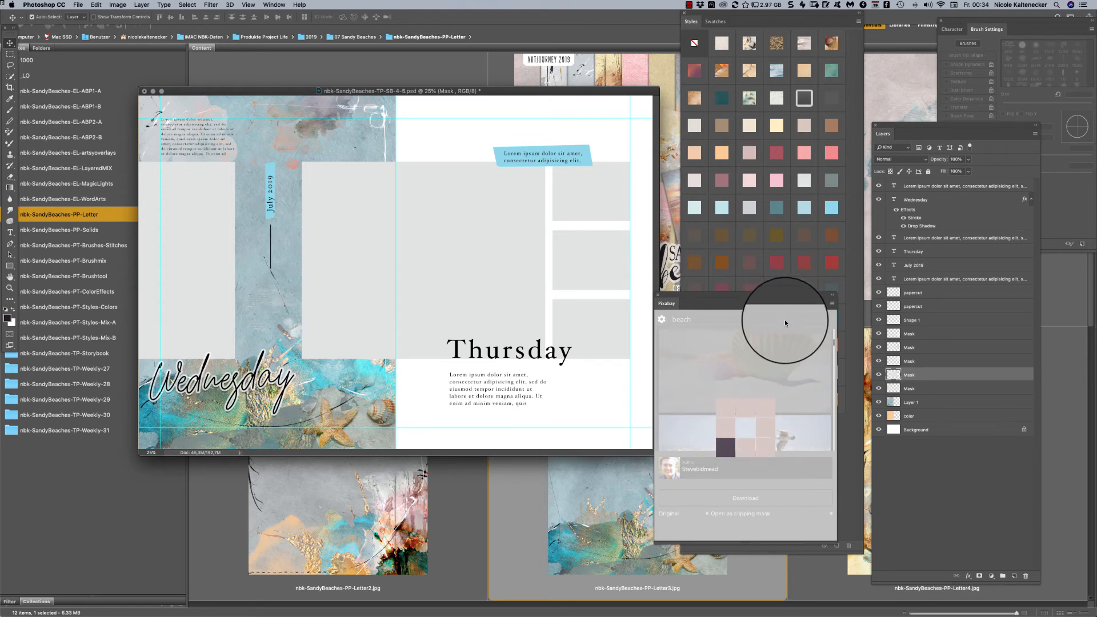
# - Scale down the deck chair photo and position it so the three chairs and the seagull sit inside the central photo mask
pyautogui.press('super+t')
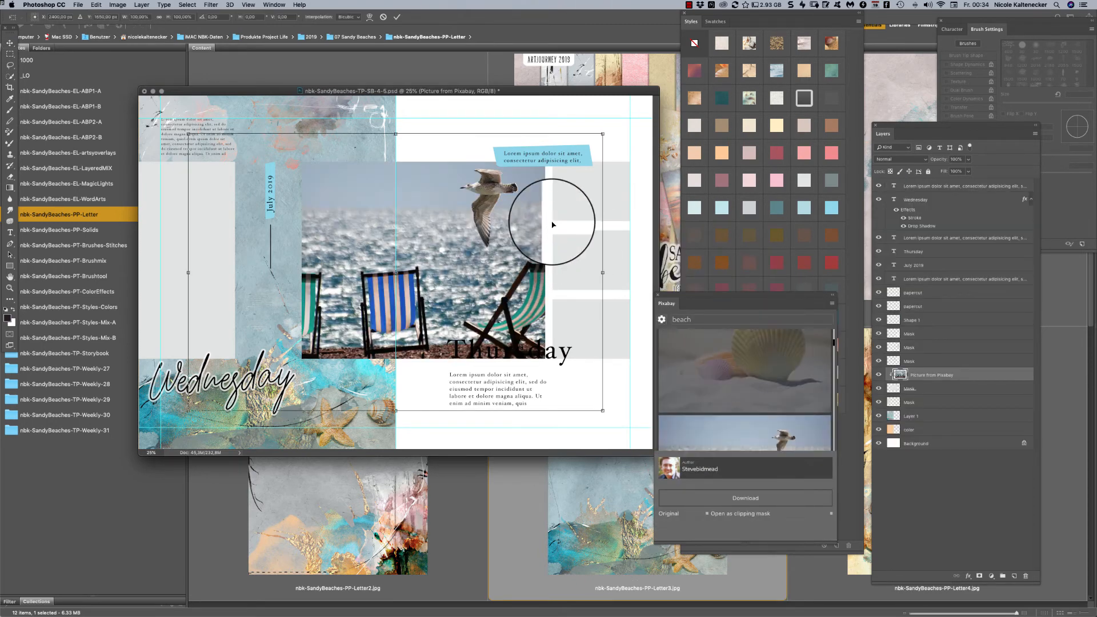
pyautogui.moveTo(607, 122); pyautogui.dragTo(543, 164)
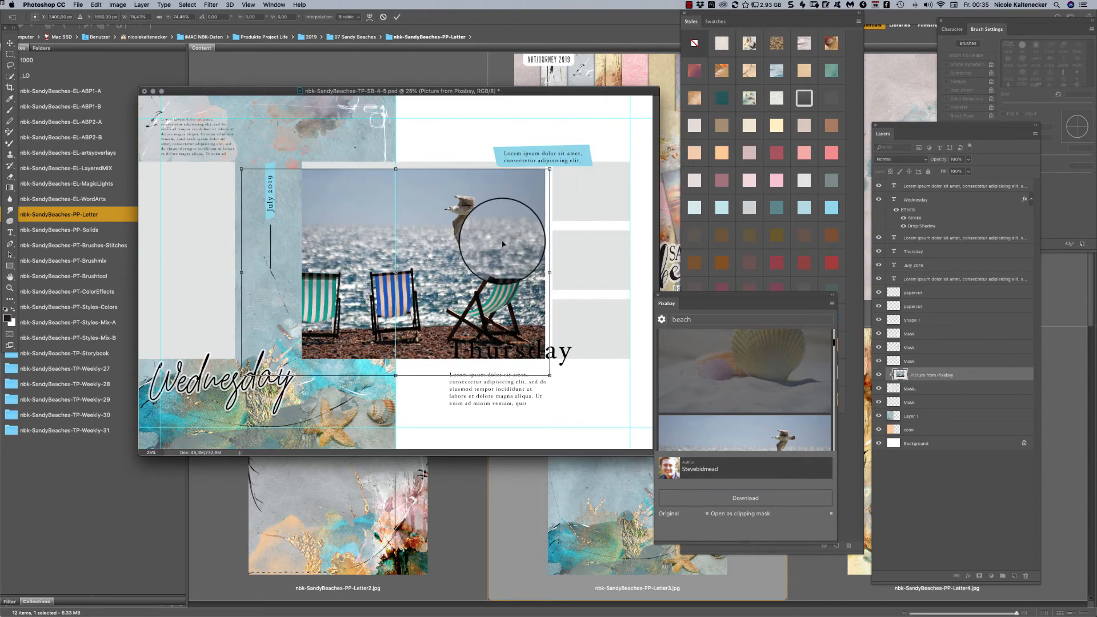
pyautogui.moveTo(503, 252); pyautogui.dragTo(533, 239)
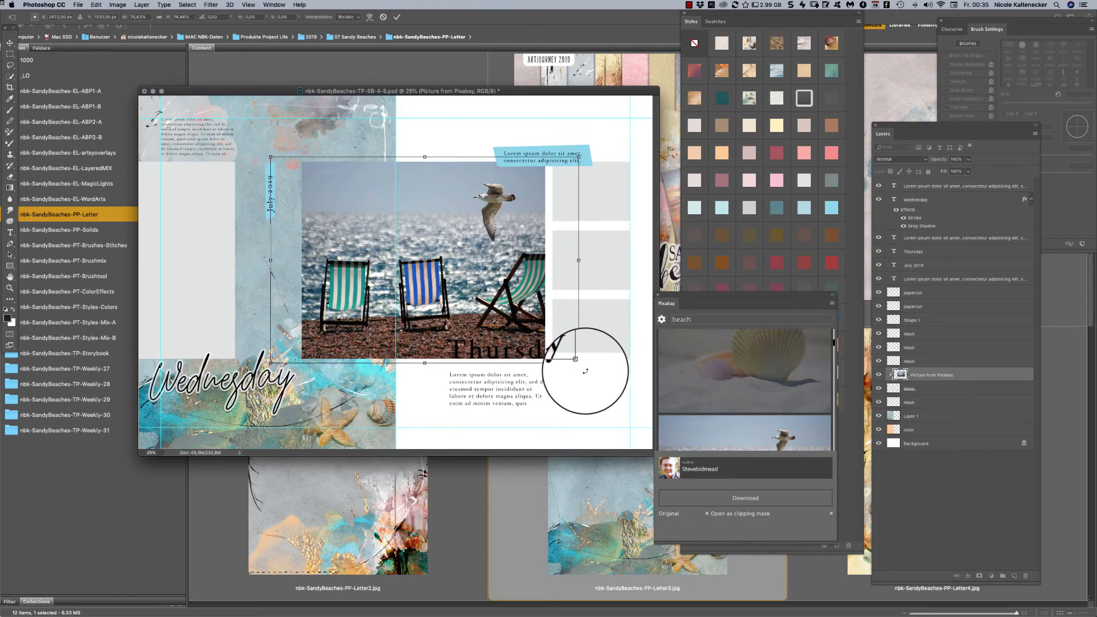
pyautogui.moveTo(578, 363); pyautogui.dragTo(574, 360)
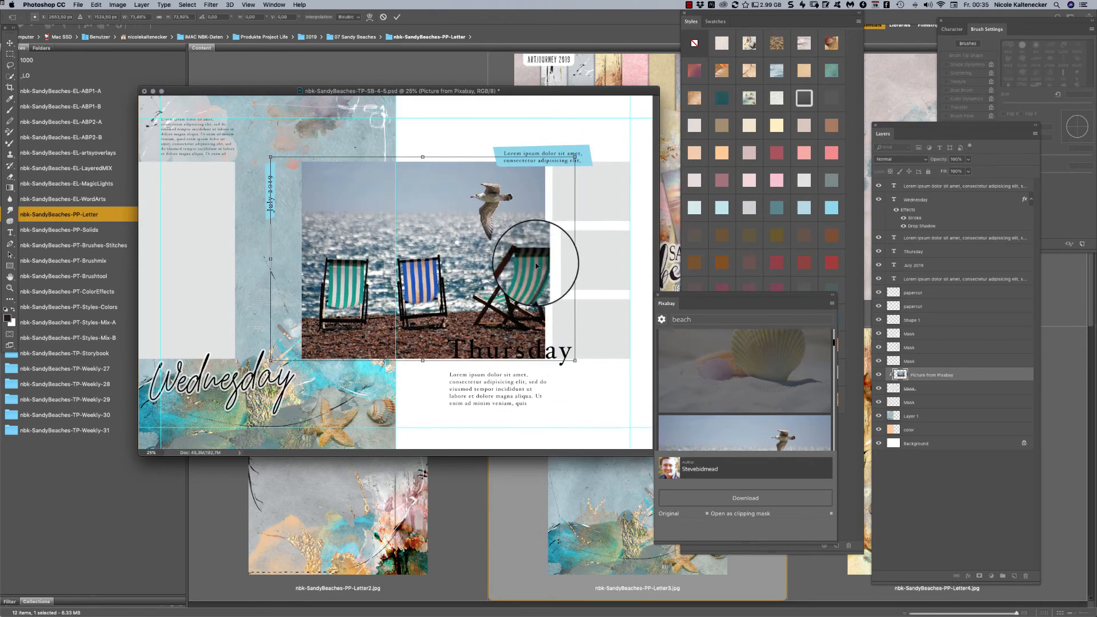
pyautogui.moveTo(526, 260); pyautogui.dragTo(515, 259)
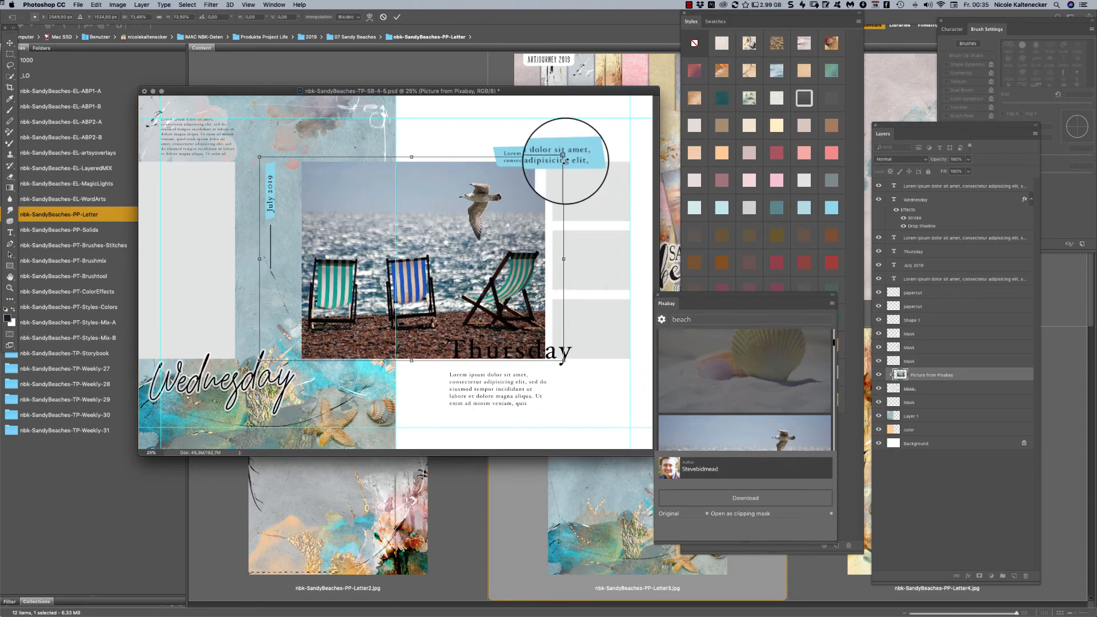
pyautogui.moveTo(565, 157); pyautogui.dragTo(558, 162)
pyautogui.press('Return')
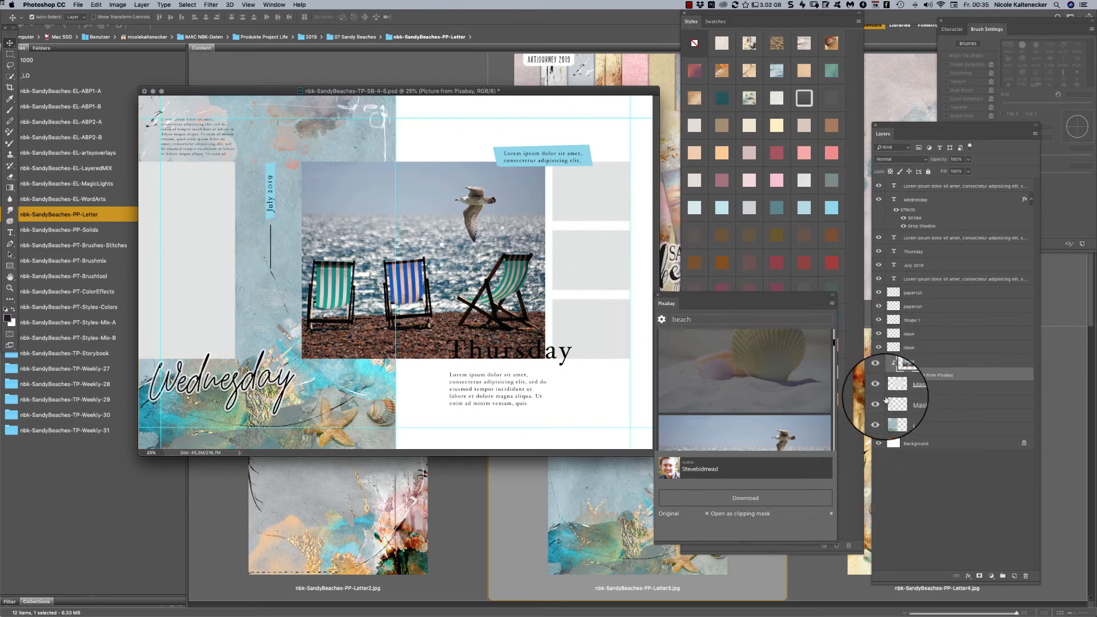
# - Convert the deck chair photo layer to a smart object and open its contents in a smaller window over the page
pyautogui.rightClick(903, 372)
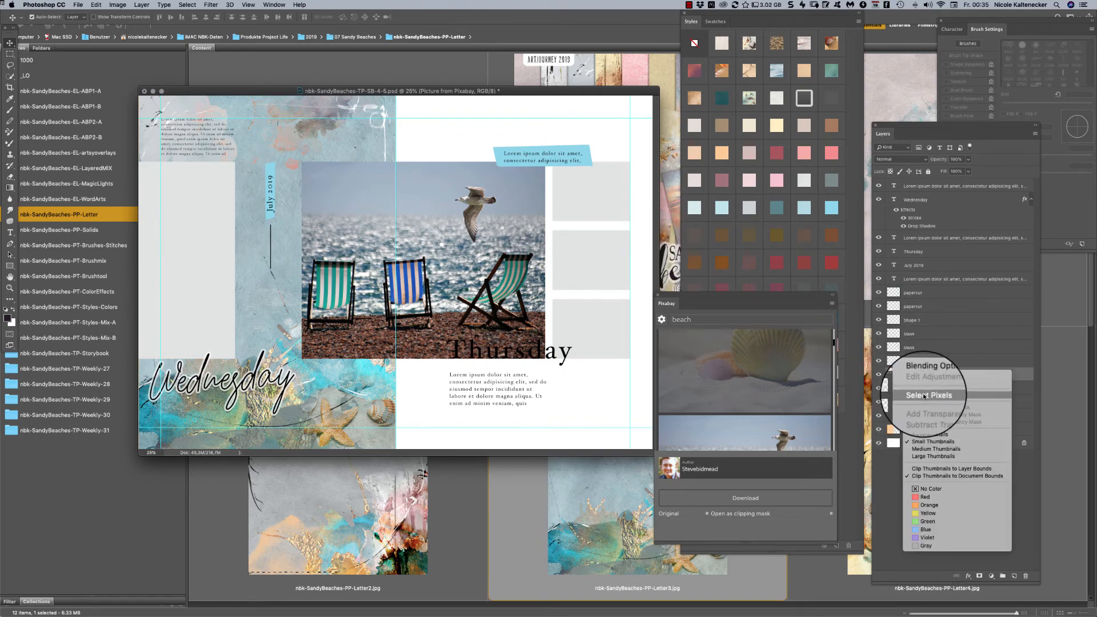
pyautogui.rightClick(1000, 371)
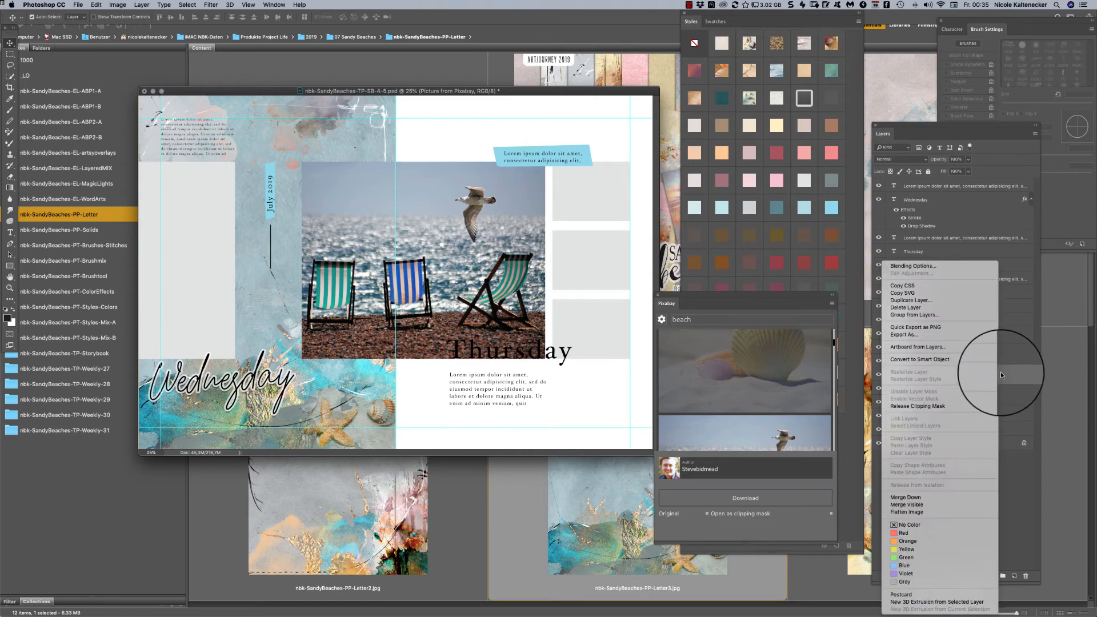
pyautogui.click(966, 359)
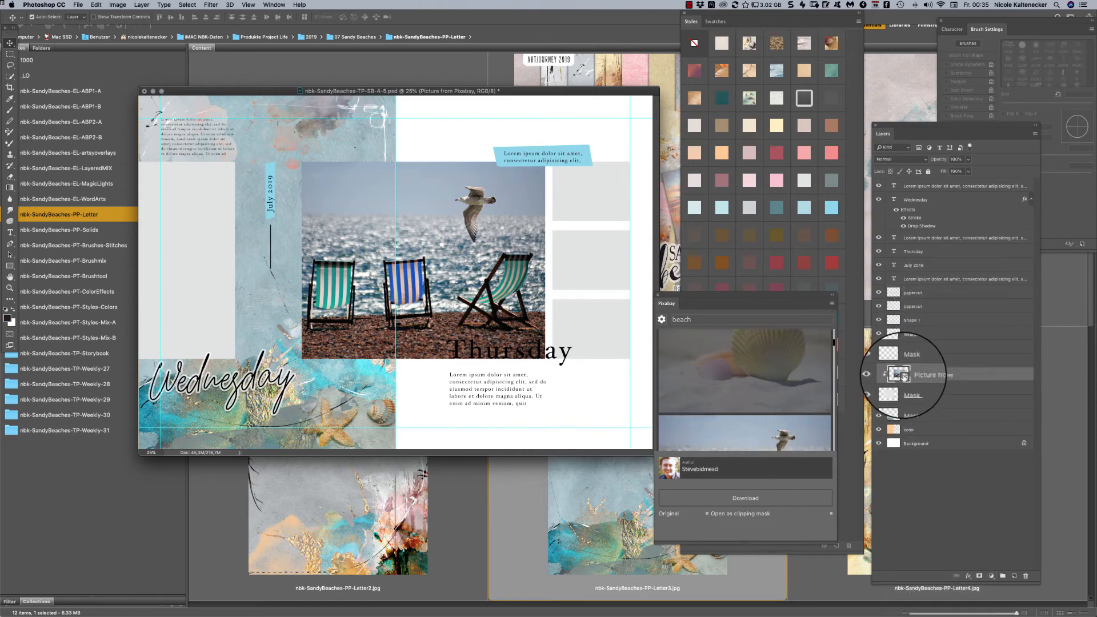
pyautogui.doubleClick(903, 376)
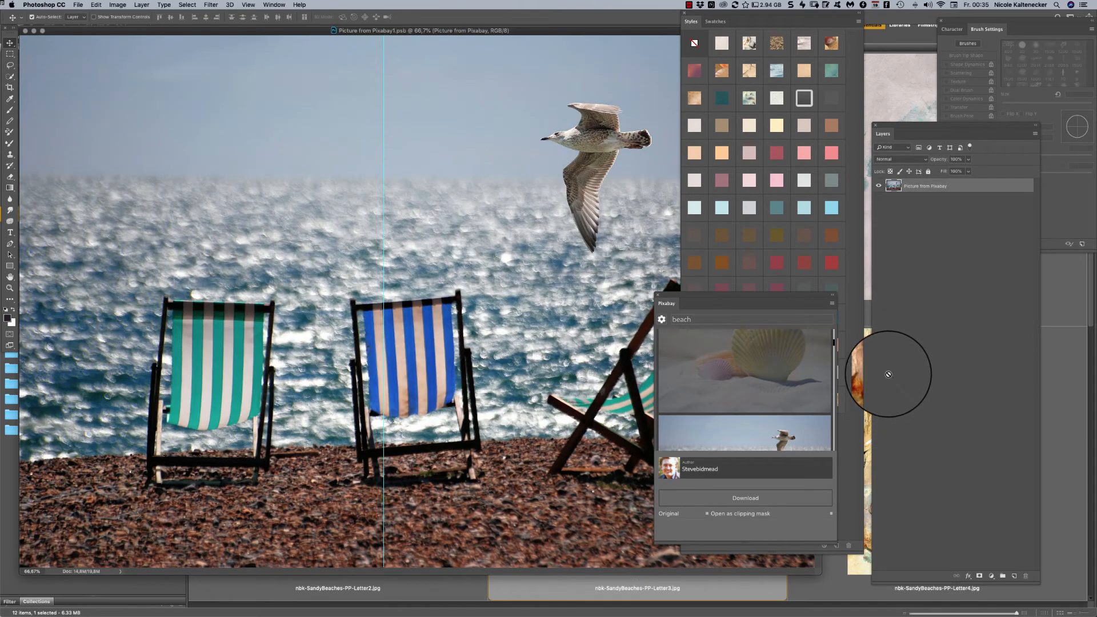
pyautogui.press('super+minus')
pyautogui.press('super+minus')
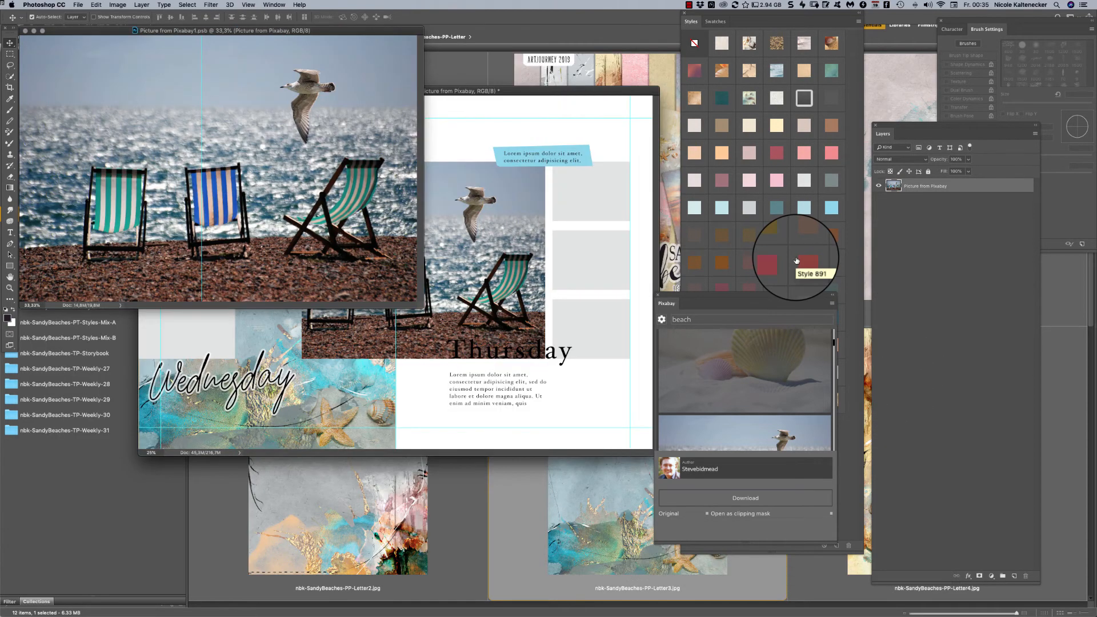
pyautogui.moveTo(354, 31); pyautogui.dragTo(358, 252)
# - Switch to Adobe Bridge and open nbk-SandyBeaches-PT-ColorEffects Kopie 2.psd from the nbk-SandyBeaches-PT-ColorEffects folder
pyautogui.click(456, 57)
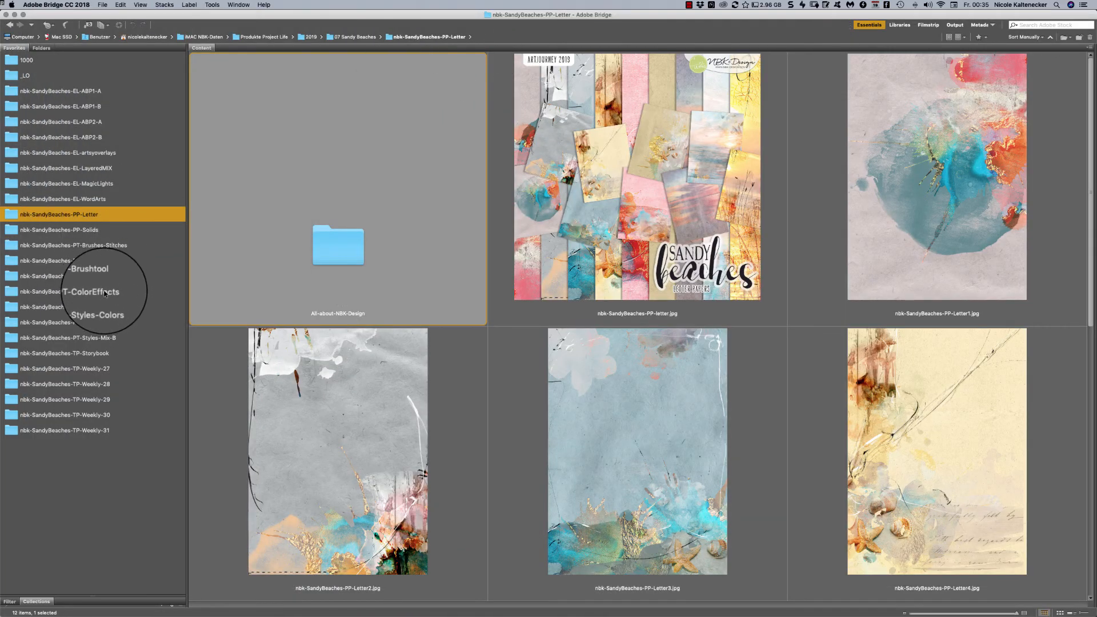
pyautogui.click(105, 292)
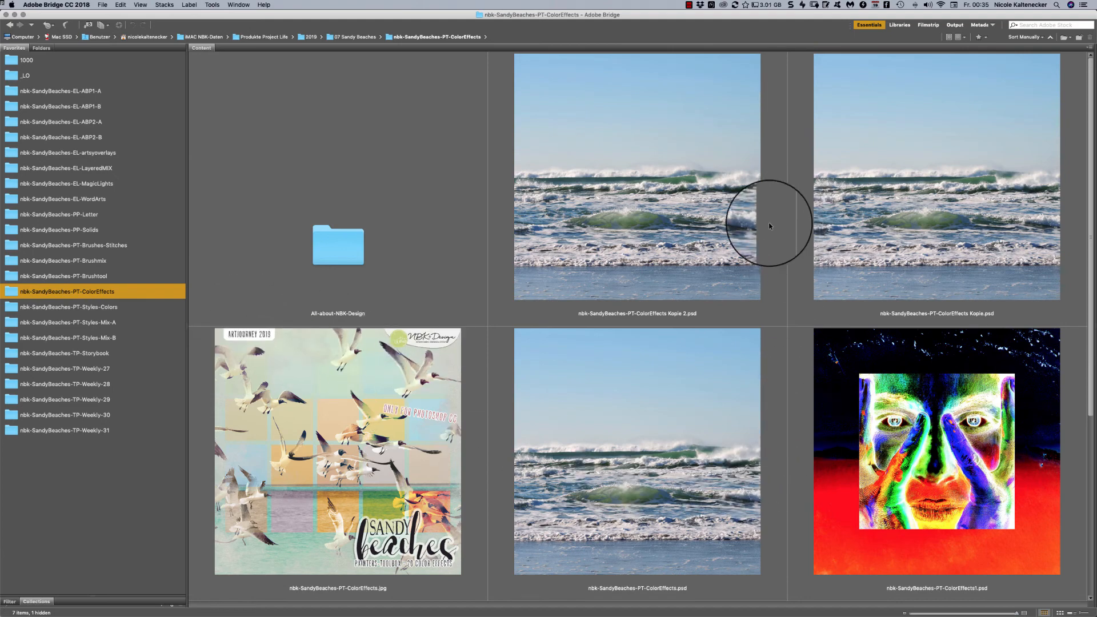
pyautogui.doubleClick(725, 252)
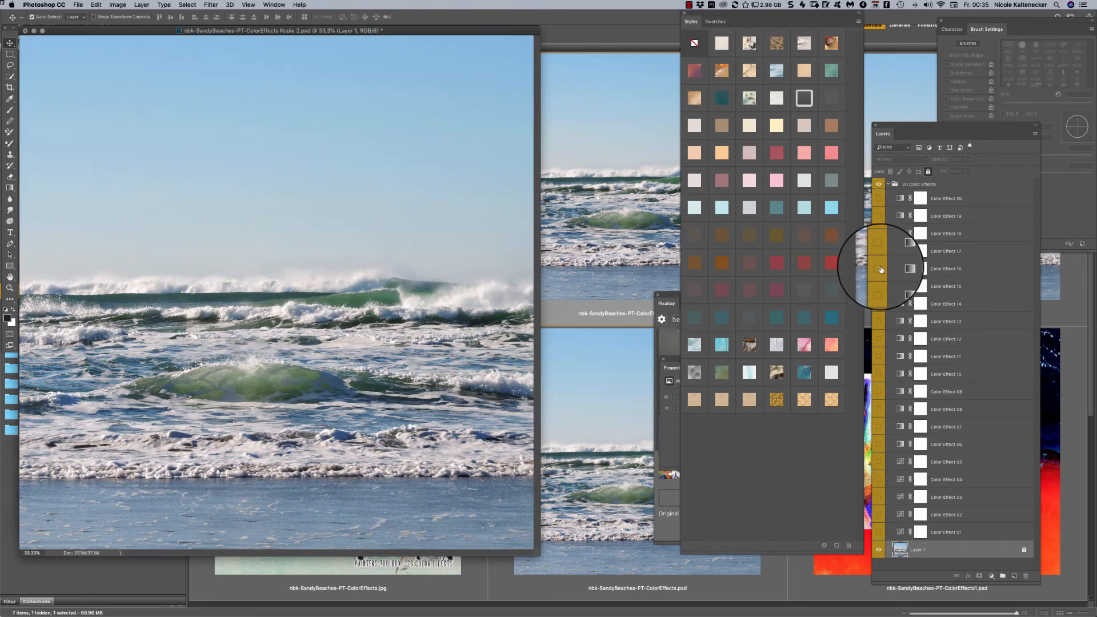
# - Copy the Color Effect 01 to 20 adjustment layers into the deck chair photo document, and enlarge and reposition its window
pyautogui.click(970, 530)
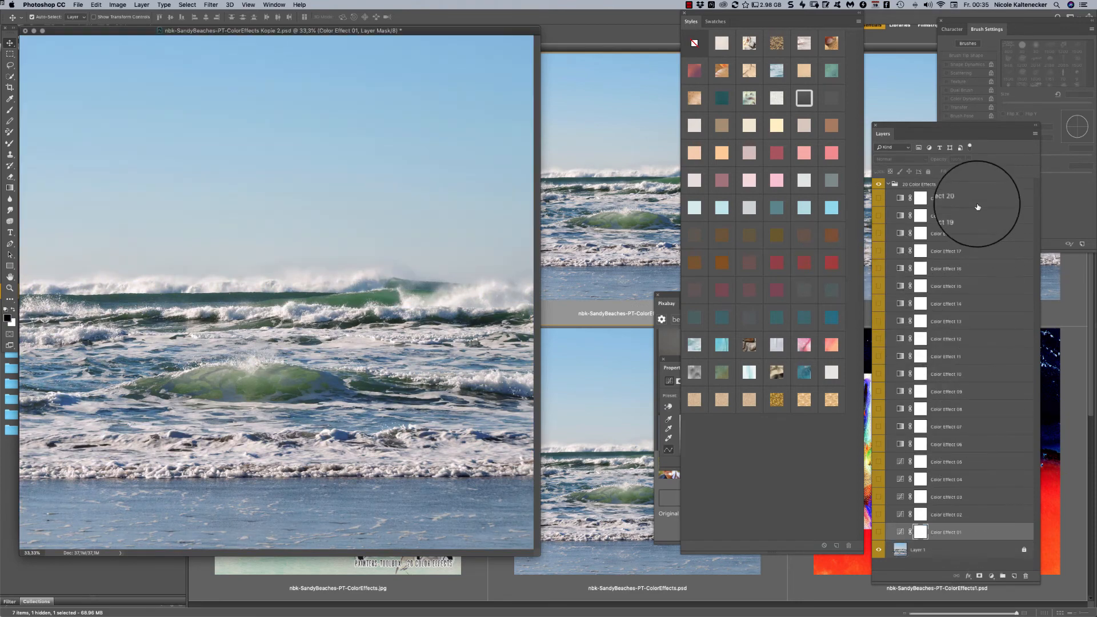
pyautogui.keyDown('shift'); pyautogui.click(976, 203); pyautogui.keyUp('shift')
pyautogui.moveTo(457, 31); pyautogui.dragTo(536, 491)
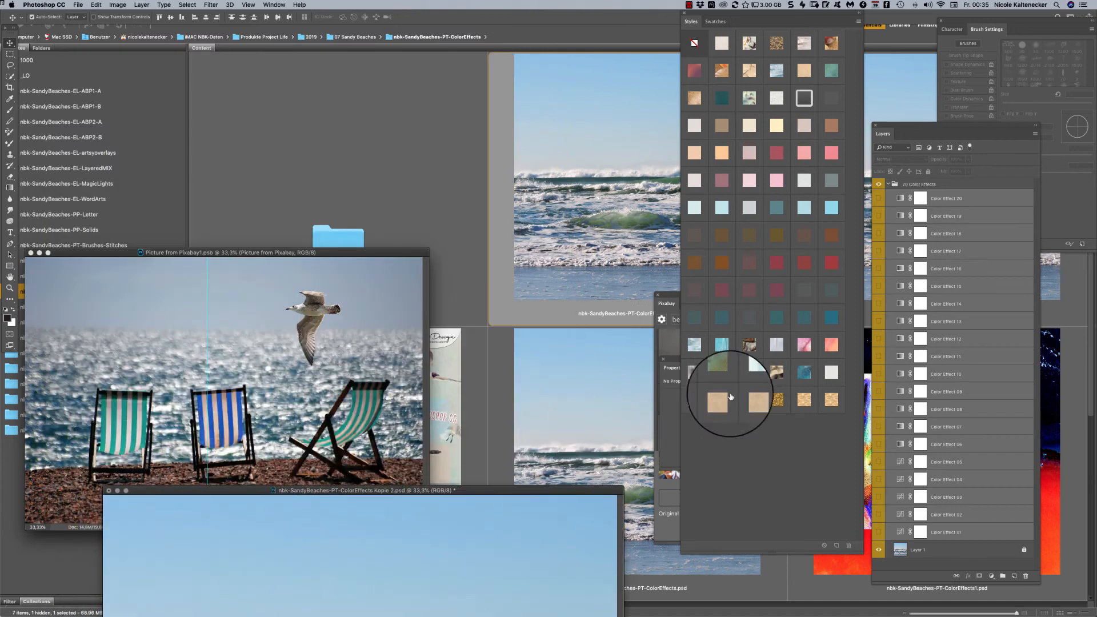
pyautogui.moveTo(978, 304); pyautogui.dragTo(295, 311)
pyautogui.moveTo(384, 249); pyautogui.dragTo(530, 115)
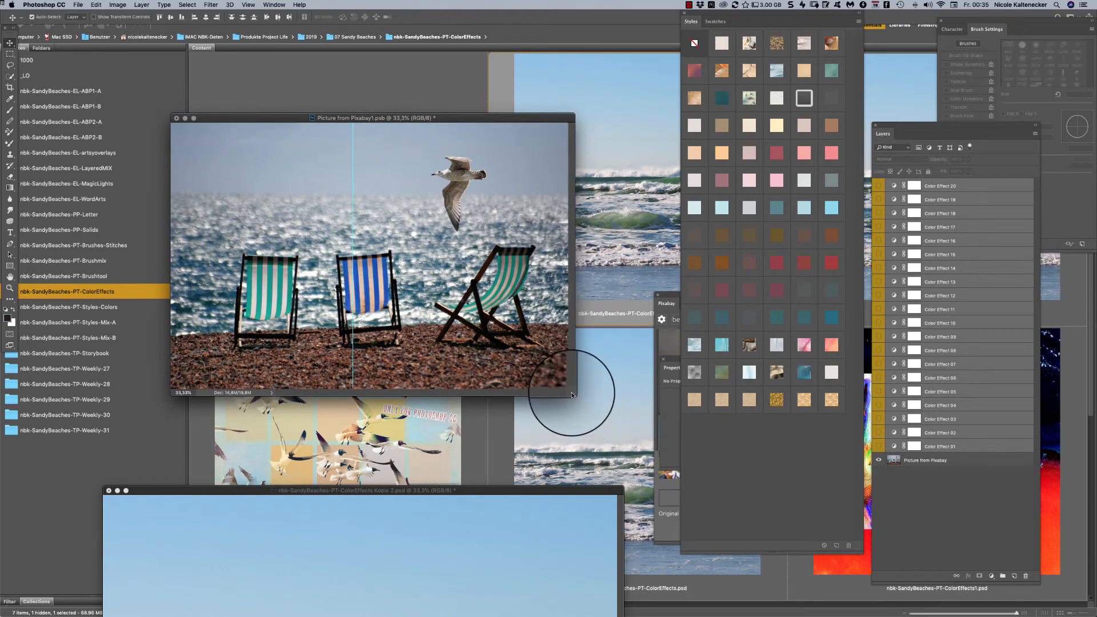
pyautogui.moveTo(571, 395); pyautogui.dragTo(678, 520)
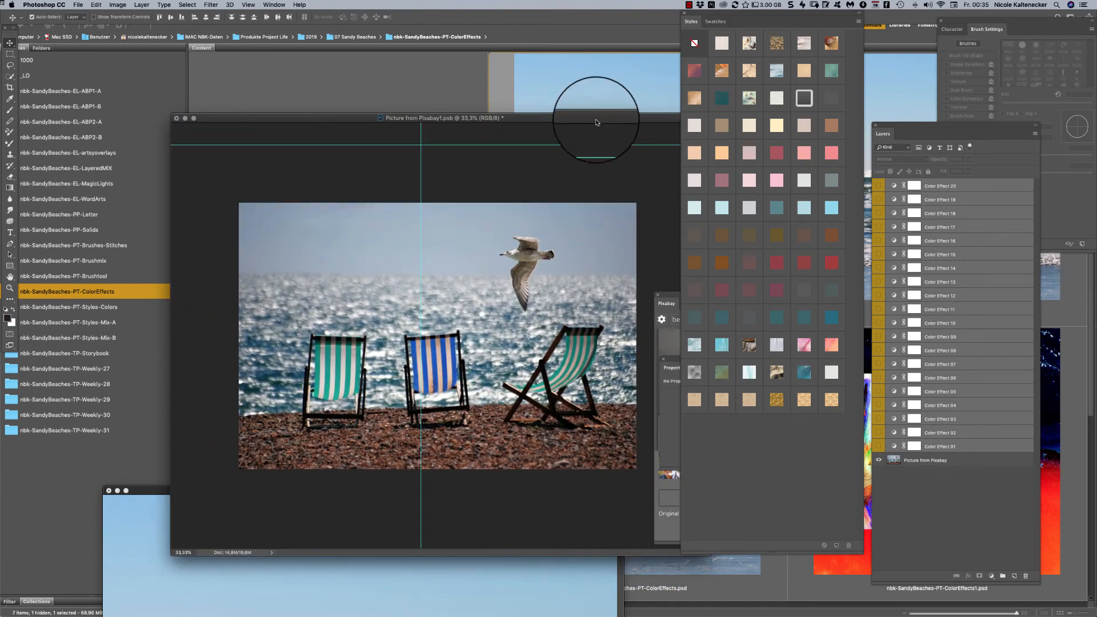
pyautogui.moveTo(596, 122); pyautogui.dragTo(529, 81)
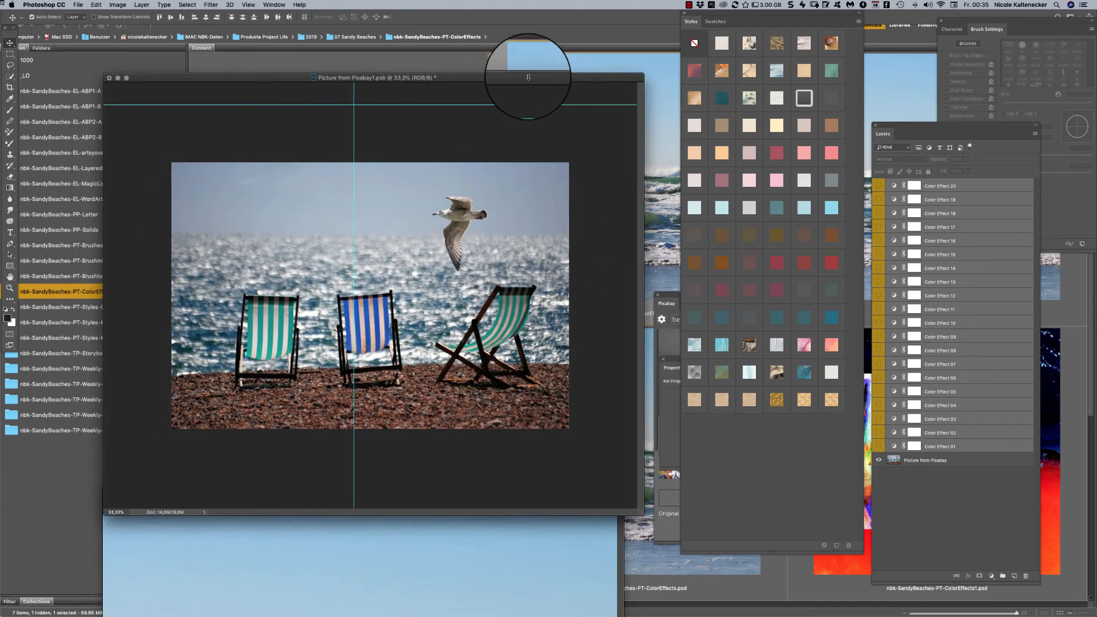
# - Preview several color effects on the deck chair photo, including Color Effects 04, 06, 10, 11, 15 and 18, and hide them again
pyautogui.click(951, 485)
pyautogui.moveTo(883, 433); pyautogui.dragTo(881, 390)
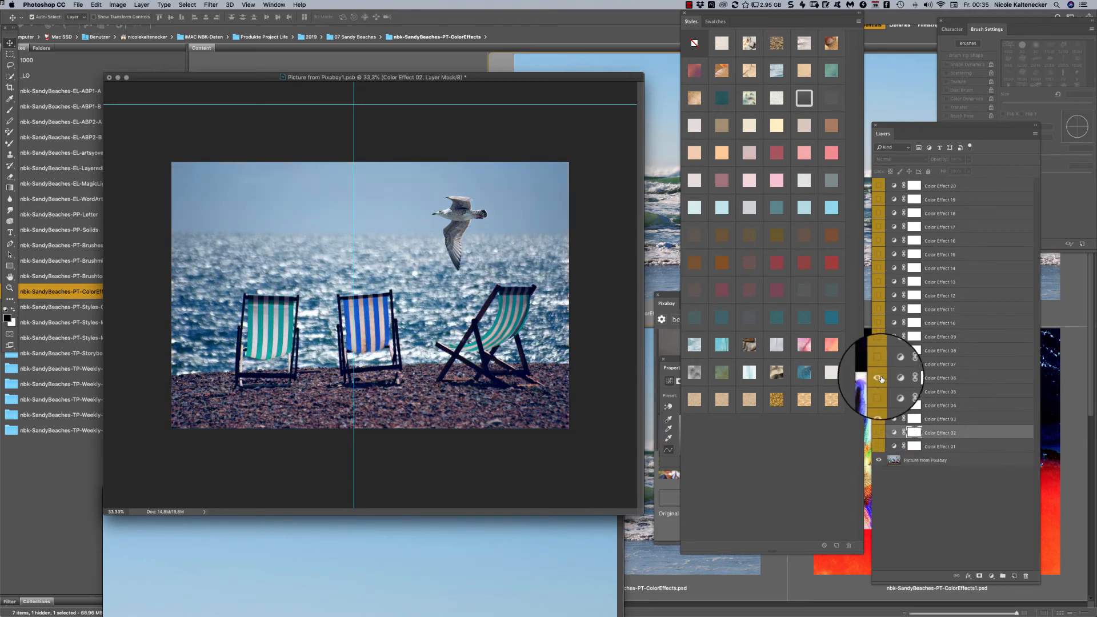
pyautogui.click(885, 258)
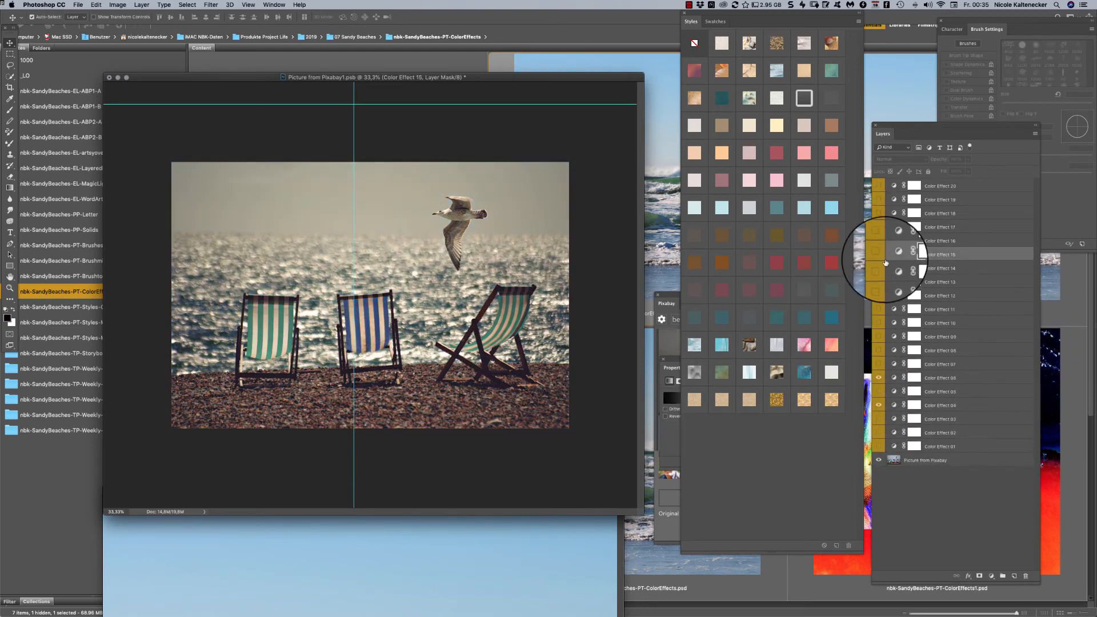
pyautogui.click(879, 254)
pyautogui.click(878, 213)
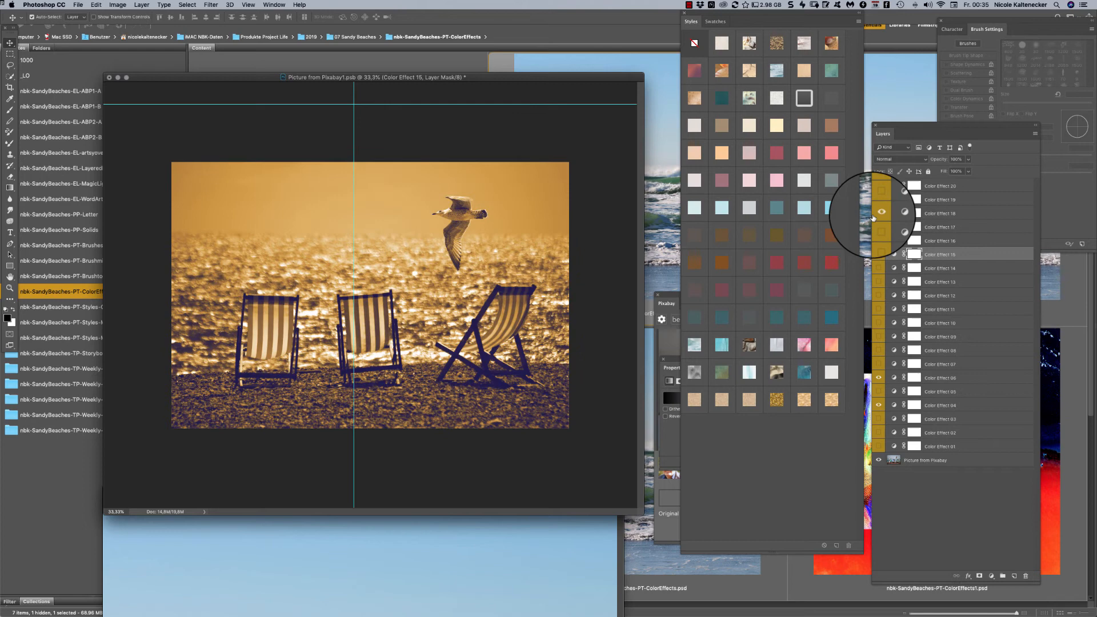
pyautogui.click(878, 254)
pyautogui.click(879, 309)
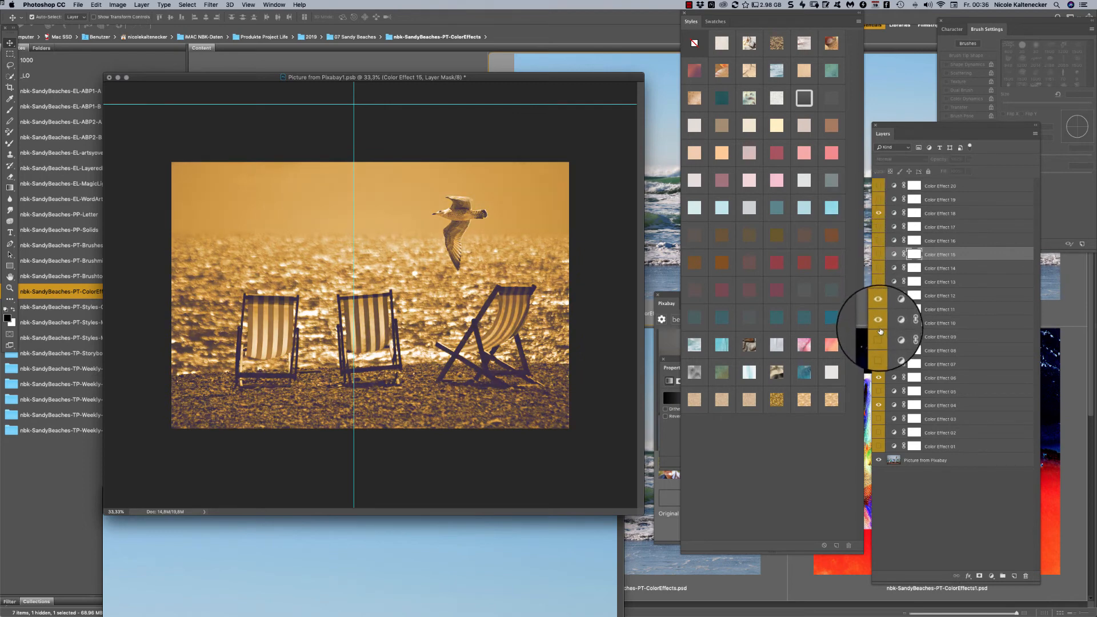
pyautogui.click(878, 378)
pyautogui.click(878, 213)
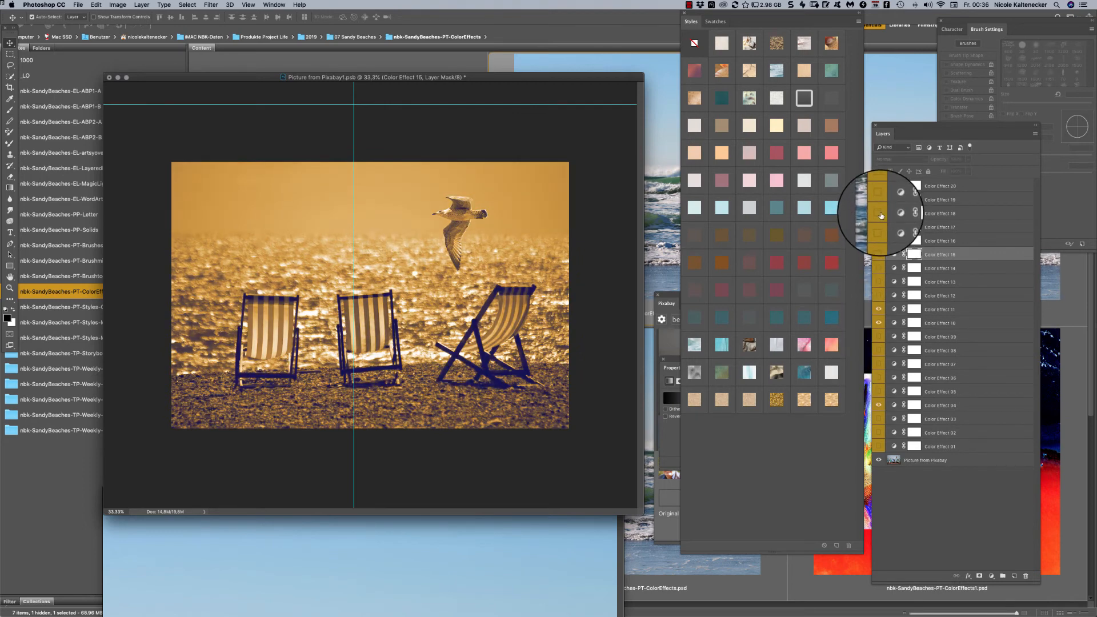
pyautogui.click(879, 323)
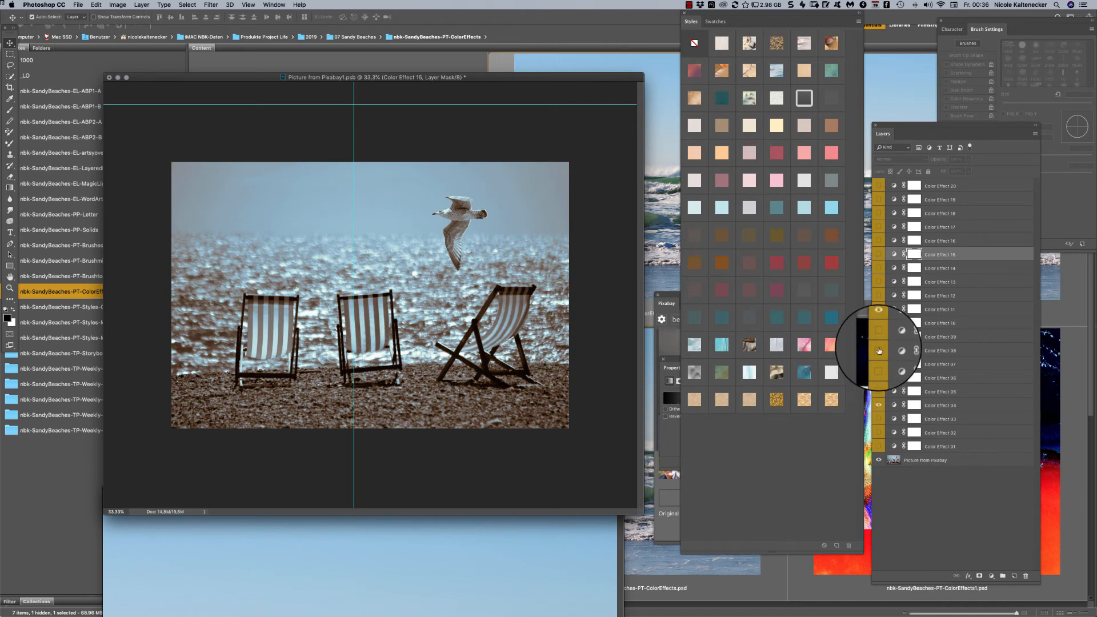
pyautogui.click(879, 309)
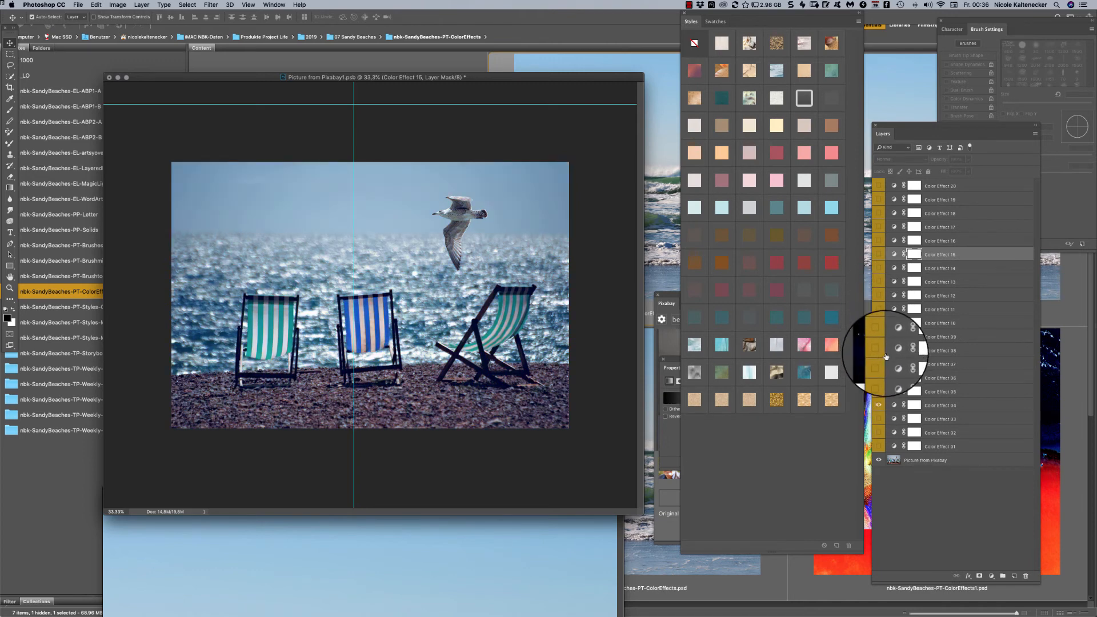
pyautogui.click(878, 406)
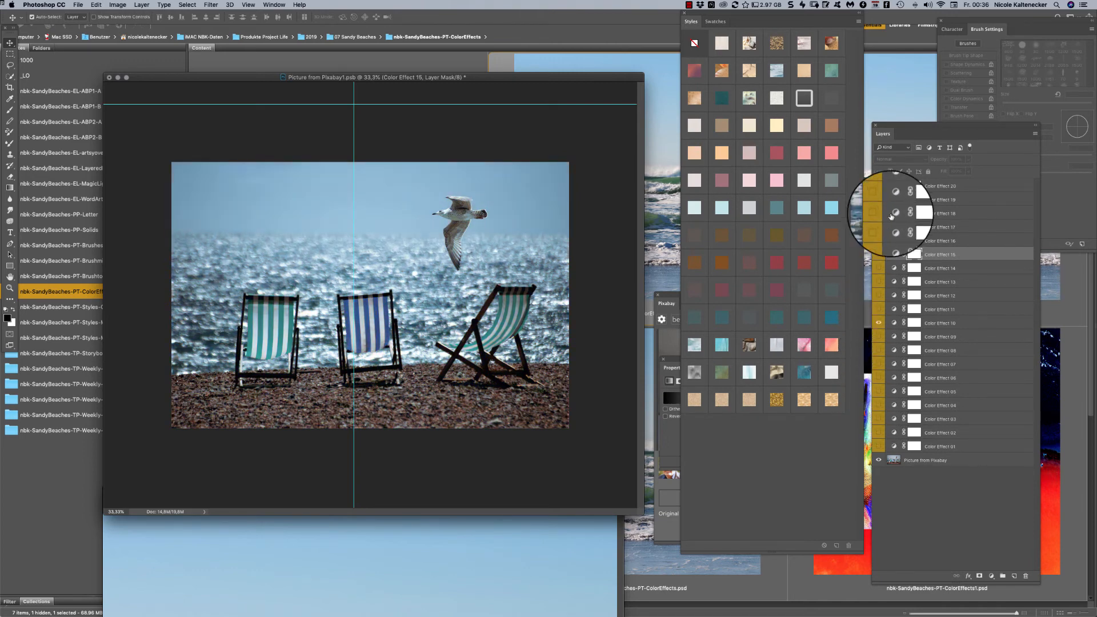
pyautogui.click(880, 322)
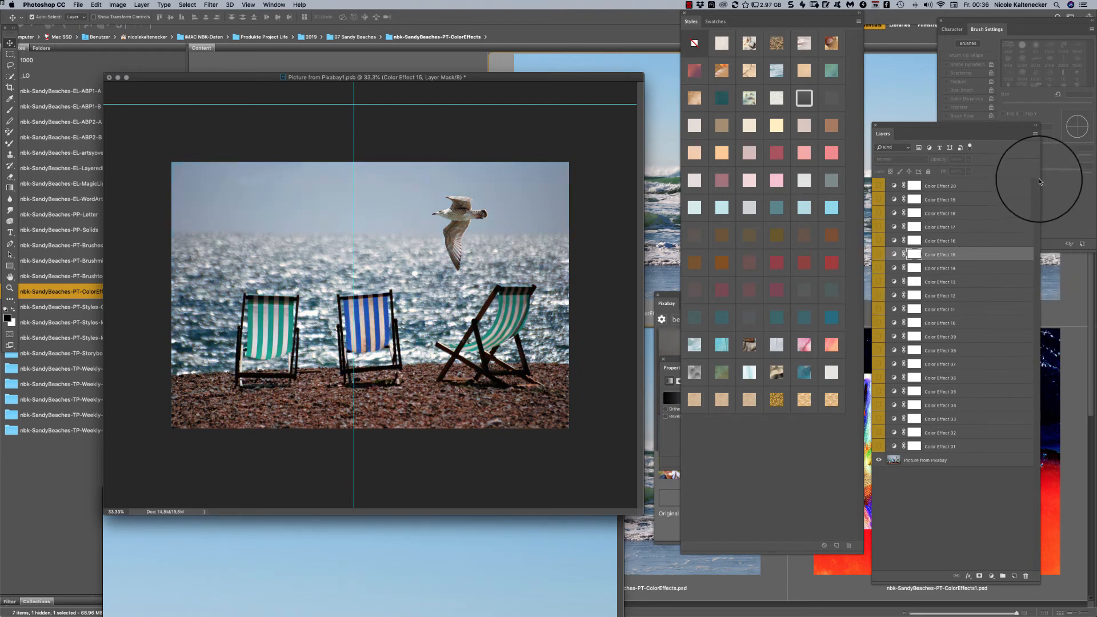
# - Make Color Effect 20 visible on the deck chair photo, and save and close the smart object contents
pyautogui.click(880, 186)
pyautogui.press('super+s')
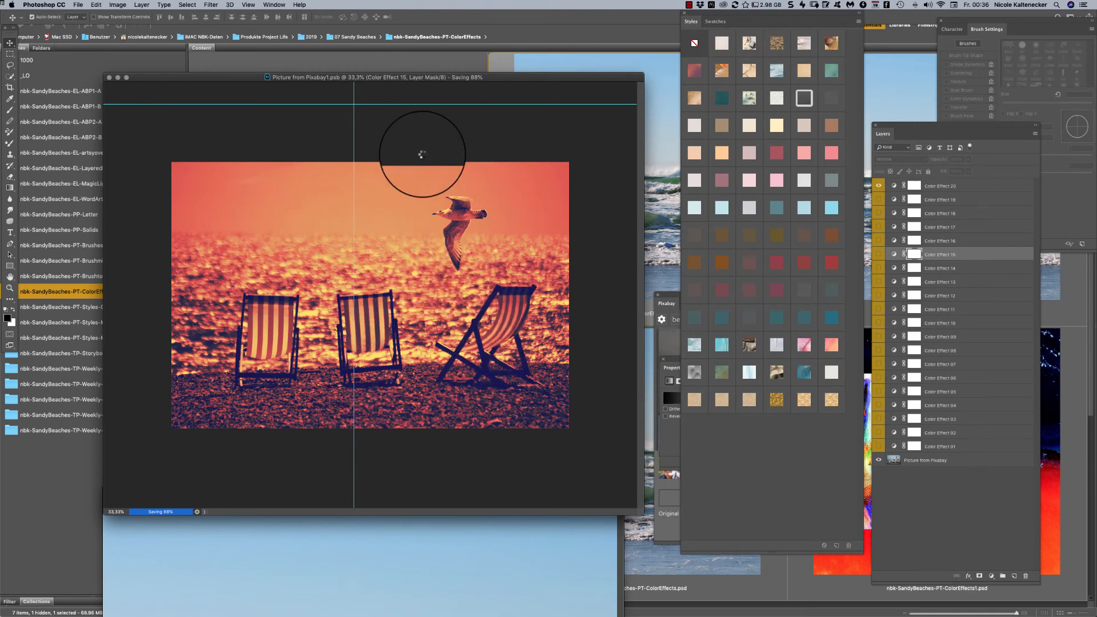
pyautogui.press('super+w')
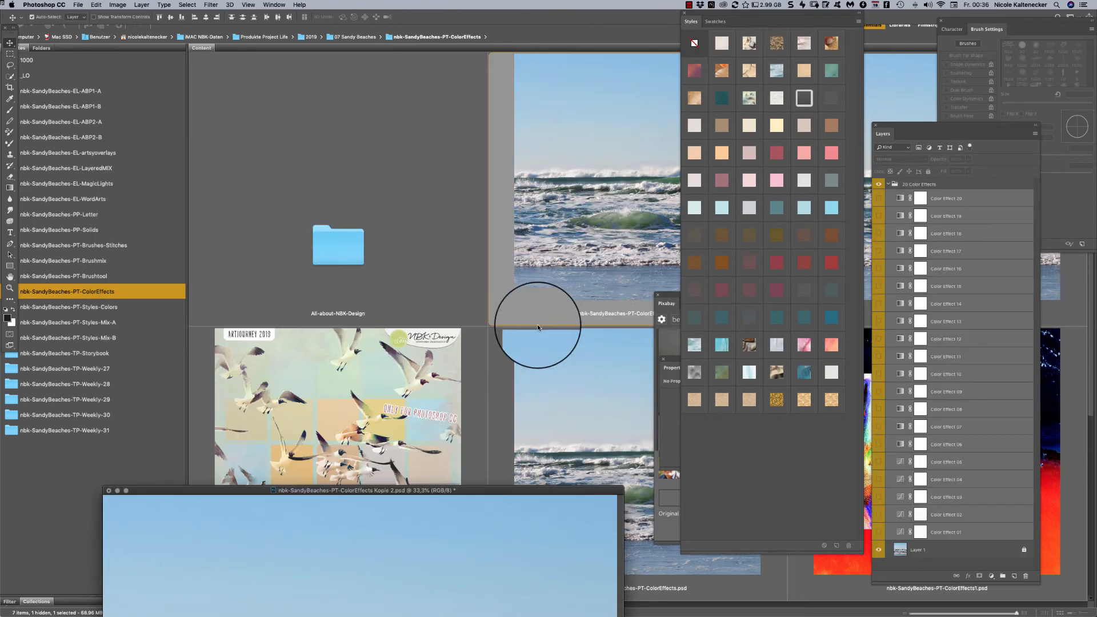
# - Close nbk-SandyBeaches-PT-ColorEffects Kopie 2.psd and return to the Storybook page template
pyautogui.moveTo(524, 491); pyautogui.dragTo(558, 147)
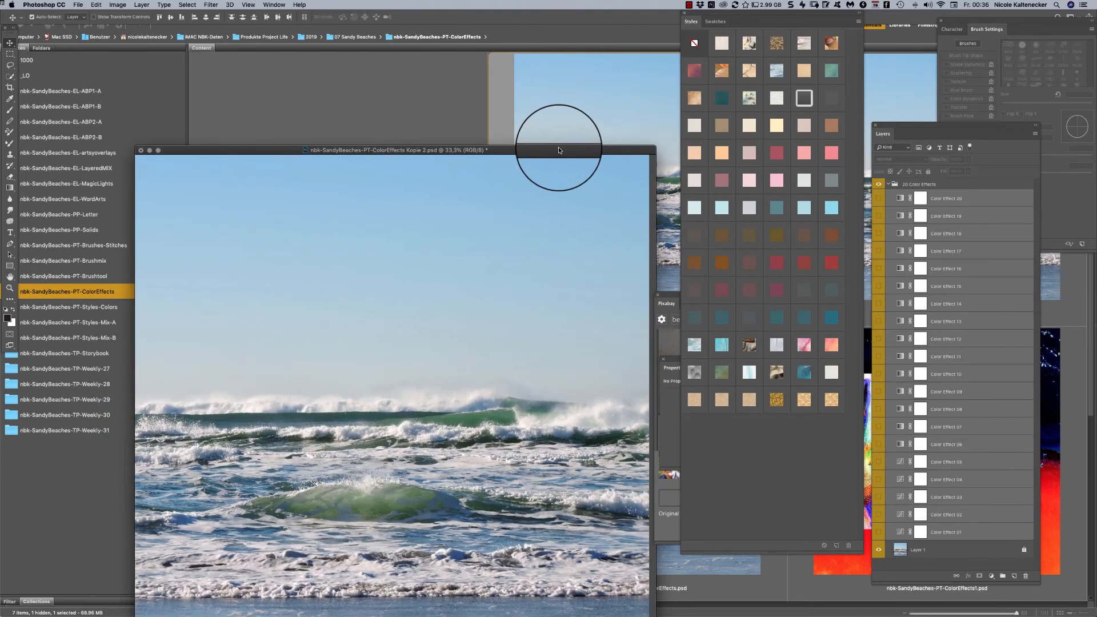
pyautogui.click(514, 196)
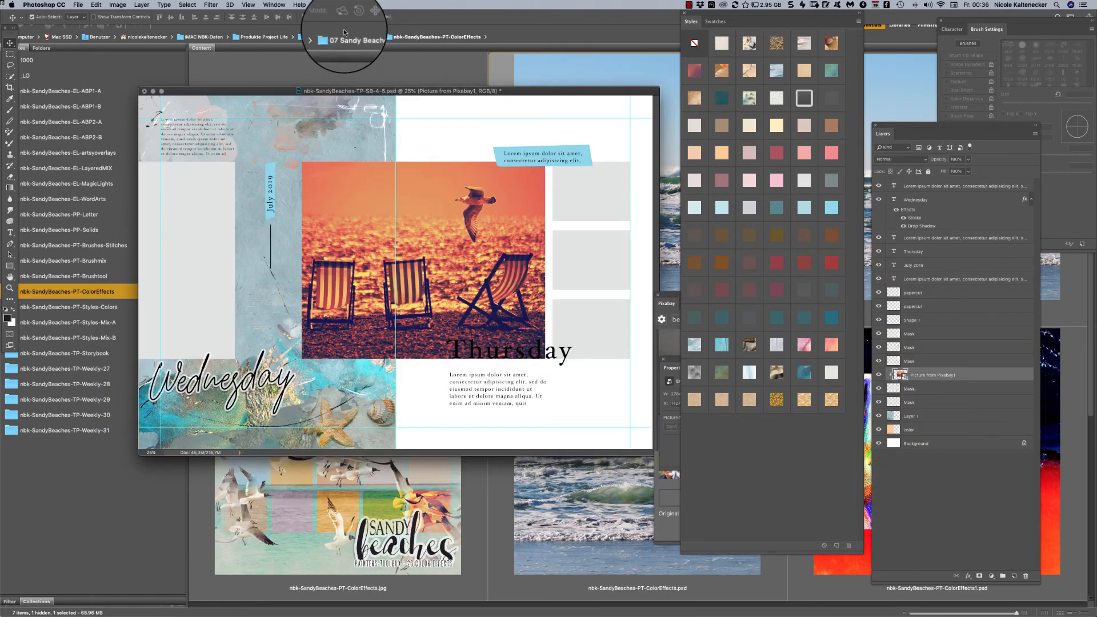
# - Open the deck chair smart object, make Color Effect 18 its only visible effect, and save and close it
pyautogui.doubleClick(901, 375)
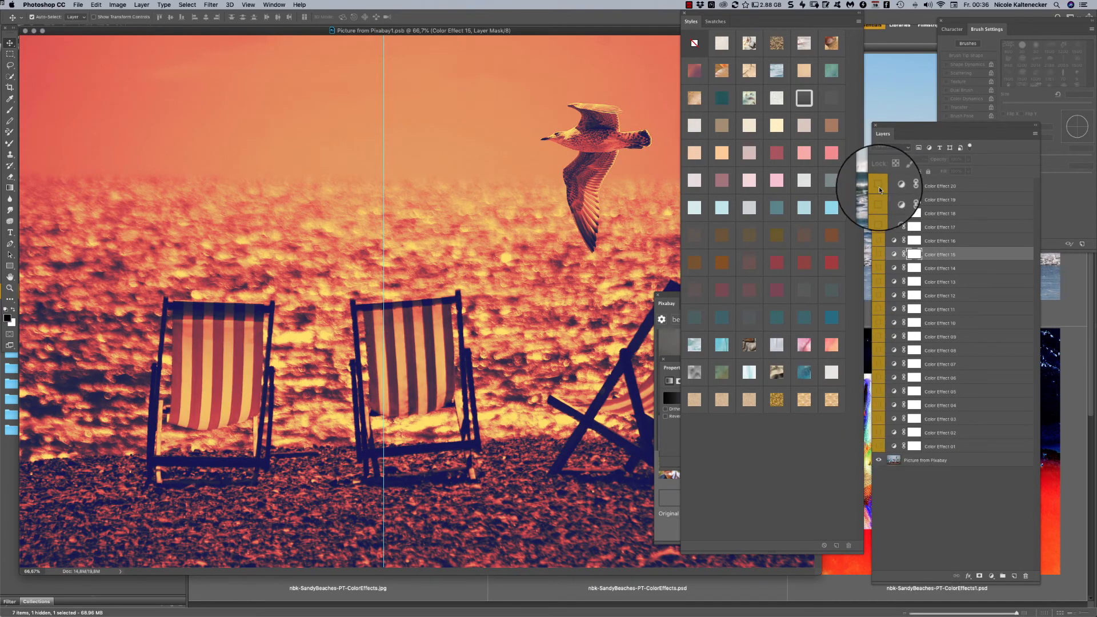
pyautogui.click(880, 201)
pyautogui.click(878, 200)
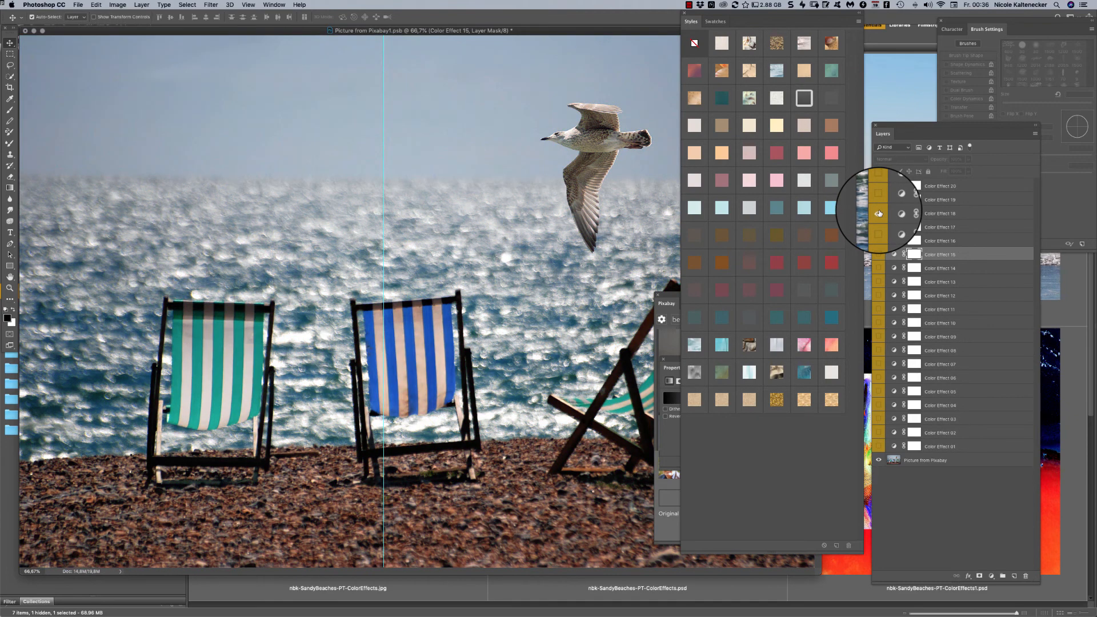
pyautogui.click(880, 213)
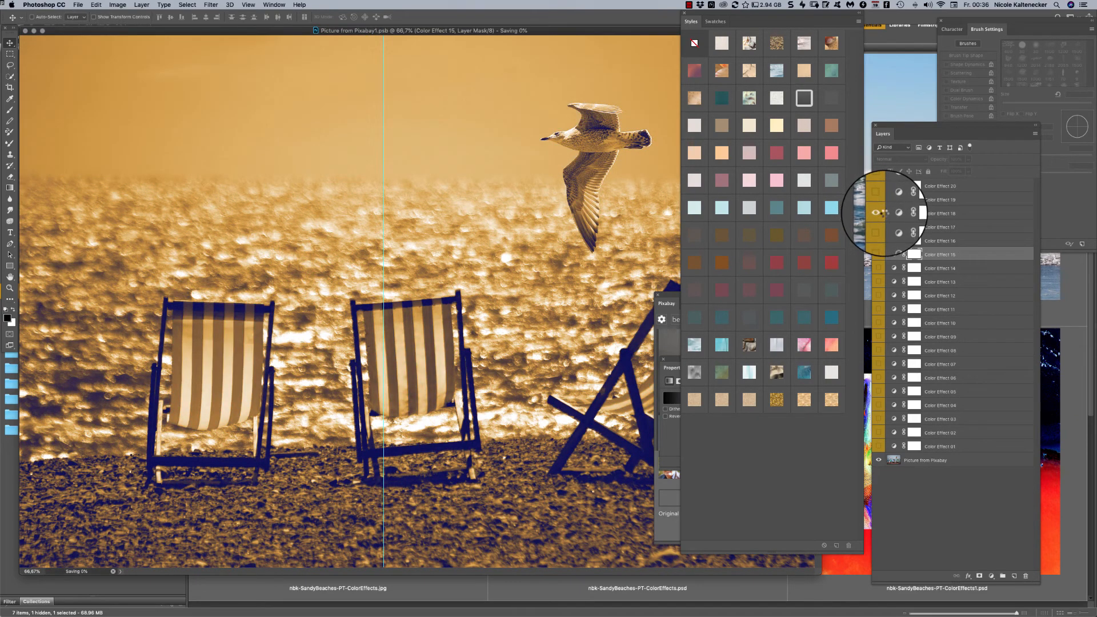
pyautogui.press('super+w')
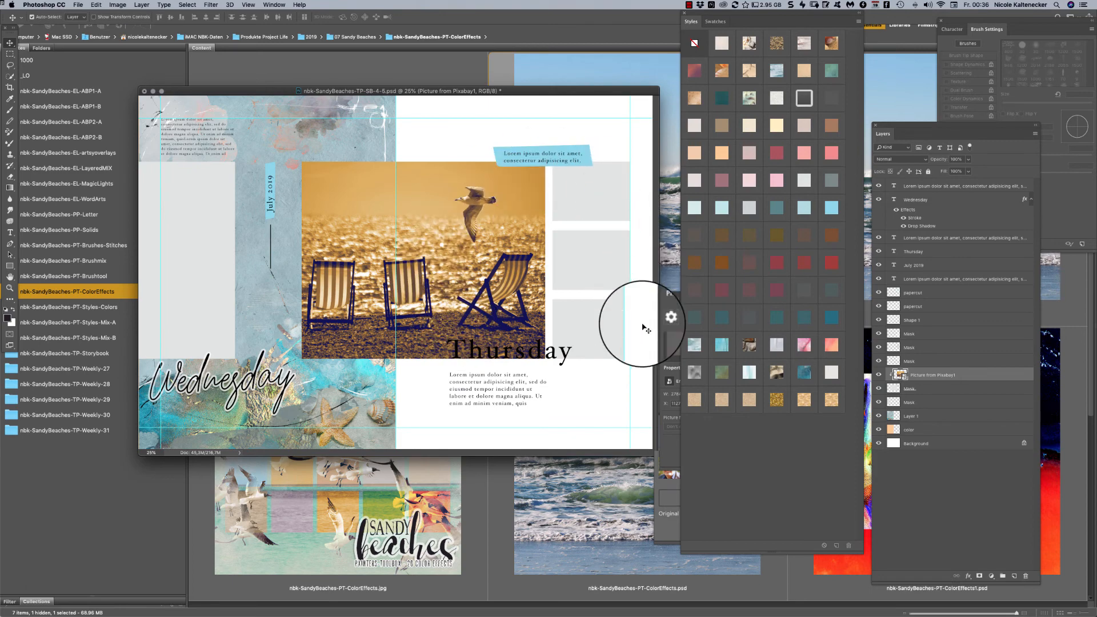
# - Enlarge the template window, select the tall placeholder on the page's left side, and place the Pixabay photo of legs splashing in the surf into it
pyautogui.moveTo(613, 93); pyautogui.dragTo(583, 121)
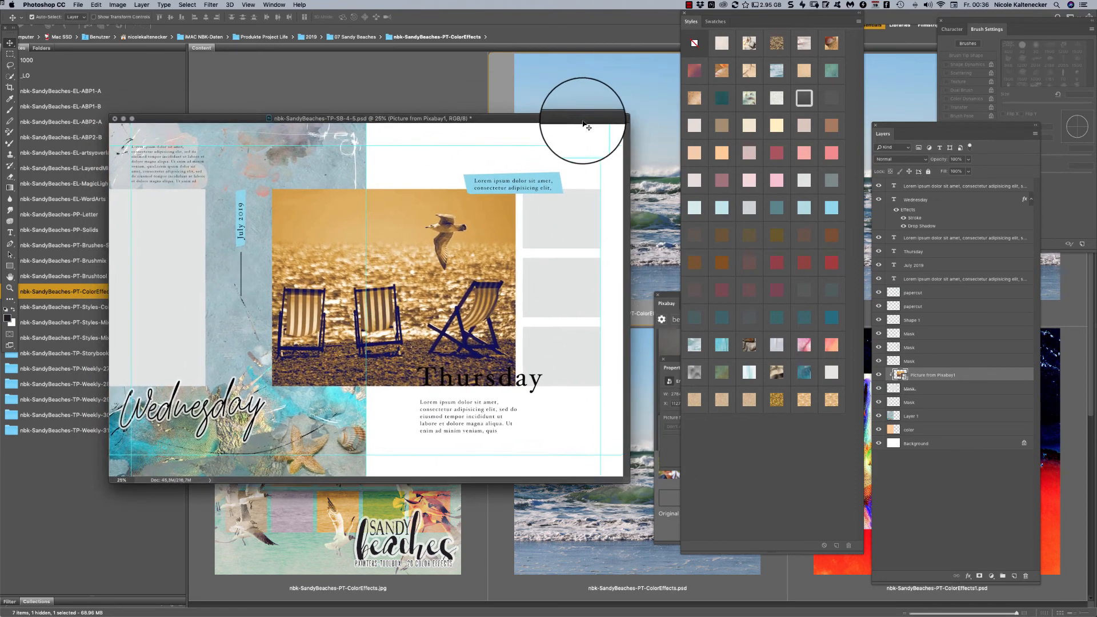
pyautogui.moveTo(628, 483); pyautogui.dragTo(659, 529)
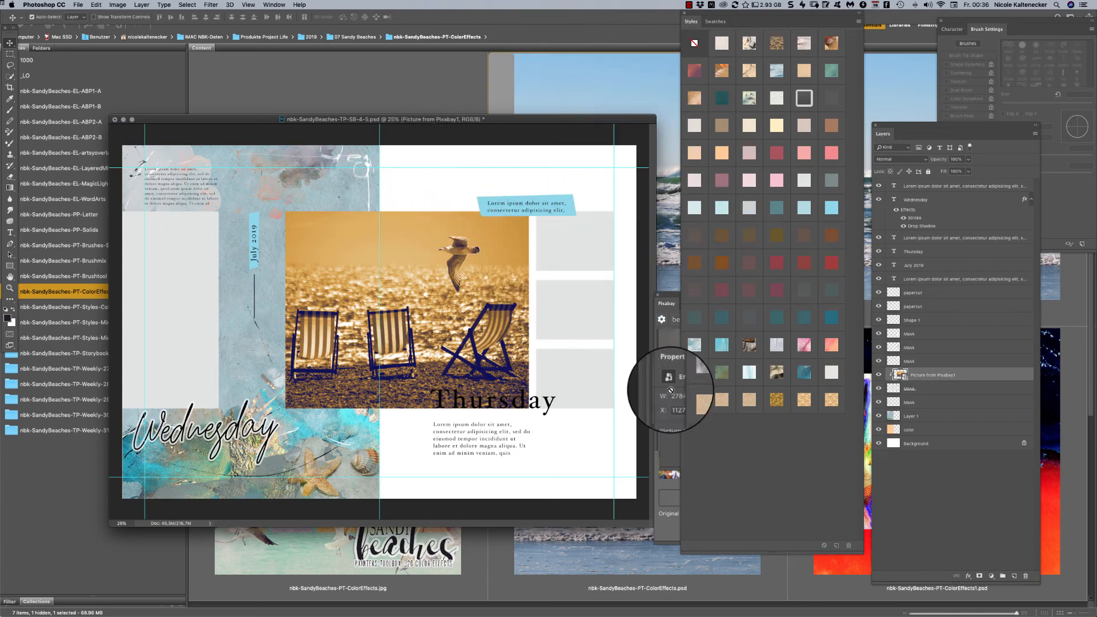
pyautogui.click(227, 284)
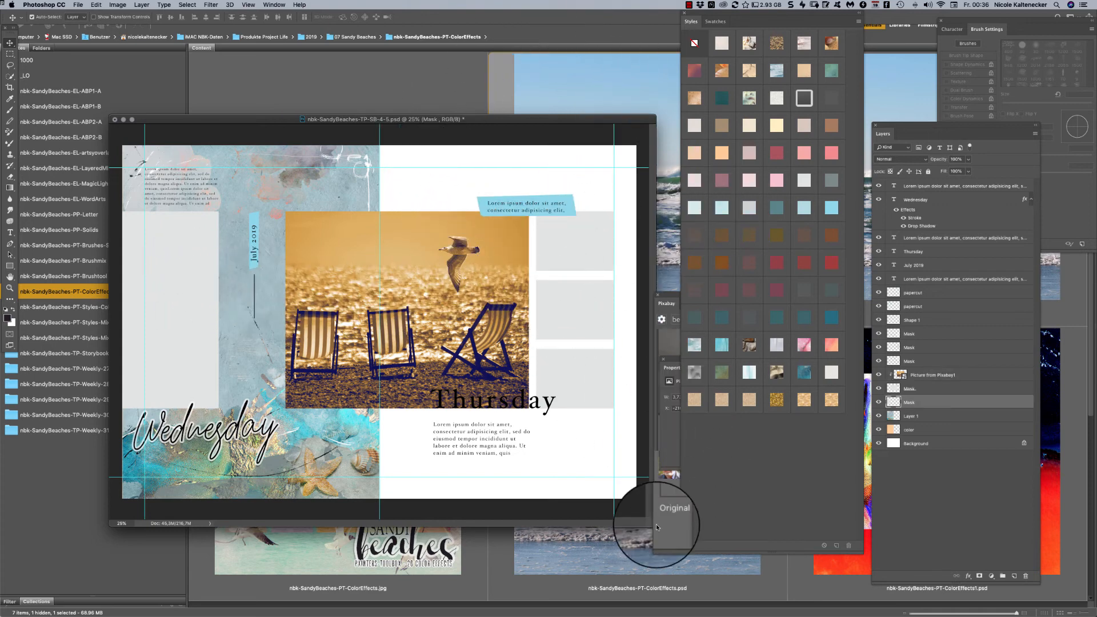
pyautogui.click(673, 429)
pyautogui.click(663, 359)
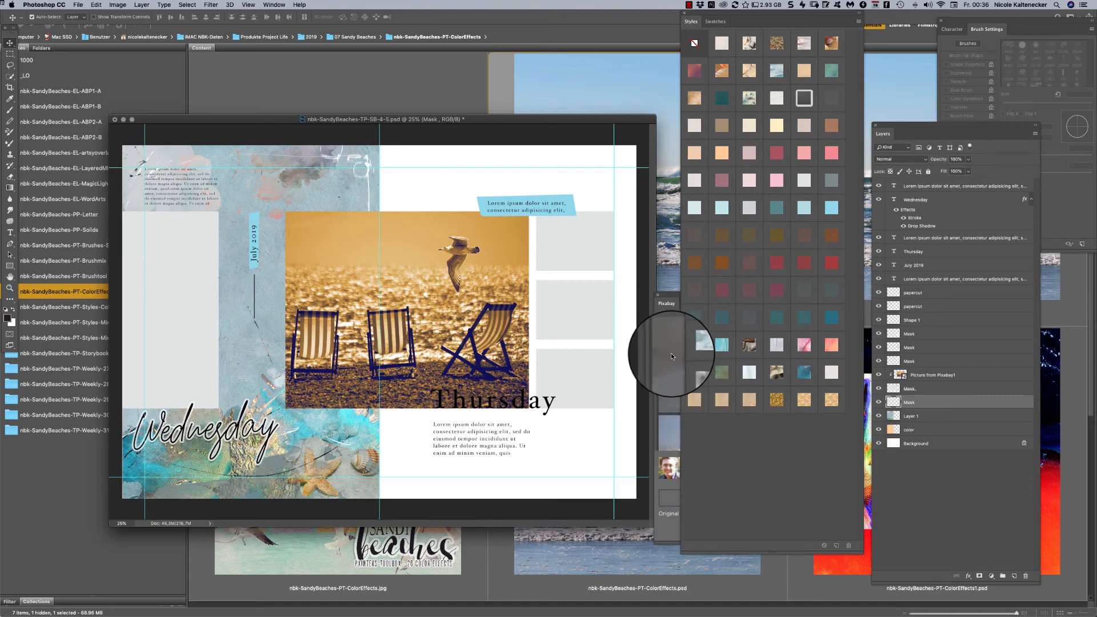
pyautogui.click(666, 298)
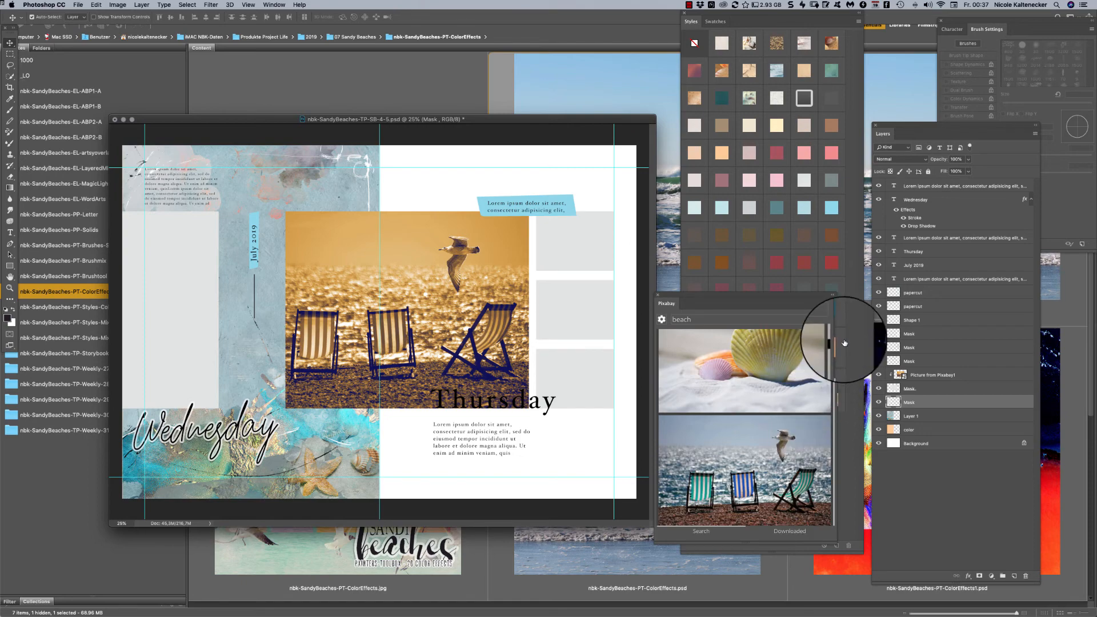
pyautogui.moveTo(834, 344); pyautogui.dragTo(835, 353)
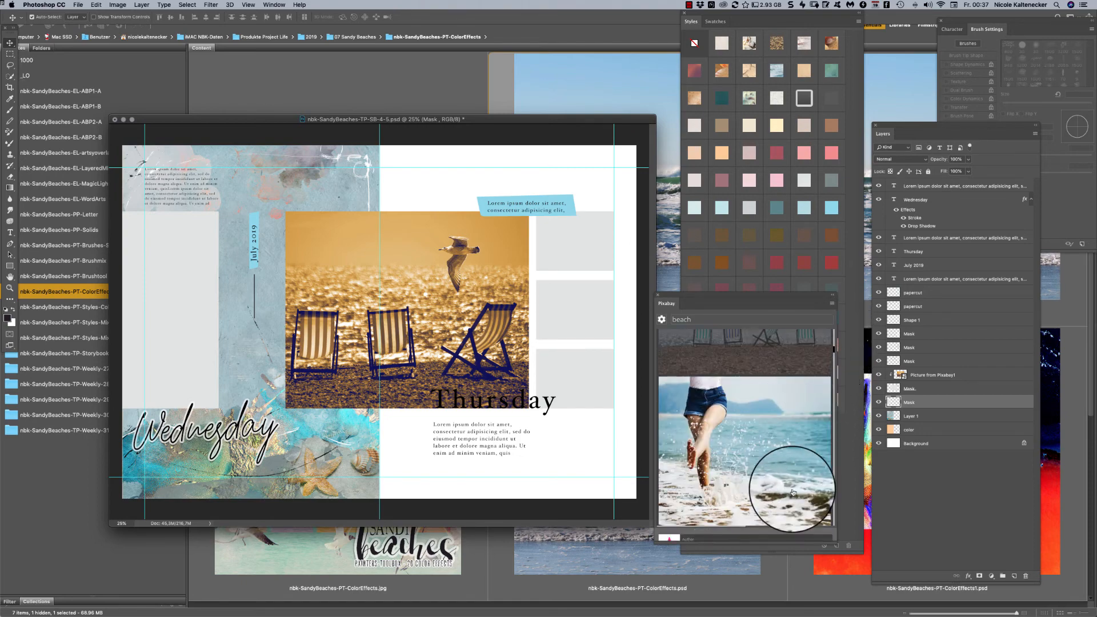
pyautogui.click(737, 441)
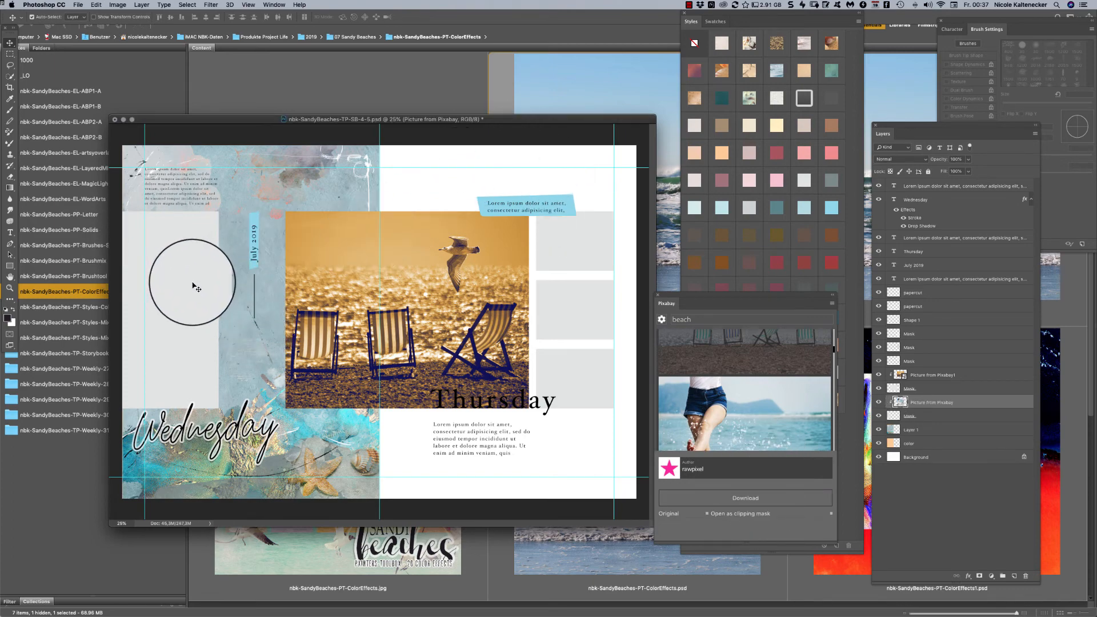
# - Move the splashing legs photo so the legs fill the tall placeholder on the page's left side
pyautogui.press('super+t')
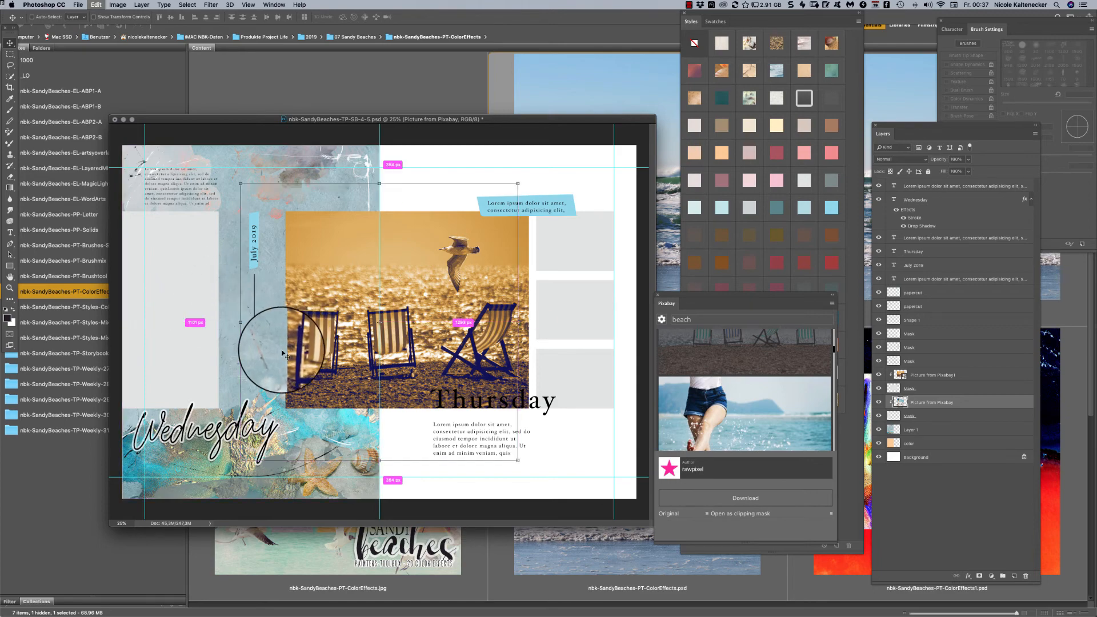
pyautogui.moveTo(353, 350); pyautogui.dragTo(204, 377)
pyautogui.press('Return')
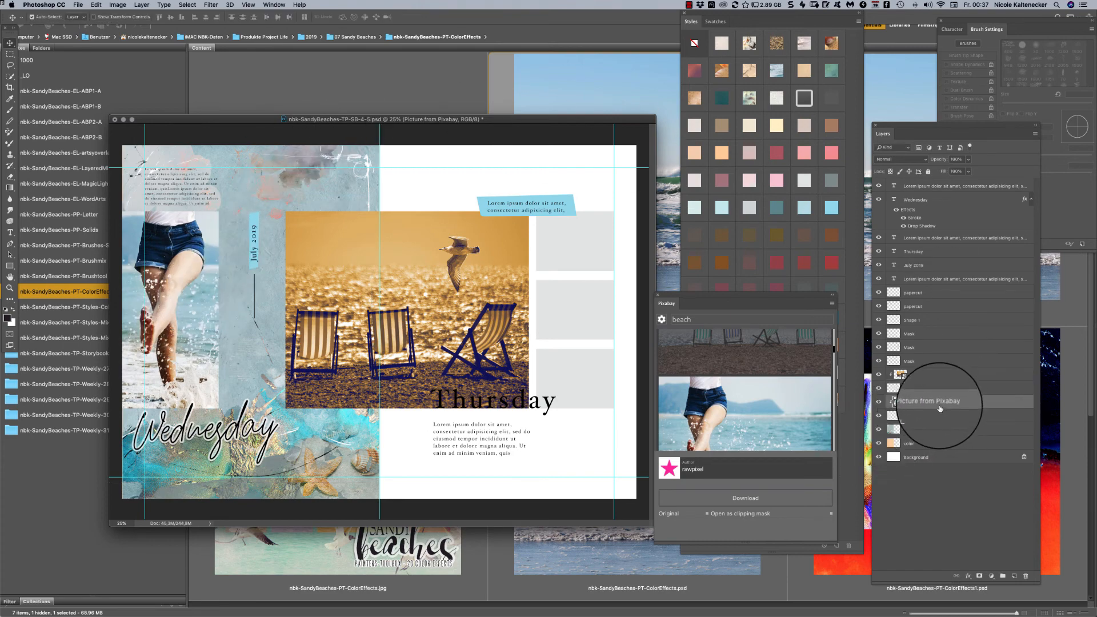
# - Convert the splashing legs photo layer to a smart object and open its contents
pyautogui.moveTo(935, 410); pyautogui.dragTo(940, 406)
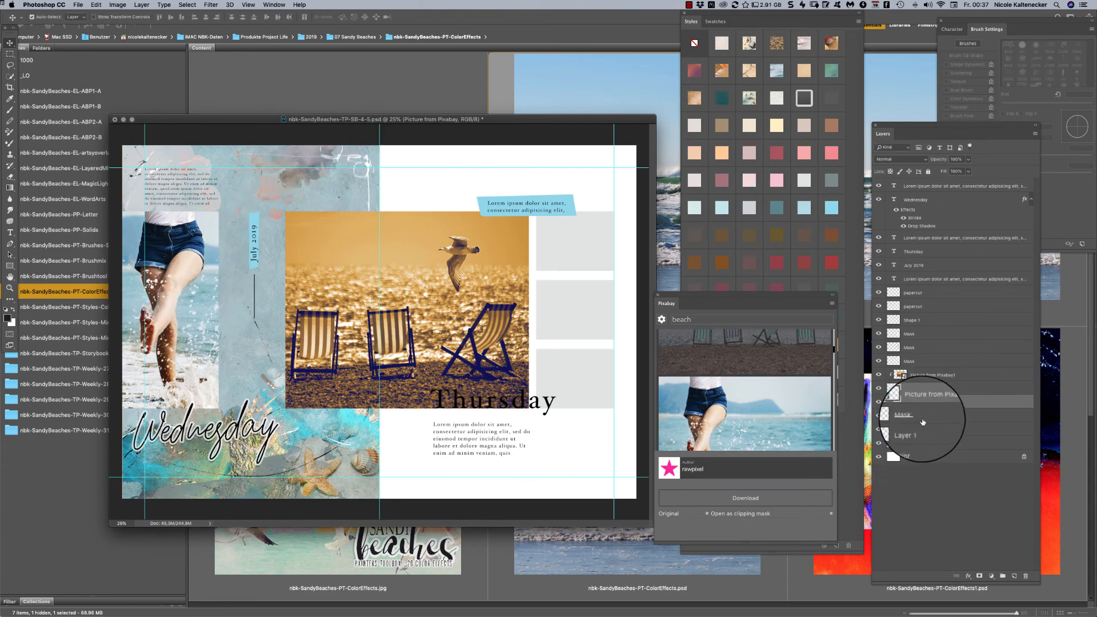
pyautogui.rightClick(962, 404)
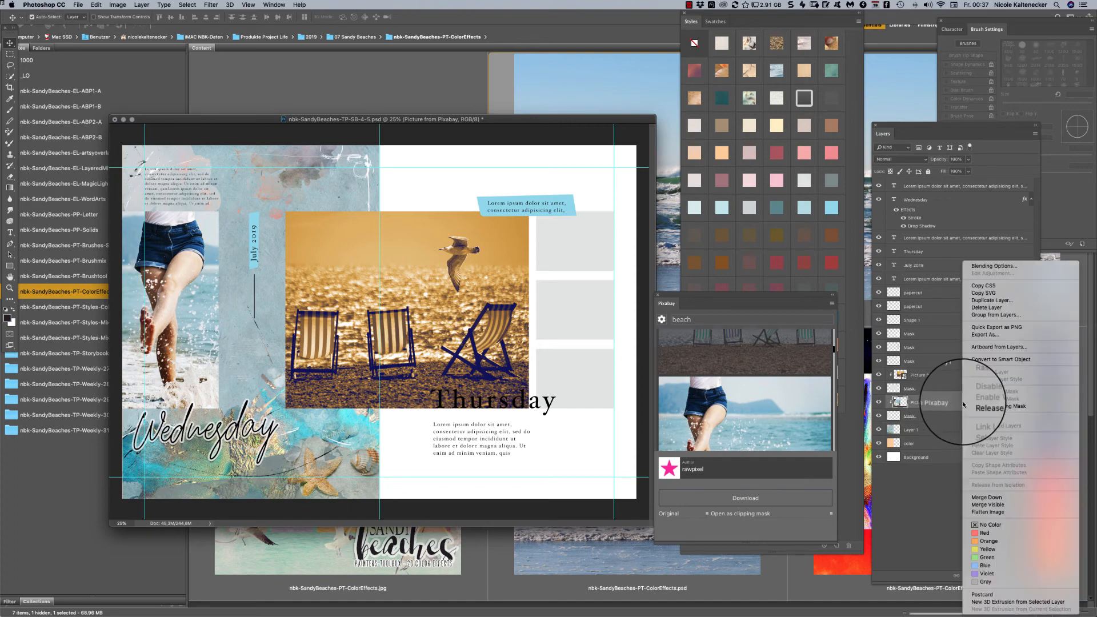
pyautogui.click(988, 360)
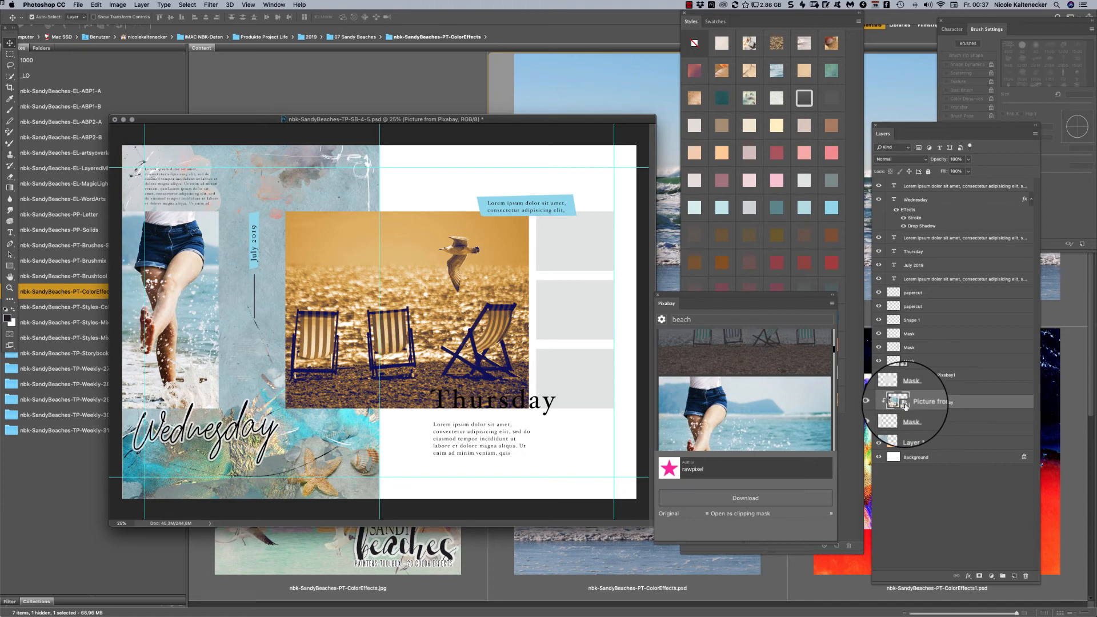
pyautogui.doubleClick(905, 403)
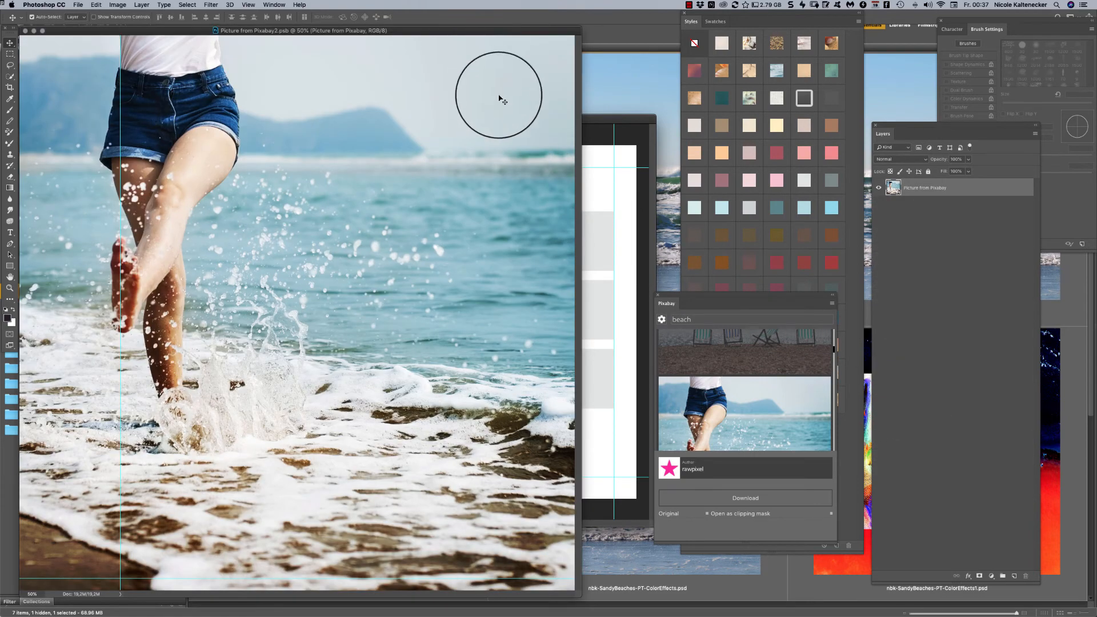
# - Copy the Color Effect 01 to 20 layers from the deck chair smart object into the splashing legs document, and save and close the latter
pyautogui.click(606, 228)
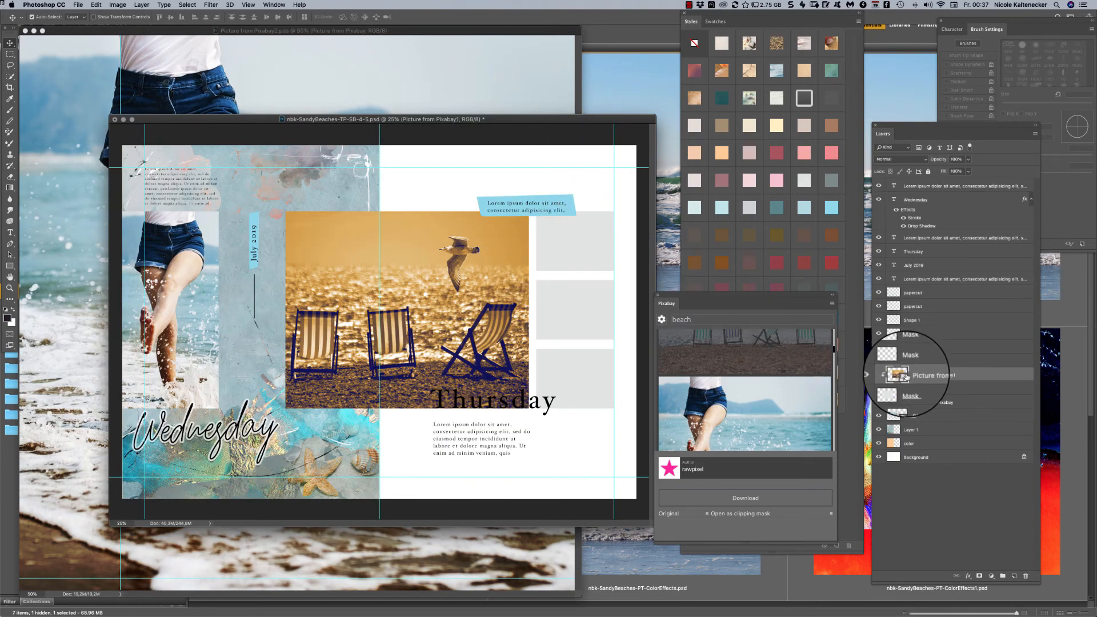
pyautogui.doubleClick(901, 375)
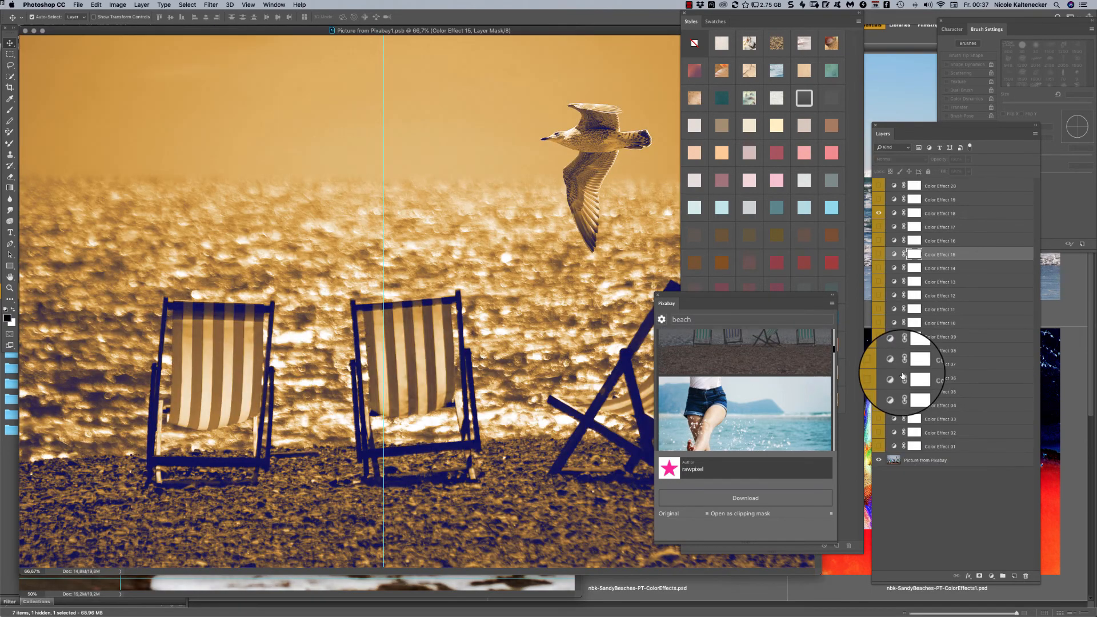
pyautogui.keyDown('shift'); pyautogui.click(940, 448); pyautogui.keyUp('shift')
pyautogui.press('super+minus')
pyautogui.press('super+minus')
pyautogui.press('super+minus')
pyautogui.press('super+minus')
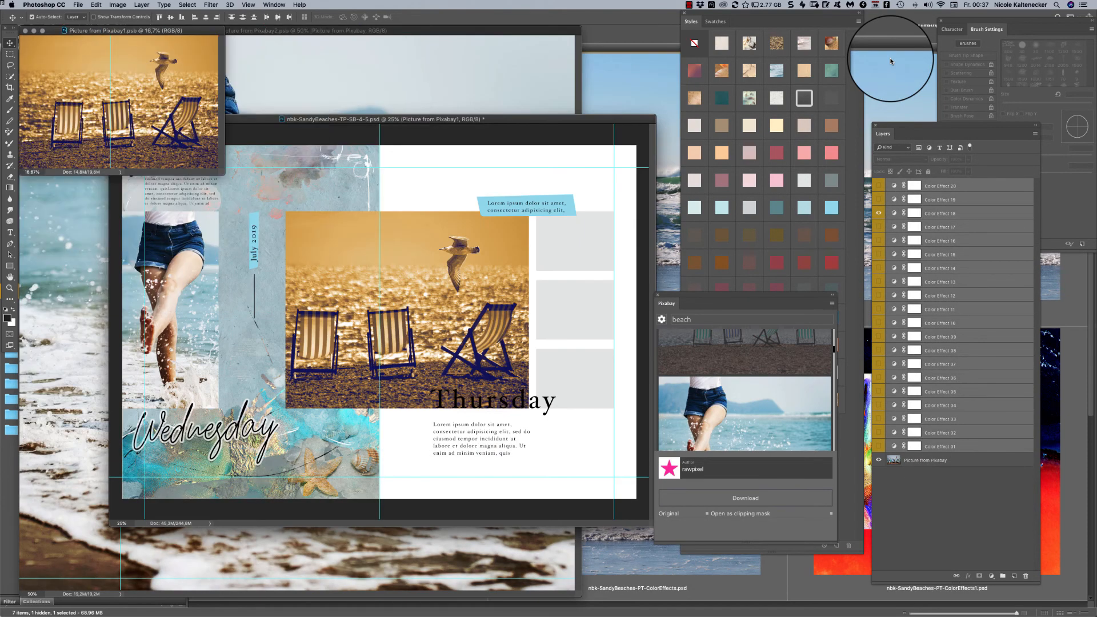
pyautogui.click(319, 80)
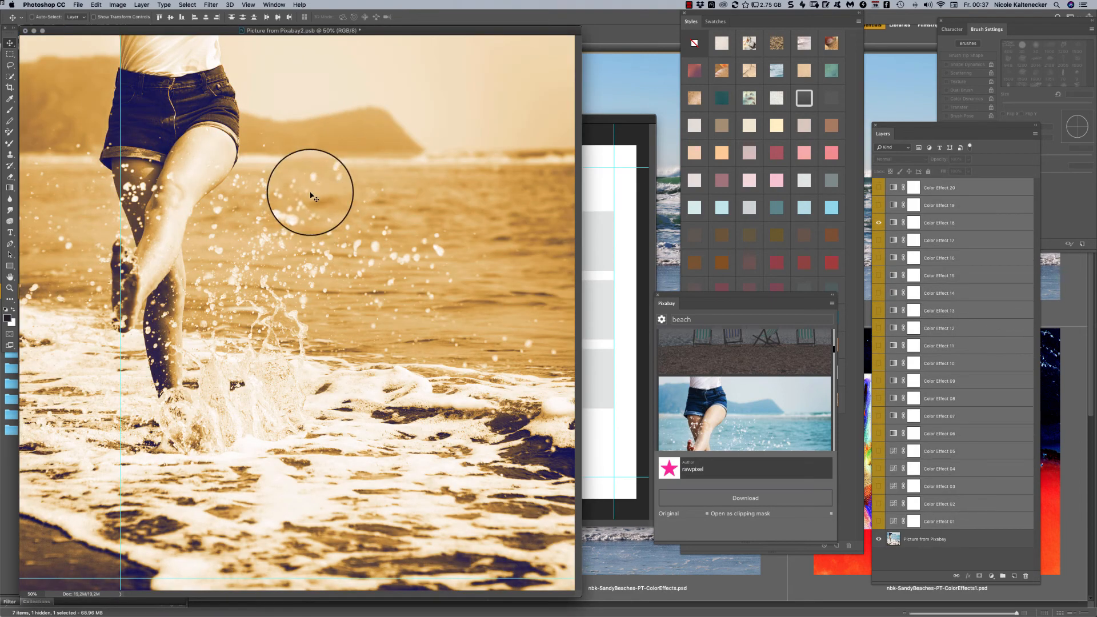
pyautogui.press('super+s')
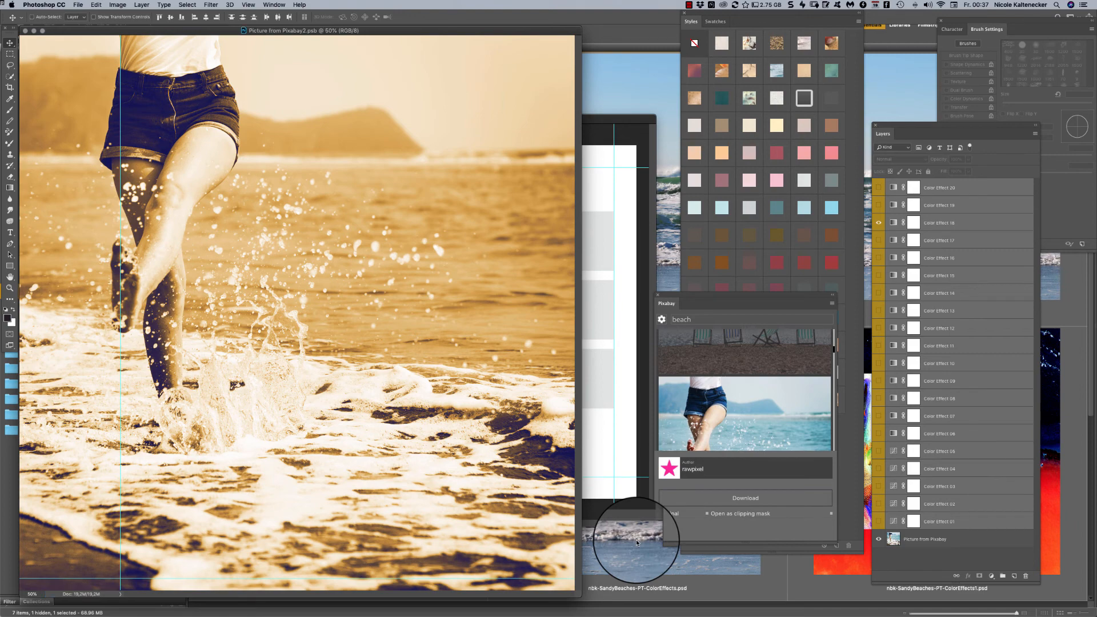
pyautogui.press('super+w')
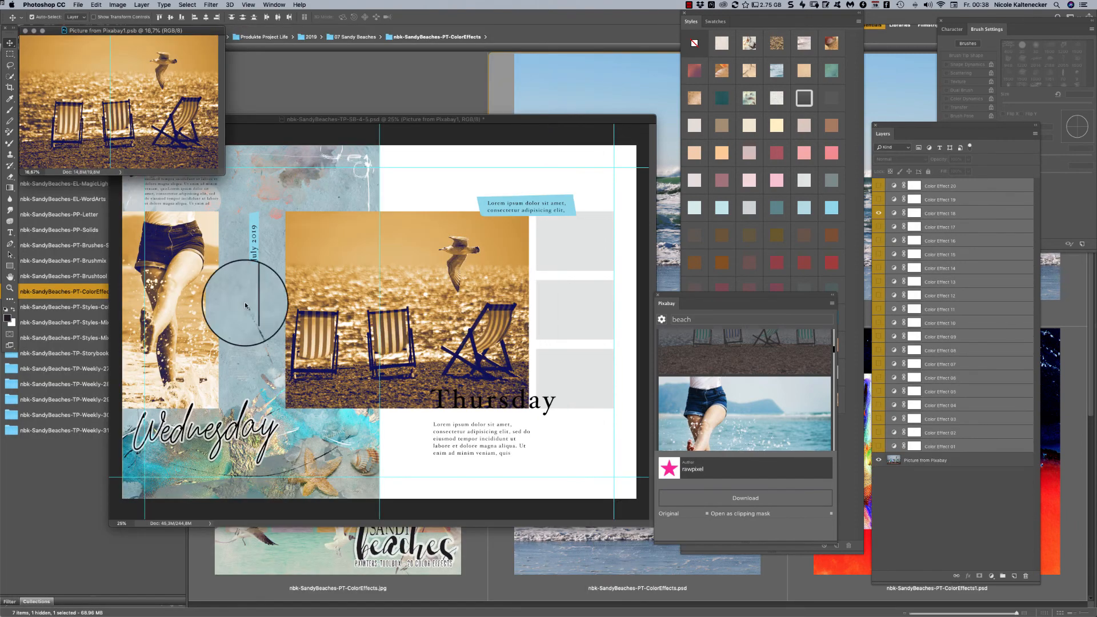
# - Move the template window below the deck chair document, preview Color Effect 19 there, and save the photo with only Color Effect 11 visible
pyautogui.click(433, 281)
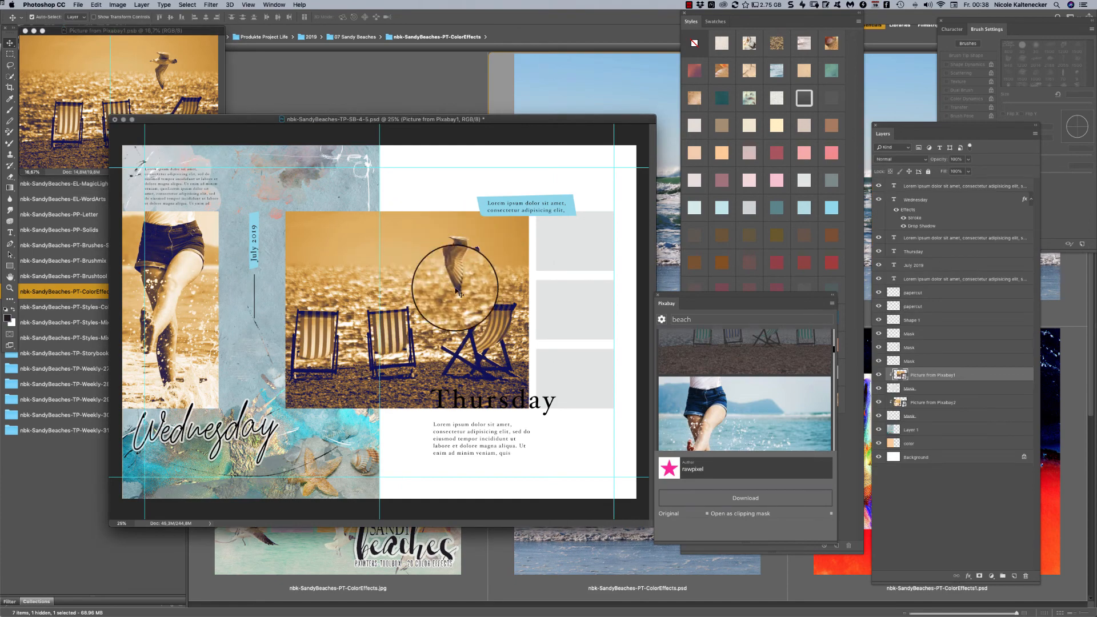
pyautogui.moveTo(436, 117); pyautogui.dragTo(435, 156)
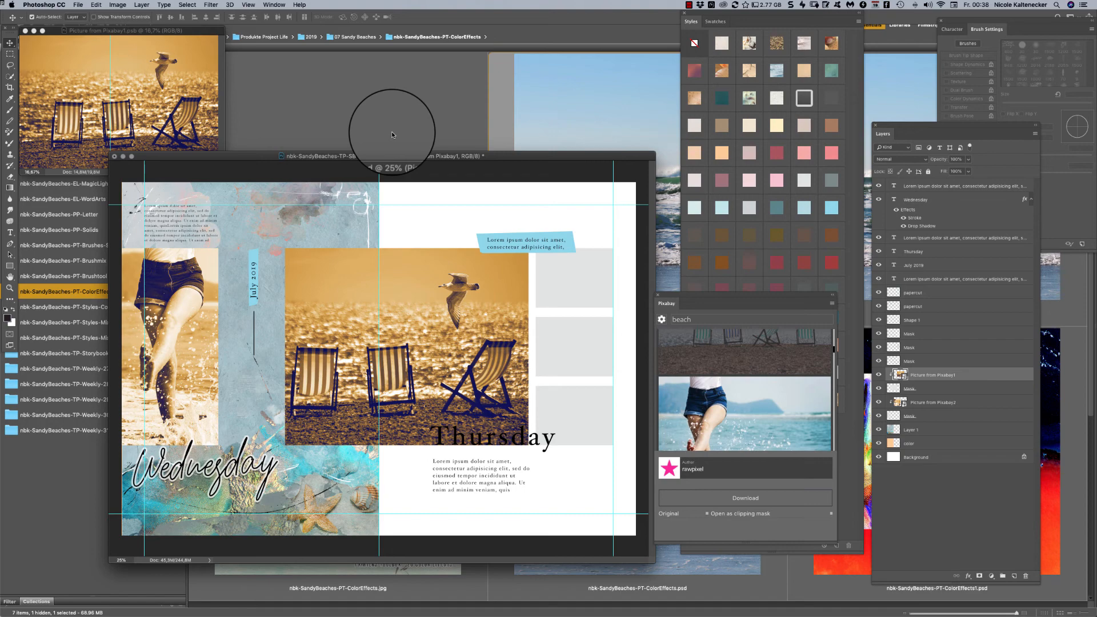
pyautogui.click(209, 77)
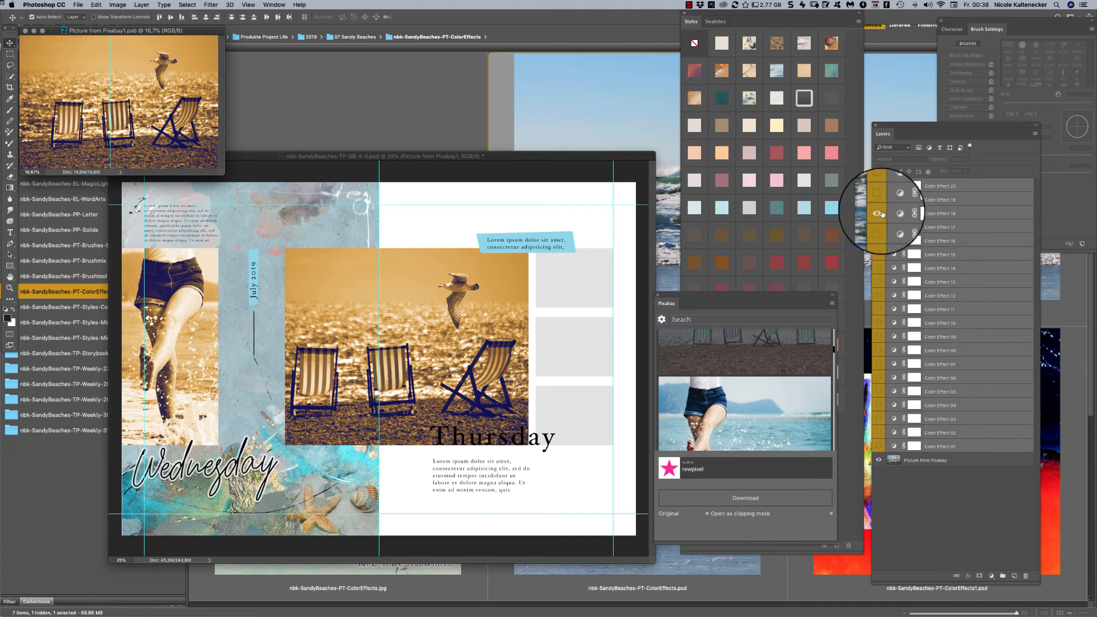
pyautogui.click(887, 228)
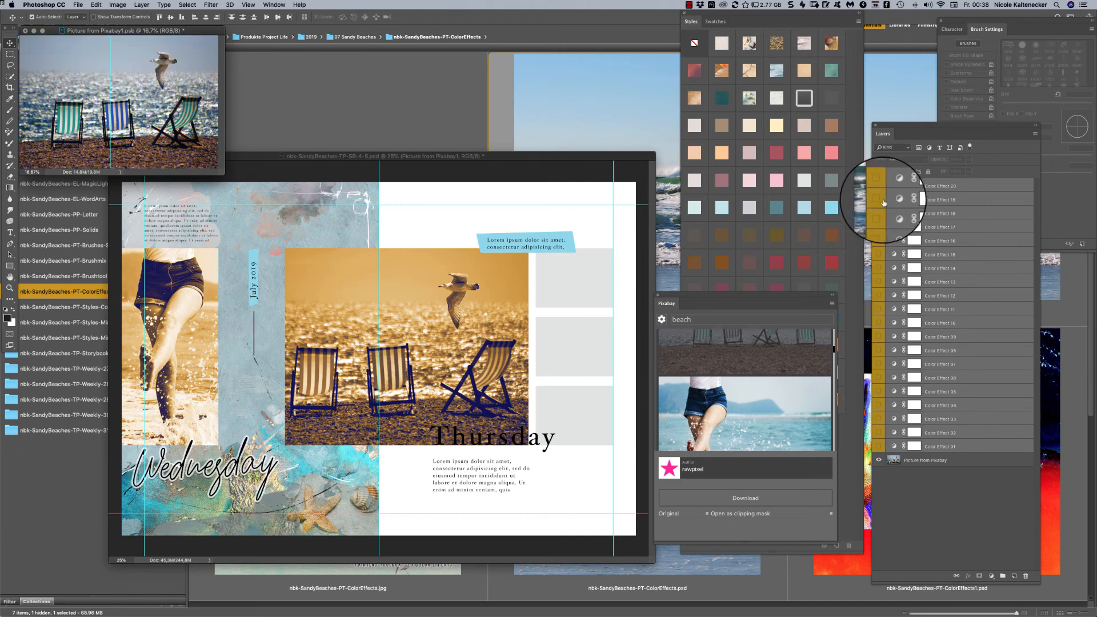
pyautogui.click(878, 200)
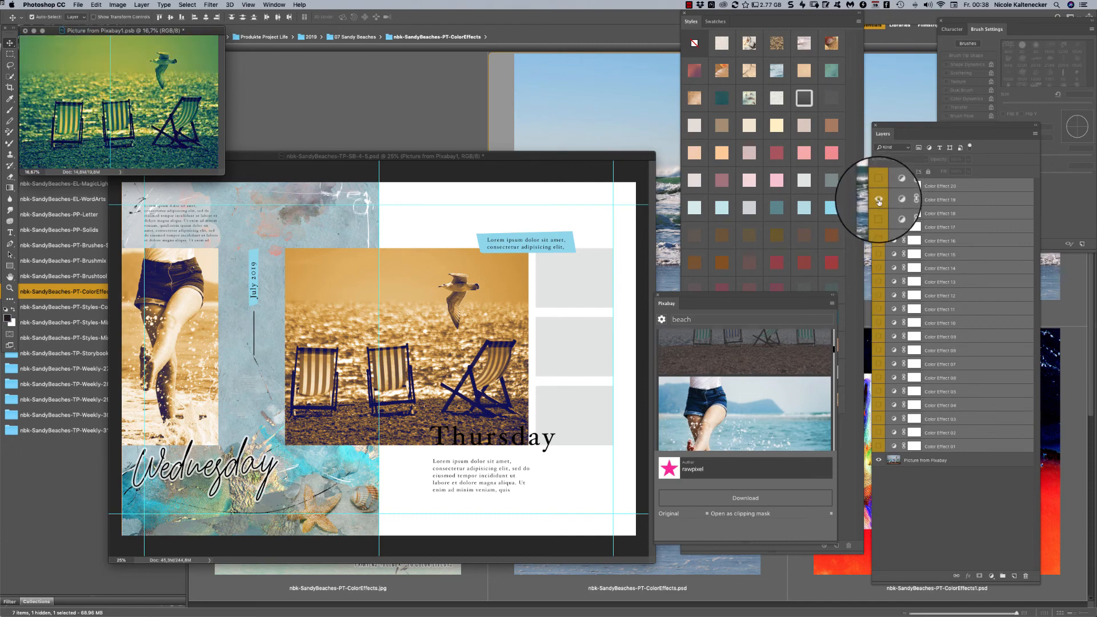
pyautogui.click(879, 309)
pyautogui.click(878, 200)
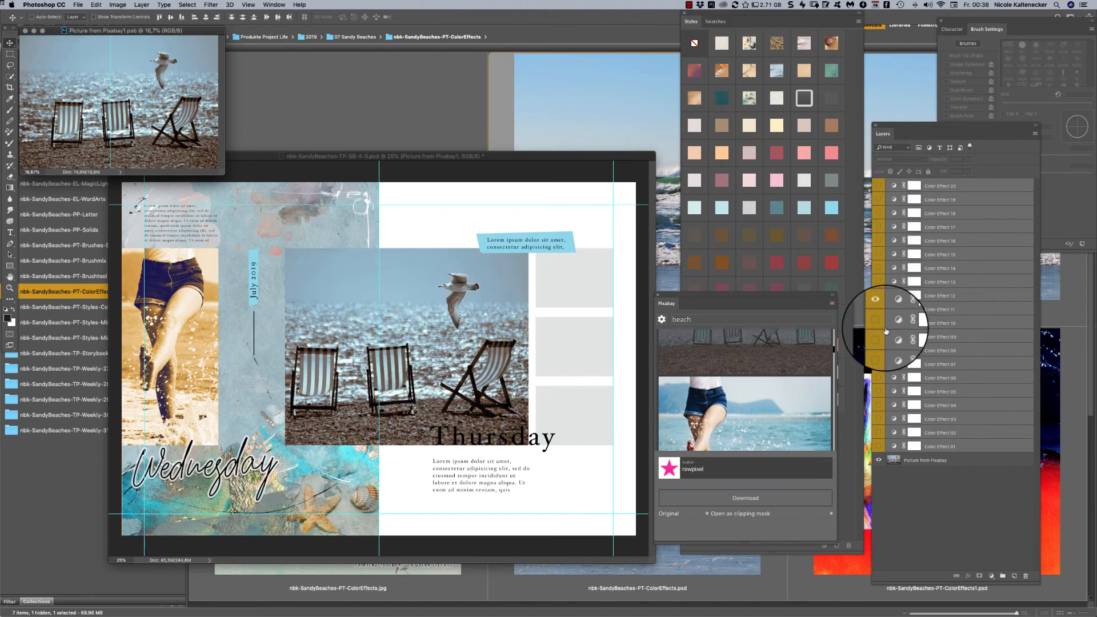
# - Open the splashing legs smart object, replace Color Effect 18 with Color Effect 11, and save and close it
pyautogui.click(221, 366)
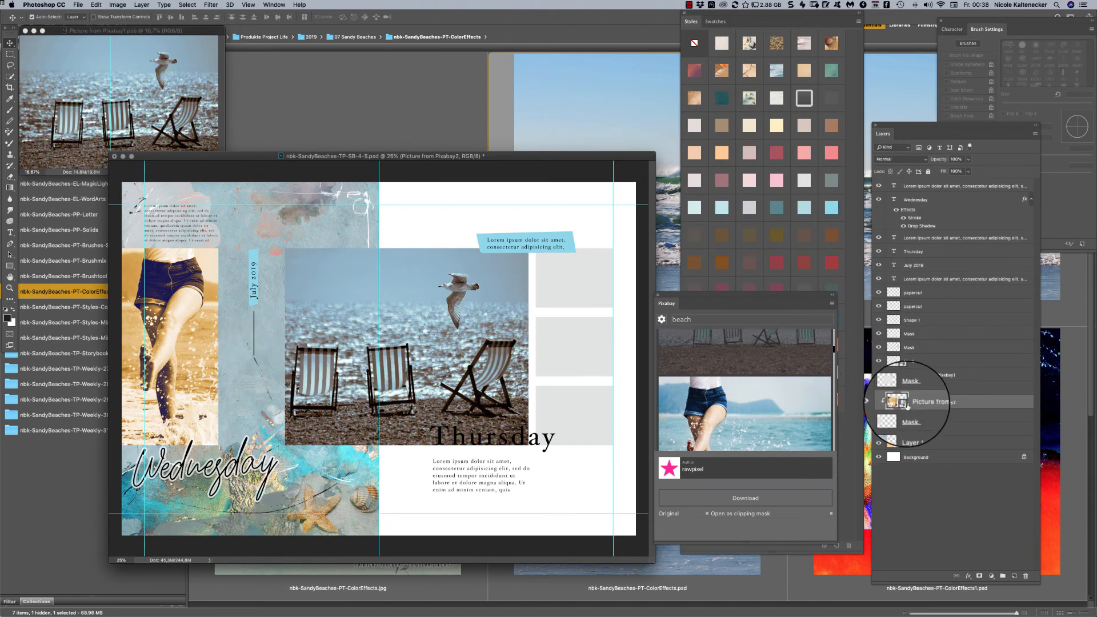
pyautogui.doubleClick(897, 401)
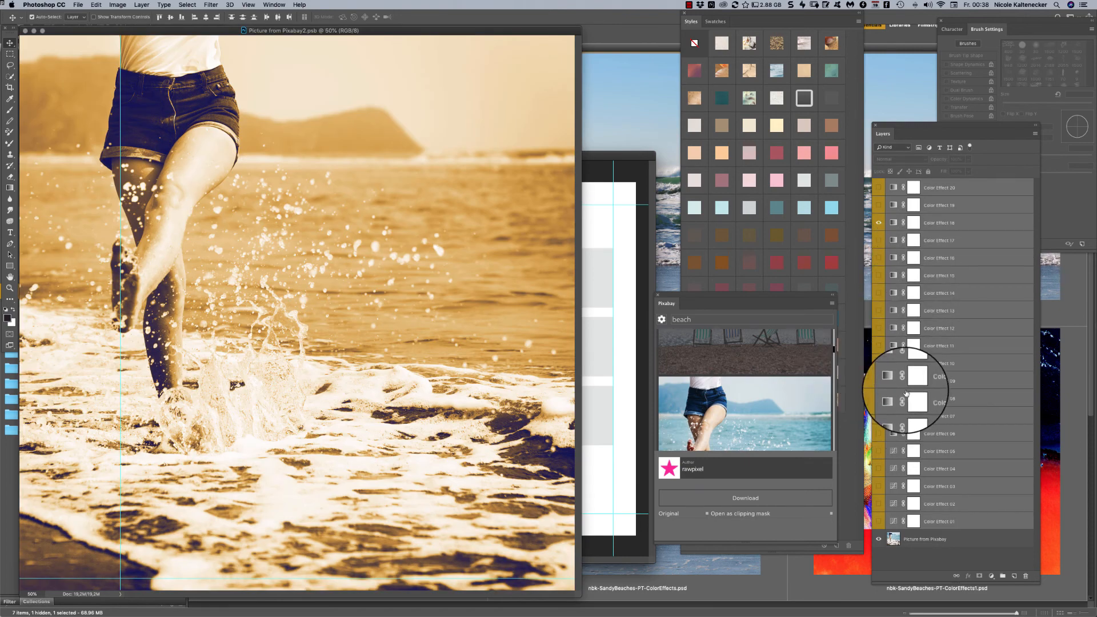
pyautogui.click(879, 223)
pyautogui.click(879, 345)
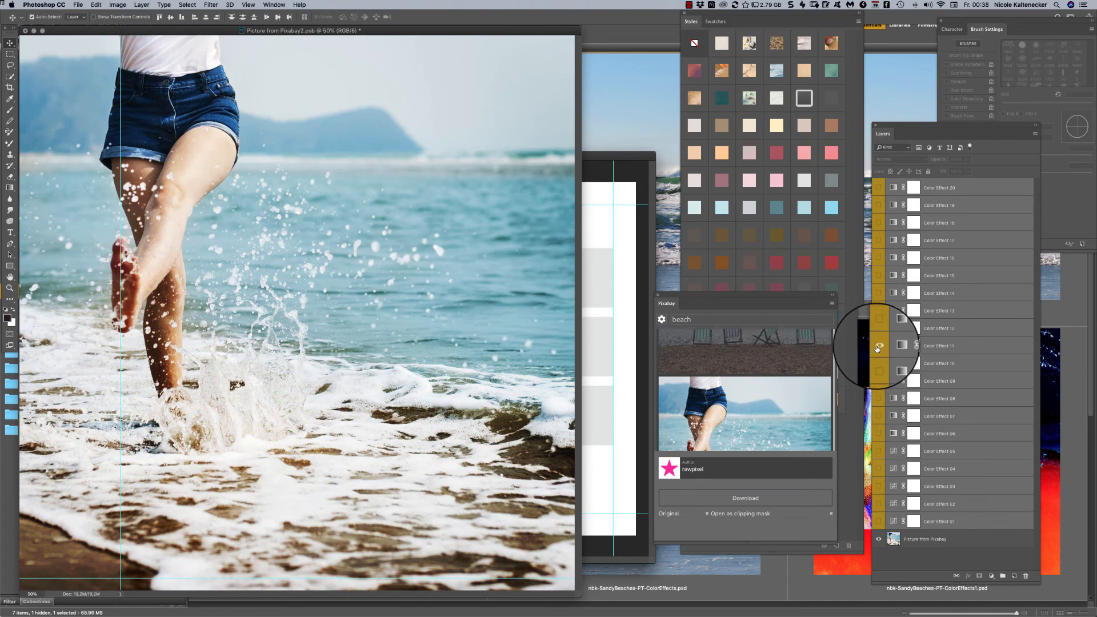
pyautogui.press('super+s')
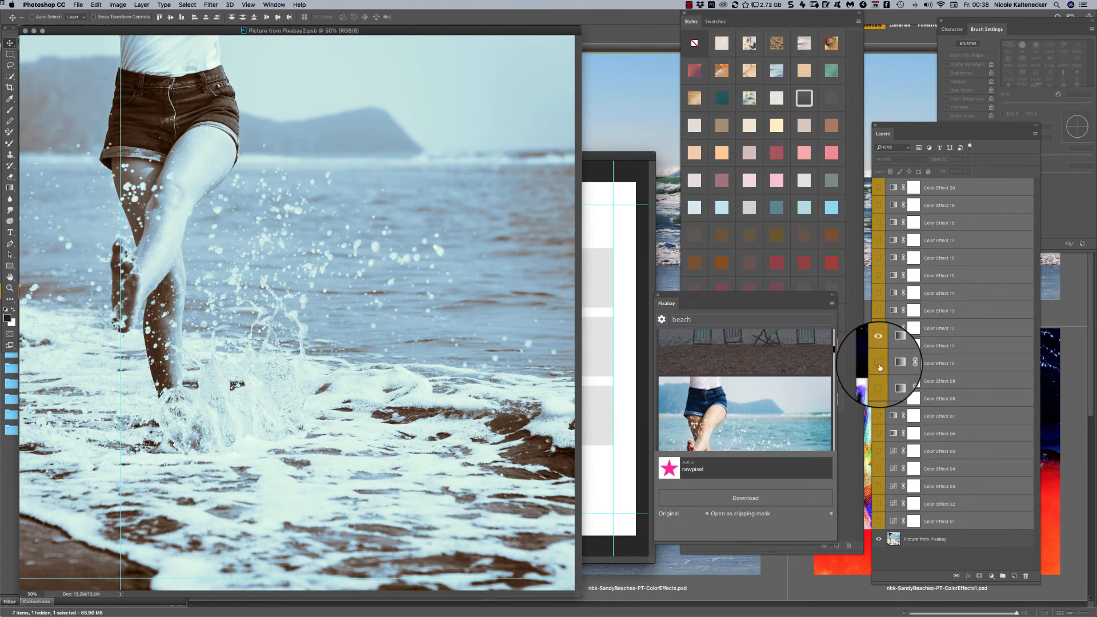
pyautogui.press('super+w')
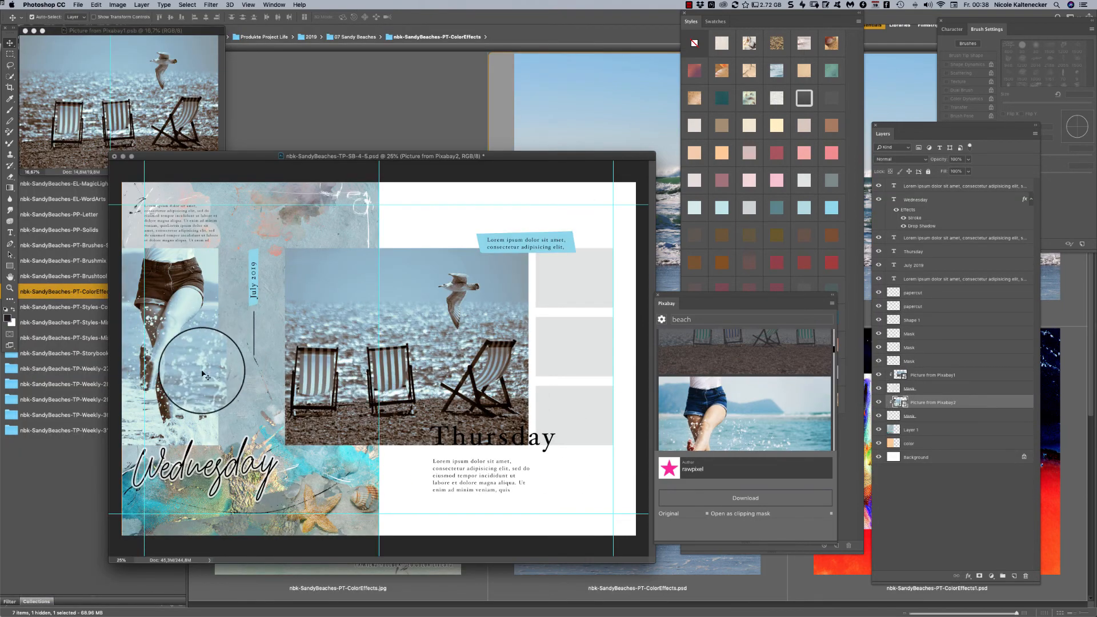
# - Close the deck chair smart object document and move the Wednesday and Thursday template window further up
pyautogui.click(172, 79)
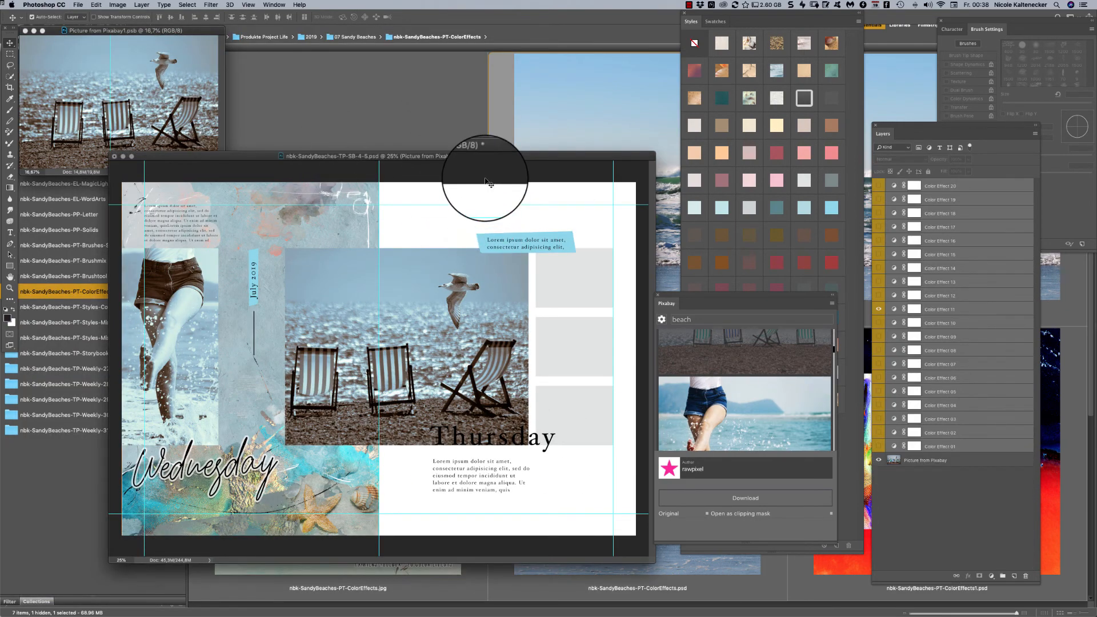
pyautogui.moveTo(492, 157); pyautogui.dragTo(491, 154)
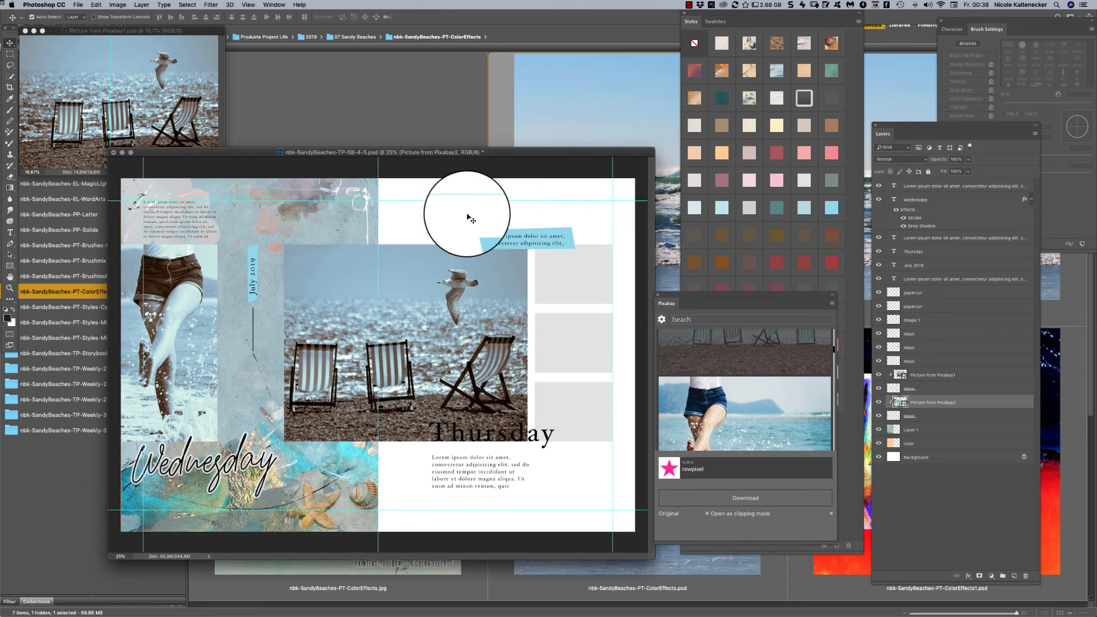
pyautogui.click(216, 111)
pyautogui.press('super+w')
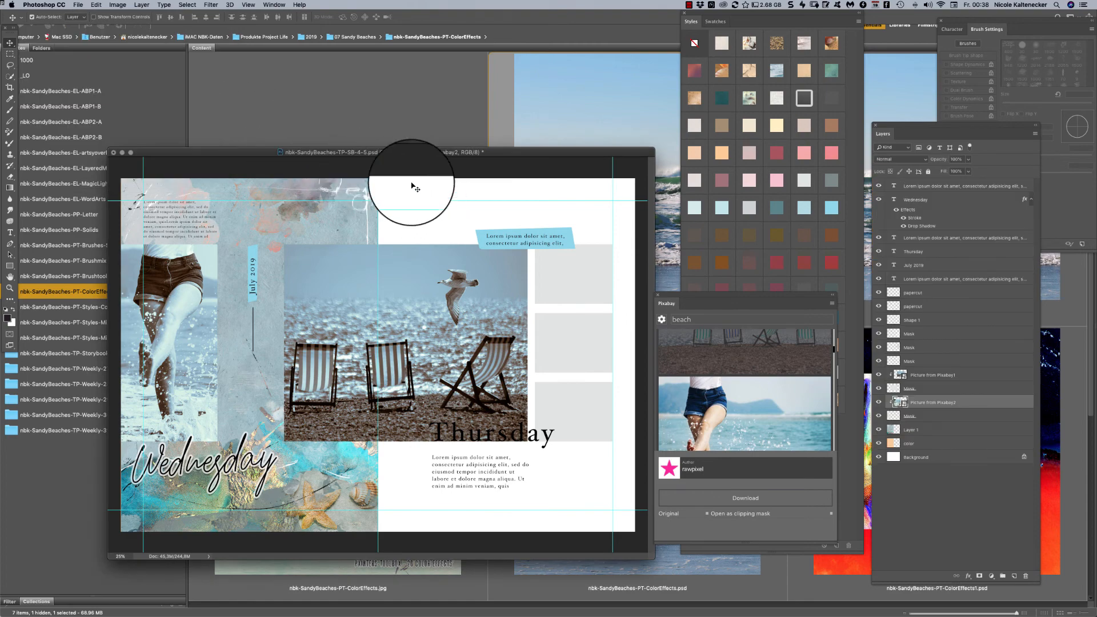
pyautogui.moveTo(397, 156); pyautogui.dragTo(378, 121)
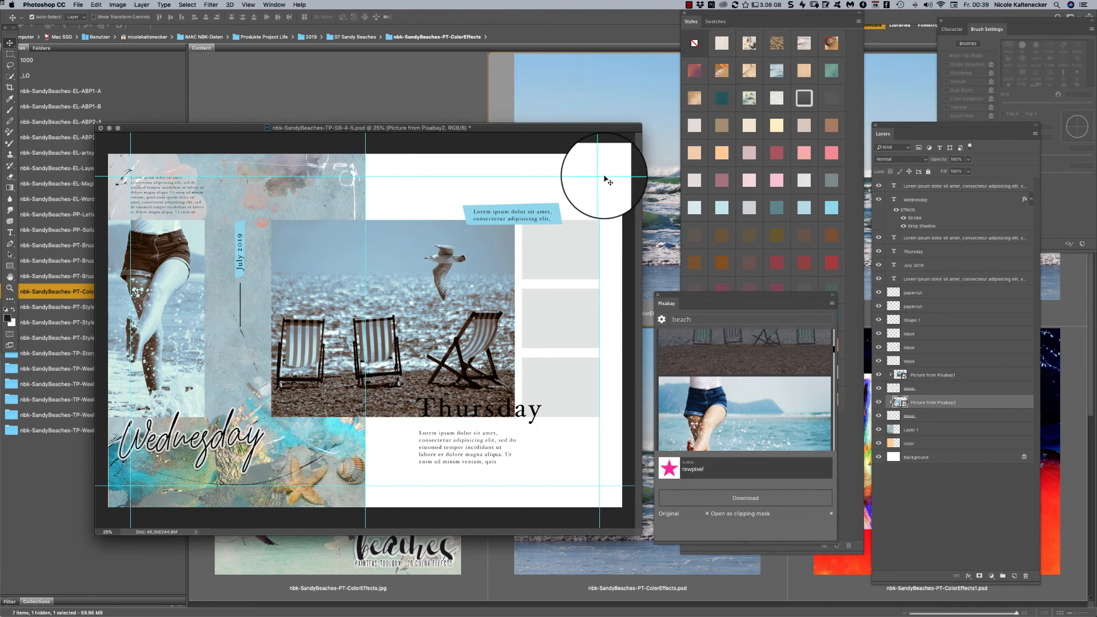
pyautogui.click(369, 131)
pyautogui.moveTo(404, 129); pyautogui.dragTo(391, 95)
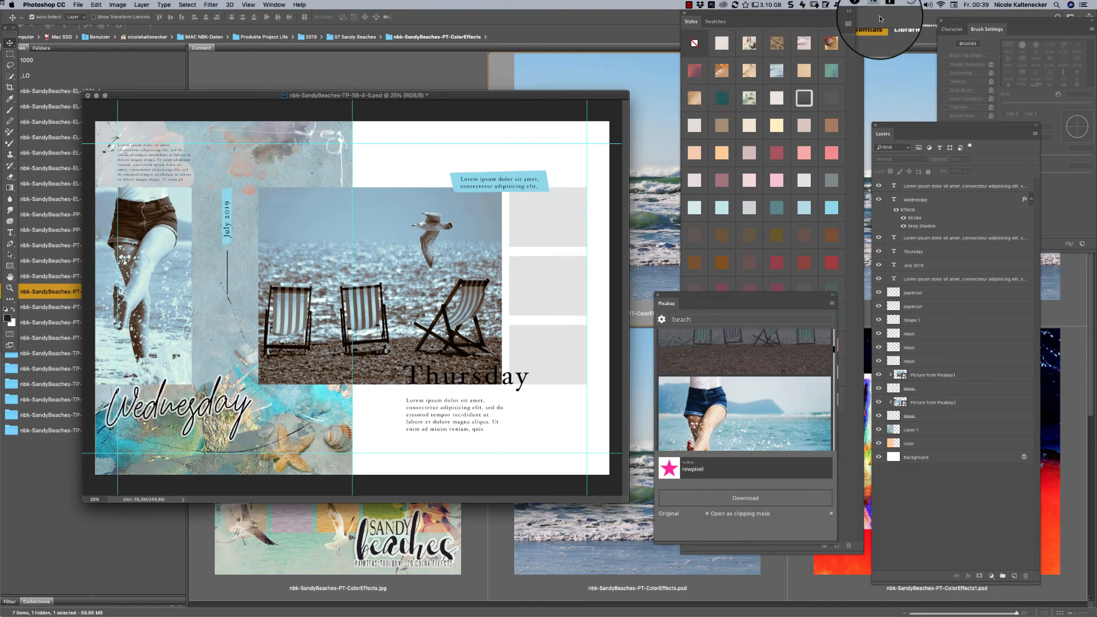
# - Switch to Adobe Bridge, open nbk-SandyBeaches-TP-SB-6-7.psd from the nbk-SandyBeaches-TP-Storybook folder, and turn on all its layers
pyautogui.click(639, 212)
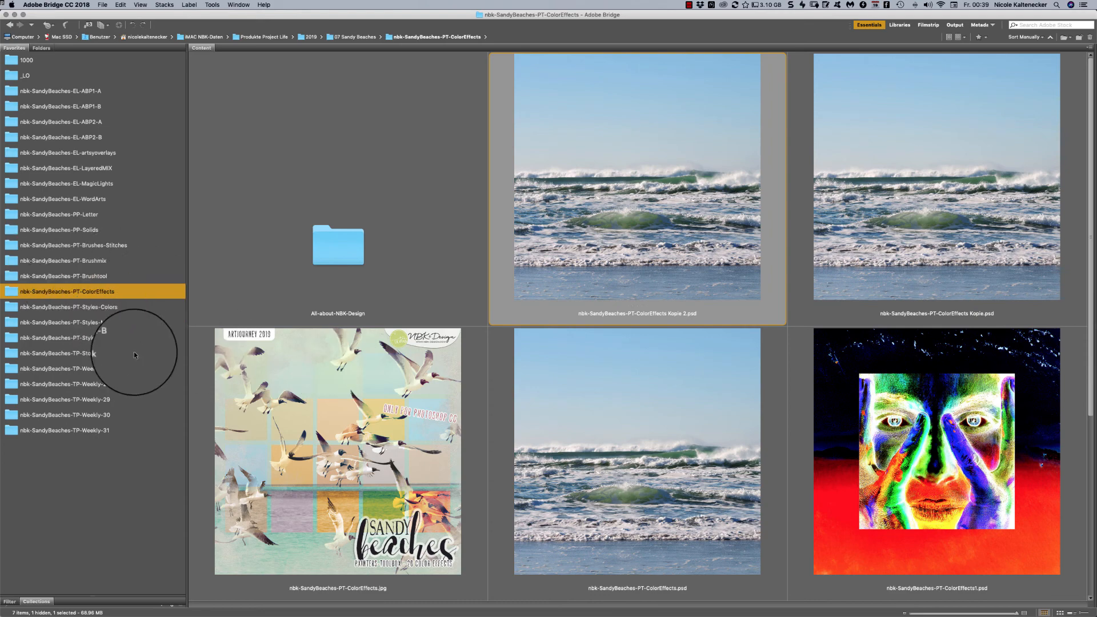
pyautogui.click(98, 359)
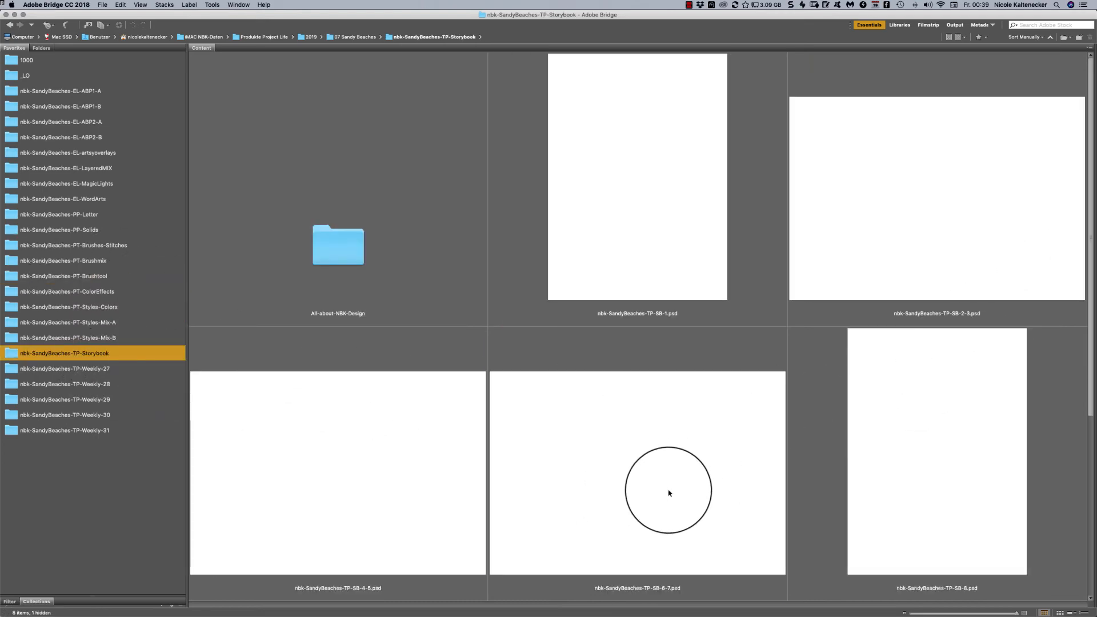
pyautogui.doubleClick(669, 492)
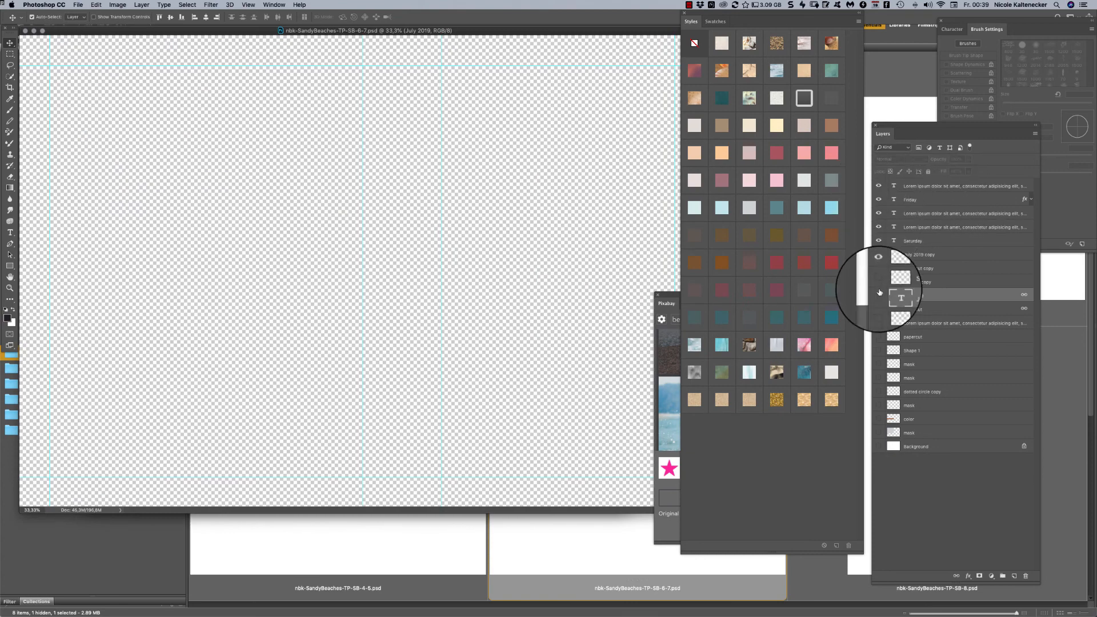
pyautogui.moveTo(879, 290); pyautogui.dragTo(871, 514)
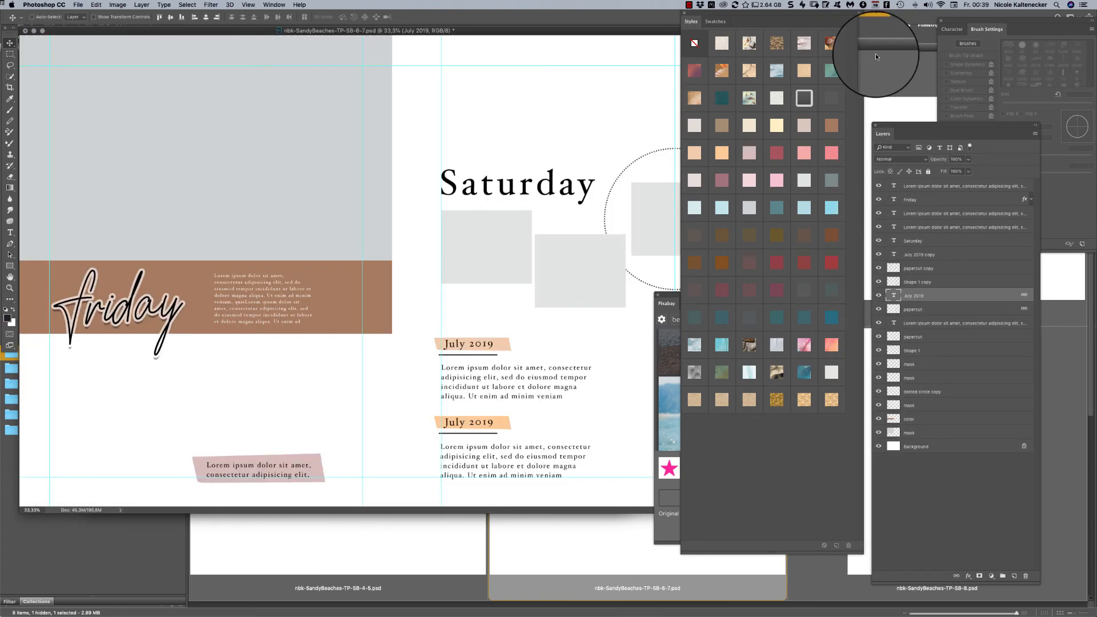
pyautogui.press('super+minus')
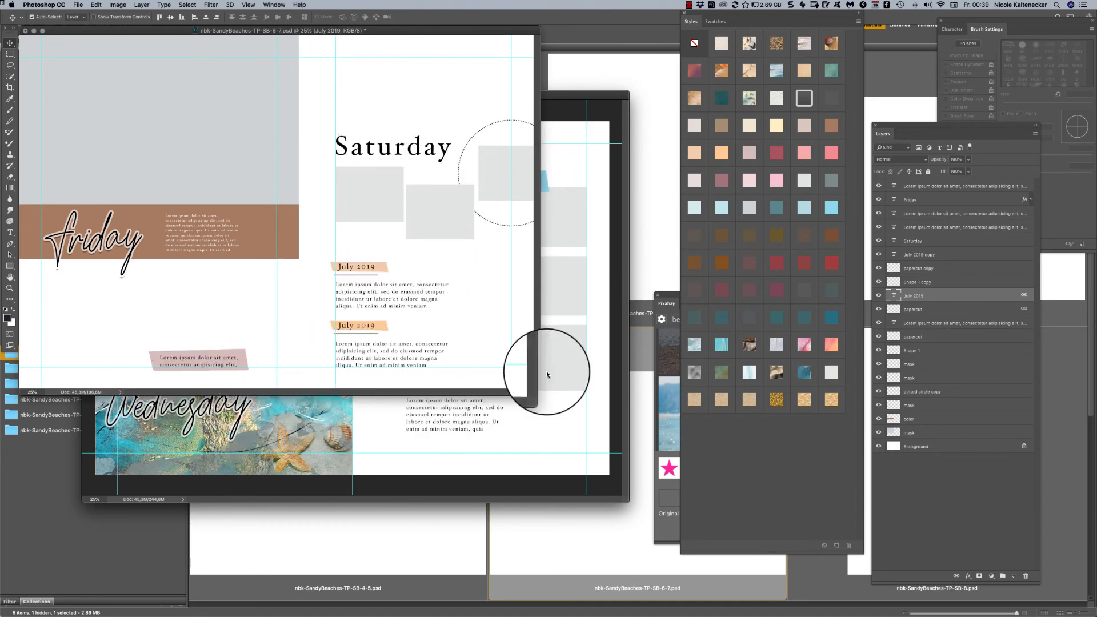
# - Open nbk-SandyBeaches-TP-SB-8.psd from Bridge and enlarge its window to present the whole Sunday page
pyautogui.click(581, 539)
pyautogui.doubleClick(928, 421)
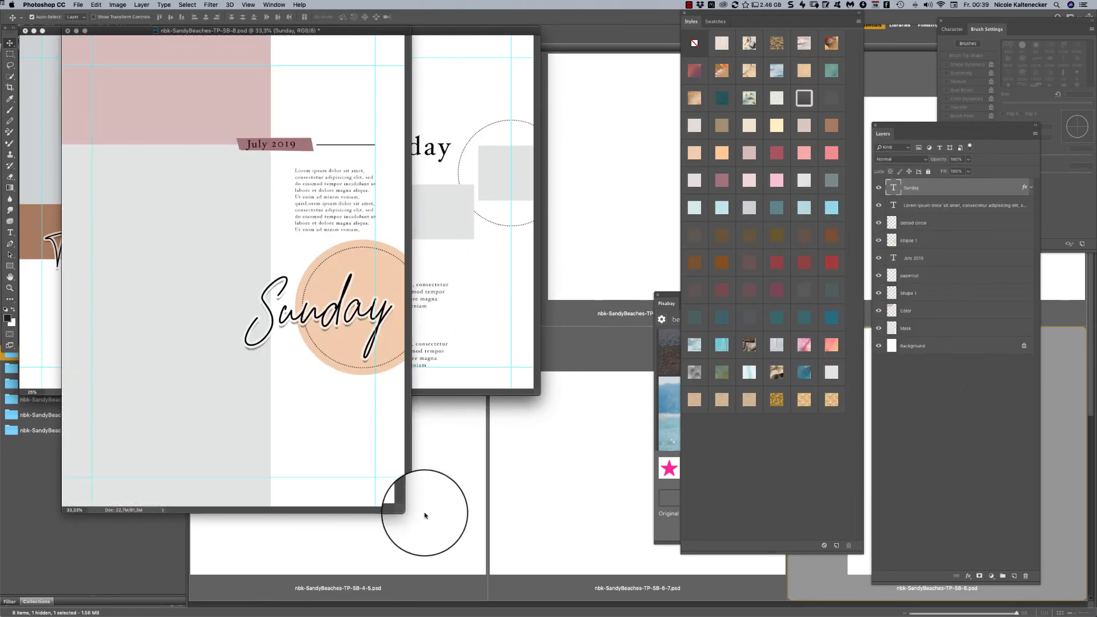
pyautogui.moveTo(409, 511); pyautogui.dragTo(585, 615)
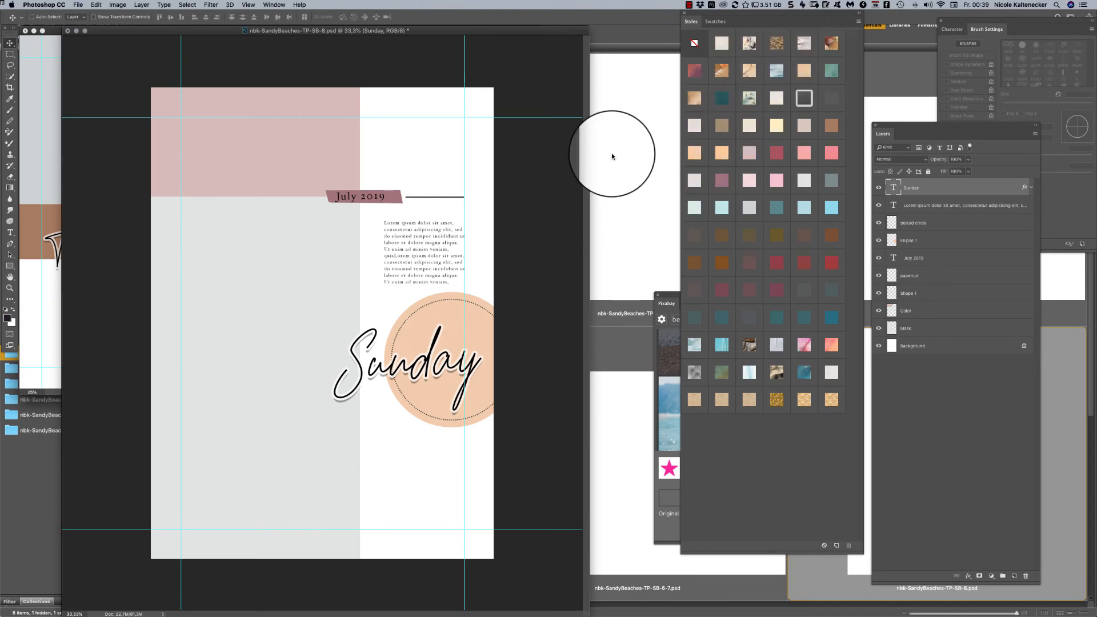
# - Close the Storybook templates SB-8, SB-6-7, SB-4-5, SB-2-3 and SB-1 without saving
pyautogui.press('super+w')
pyautogui.click(508, 195)
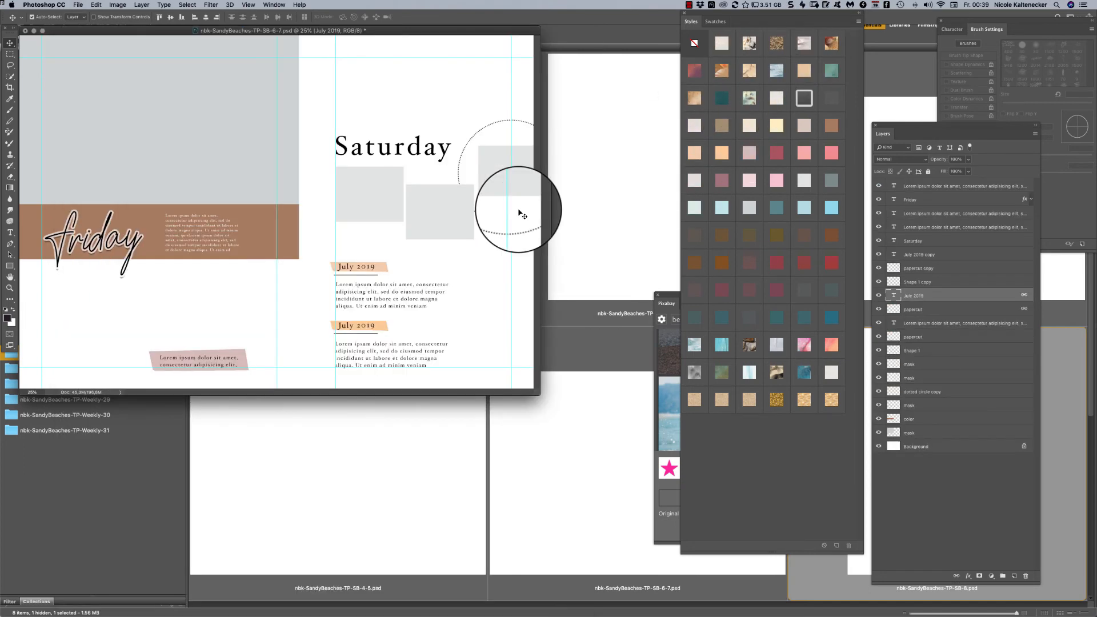
pyautogui.press('super+w')
pyautogui.click(526, 197)
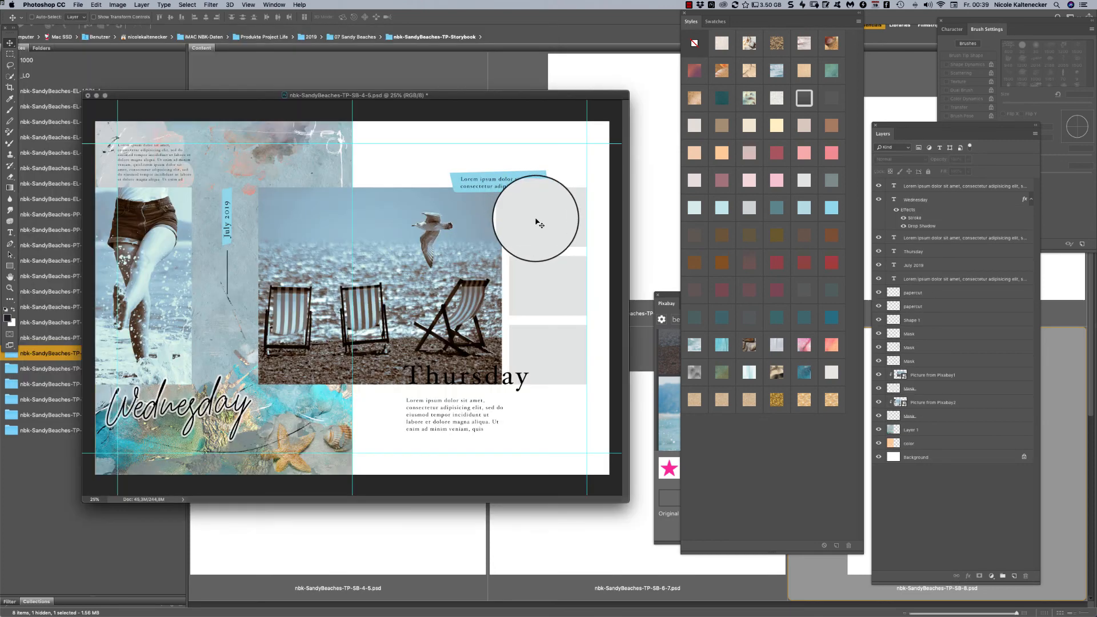
pyautogui.press('super+w')
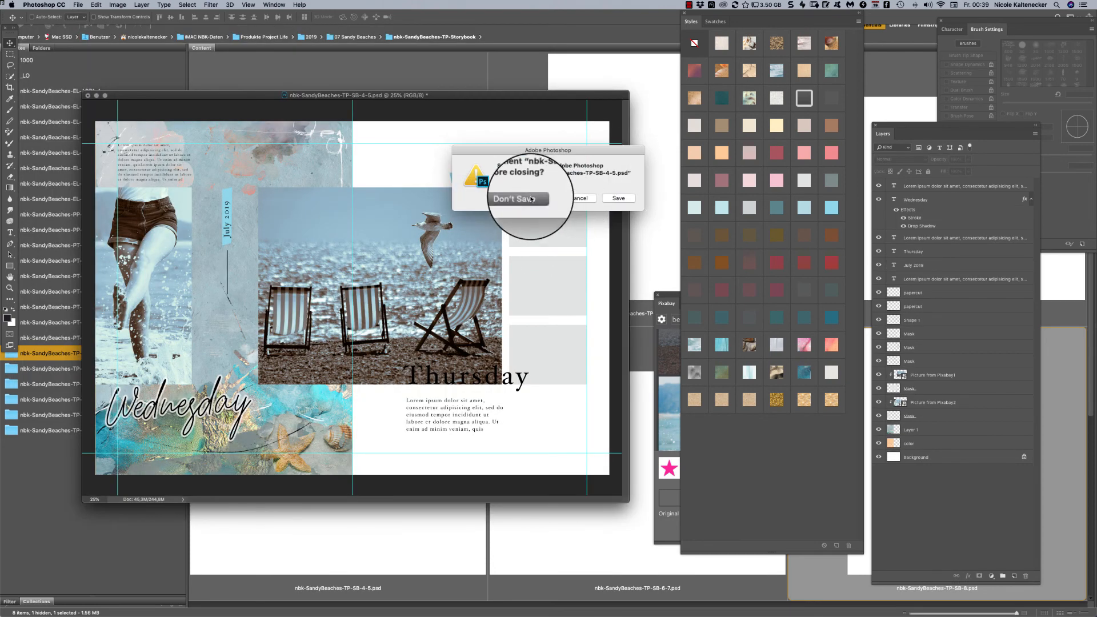
pyautogui.click(543, 200)
pyautogui.press('super+w')
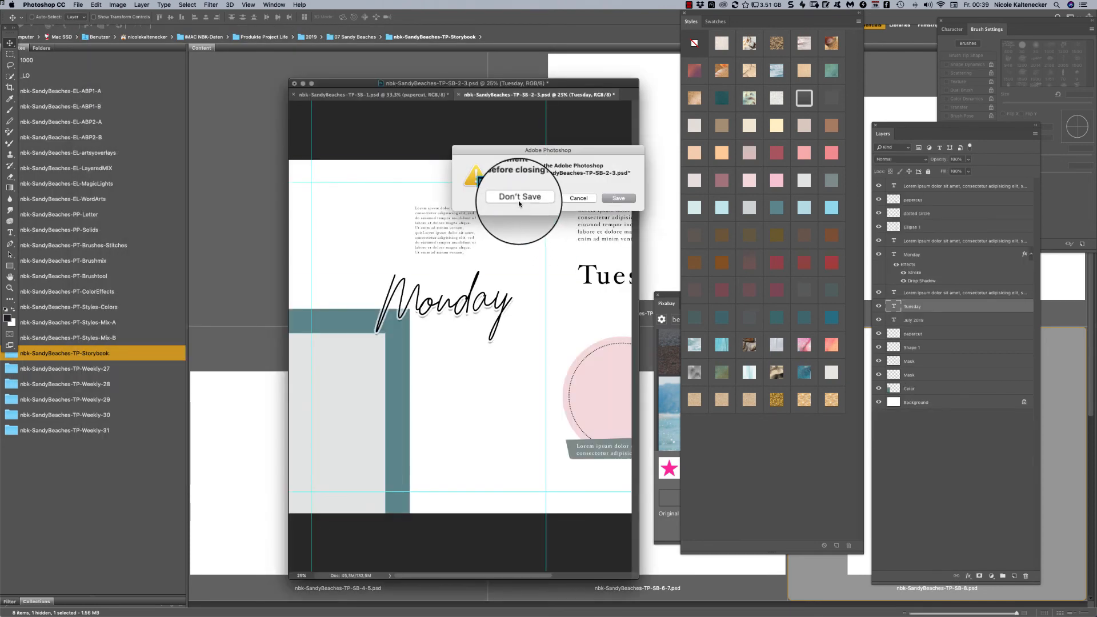
pyautogui.click(522, 197)
pyautogui.press('super+w')
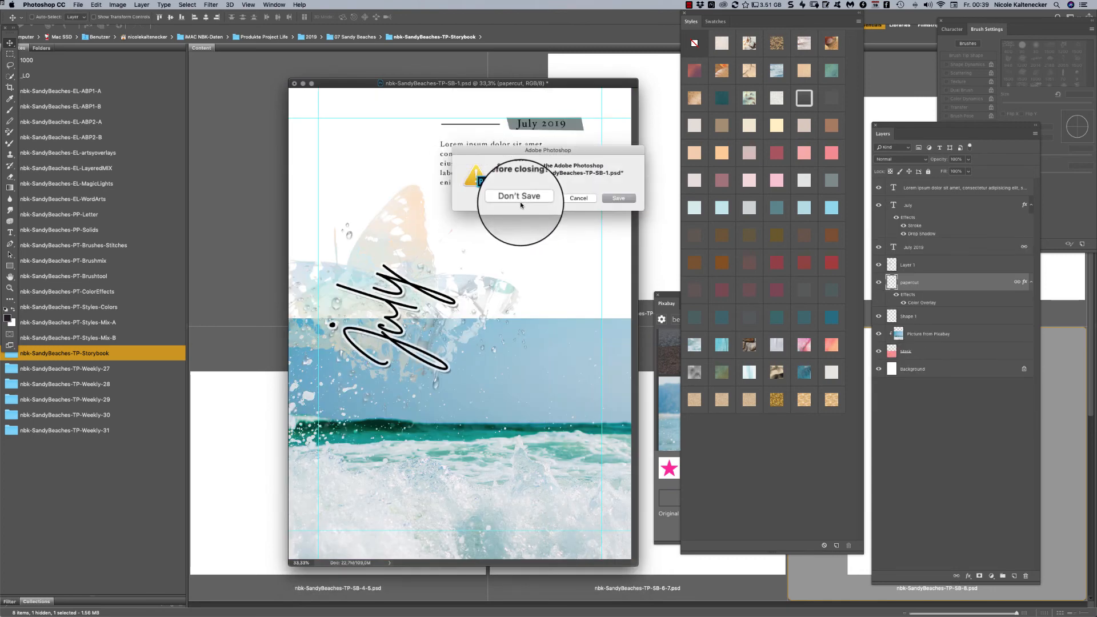
pyautogui.click(521, 199)
# - Close nbk-SandyBeaches-EL-ABP1_3.png and the untitled brush and style document without saving
pyautogui.press('super+w')
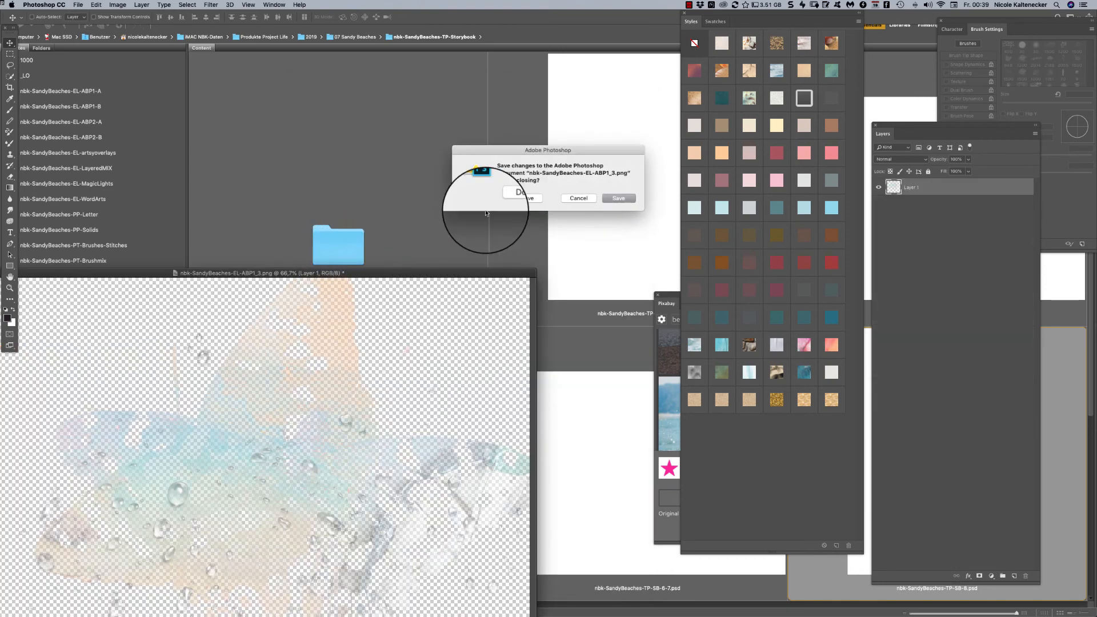
pyautogui.click(510, 201)
pyautogui.press('super+w')
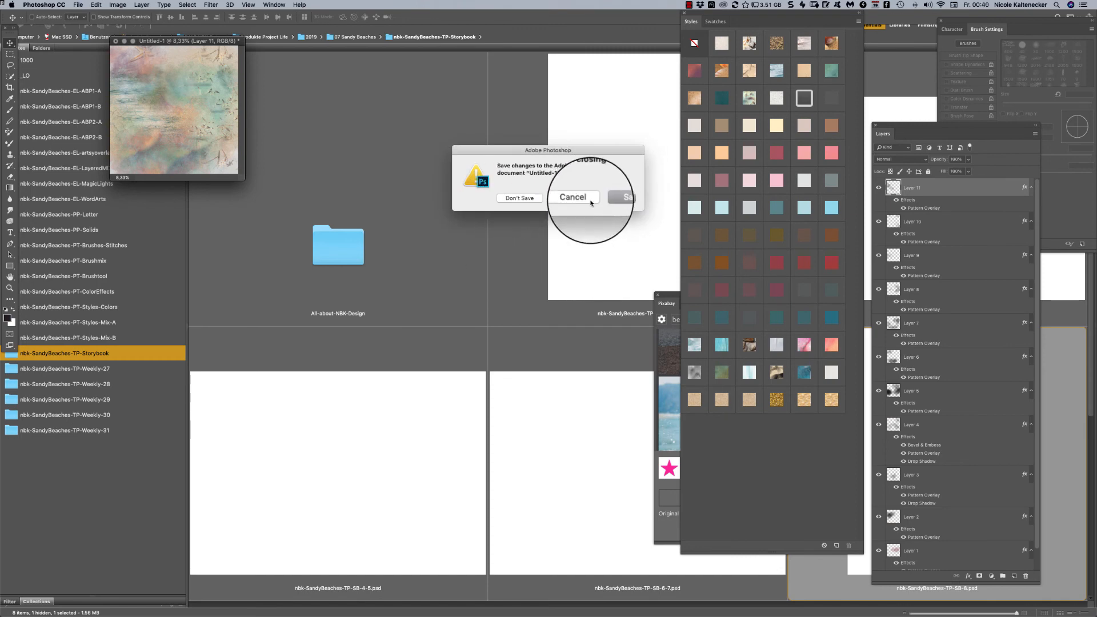
pyautogui.click(523, 203)
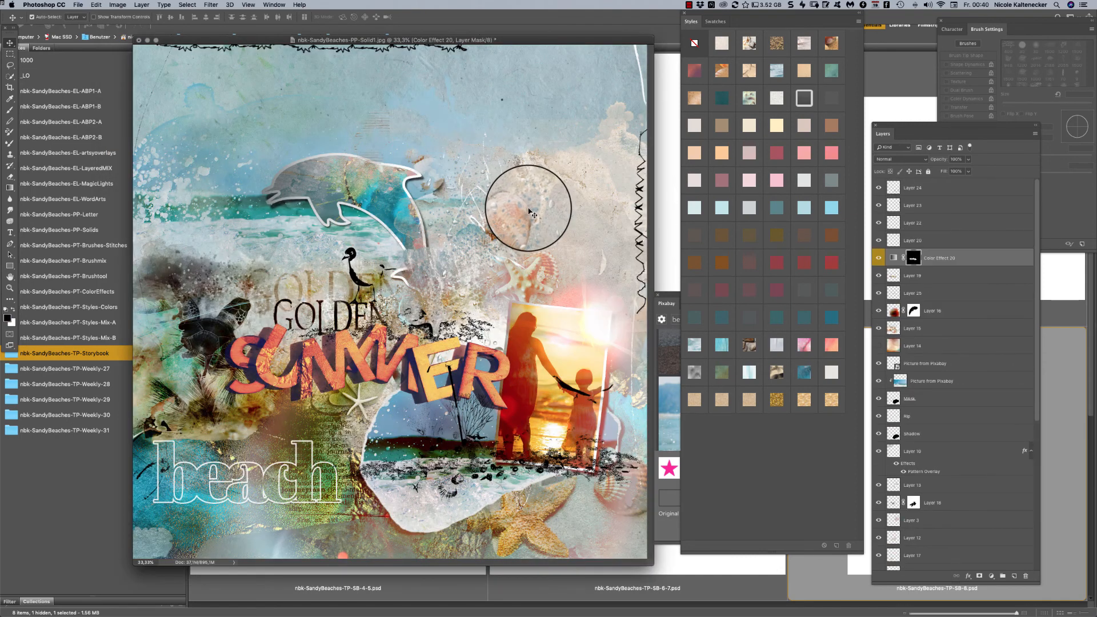
# - Save the Golden Summer layout as nbk-SandyBeaches-PP-Solid1.psd in the _LO folder of 07 Sandy Beaches
pyautogui.press('shift+super+s')
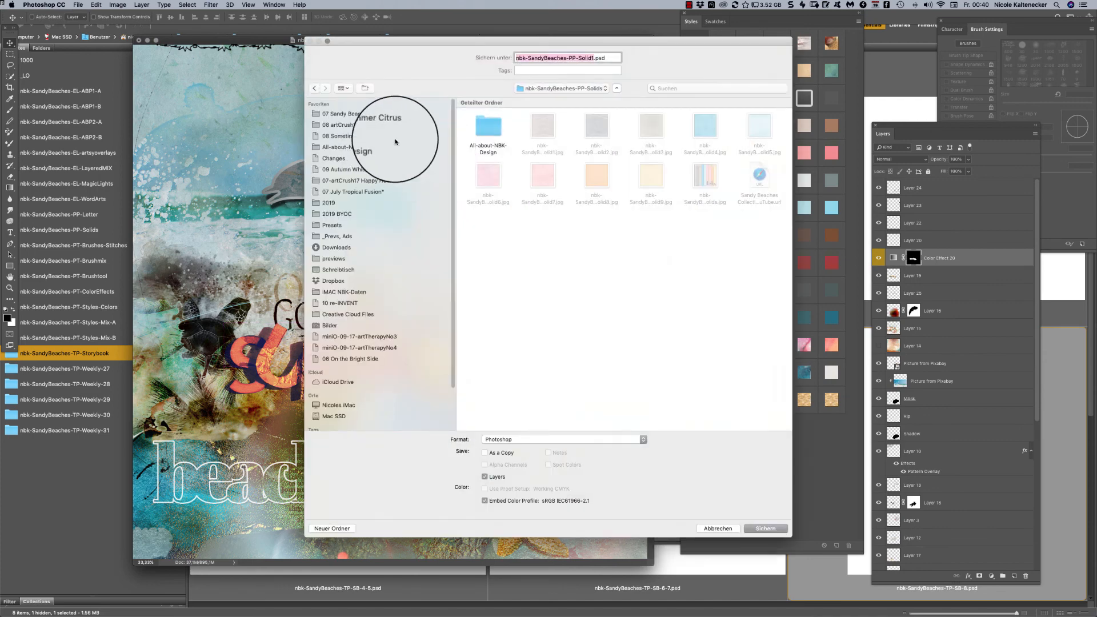
pyautogui.click(366, 124)
pyautogui.click(438, 113)
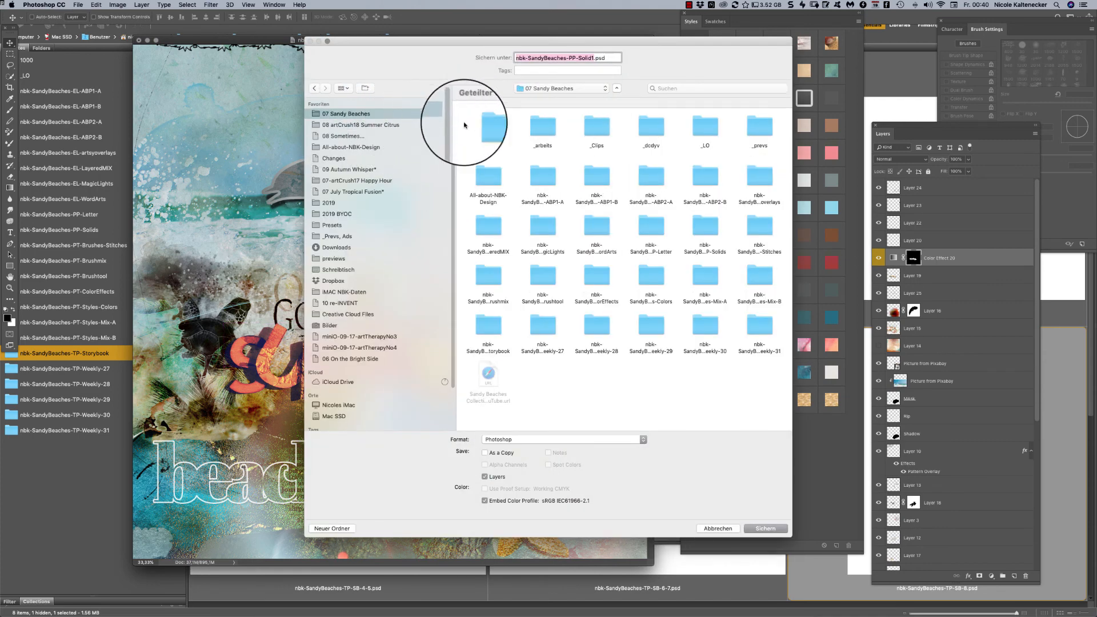
pyautogui.doubleClick(704, 136)
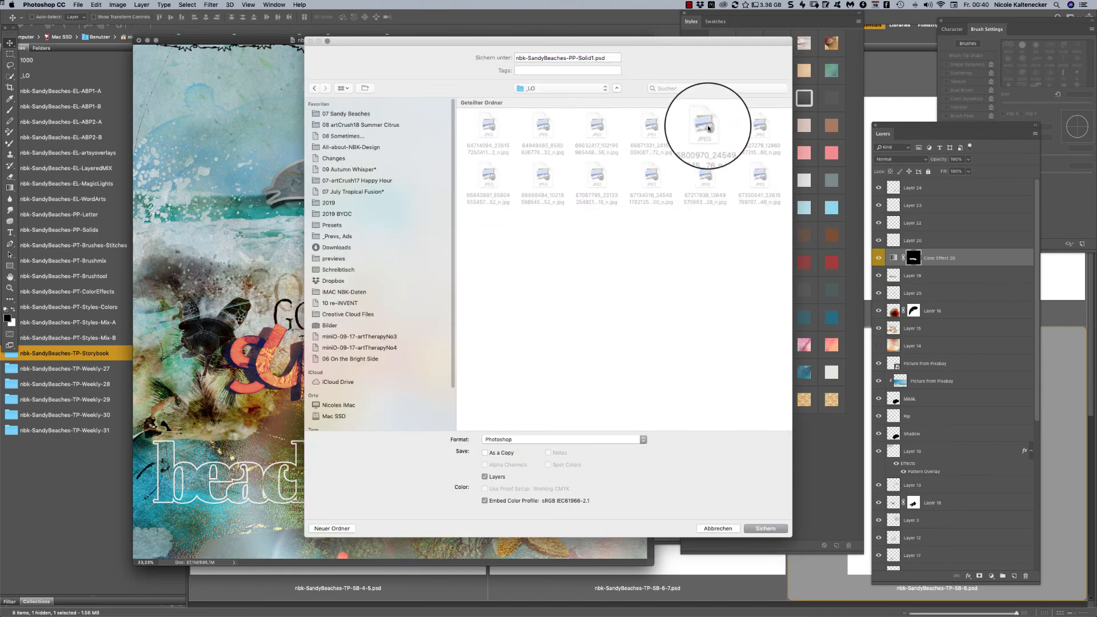
pyautogui.press('Return')
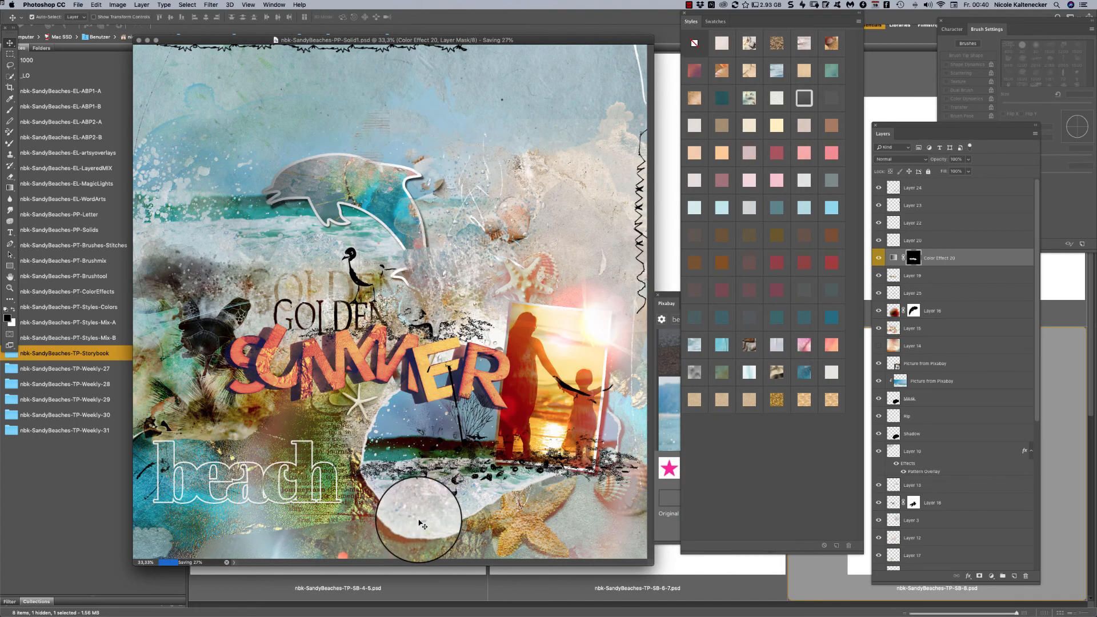
# - Switch to Bridge, show the nbk-SandyBeaches-TP-Weekly-27 folder, and view nbk-SandyBeaches-TP-Week27.jpg in full-screen preview
pyautogui.click(425, 580)
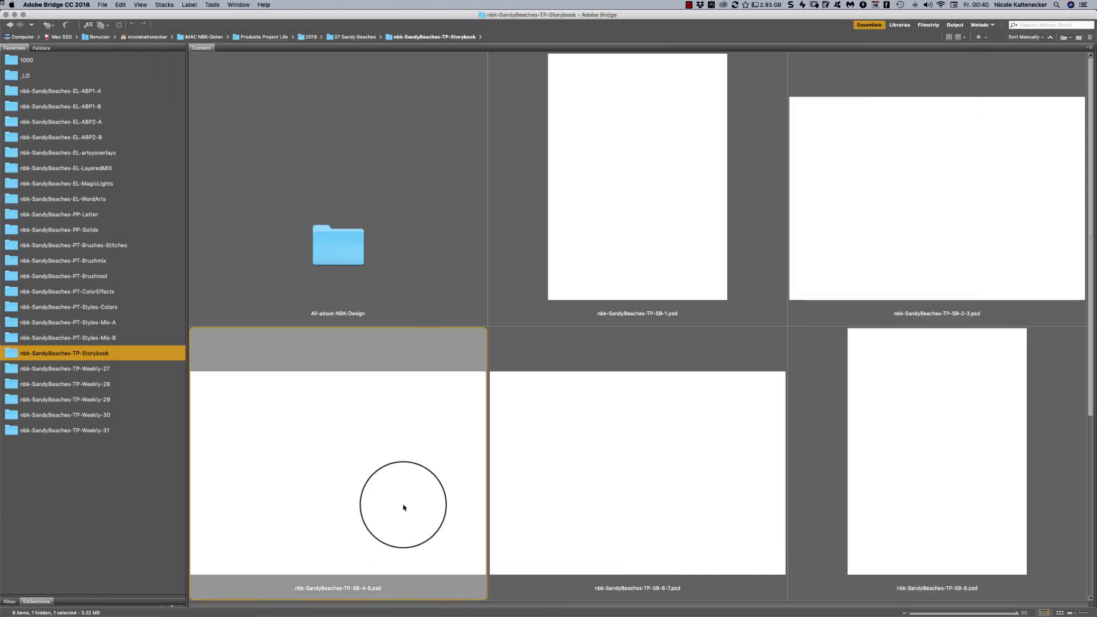
pyautogui.click(105, 369)
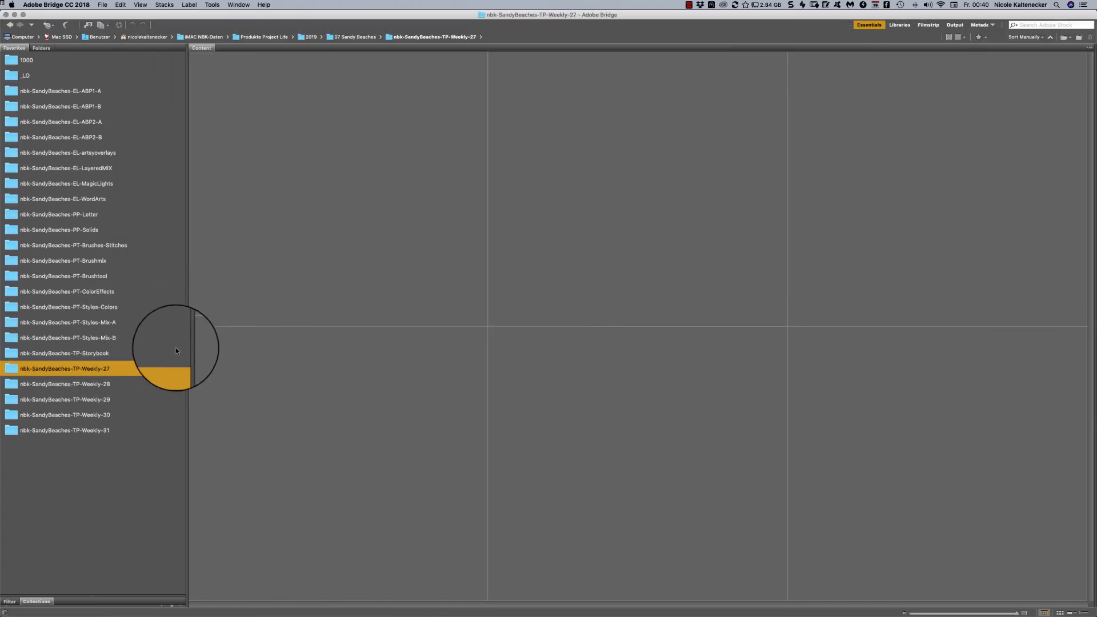
pyautogui.click(692, 275)
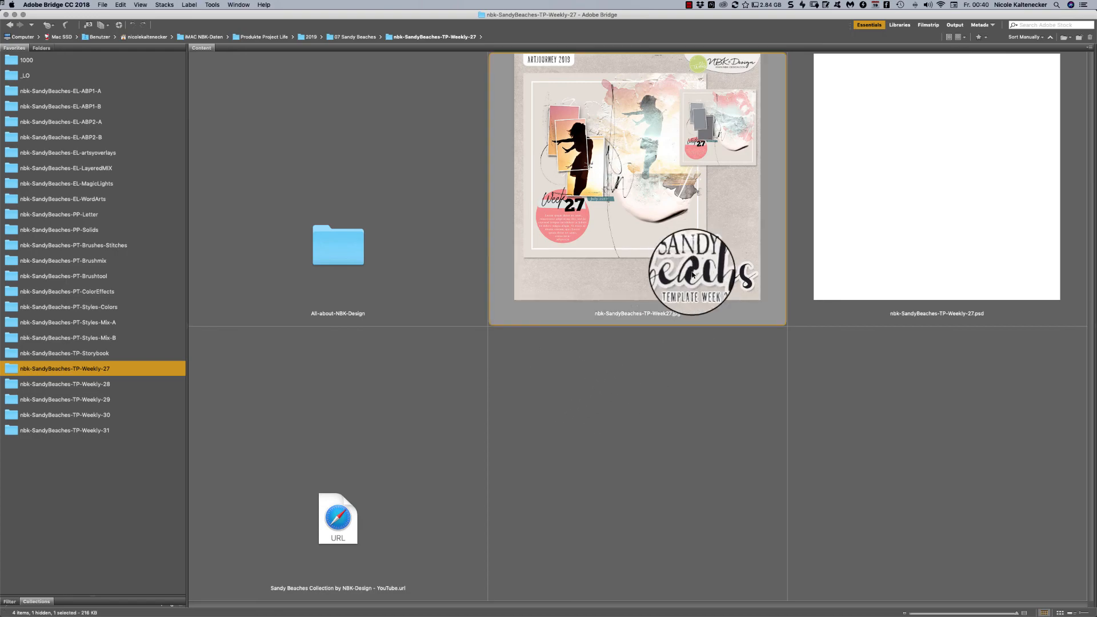
pyautogui.press('space')
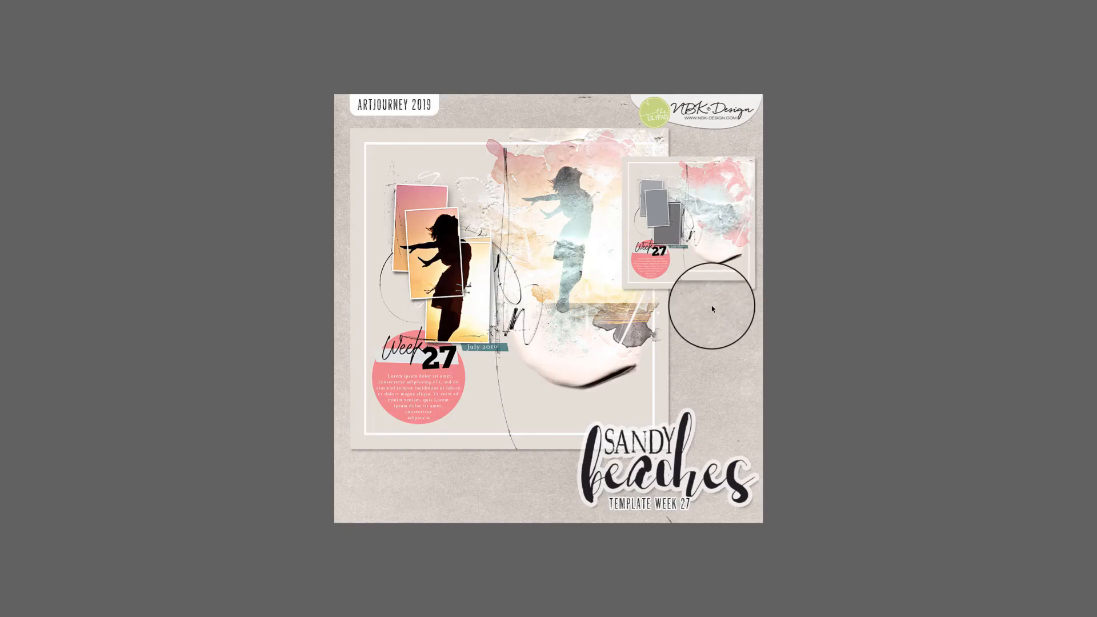
pyautogui.press('space')
# - Open nbk-SandyBeaches-TP-Weekly-27.psd with its layers turned on to examine the template, and close it without saving
pyautogui.click(897, 252)
pyautogui.doubleClick(905, 245)
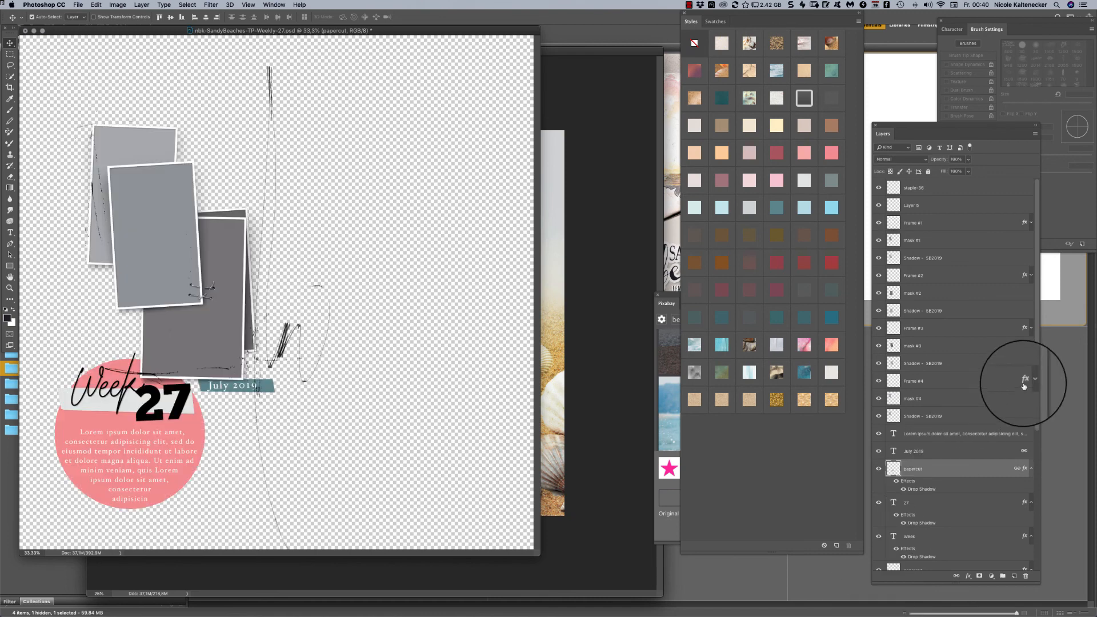
pyautogui.scroll(-5, 1028, 382)
pyautogui.moveTo(880, 408); pyautogui.dragTo(879, 566)
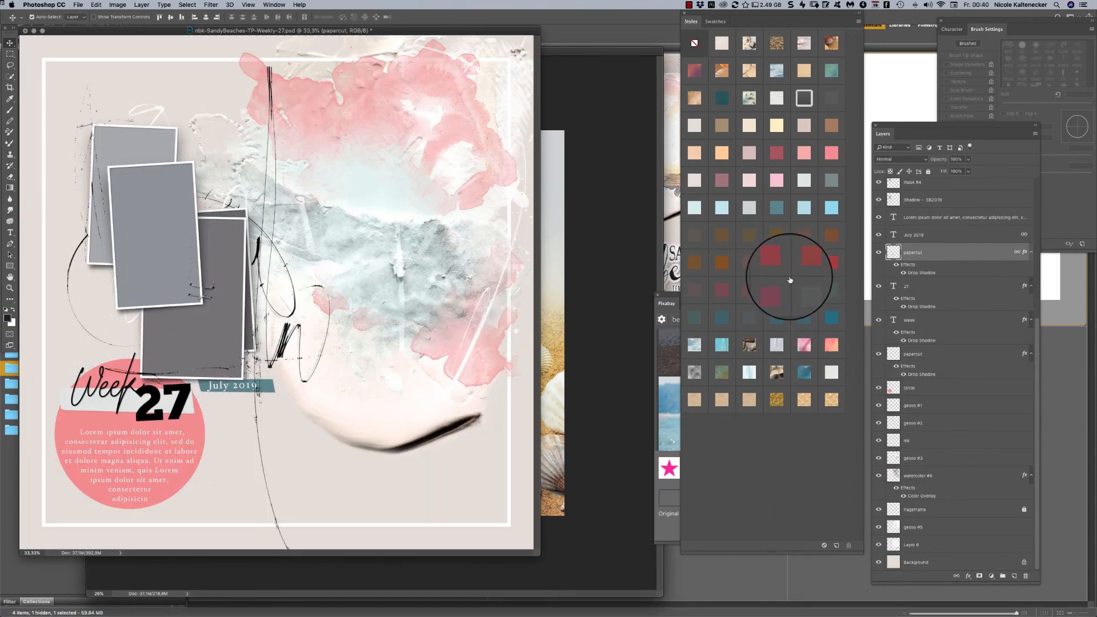
pyautogui.press('super+w')
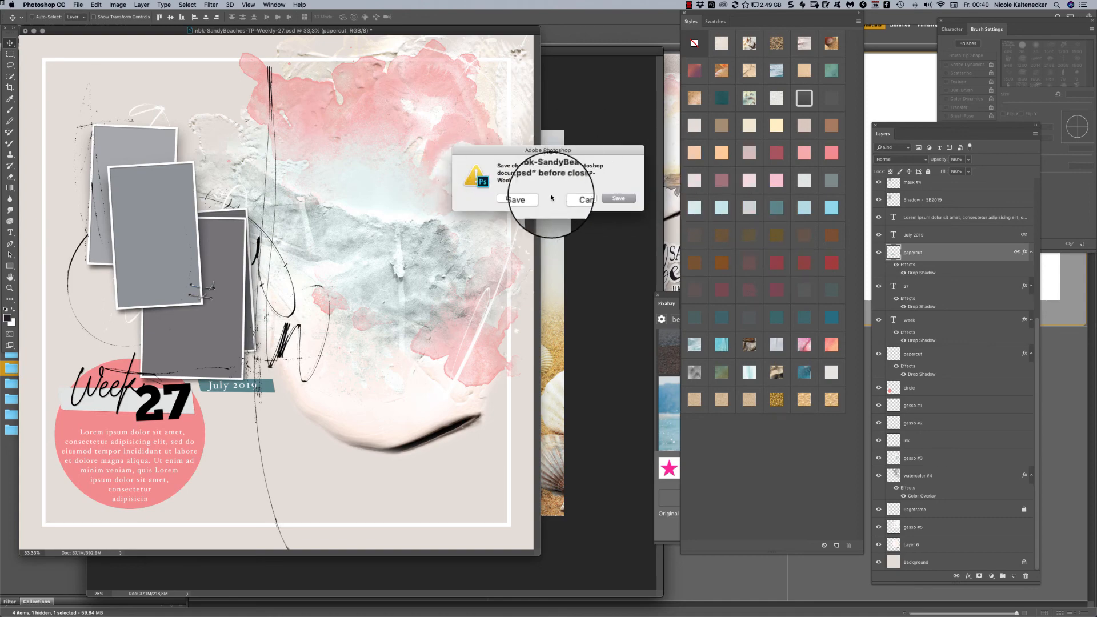
pyautogui.click(558, 196)
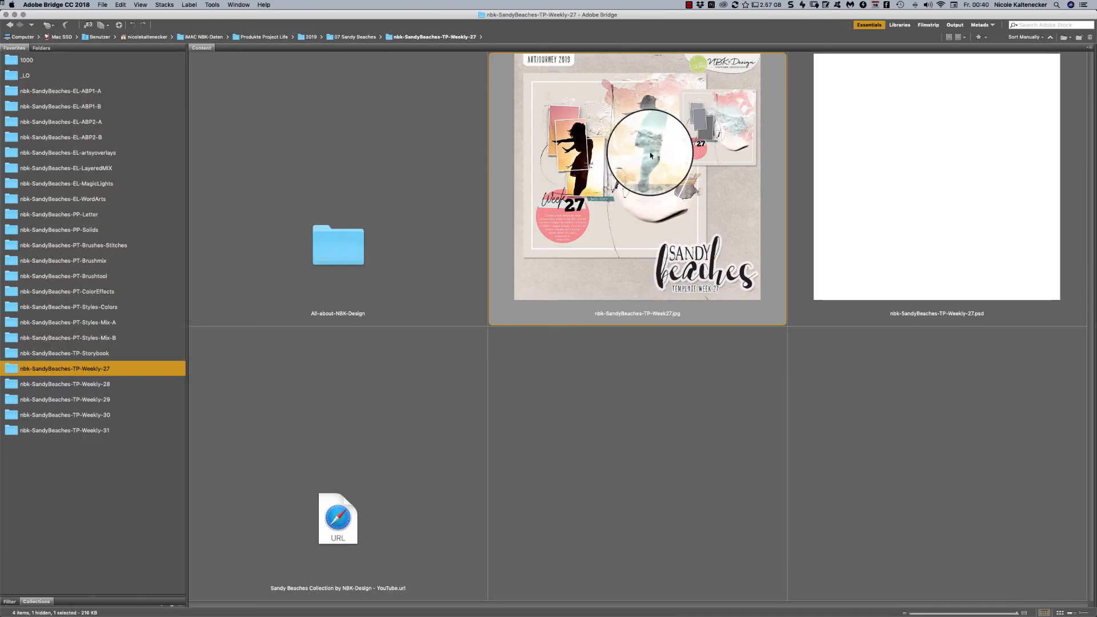
# - View the Week 27 sample layout in full-screen preview again, and show the nbk-SandyBeaches-TP-Weekly-28 folder
pyautogui.press('space')
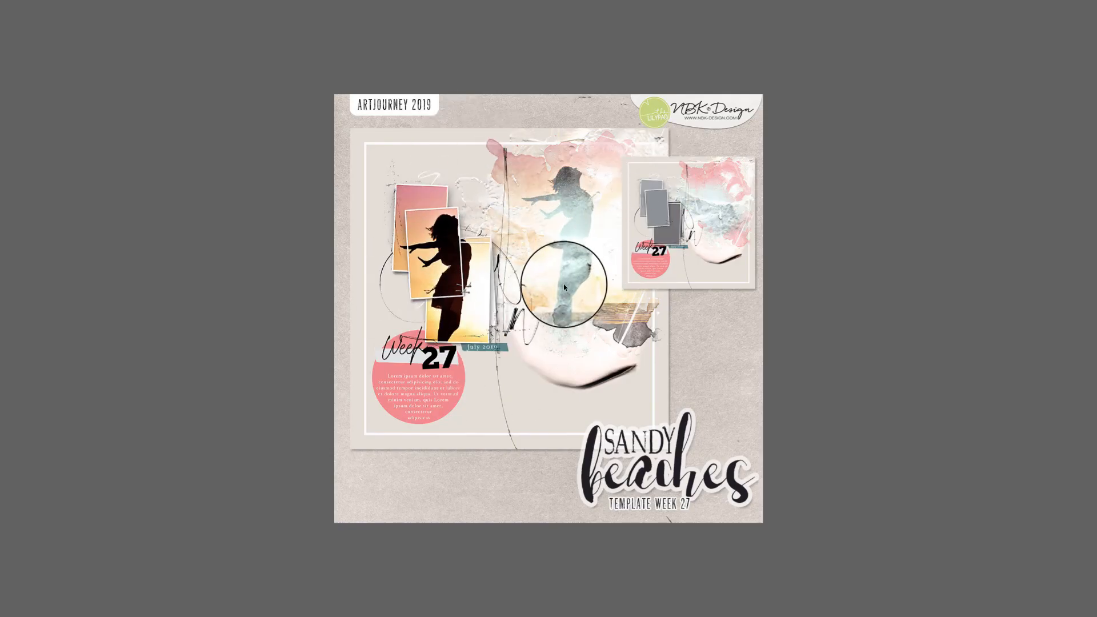
pyautogui.press('space')
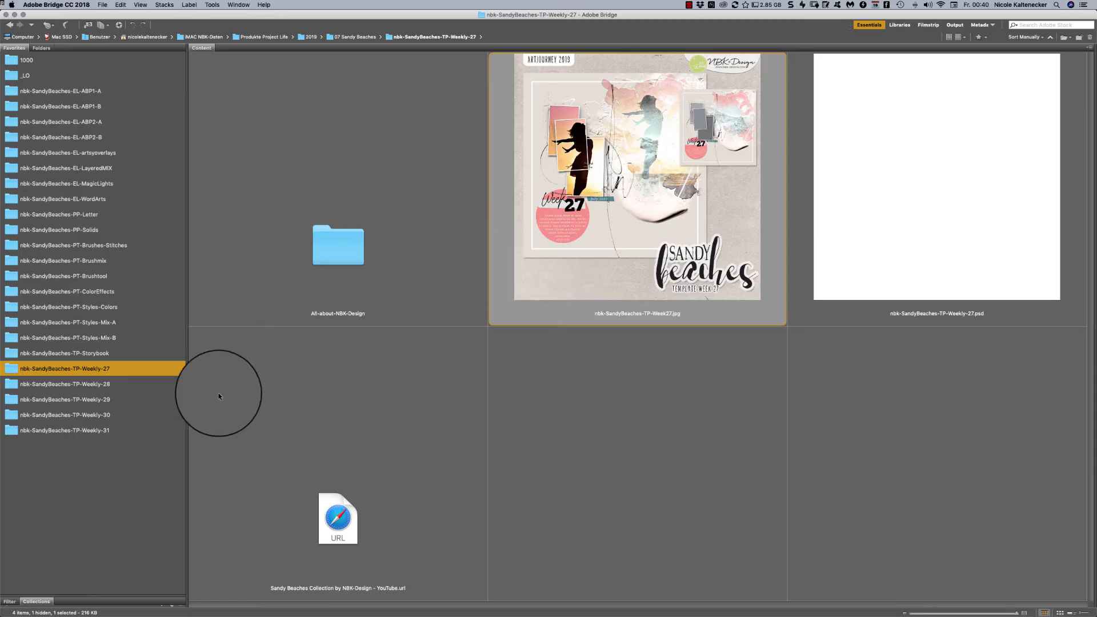
pyautogui.click(135, 383)
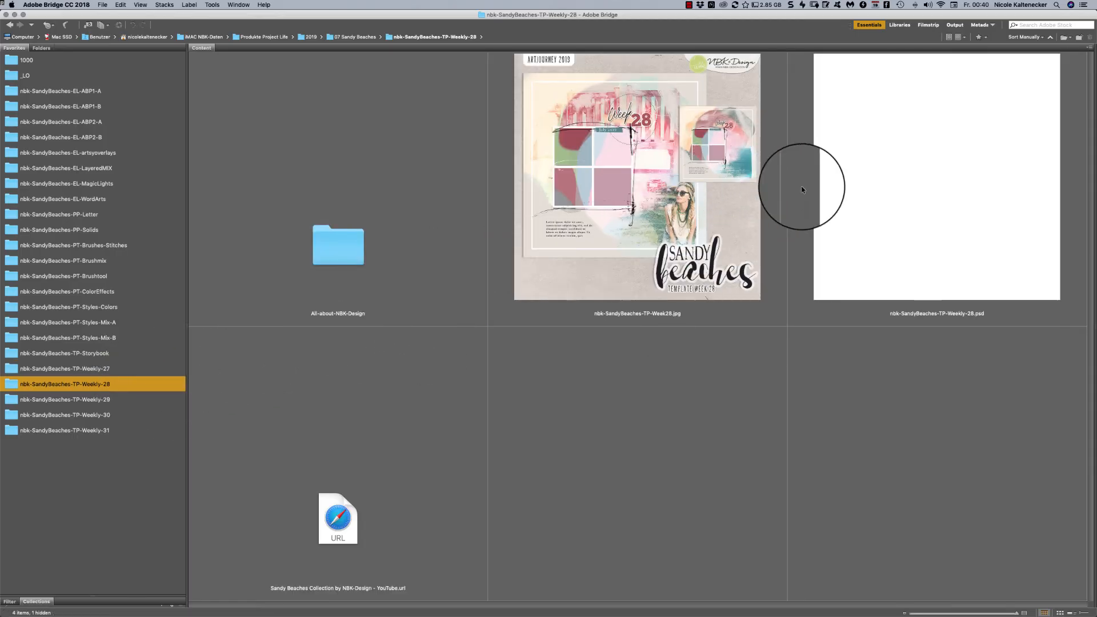
# - View nbk-SandyBeaches-TP-Week28.jpg in full-screen preview and close the preview
pyautogui.click(737, 184)
pyautogui.press('space')
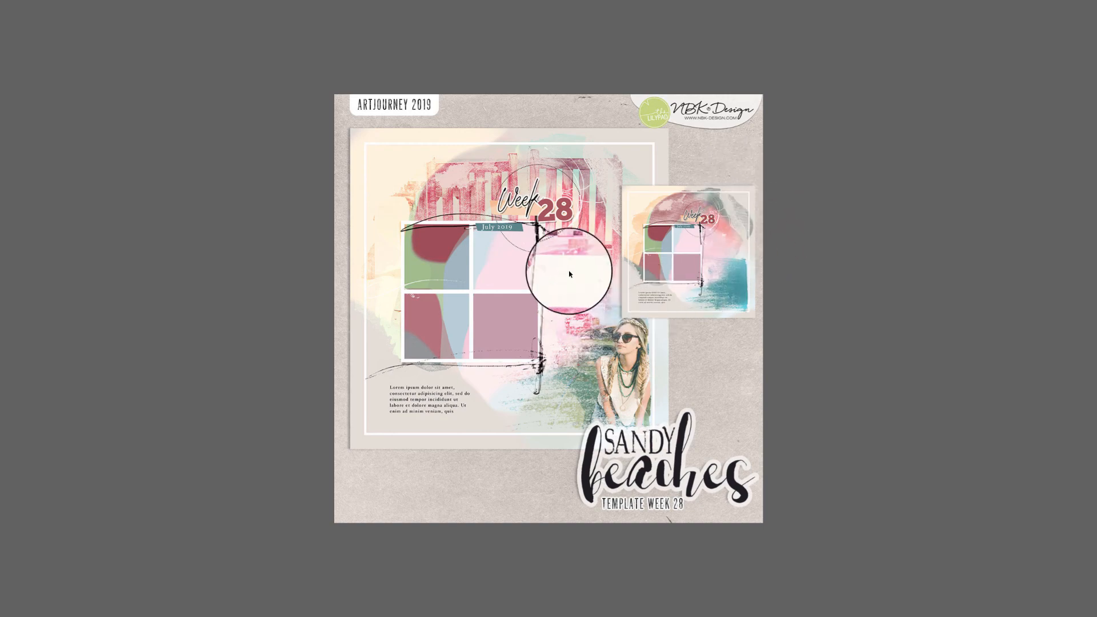
pyautogui.press('space')
# - Show the nbk-SandyBeaches-TP-Weekly-29 folder and view its Week 29 sample layout in full-screen preview
pyautogui.click(133, 399)
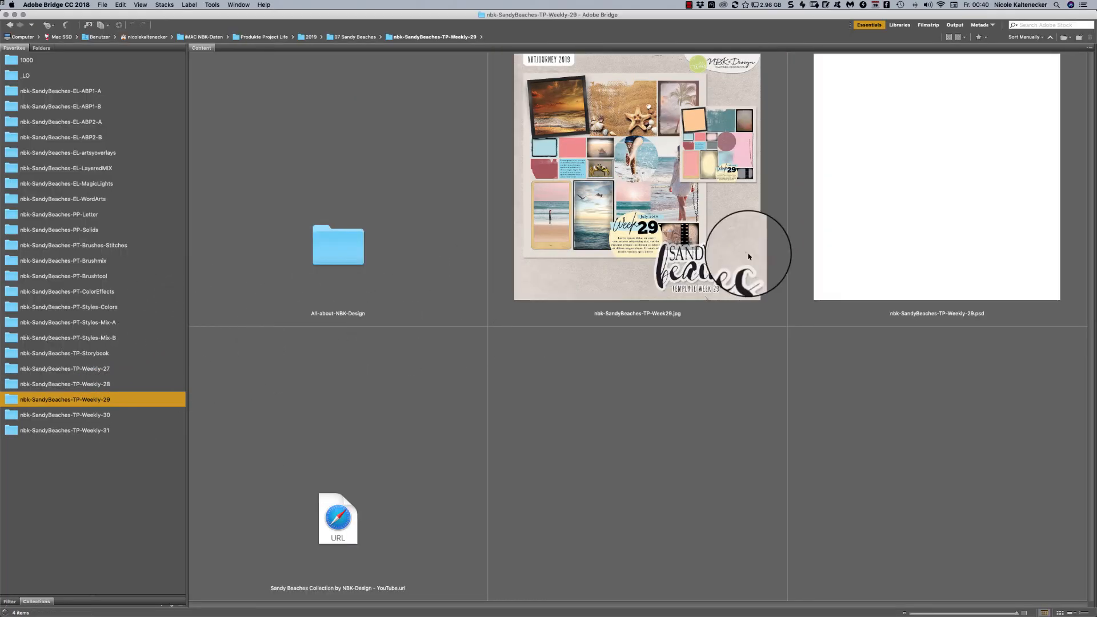
pyautogui.click(672, 192)
pyautogui.press('space')
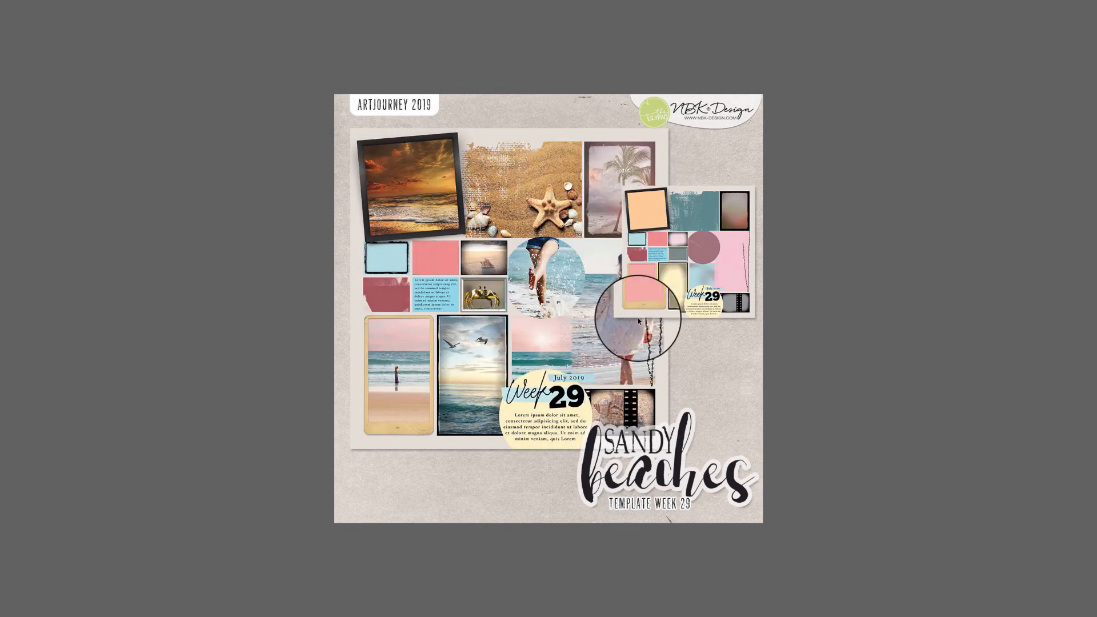
pyautogui.press('space')
# - Show the nbk-SandyBeaches-TP-Weekly-30 folder and view its Week 30 sample layout in full-screen preview
pyautogui.click(106, 415)
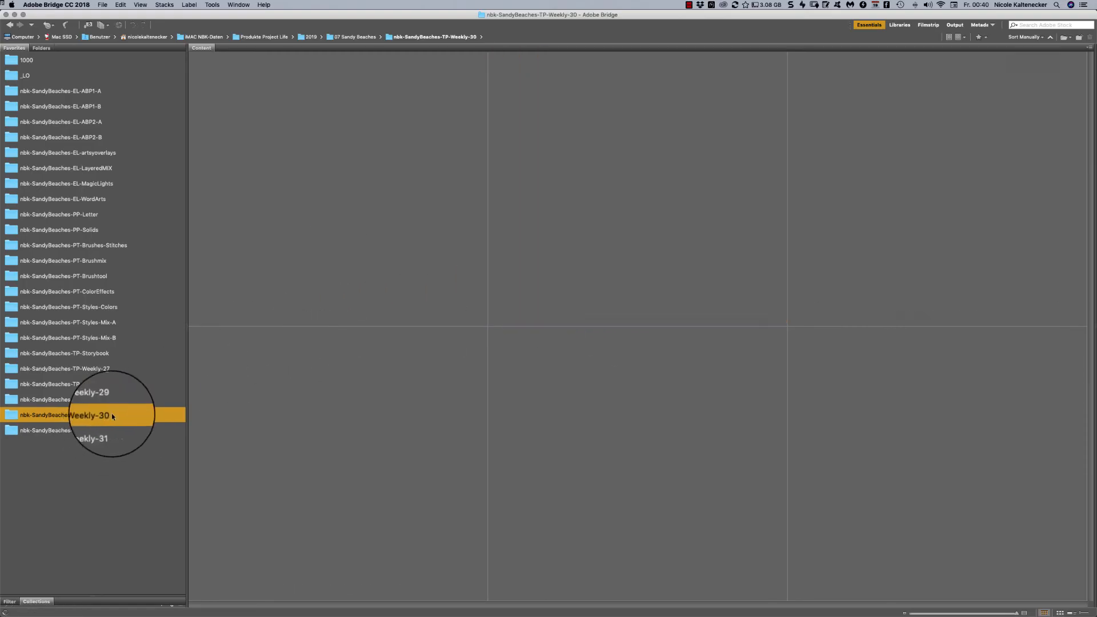
pyautogui.click(689, 183)
pyautogui.press('space')
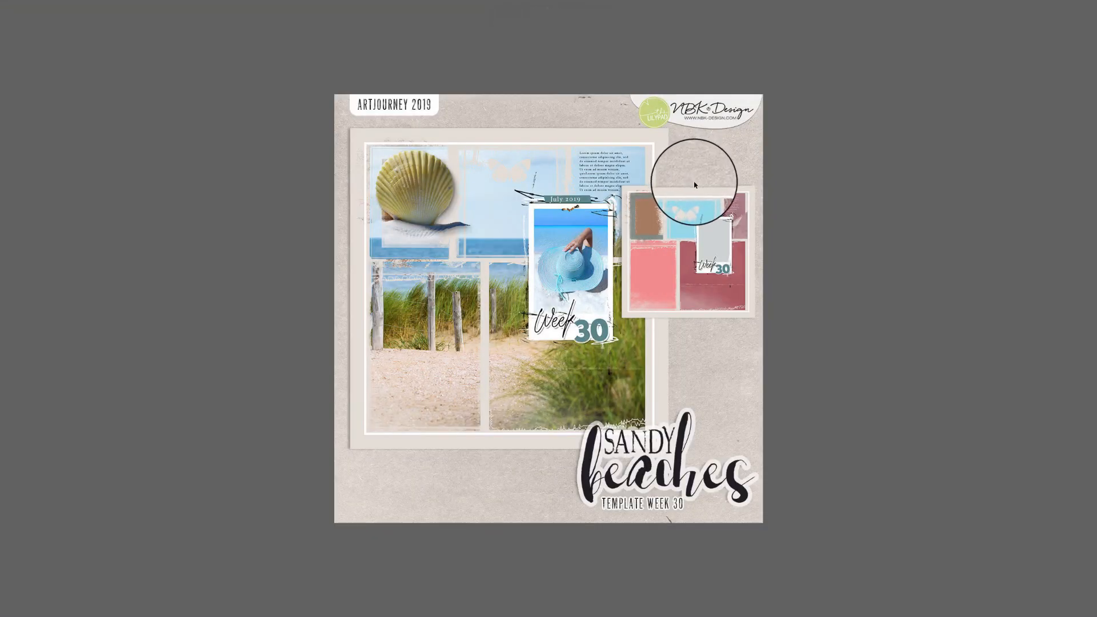
pyautogui.press('space')
# - Show the nbk-SandyBeaches-TP-Weekly-31 folder and view its Week 31 sample layout in full-screen preview
pyautogui.click(146, 432)
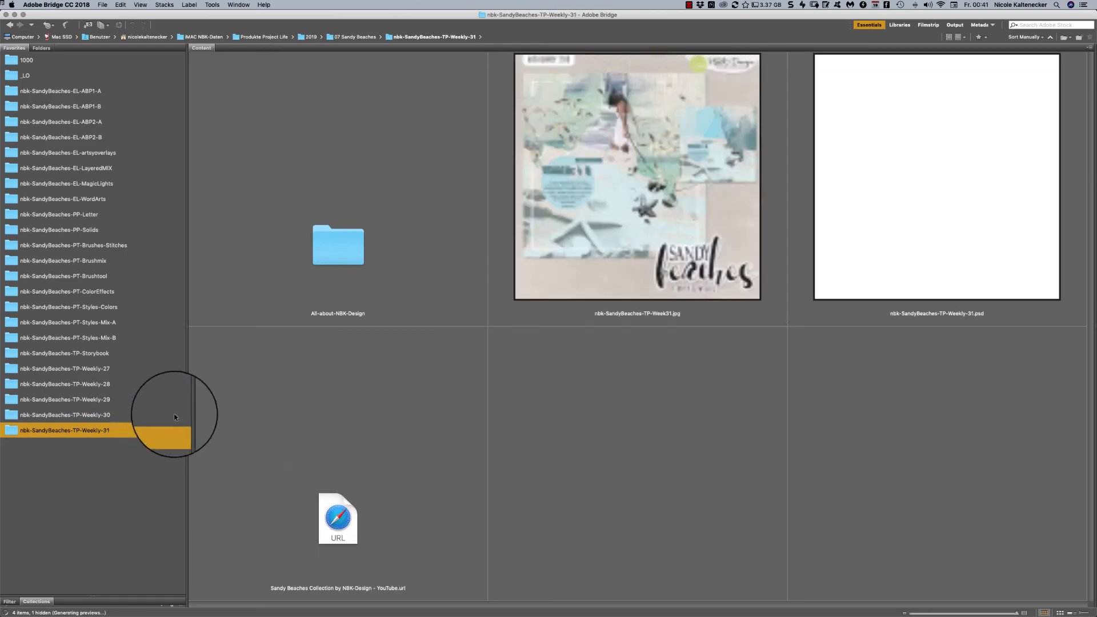
pyautogui.click(717, 166)
pyautogui.press('space')
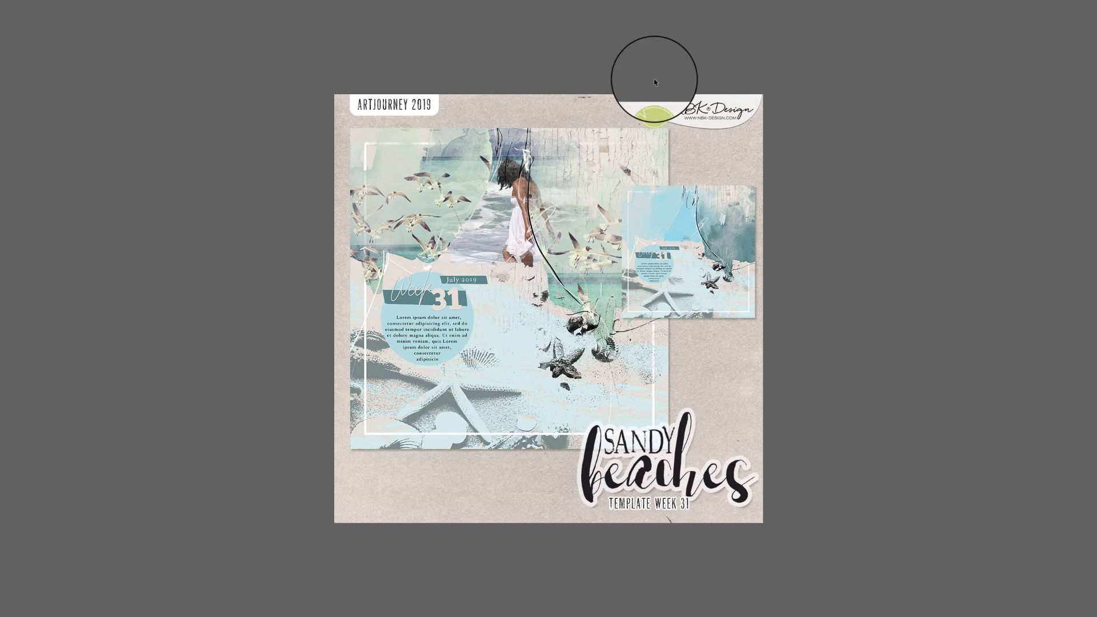
pyautogui.press('space')
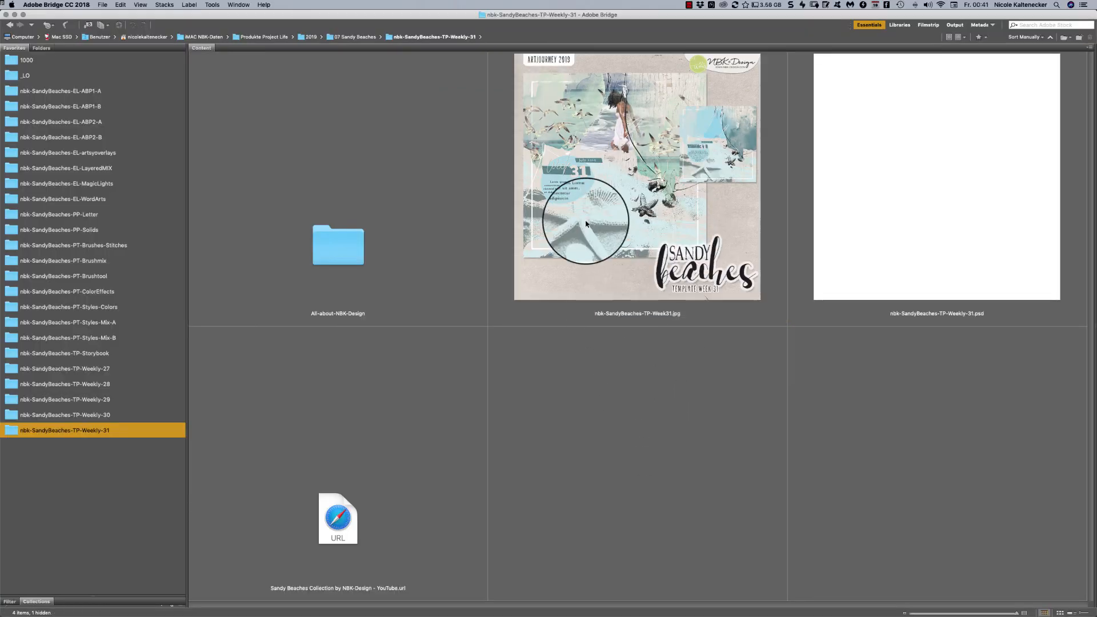
pyautogui.click(688, 5)
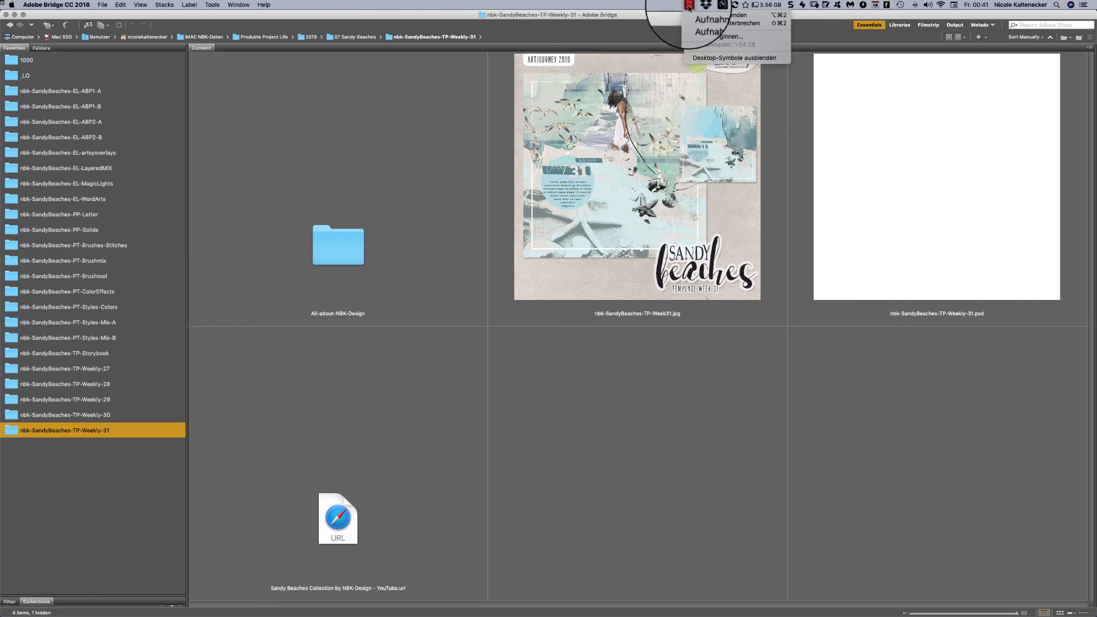
pyautogui.click(647, 451)
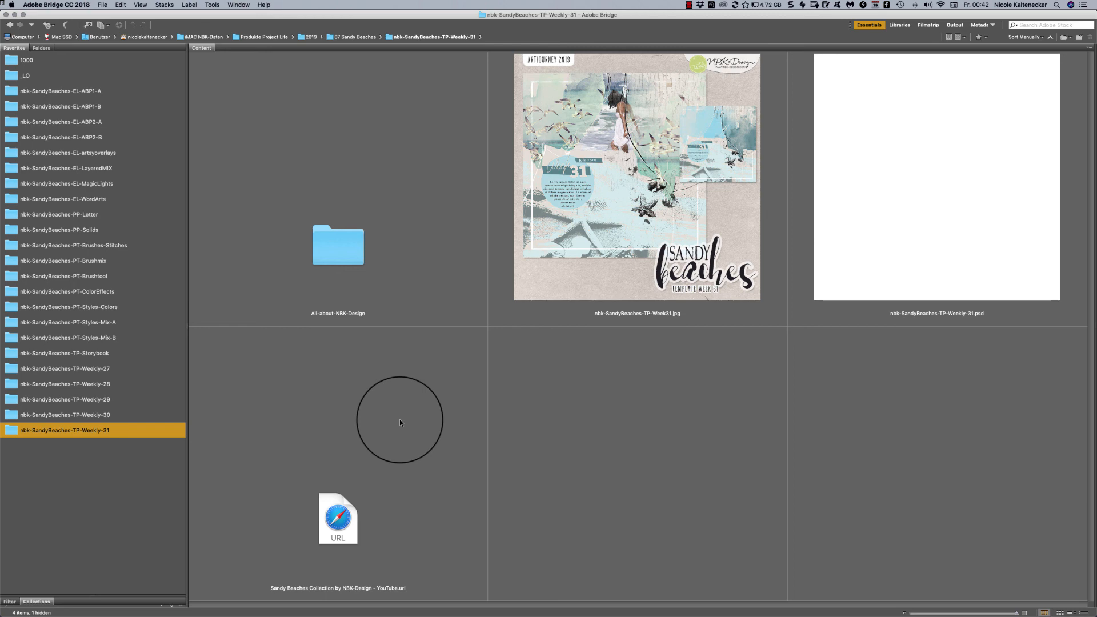
# - Open the All-about-NBK-Design folder inside the Weekly-31 folder to show its contents
pyautogui.click(410, 434)
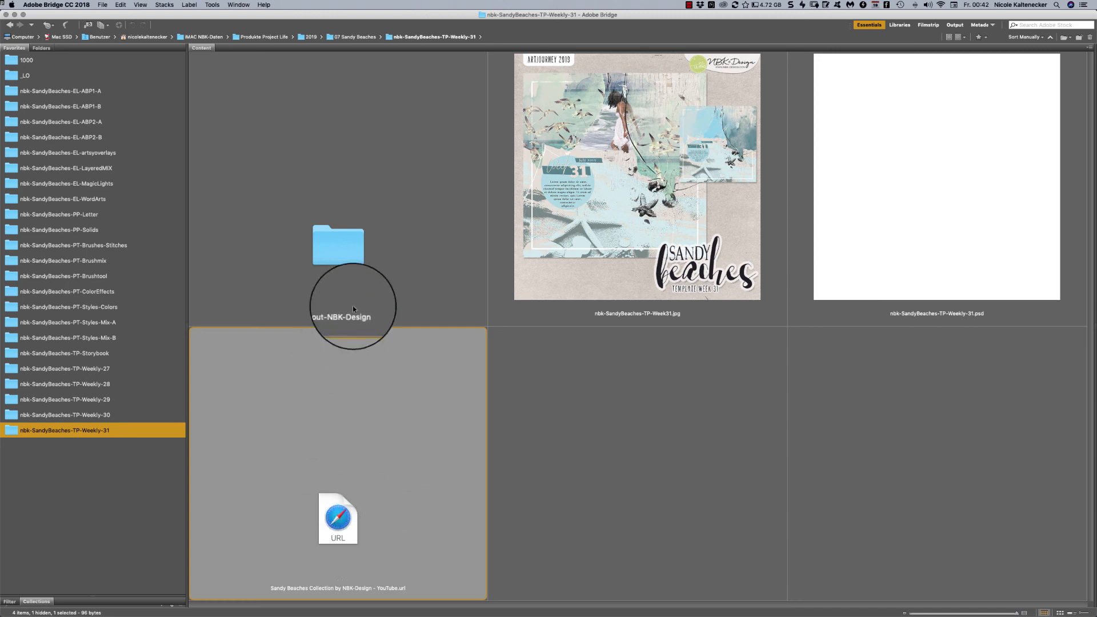
pyautogui.click(360, 264)
pyautogui.doubleClick(359, 264)
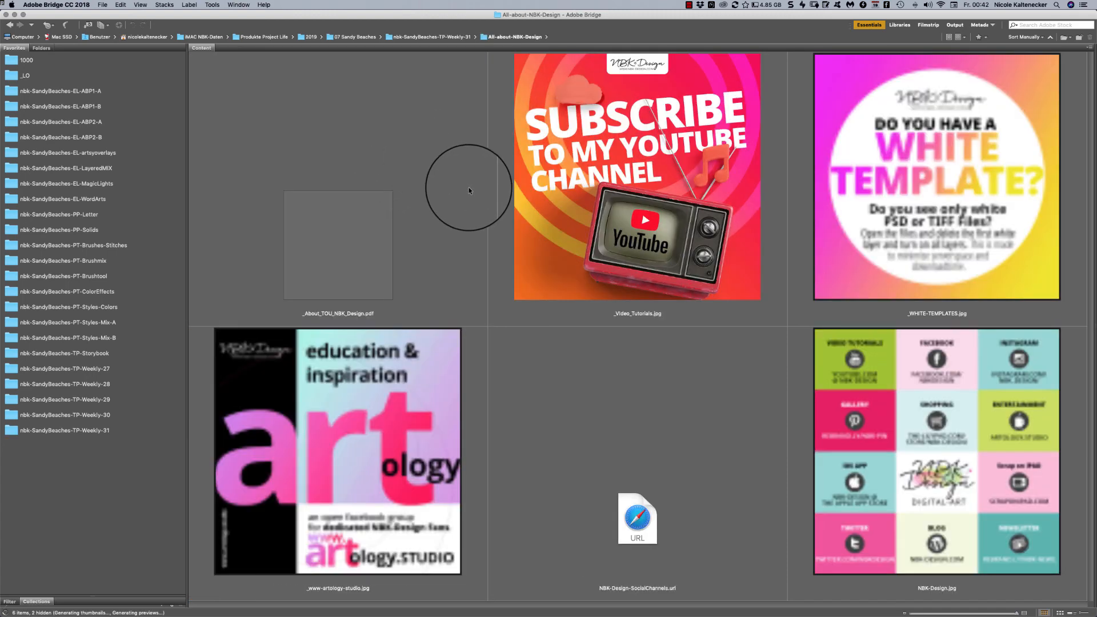
# - Open NBK-Design-SocialChannels.url in Safari, accept the cookie notice, and look over the NBK-Links collection
pyautogui.click(669, 514)
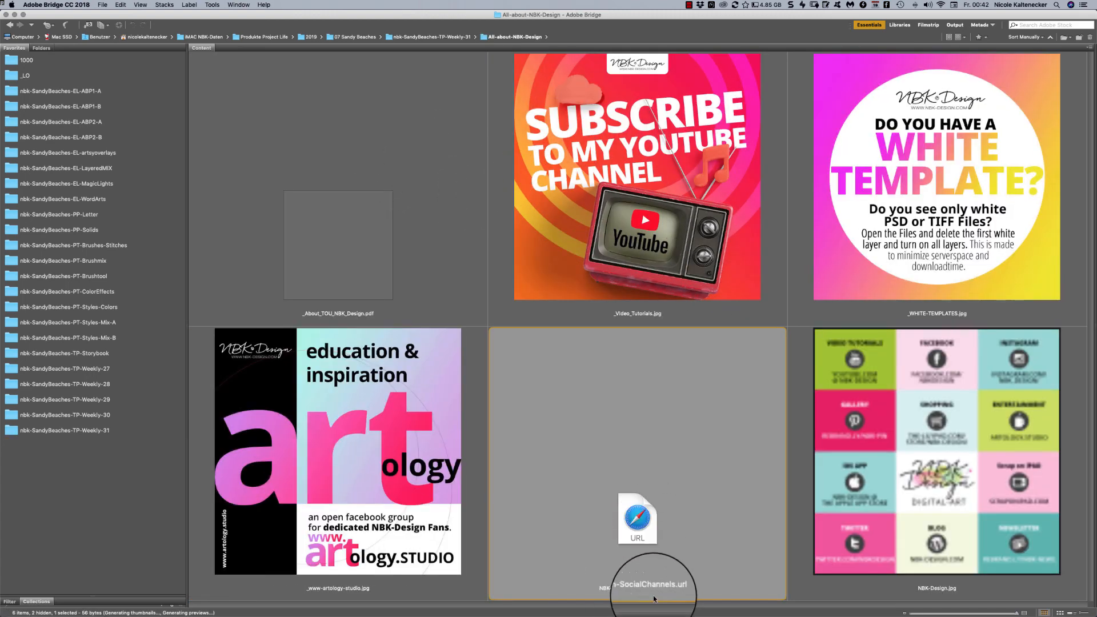
pyautogui.doubleClick(638, 531)
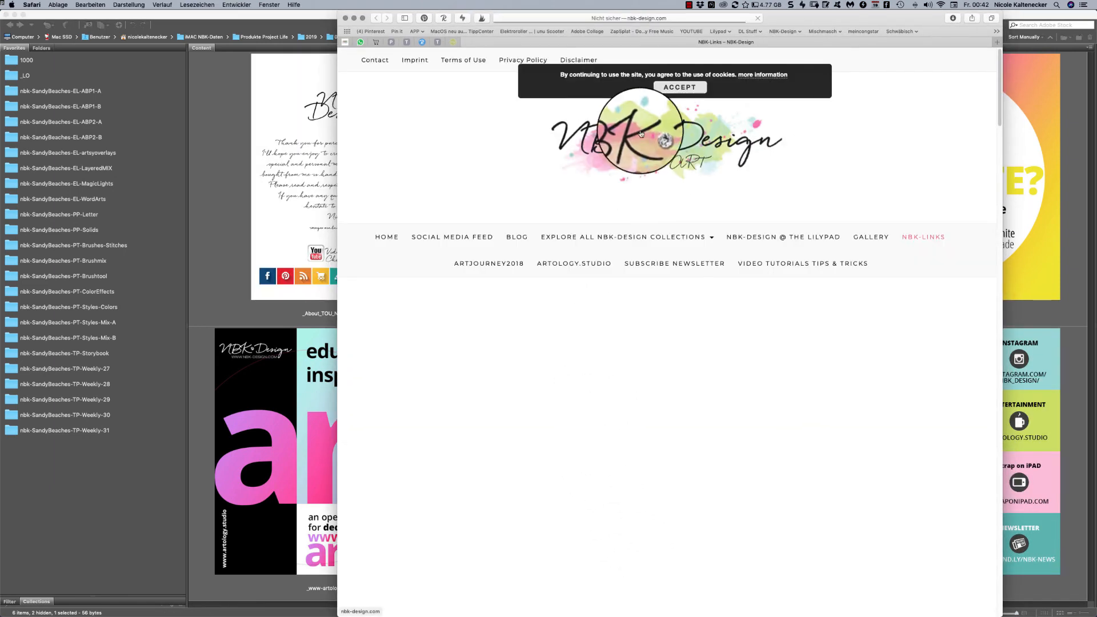
pyautogui.click(697, 91)
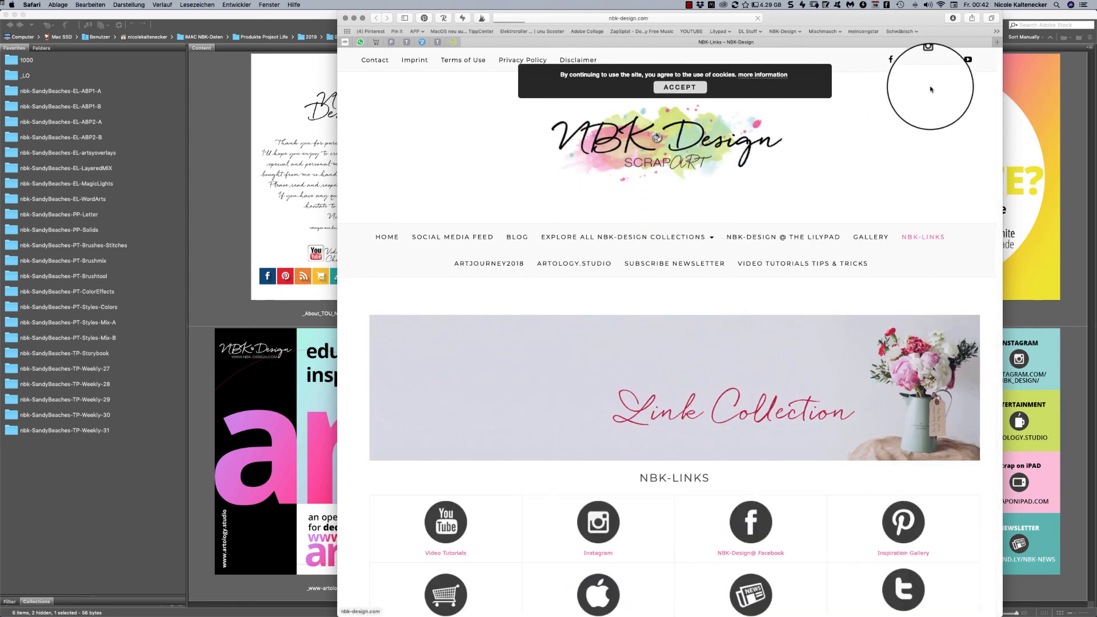
pyautogui.scroll(-5, 932, 166)
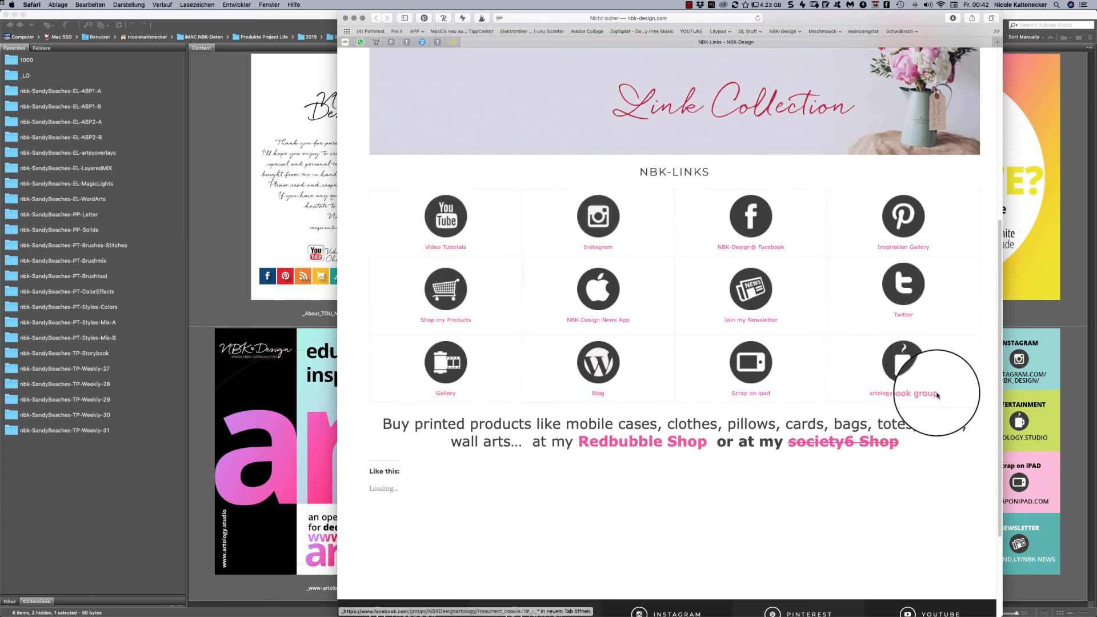
# - Open the artology Facebook group from the link collection and browse the layouts posted in its discussion feed
pyautogui.click(915, 371)
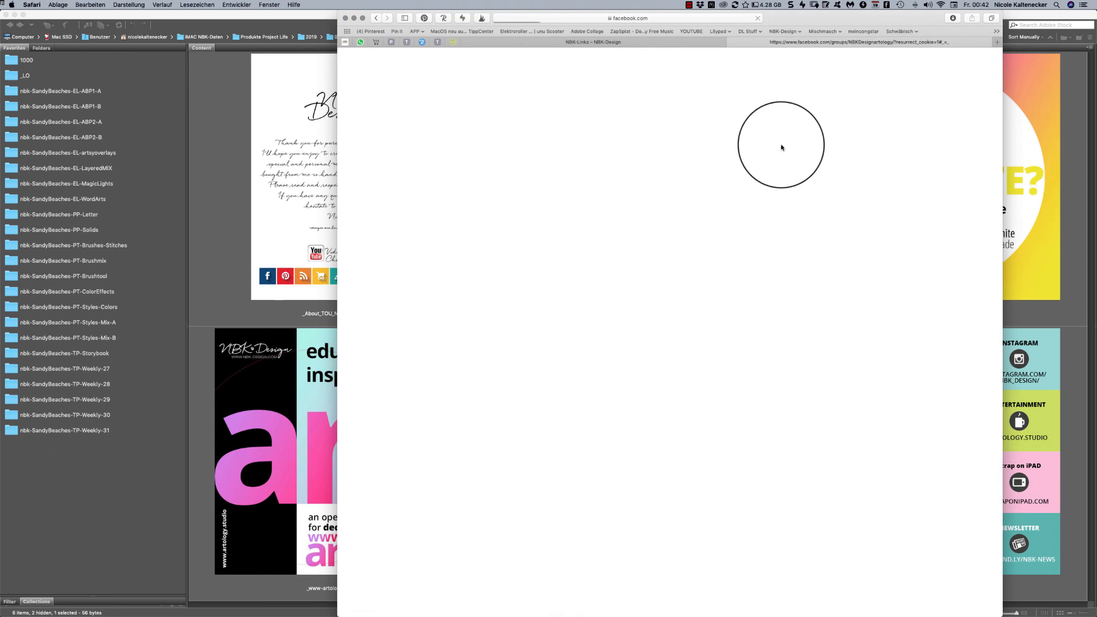
pyautogui.moveTo(810, 18); pyautogui.dragTo(824, 18)
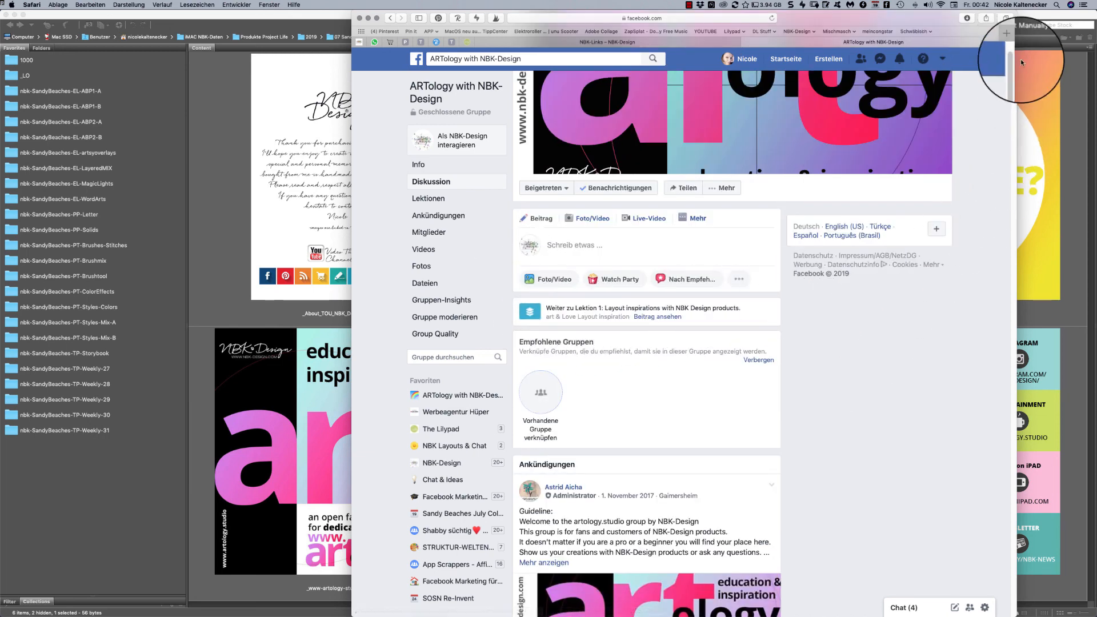
pyautogui.scroll(-10, 1007, 65)
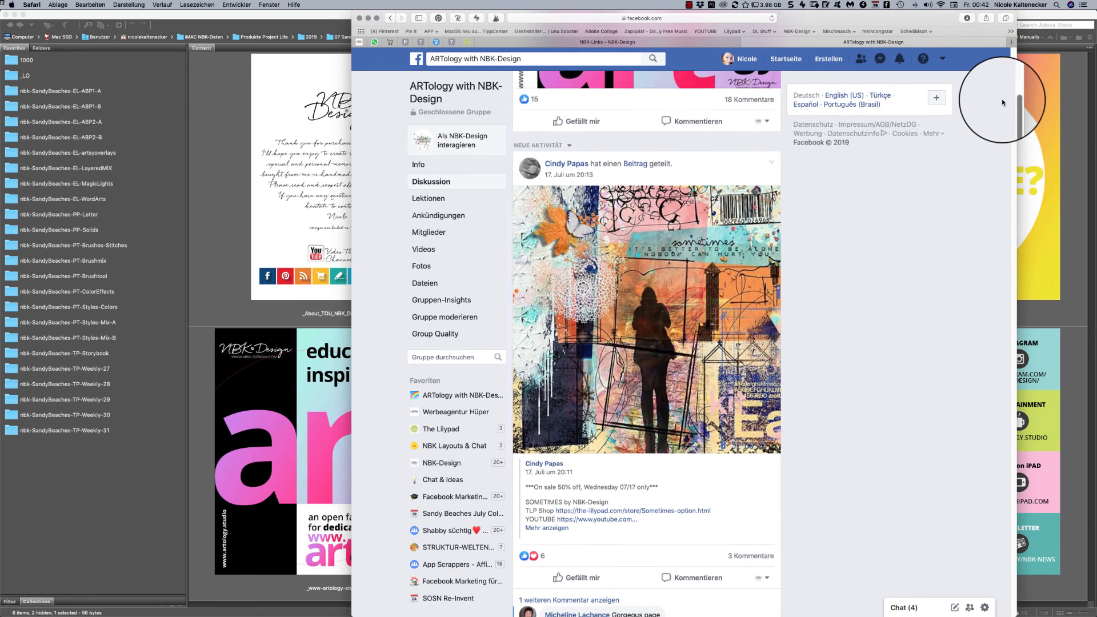
pyautogui.scroll(-8, 1003, 103)
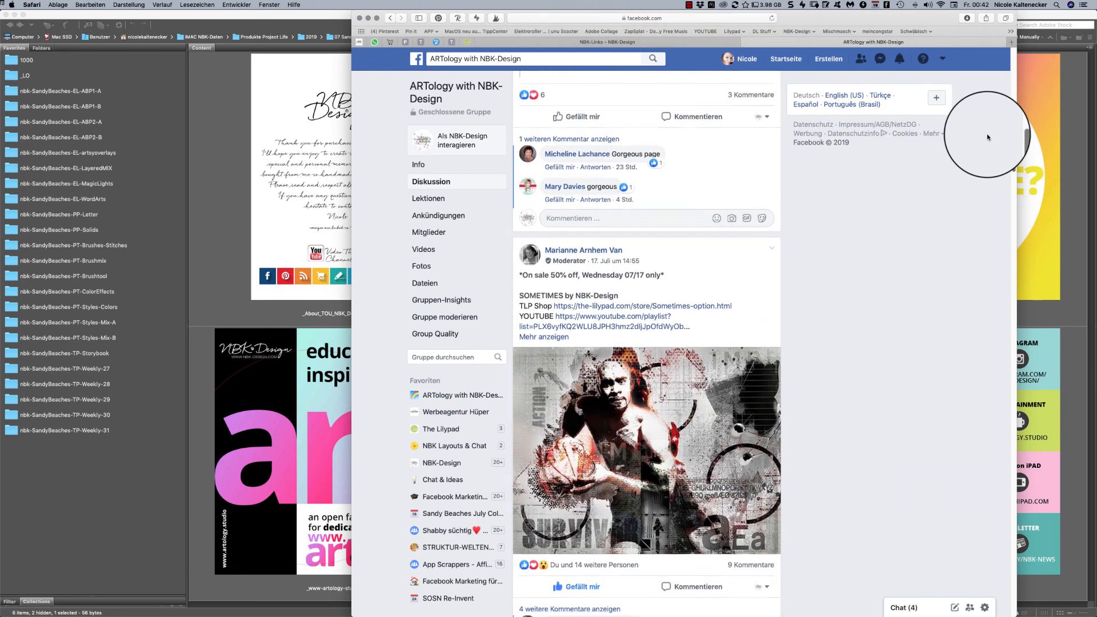
pyautogui.scroll(-4, 980, 149)
pyautogui.scroll(-1, 979, 155)
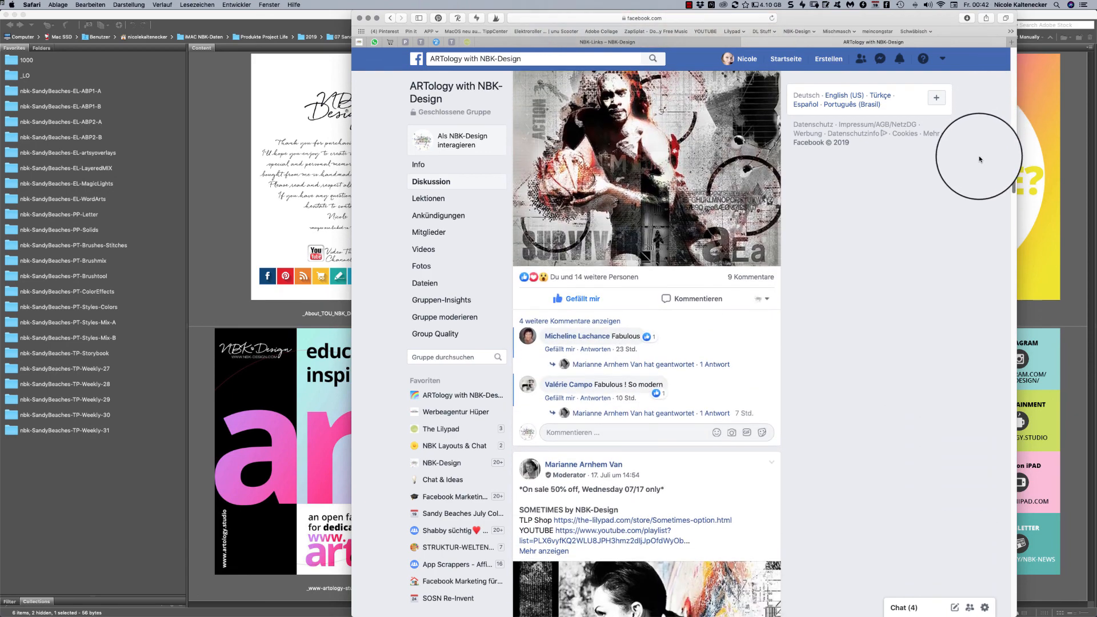
pyautogui.scroll(-12, 979, 155)
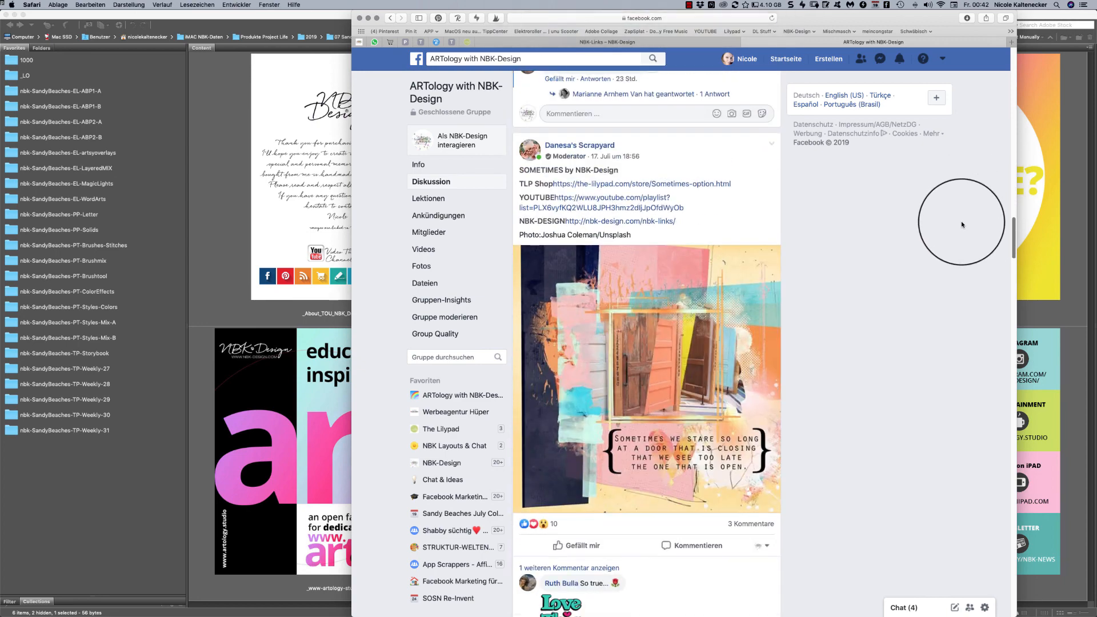
pyautogui.scroll(-12, 961, 224)
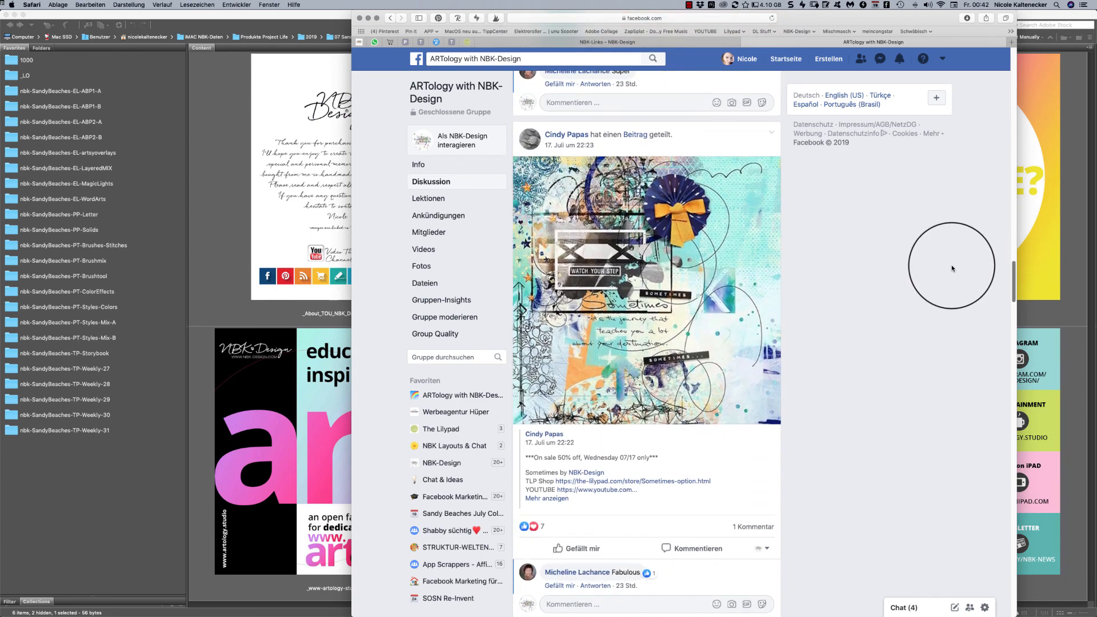
pyautogui.scroll(-10, 952, 266)
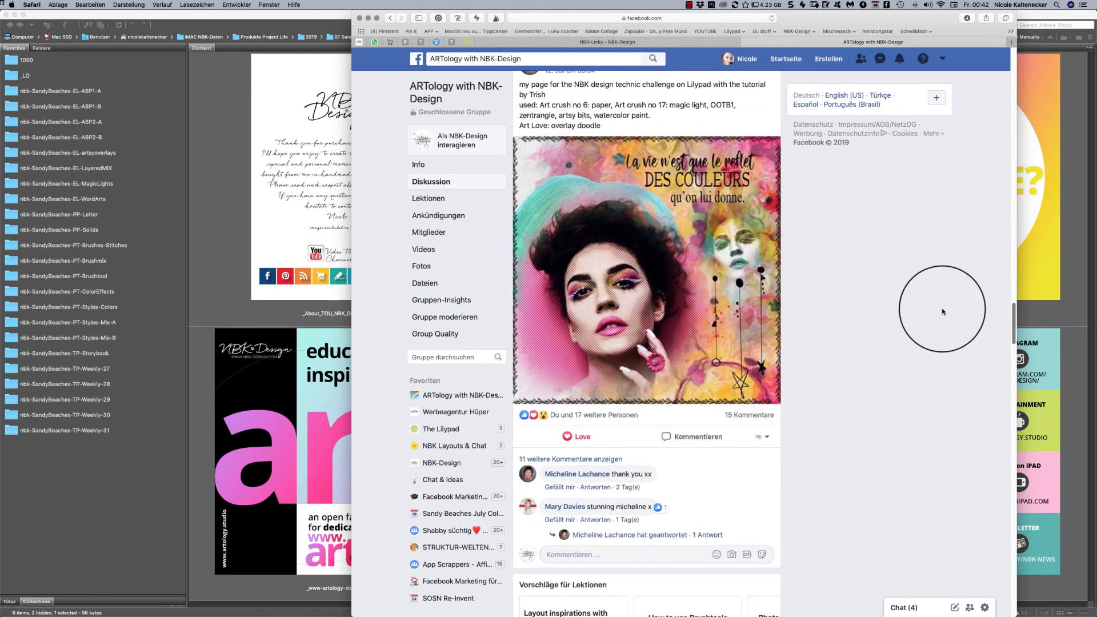
pyautogui.scroll(-12, 943, 312)
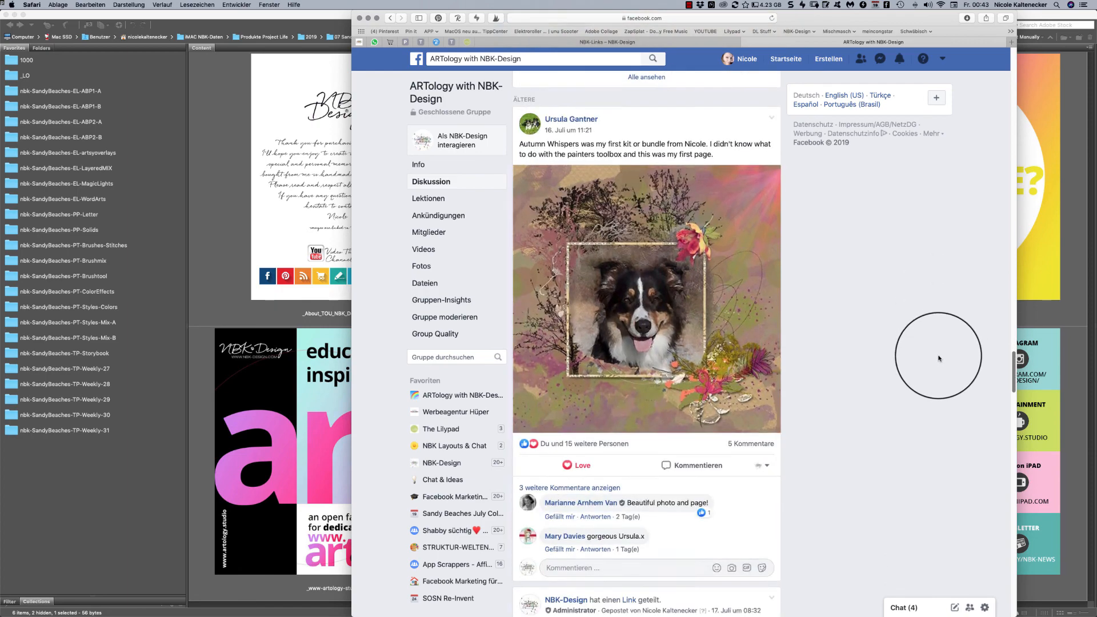
pyautogui.scroll(-4, 937, 368)
pyautogui.scroll(-8, 935, 377)
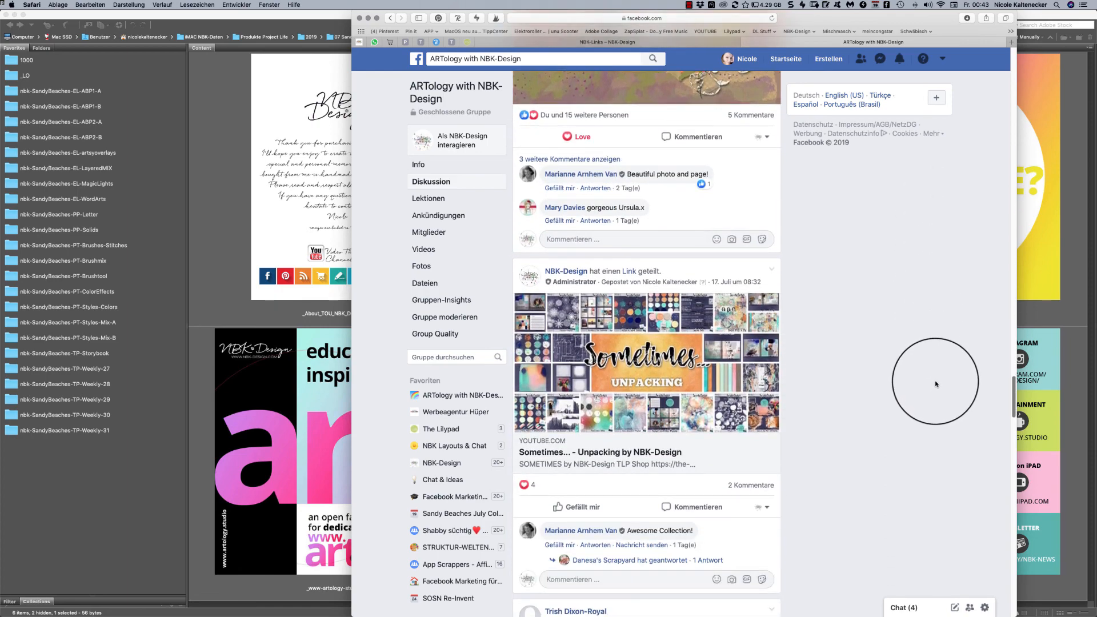
pyautogui.scroll(-5, 930, 406)
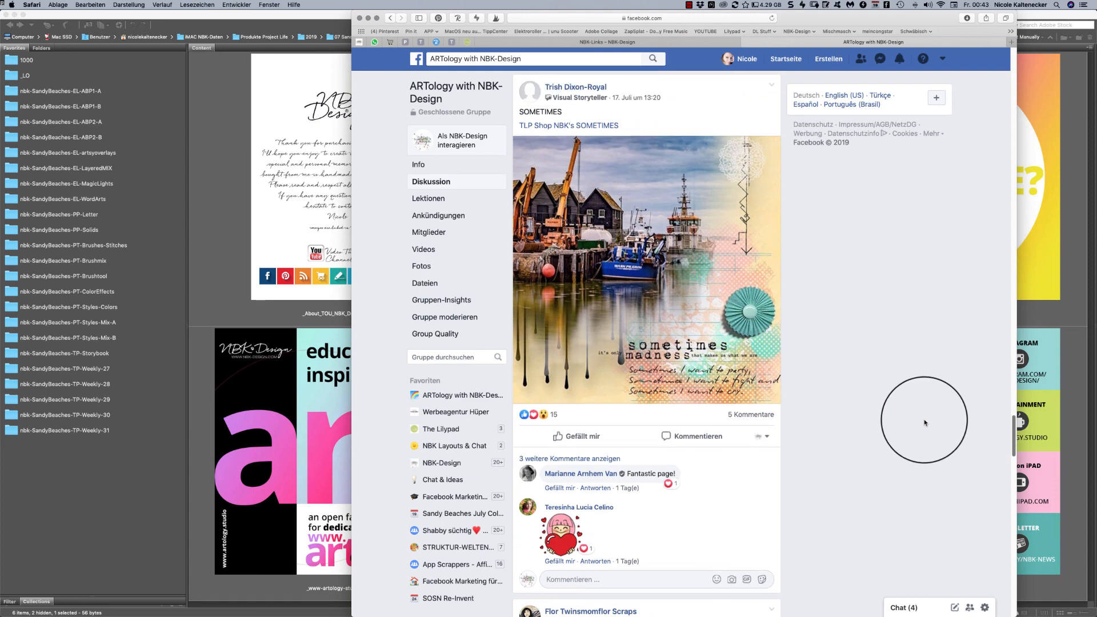
pyautogui.scroll(-10, 924, 423)
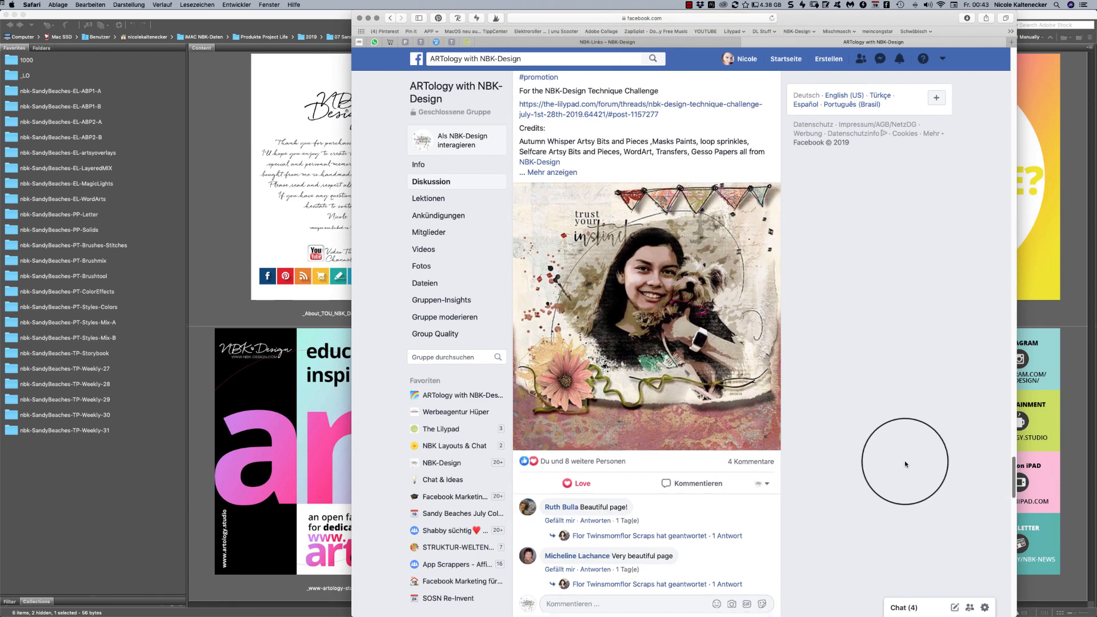
# - Return to the NBK-Links page, then switch back to Bridge and select _About_TOU_NBK_Design.pdf
pyautogui.click(646, 42)
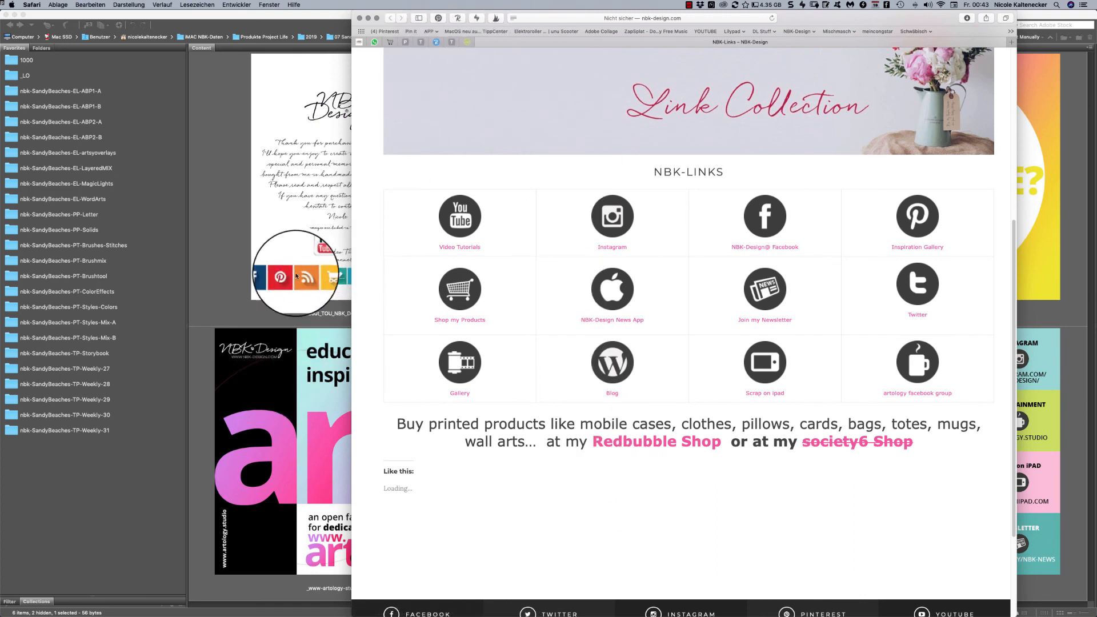
pyautogui.click(218, 294)
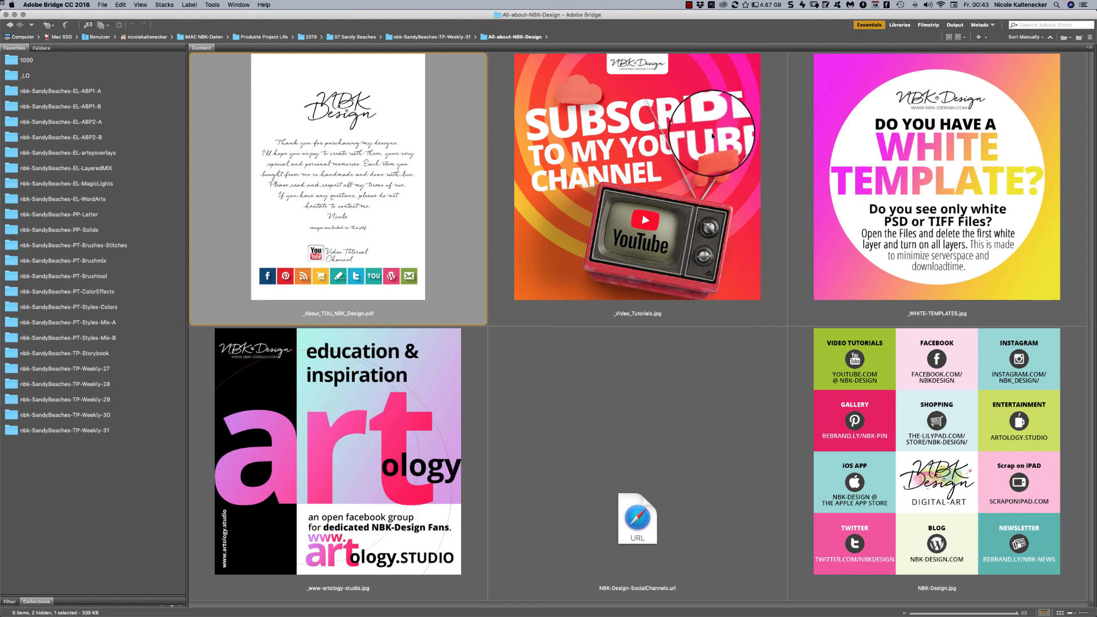
pyautogui.click(689, 6)
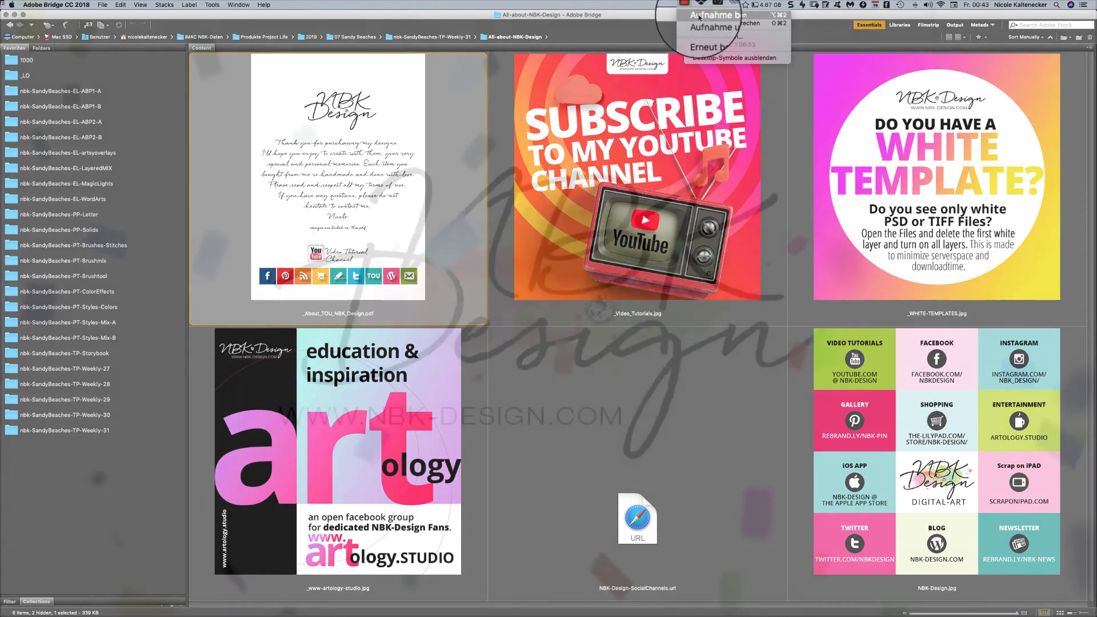
pyautogui.click(699, 40)
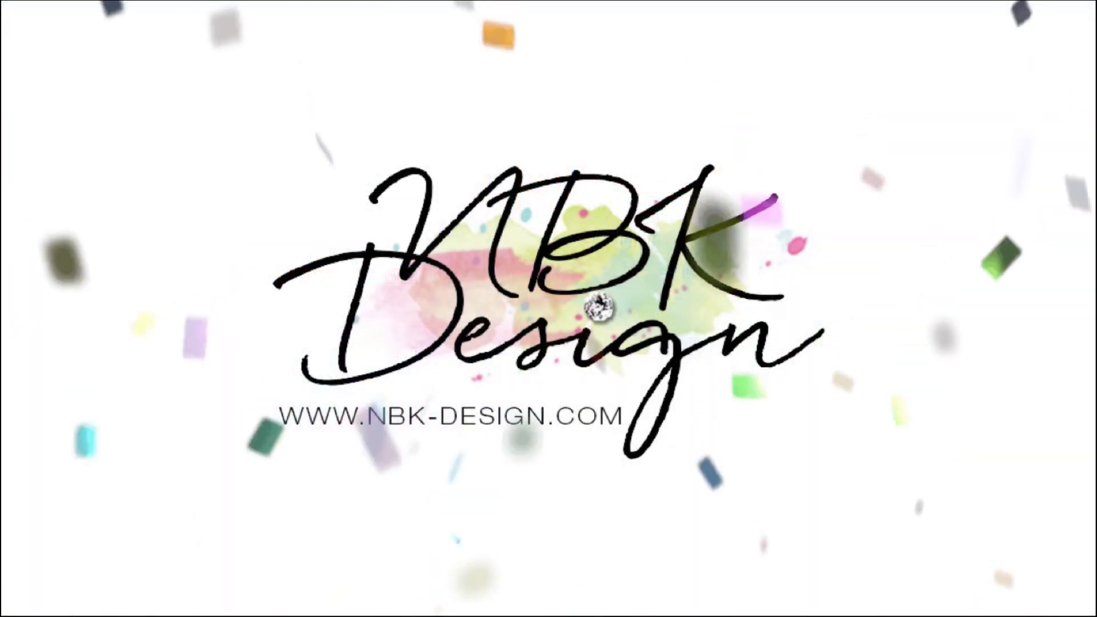